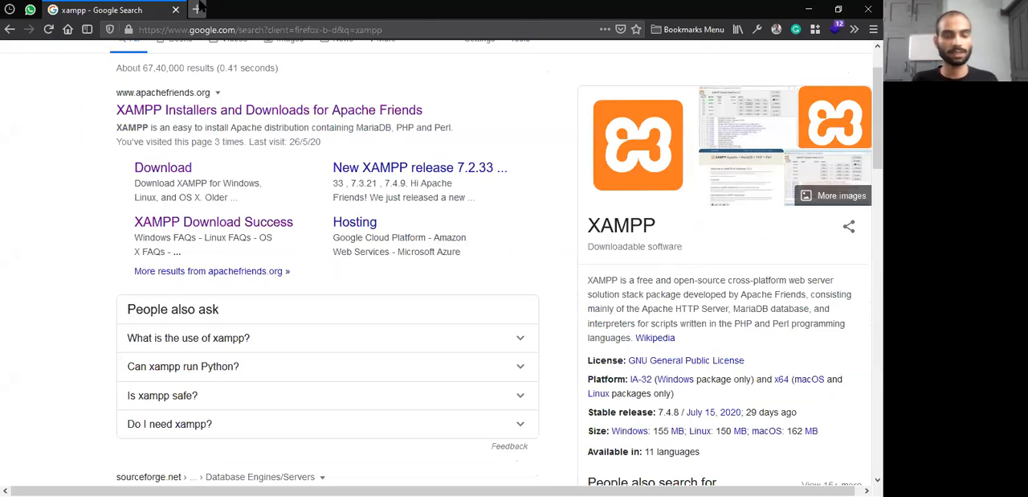
# Open the Apache Friends XAMPP website from the search results and look over its home page
pyautogui.click(237, 110)
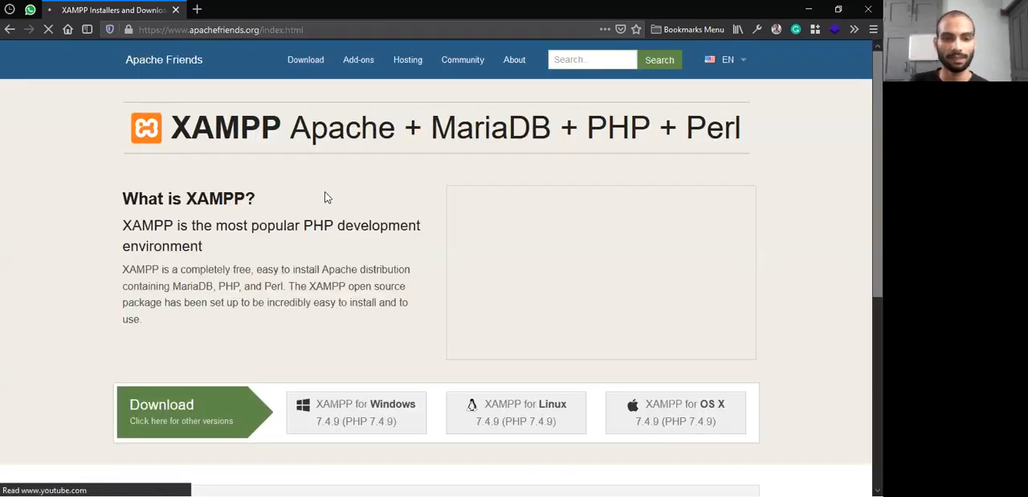
pyautogui.scroll(-2, 321, 245)
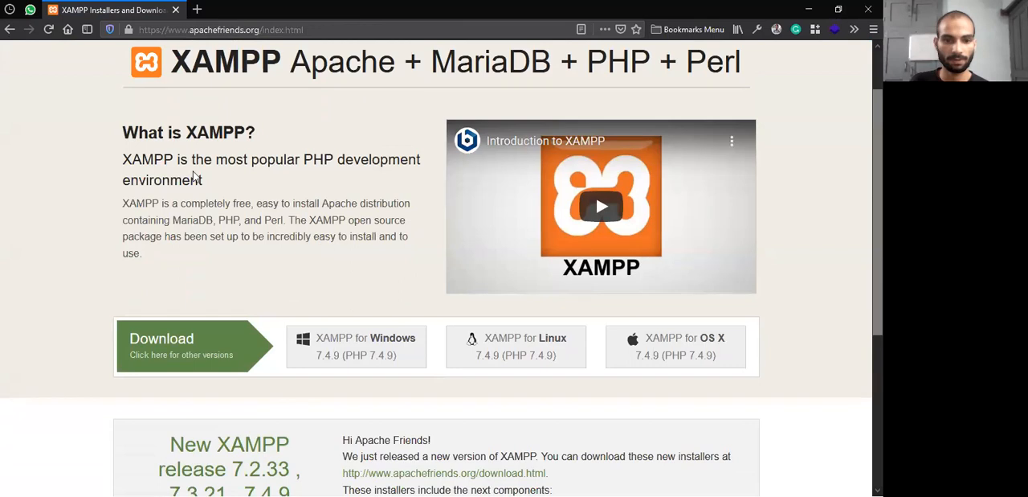
pyautogui.scroll(2, 225, 133)
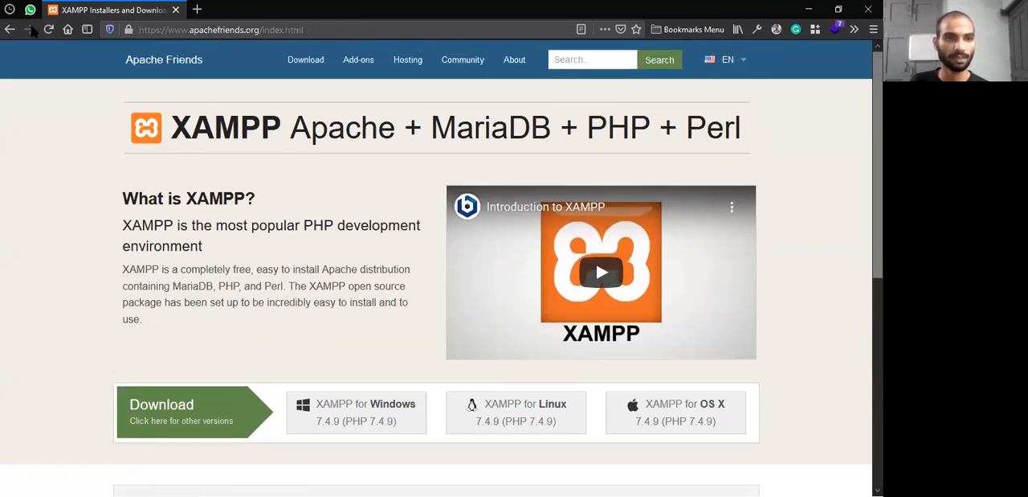
# Search the web for xampp in a new tab, and close the results tab
pyautogui.click(185, 31)
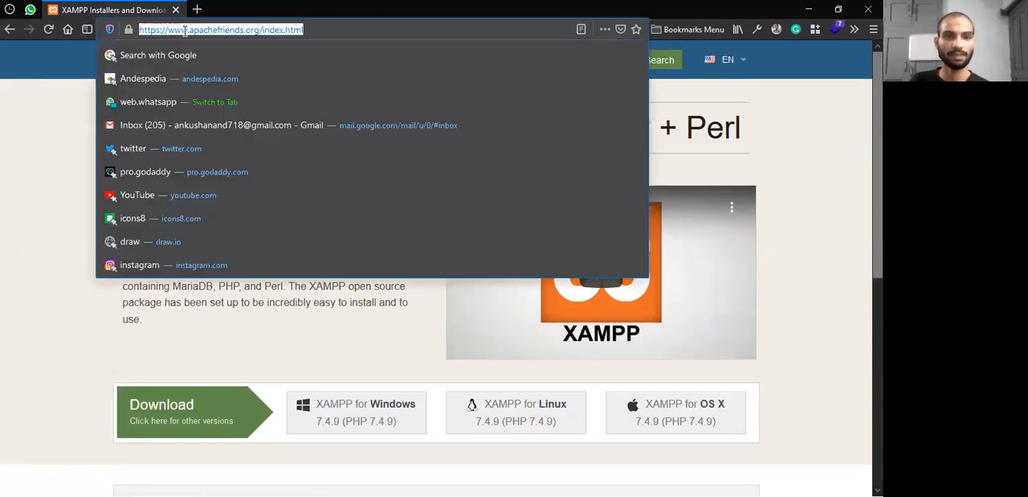
pyautogui.click(201, 9)
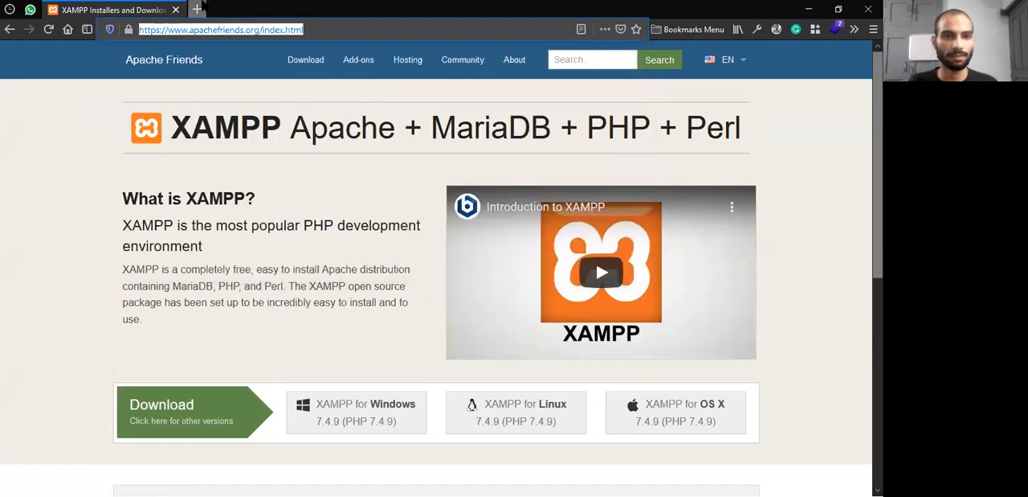
pyautogui.write('xampp')
pyautogui.press('Return')
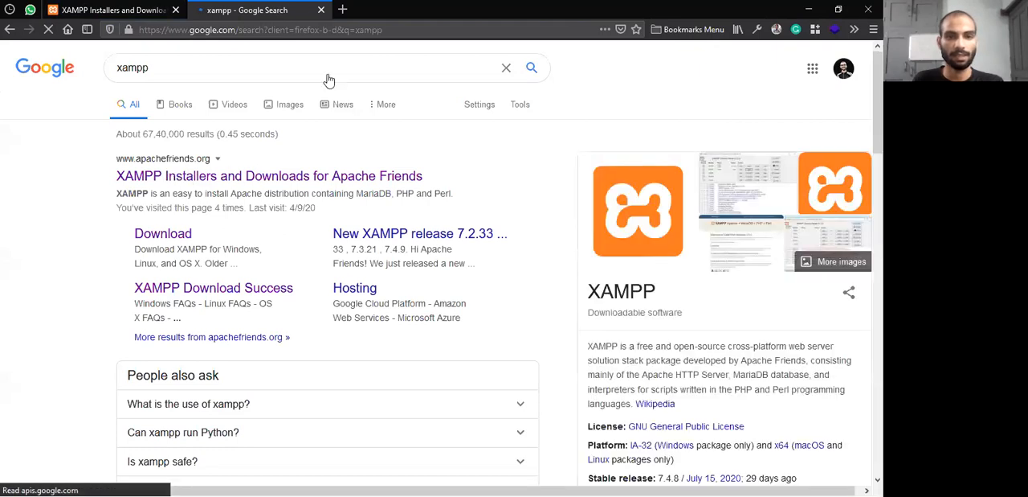
pyautogui.click(321, 10)
# Start downloading the XAMPP 7.4.9 installer for Windows, and pause the download
pyautogui.scroll(-2, 295, 326)
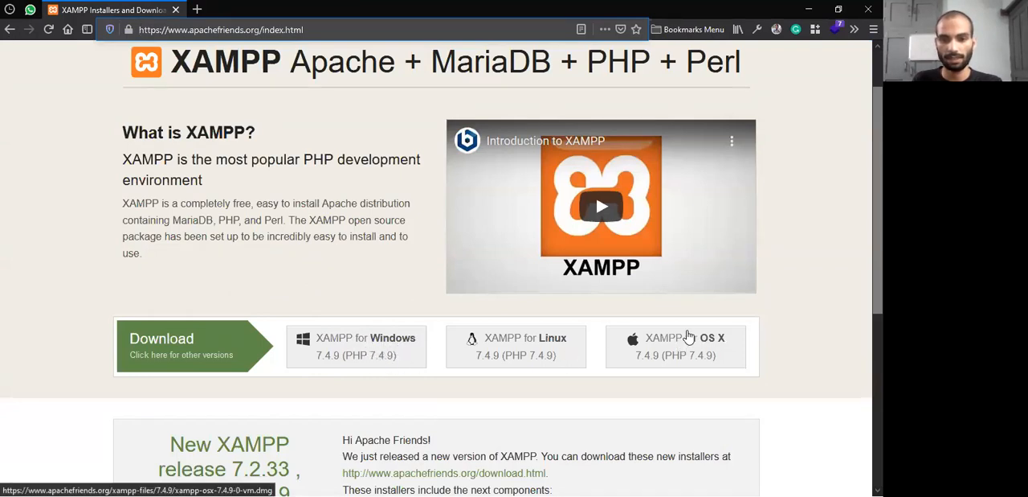
pyautogui.scroll(1, 472, 390)
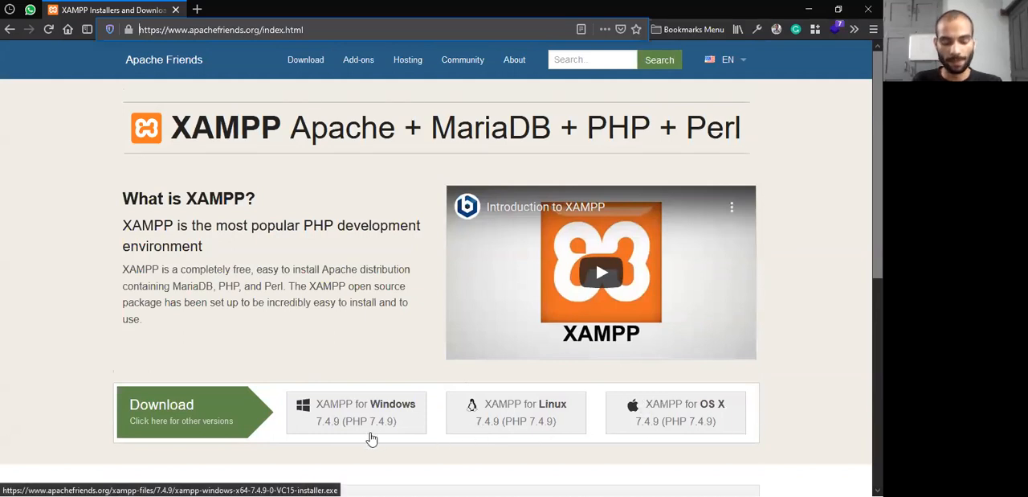
pyautogui.click(372, 412)
pyautogui.click(372, 412)
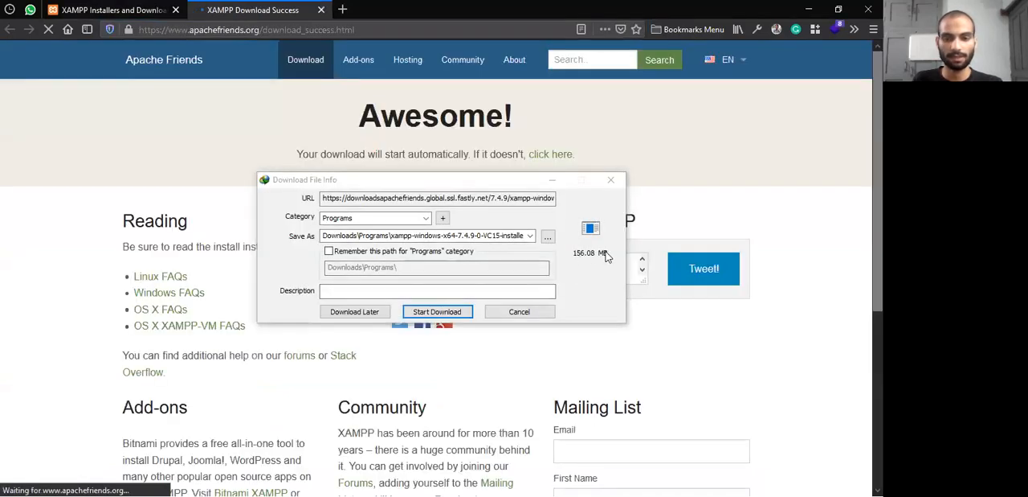
pyautogui.click(454, 316)
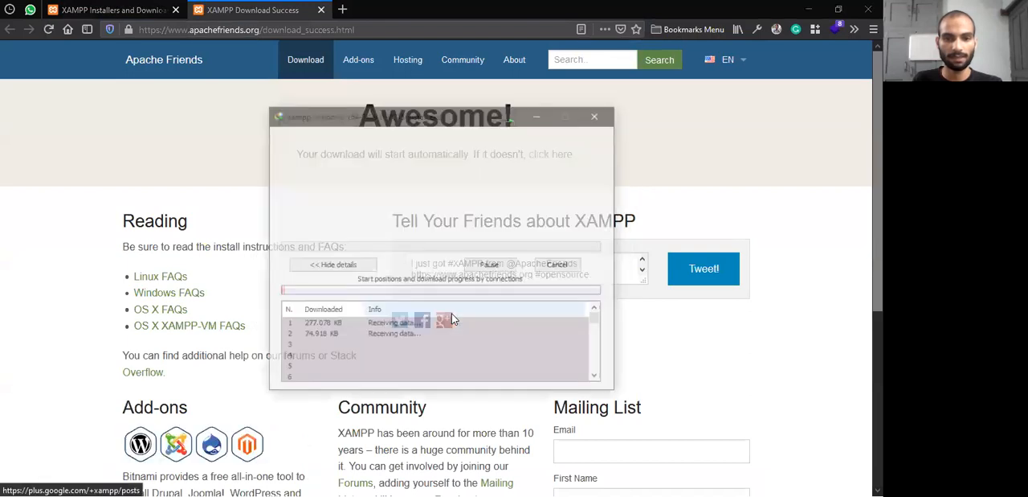
pyautogui.click(496, 260)
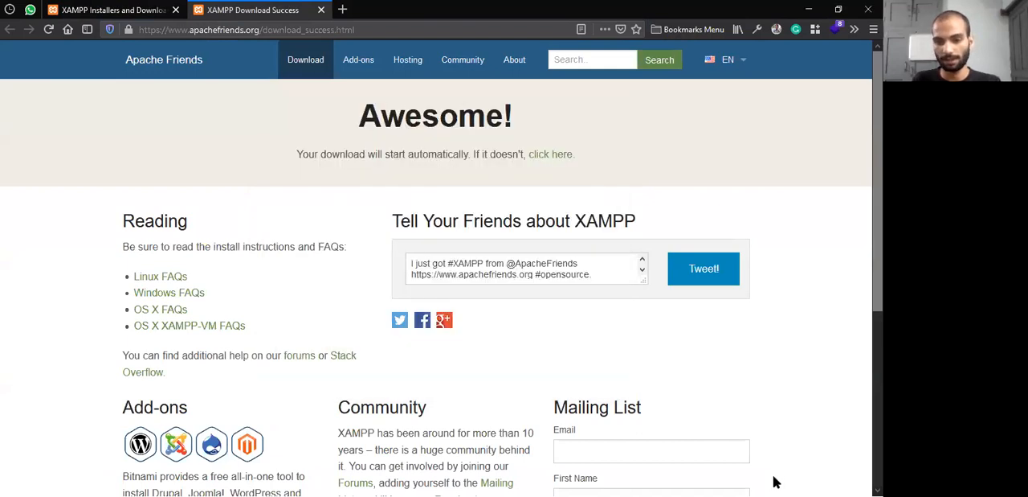
# Switch to Internet Download Manager and open the Downloads\Programs folder from a finished download in the list
pyautogui.press('super')
pyautogui.click(712, 487)
pyautogui.click(689, 464)
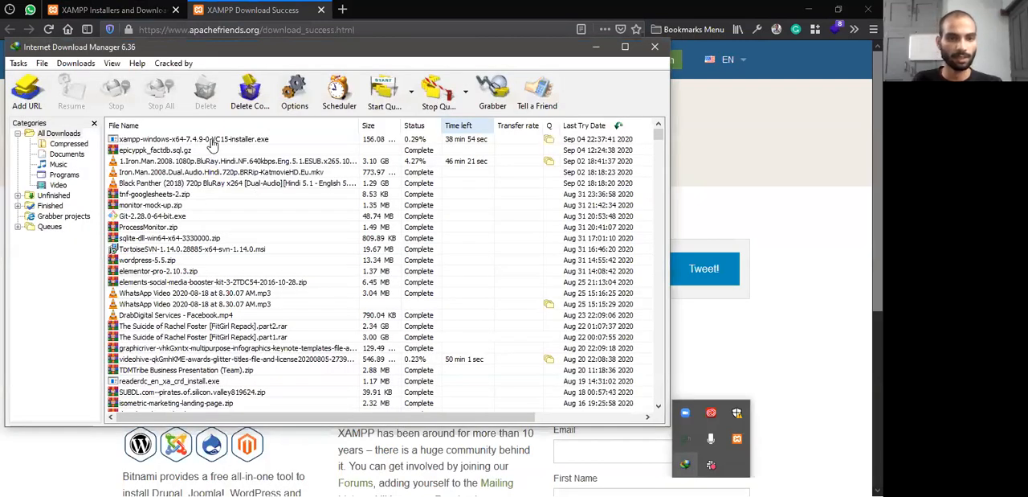
pyautogui.rightClick(273, 176)
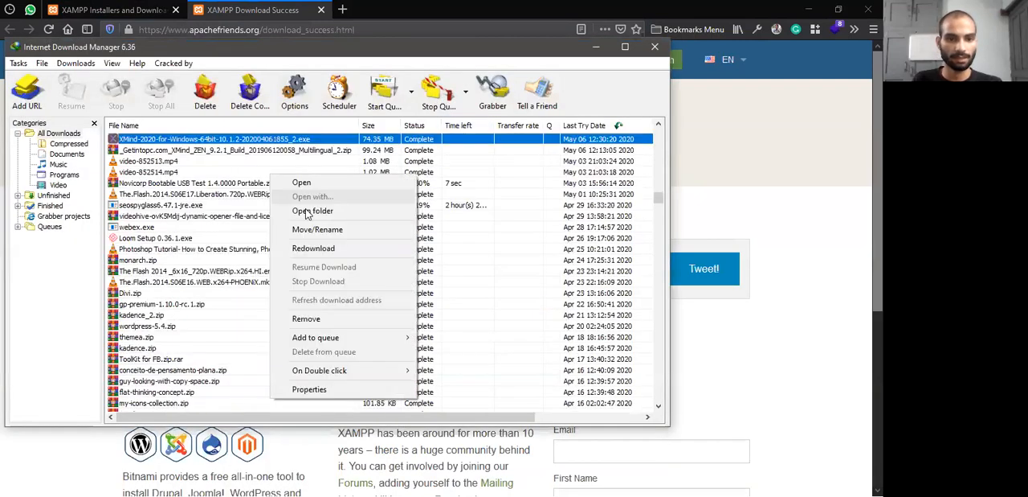
pyautogui.click(513, 233)
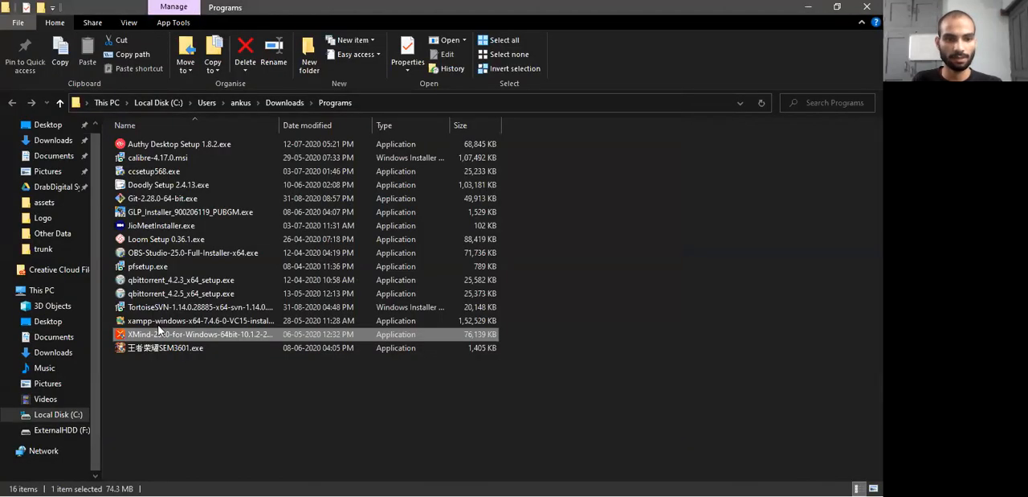
# Launch the xampp-windows-x64-7.4.6-0-VC15 installer and clear the open windows to show the desktop
pyautogui.click(181, 321)
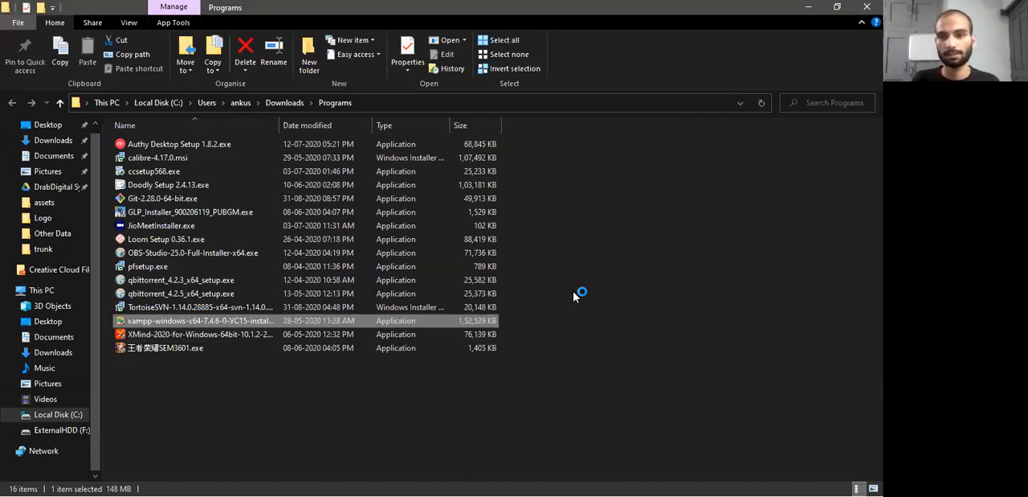
pyautogui.click(867, 7)
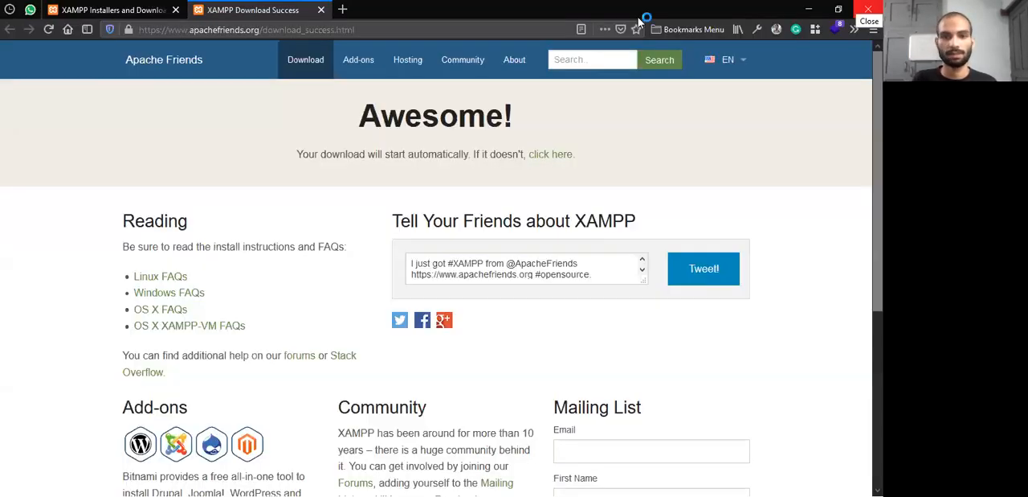
pyautogui.press('super+d')
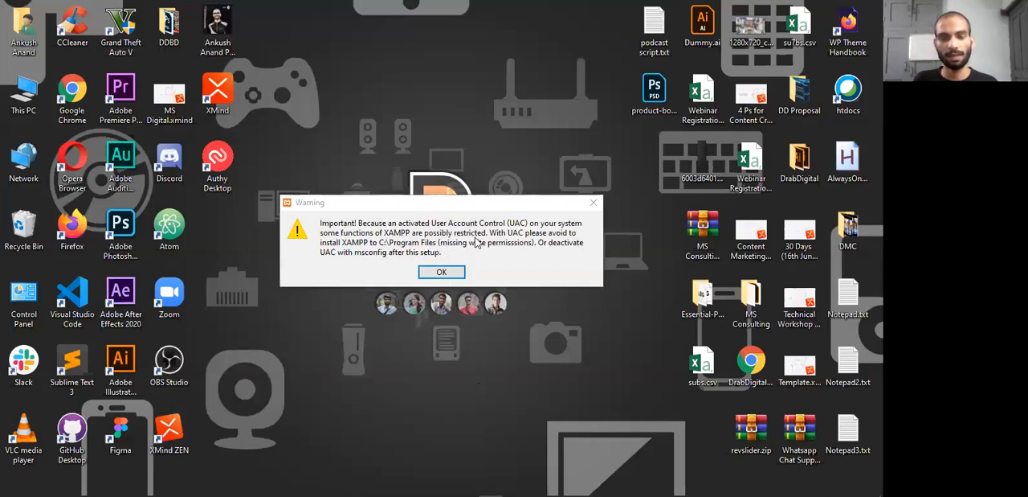
# Acknowledge the User Account Control warning and advance the XAMPP setup to the installation folder, keeping all components selected
pyautogui.click(443, 273)
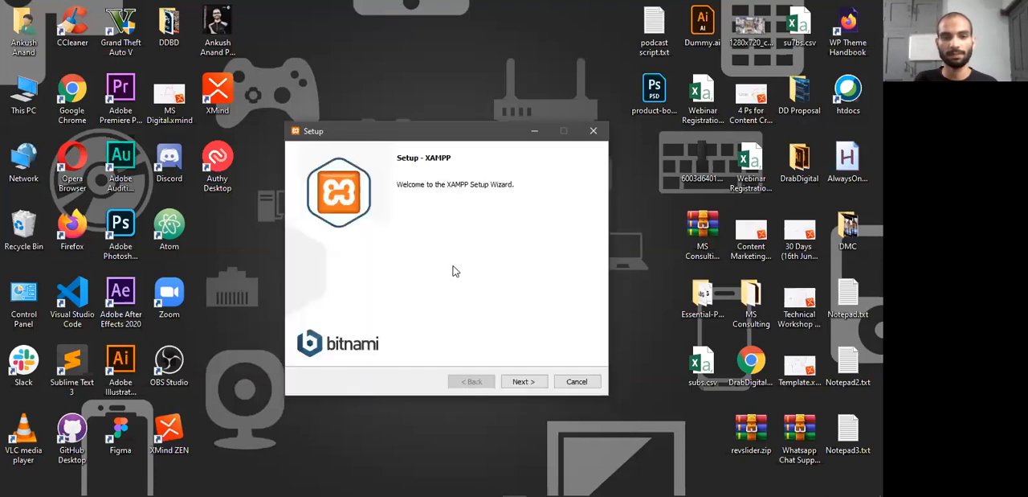
pyautogui.click(533, 383)
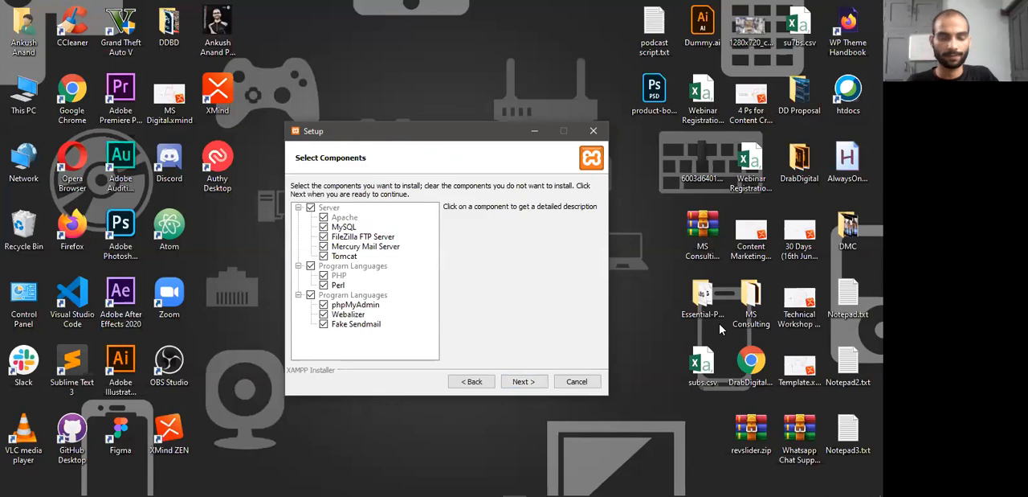
pyautogui.hotkey('alt', 'Tab')
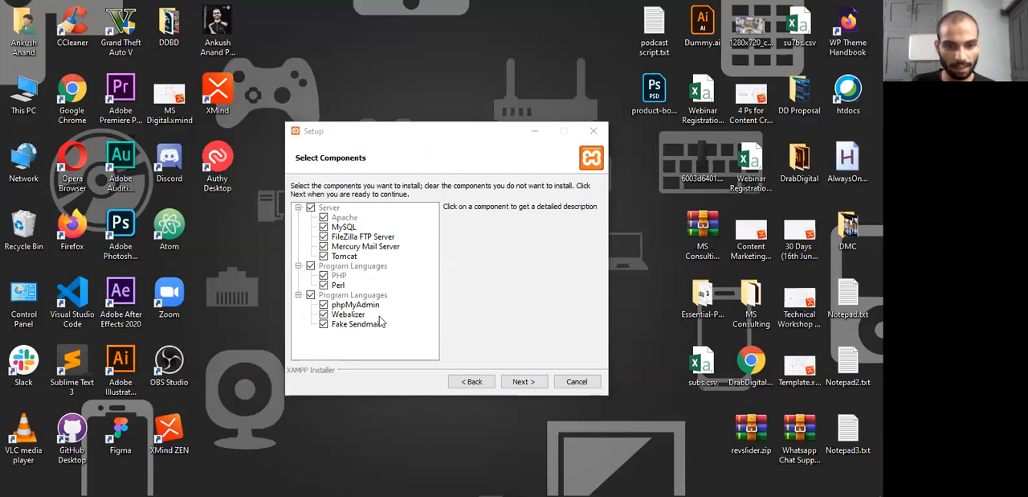
pyautogui.click(531, 383)
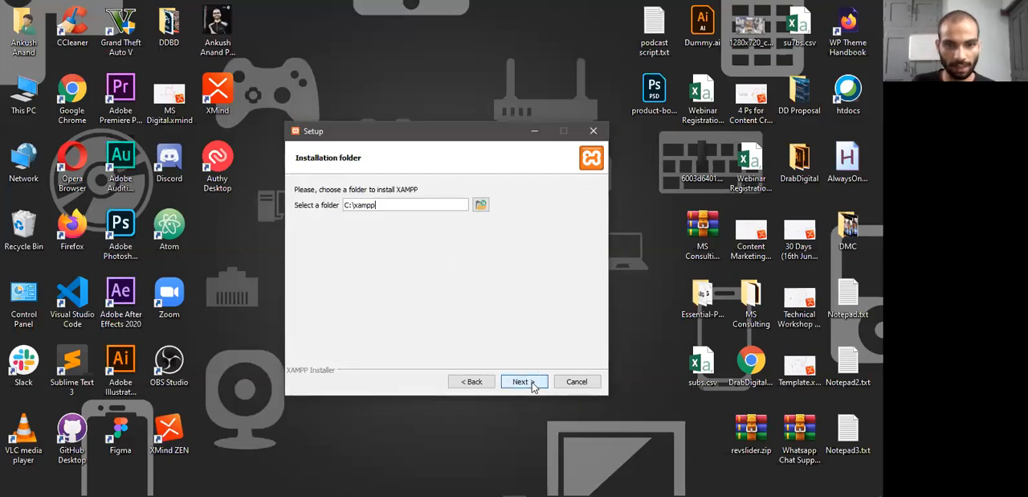
# Browse the ExternalHDD (F:) and Local Disk (C:) drives for a possible XAMPP installation folder
pyautogui.moveTo(393, 207); pyautogui.dragTo(336, 195)
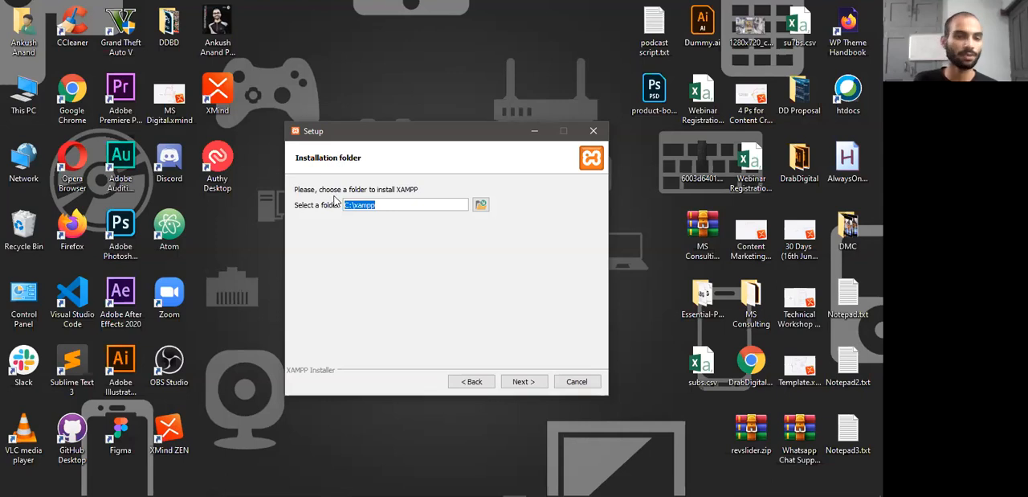
pyautogui.click(481, 205)
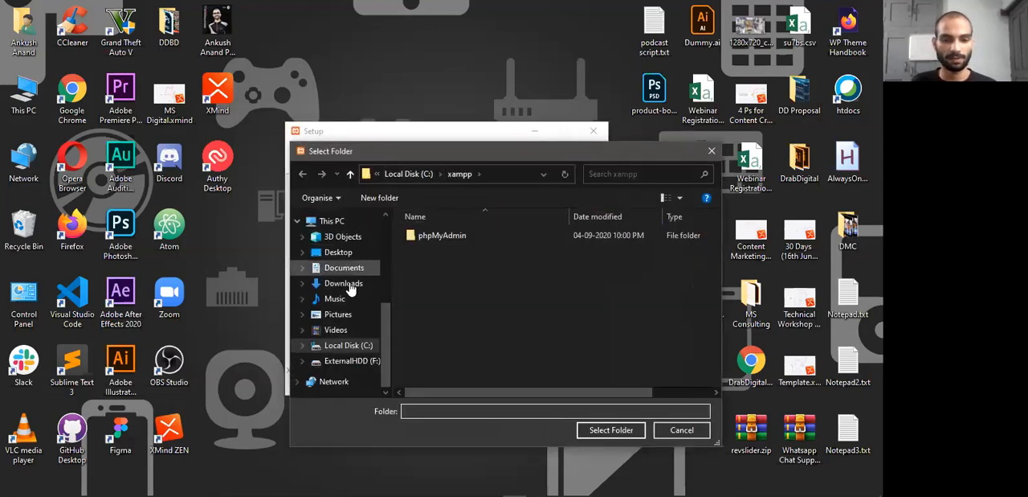
pyautogui.click(352, 361)
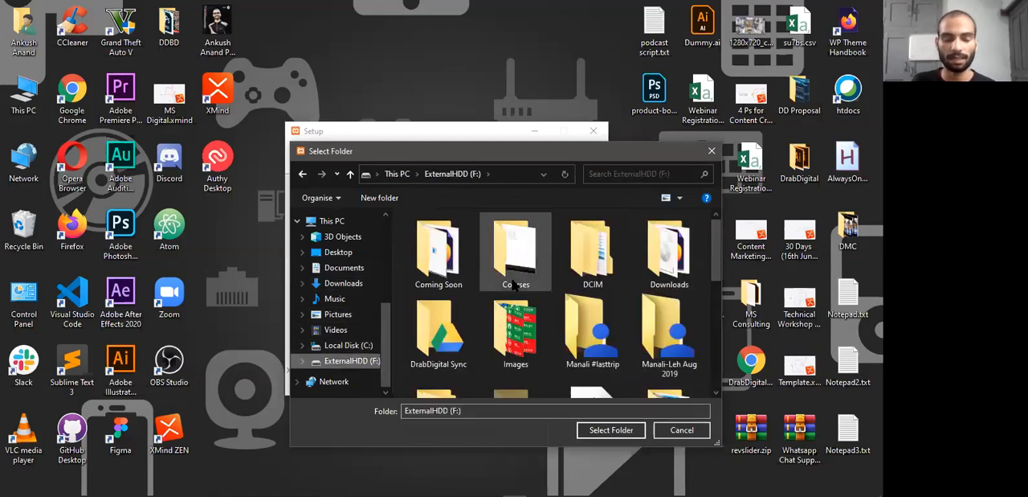
pyautogui.scroll(-2, 514, 285)
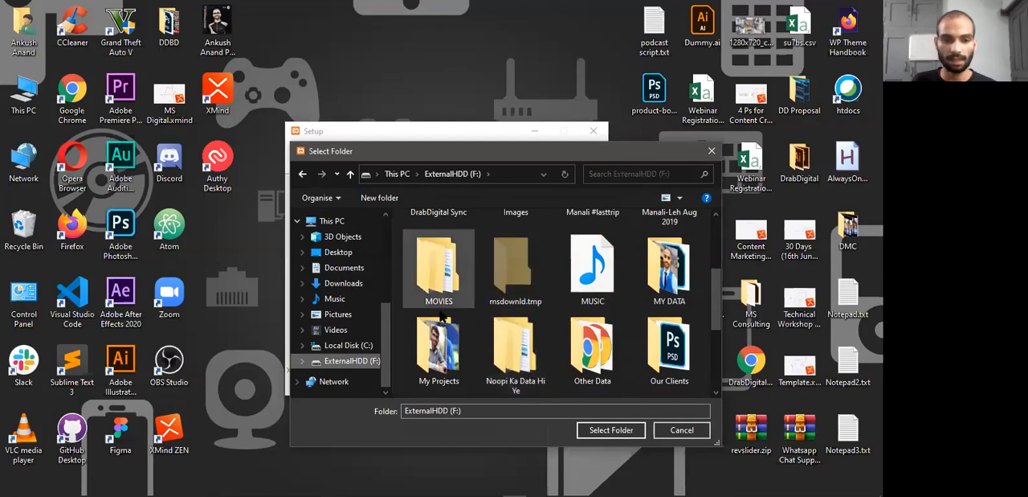
pyautogui.click(363, 346)
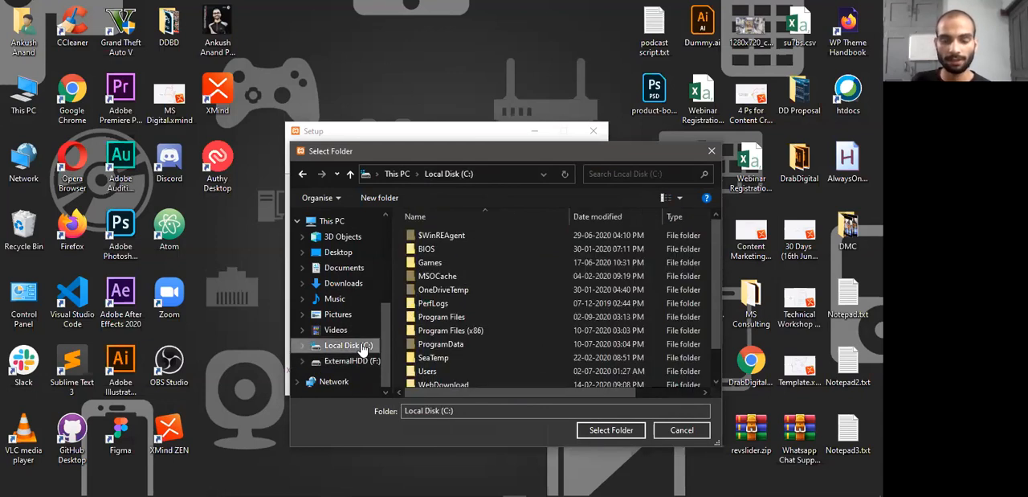
pyautogui.scroll(-1, 485, 285)
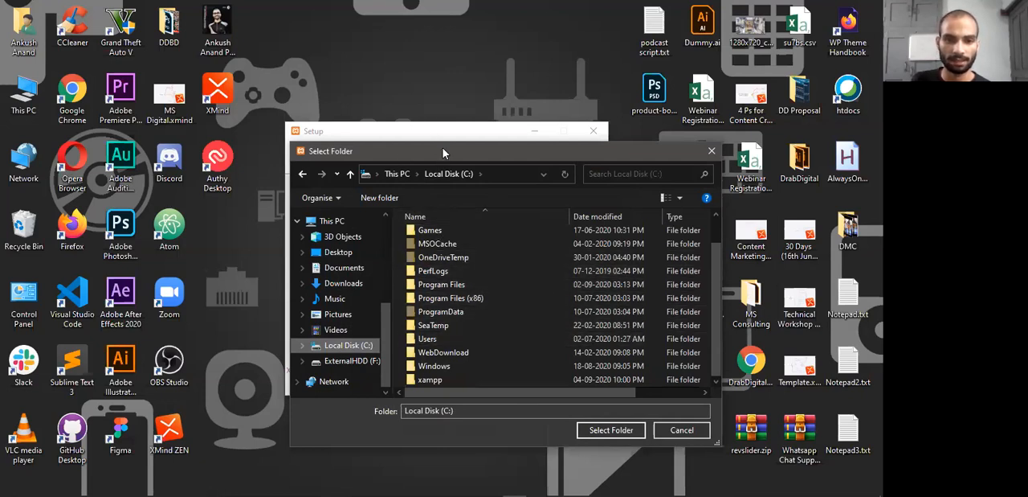
pyautogui.moveTo(441, 145); pyautogui.dragTo(441, 103)
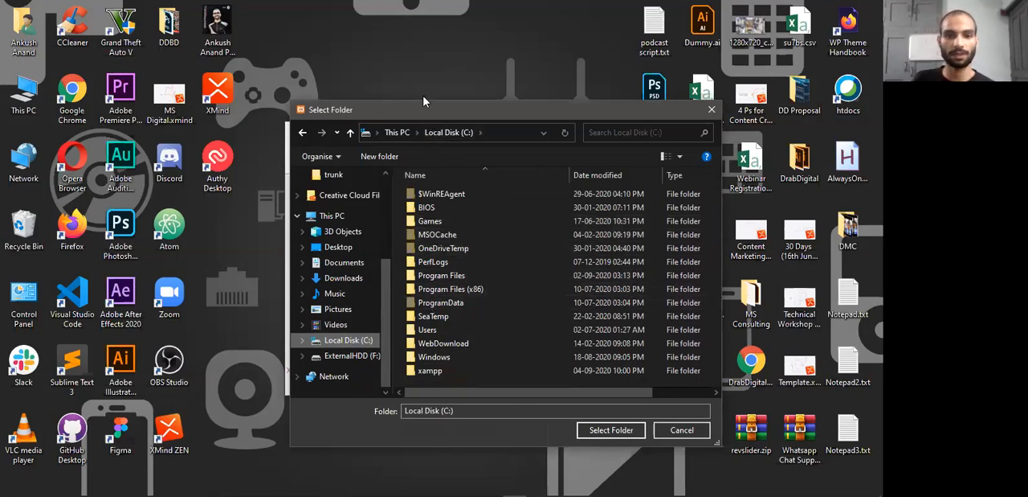
# Choose the ExternalHDD (F:) drive and try to set the installation folder to F:\Xampp
pyautogui.click(353, 351)
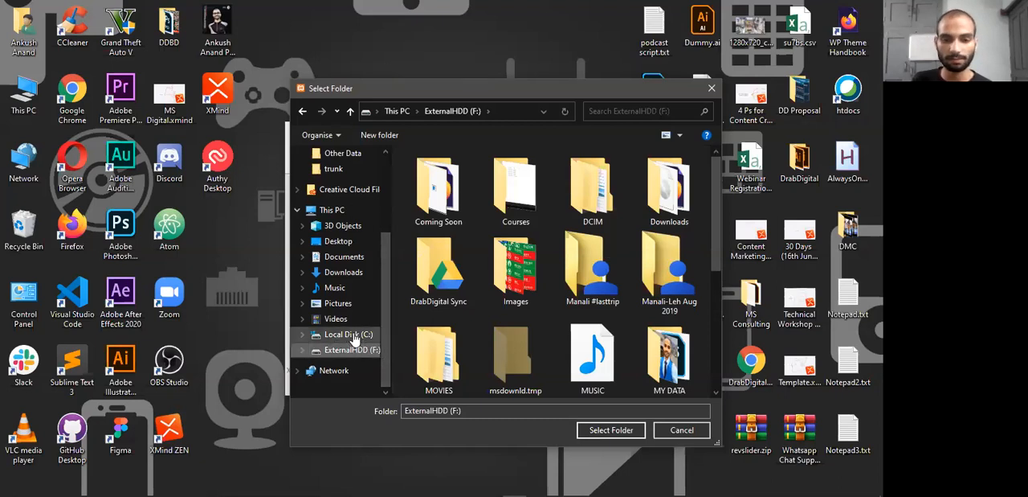
pyautogui.scroll(-3, 462, 333)
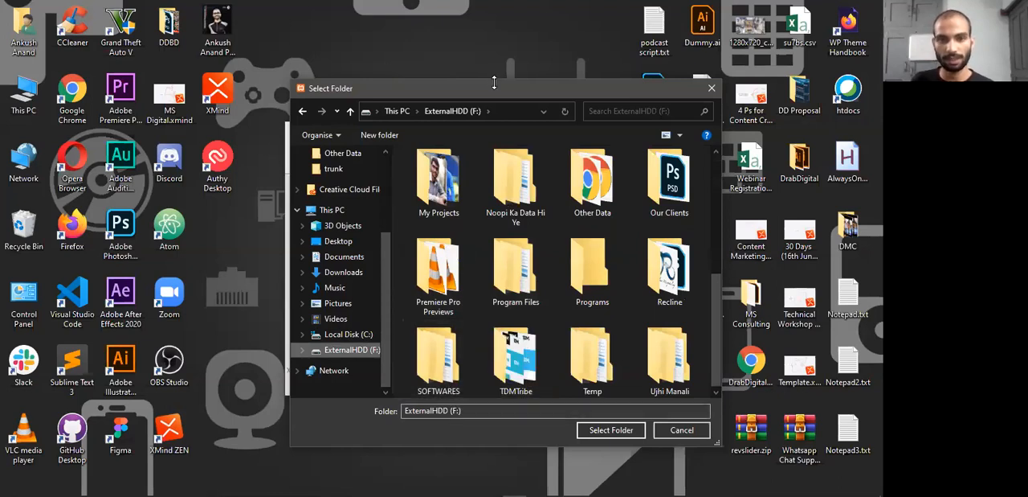
pyautogui.click(498, 110)
pyautogui.click(494, 110)
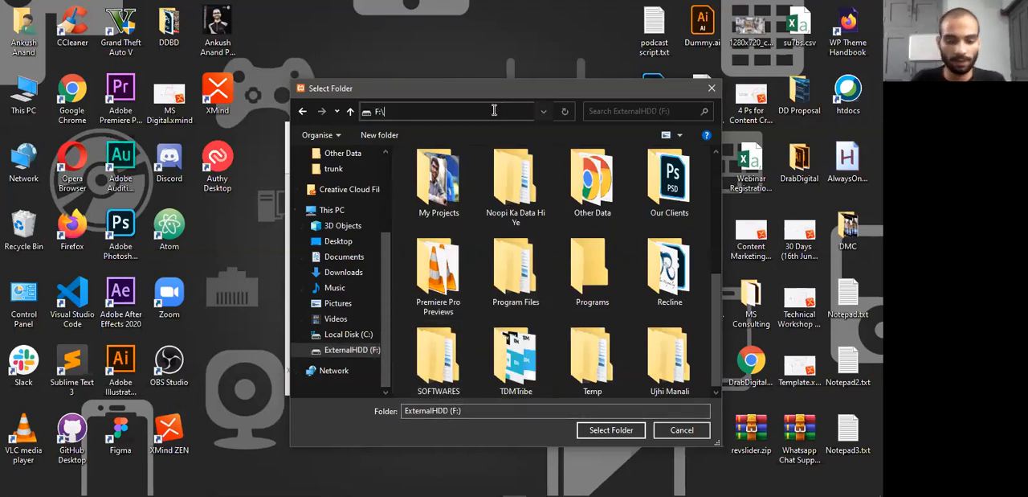
pyautogui.write('Xampp')
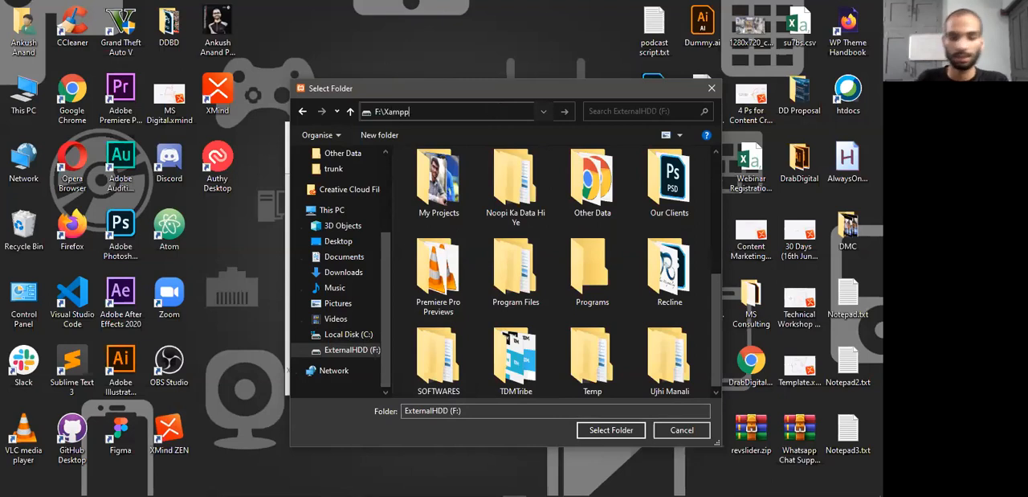
pyautogui.click(611, 429)
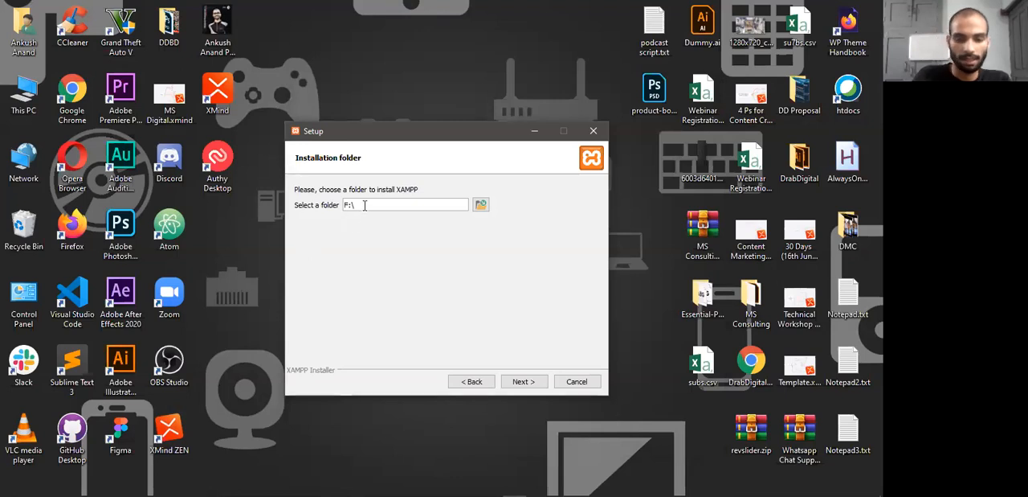
# Create a folder named Xampp on the ExternalHDD (F:) drive while browsing for the installation folder
pyautogui.click(480, 204)
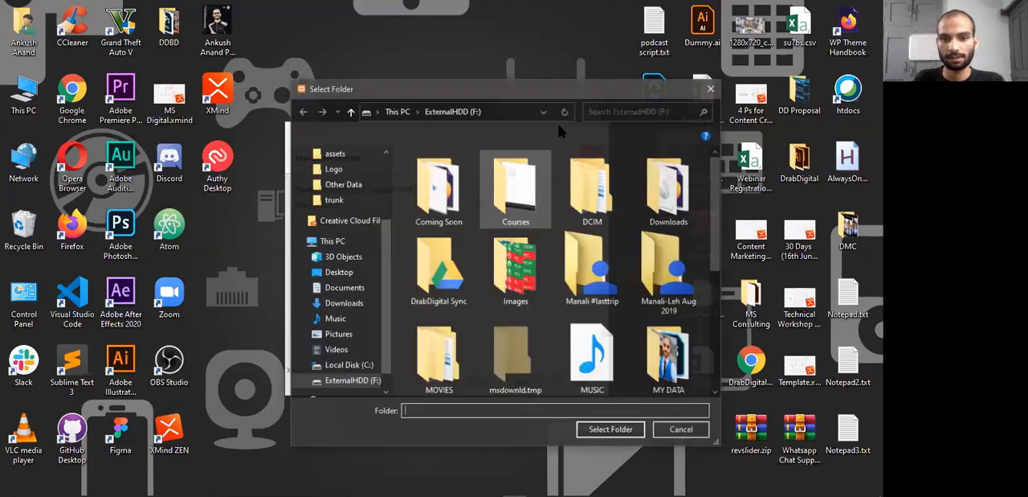
pyautogui.click(384, 136)
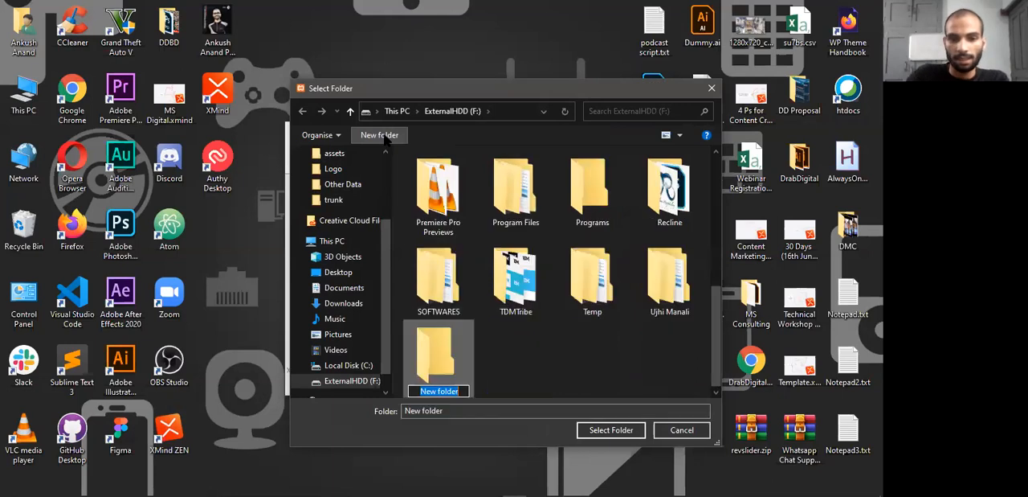
pyautogui.write('Xa')
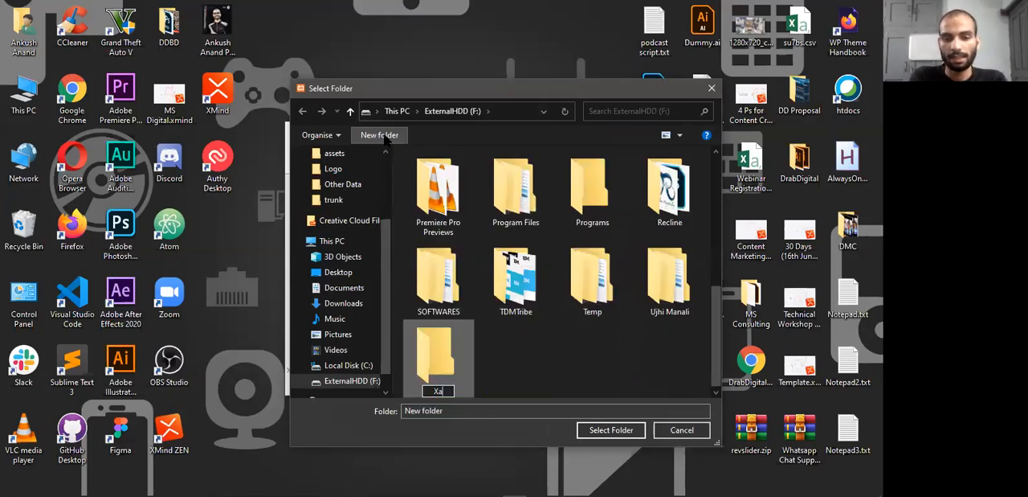
pyautogui.write('mpp')
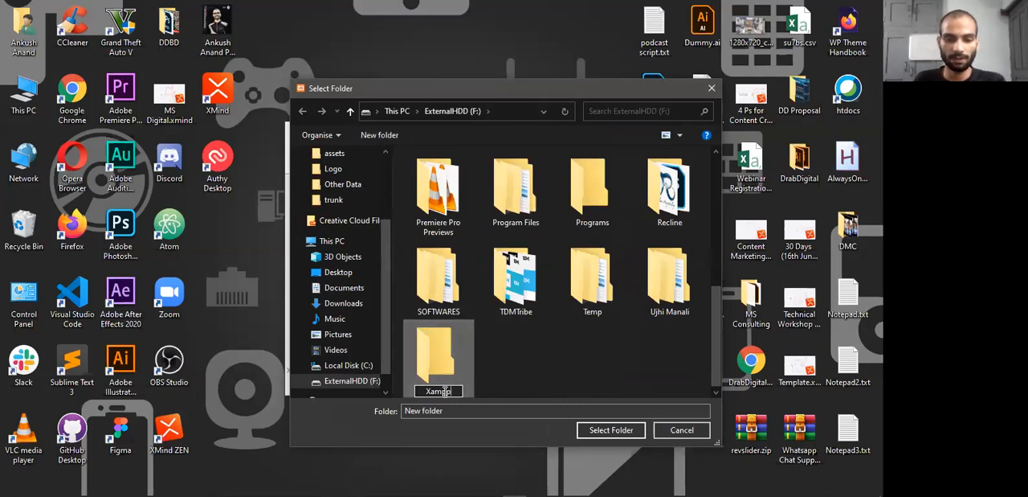
pyautogui.press('Return')
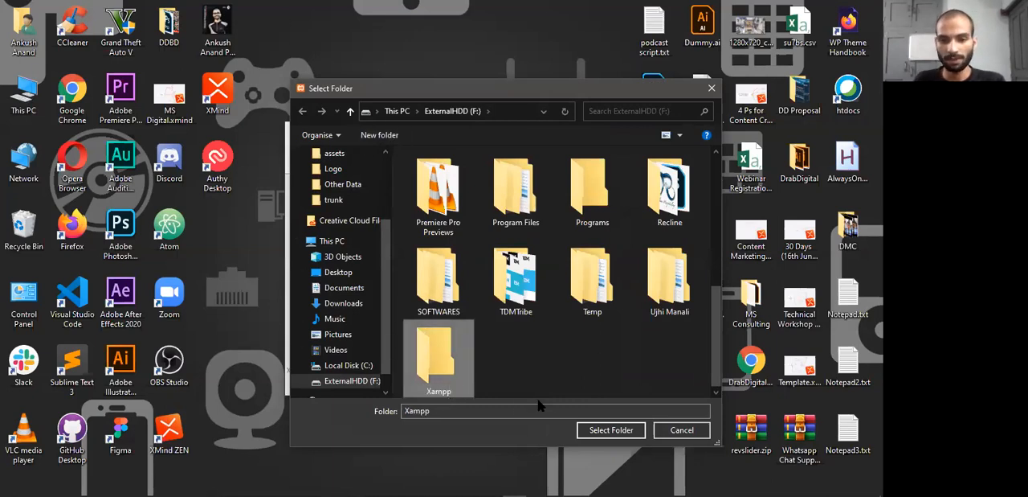
pyautogui.click(441, 392)
pyautogui.write('Se')
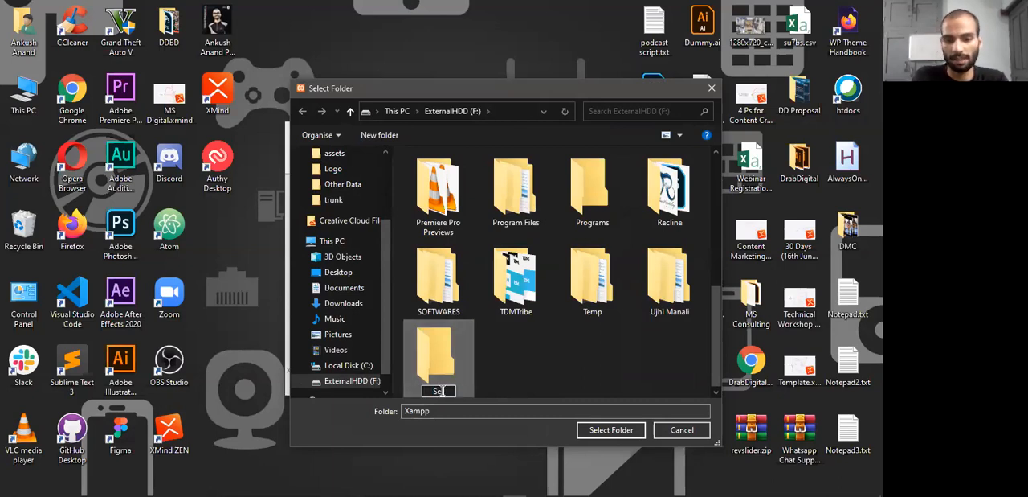
pyautogui.hotkey('ctrl', 'z')
# Choose the Xampp folder on ExternalHDD (F:) as the XAMPP installation folder
pyautogui.click(500, 359)
pyautogui.click(434, 382)
pyautogui.click(610, 430)
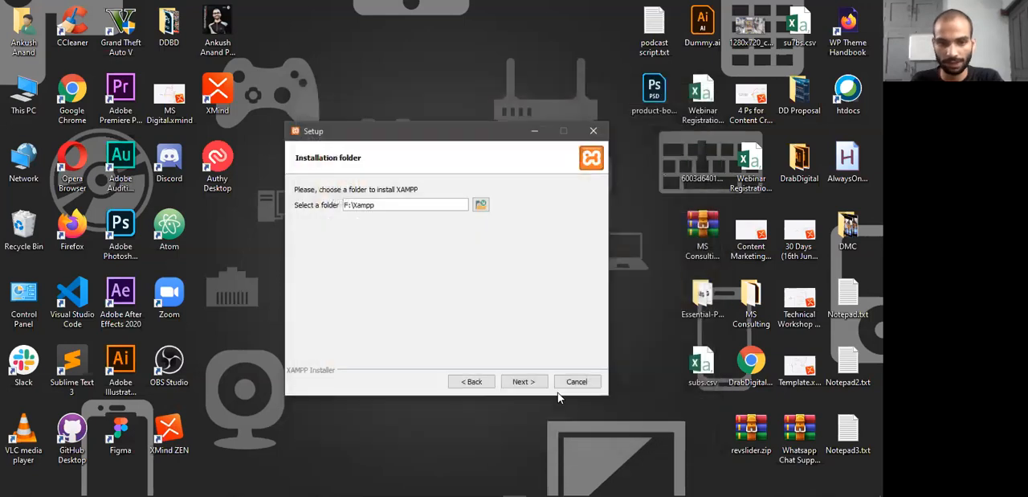
# Check the Local Disk (C:) and ExternalHDD (F:) drives in This PC and return to the XAMPP setup
pyautogui.moveTo(394, 209); pyautogui.dragTo(331, 203)
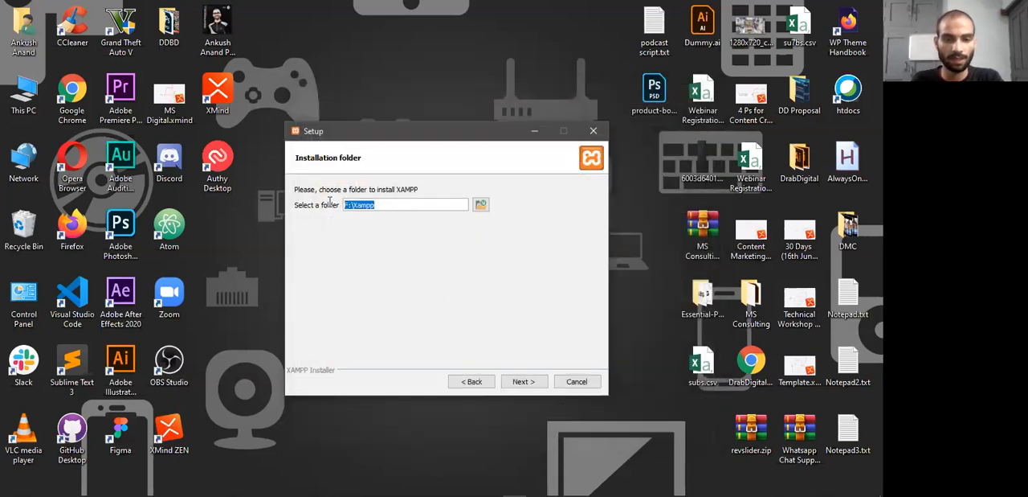
pyautogui.click(34, 96)
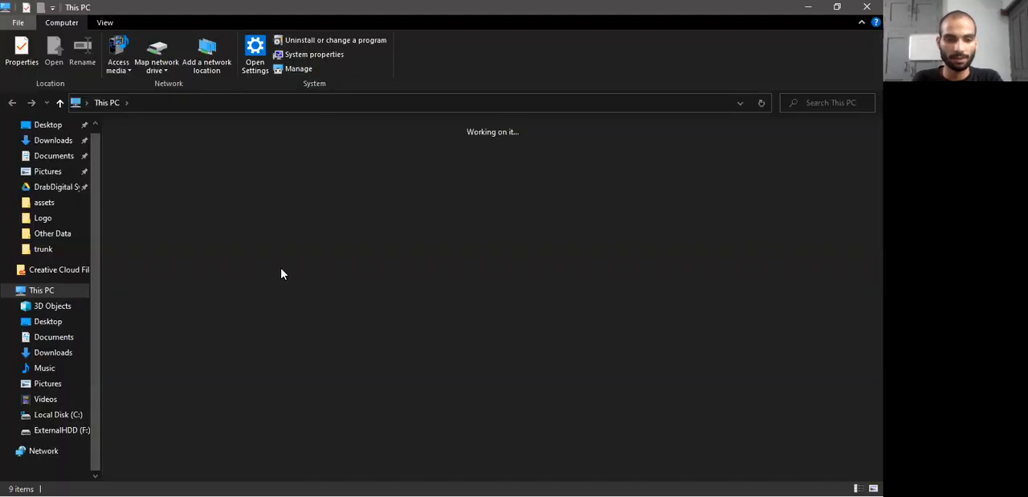
pyautogui.moveTo(193, 287); pyautogui.dragTo(407, 254)
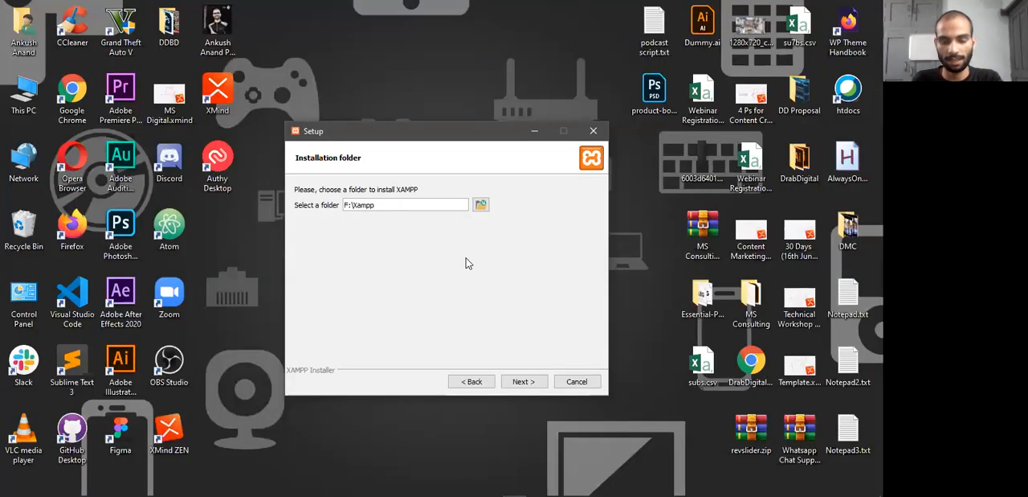
pyautogui.hotkey('ctrl', 'a')
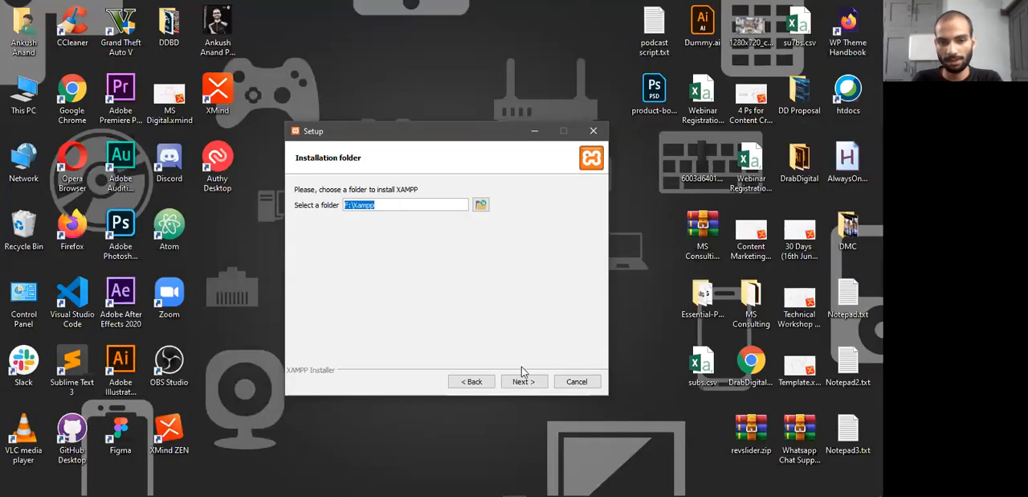
# Opt out of learning more about Bitnami for XAMPP and start the installation into F:\Xampp
pyautogui.click(524, 380)
pyautogui.click(439, 203)
pyautogui.click(438, 202)
pyautogui.click(530, 380)
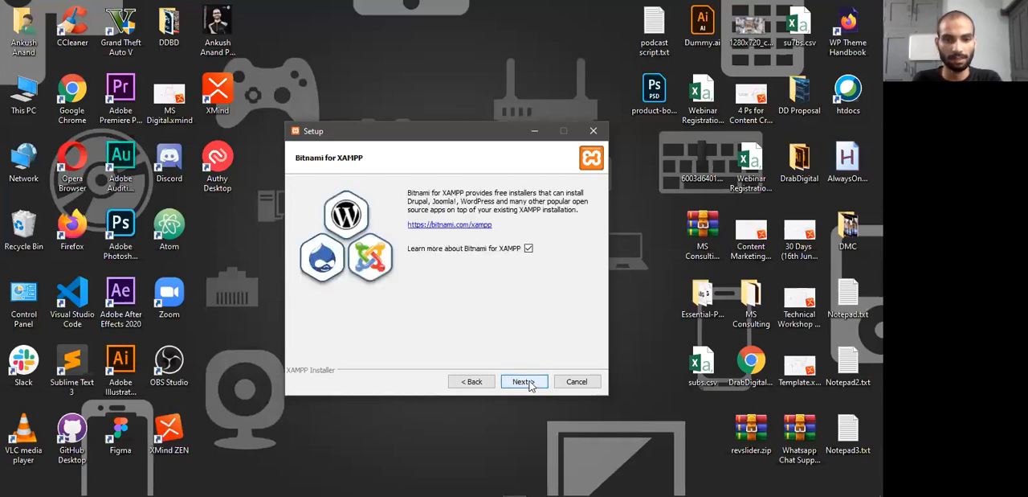
pyautogui.click(529, 248)
pyautogui.click(526, 381)
pyautogui.click(524, 381)
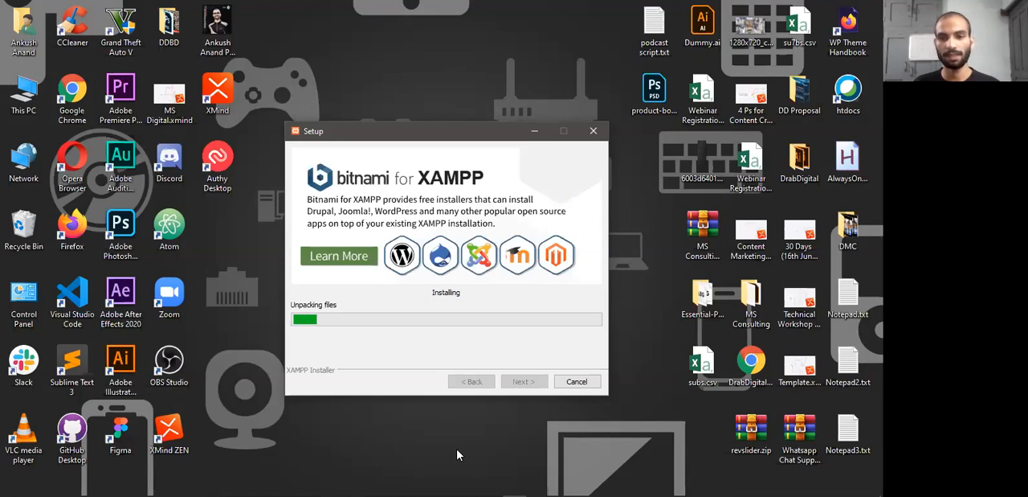
pyautogui.hotkey('alt', 'Tab')
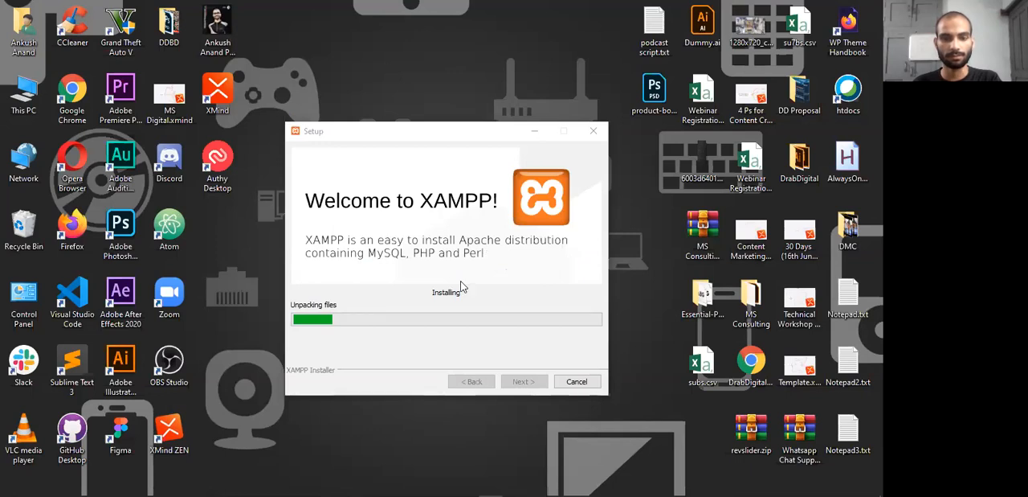
pyautogui.moveTo(412, 137); pyautogui.dragTo(403, 127)
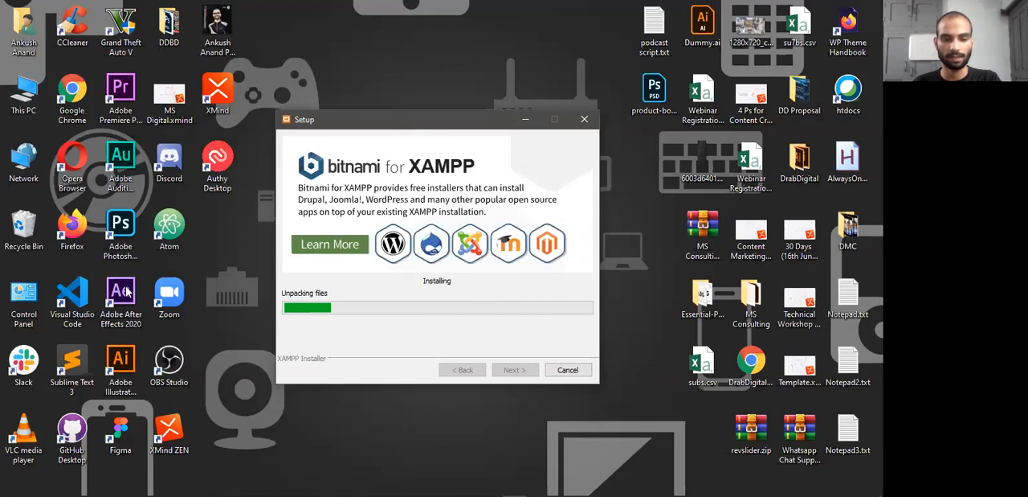
# Switch to Firefox and open wordpress.org in a new tab
pyautogui.press('super')
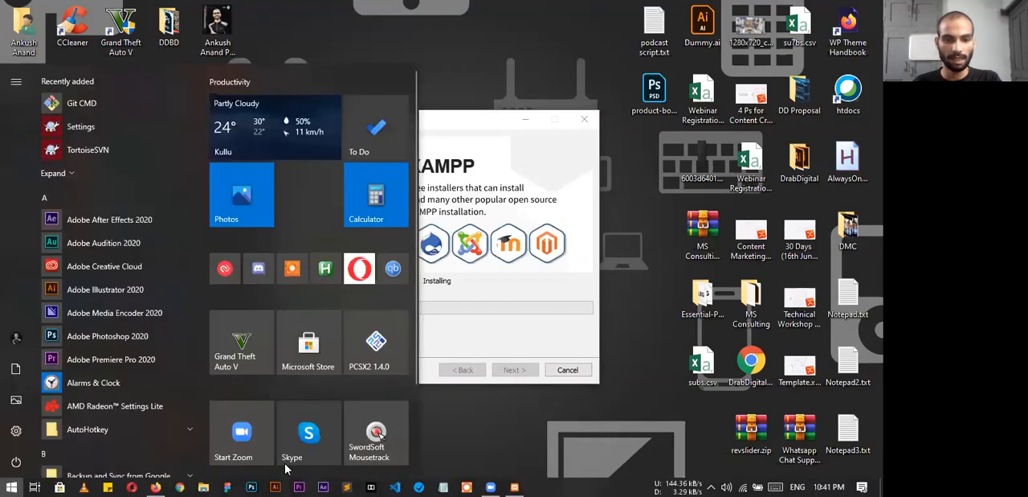
pyautogui.click(155, 487)
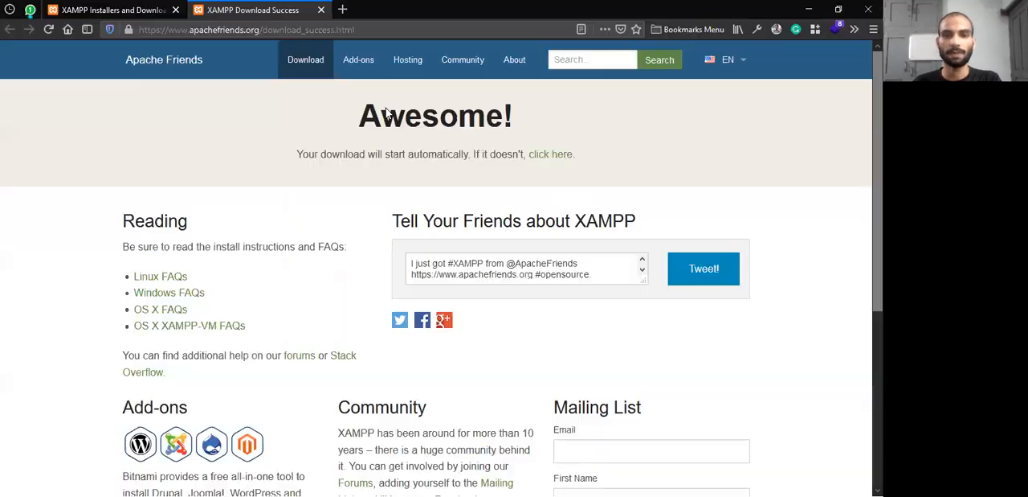
pyautogui.click(340, 8)
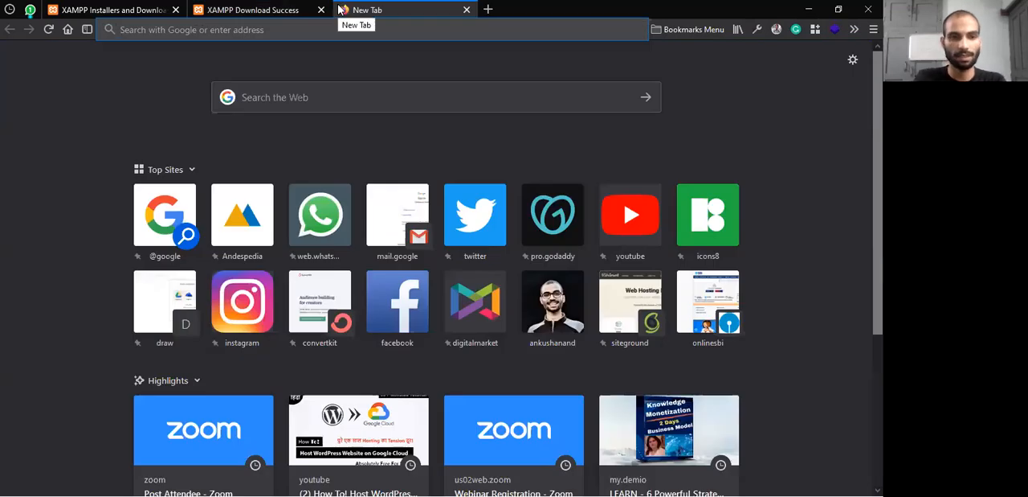
pyautogui.write('word')
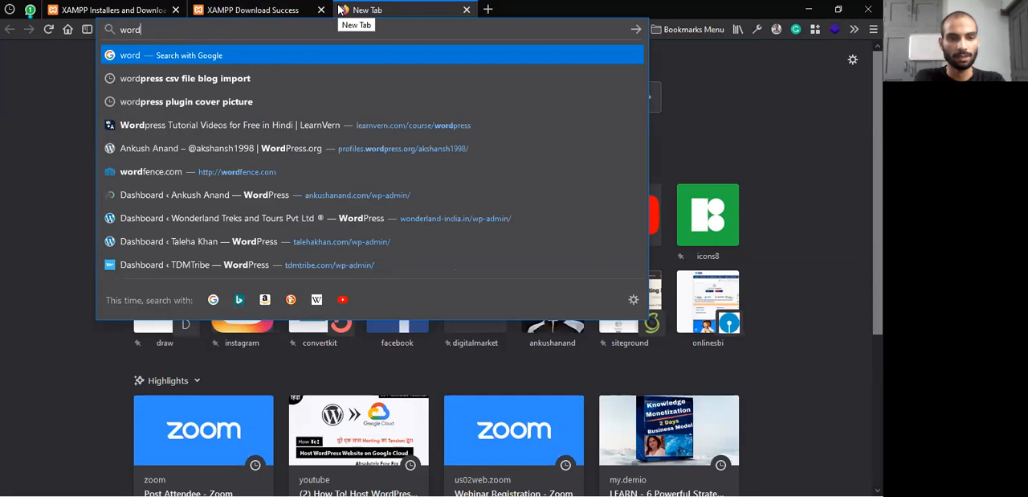
pyautogui.write('press.o')
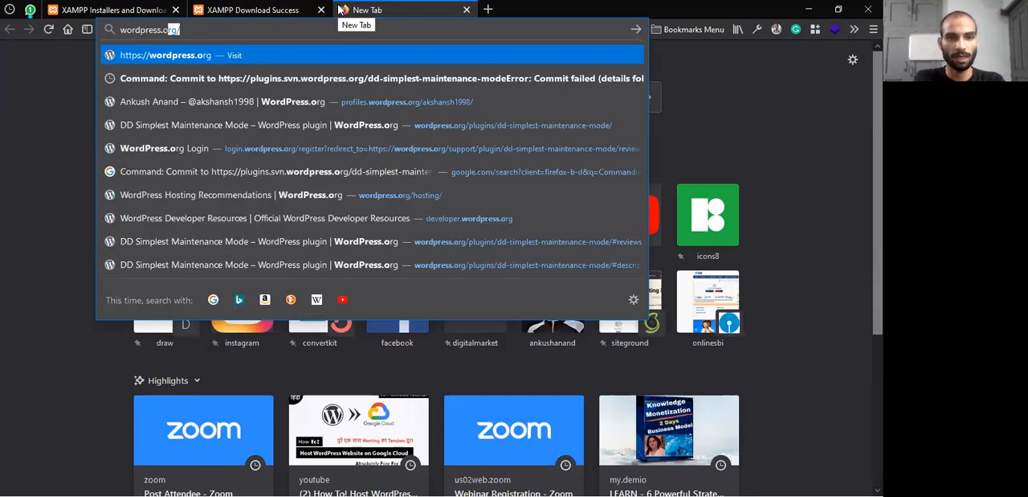
pyautogui.press('Escape')
# Search the web for wordpress in another new tab and examine the wordpress.org and wordpress.com results
pyautogui.click(488, 9)
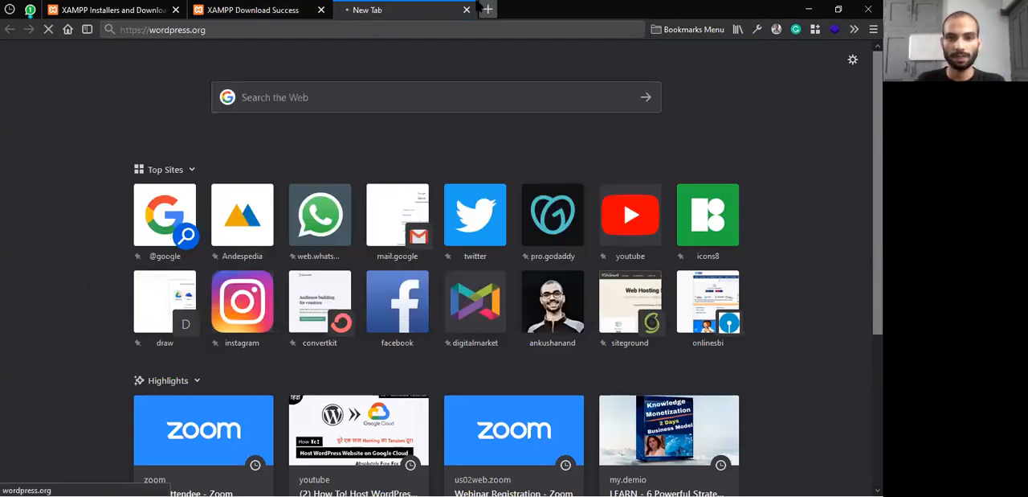
pyautogui.write('w')
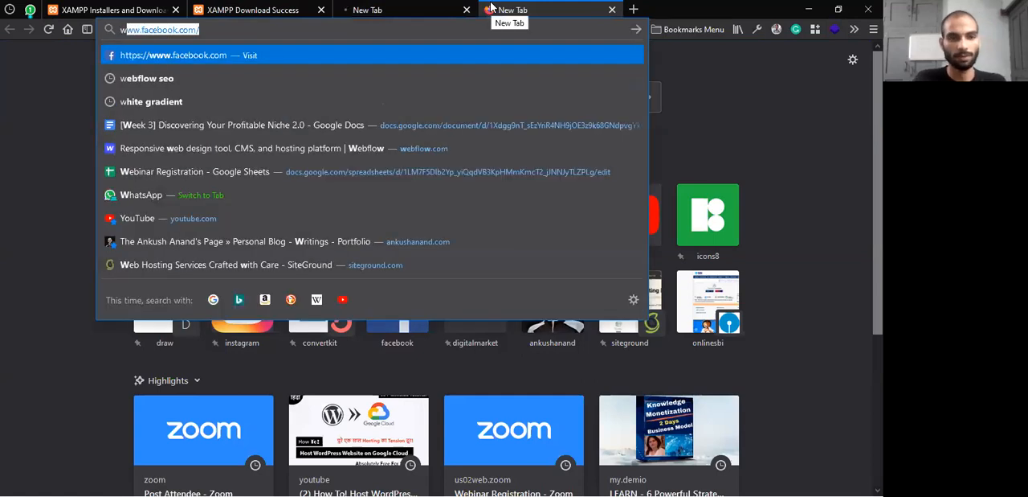
pyautogui.write('ordpre')
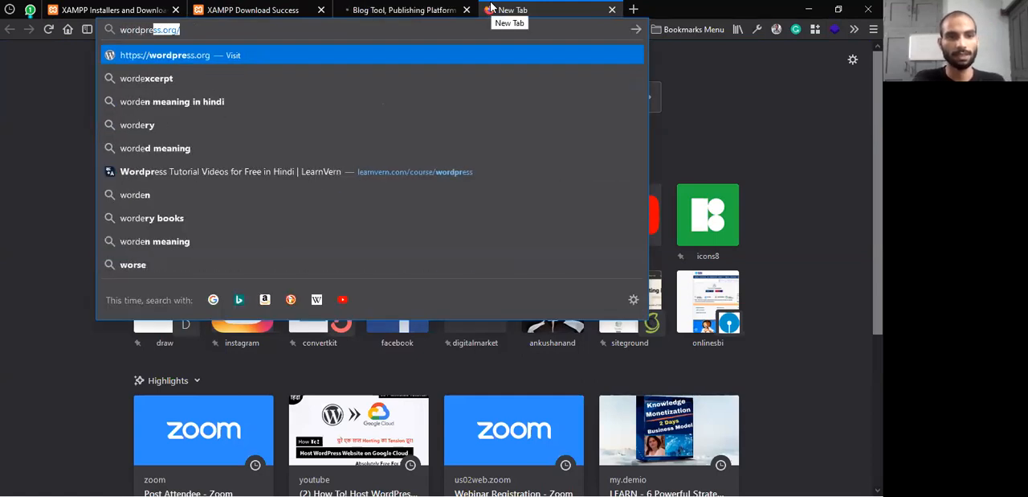
pyautogui.write('ss')
pyautogui.press('Return')
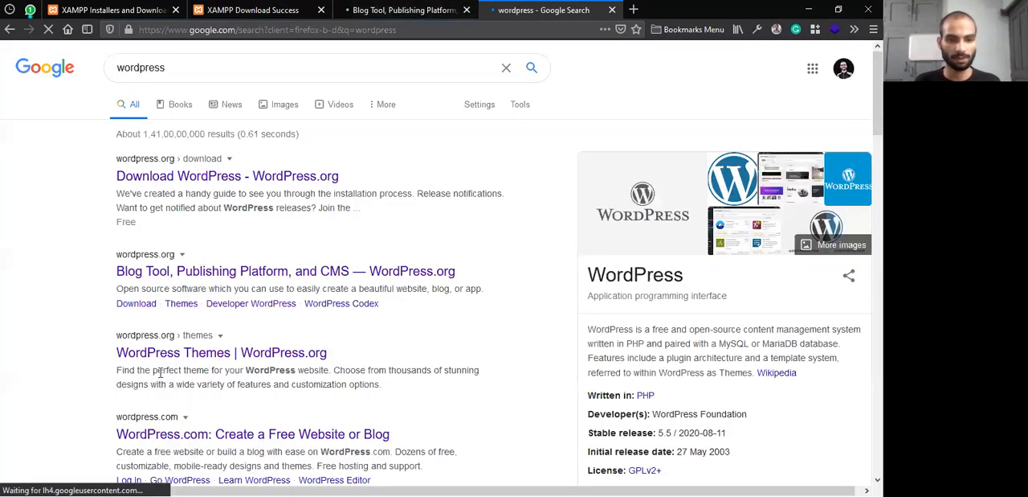
pyautogui.scroll(-2, 200, 233)
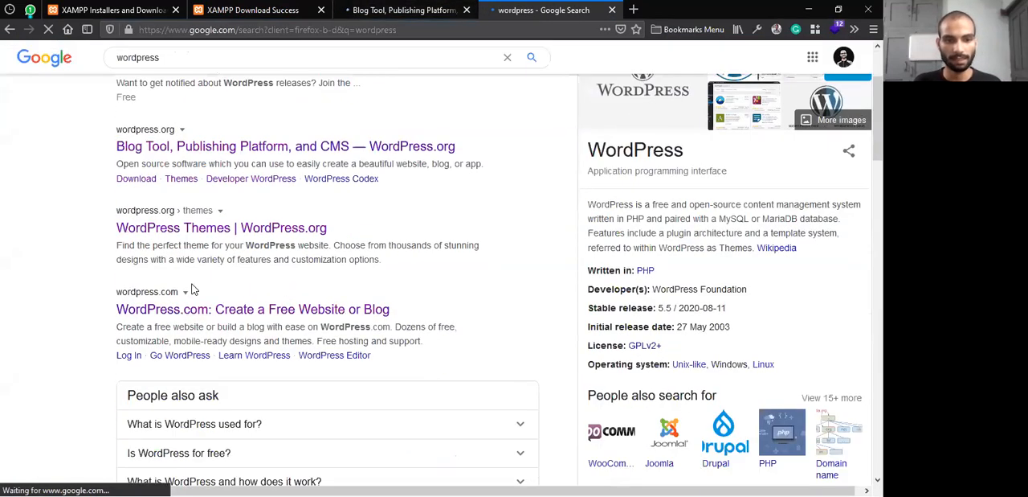
pyautogui.scroll(2, 160, 276)
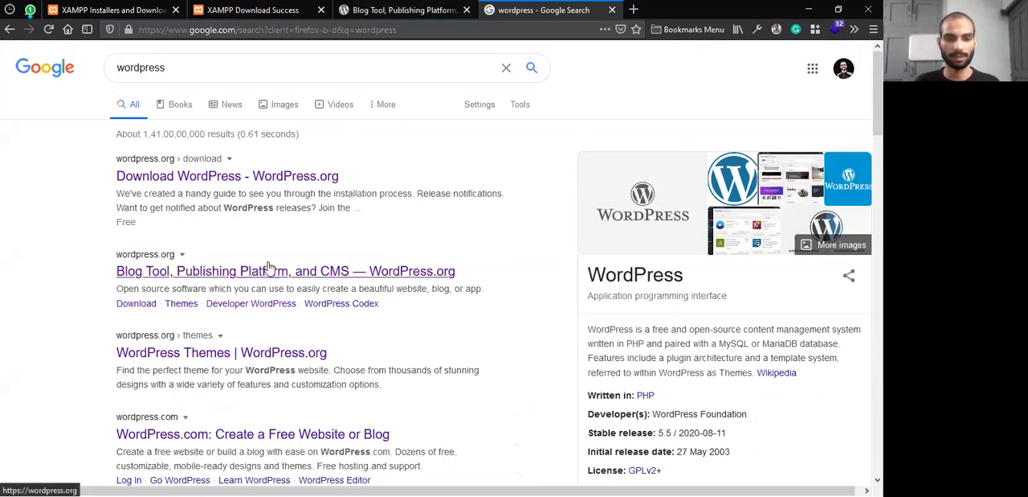
pyautogui.moveTo(104, 238); pyautogui.dragTo(473, 254)
pyautogui.click(441, 266)
pyautogui.scroll(-3, 441, 266)
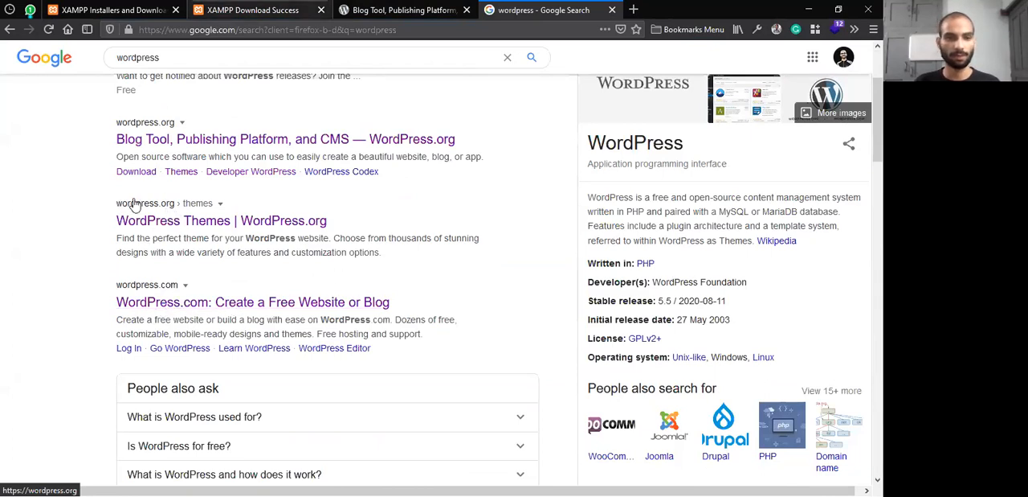
# Return to the wordpress.org site and open its Get WordPress page at the WordPress 5.5.1 download
pyautogui.click(455, 8)
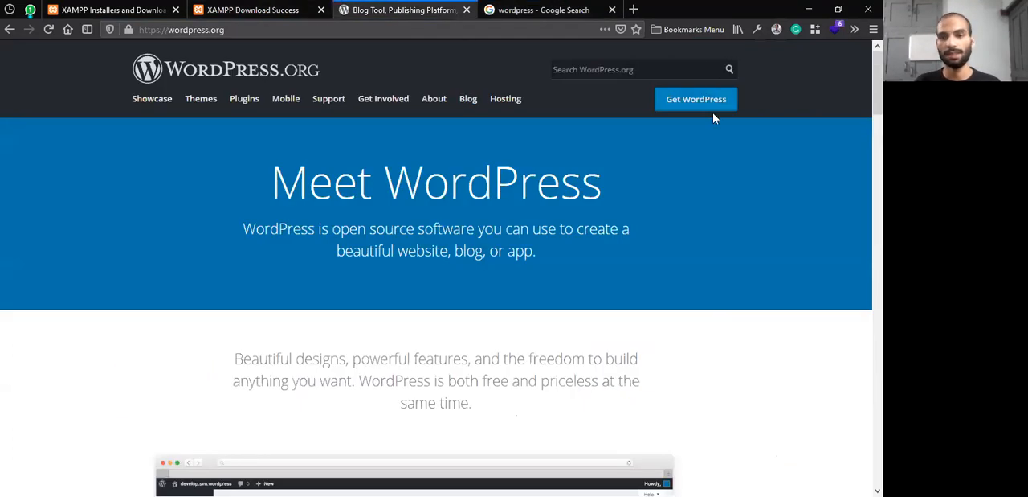
pyautogui.click(689, 104)
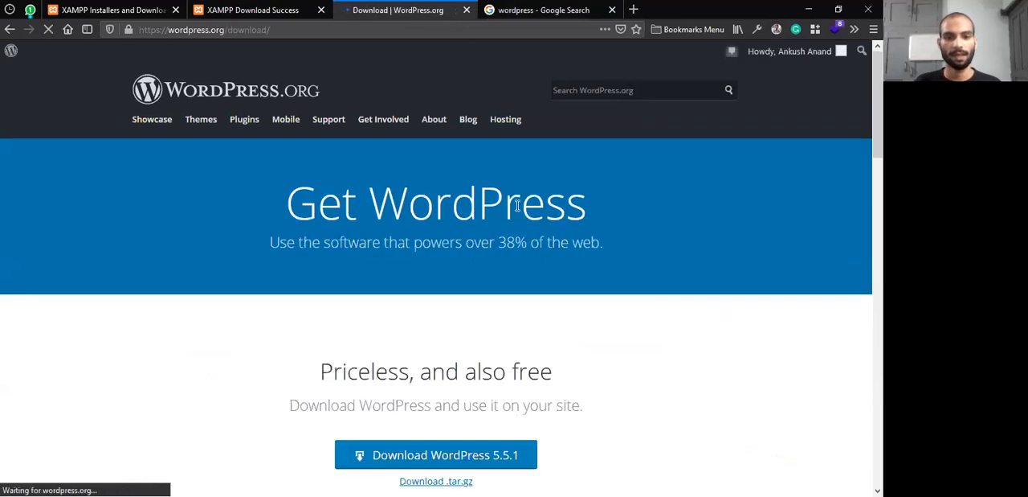
pyautogui.scroll(-2, 517, 201)
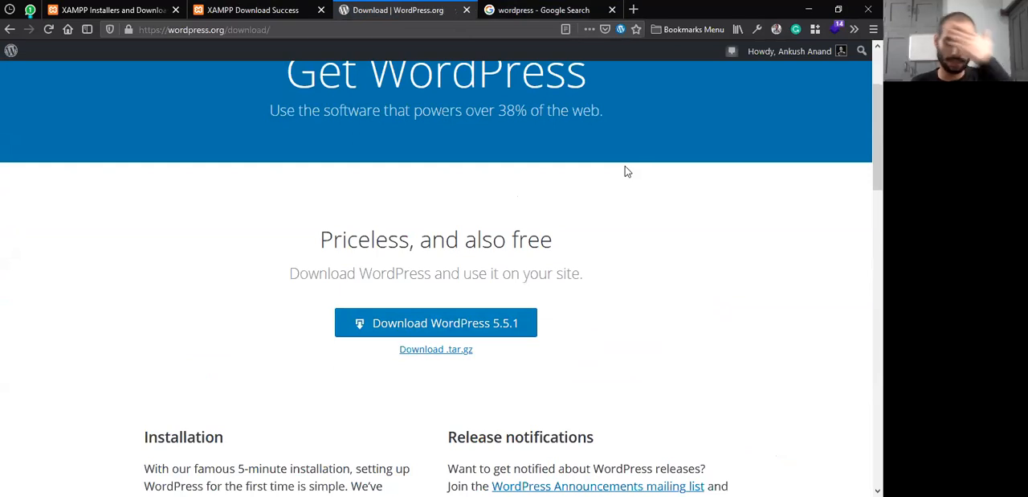
# Switch to Internet Download Manager and look through the download list for an existing WordPress archive
pyautogui.press('super')
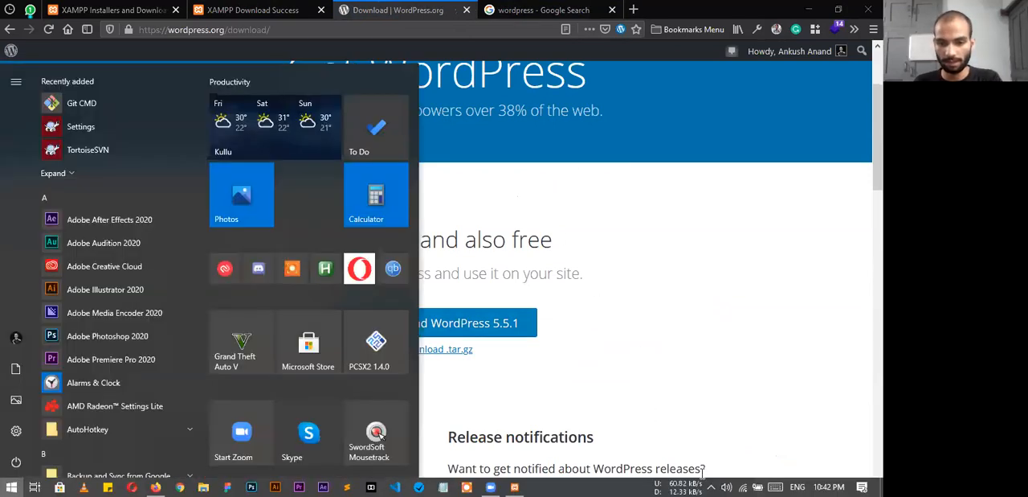
pyautogui.click(711, 486)
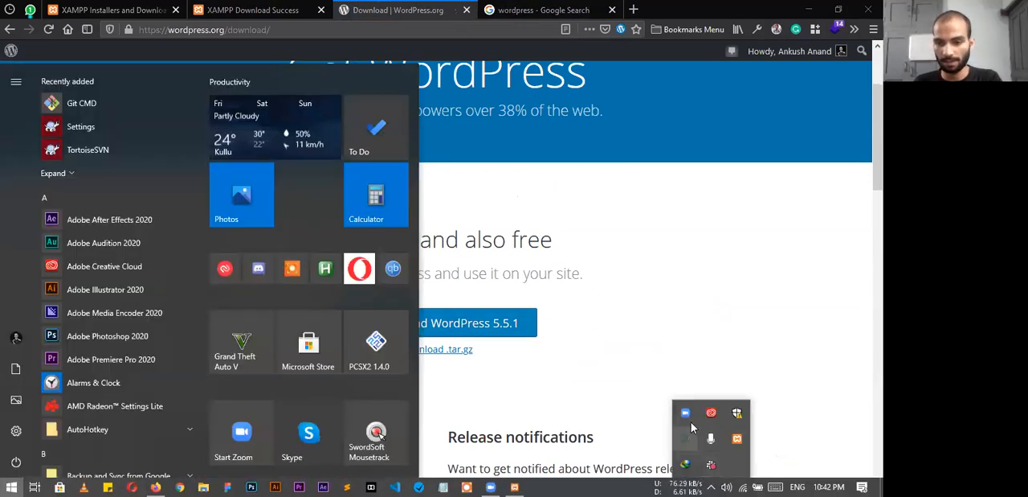
pyautogui.click(343, 227)
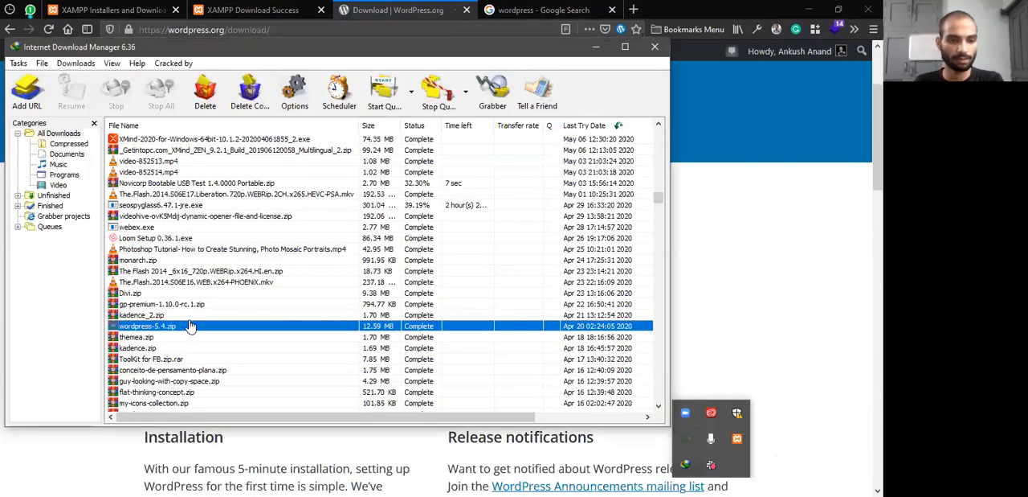
pyautogui.click(165, 126)
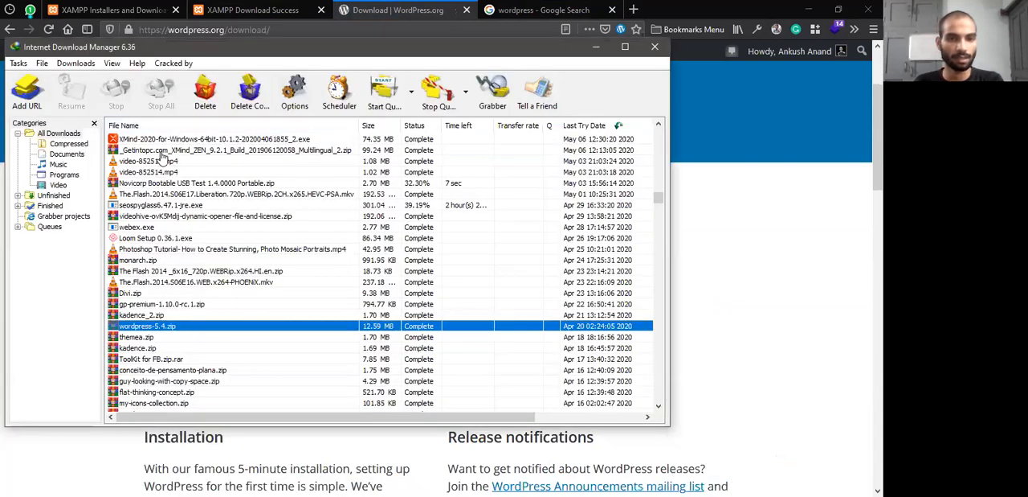
pyautogui.scroll(10, 659, 204)
pyautogui.scroll(10, 656, 163)
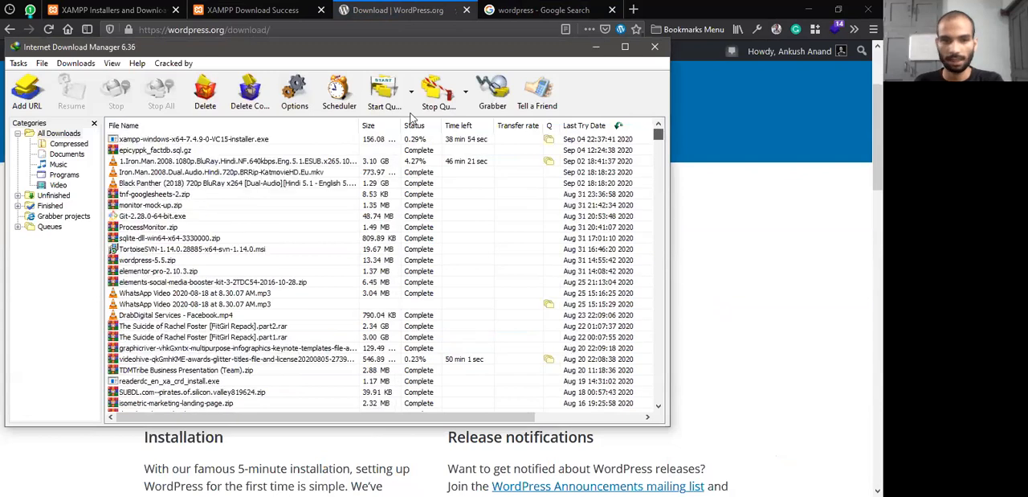
# Sort the download list by file name, restore the last-try-date order, check the wordpress-5.5.zip entry and close the download manager
pyautogui.click(292, 128)
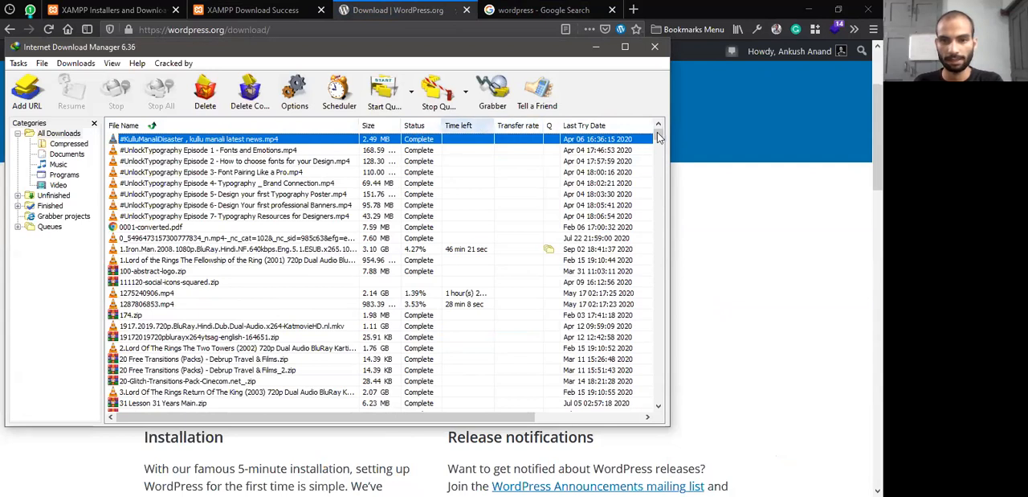
pyautogui.click(611, 129)
pyautogui.click(612, 129)
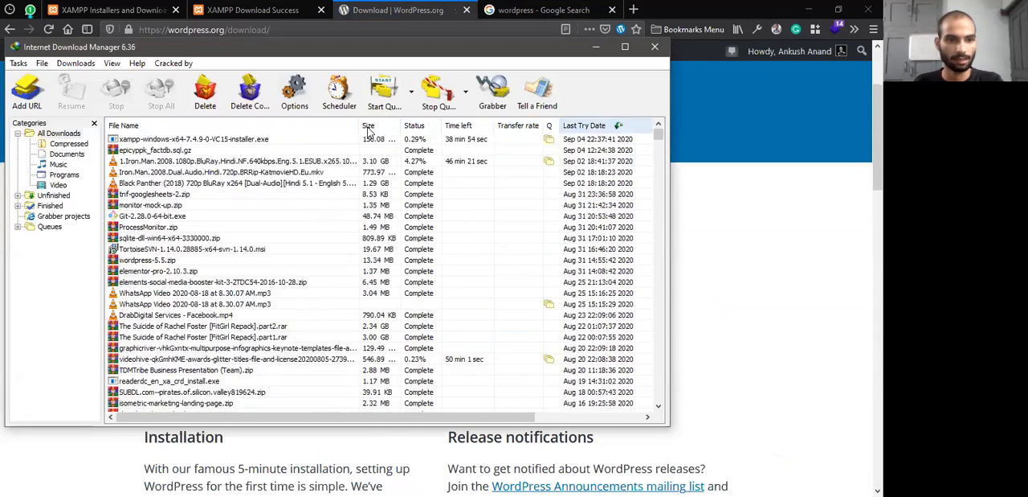
pyautogui.click(165, 260)
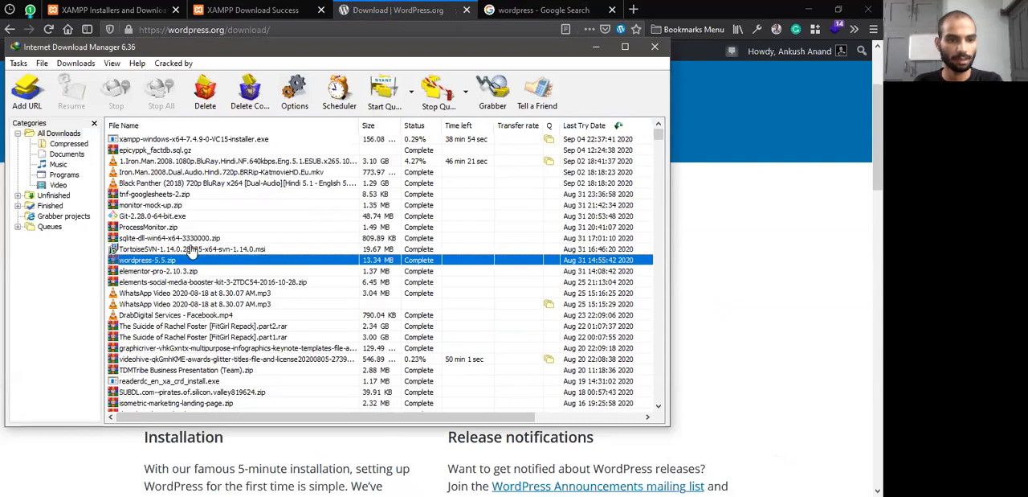
pyautogui.click(165, 207)
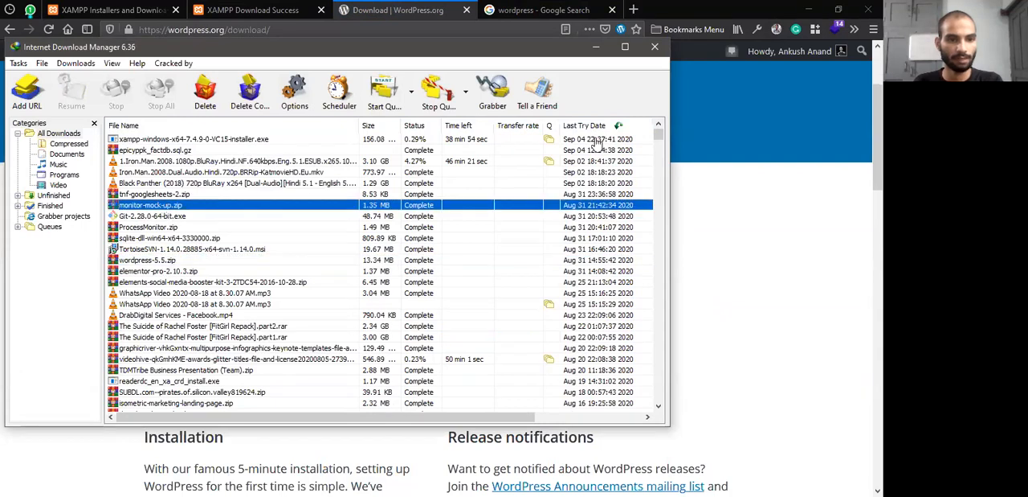
pyautogui.click(655, 46)
# Download WordPress 5.5.1, adding the duplicate over the existing file and saving it as wordpress-5.5.1.zip in Downloads\Compressed
pyautogui.click(470, 323)
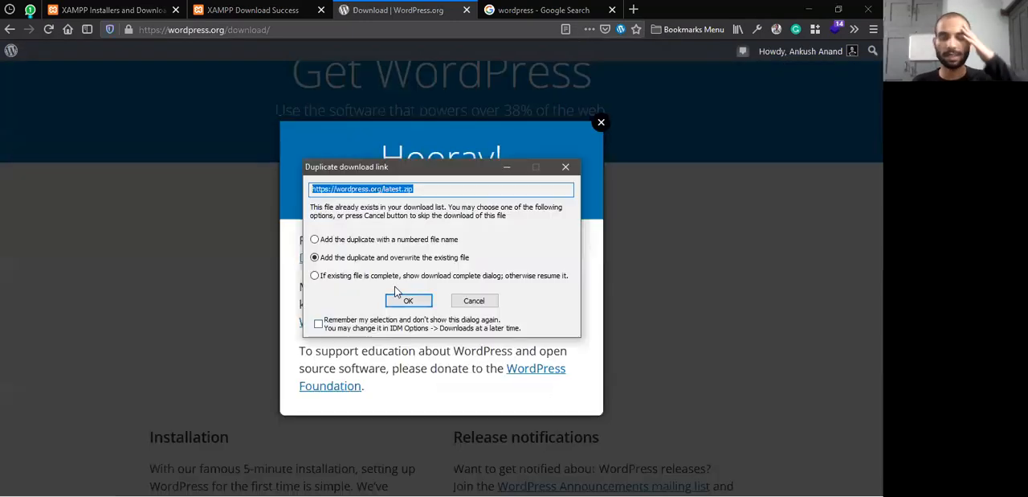
pyautogui.click(409, 302)
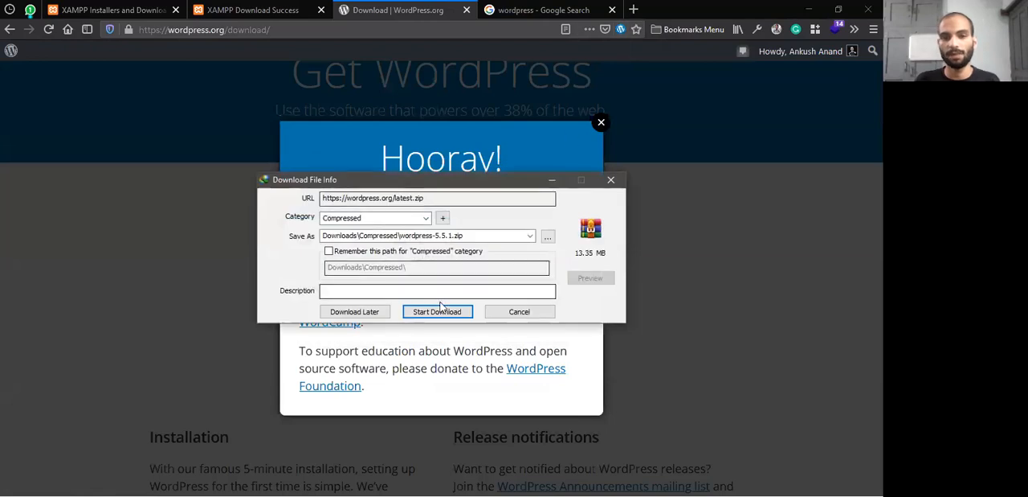
pyautogui.click(440, 313)
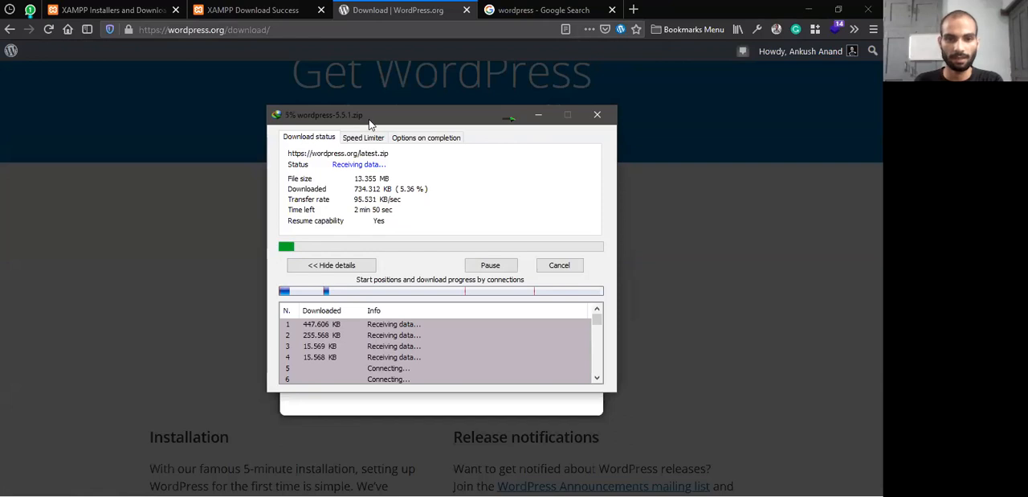
# Arrange the WordPress download progress window and the XAMPP Setup window side by side over the browser
pyautogui.moveTo(379, 120); pyautogui.dragTo(442, 112)
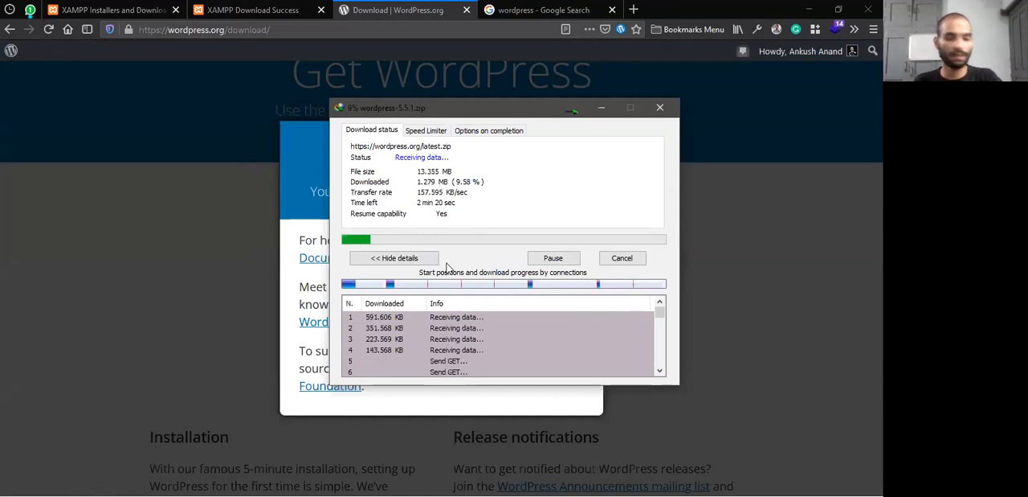
pyautogui.hotkey('alt', 'Tab')
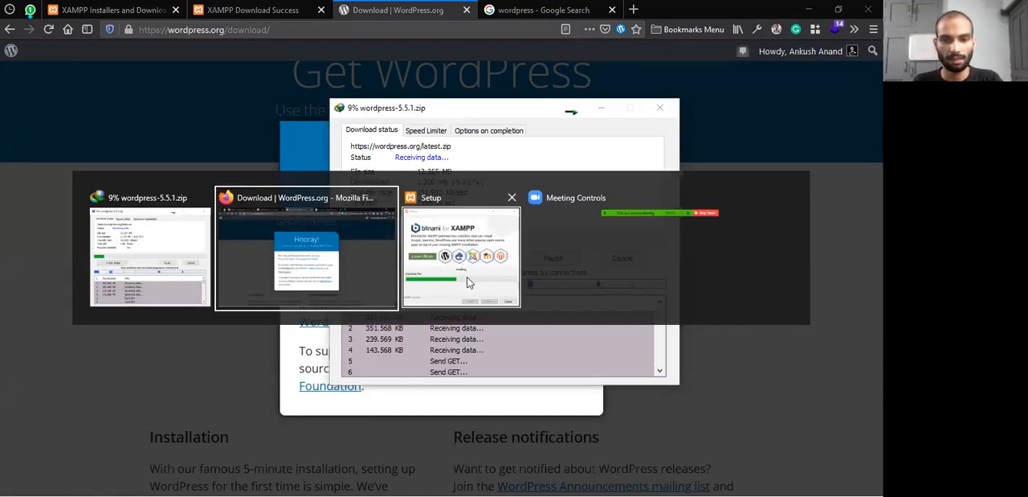
pyautogui.click(460, 266)
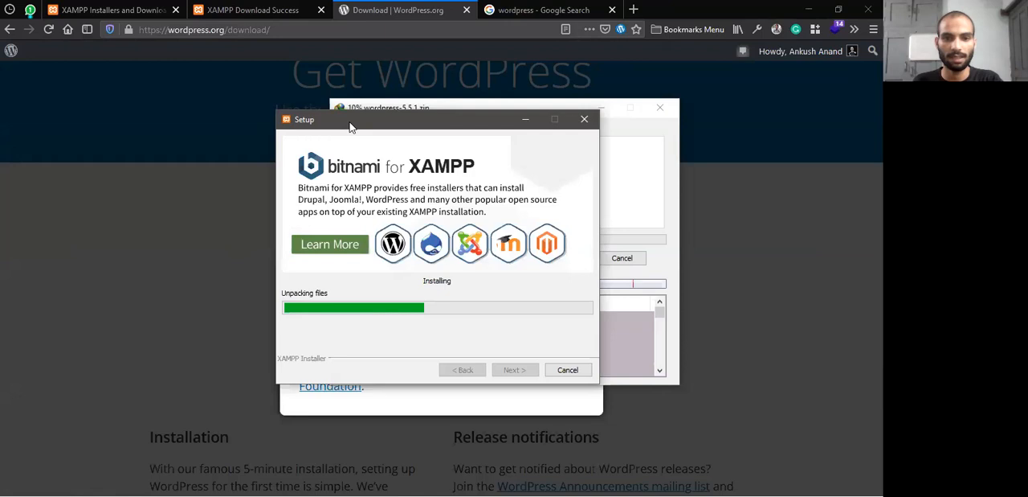
pyautogui.moveTo(350, 126); pyautogui.dragTo(546, 161)
pyautogui.click(408, 113)
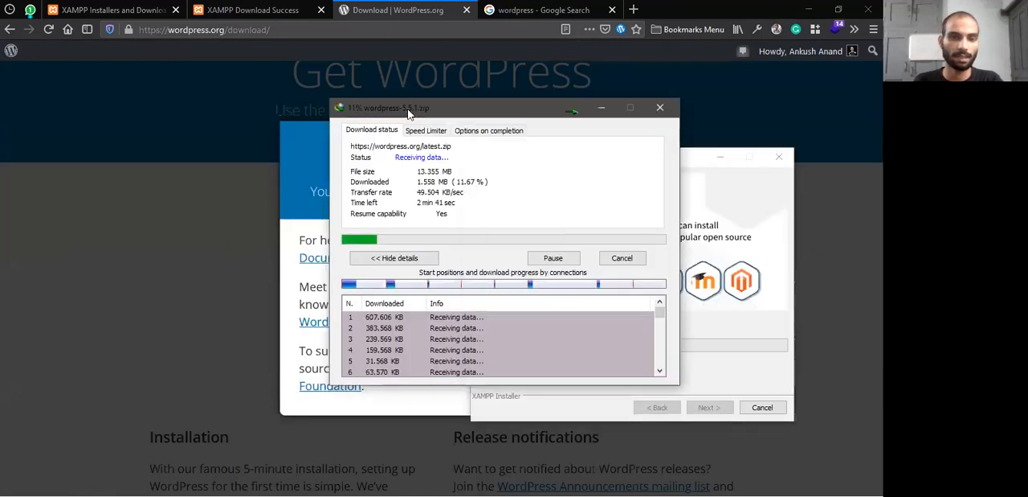
pyautogui.moveTo(408, 114); pyautogui.dragTo(167, 155)
pyautogui.click(518, 165)
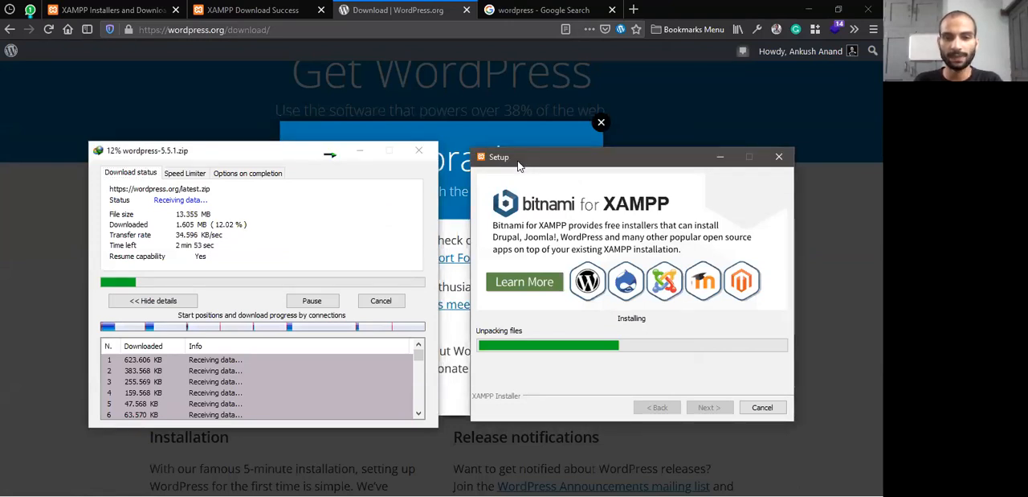
pyautogui.moveTo(519, 165); pyautogui.dragTo(492, 163)
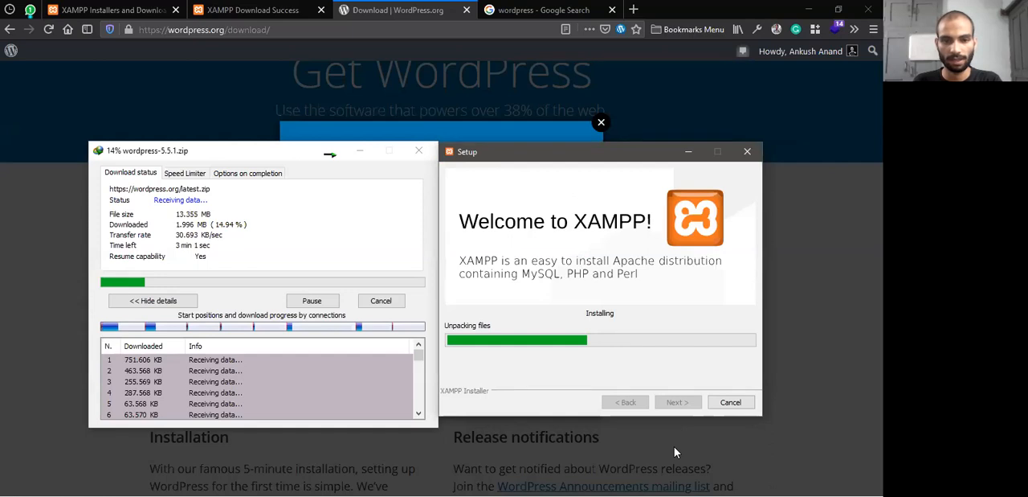
# Switch to File Explorer, show This PC and examine the Local Disk (C:) and ExternalHDD (F:) drives
pyautogui.hotkey('alt', 'Tab')
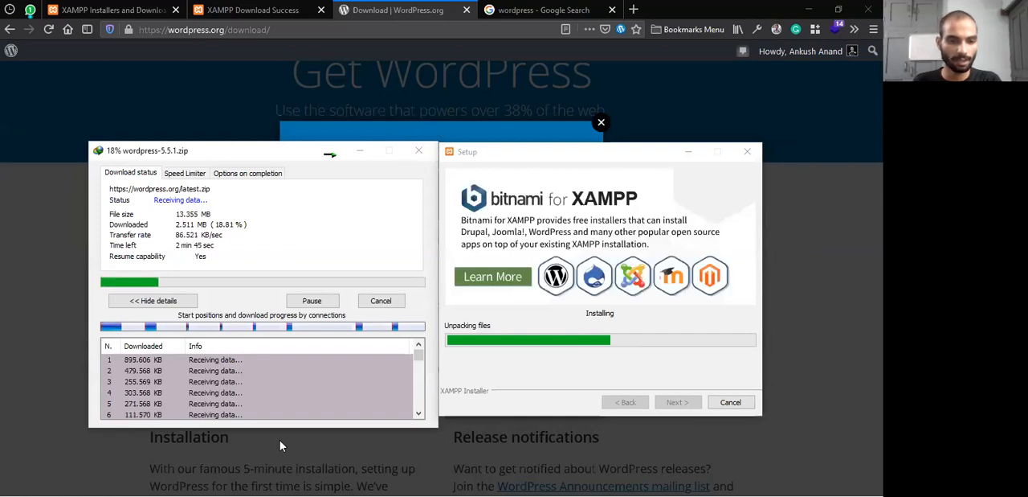
pyautogui.press('super')
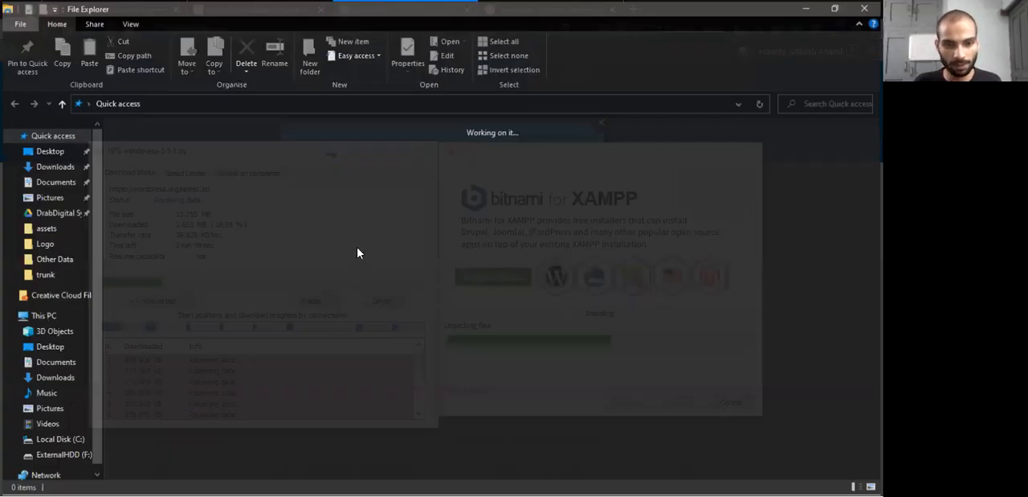
pyautogui.moveTo(330, 310); pyautogui.dragTo(367, 236)
pyautogui.moveTo(309, 307); pyautogui.dragTo(351, 241)
pyautogui.click(429, 368)
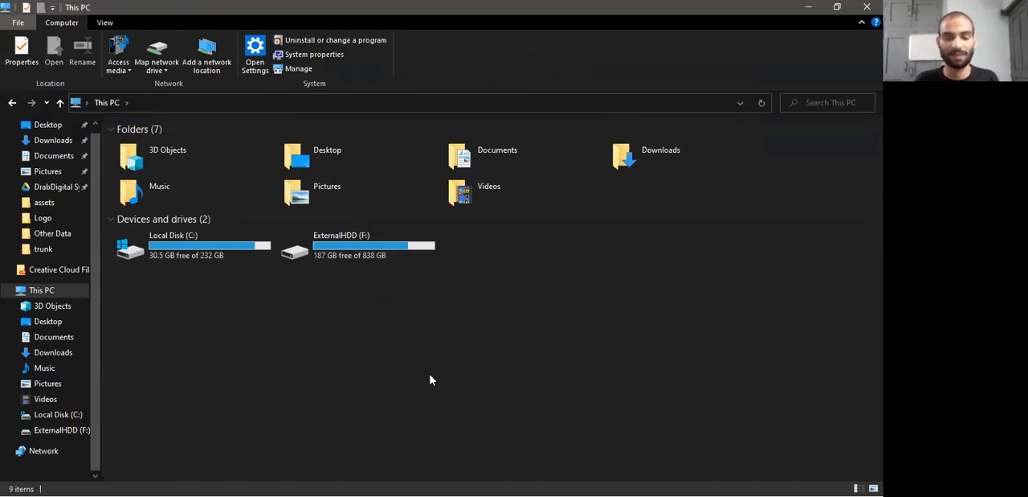
pyautogui.moveTo(310, 285); pyautogui.dragTo(449, 236)
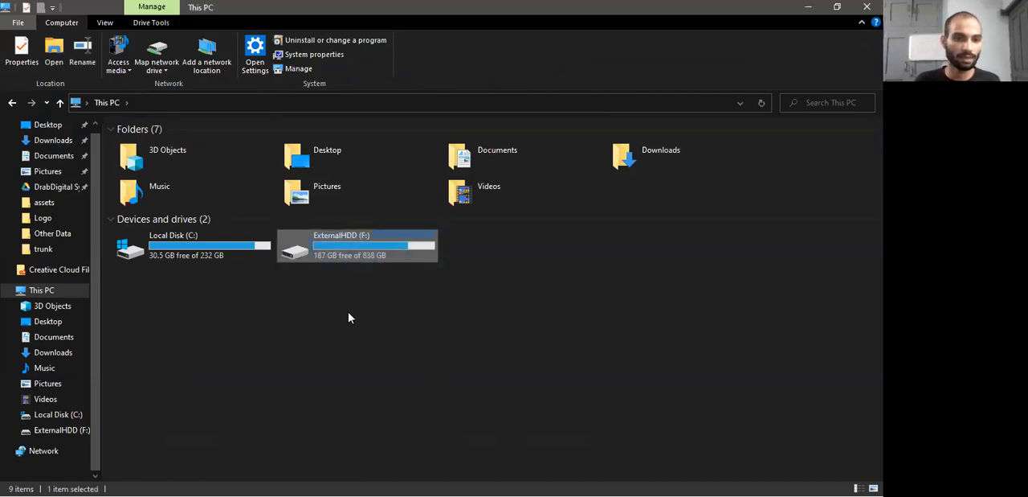
pyautogui.click(348, 314)
pyautogui.click(363, 251)
pyautogui.moveTo(173, 292); pyautogui.dragTo(669, 237)
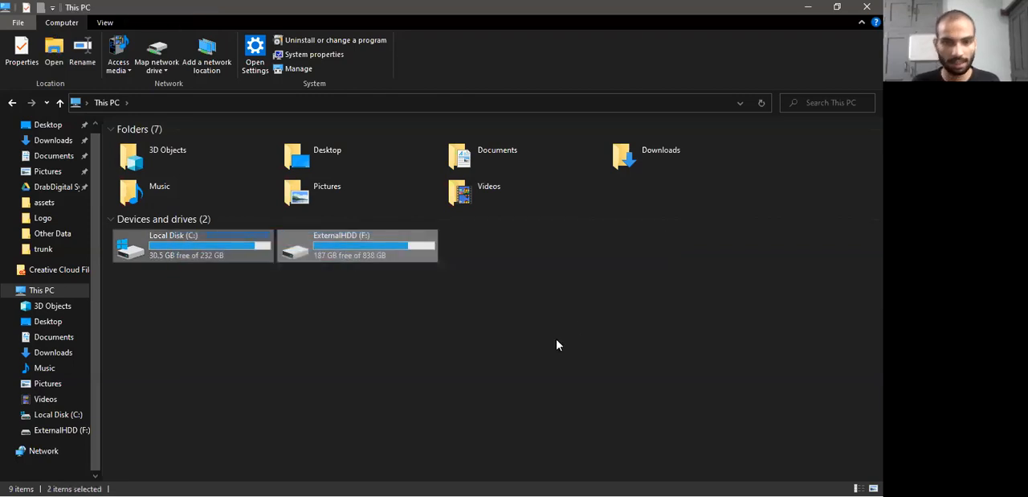
pyautogui.click(555, 345)
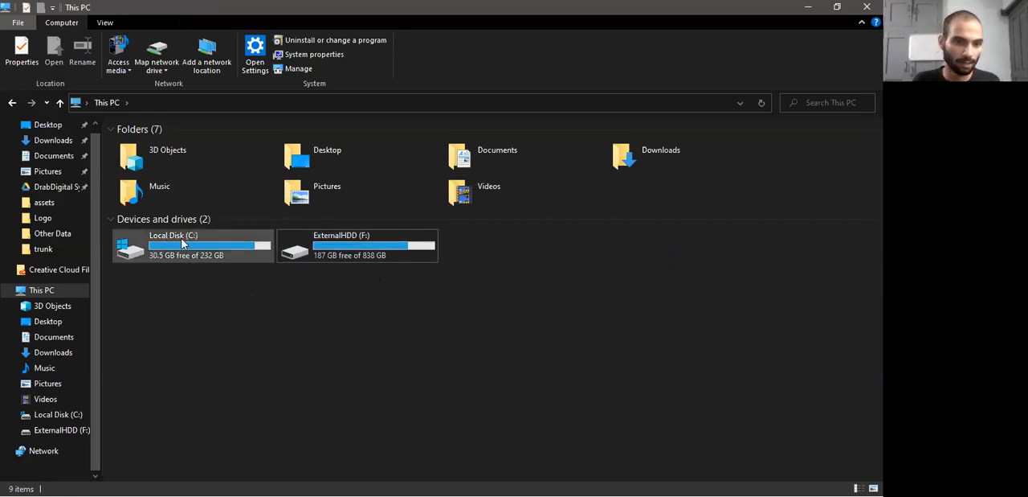
pyautogui.moveTo(227, 303); pyautogui.dragTo(215, 320)
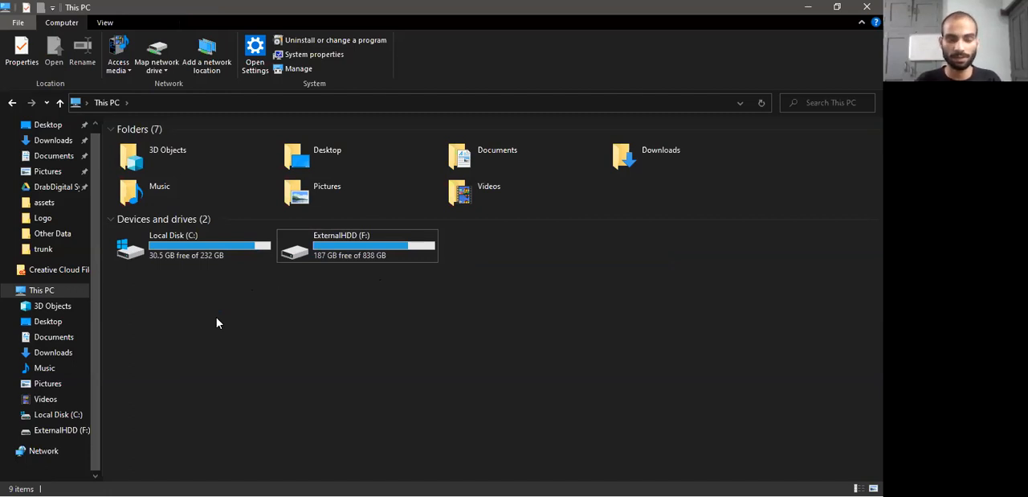
# View the folders on Local Disk (C:), return to This PC and open ExternalHDD (F:)
pyautogui.doubleClick(213, 242)
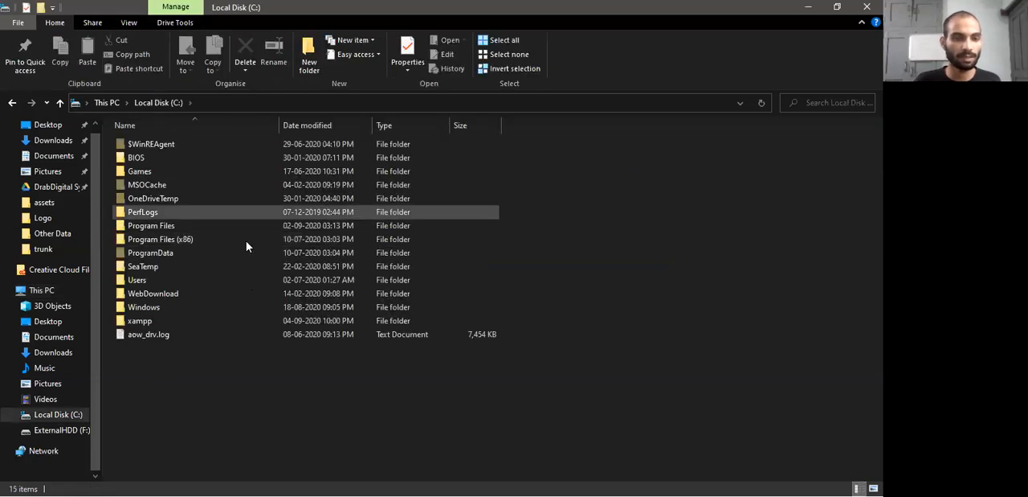
pyautogui.click(107, 102)
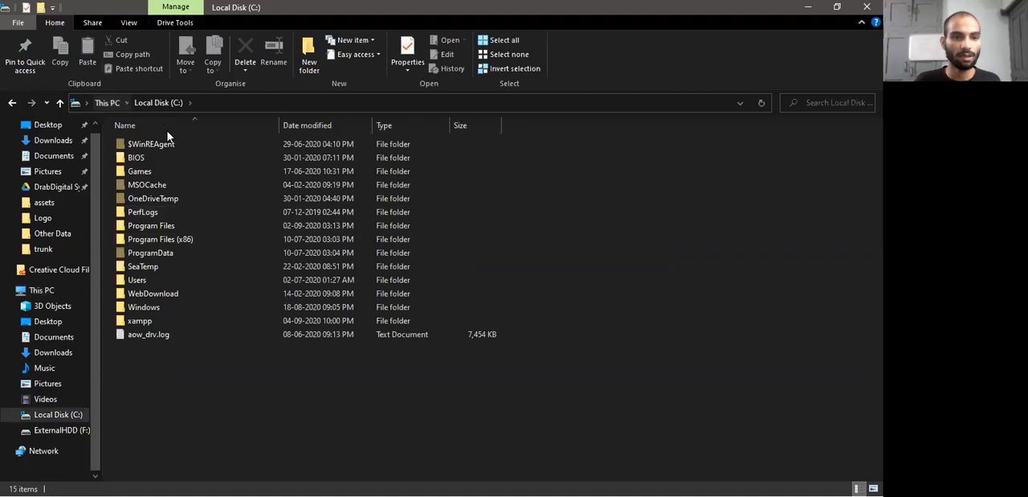
pyautogui.moveTo(245, 333); pyautogui.dragTo(181, 242)
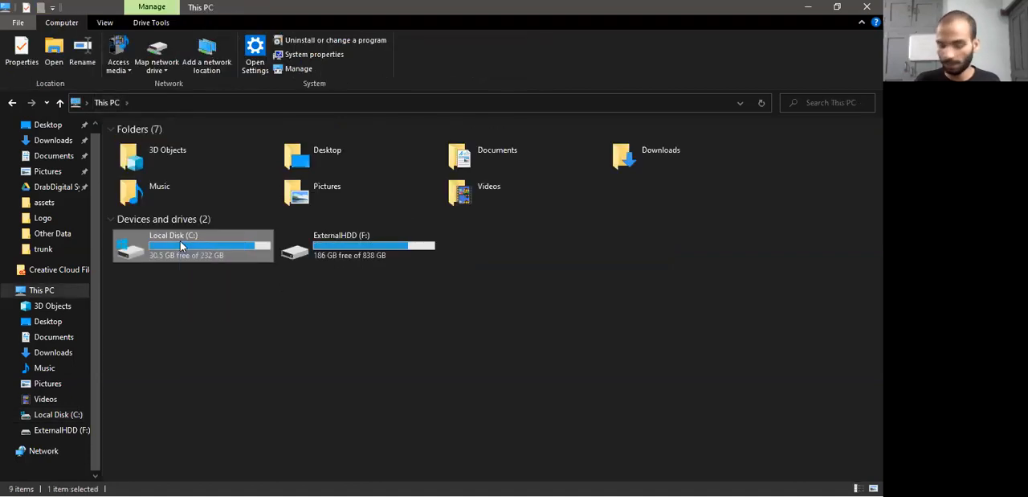
pyautogui.click(291, 324)
pyautogui.doubleClick(345, 247)
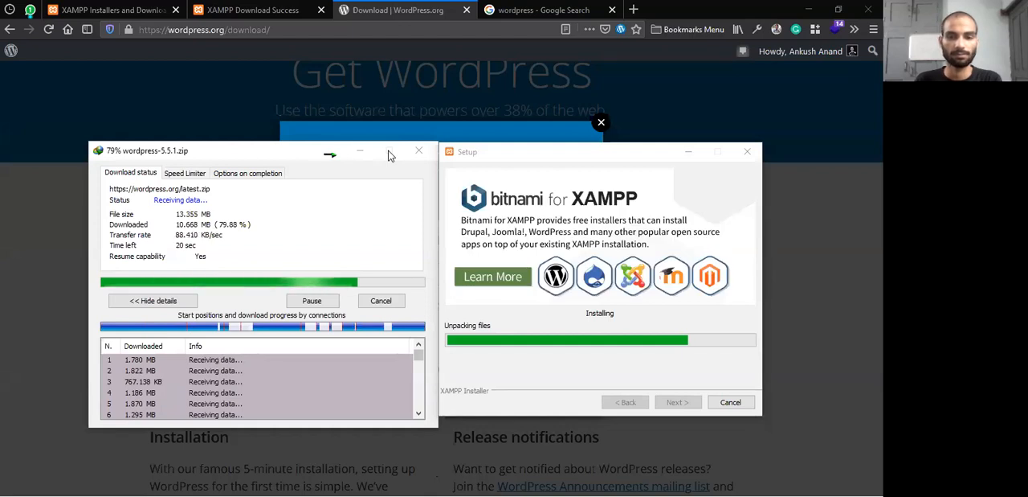
# Switch back to Firefox and dismiss the Hooray message on the Get WordPress page
pyautogui.click(384, 7)
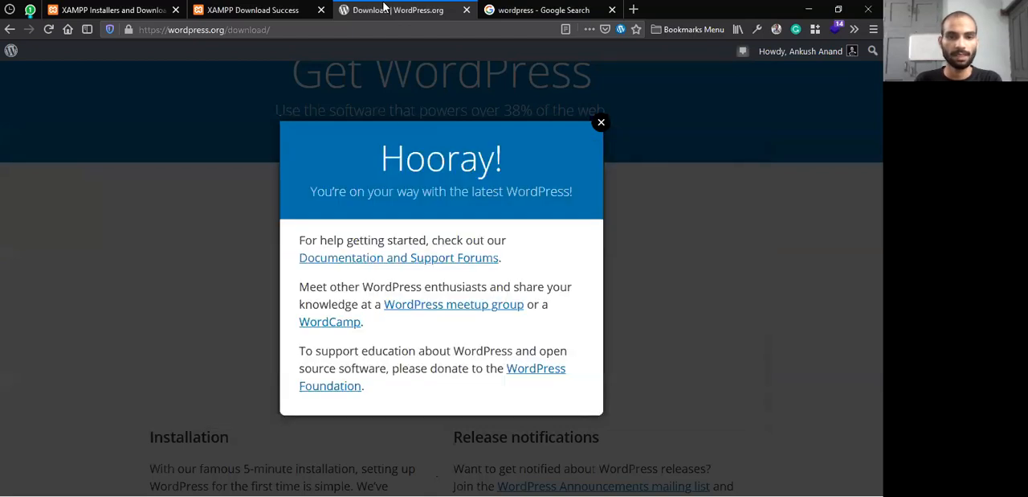
pyautogui.click(601, 265)
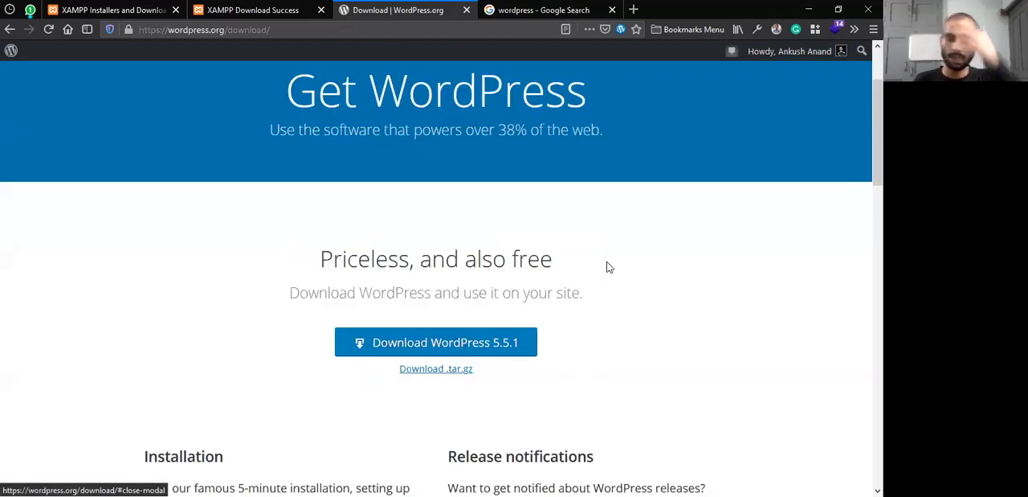
pyautogui.scroll(3, 528, 238)
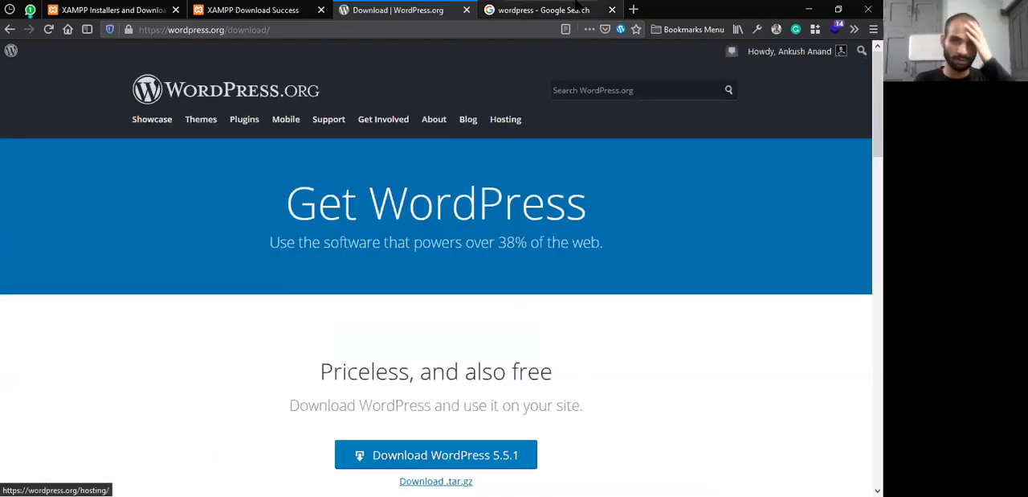
# Go through the open WordPress search and XAMPP download tabs and highlight the XAMPP heading on the Apache Friends home page
pyautogui.click(538, 10)
pyautogui.click(237, 9)
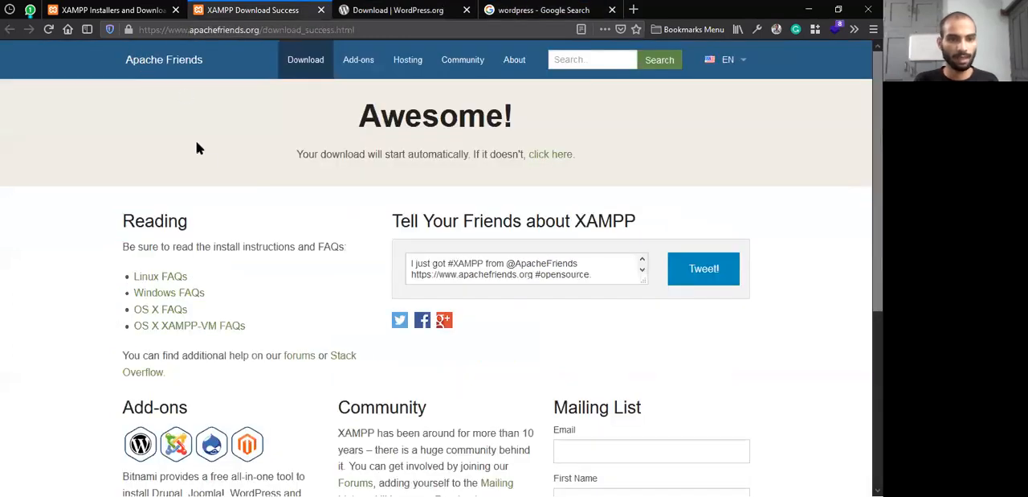
pyautogui.click(149, 8)
pyautogui.moveTo(169, 129); pyautogui.dragTo(341, 135)
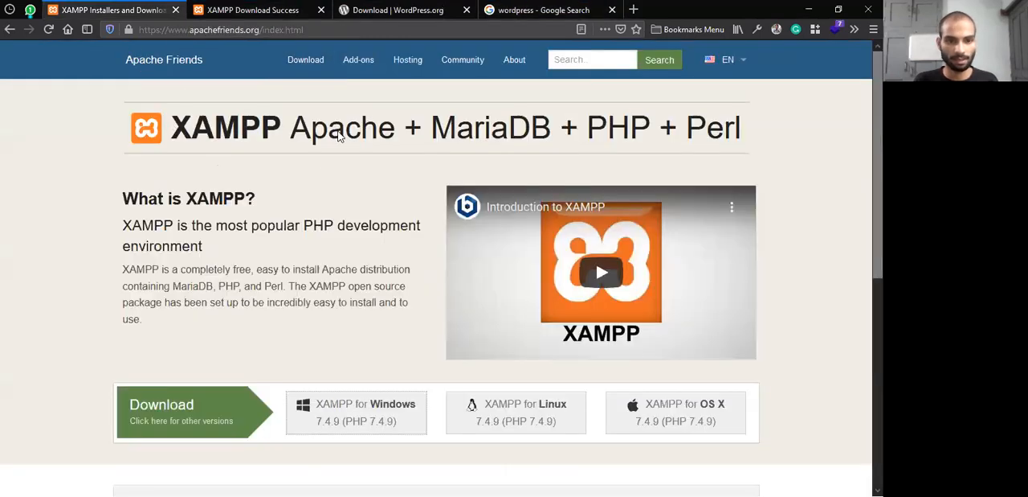
# Search the web for local by flywheel in a new tab and bring the download-complete dialog into focus
pyautogui.click(635, 9)
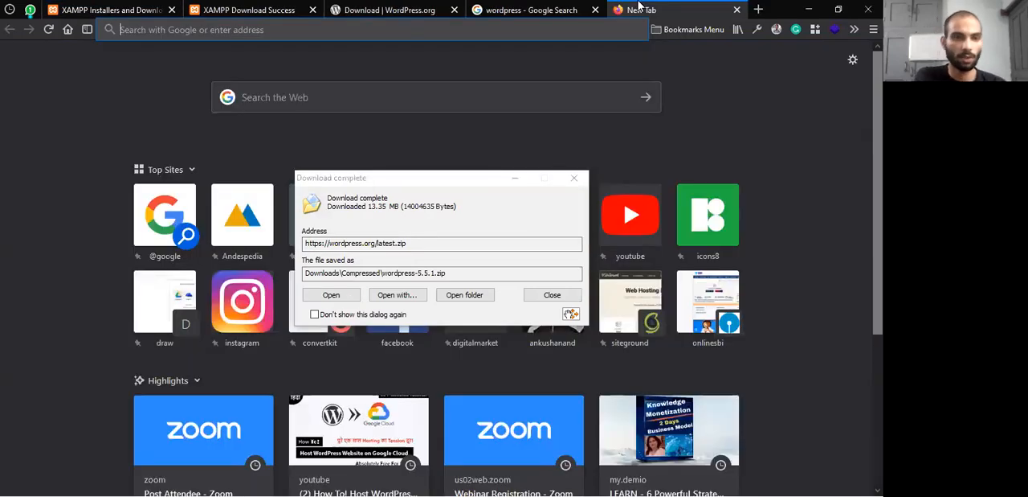
pyautogui.write('local ')
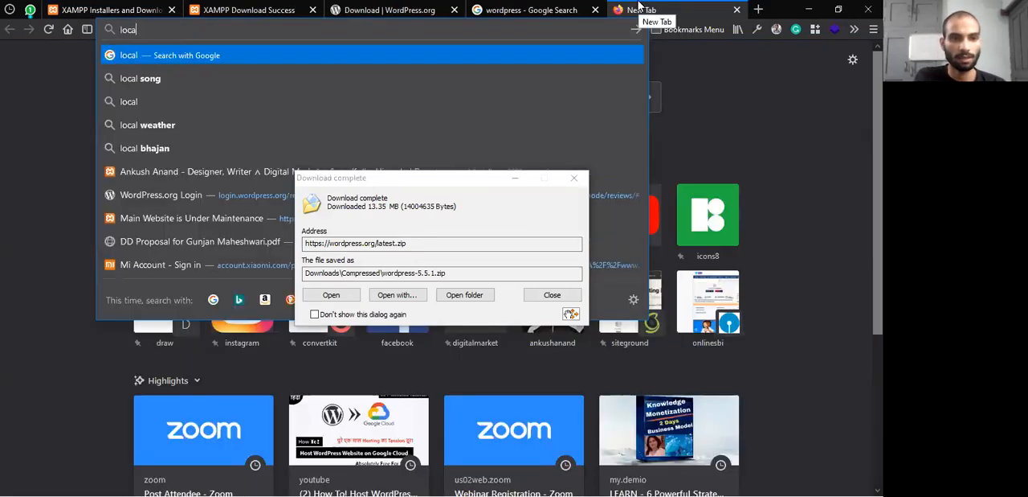
pyautogui.write('by')
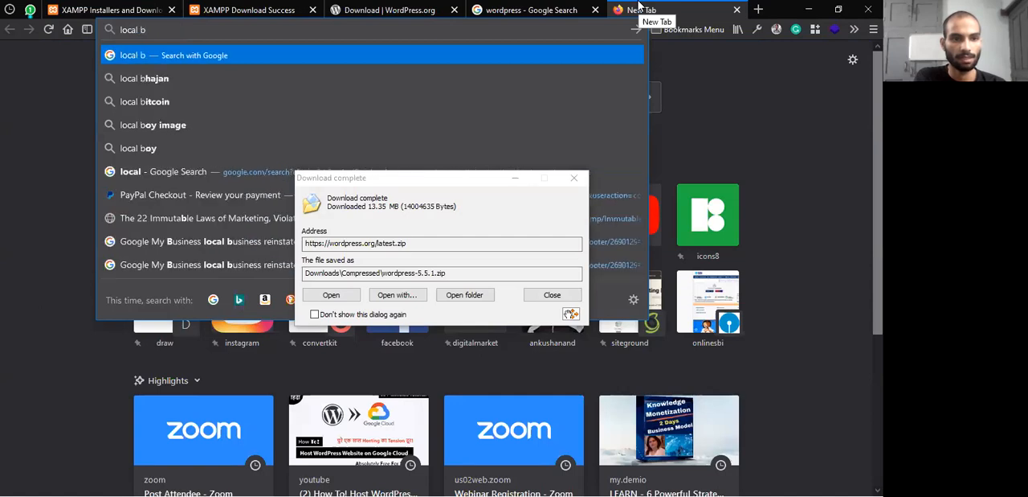
pyautogui.press('Down')
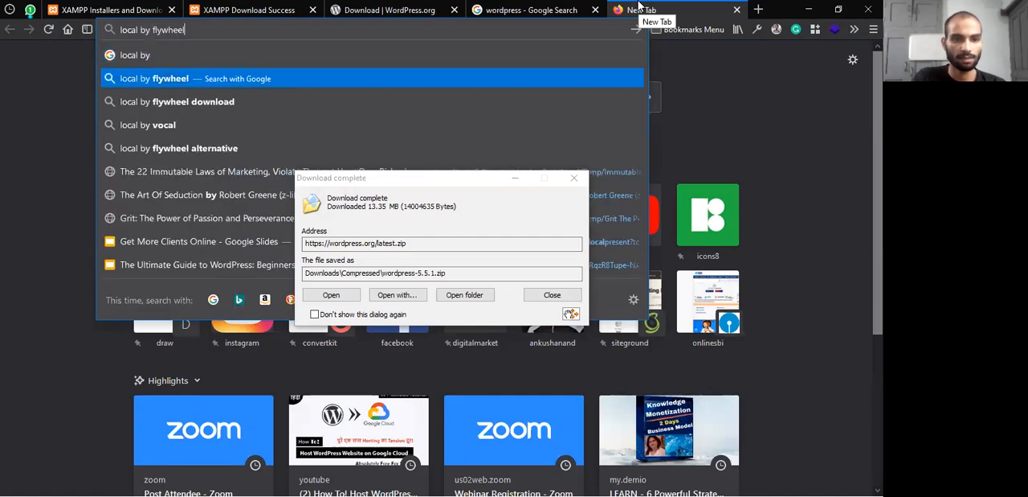
pyautogui.press('Return')
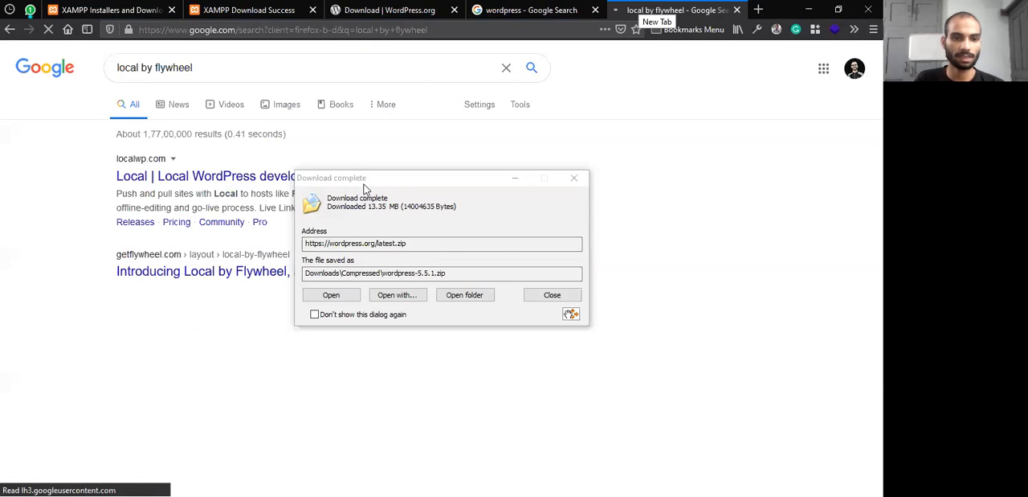
pyautogui.click(363, 185)
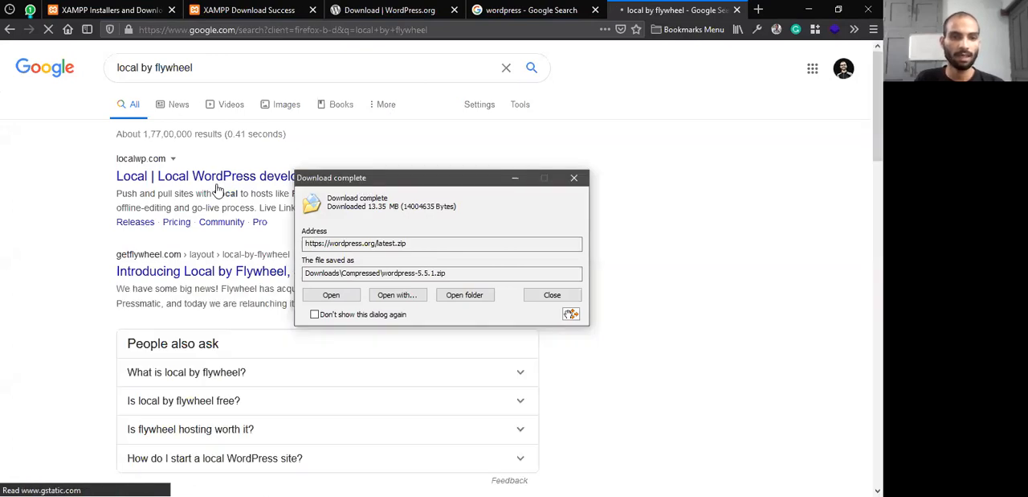
# Open the Local website localwp.com from the search results, moving the download-complete dialog aside to view its features
pyautogui.click(226, 174)
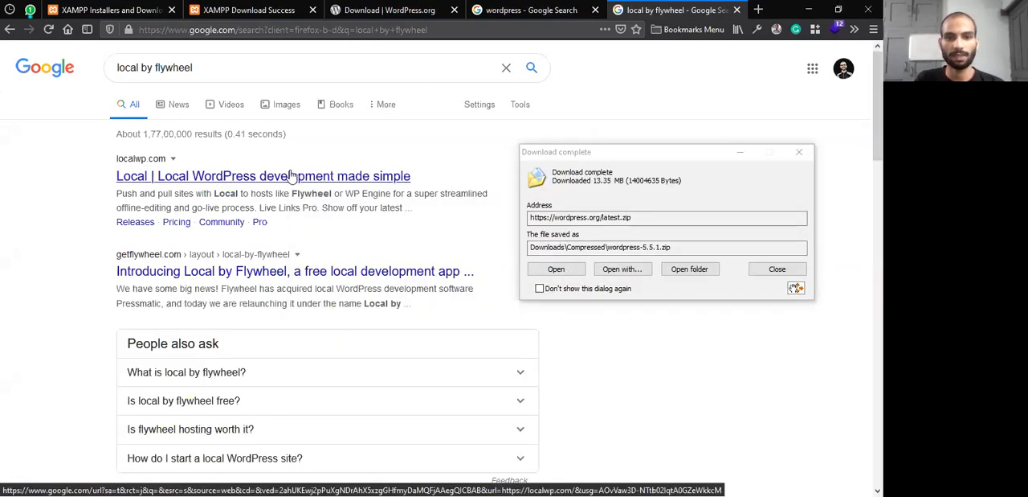
pyautogui.click(400, 171)
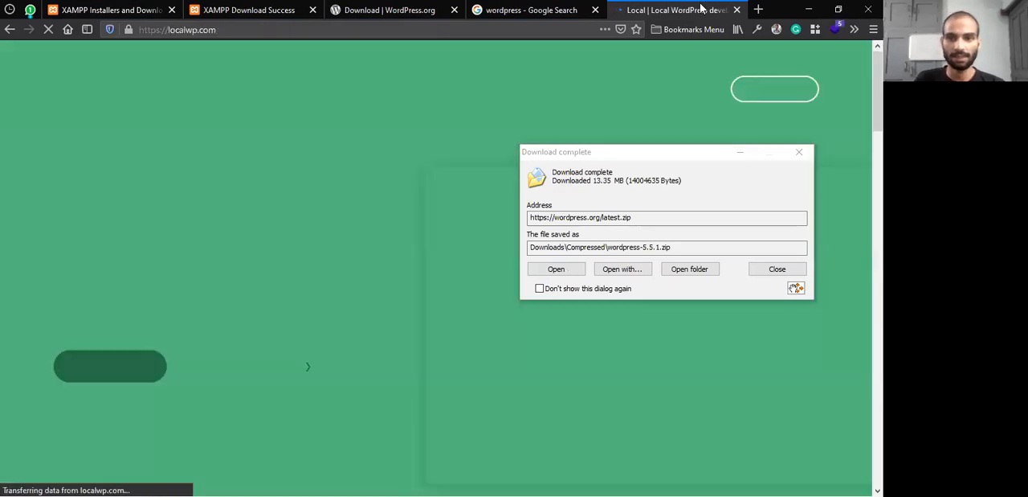
pyautogui.click(647, 155)
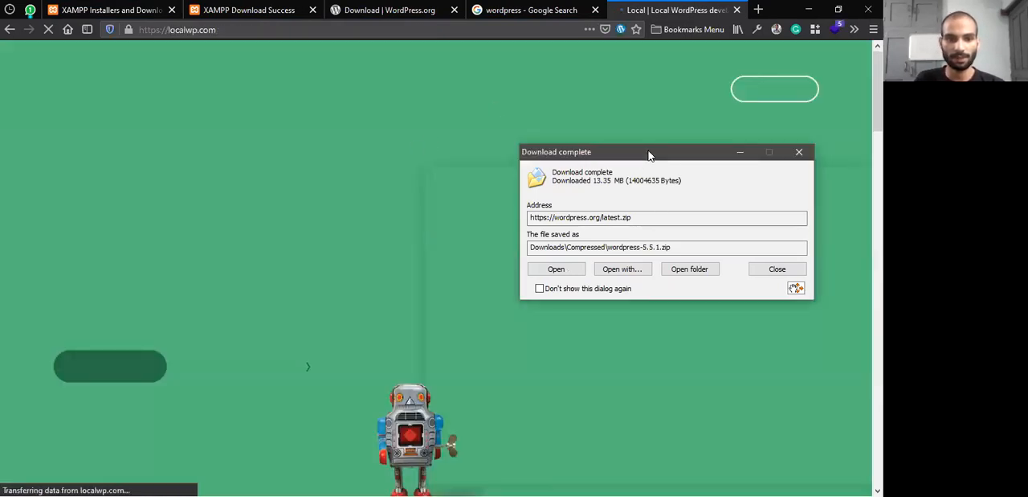
pyautogui.moveTo(649, 155); pyautogui.dragTo(215, 68)
pyautogui.scroll(-3, 620, 267)
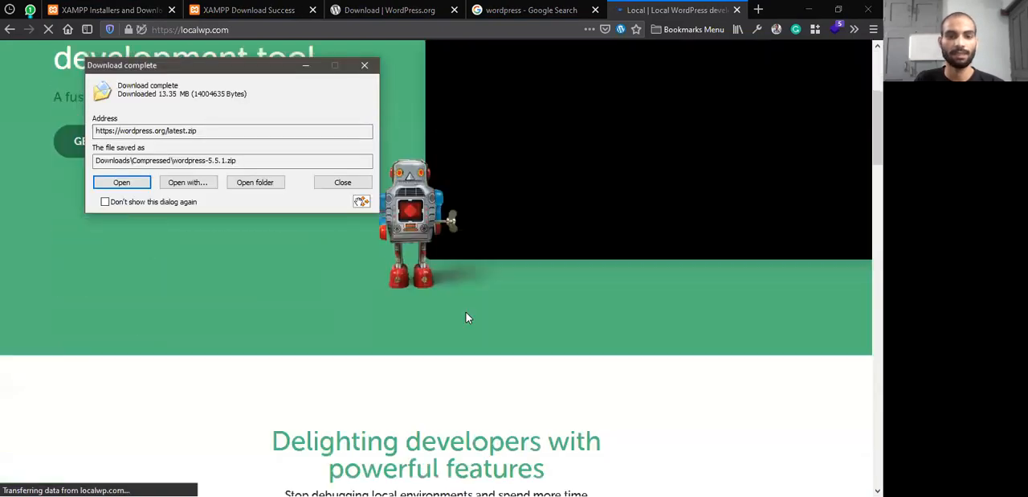
# Close the new blank tab and the Local website tab, and return to the Apache Friends home page
pyautogui.click(758, 9)
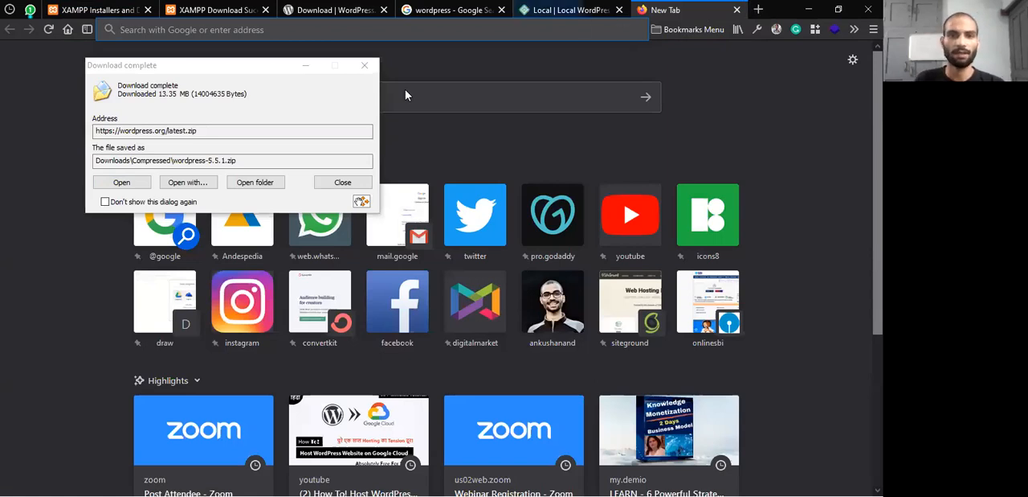
pyautogui.hotkey('ctrl', 'w')
pyautogui.hotkey('ctrl', 'w')
pyautogui.hotkey('ctrl', 'Tab')
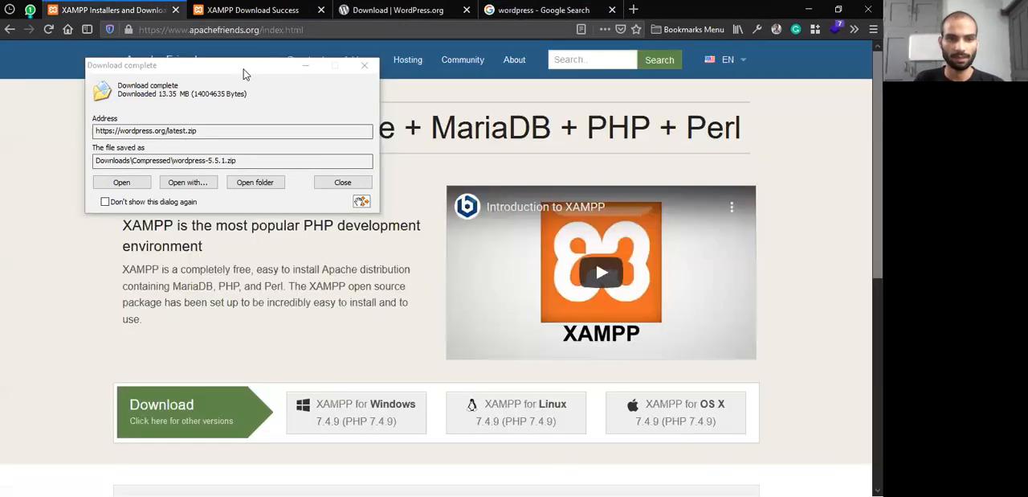
# Open the downloaded wordpress-5.5.1.zip, look into its wordpress folder and return to the archive's root
pyautogui.moveTo(241, 66); pyautogui.dragTo(406, 108)
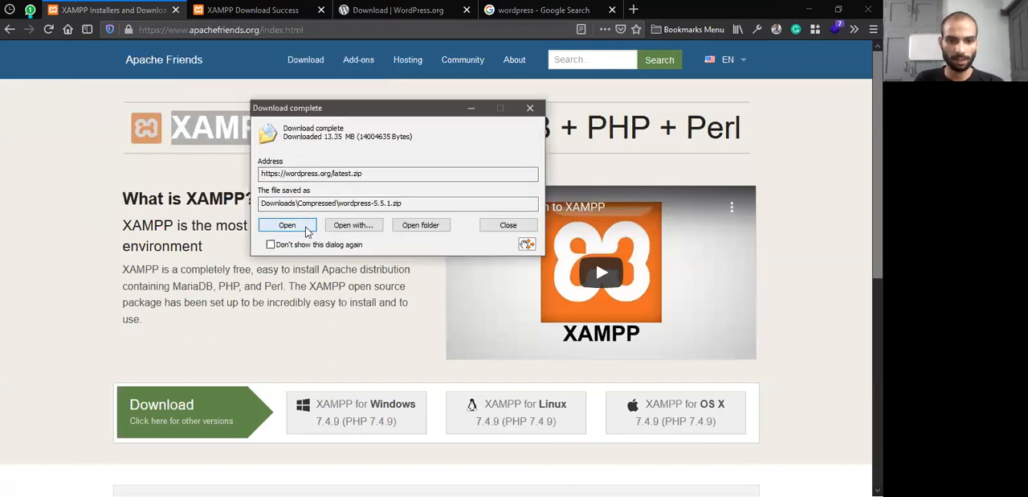
pyautogui.click(307, 227)
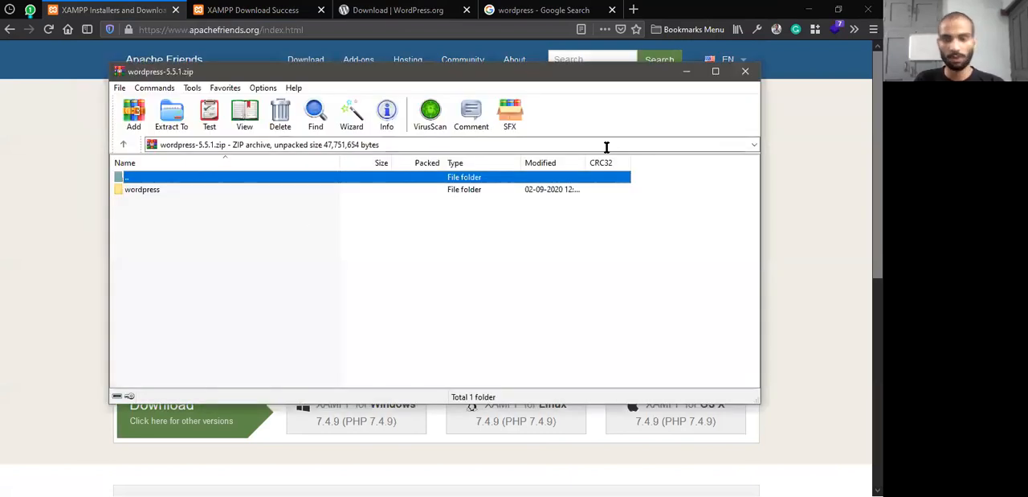
pyautogui.click(163, 188)
pyautogui.doubleClick(163, 189)
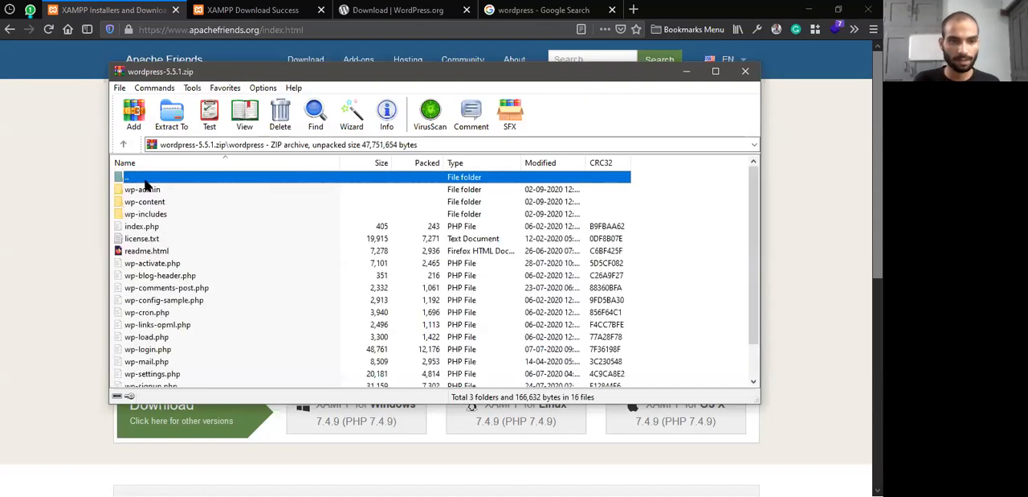
pyautogui.doubleClick(147, 179)
pyautogui.doubleClick(155, 191)
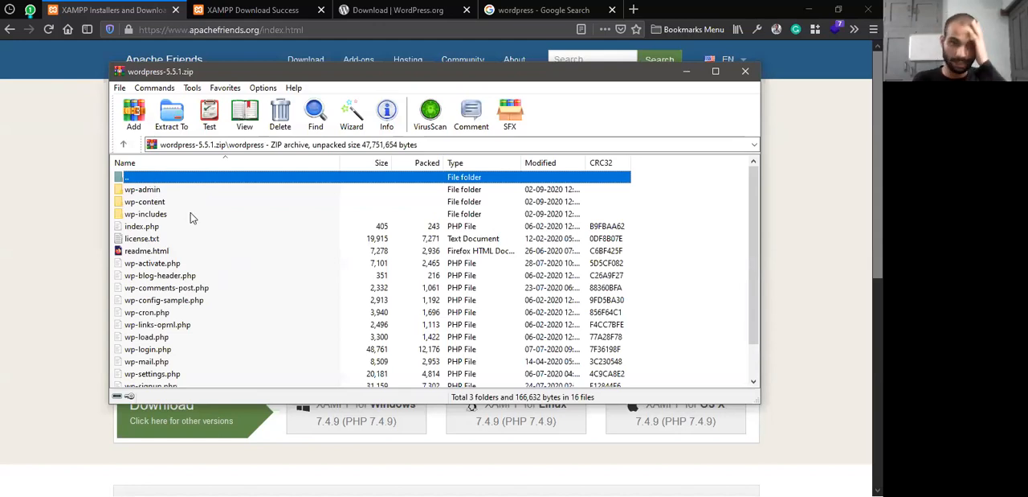
pyautogui.doubleClick(131, 178)
# Select the wordpress folder in the archive for extraction and create a new folder wordpress-5.5.1 on the Desktop as destination
pyautogui.moveTo(146, 194); pyautogui.dragTo(164, 209)
pyautogui.click(181, 119)
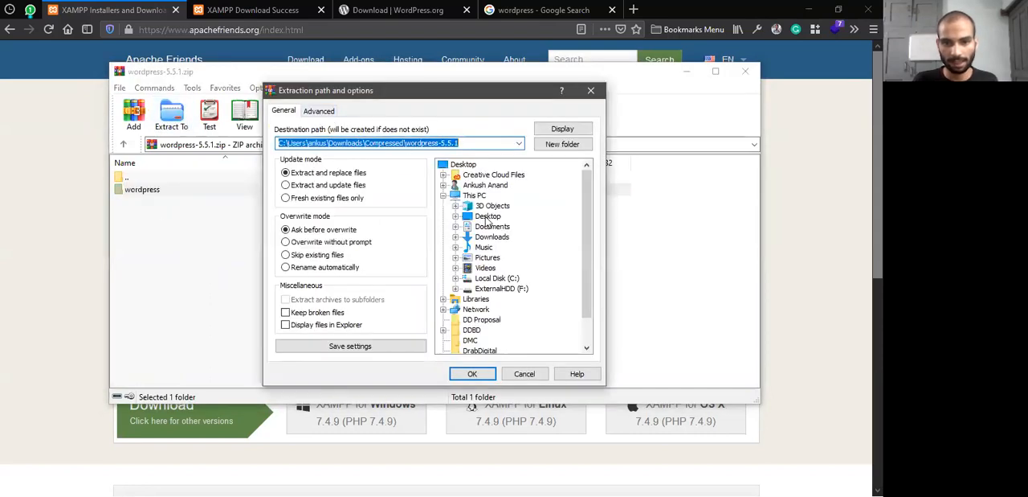
pyautogui.click(484, 216)
pyautogui.click(563, 144)
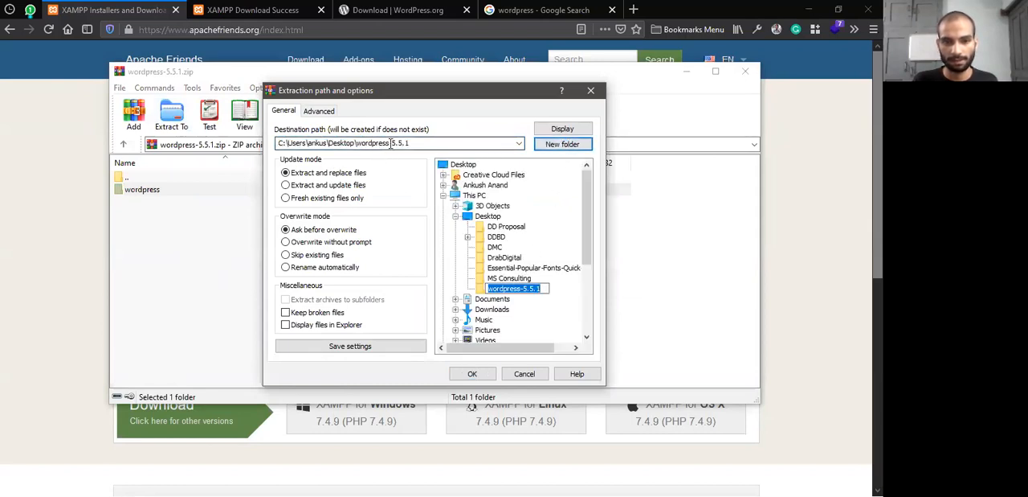
# Change the extraction destination to a folder named wordpress on the Desktop and extract the files there
pyautogui.click(439, 144)
pyautogui.click(446, 144)
pyautogui.press('BackSpace')
pyautogui.press('BackSpace')
pyautogui.press('BackSpace')
pyautogui.press('BackSpace')
pyautogui.press('BackSpace')
pyautogui.press('BackSpace')
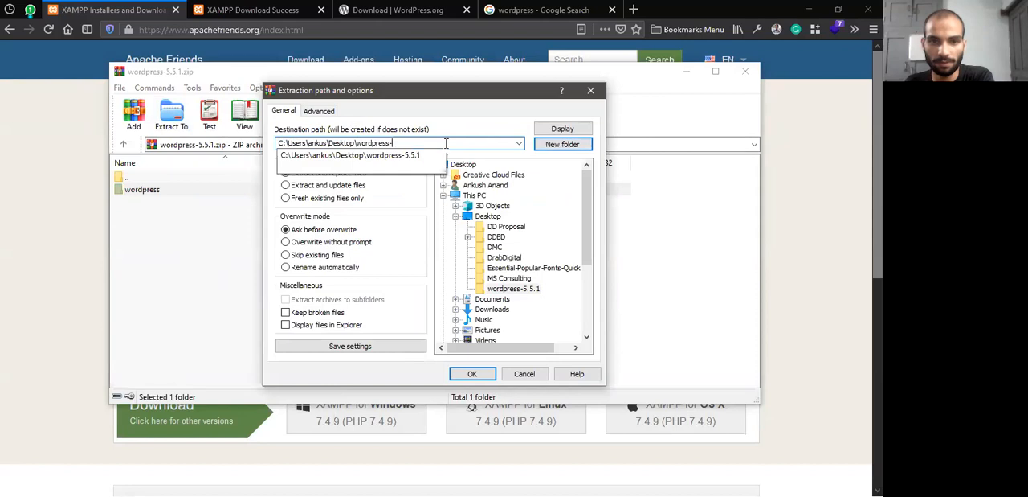
pyautogui.click(477, 378)
pyautogui.click(478, 377)
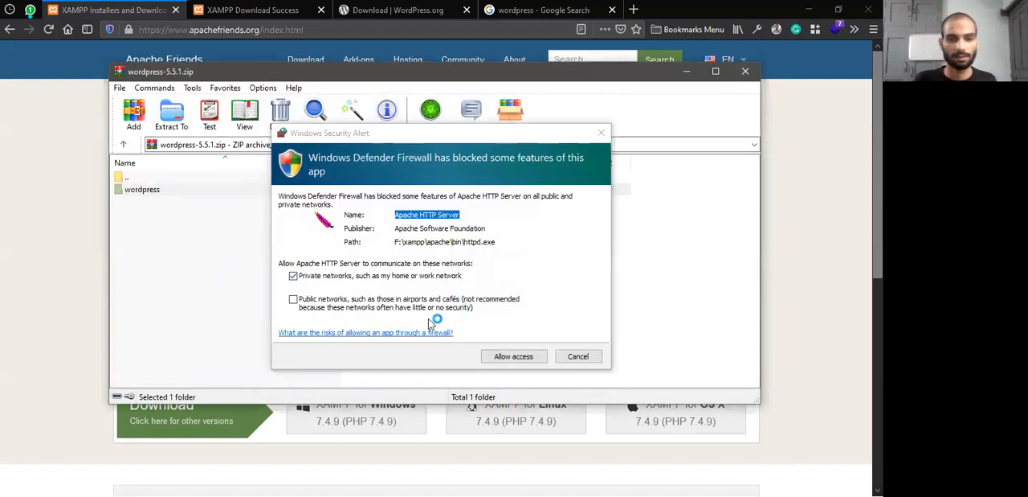
# Allow Apache HTTP Server through the firewall on private networks only, and bring the XAMPP Setup window forward
pyautogui.click(293, 298)
pyautogui.click(321, 295)
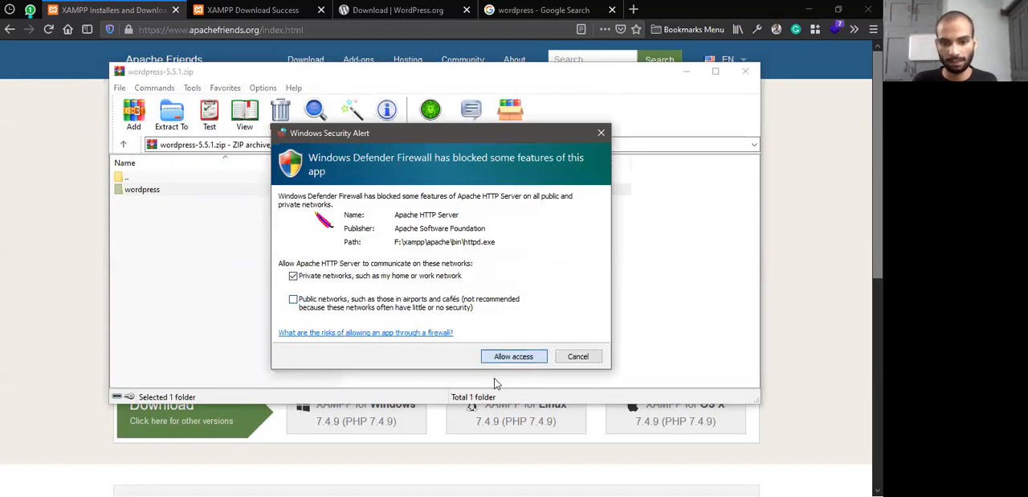
pyautogui.hotkey('alt', 'Tab')
pyautogui.hotkey('alt', 'Tab')
pyautogui.hotkey('alt', 'Tab')
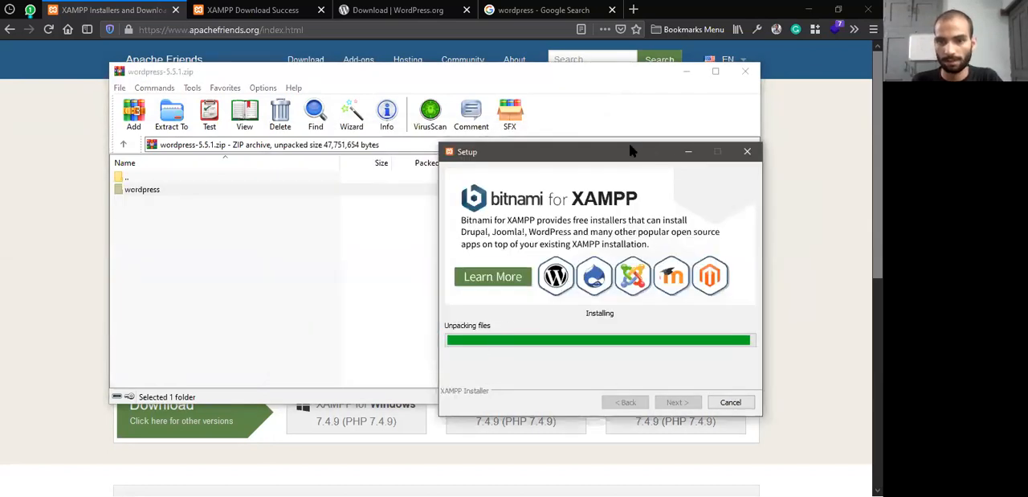
pyautogui.moveTo(624, 151); pyautogui.dragTo(538, 136)
# Close the wordpress-5.5.1.zip archive window and minimize Firefox and the XAMPP Setup window to show the desktop
pyautogui.click(745, 71)
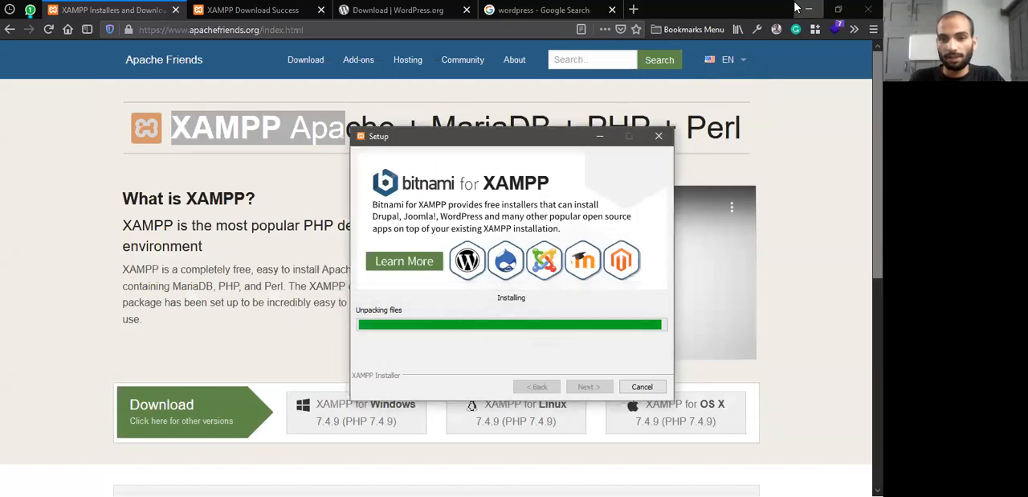
pyautogui.click(809, 8)
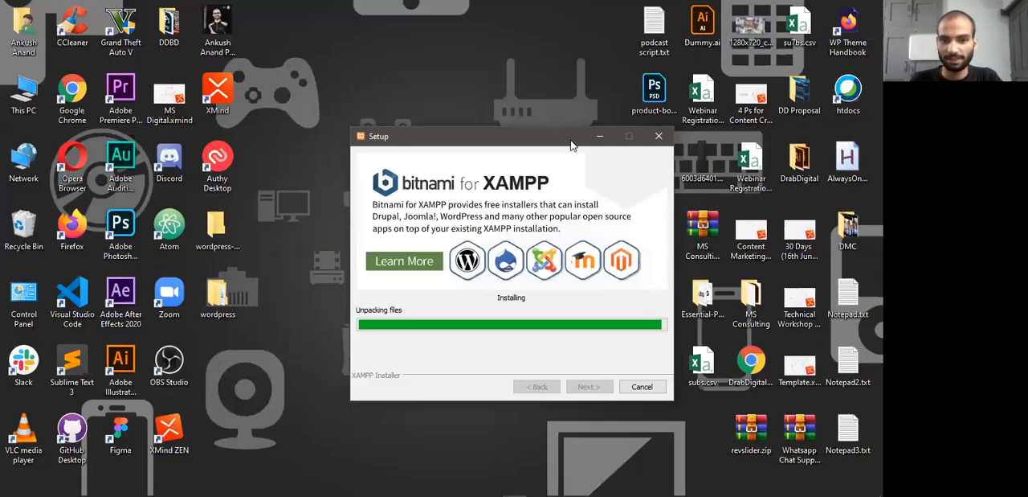
pyautogui.click(599, 136)
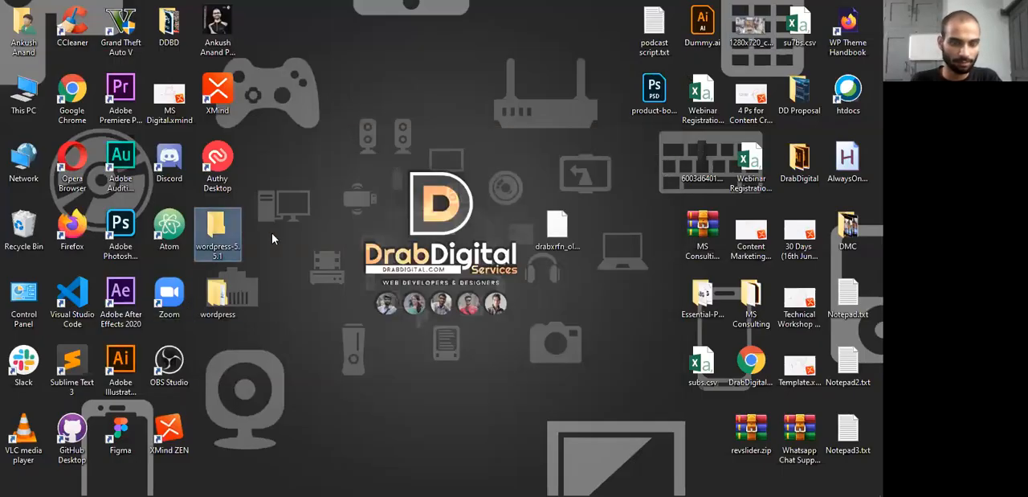
# Open the extracted wordpress folder on the desktop and go into the wordpress folder inside it
pyautogui.click(219, 297)
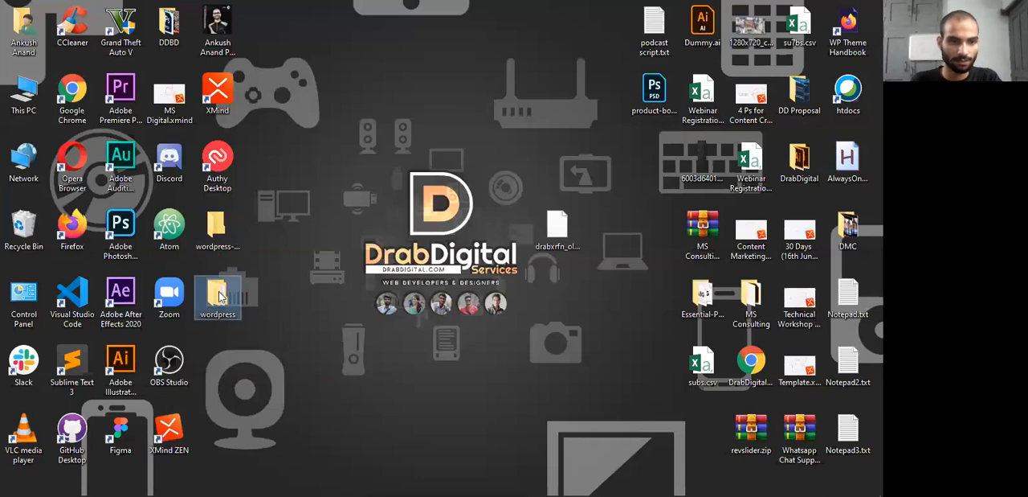
pyautogui.doubleClick(220, 297)
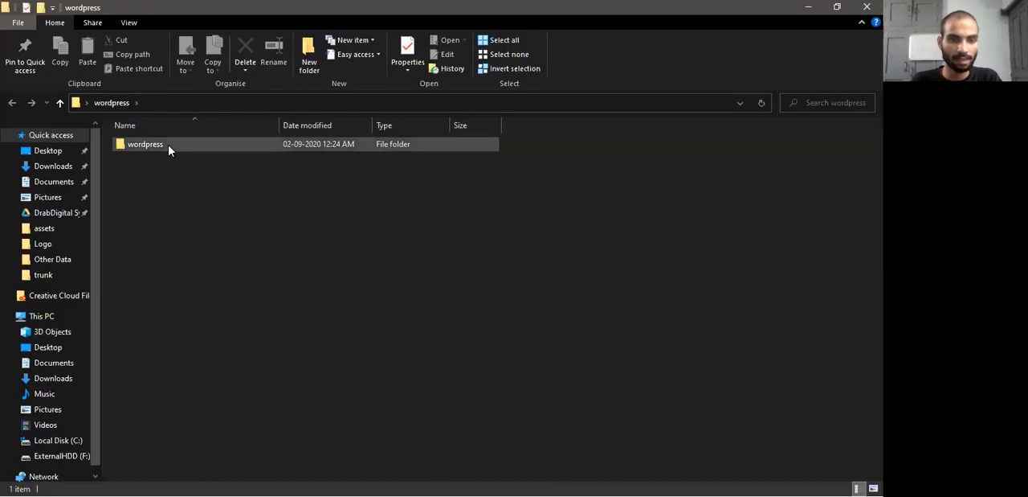
pyautogui.keyDown('ctrl'); pyautogui.scroll(5, 197, 231); pyautogui.keyUp('ctrl')
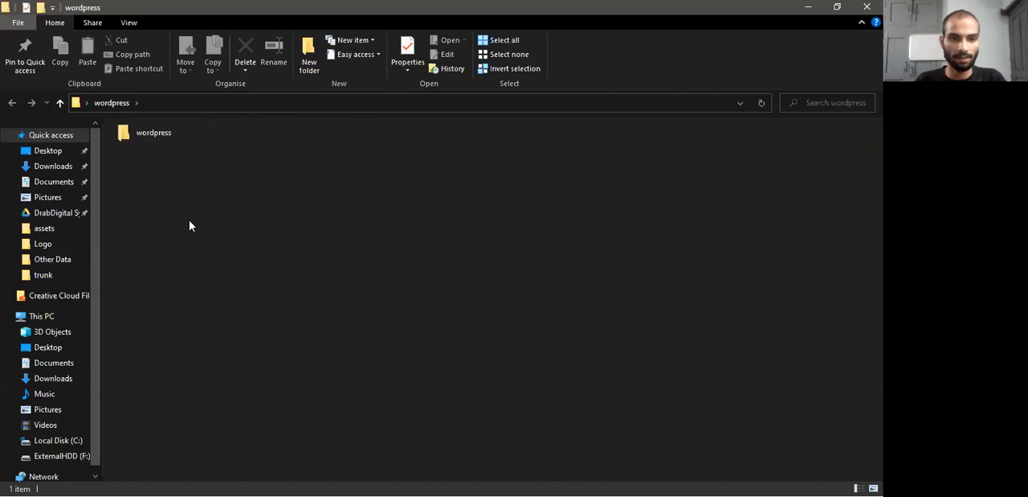
pyautogui.keyDown('ctrl'); pyautogui.scroll(1, 199, 238); pyautogui.keyUp('ctrl')
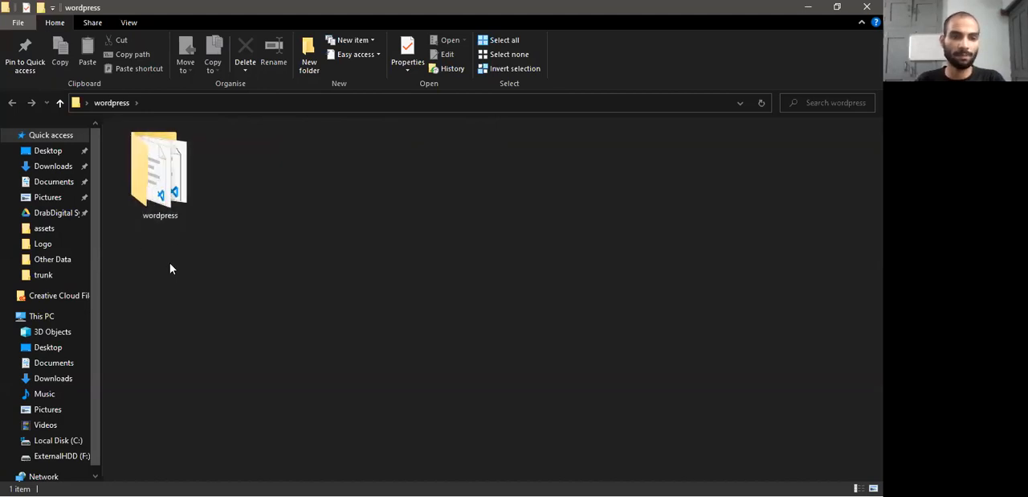
pyautogui.doubleClick(176, 180)
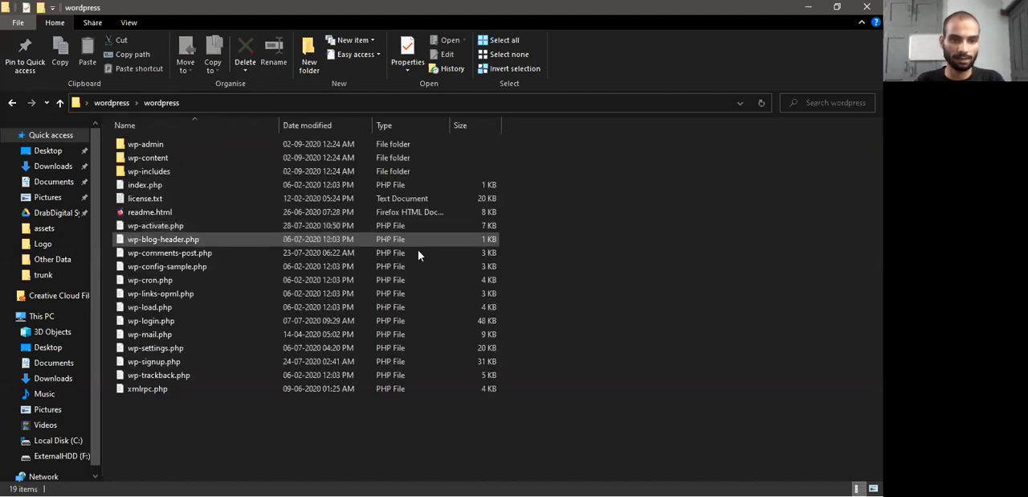
# Examine the WordPress core files and the wp-admin, wp-content and wp-includes folders by highlighting them in the list
pyautogui.moveTo(192, 438); pyautogui.dragTo(148, 148)
pyautogui.click(151, 403)
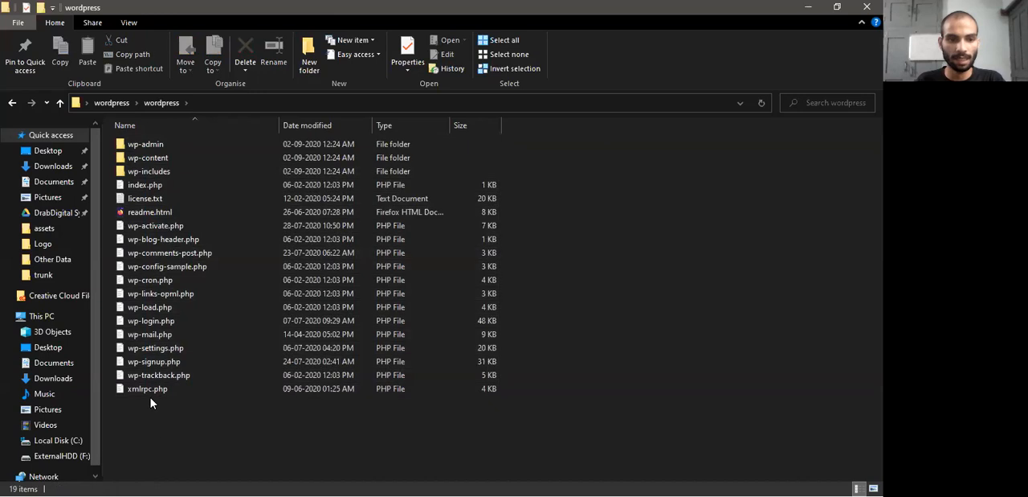
pyautogui.moveTo(161, 446); pyautogui.dragTo(157, 149)
pyautogui.click(601, 258)
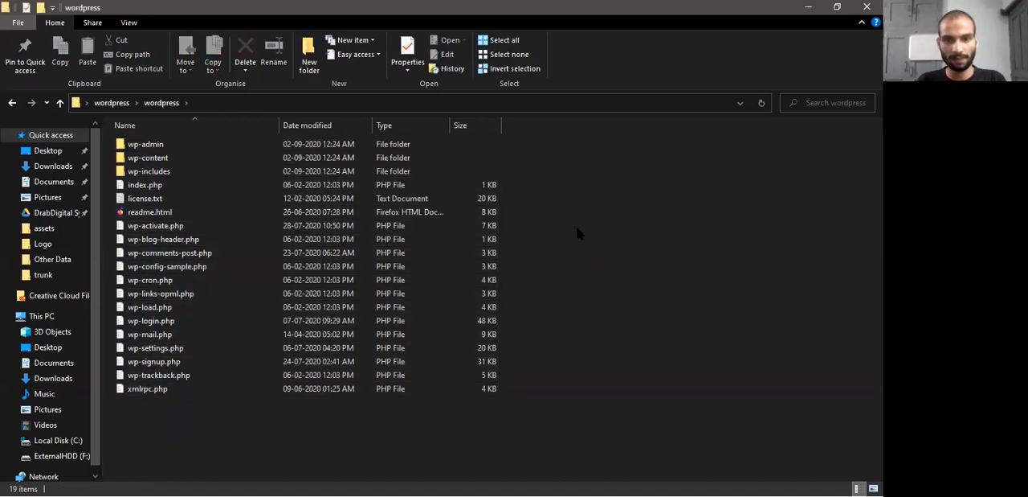
pyautogui.moveTo(542, 146); pyautogui.dragTo(286, 176)
pyautogui.click(557, 167)
pyautogui.moveTo(526, 148); pyautogui.dragTo(113, 402)
pyautogui.moveTo(203, 455)
pyautogui.mouseDown()
pyautogui.moveTo(161, 391)
pyautogui.moveTo(149, 131)
pyautogui.moveTo(385, 434)
pyautogui.moveTo(602, 332)
pyautogui.moveTo(217, 450)
pyautogui.mouseUp()
# Look inside the wp-content folder and point out its plugins folder
pyautogui.click(212, 158)
pyautogui.doubleClick(211, 158)
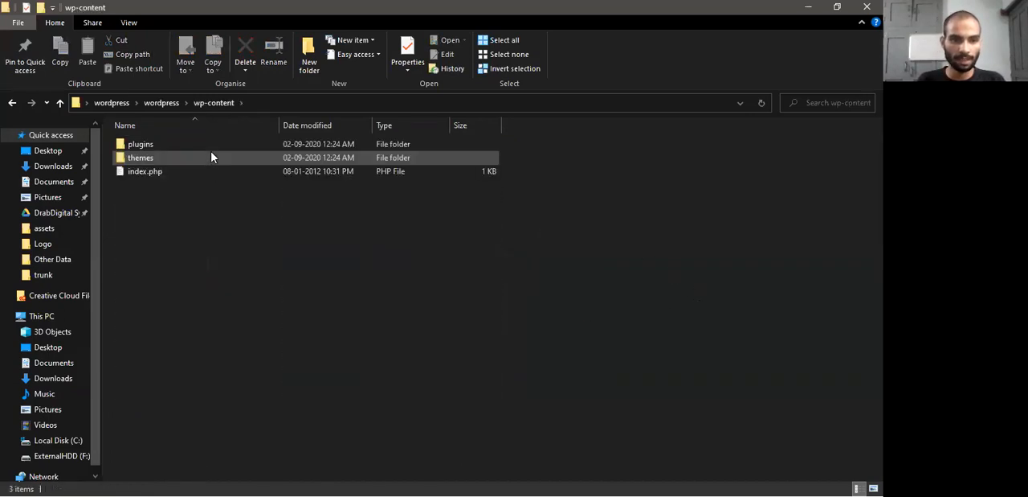
pyautogui.click(157, 103)
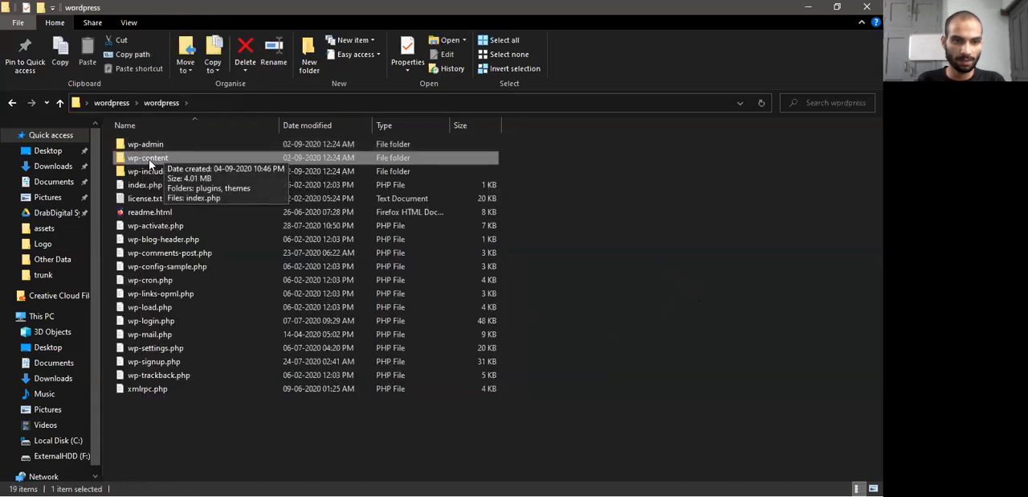
pyautogui.doubleClick(160, 158)
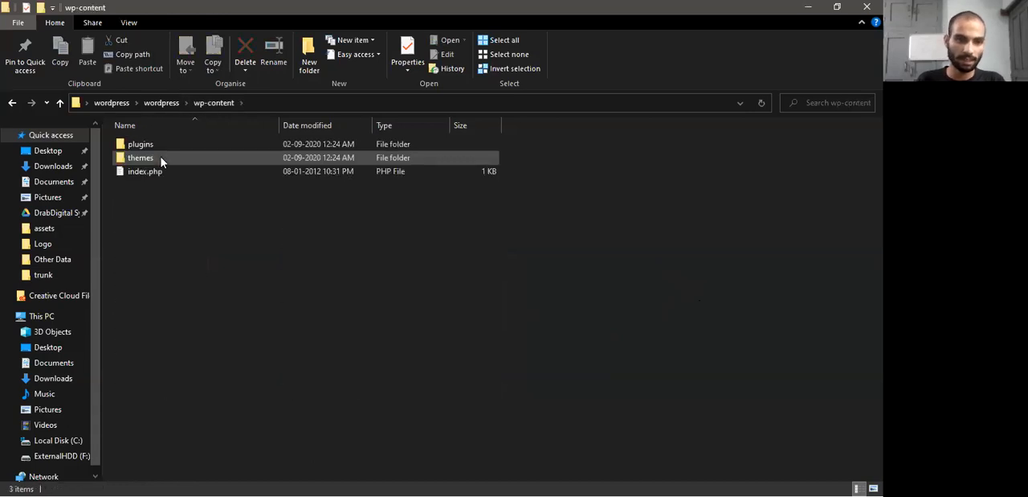
pyautogui.click(142, 143)
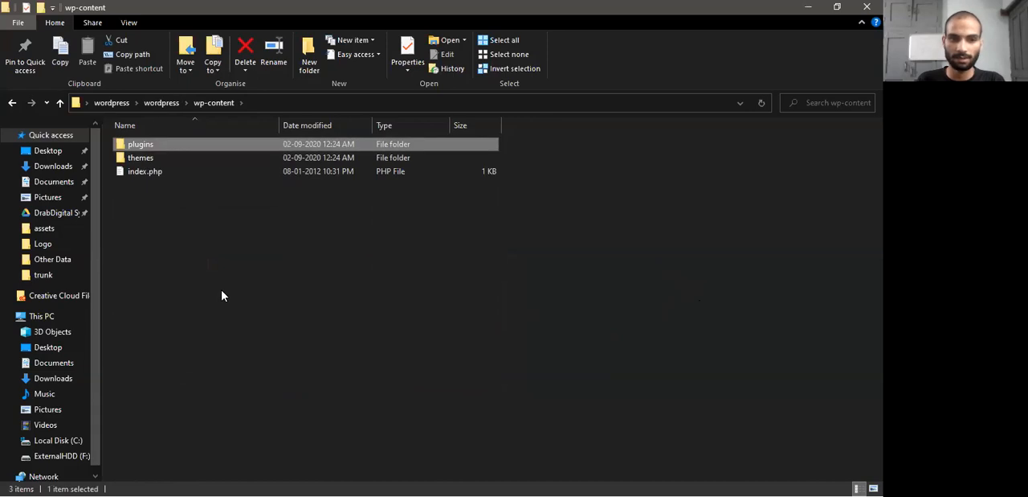
pyautogui.click(223, 296)
# Return to the inner wordpress folder, reopen wp-content and point out the themes and plugins folders
pyautogui.click(163, 103)
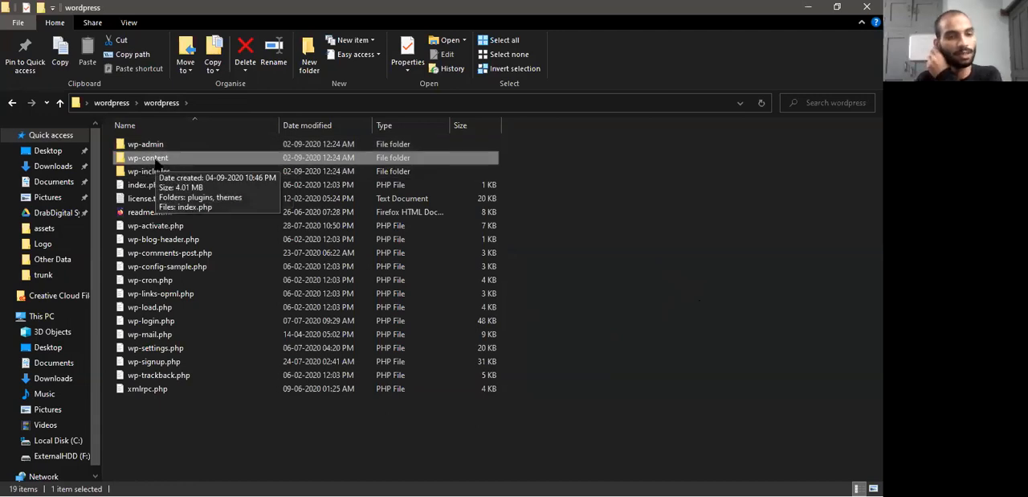
pyautogui.doubleClick(149, 158)
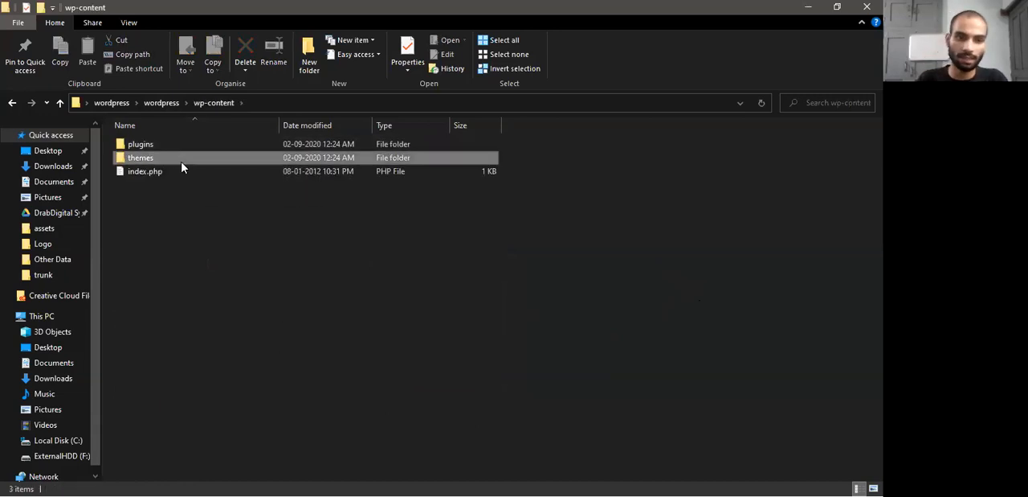
pyautogui.click(185, 160)
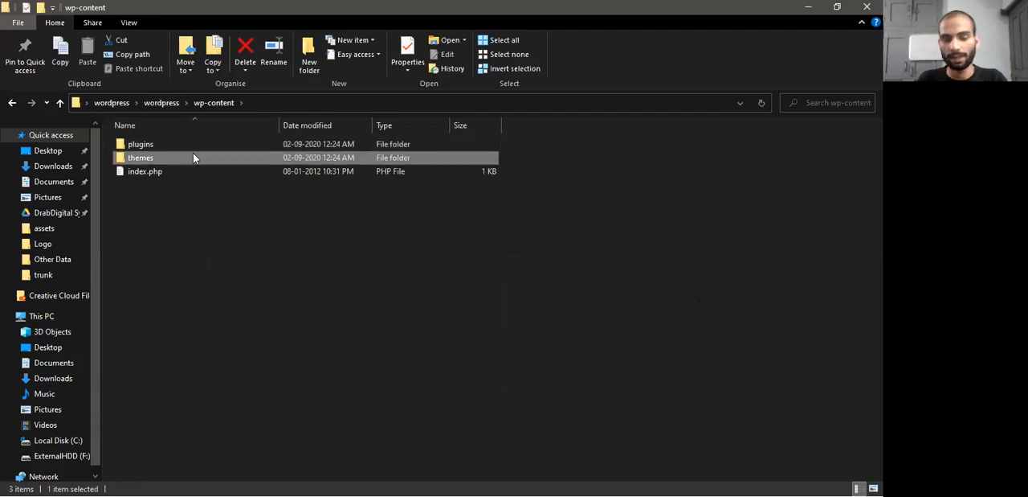
pyautogui.click(195, 148)
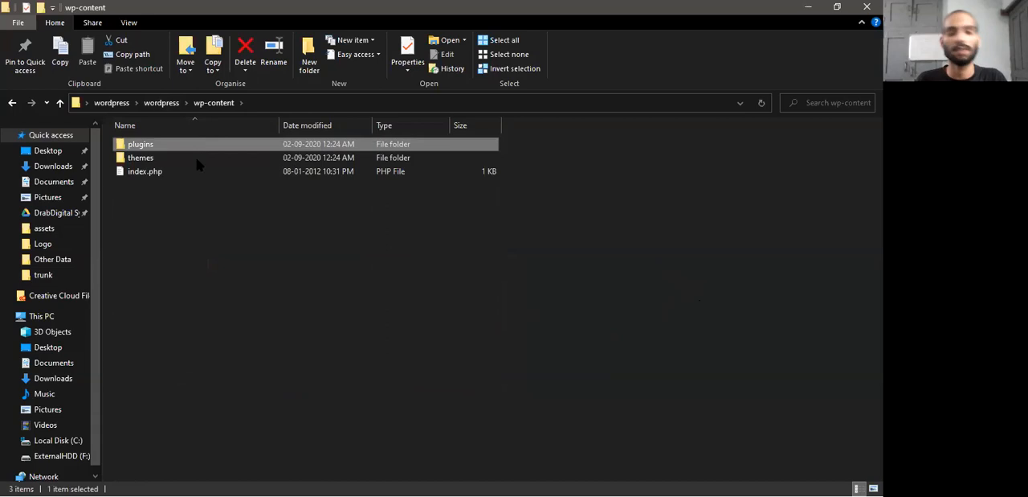
pyautogui.click(169, 163)
pyautogui.click(177, 235)
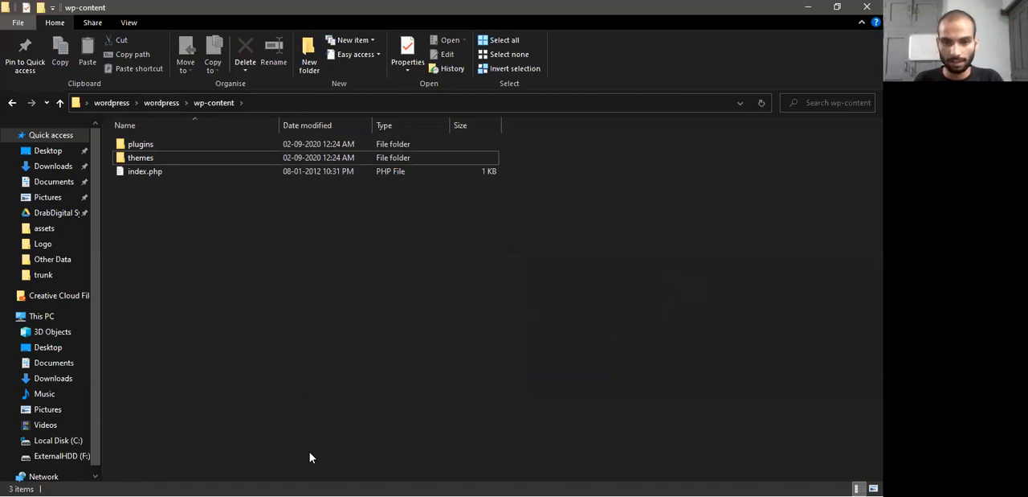
# Open Notepad and write the note "Plugin, Themes, Uploads" on the first line
pyautogui.hotkey('alt', 'Tab')
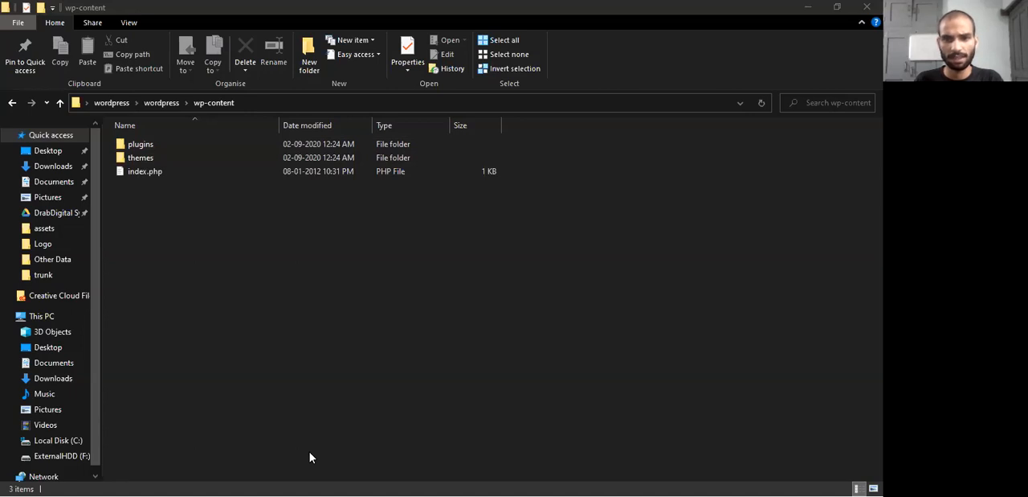
pyautogui.press('super')
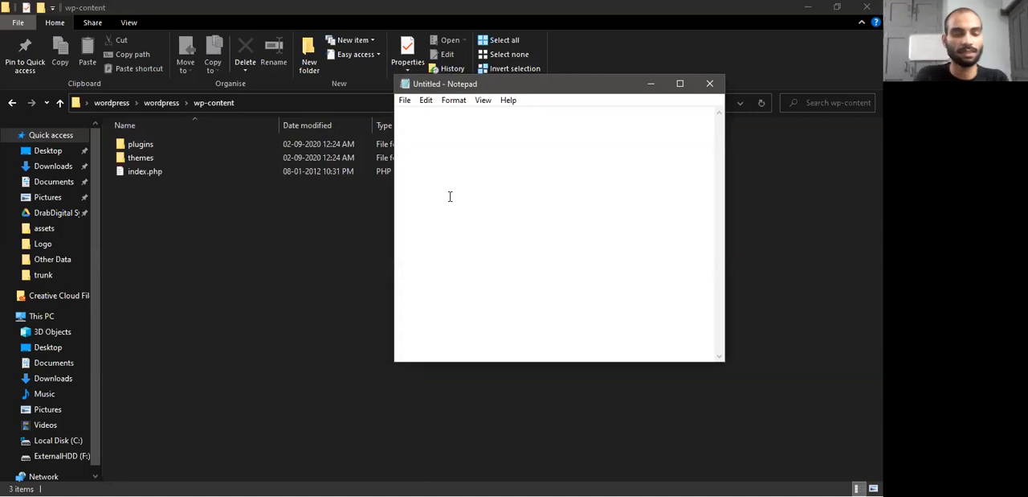
pyautogui.write('Plugin')
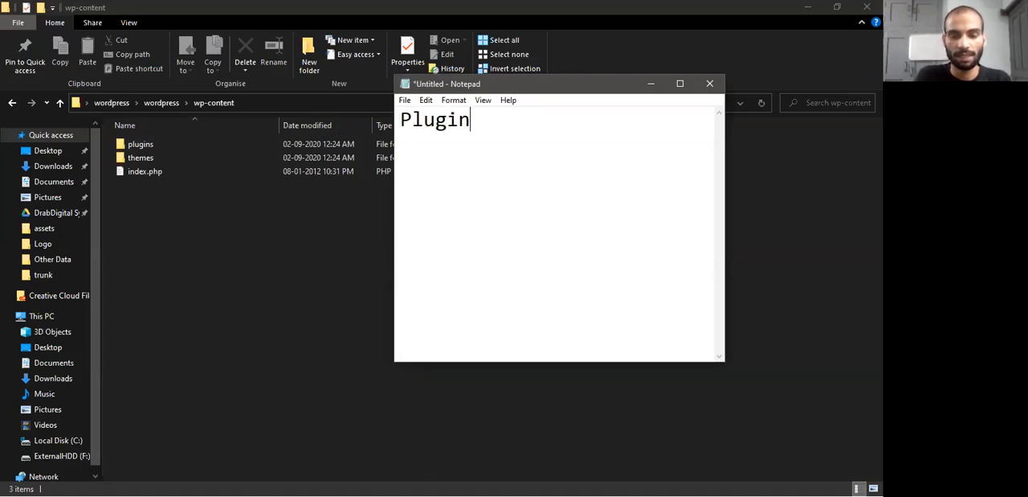
pyautogui.write(', Themes')
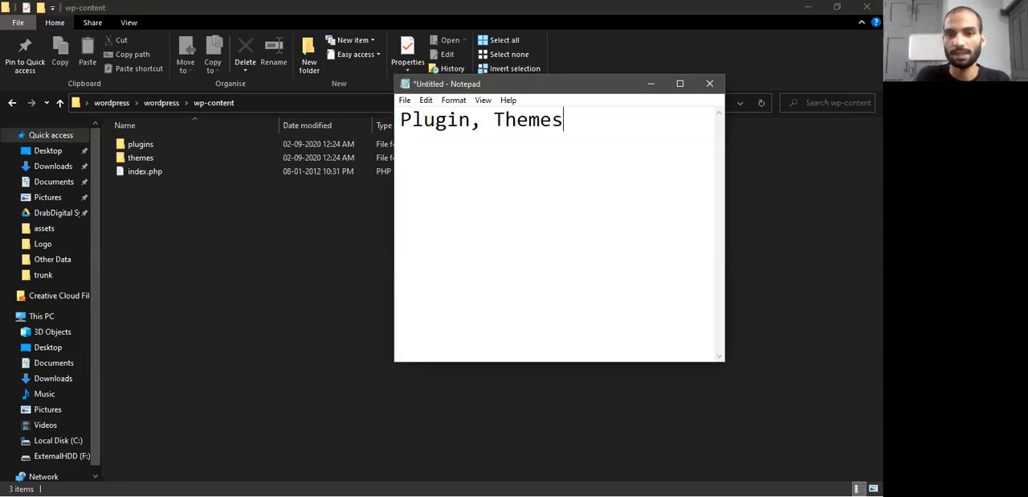
pyautogui.write(', Upload')
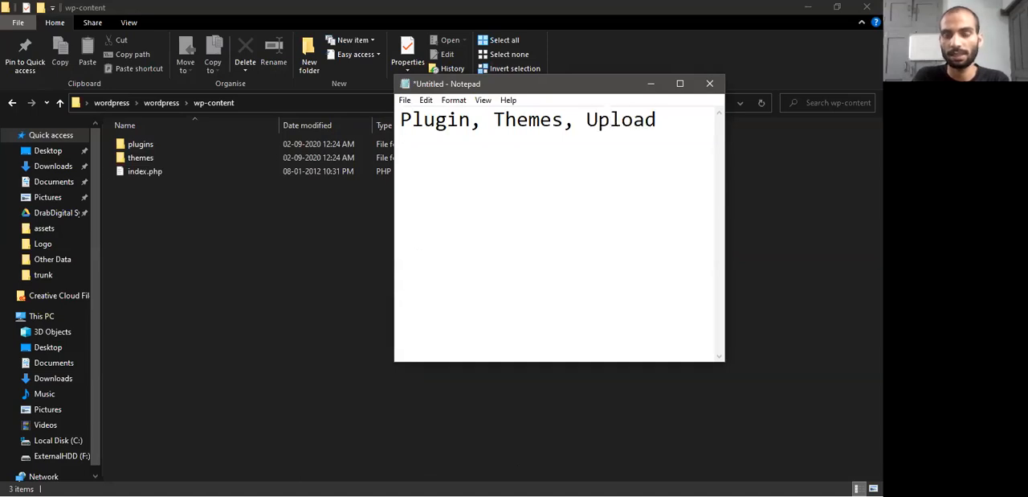
pyautogui.write('s')
pyautogui.moveTo(680, 113); pyautogui.dragTo(392, 109)
pyautogui.click(652, 127)
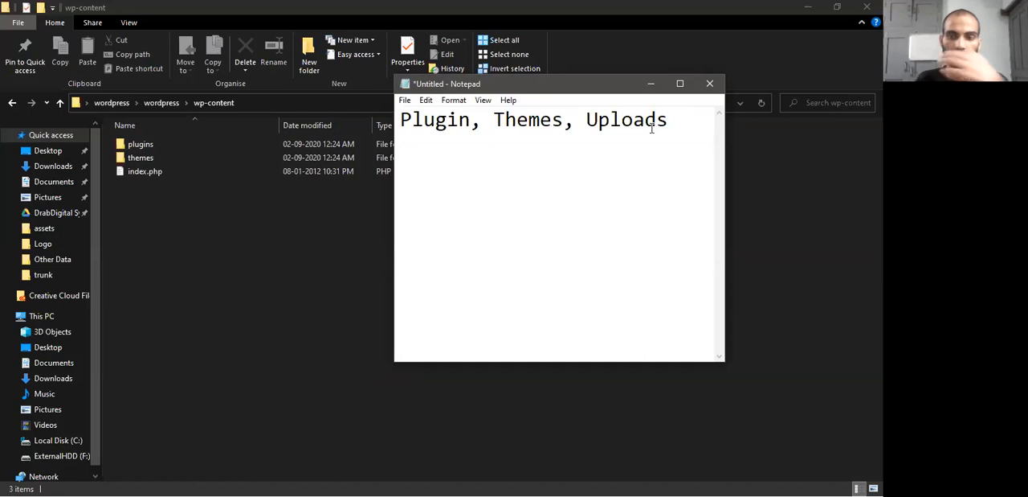
# Look inside the themes and plugins folders of wp-content, return to the inner wordpress folder and minimize the file window
pyautogui.doubleClick(190, 159)
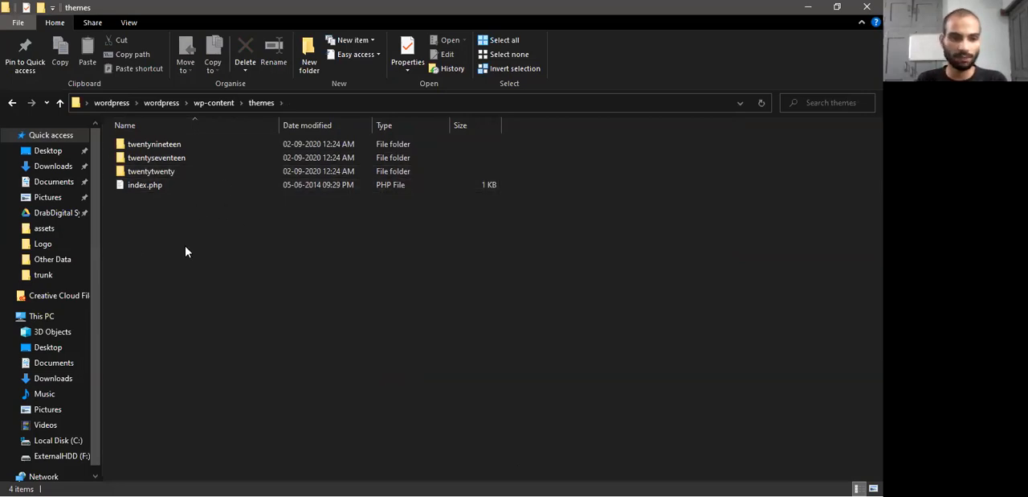
pyautogui.click(217, 104)
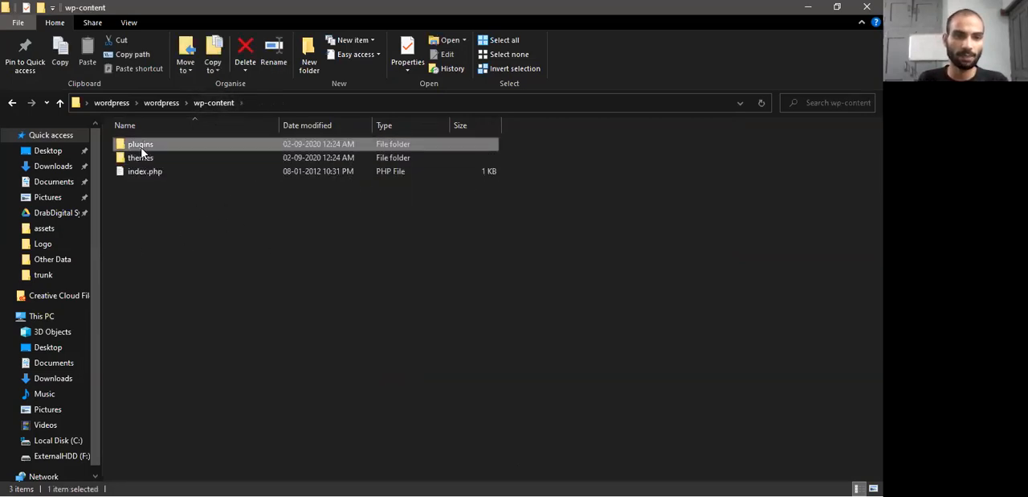
pyautogui.doubleClick(143, 144)
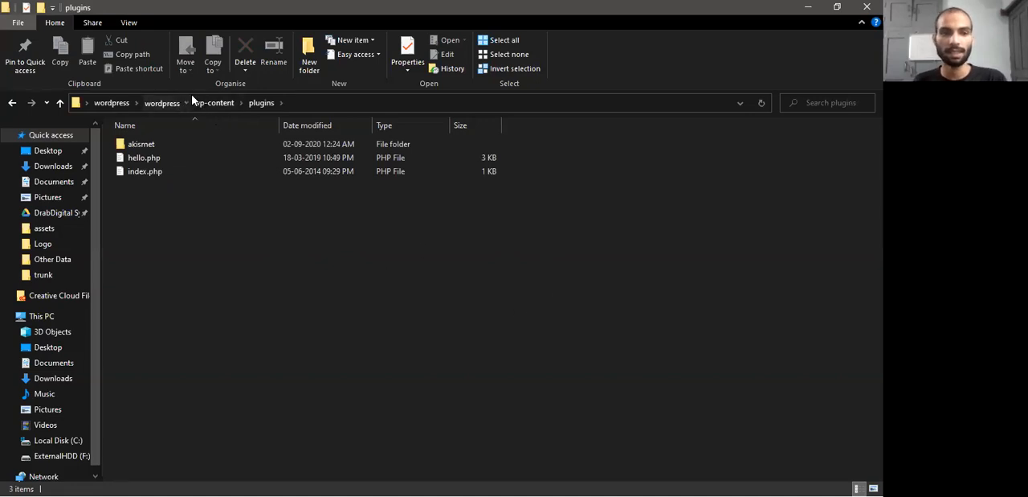
pyautogui.click(161, 103)
pyautogui.click(808, 8)
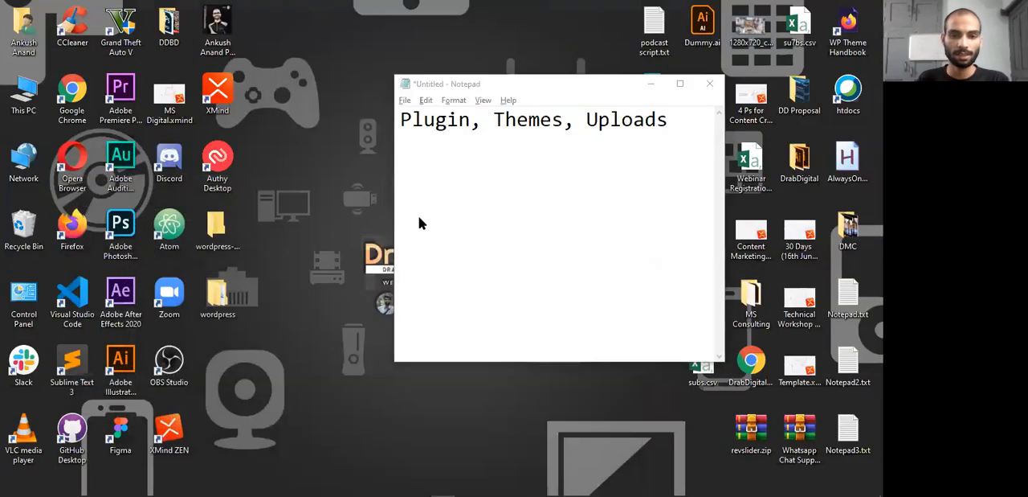
# Switch to Firefox and open the Themes directory from the WordPress.org download page
pyautogui.hotkey('alt', 'Tab')
pyautogui.click(351, 321)
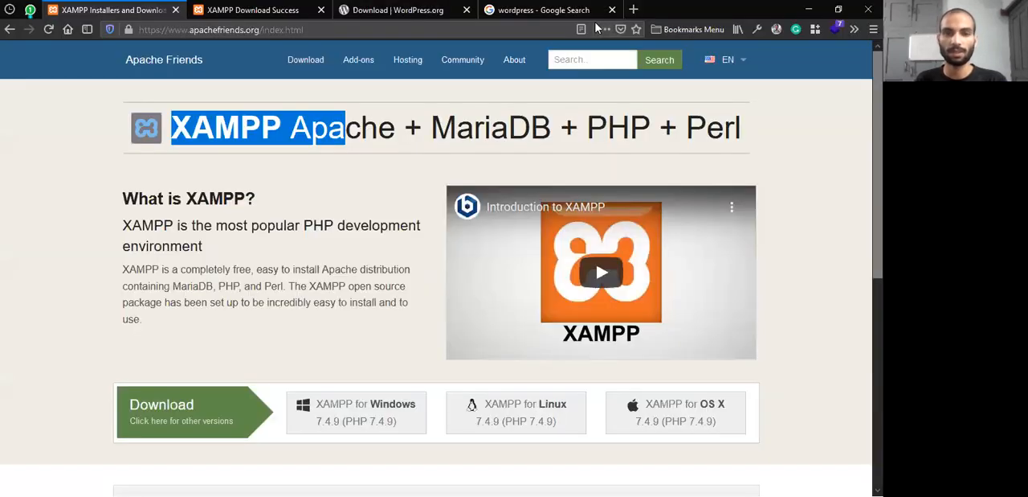
pyautogui.click(544, 9)
pyautogui.click(452, 30)
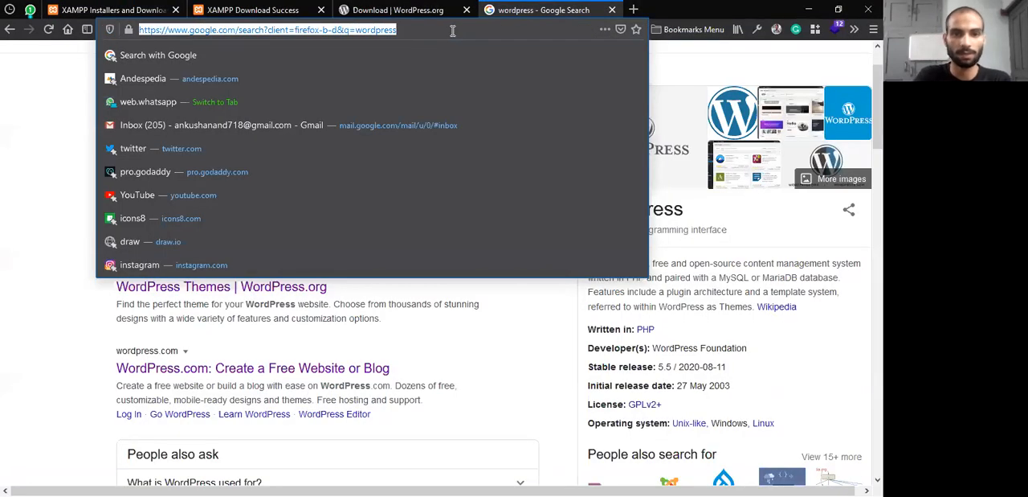
pyautogui.click(397, 9)
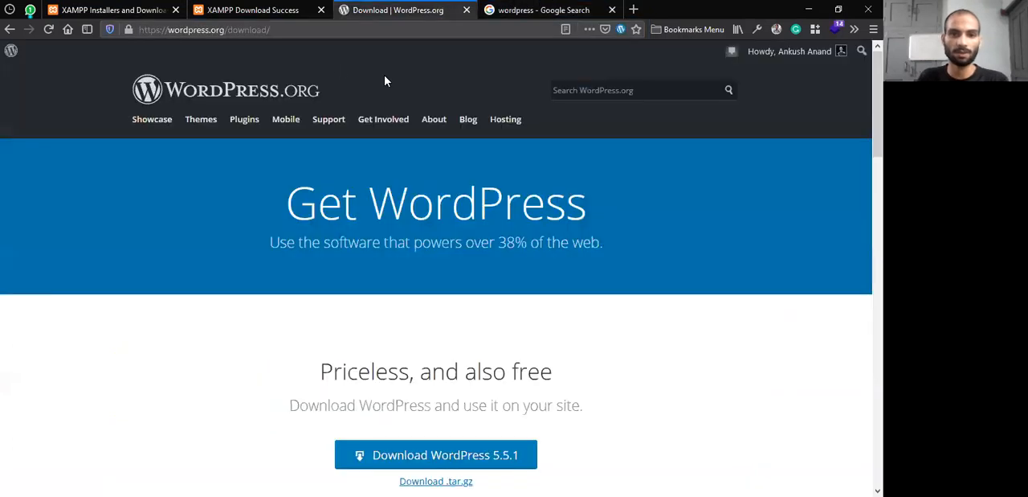
pyautogui.click(186, 127)
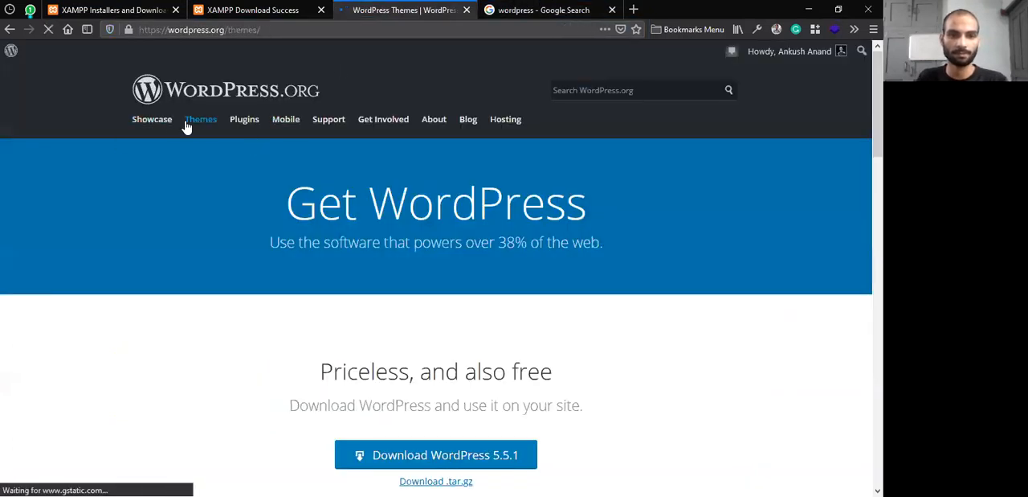
# Search the theme directory for astra and download the Astra theme as astra.2.5.4.zip into Downloads\Compressed
pyautogui.click(587, 357)
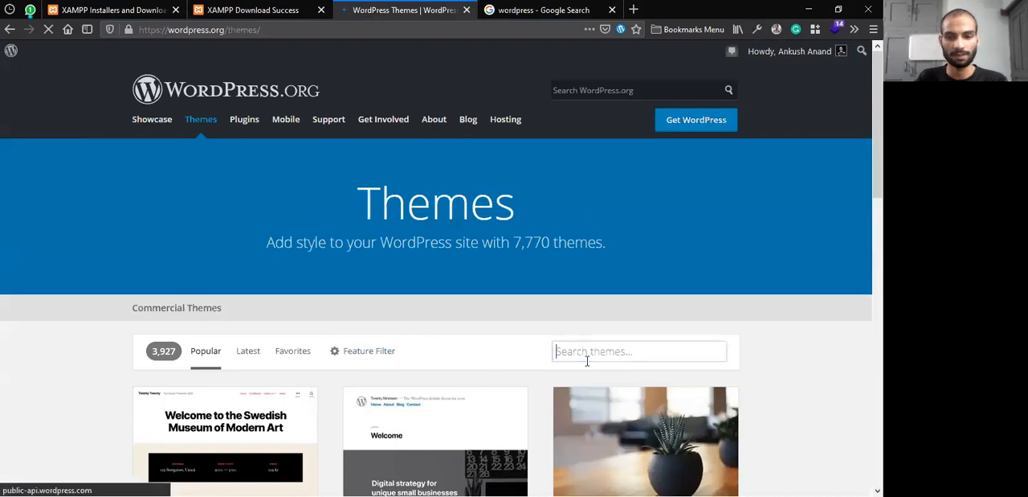
pyautogui.write('astra')
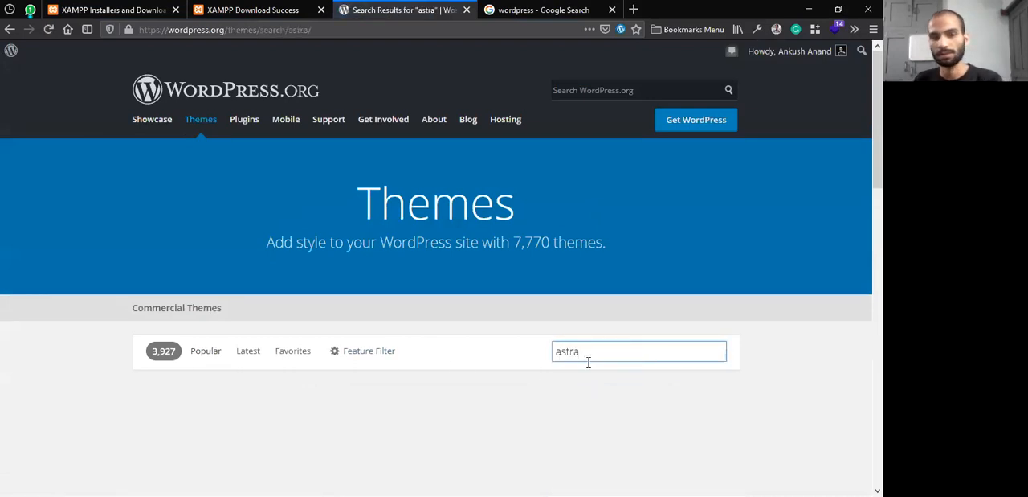
pyautogui.scroll(-3, 588, 361)
pyautogui.scroll(-3, 602, 355)
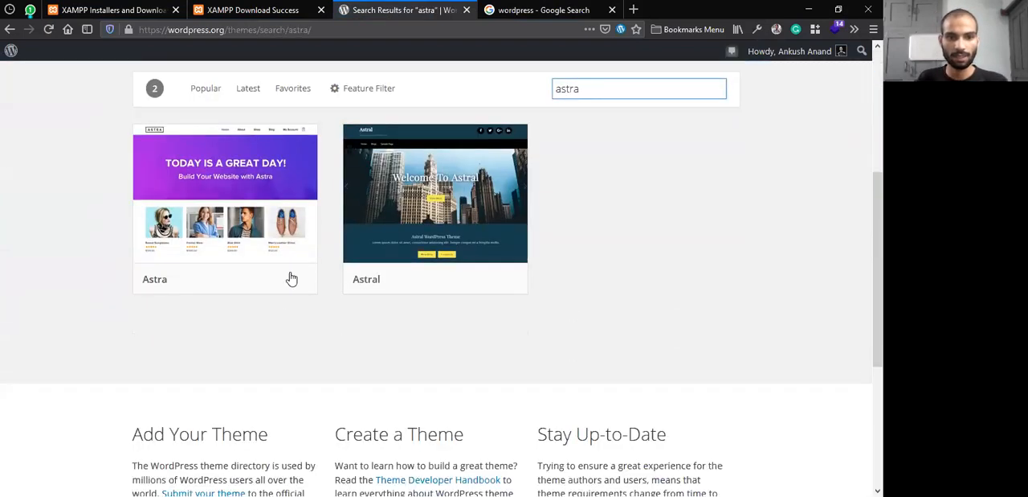
pyautogui.click(282, 278)
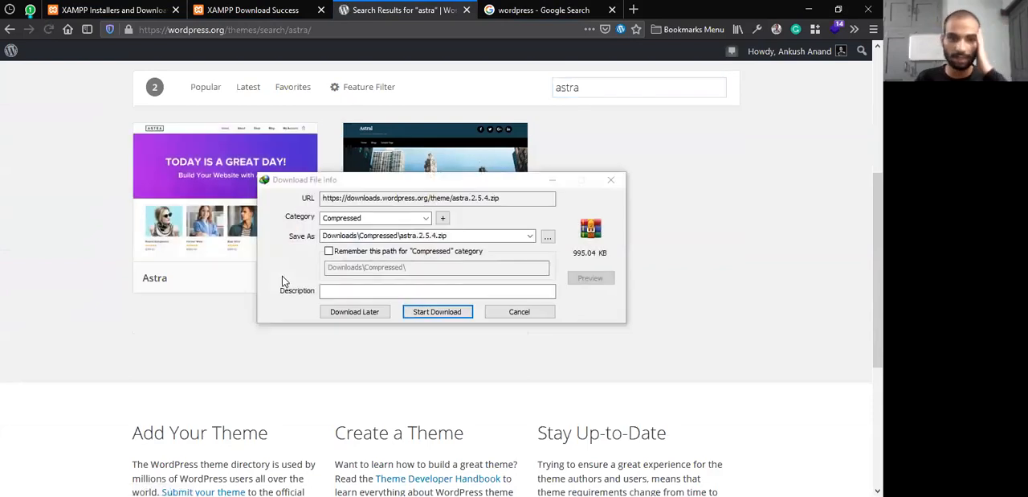
pyautogui.click(458, 311)
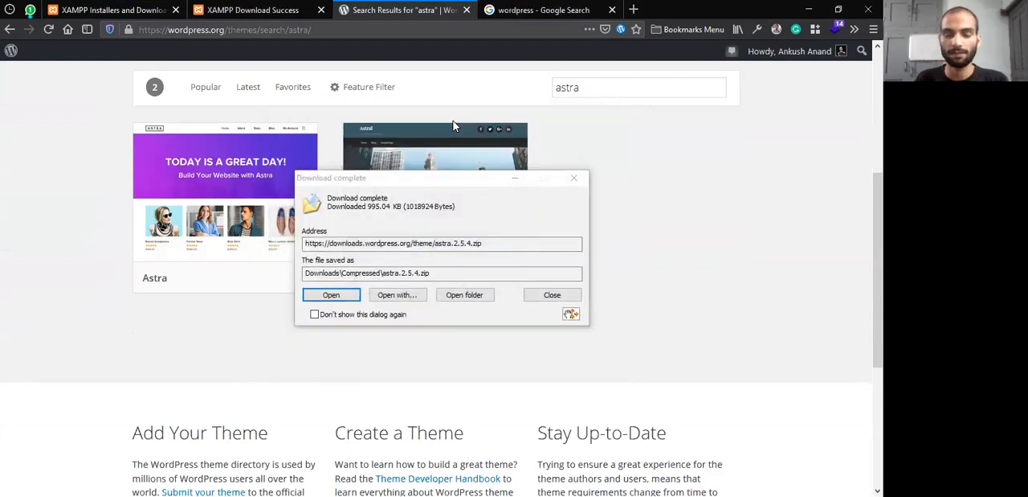
# Open the downloaded astra.2.5.4.zip archive and extract its astra folder into wp-content in the inner wordpress folder
pyautogui.click(330, 294)
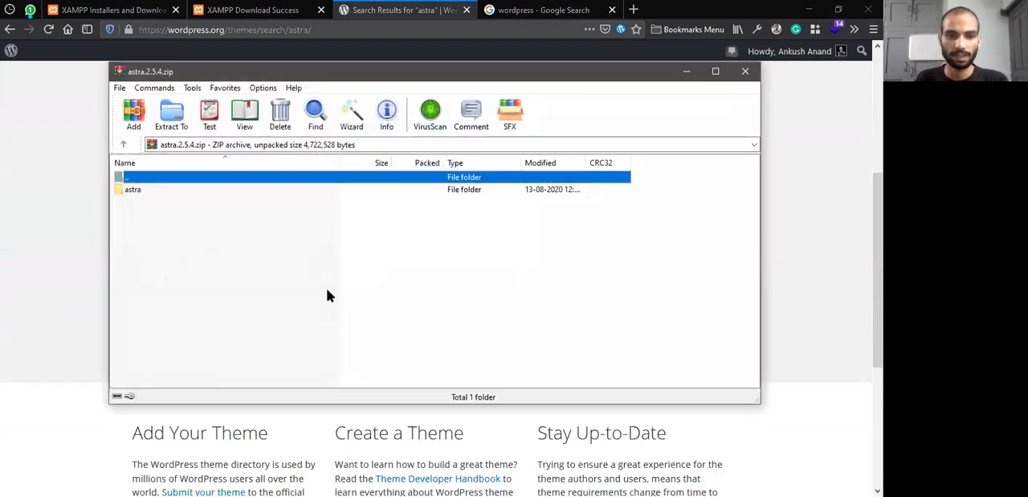
pyautogui.moveTo(138, 193); pyautogui.dragTo(164, 160)
pyautogui.hotkey('alt', 'Tab')
pyautogui.hotkey('alt', 'Tab')
pyautogui.hotkey('alt', 'Tab')
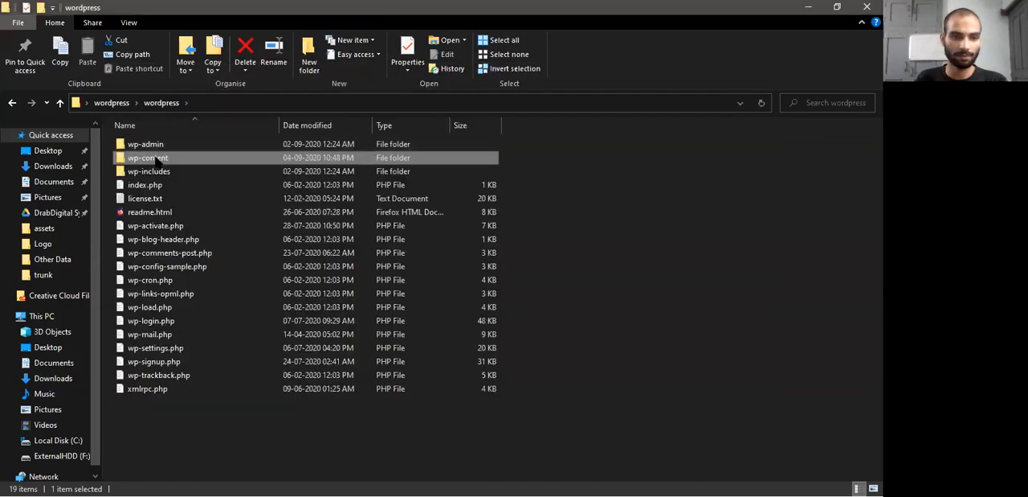
# Open wp-content and move the astra folder into the themes folder using Explorer
pyautogui.doubleClick(157, 159)
pyautogui.click(133, 144)
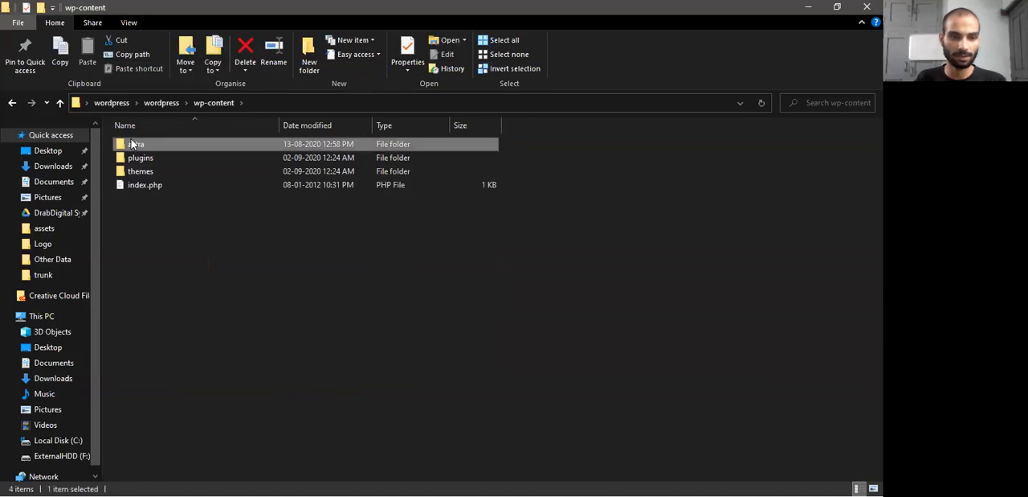
pyautogui.moveTo(131, 144); pyautogui.dragTo(138, 172)
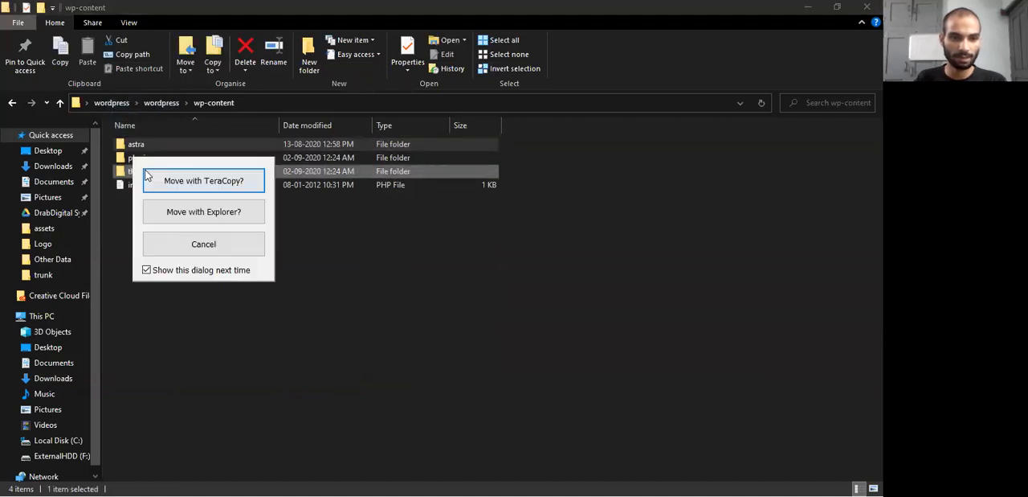
pyautogui.click(201, 211)
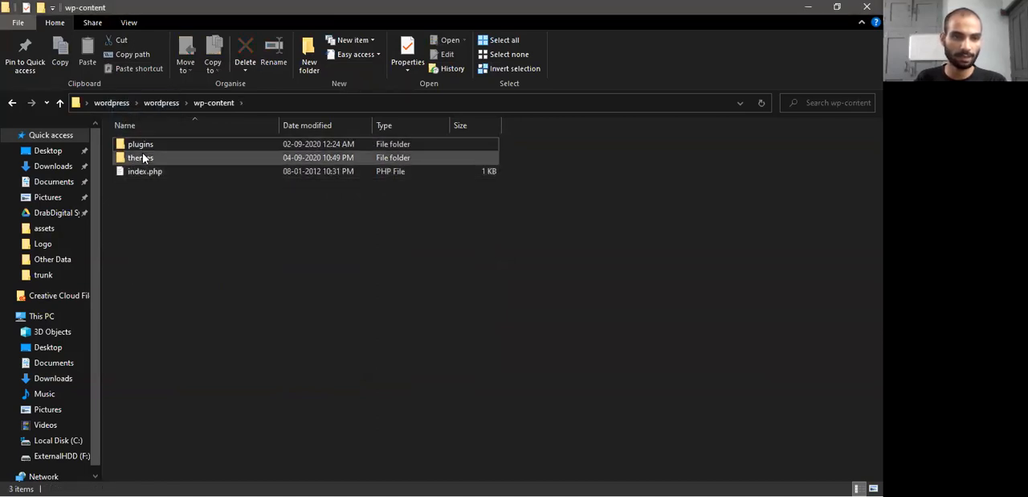
# Open the themes folder, look inside the astra theme folder and return to themes
pyautogui.doubleClick(148, 159)
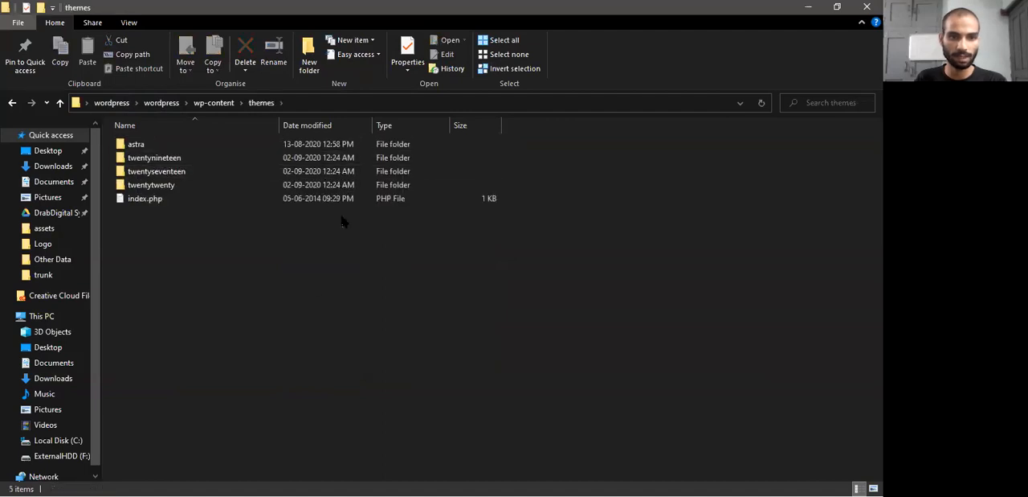
pyautogui.click(136, 145)
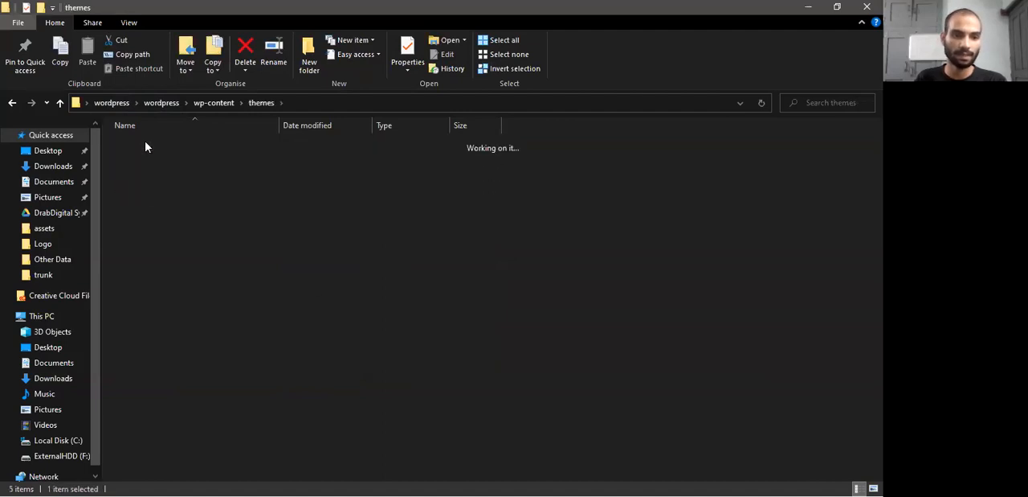
pyautogui.doubleClick(146, 147)
pyautogui.click(261, 102)
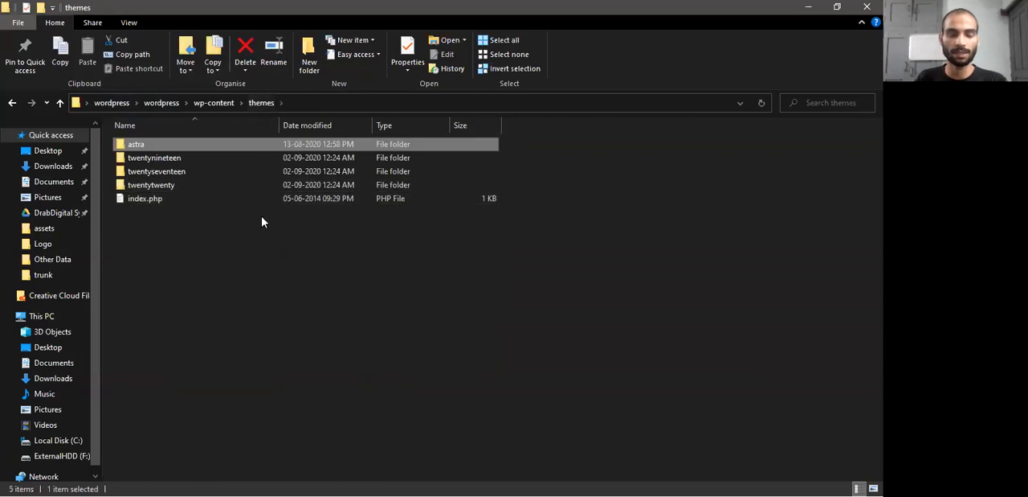
# Go back to wp-content and look inside its plugins folder
pyautogui.click(211, 103)
pyautogui.doubleClick(143, 145)
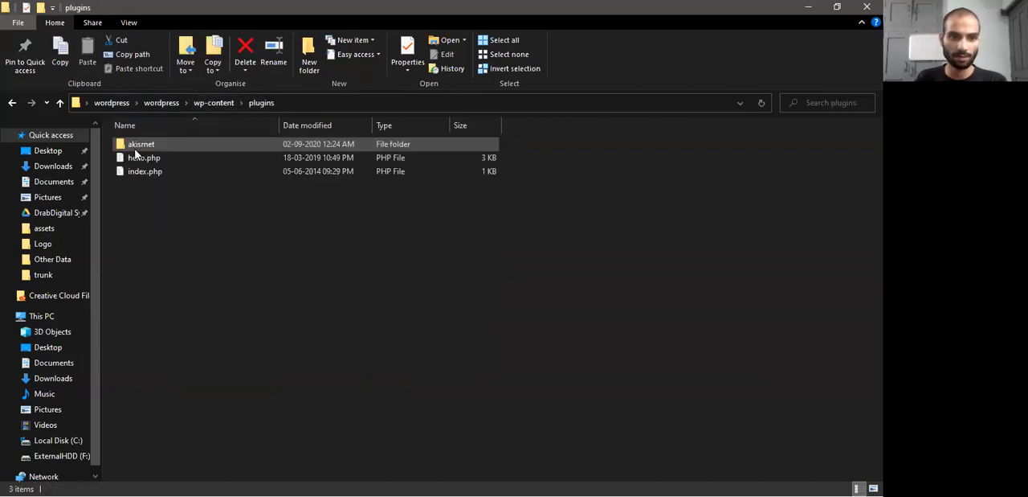
pyautogui.moveTo(379, 393); pyautogui.dragTo(241, 259)
# Switch back to Firefox and open the WordPress.org Plugins directory
pyautogui.hotkey('alt', 'Tab')
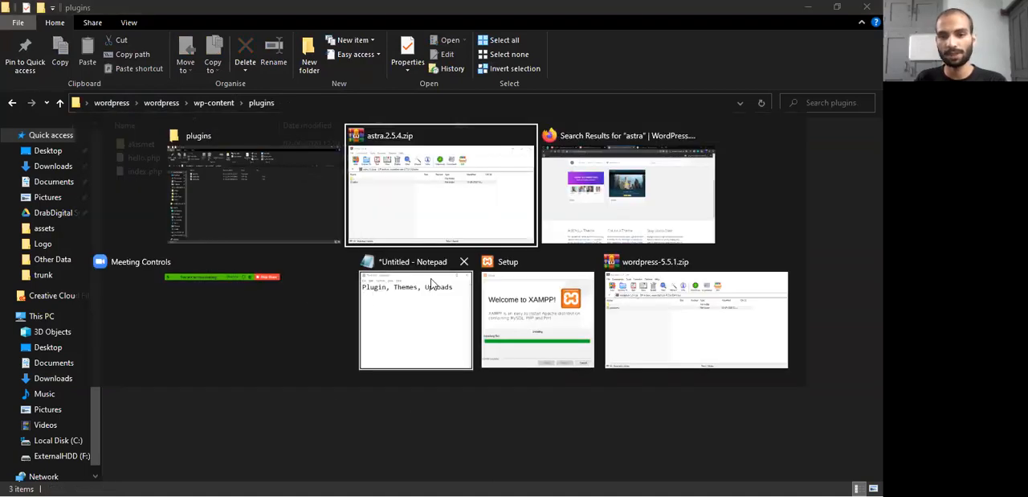
pyautogui.hotkey('alt', 'Tab')
pyautogui.scroll(4, 501, 100)
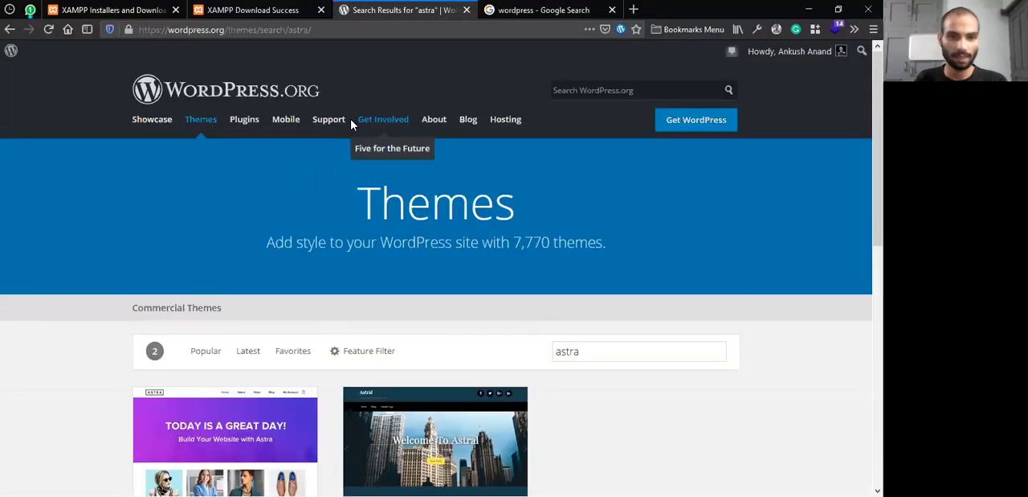
pyautogui.click(241, 127)
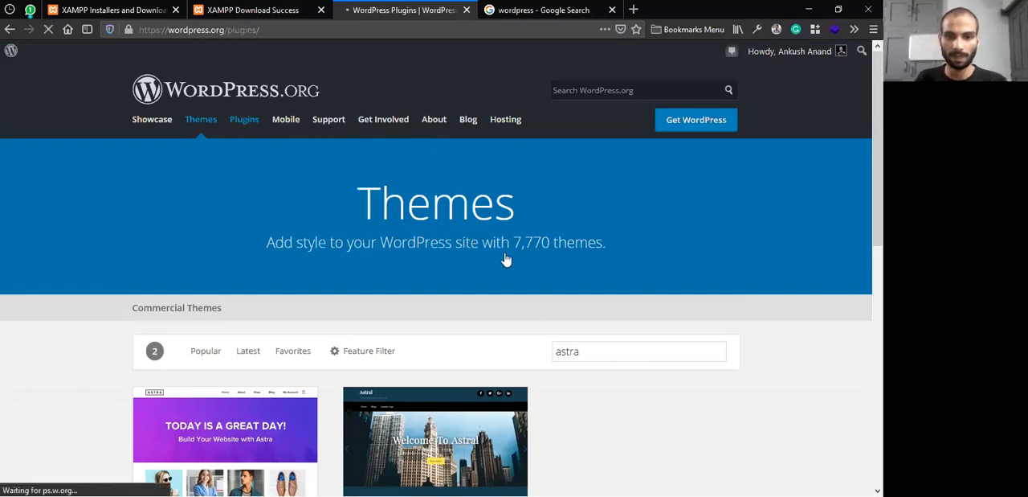
pyautogui.scroll(-4, 580, 330)
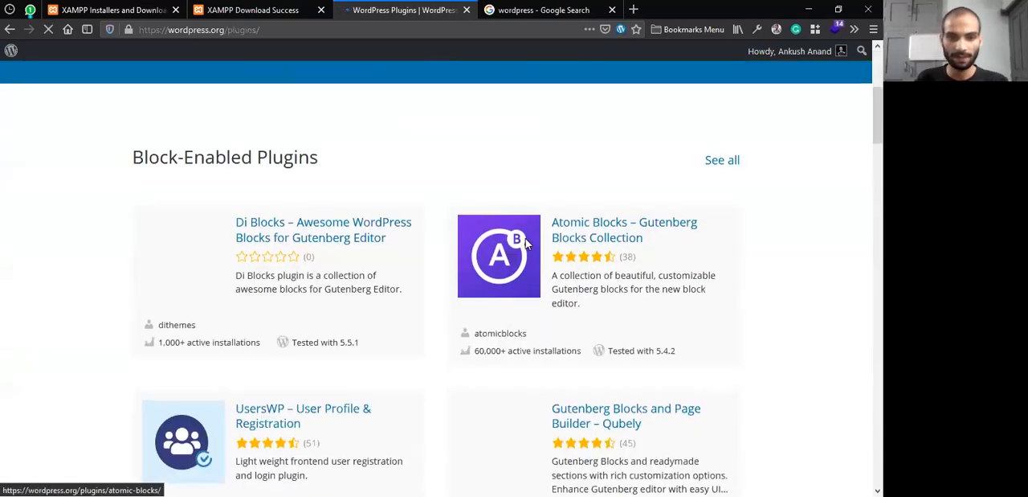
pyautogui.scroll(3, 482, 228)
# Search the plugin directory for DD Maintenance
pyautogui.click(422, 217)
pyautogui.write('dd')
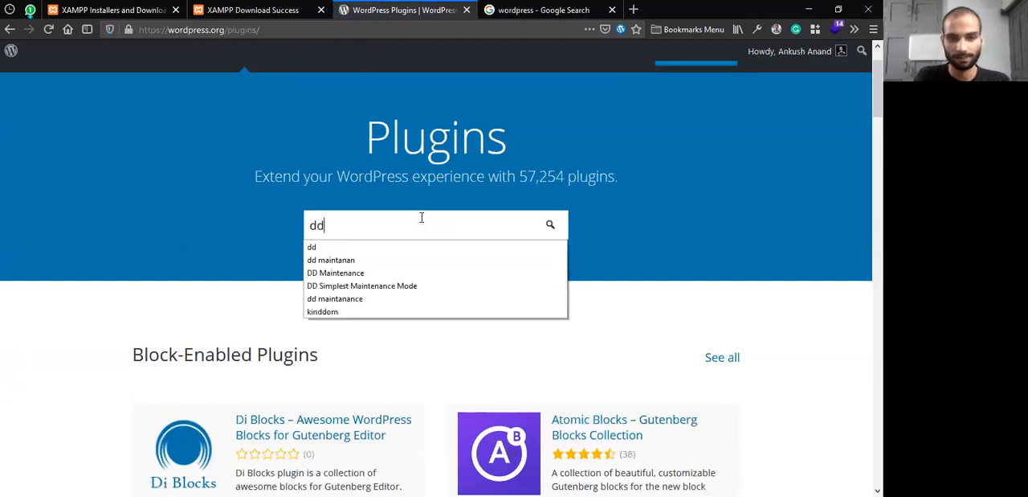
pyautogui.click(360, 274)
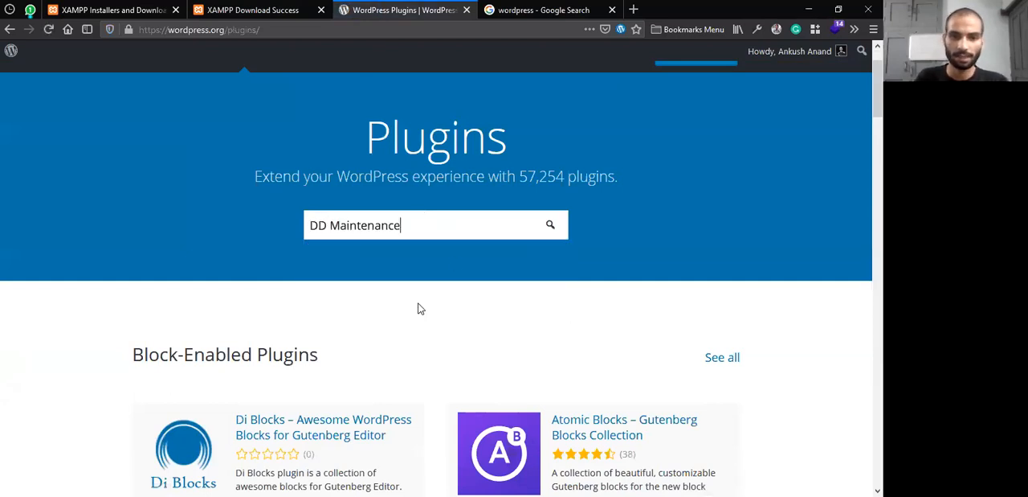
pyautogui.click(546, 238)
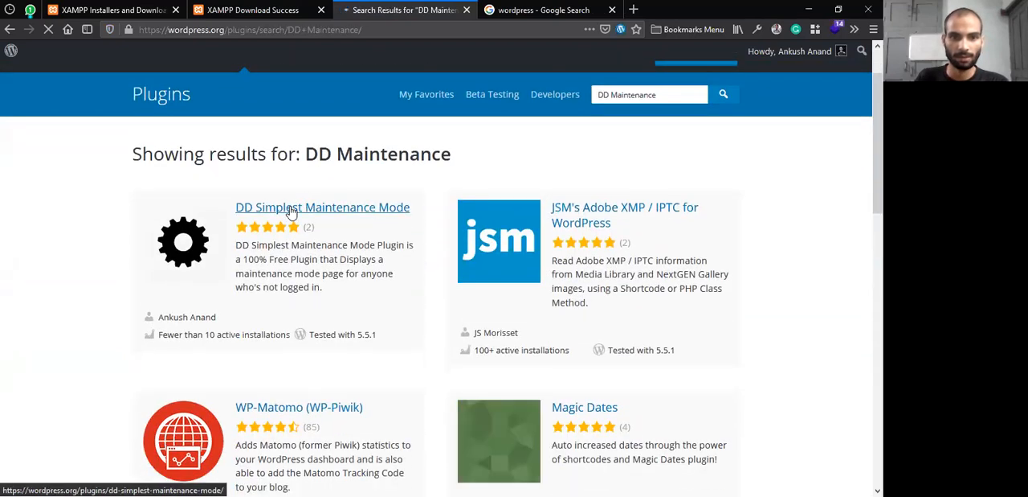
# Download the DD Simplest Maintenance Mode plugin from its WordPress.org page and open dd-simplest-maintenance-mode.zip
pyautogui.click(292, 211)
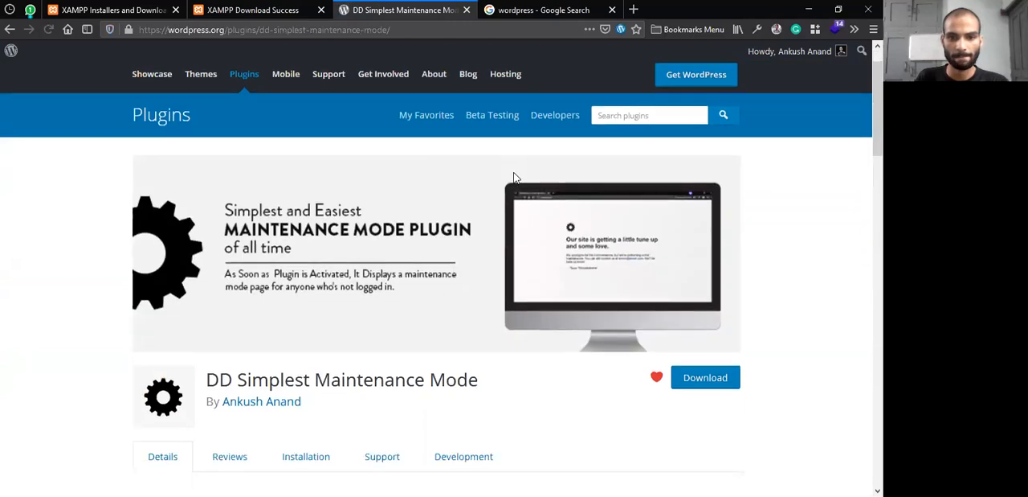
pyautogui.scroll(-2, 562, 201)
pyautogui.click(710, 291)
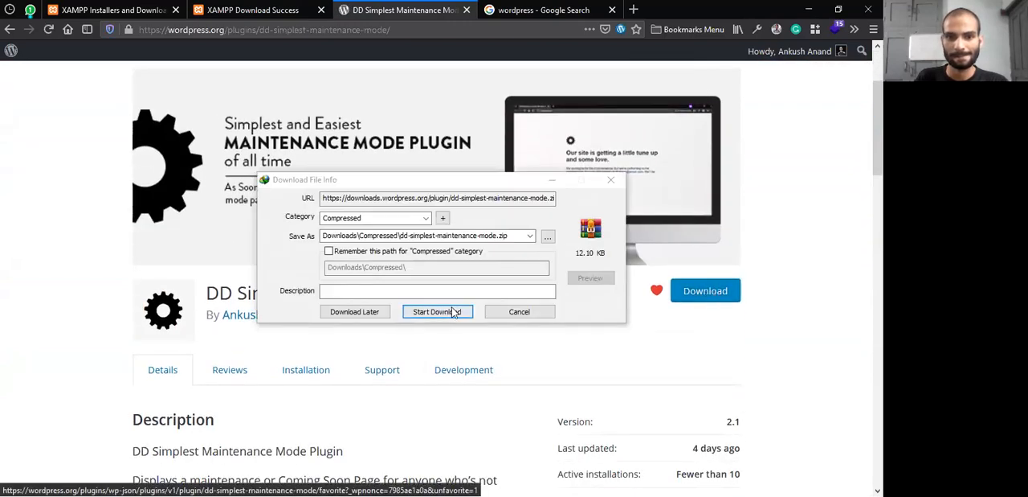
pyautogui.click(451, 309)
pyautogui.click(348, 294)
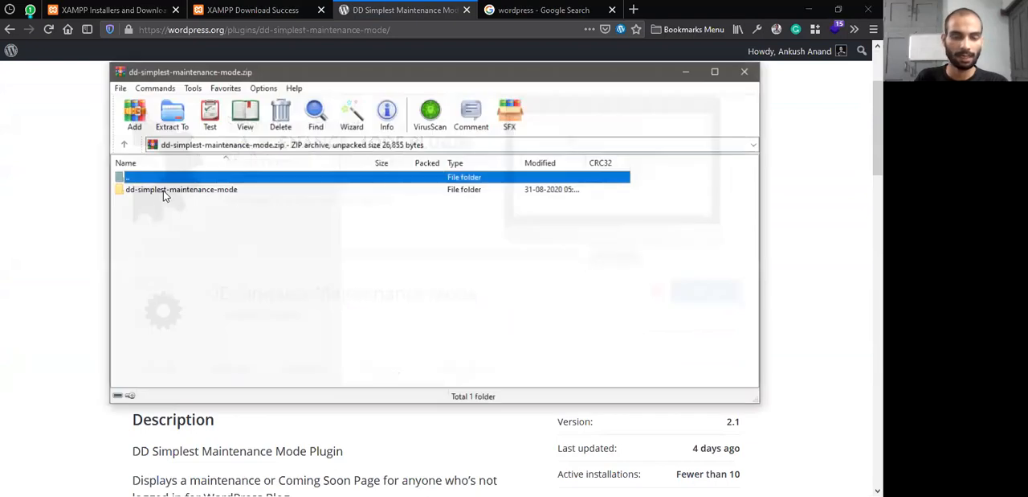
# Copy the dd-simplest-maintenance-mode folder from the archive into the plugins folder of wp-content, and return to wp-content
pyautogui.doubleClick(163, 190)
pyautogui.doubleClick(148, 179)
pyautogui.moveTo(155, 196); pyautogui.dragTo(182, 218)
pyautogui.hotkey('alt', 'Tab')
pyautogui.hotkey('alt', 'Tab')
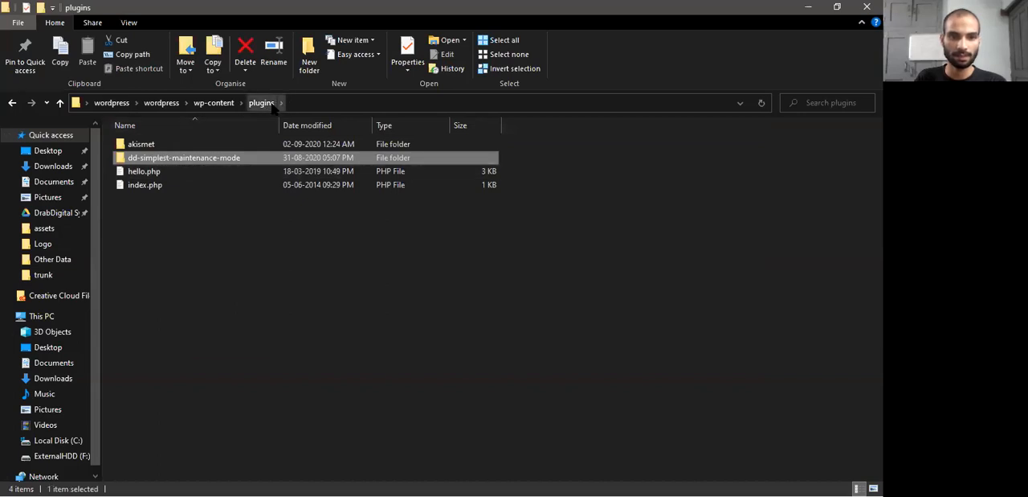
pyautogui.click(208, 103)
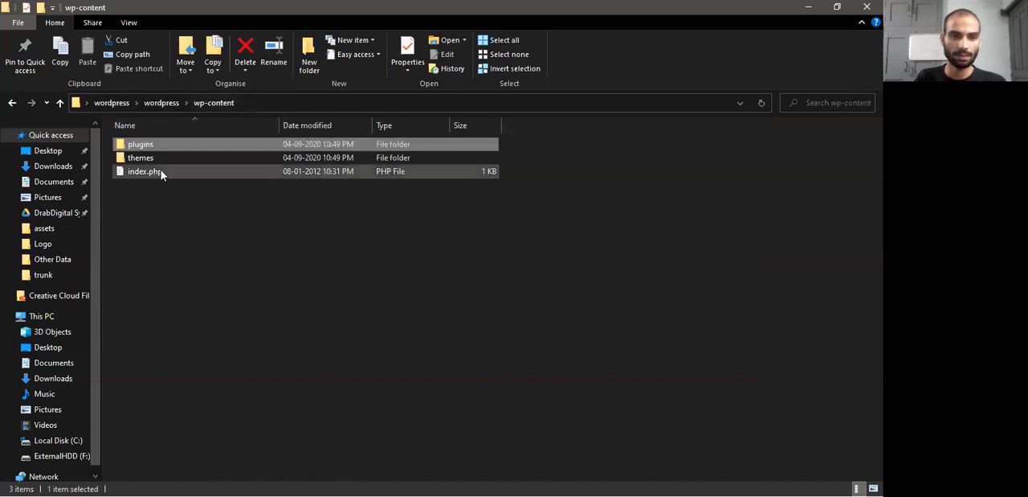
pyautogui.click(168, 158)
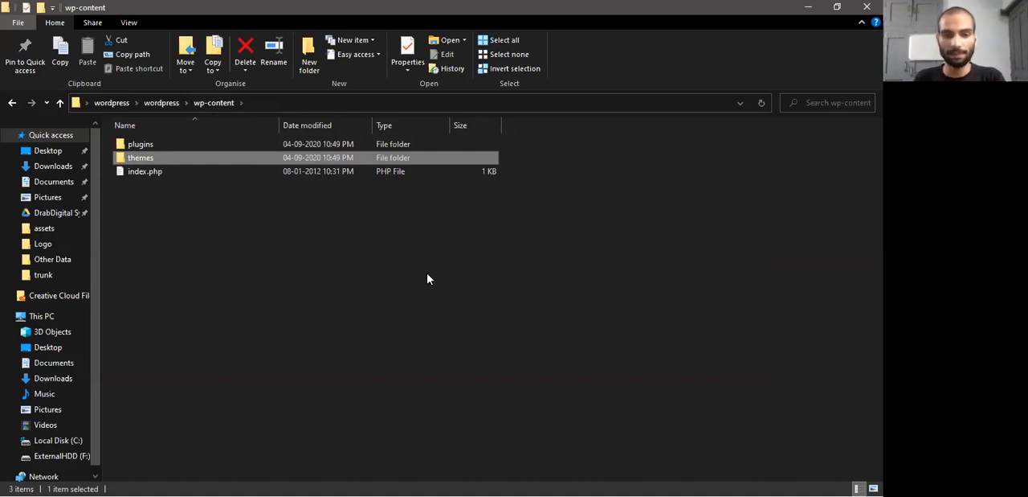
# Switch to Firefox and view the XAMPP Download Success page
pyautogui.hotkey('alt', 'Tab')
pyautogui.press('Tab')
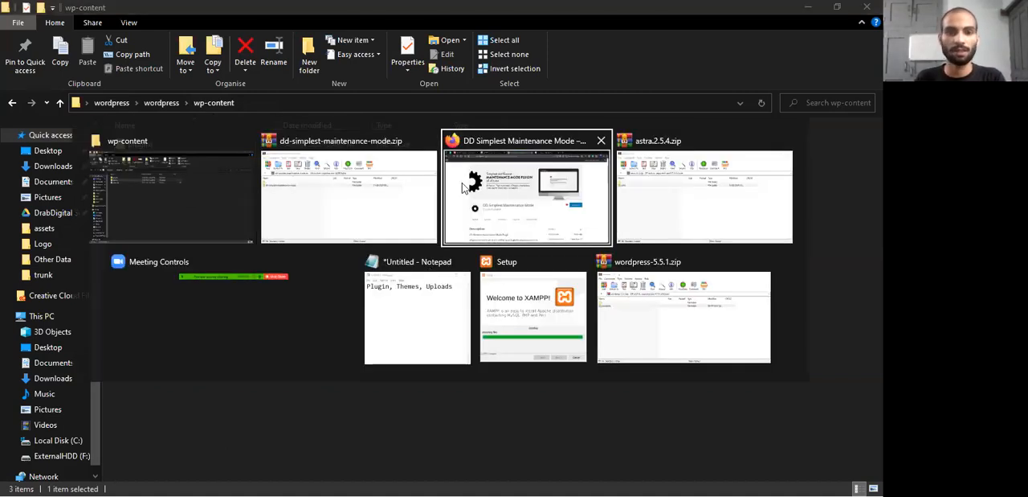
pyautogui.click(483, 164)
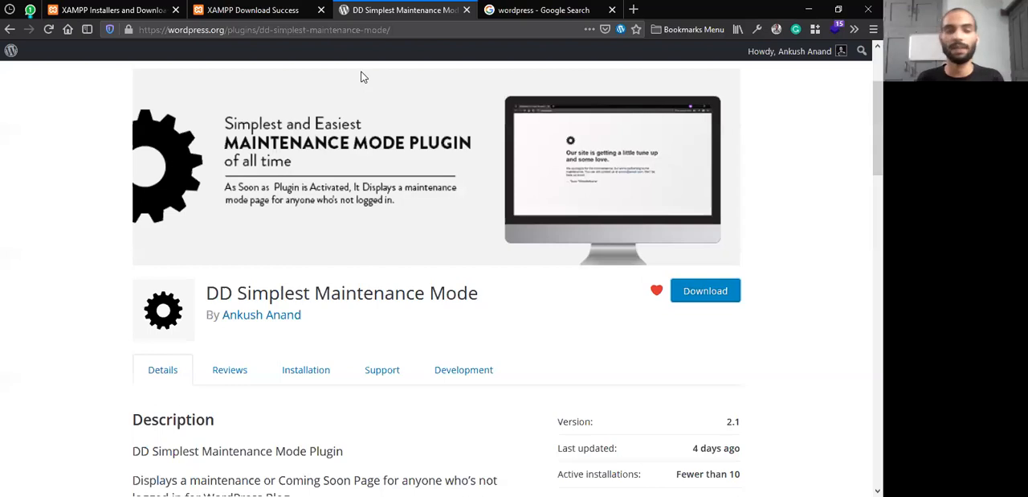
pyautogui.click(276, 8)
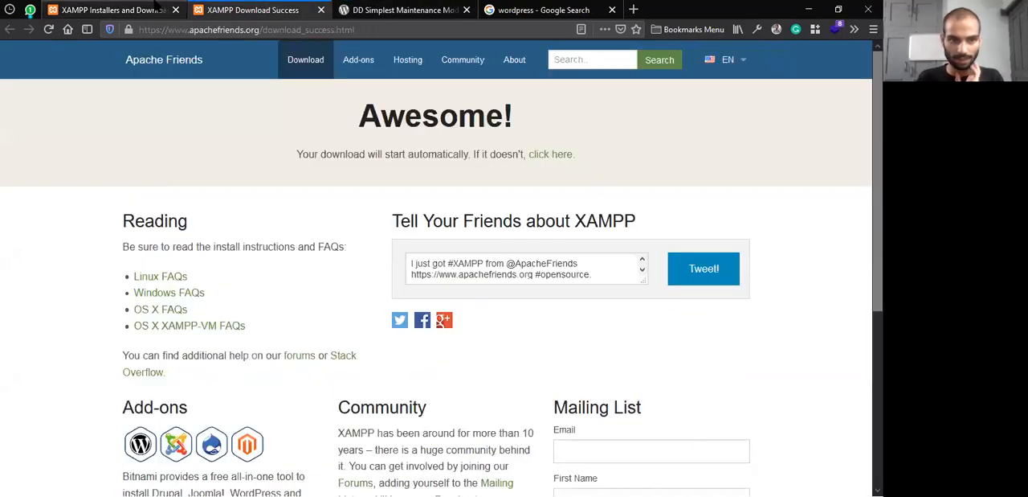
# Switch to the XAMPP Setup wizard, turn off starting the Control Panel immediately, and finish the installation
pyautogui.hotkey('alt', 'Tab')
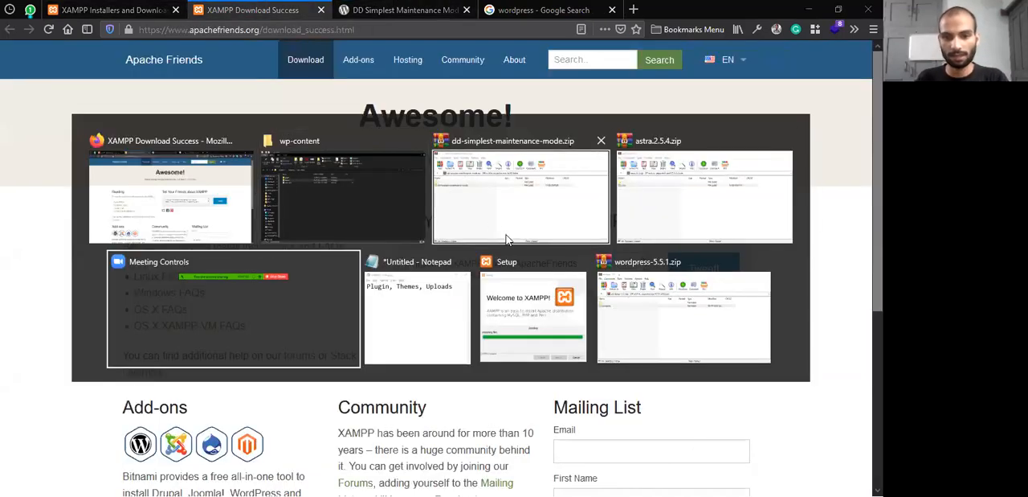
pyautogui.click(513, 274)
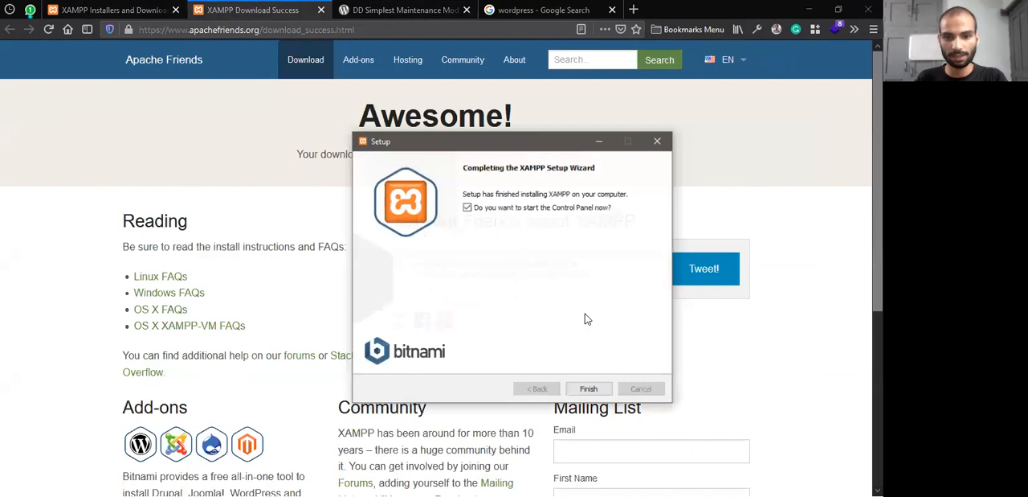
pyautogui.click(467, 203)
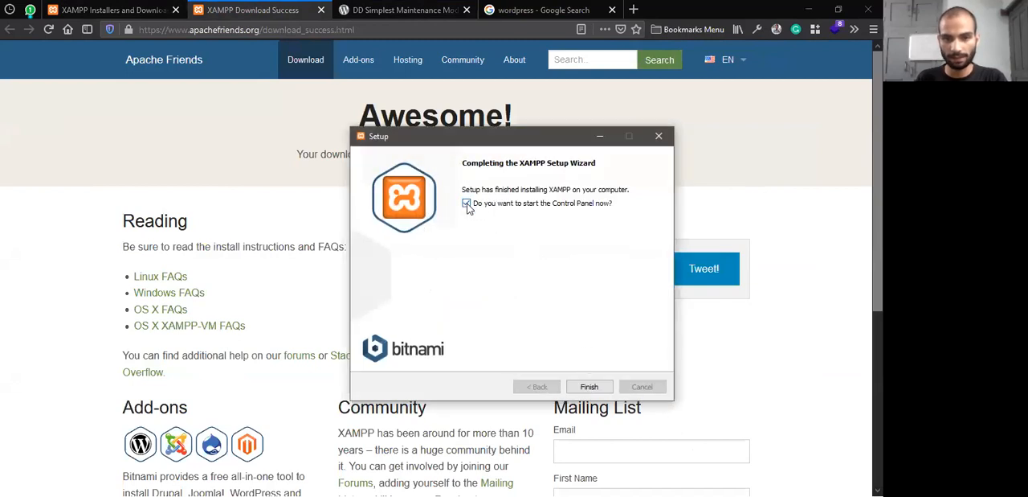
pyautogui.click(586, 385)
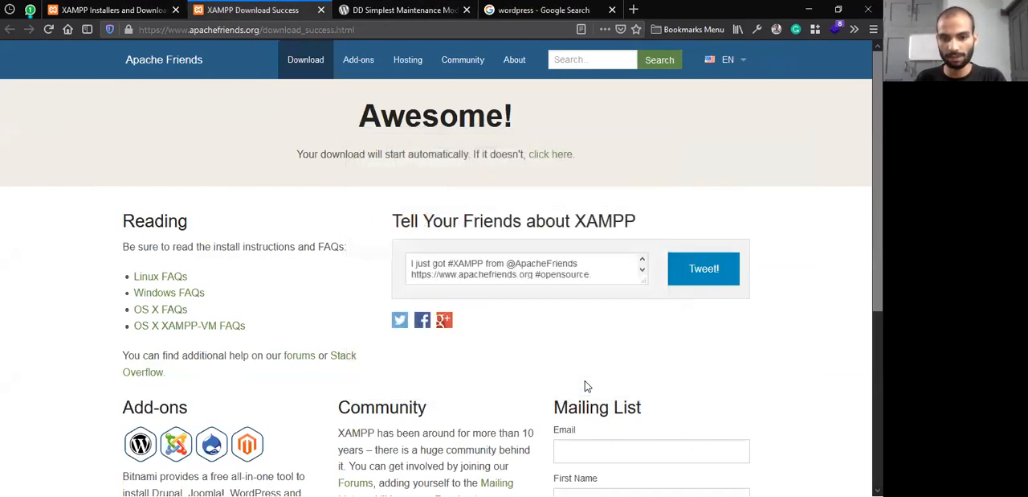
# Clear the desktop by minimizing Firefox and the folder window, closing both zip archives, and discarding the unsaved Notepad note
pyautogui.click(810, 9)
pyautogui.click(810, 8)
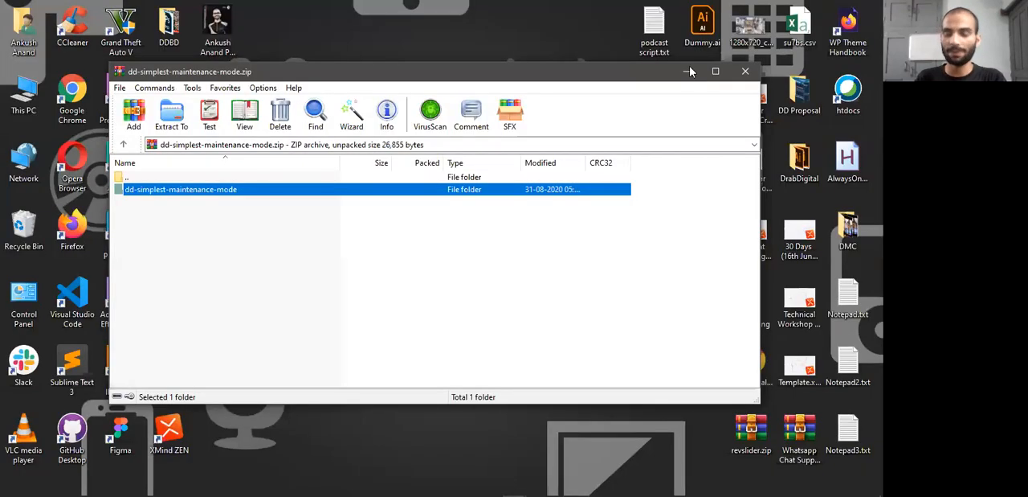
pyautogui.click(745, 71)
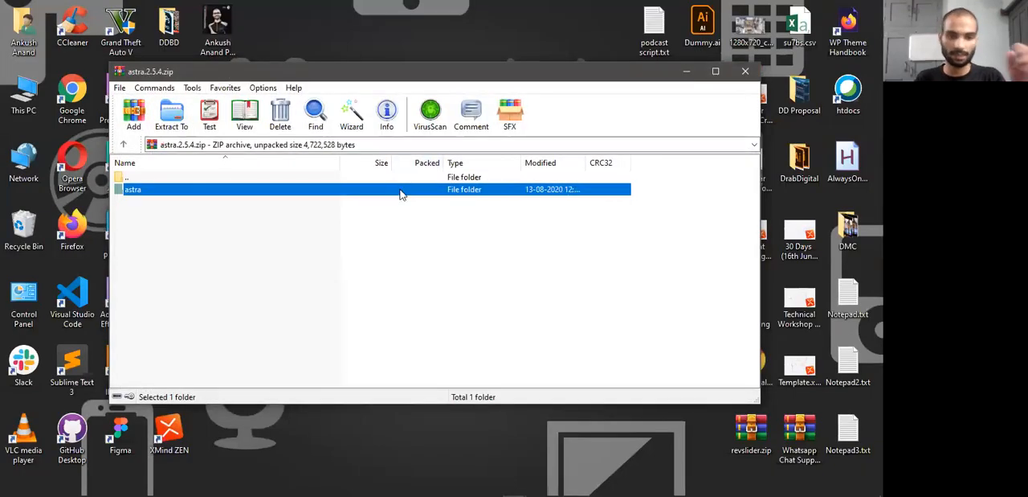
pyautogui.click(746, 71)
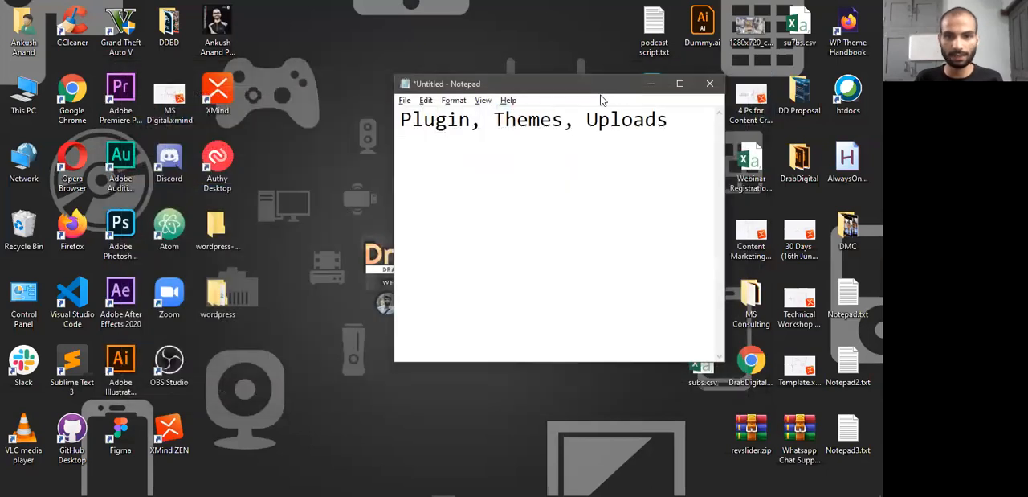
pyautogui.click(709, 87)
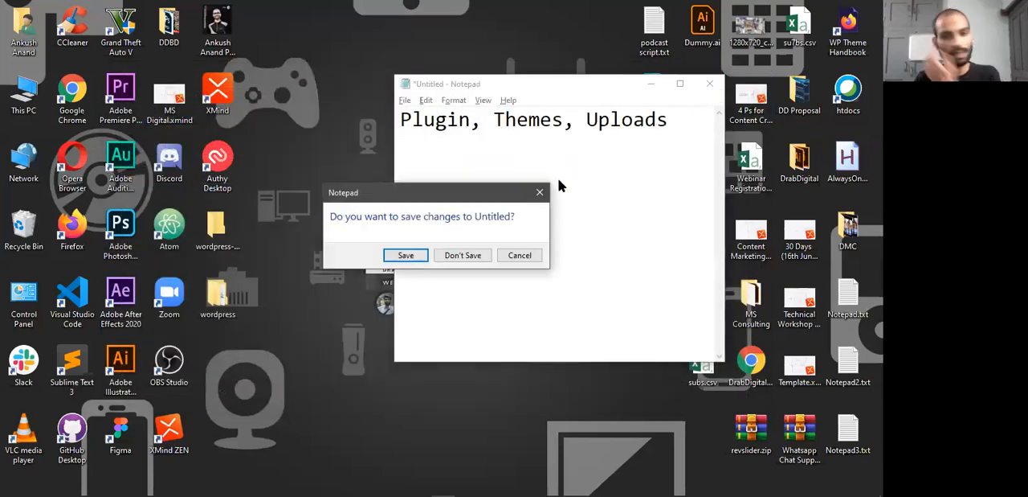
pyautogui.click(471, 256)
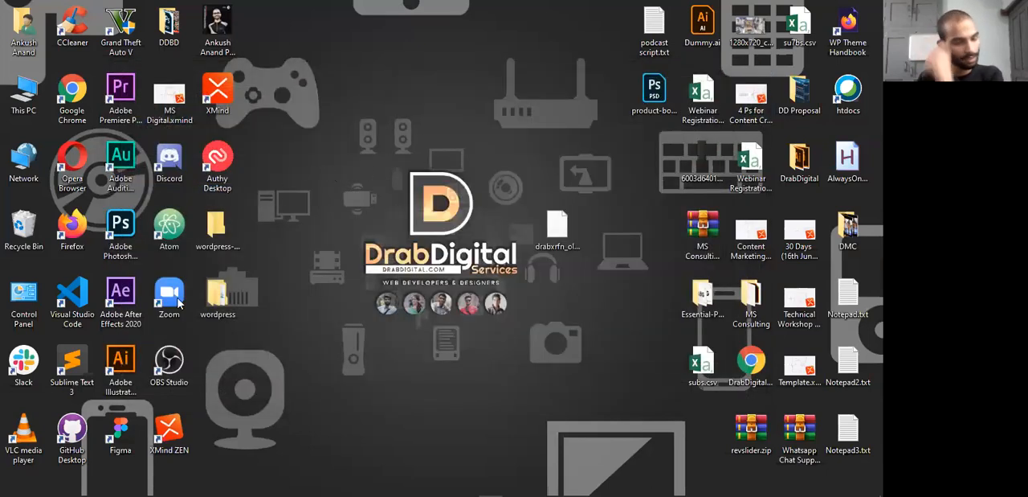
# Place a shortcut to the XAMPP Control Panel from the recently added apps on the desktop
pyautogui.moveTo(4, 481)
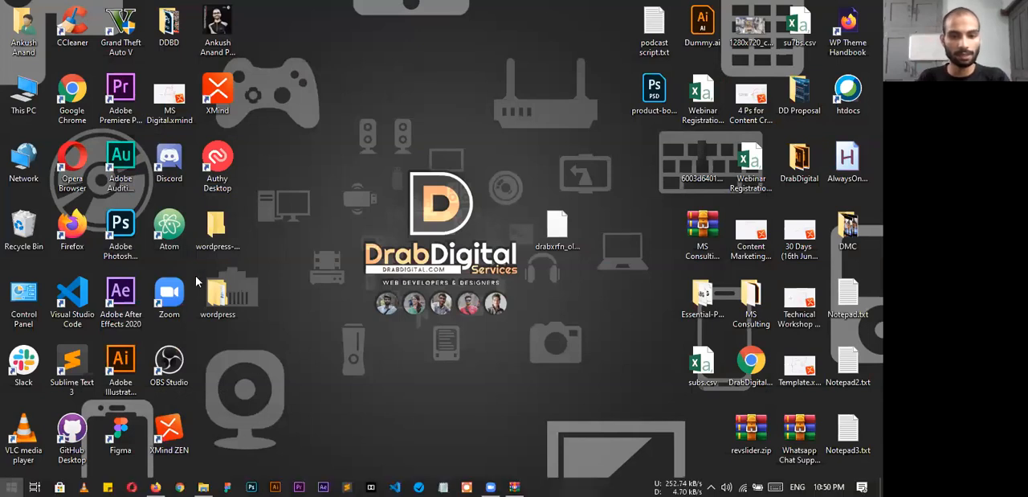
pyautogui.press('super')
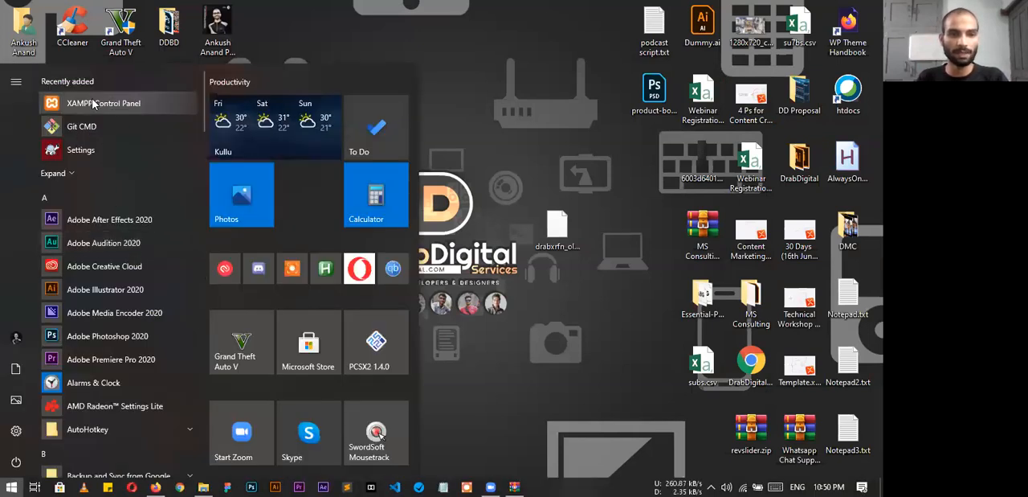
pyautogui.moveTo(95, 107); pyautogui.dragTo(364, 49)
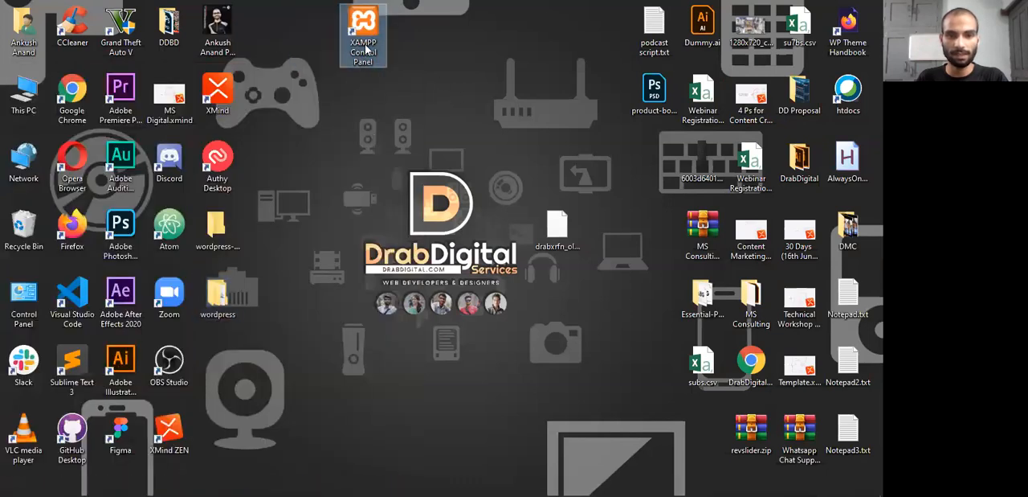
pyautogui.click(419, 431)
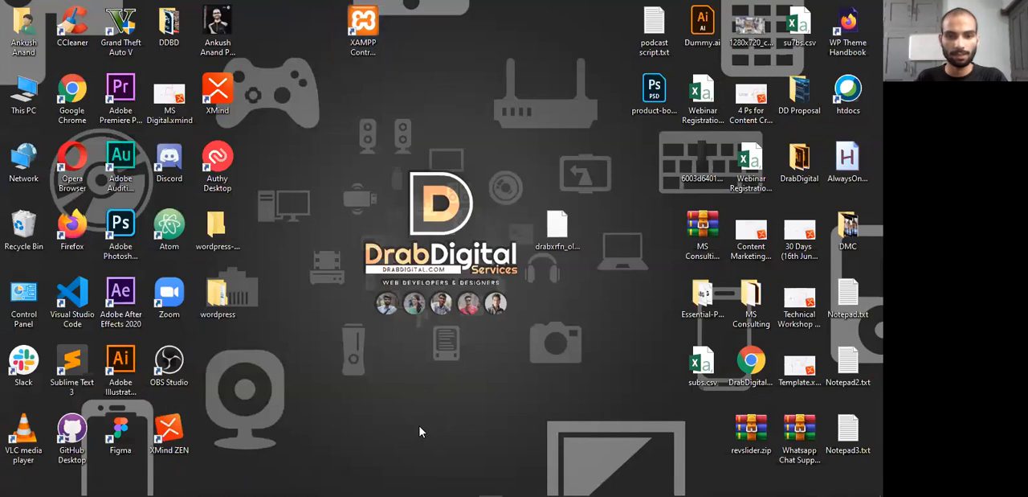
# Launch the XAMPP Control Panel, start the Apache and MySQL modules, and allow mysqld.exe through the Windows firewall
pyautogui.click(359, 53)
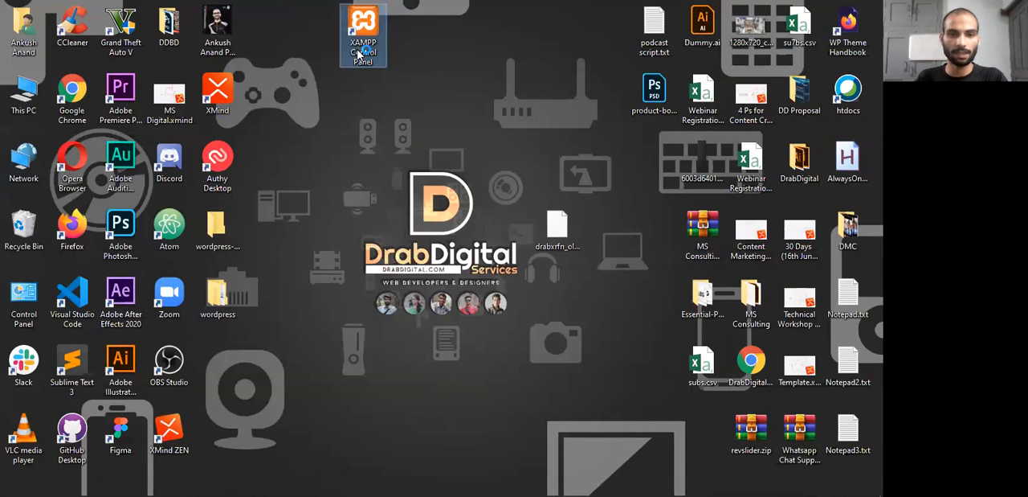
pyautogui.doubleClick(359, 53)
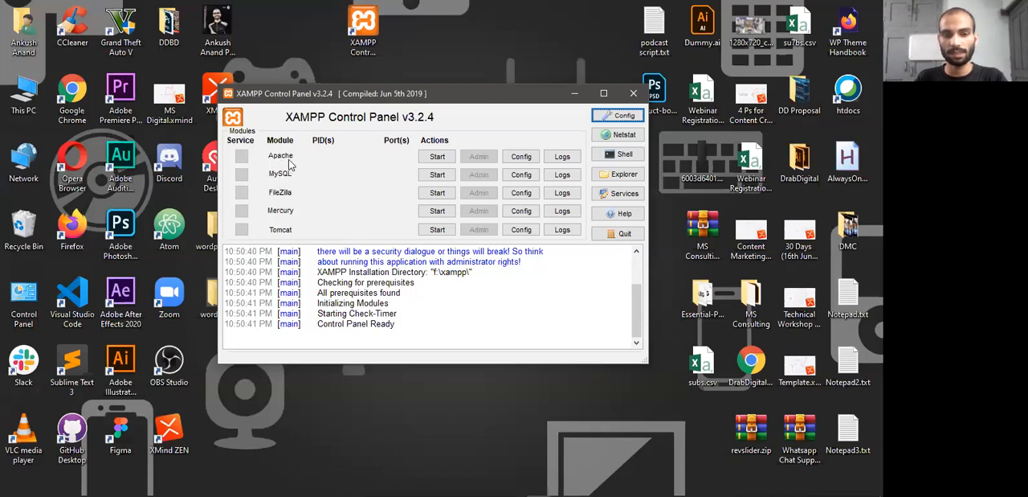
pyautogui.click(438, 157)
pyautogui.click(441, 175)
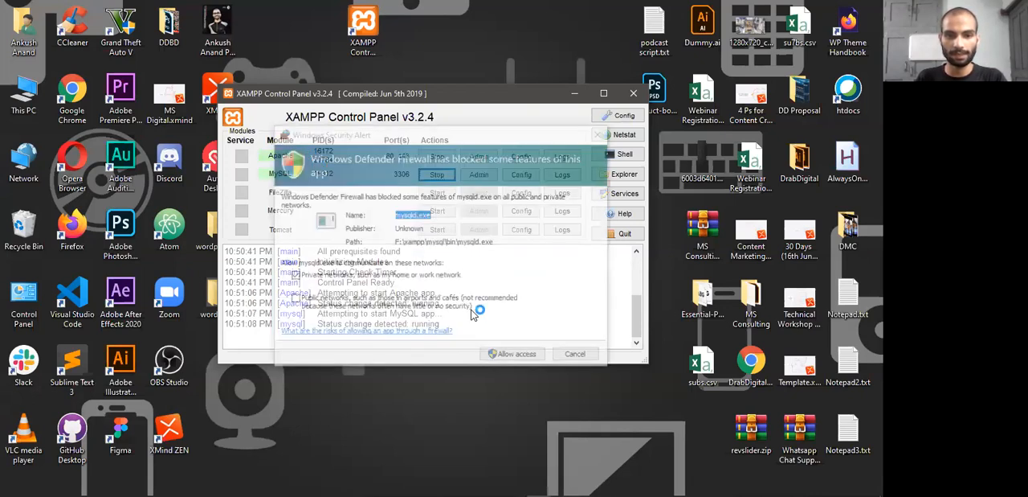
pyautogui.click(519, 359)
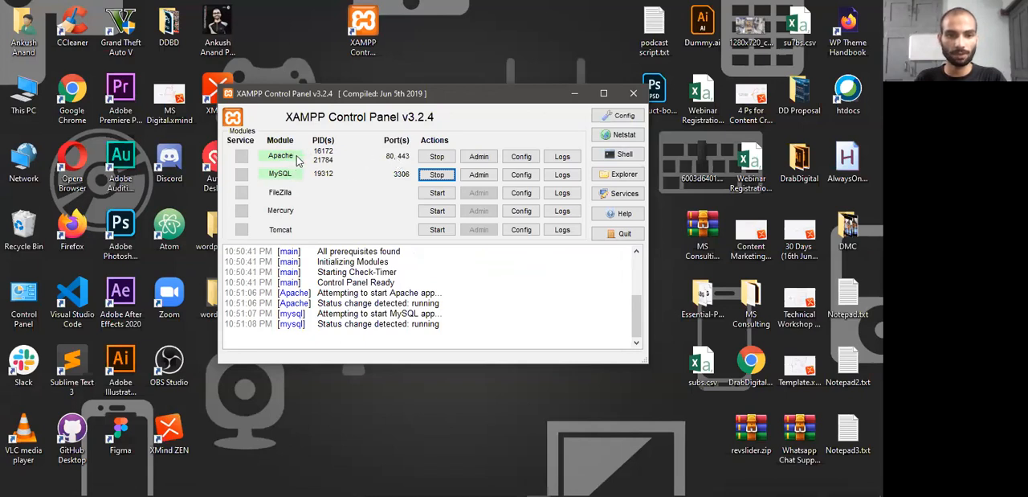
# Open the XAMPP installation folder from its Control Panel, go into htdocs and show the folder's full path
pyautogui.click(615, 181)
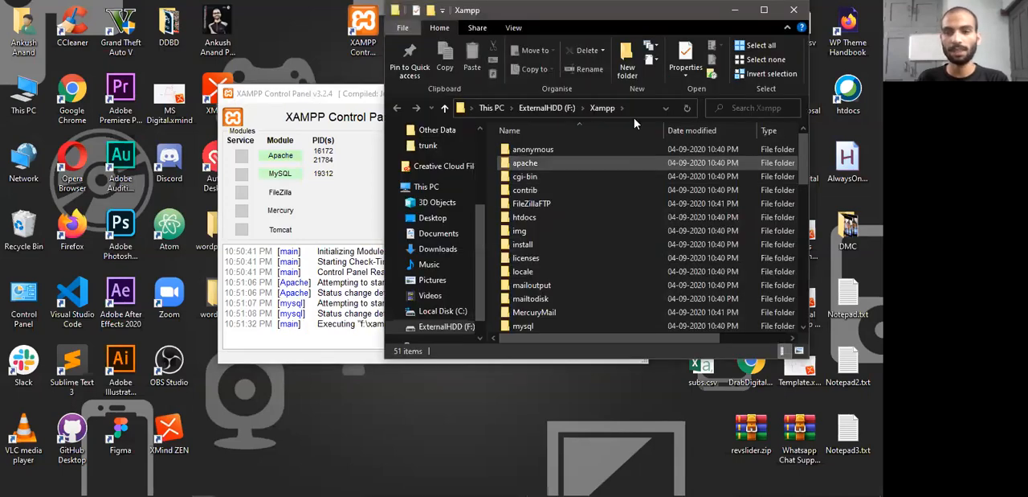
pyautogui.click(764, 10)
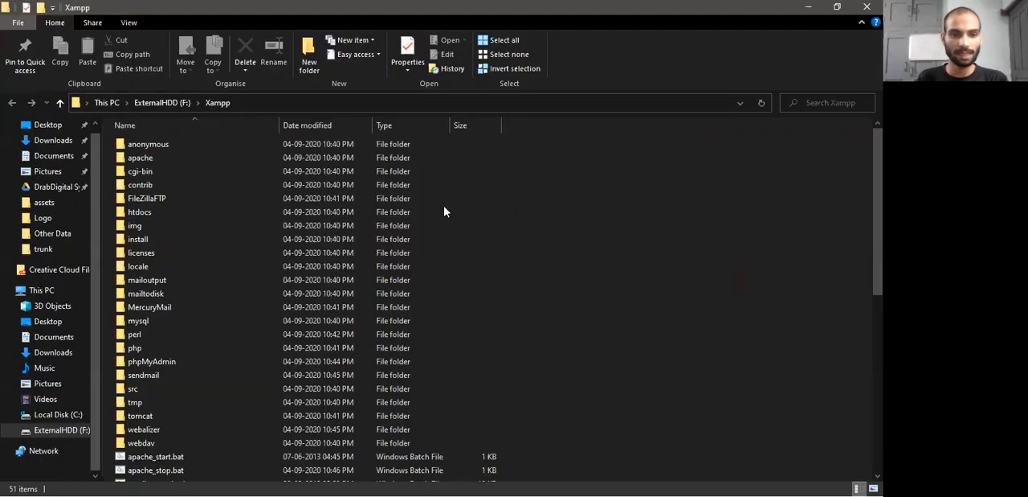
pyautogui.click(151, 213)
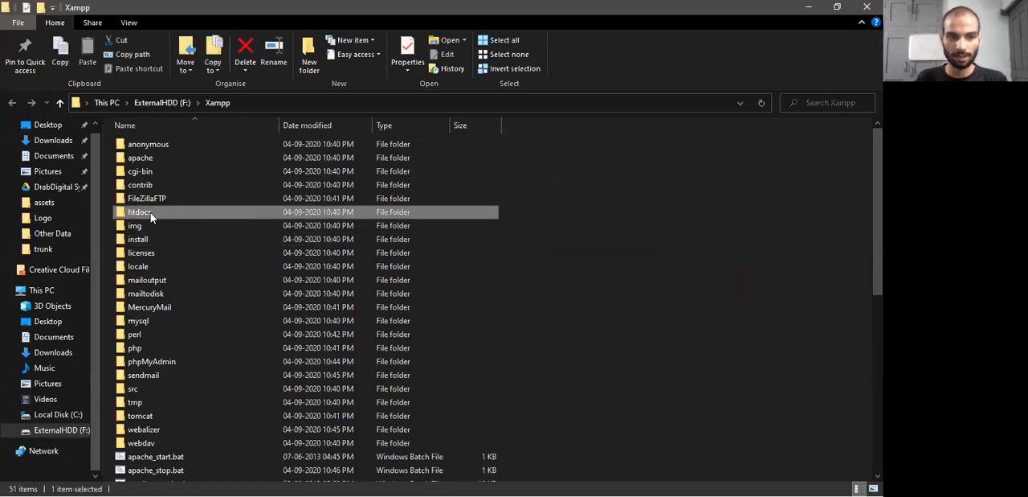
pyautogui.doubleClick(138, 212)
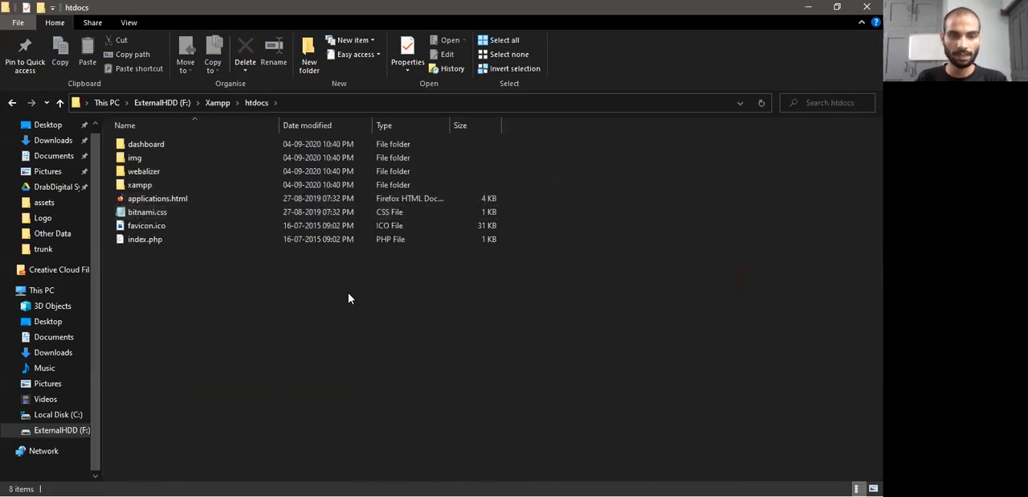
pyautogui.click(329, 102)
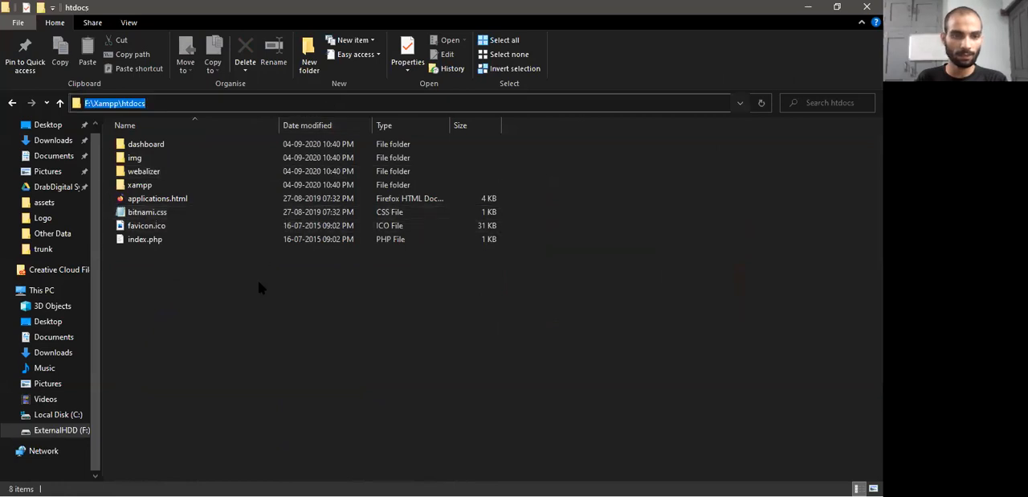
# Delete everything in the htdocs folder except favicon.ico, and minimize the folder window
pyautogui.click(290, 327)
pyautogui.moveTo(290, 327)
pyautogui.mouseDown()
pyautogui.moveTo(150, 233)
pyautogui.moveTo(149, 142)
pyautogui.moveTo(283, 334)
pyautogui.mouseUp()
pyautogui.moveTo(207, 308); pyautogui.dragTo(143, 128)
pyautogui.keyDown('ctrl'); pyautogui.click(149, 227); pyautogui.keyUp('ctrl')
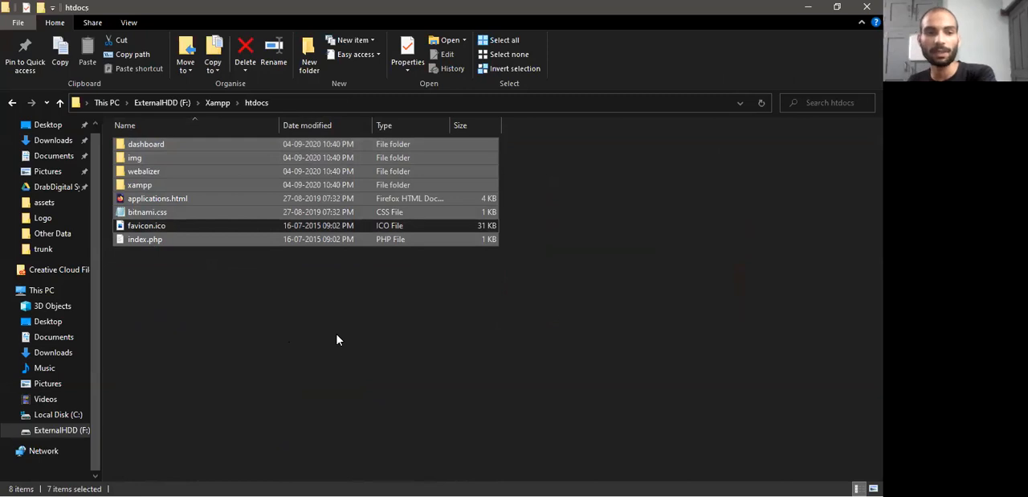
pyautogui.press('Delete')
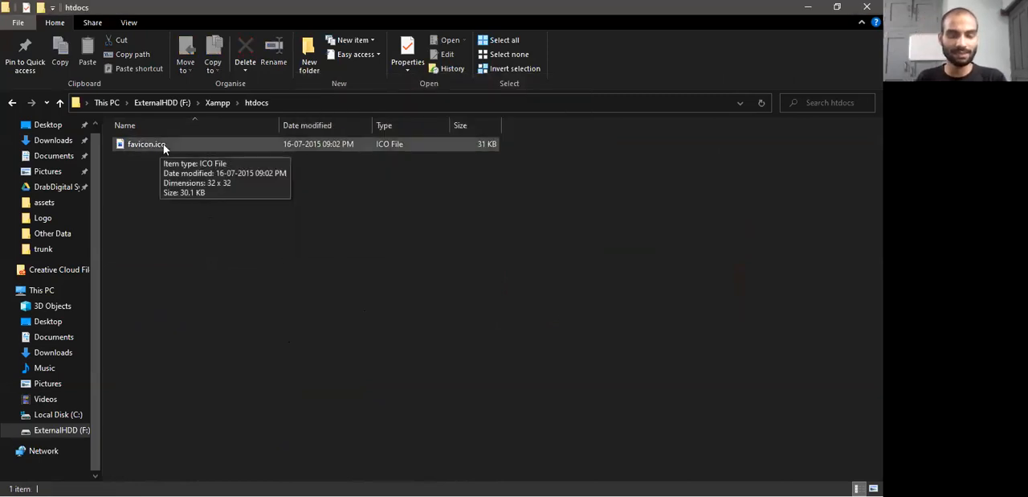
pyautogui.click(808, 6)
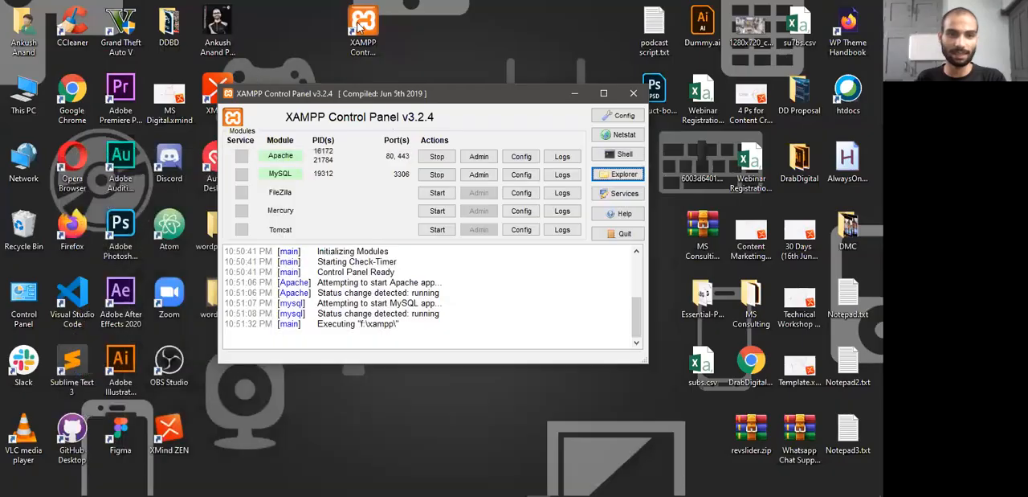
pyautogui.click(363, 26)
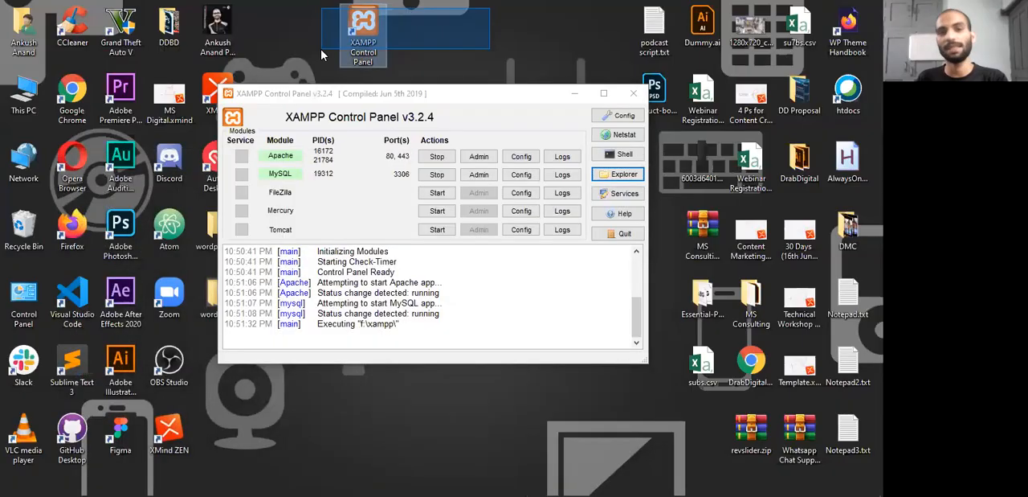
pyautogui.hotkey('alt', 'Tab')
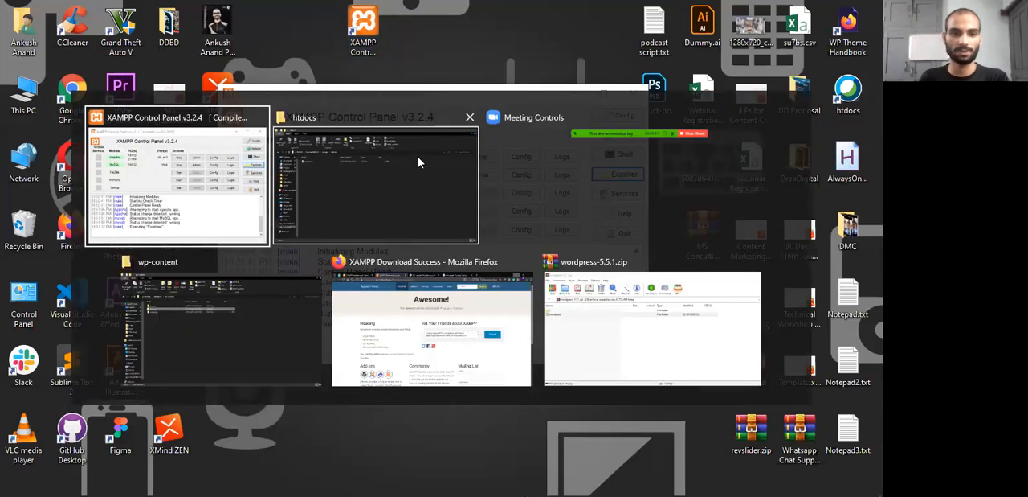
pyautogui.click(354, 218)
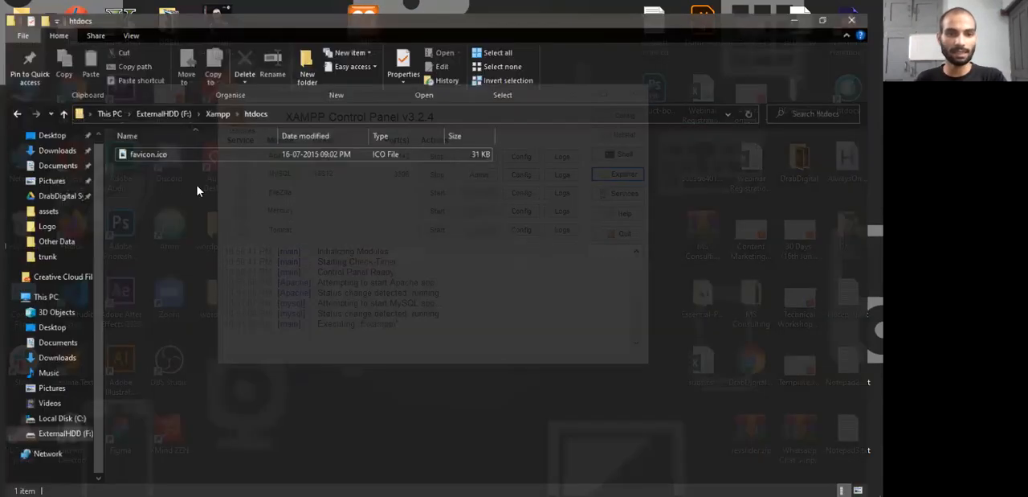
pyautogui.moveTo(172, 194); pyautogui.dragTo(148, 139)
pyautogui.rightClick(144, 144)
pyautogui.click(167, 164)
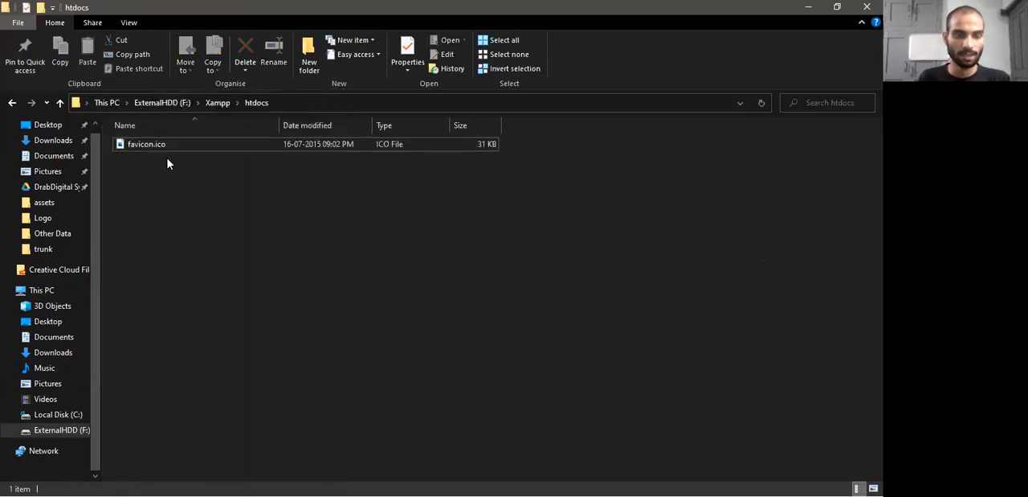
pyautogui.click(808, 6)
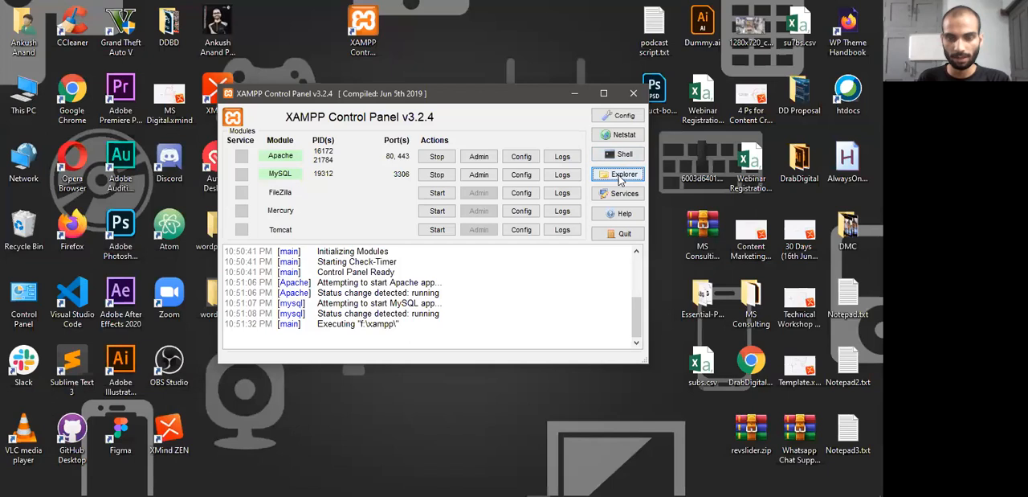
# Create a desktop shortcut to the htdocs folder from the Xampp folder, and minimize the folder window
pyautogui.hotkey('alt', 'Tab')
pyautogui.click(276, 103)
pyautogui.click(237, 209)
pyautogui.rightClick(155, 215)
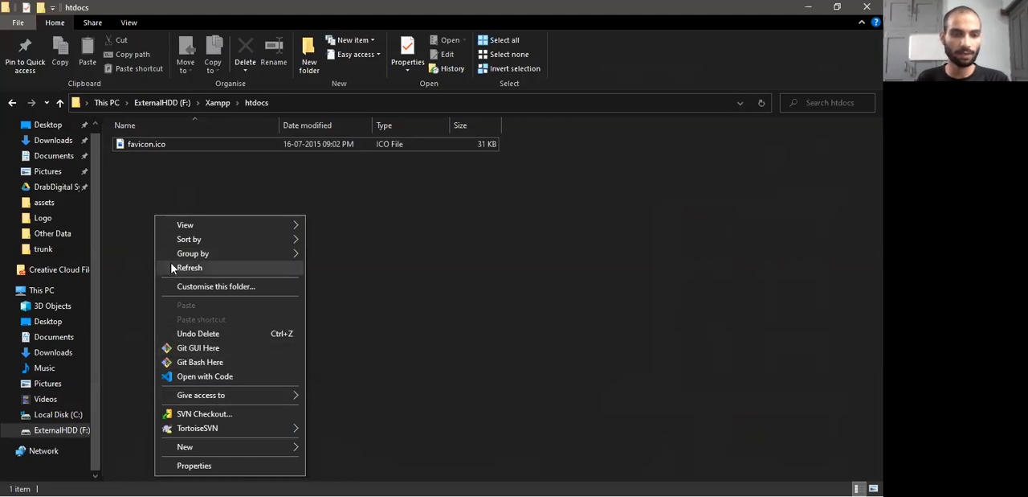
pyautogui.click(122, 267)
pyautogui.click(218, 103)
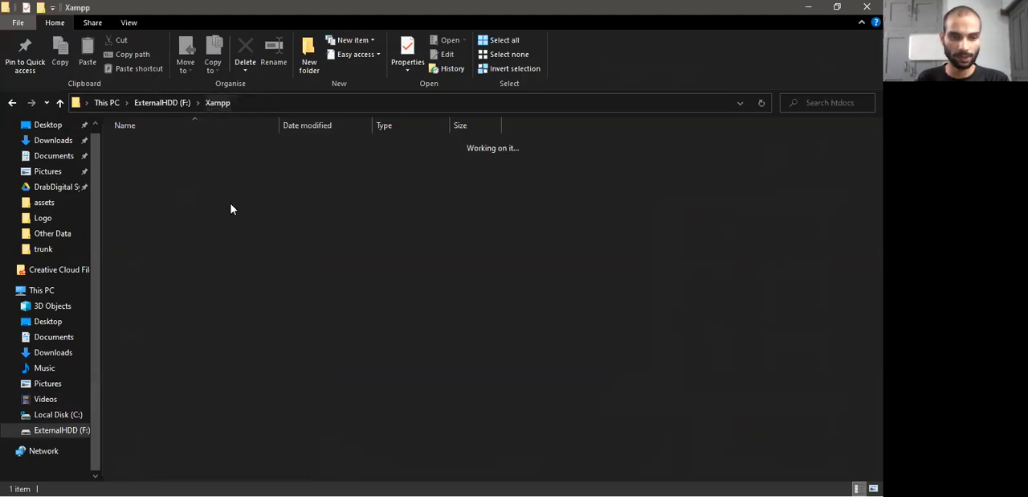
pyautogui.rightClick(147, 212)
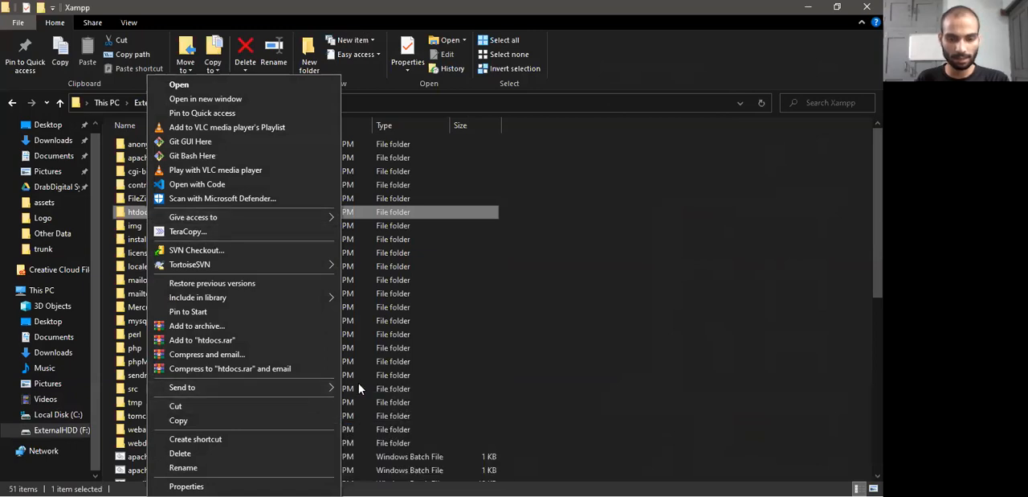
pyautogui.moveTo(321, 387)
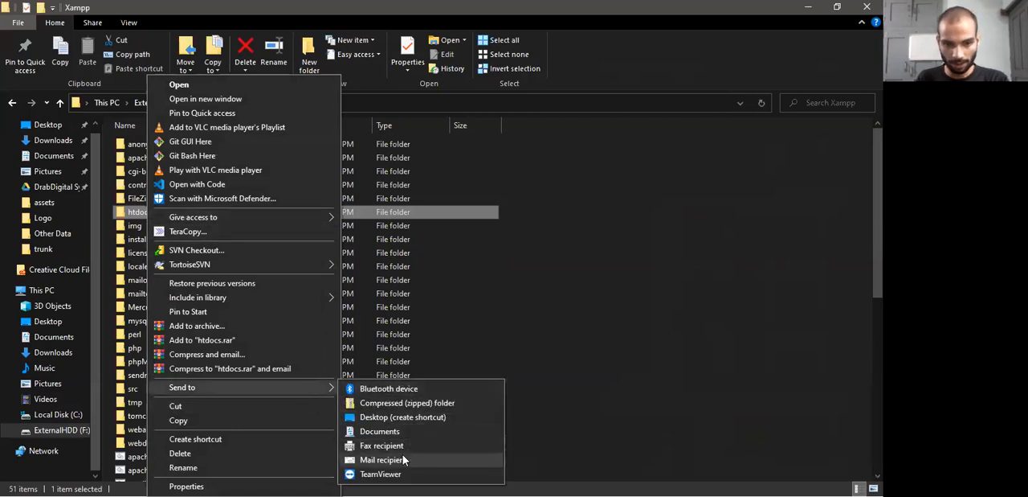
pyautogui.click(393, 422)
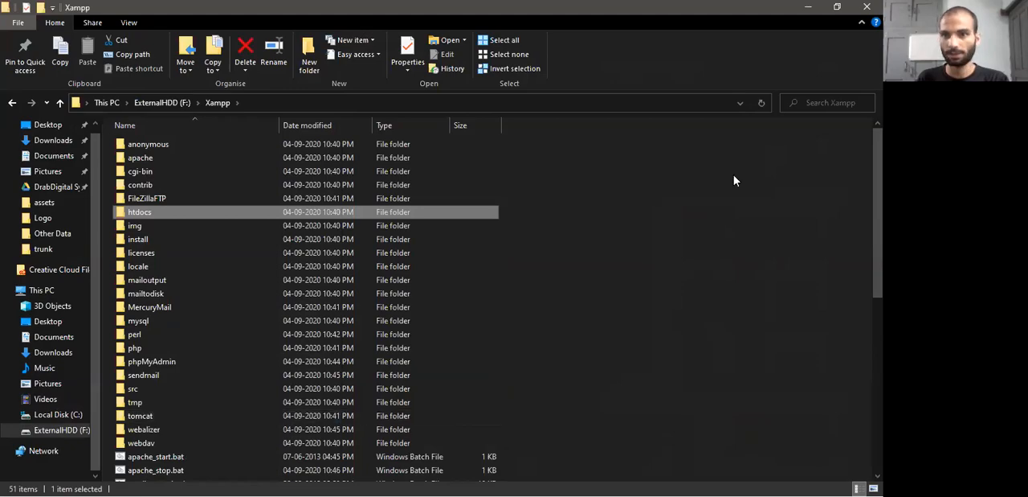
pyautogui.click(808, 7)
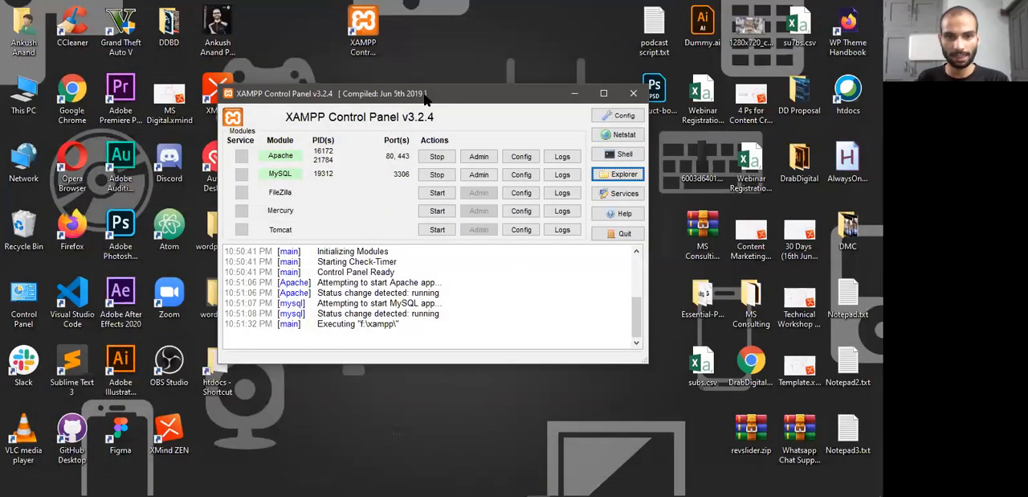
# Place the htdocs shortcut beside the XAMPP Control Panel shortcut on the desktop and rename it htdoc
pyautogui.moveTo(428, 100); pyautogui.dragTo(608, 118)
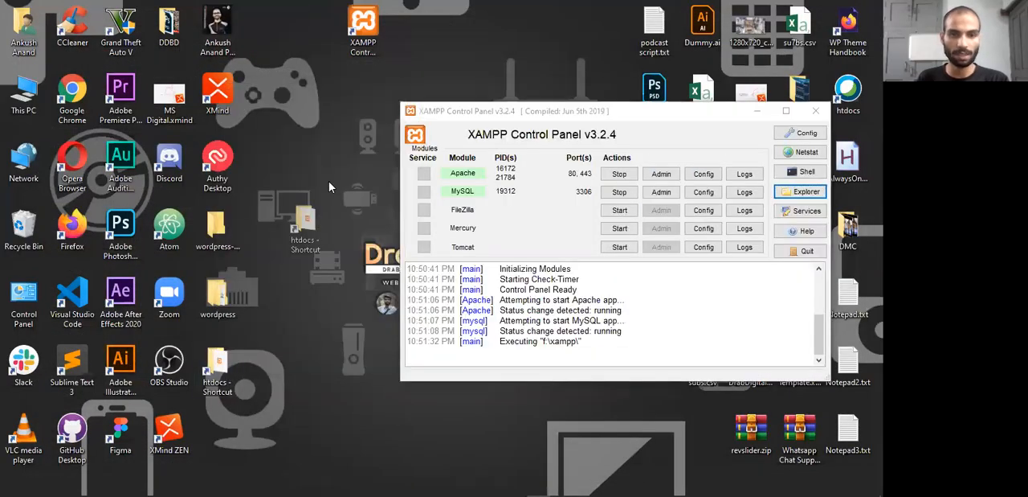
pyautogui.moveTo(304, 218); pyautogui.dragTo(412, 50)
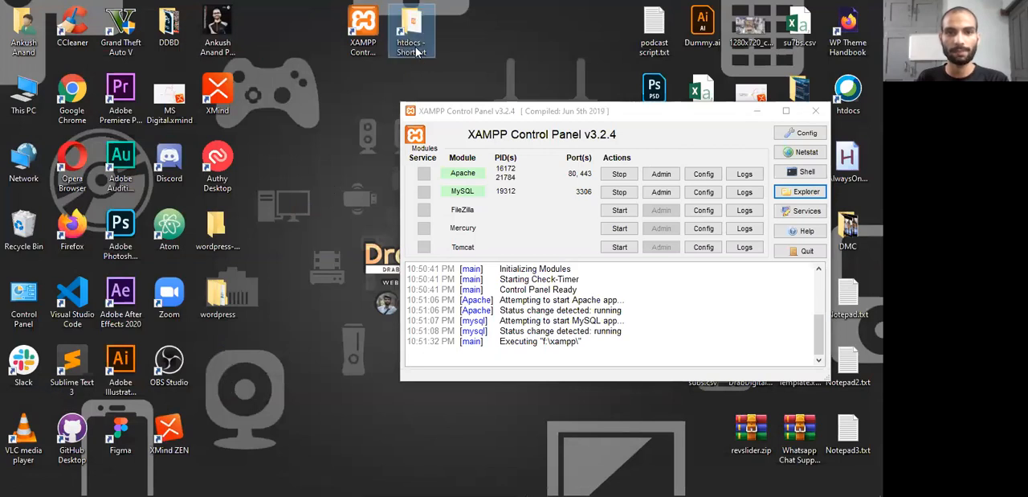
pyautogui.click(417, 49)
pyautogui.hotkey('ctrl', 'a')
pyautogui.write('Ht')
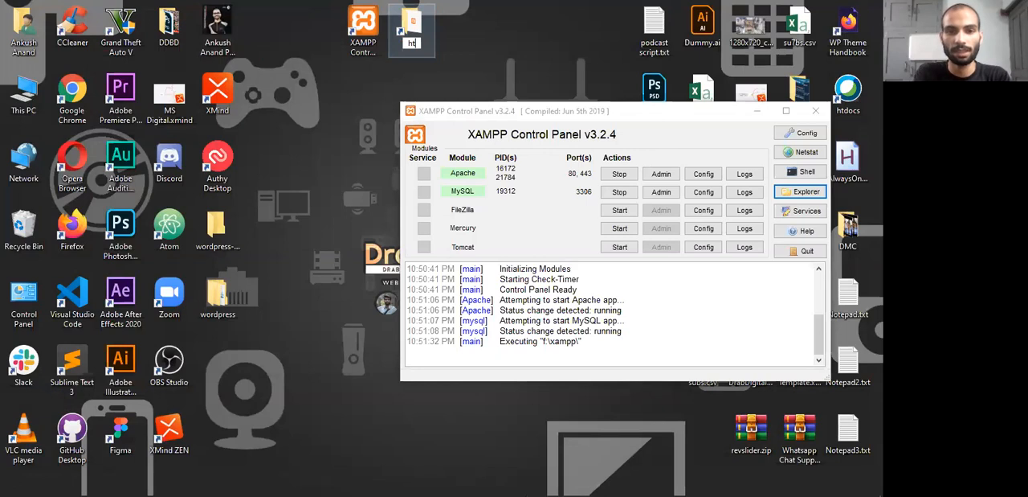
pyautogui.write('doc')
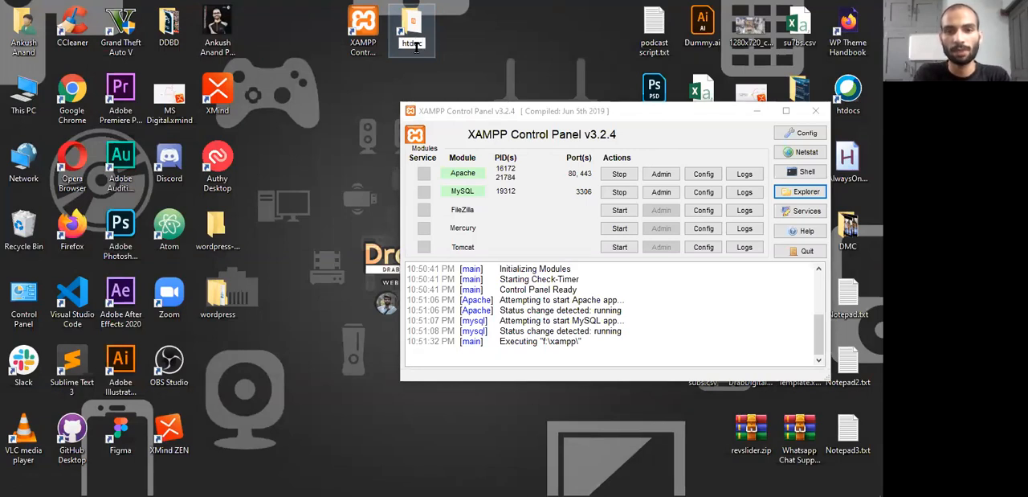
pyautogui.press('Return')
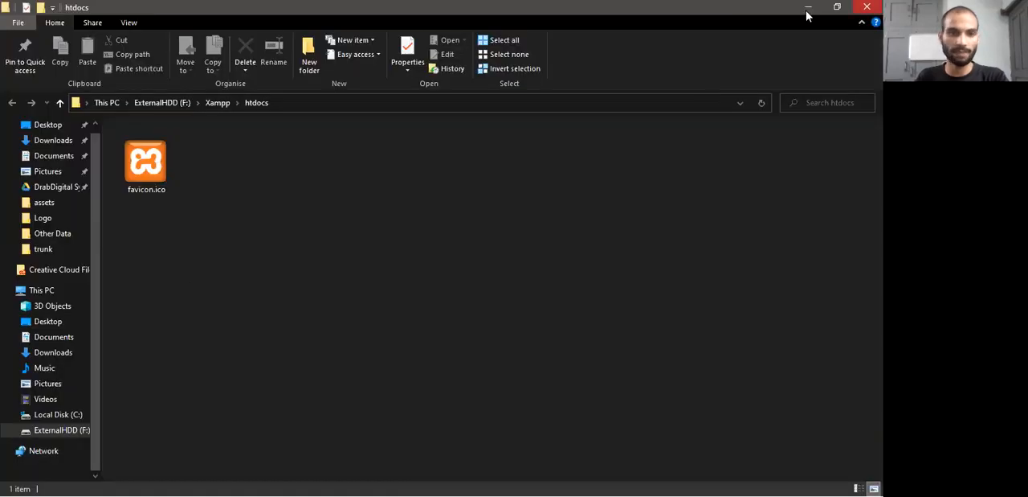
pyautogui.click(807, 10)
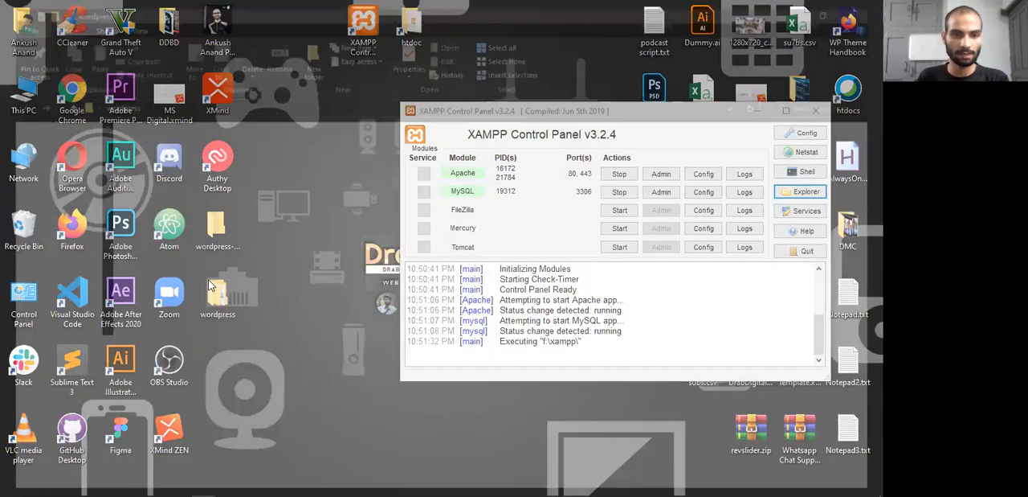
# Copy all files and folders from the inner wordpress folder inside the desktop's wordpress folder
pyautogui.doubleClick(212, 299)
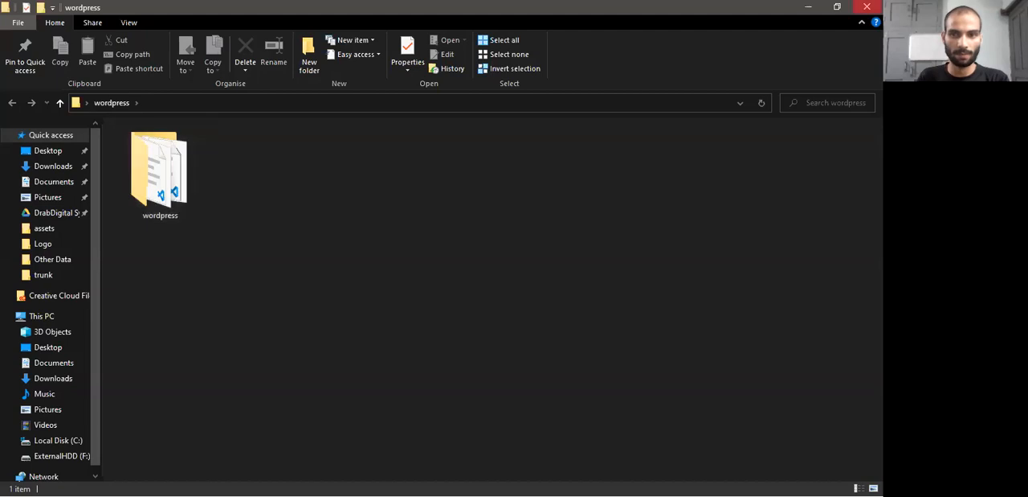
pyautogui.click(867, 6)
pyautogui.doubleClick(225, 285)
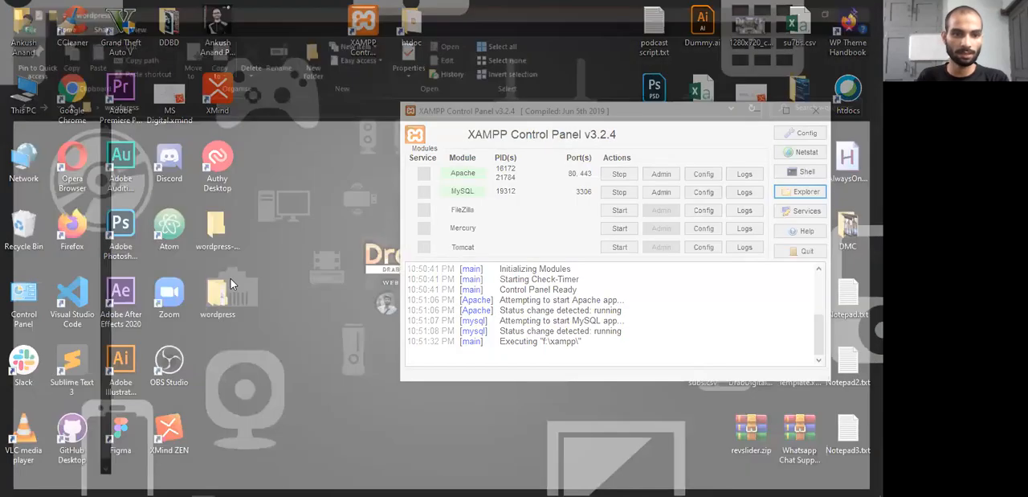
pyautogui.doubleClick(160, 172)
pyautogui.moveTo(147, 428); pyautogui.dragTo(163, 140)
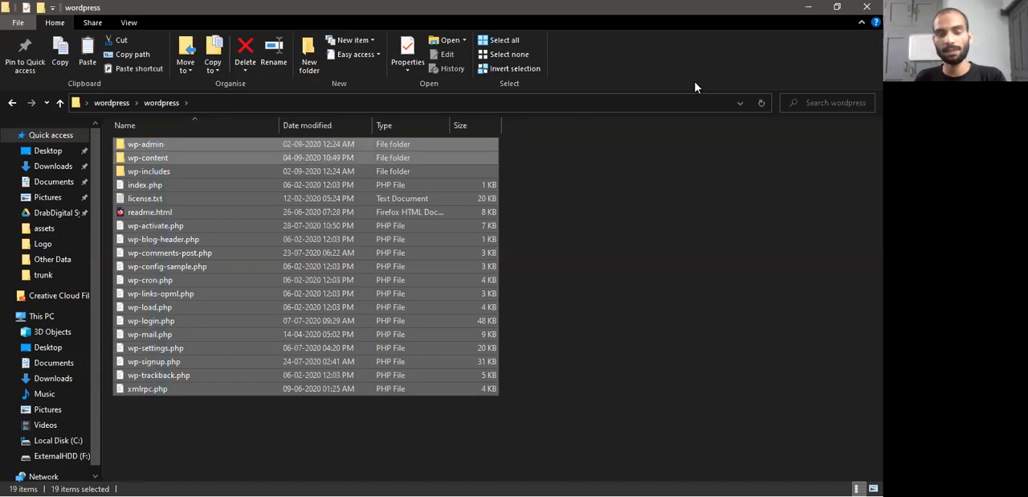
pyautogui.rightClick(325, 201)
pyautogui.click(356, 390)
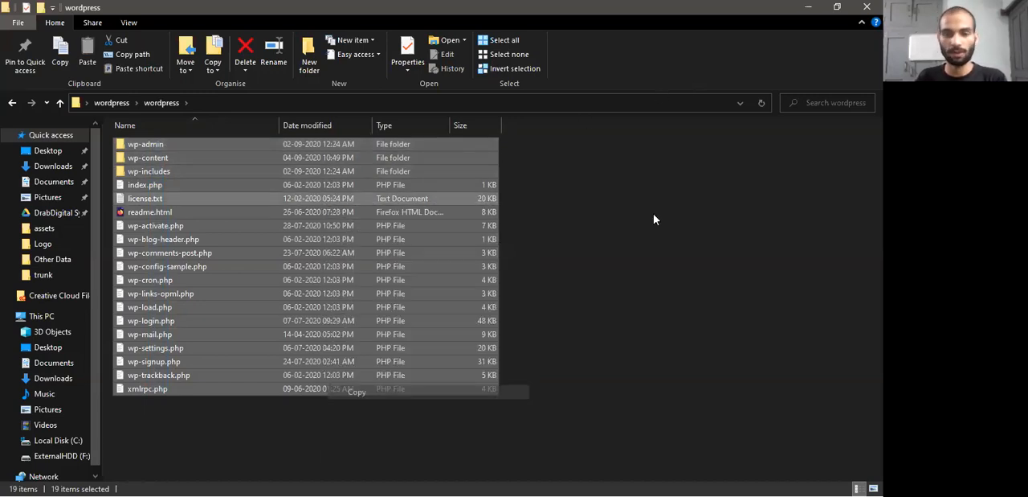
# Paste the copied WordPress files into htdocs through its desktop shortcut, and minimize the folder window
pyautogui.hotkey('alt', 'Tab')
pyautogui.press('Tab')
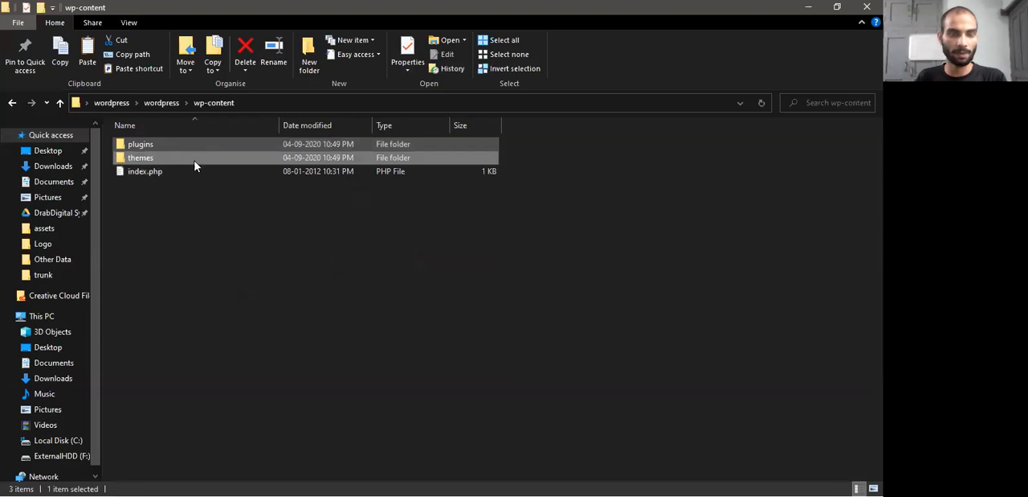
pyautogui.hotkey('alt', 'Tab')
pyautogui.press('Tab')
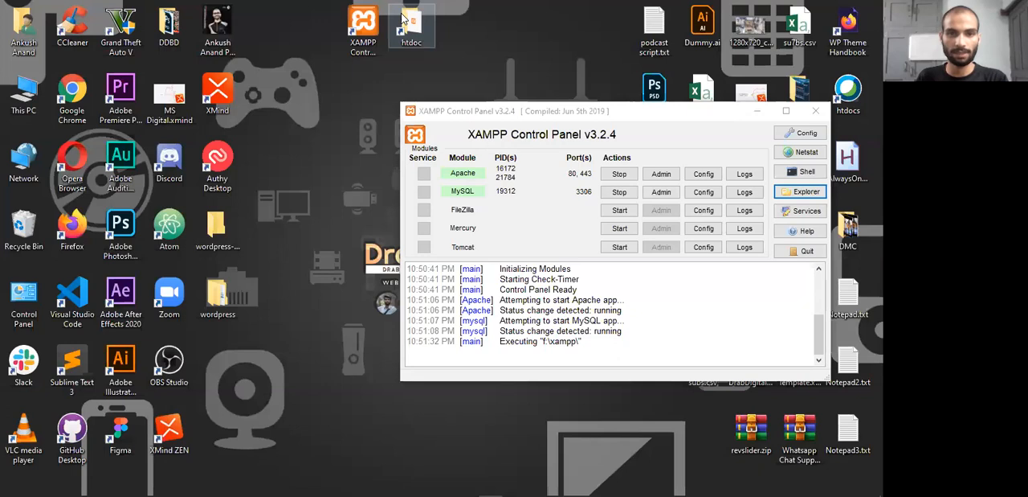
pyautogui.doubleClick(408, 23)
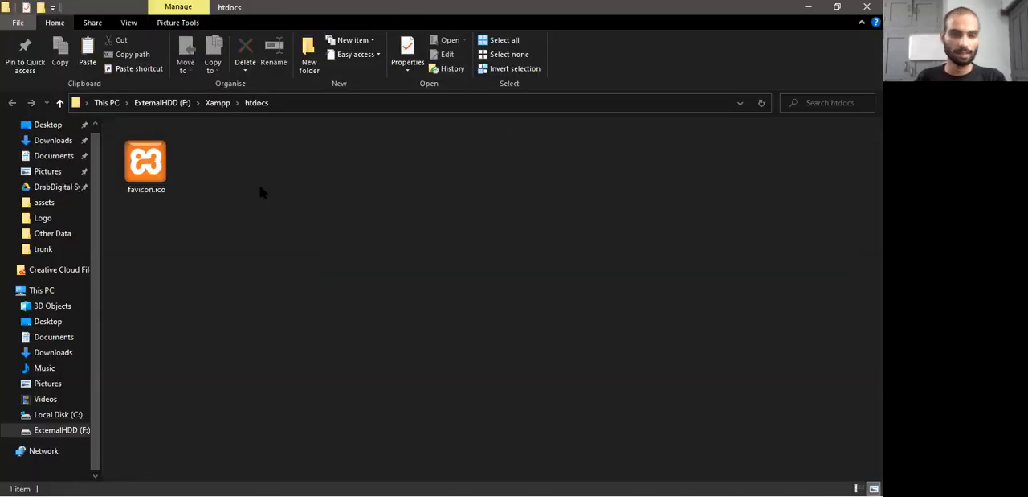
pyautogui.hotkey('ctrl', 'v')
pyautogui.click(290, 228)
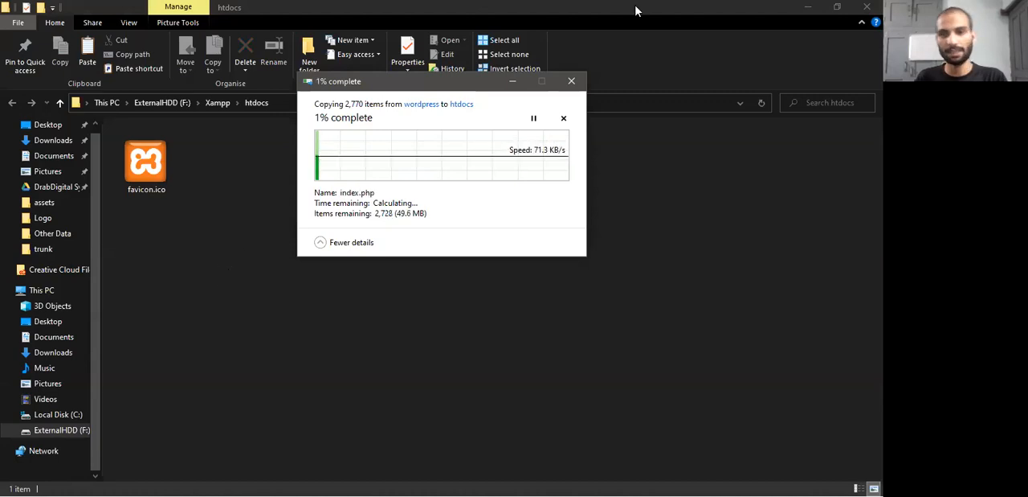
pyautogui.click(808, 8)
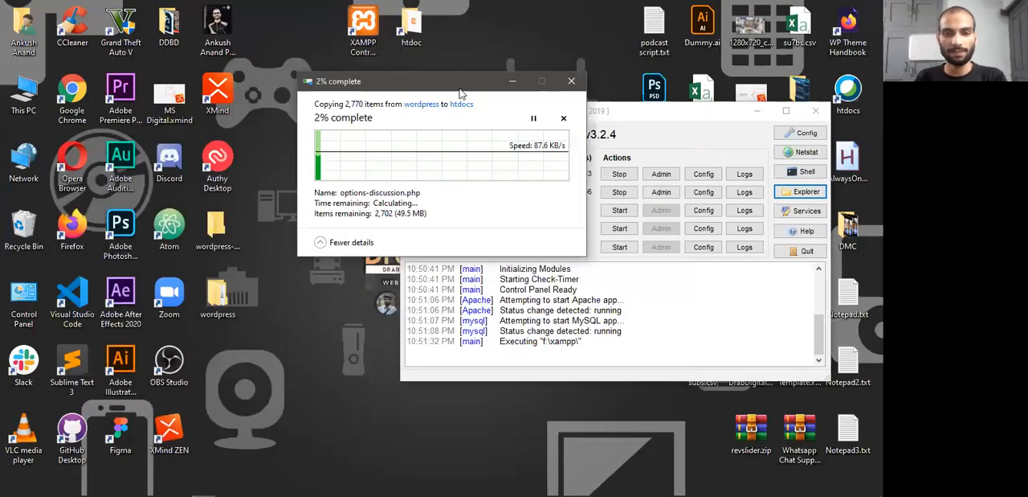
pyautogui.hotkey('alt', 'Tab')
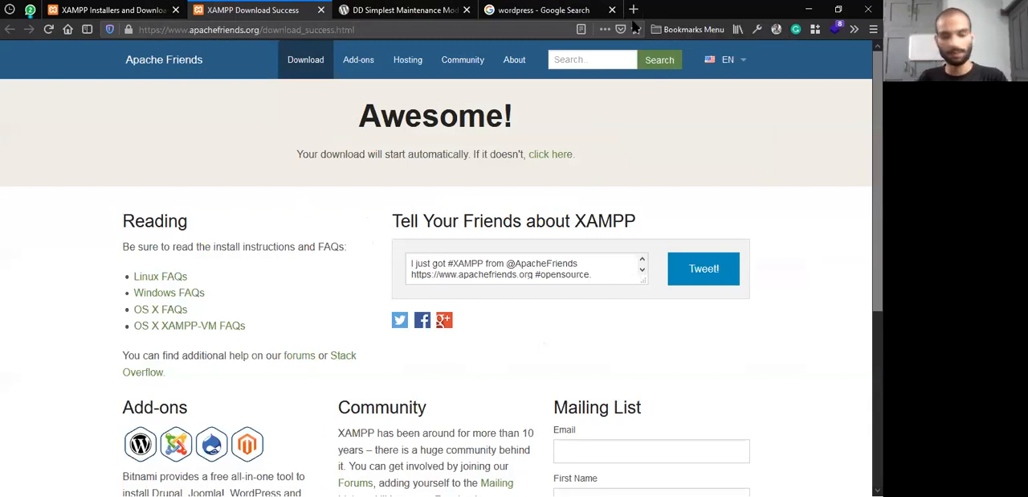
pyautogui.hotkey('alt', 'Tab')
pyautogui.click(592, 160)
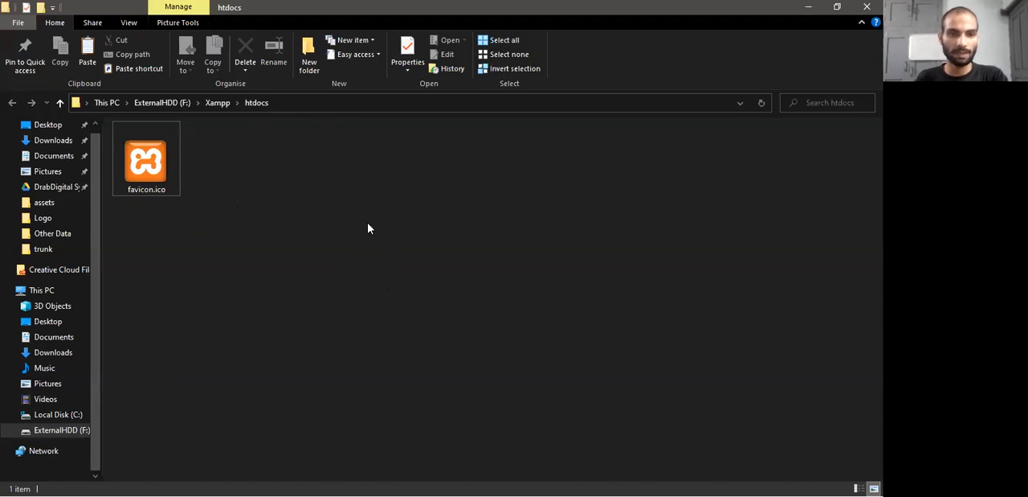
pyautogui.hotkey('ctrl', 'v')
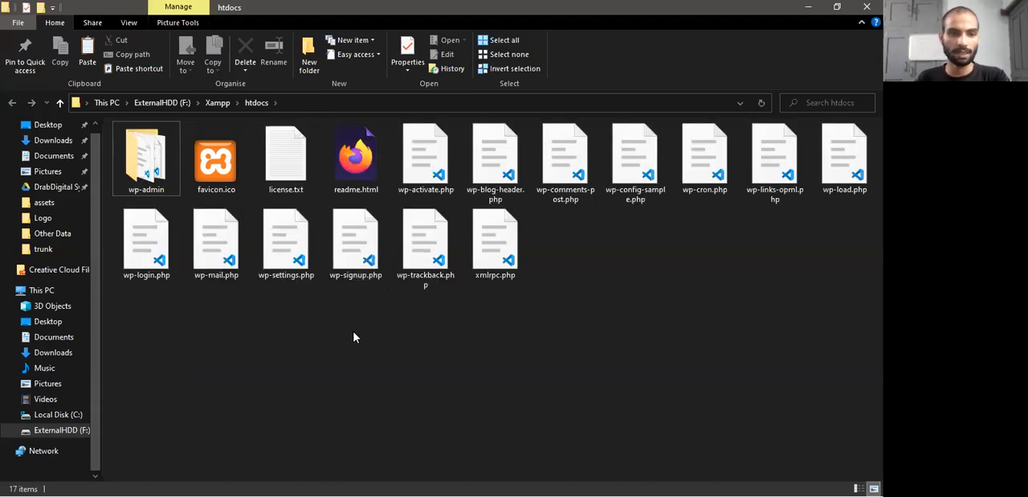
# Switch to Firefox and load localhost in a new tab
pyautogui.hotkey('alt', 'Tab')
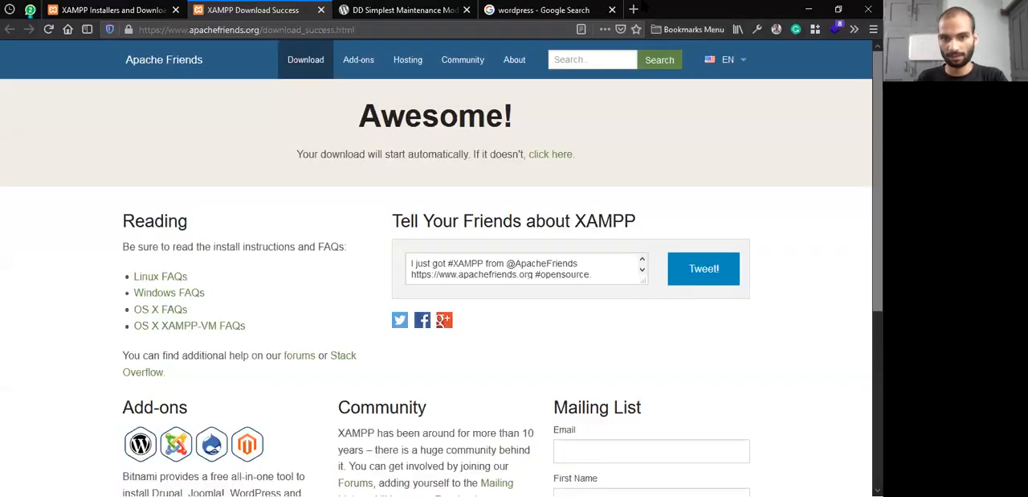
pyautogui.click(639, 8)
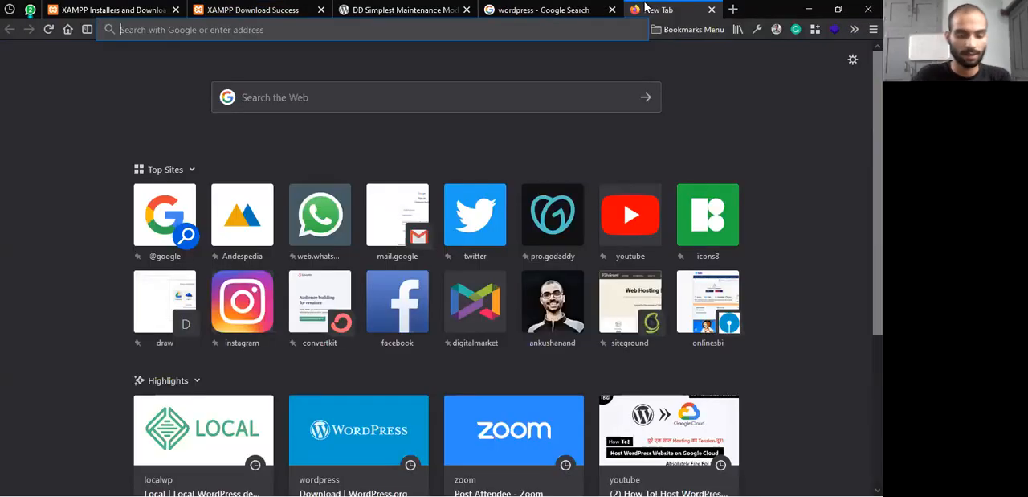
pyautogui.hotkey('alt', 'Tab')
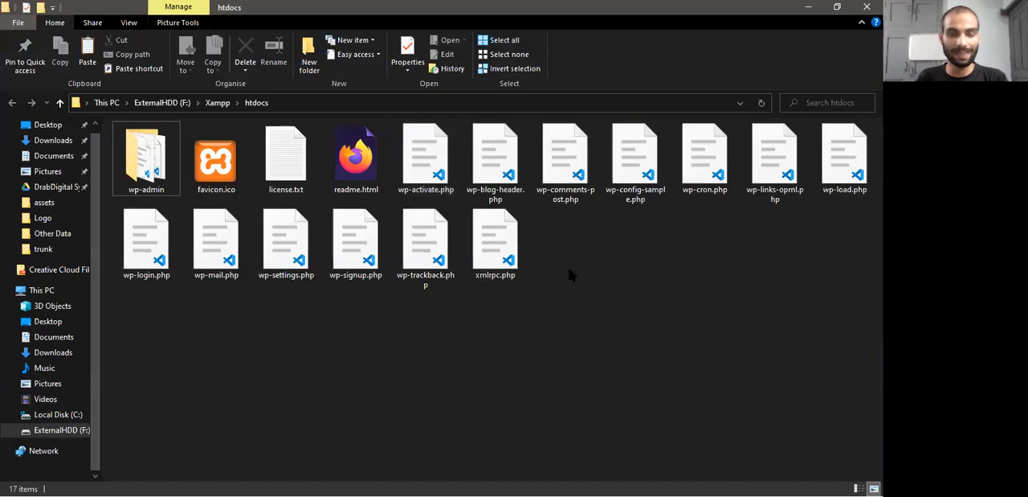
pyautogui.hotkey('alt', 'Tab')
pyautogui.write('localhost')
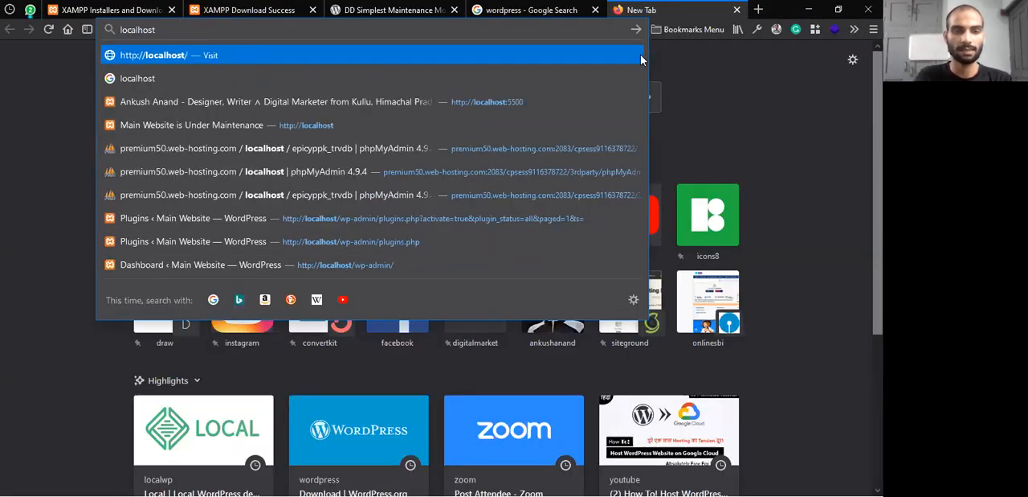
pyautogui.moveTo(207, 30); pyautogui.dragTo(103, 46)
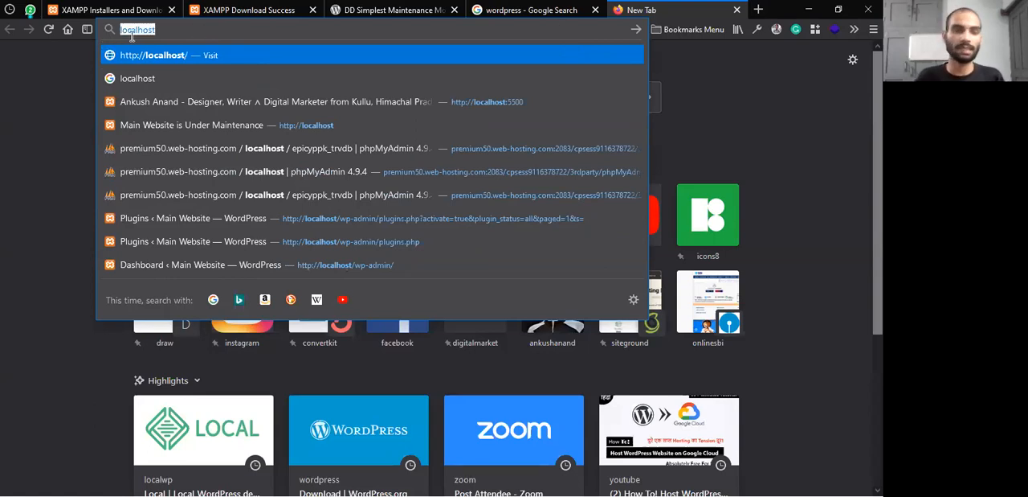
pyautogui.press('Right')
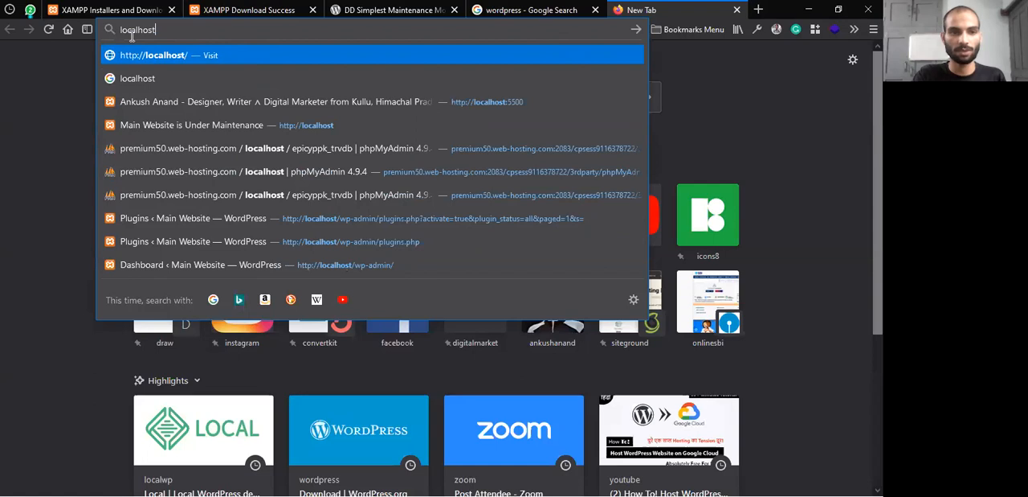
pyautogui.press('Return')
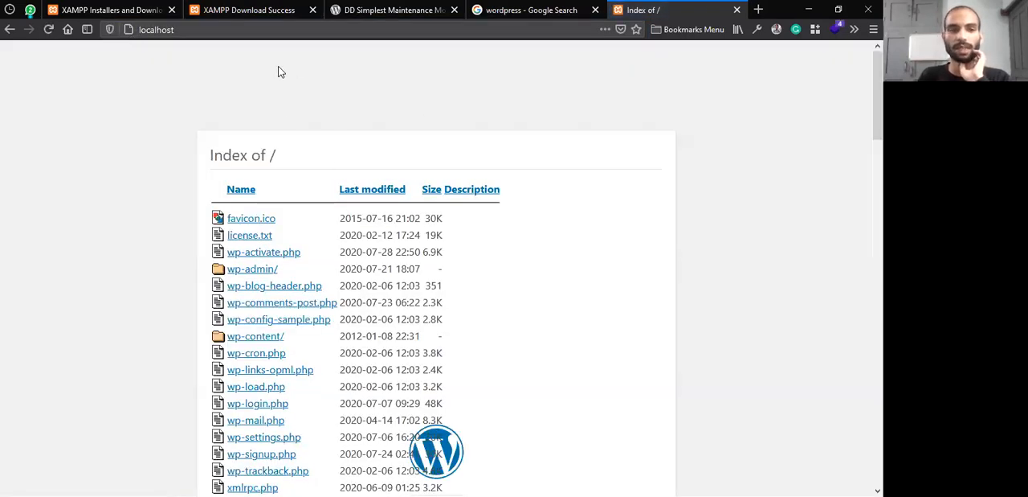
# Look through the WordPress readme on the localhost index page and check the progress of the file copy to htdocs
pyautogui.scroll(-2, 276, 158)
pyautogui.scroll(-10, 275, 158)
pyautogui.scroll(8, 289, 149)
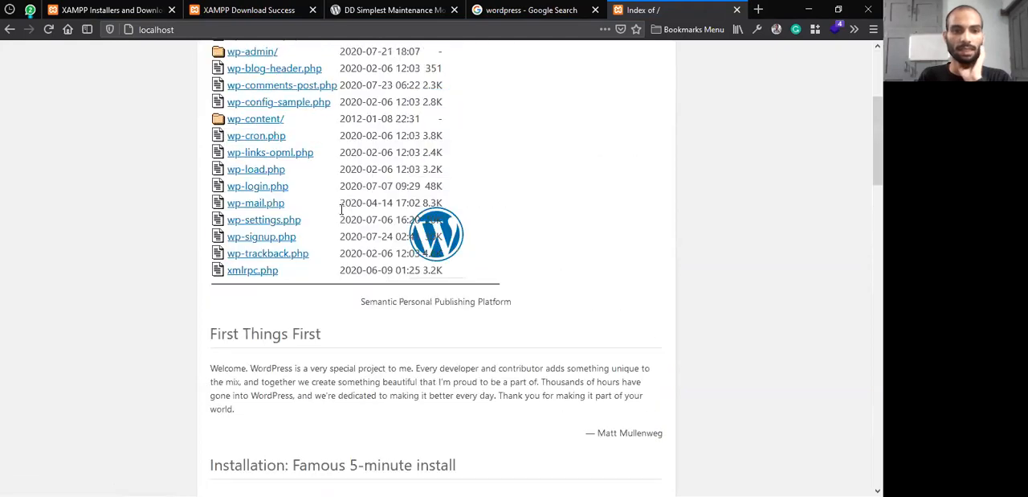
pyautogui.scroll(-12, 306, 182)
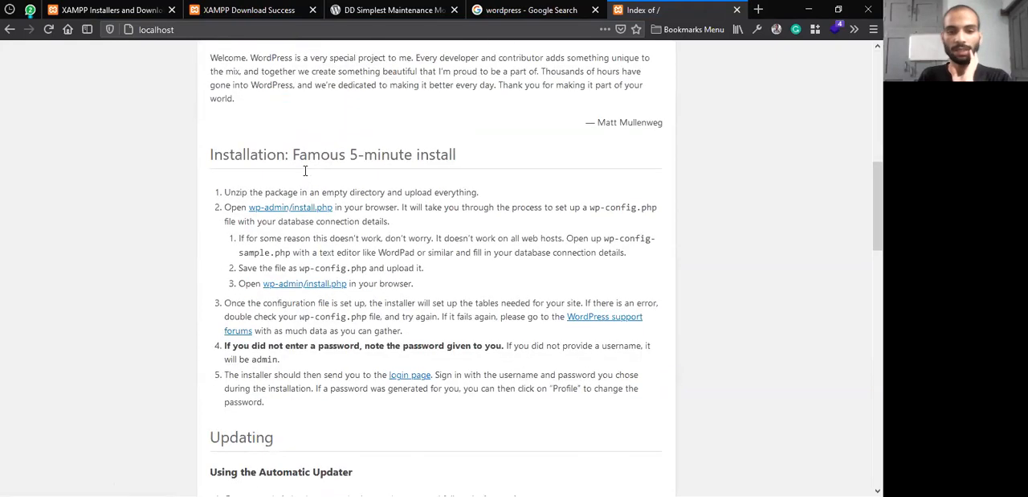
pyautogui.scroll(-5, 307, 182)
pyautogui.scroll(15, 273, 202)
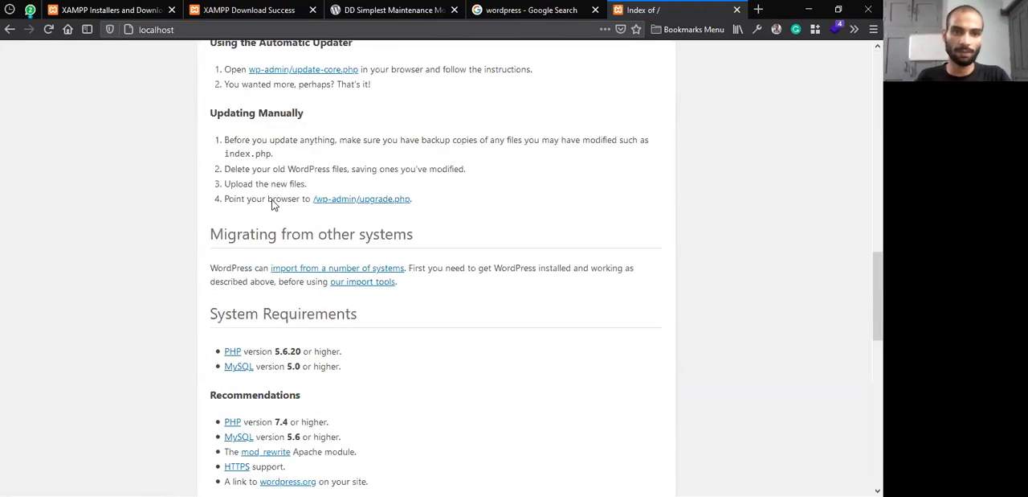
pyautogui.scroll(4, 202, 145)
pyautogui.hotkey('alt', 'Tab')
pyautogui.hotkey('alt', 'Tab')
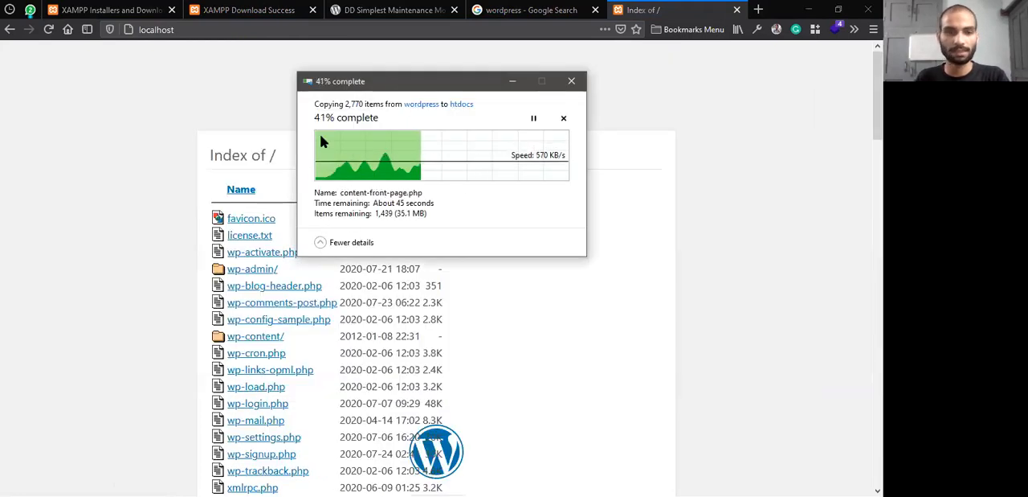
pyautogui.click(173, 94)
pyautogui.moveTo(184, 31); pyautogui.dragTo(151, 26)
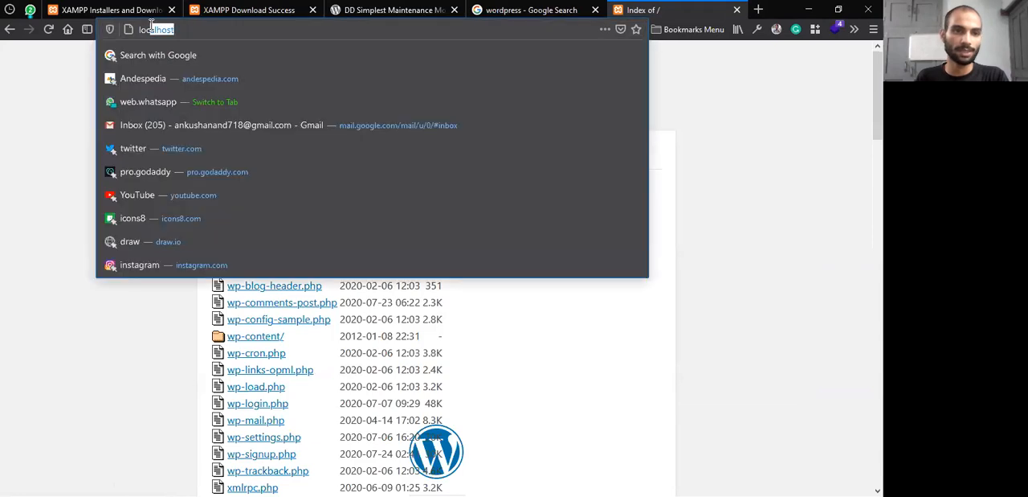
pyautogui.click(200, 32)
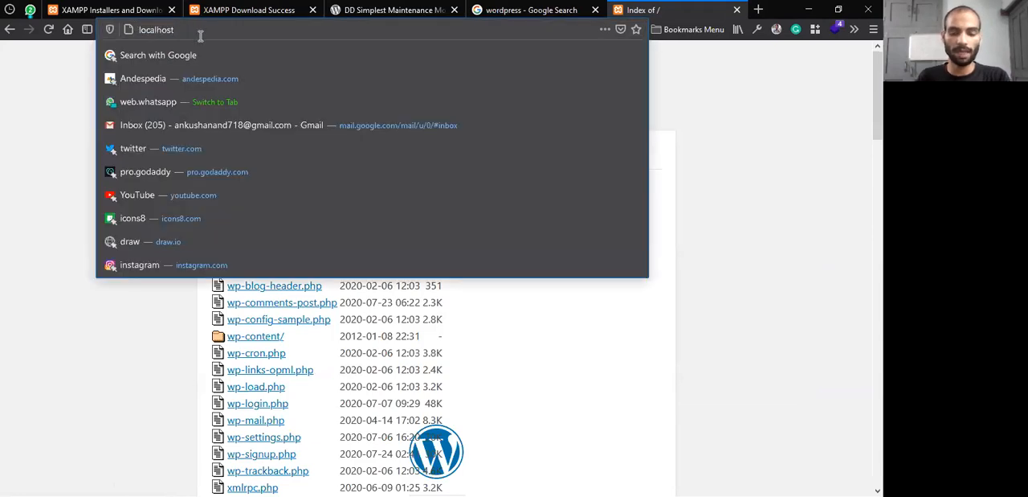
pyautogui.write('/')
pyautogui.press('BackSpace')
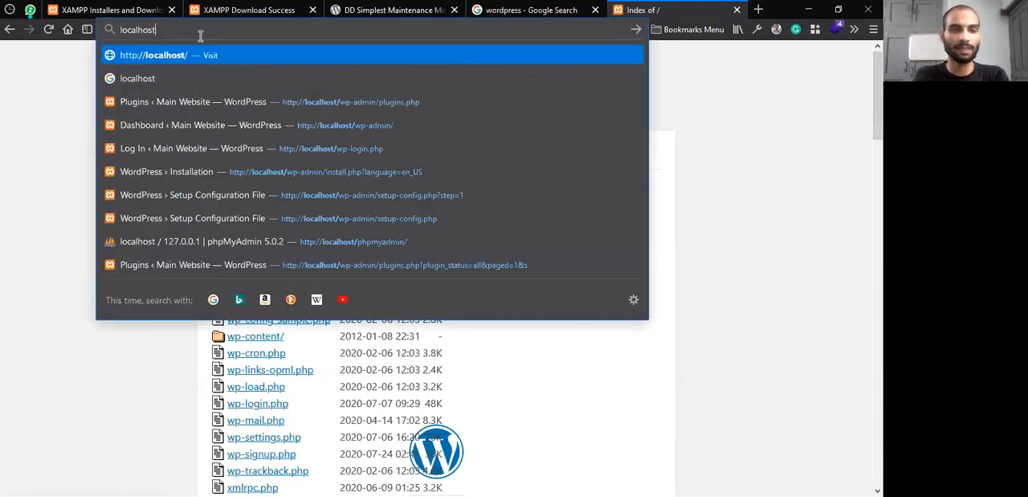
pyautogui.write('/wp')
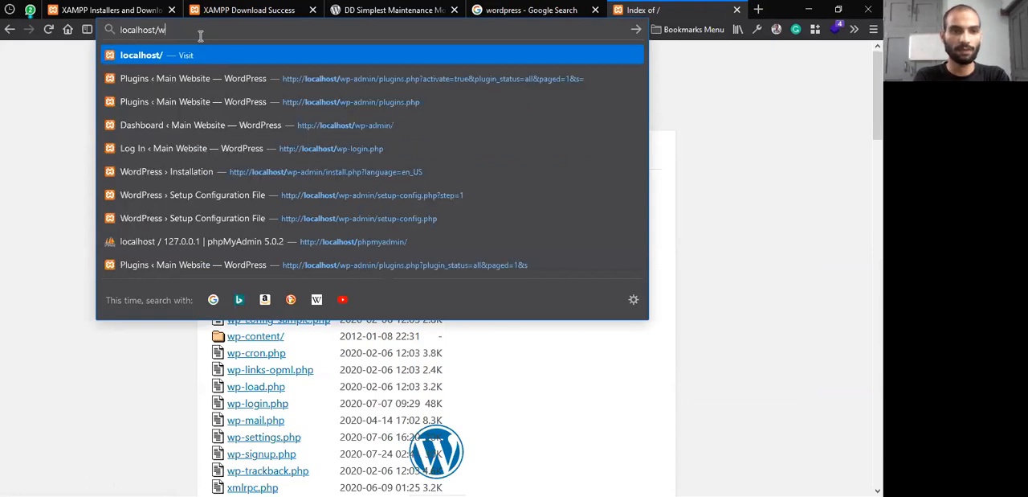
pyautogui.press('Right')
pyautogui.press('BackSpace')
pyautogui.press('BackSpace')
pyautogui.press('BackSpace')
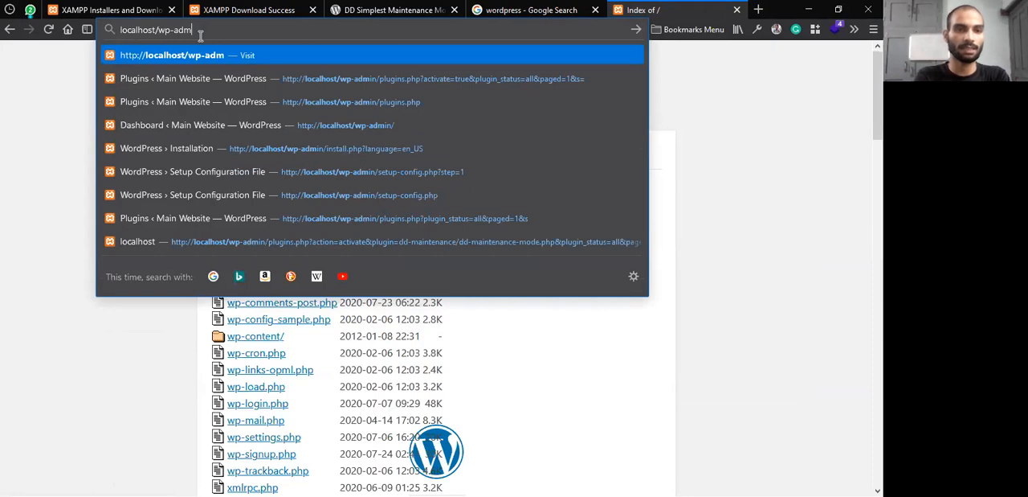
pyautogui.press('BackSpace')
pyautogui.press('BackSpace')
pyautogui.press('BackSpace')
pyautogui.press('BackSpace')
pyautogui.press('BackSpace')
pyautogui.press('BackSpace')
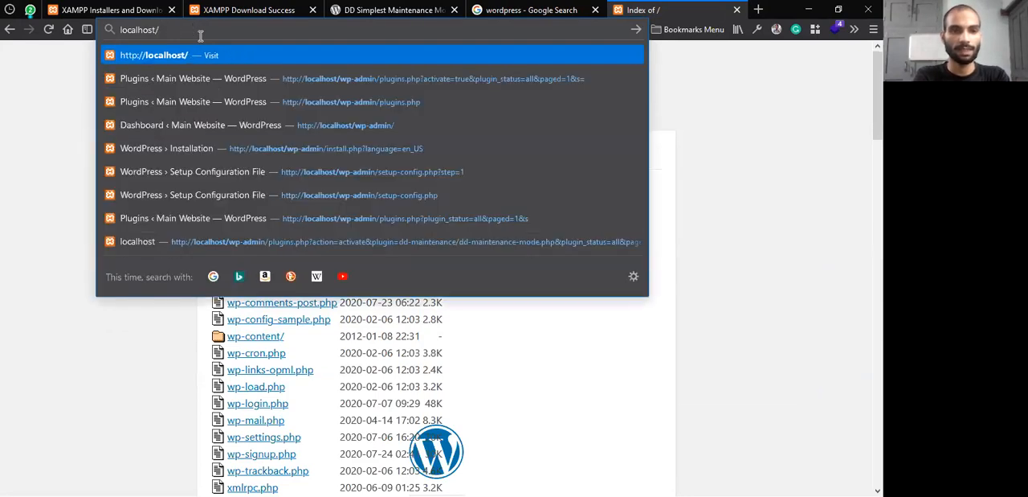
pyautogui.write('blog')
pyautogui.press('BackSpace')
pyautogui.press('BackSpace')
pyautogui.press('BackSpace')
pyautogui.press('BackSpace')
pyautogui.write('content')
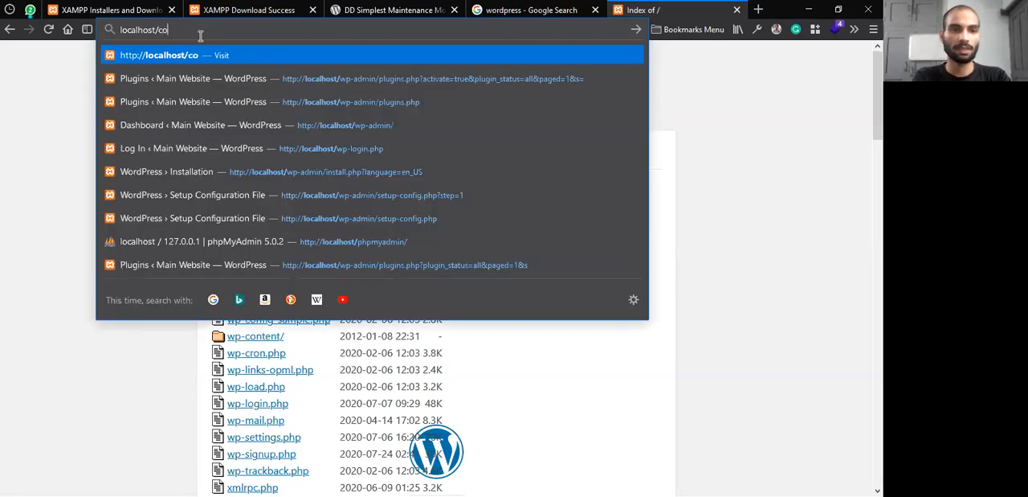
pyautogui.press('BackSpace')
pyautogui.press('BackSpace')
pyautogui.press('BackSpace')
pyautogui.press('BackSpace')
pyautogui.press('BackSpace')
pyautogui.press('BackSpace')
pyautogui.press('BackSpace')
pyautogui.press('BackSpace')
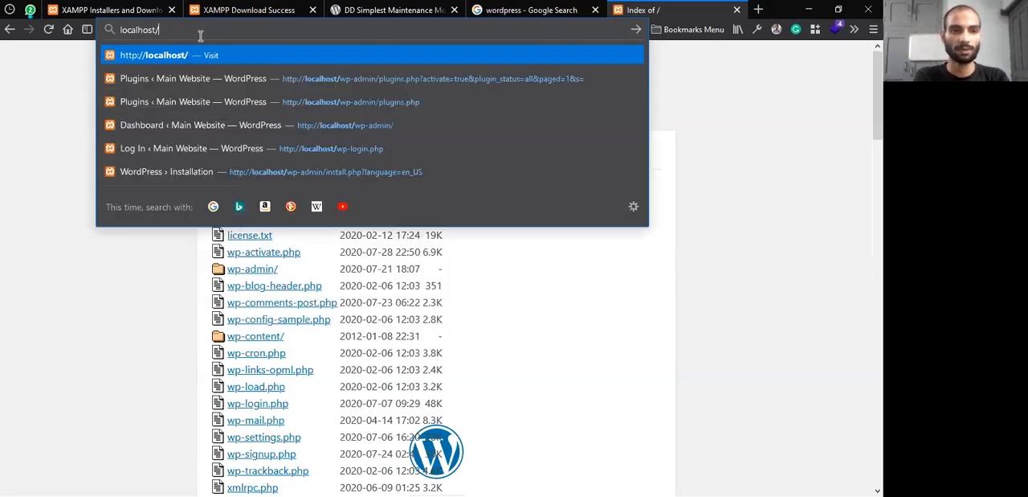
pyautogui.press('Return')
# Check the copy progress in the htdocs window, go up to the Xampp folder to locate htdocs, and close the window
pyautogui.hotkey('alt', 'Tab')
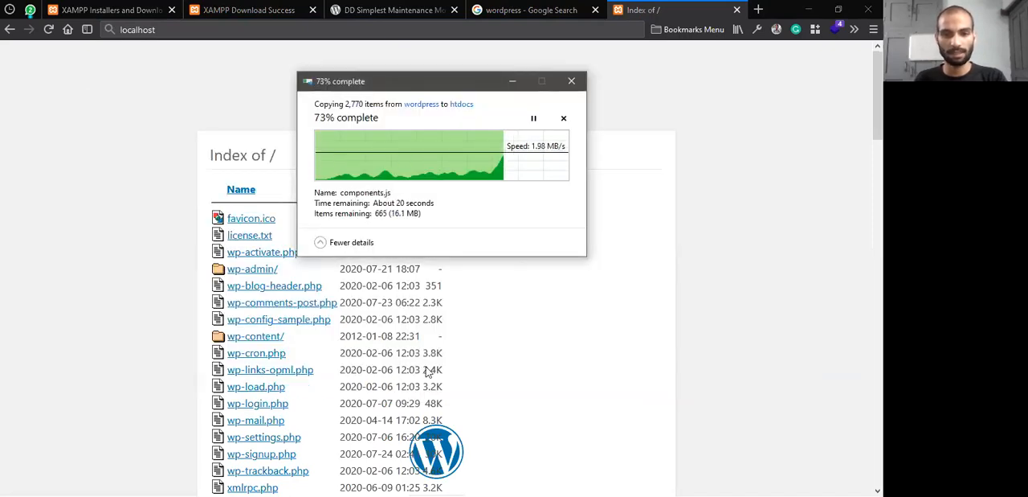
pyautogui.hotkey('alt', 'Tab')
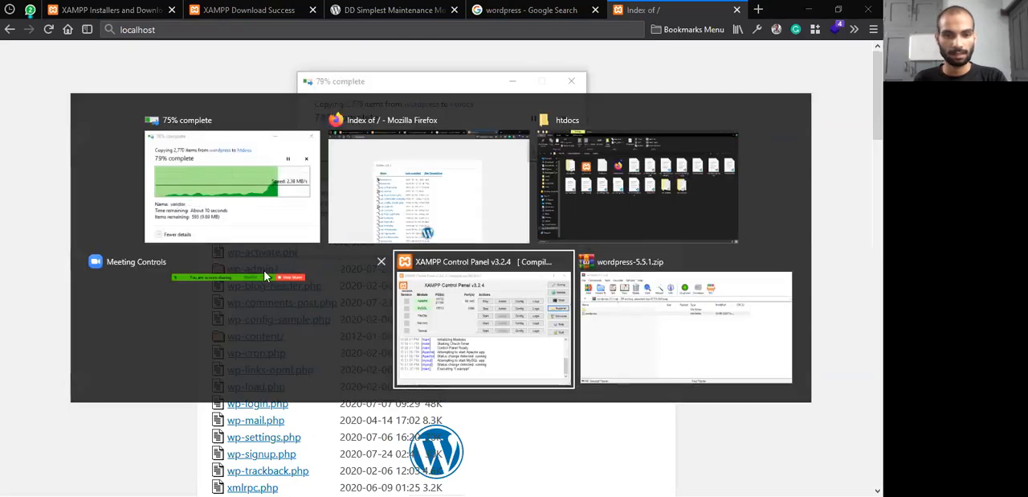
pyautogui.click(235, 280)
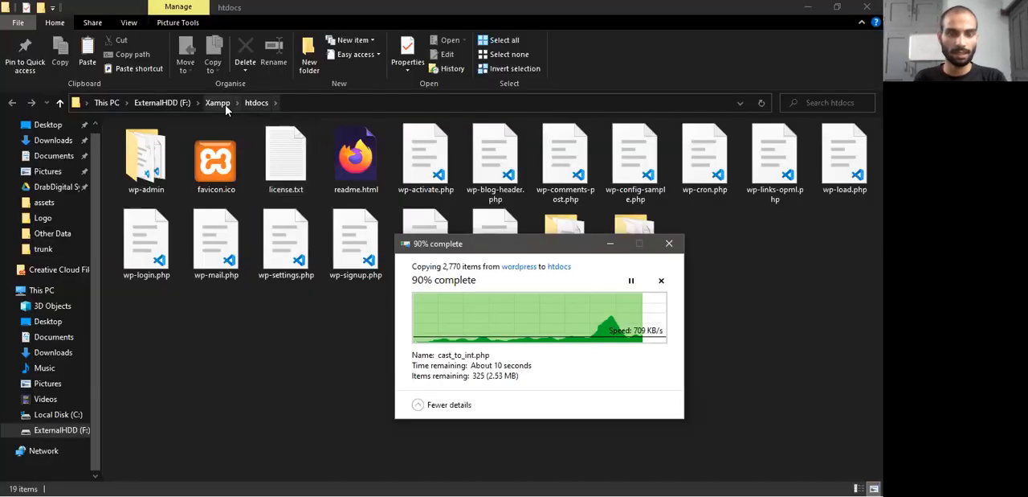
pyautogui.click(215, 102)
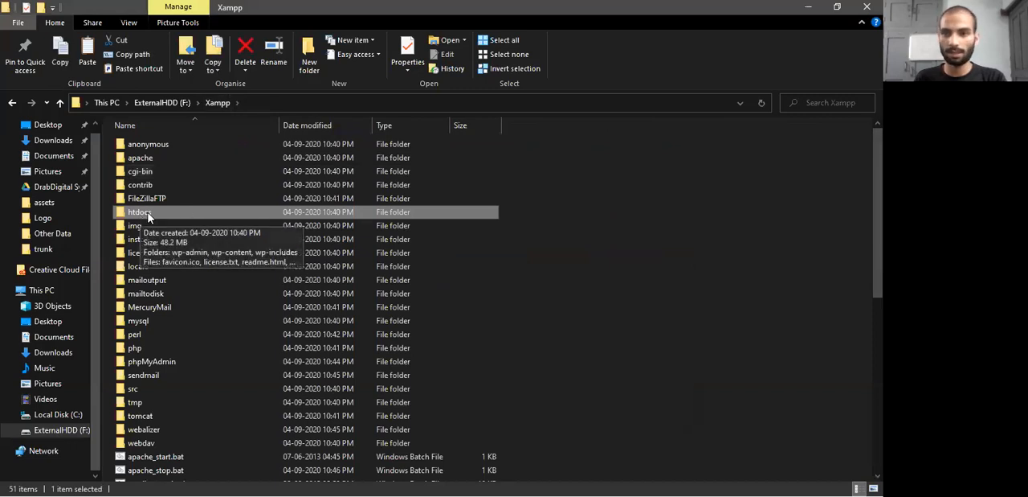
pyautogui.click(866, 7)
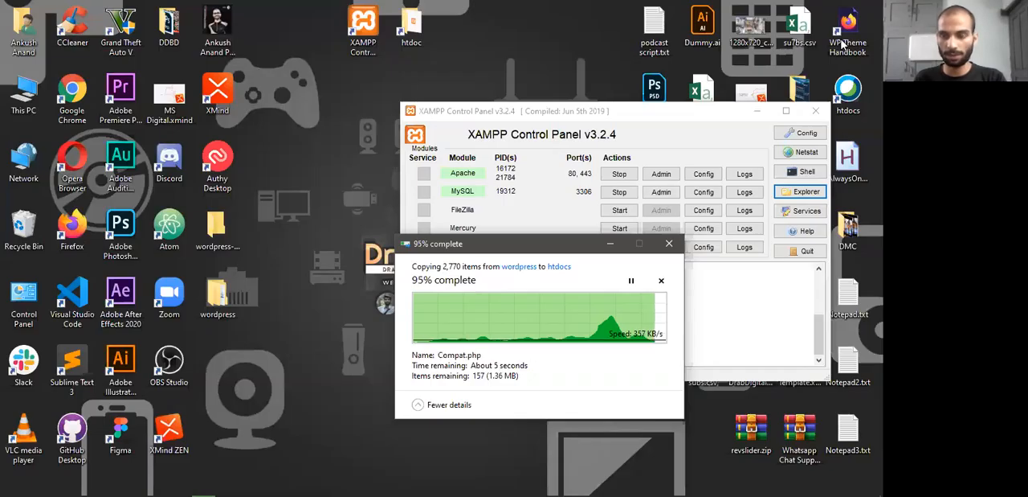
pyautogui.moveTo(540, 243); pyautogui.dragTo(308, 194)
# Open the Xampp installation folder from the XAMPP Control Panel and maximize its window
pyautogui.click(805, 197)
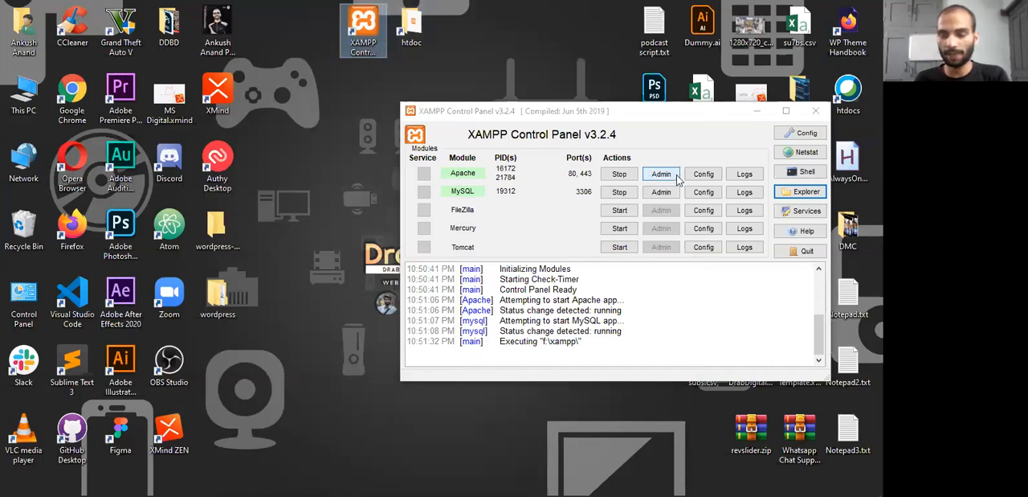
pyautogui.click(797, 197)
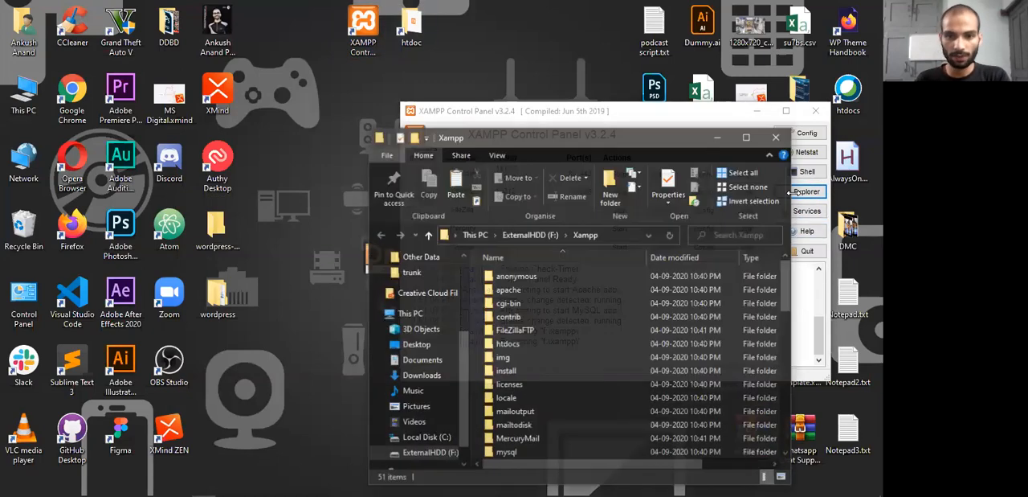
pyautogui.doubleClick(572, 145)
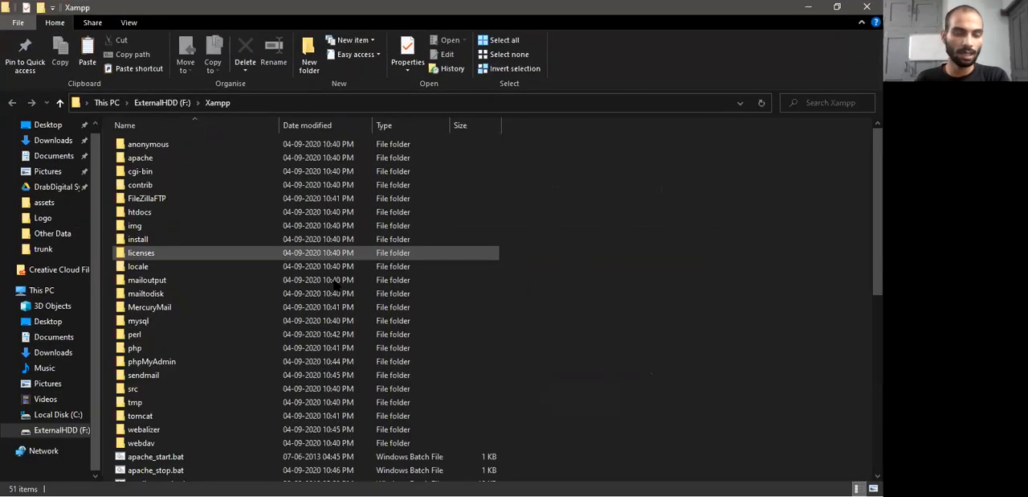
pyautogui.scroll(-5, 305, 269)
pyautogui.scroll(5, 304, 268)
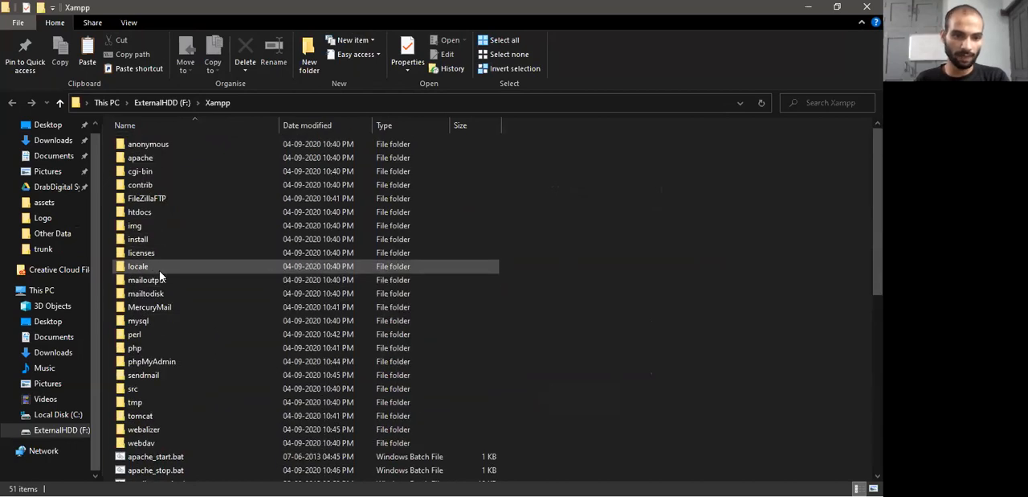
# Enlarge the icons in the Xampp folder and open htdocs to inspect its contents and full path
pyautogui.click(135, 214)
pyautogui.hotkey('ctrl', 'shift', '4')
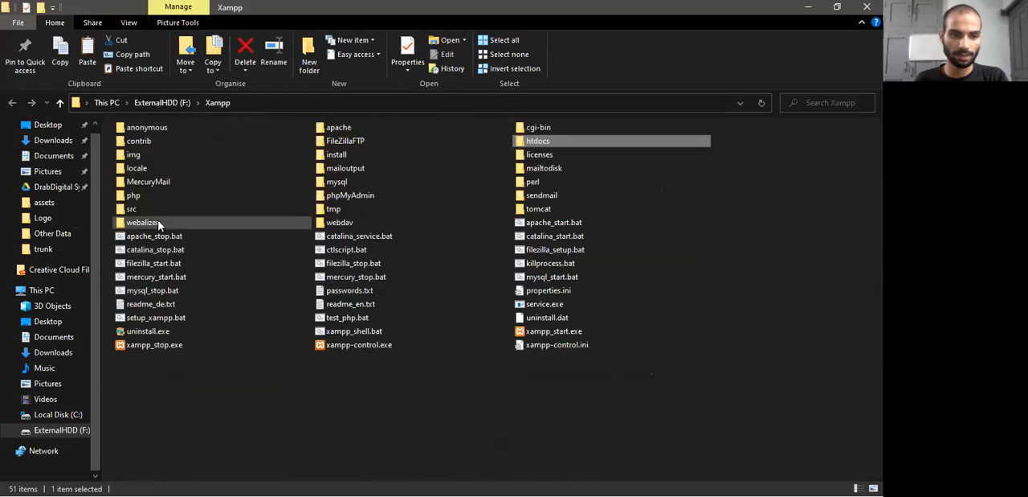
pyautogui.scroll(4, 551, 168)
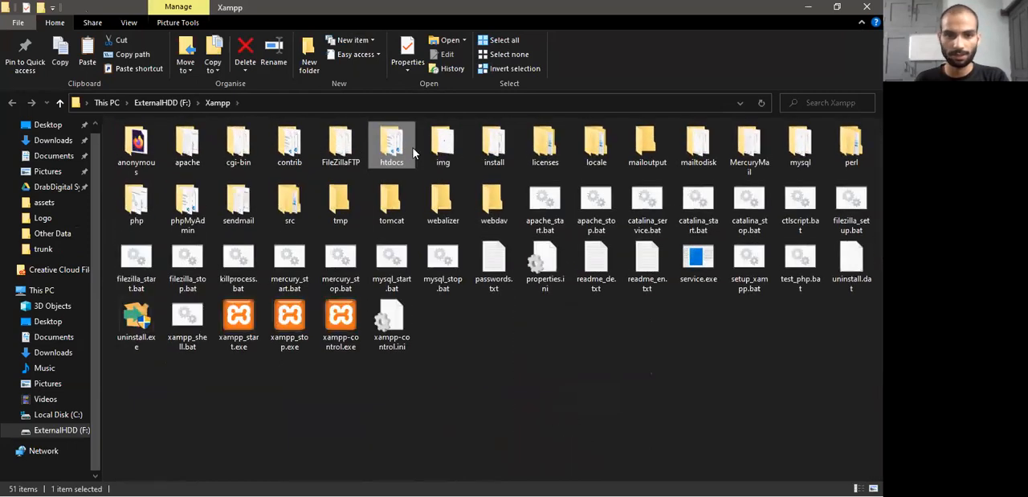
pyautogui.scroll(2, 413, 152)
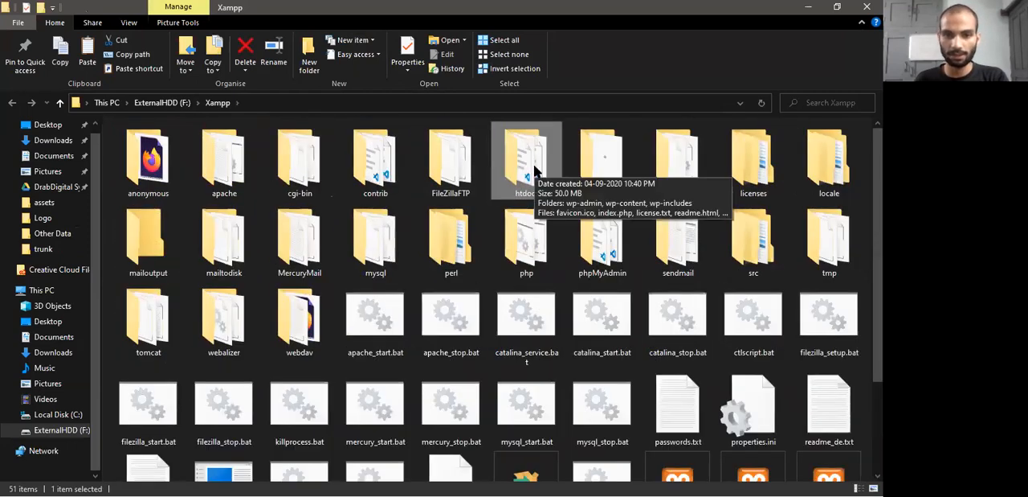
pyautogui.doubleClick(530, 165)
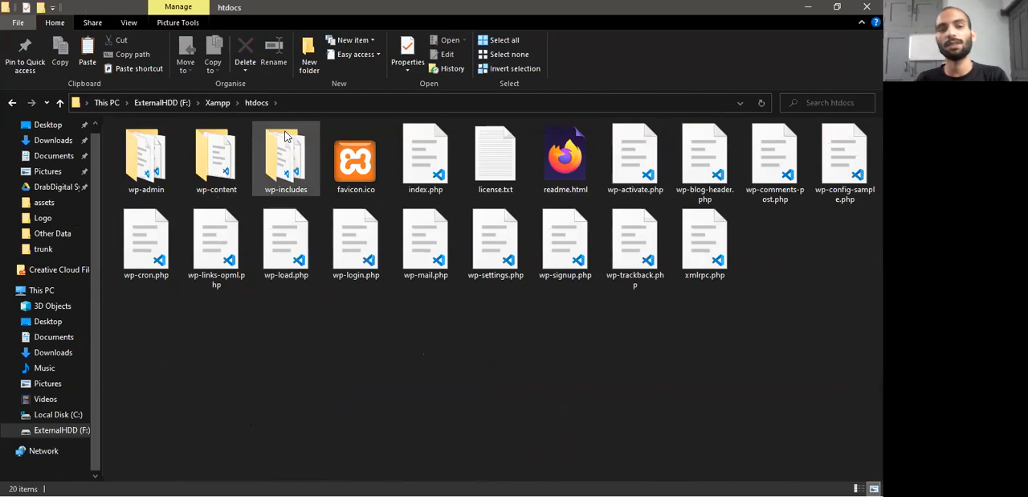
pyautogui.click(309, 103)
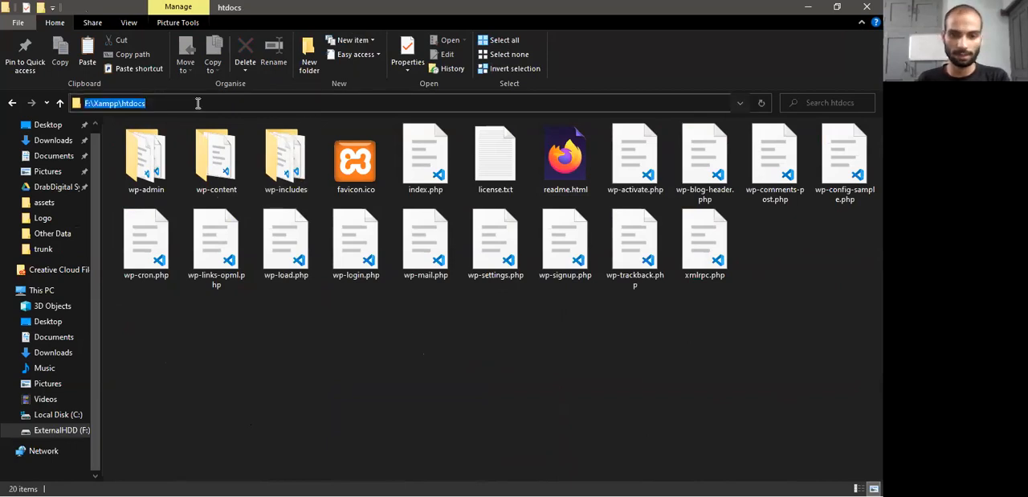
pyautogui.press('Escape')
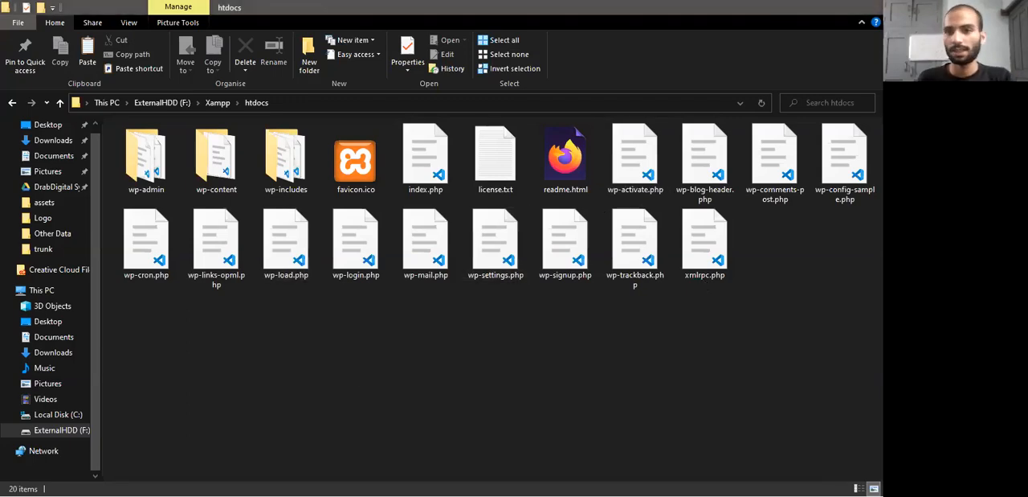
# Minimize the htdocs window, switch to Firefox and reload the localhost page
pyautogui.click(808, 8)
pyautogui.hotkey('alt', 'Tab')
pyautogui.hotkey('alt', 'Tab')
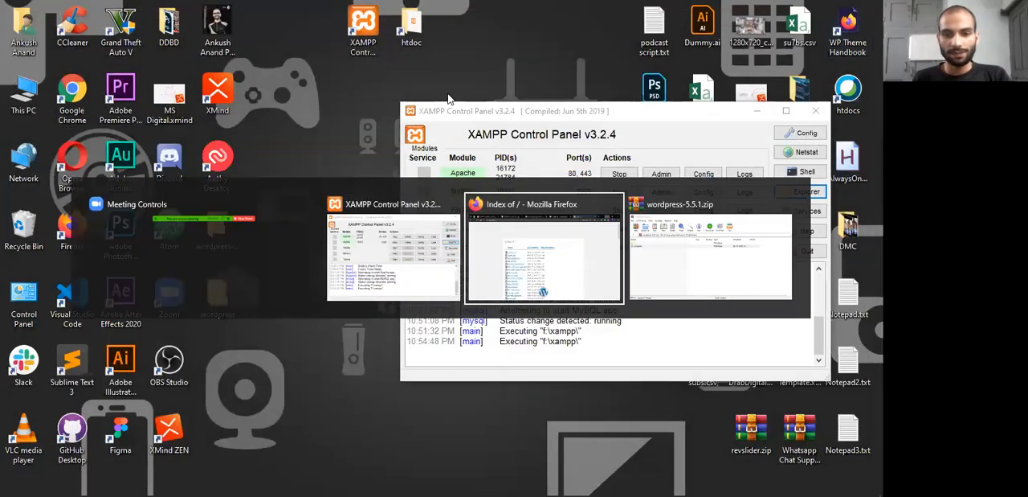
pyautogui.hotkey('alt', 'Tab')
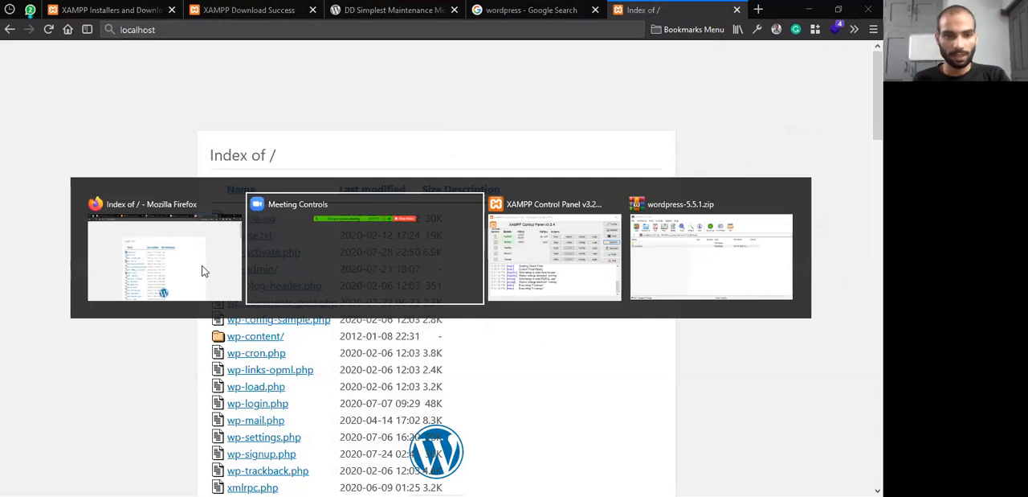
pyautogui.click(48, 30)
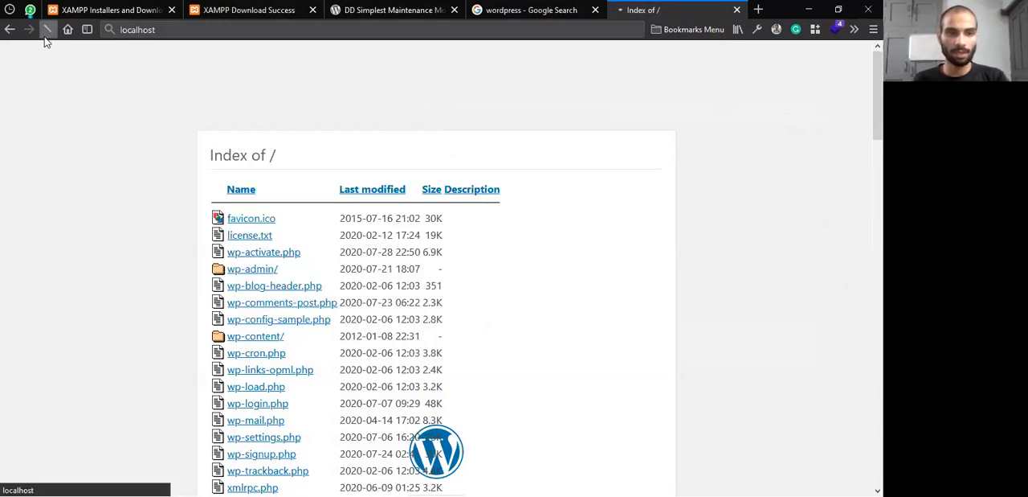
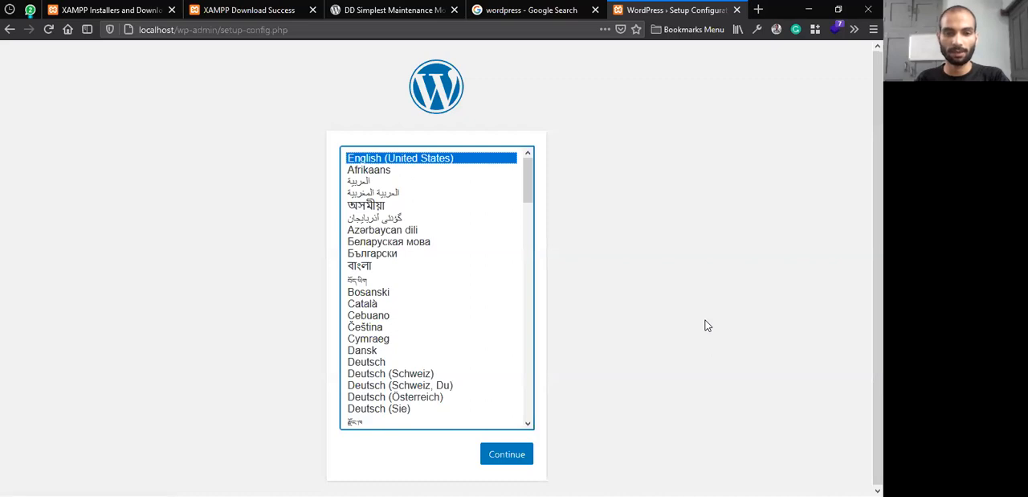
pyautogui.hotkey('alt', 'Tab')
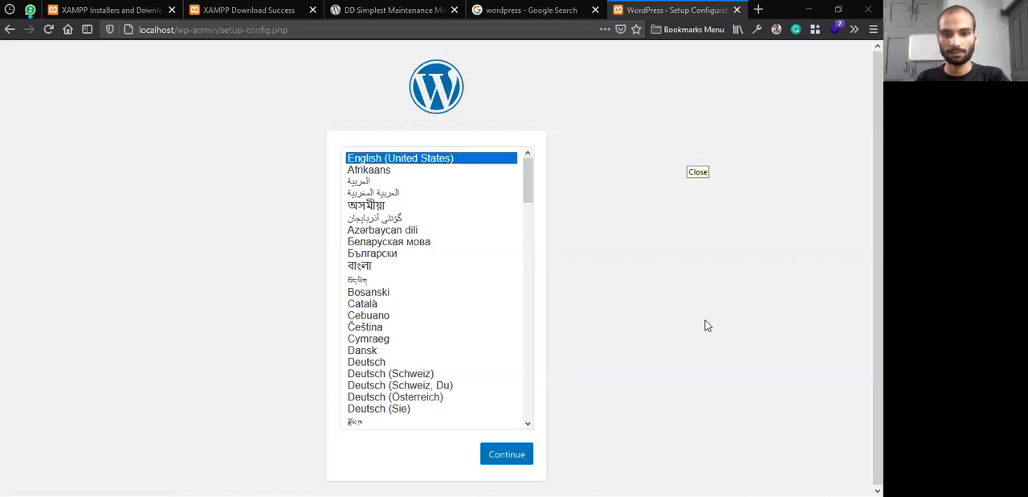
pyautogui.click(810, 7)
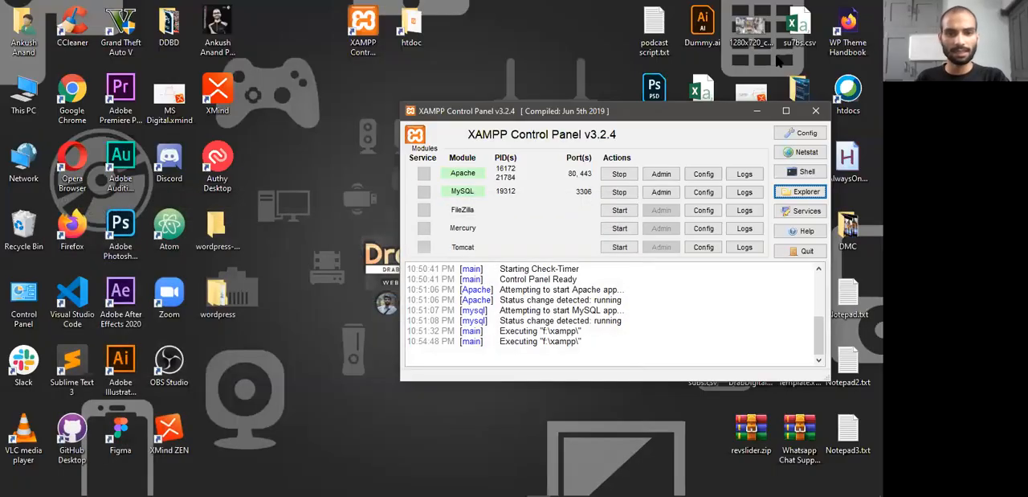
pyautogui.hotkey('alt', 'Tab')
pyautogui.hotkey('alt', 'Tab')
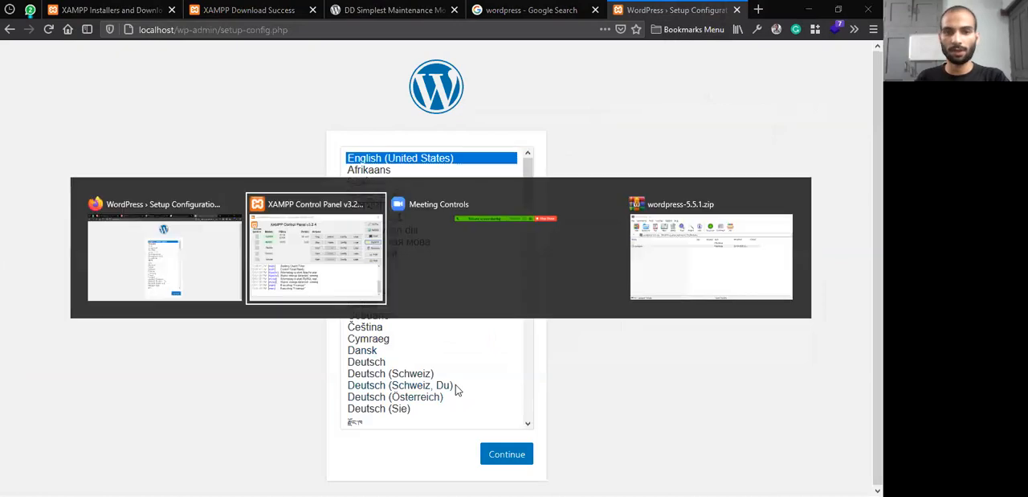
pyautogui.click(201, 251)
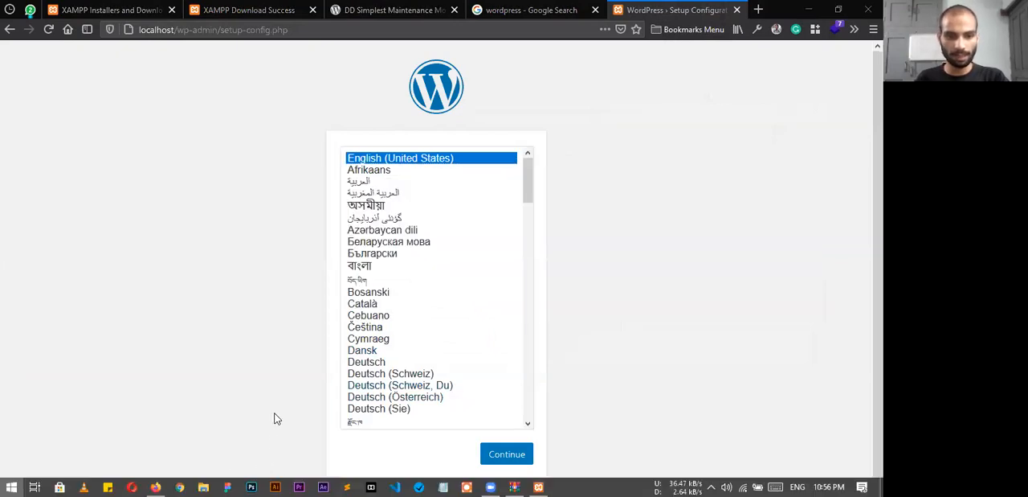
pyautogui.press('super')
pyautogui.click(203, 487)
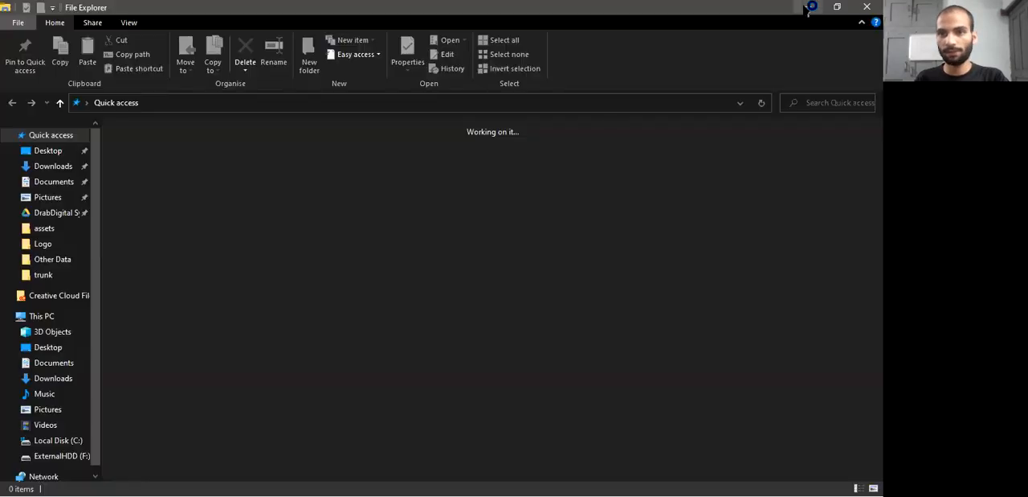
pyautogui.click(811, 8)
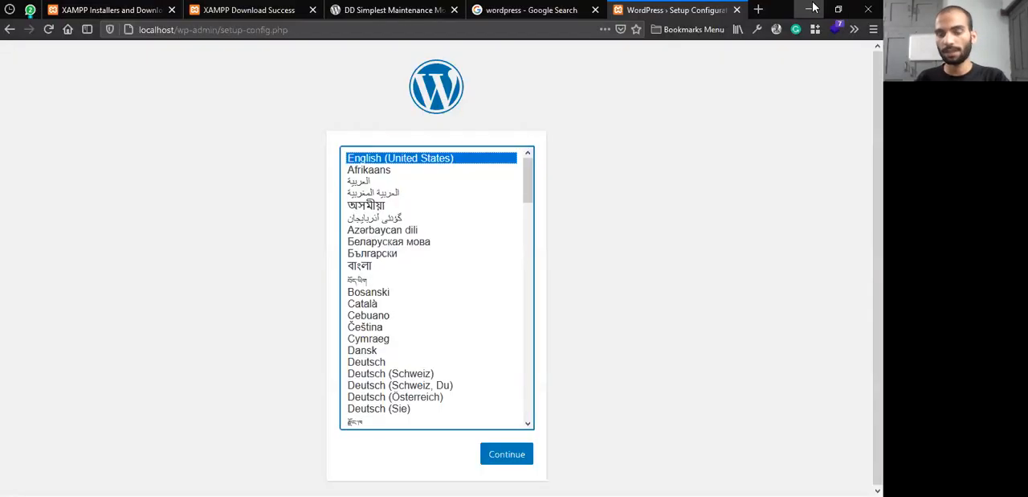
# Open the htdocs folder from its desktop shortcut and create a new folder named billionschoices in it
pyautogui.click(813, 8)
pyautogui.doubleClick(414, 24)
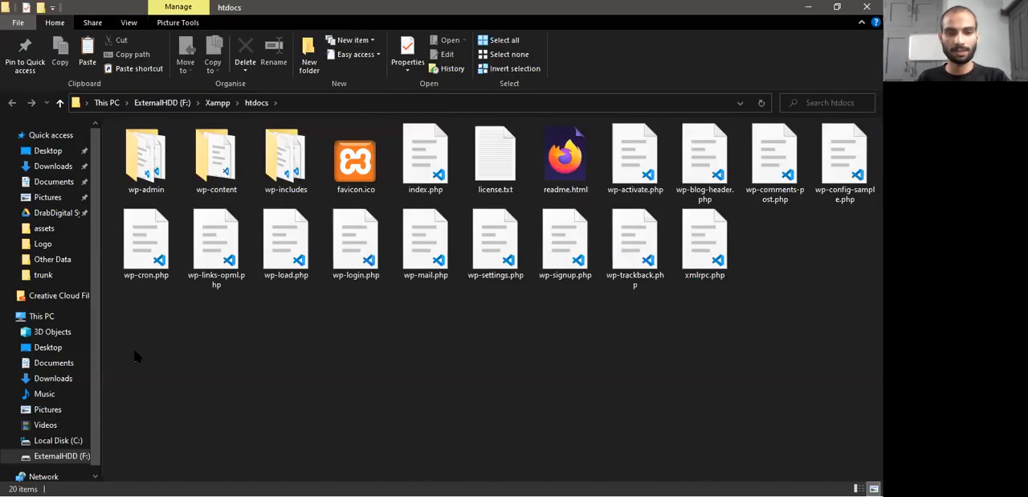
pyautogui.moveTo(149, 363); pyautogui.dragTo(523, 393)
pyautogui.click(310, 56)
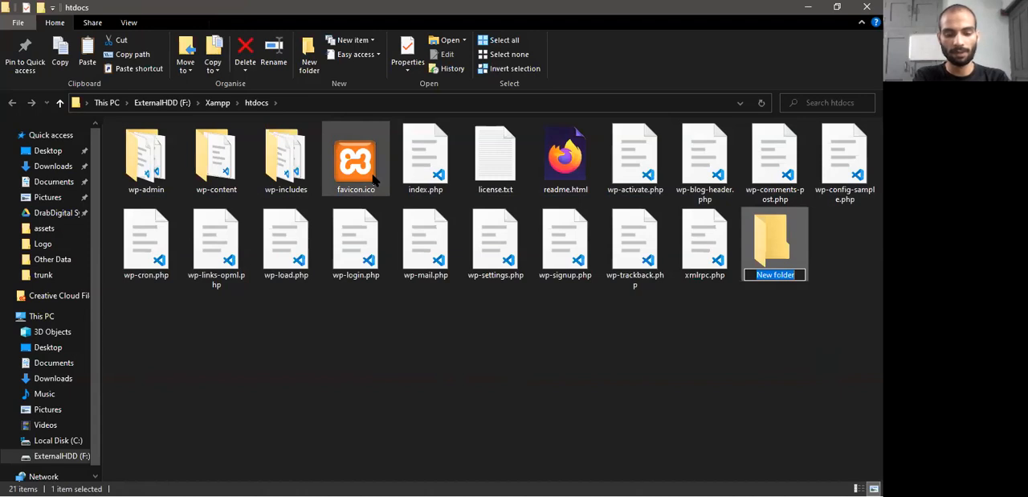
pyautogui.write('BillionsChoi')
pyautogui.press('BackSpace')
pyautogui.press('BackSpace')
pyautogui.press('BackSpace')
pyautogui.press('BackSpace')
pyautogui.press('BackSpace')
pyautogui.press('BackSpace')
pyautogui.press('BackSpace')
pyautogui.press('BackSpace')
pyautogui.press('BackSpace')
pyautogui.press('BackSpace')
pyautogui.press('BackSpace')
pyautogui.press('BackSpace')
pyautogui.write('billio')
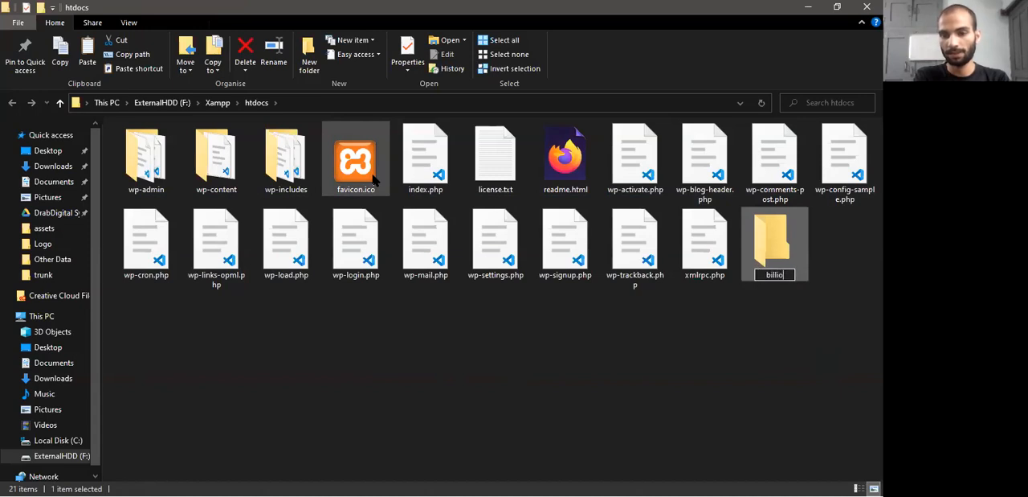
pyautogui.write('nschoices')
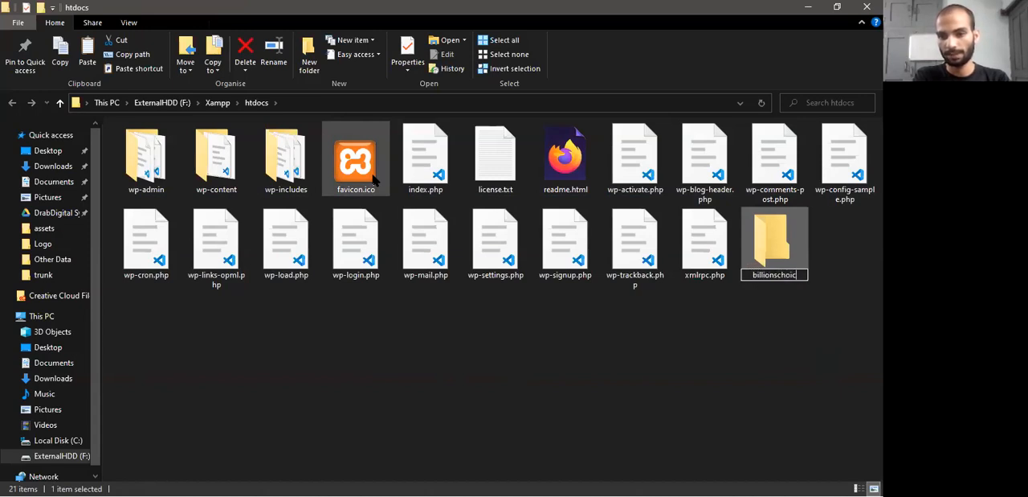
pyautogui.press('Return')
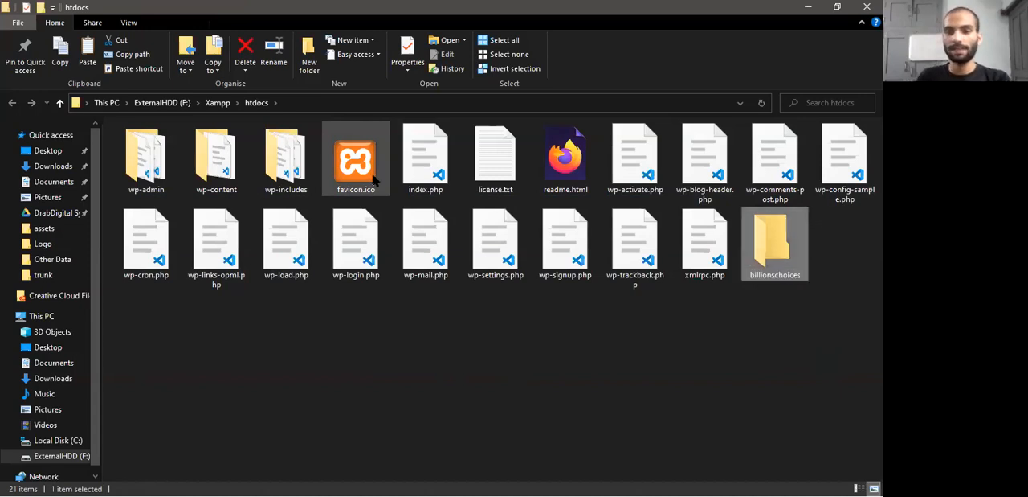
# Open the billionschoices folder, minimize its window, and load localhost/billionschoices in a new Firefox tab
pyautogui.doubleClick(798, 251)
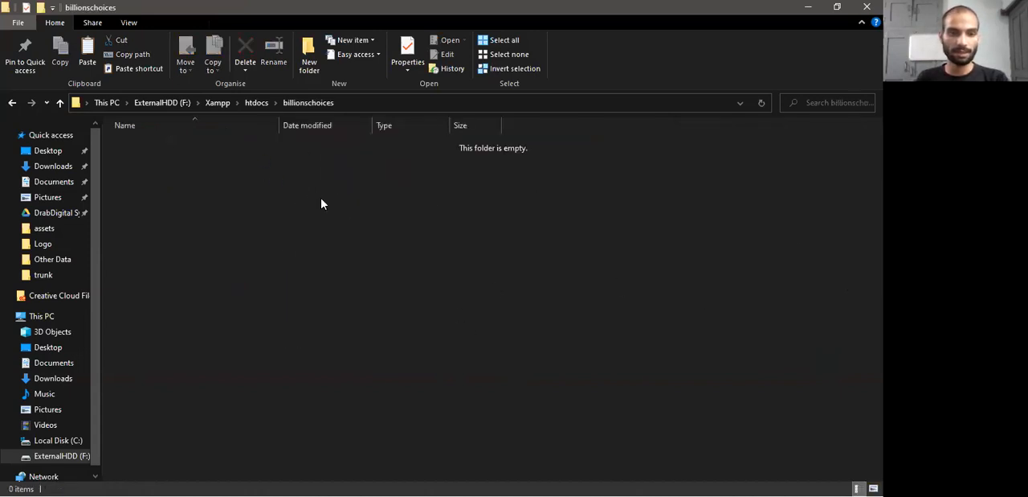
pyautogui.click(809, 6)
pyautogui.hotkey('alt', 'Tab')
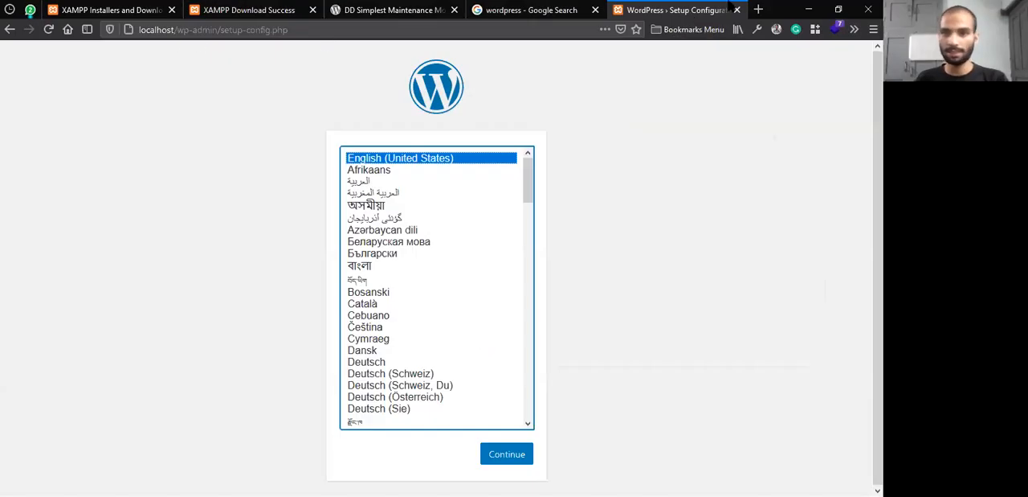
pyautogui.click(758, 10)
pyautogui.write('localhost:550')
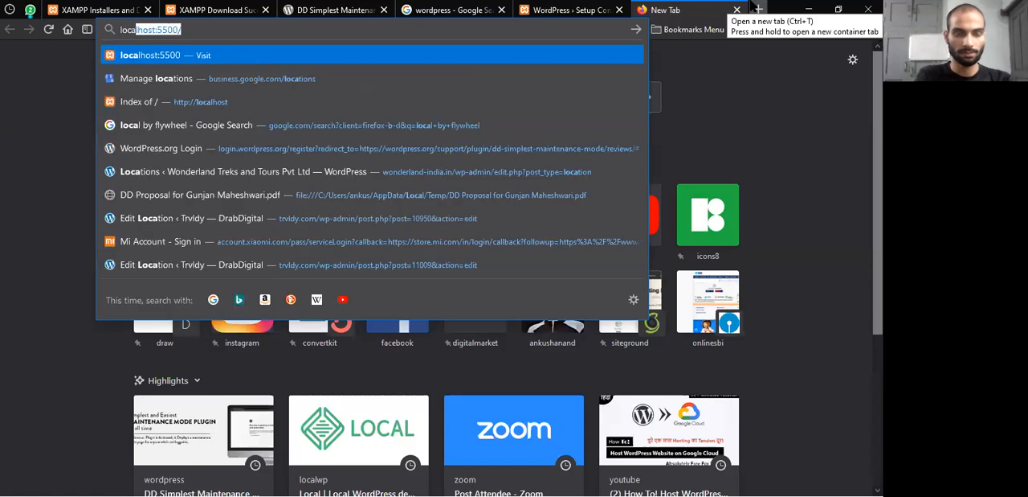
pyautogui.press('BackSpace')
pyautogui.press('BackSpace')
pyautogui.press('BackSpace')
pyautogui.press('BackSpace')
pyautogui.write('/')
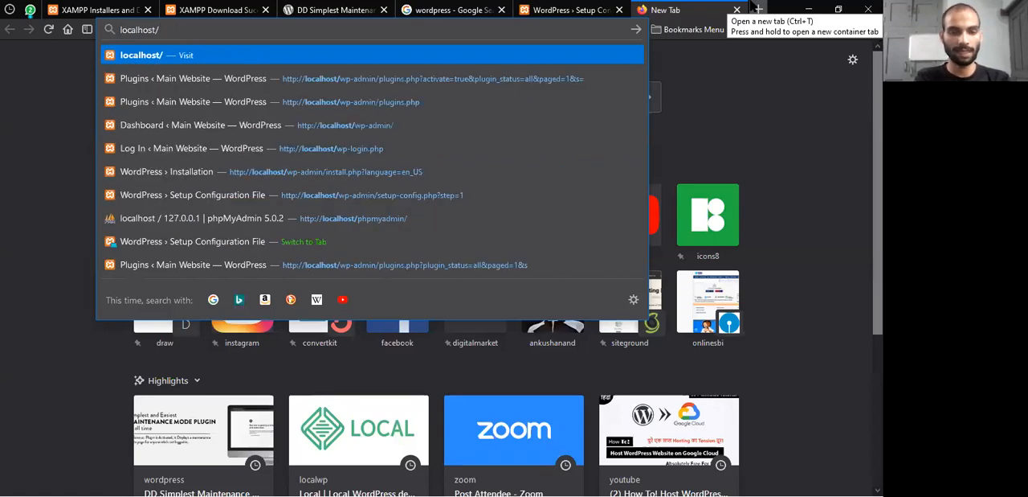
pyautogui.write('billionschoice')
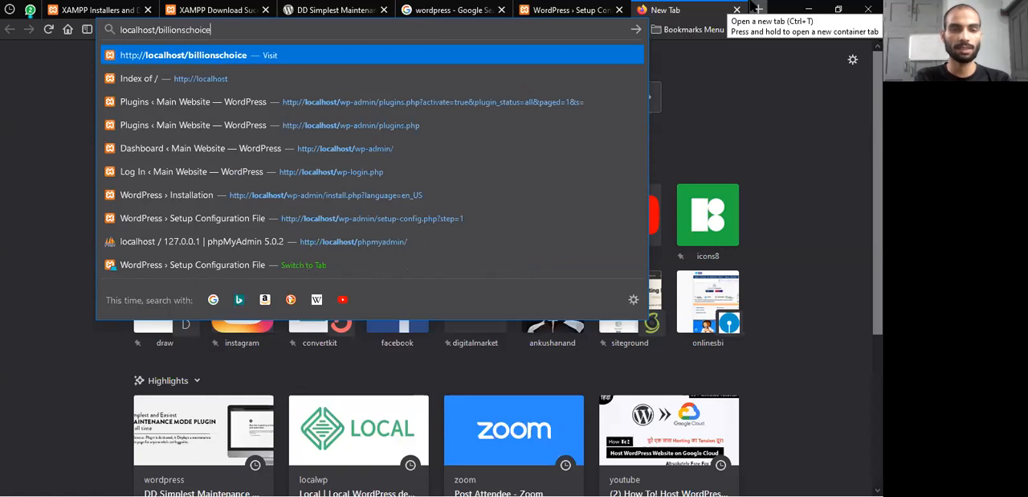
pyautogui.write('s/')
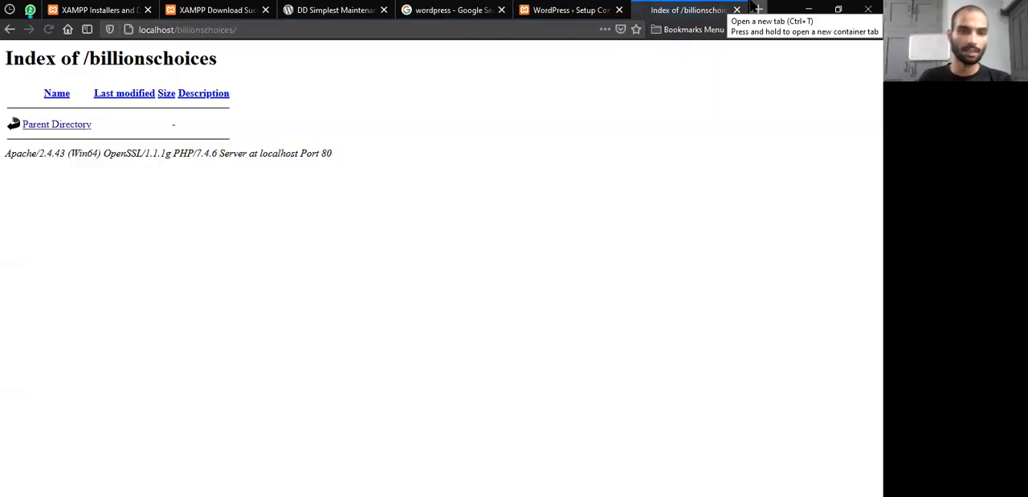
pyautogui.click(107, 24)
pyautogui.moveTo(254, 30); pyautogui.dragTo(115, 8)
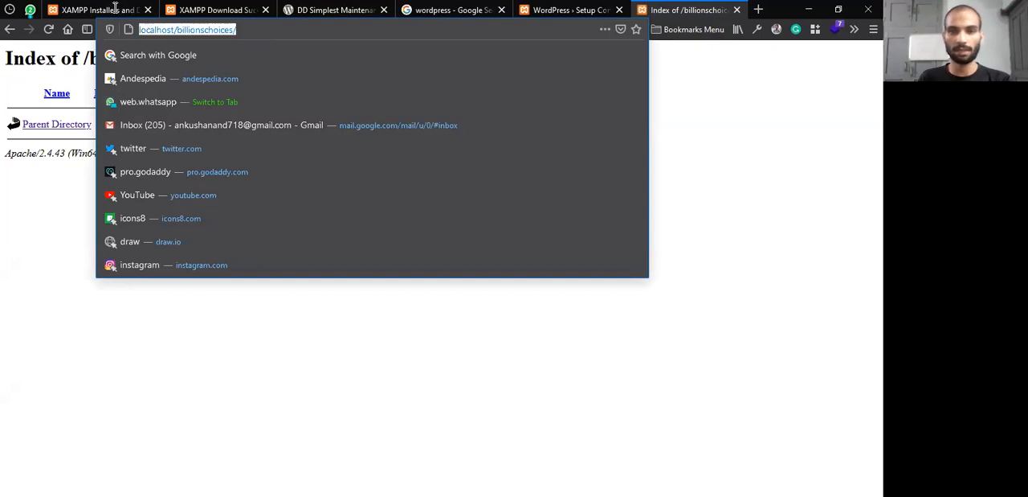
# Switch back to the billionschoices folder window, inspect htdocs and the billionschoices folder again, and close the window
pyautogui.hotkey('alt', 'Tab')
pyautogui.hotkey('alt', 'Tab')
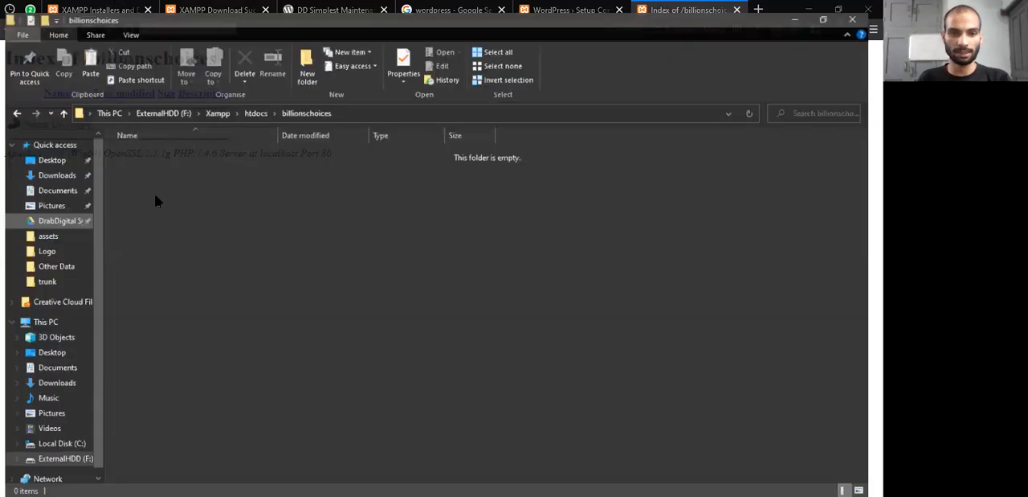
pyautogui.click(261, 102)
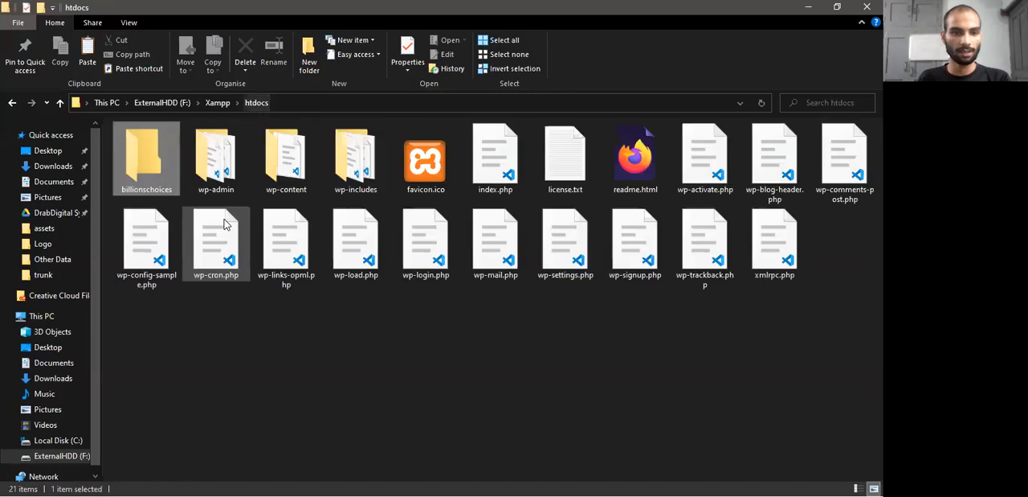
pyautogui.moveTo(141, 344); pyautogui.dragTo(719, 158)
pyautogui.doubleClick(133, 161)
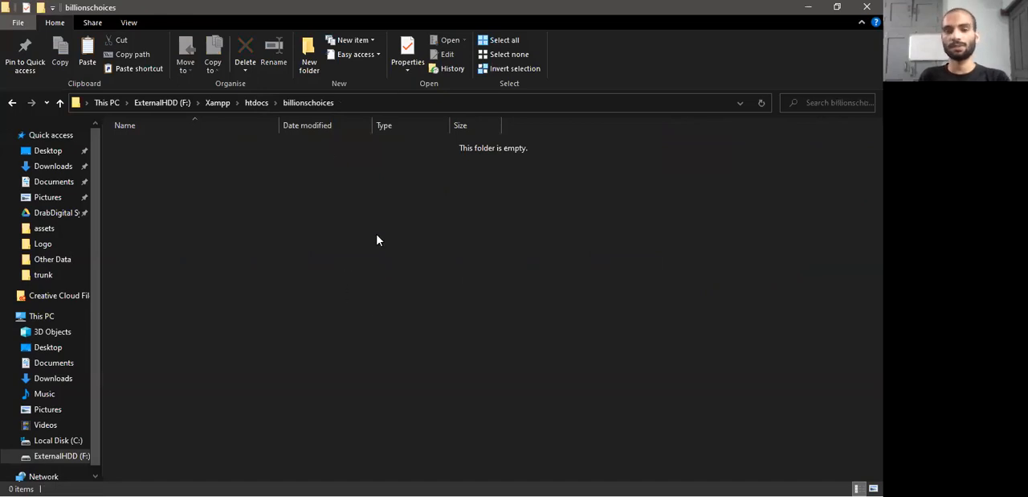
pyautogui.click(868, 7)
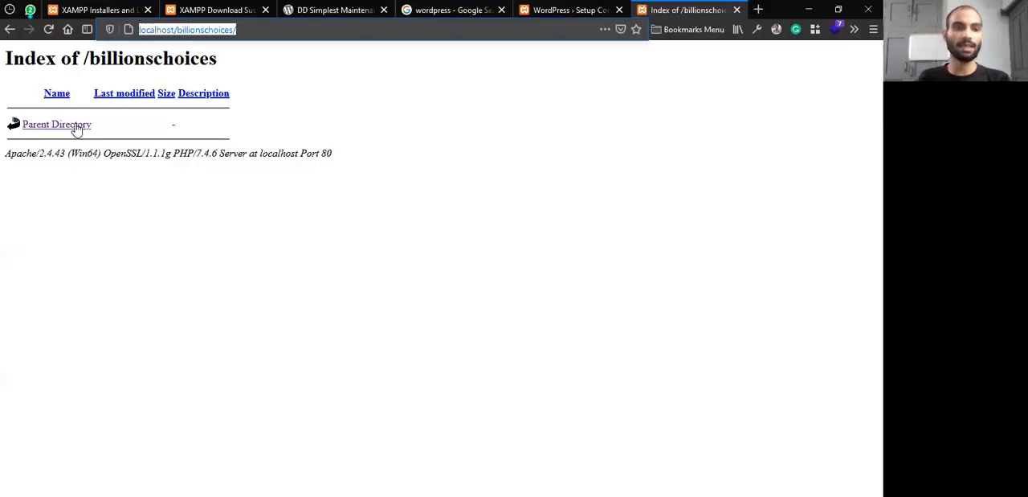
# Close the localhost/billionschoices tab and continue the WordPress setup with English (United States) as the language
pyautogui.click(736, 9)
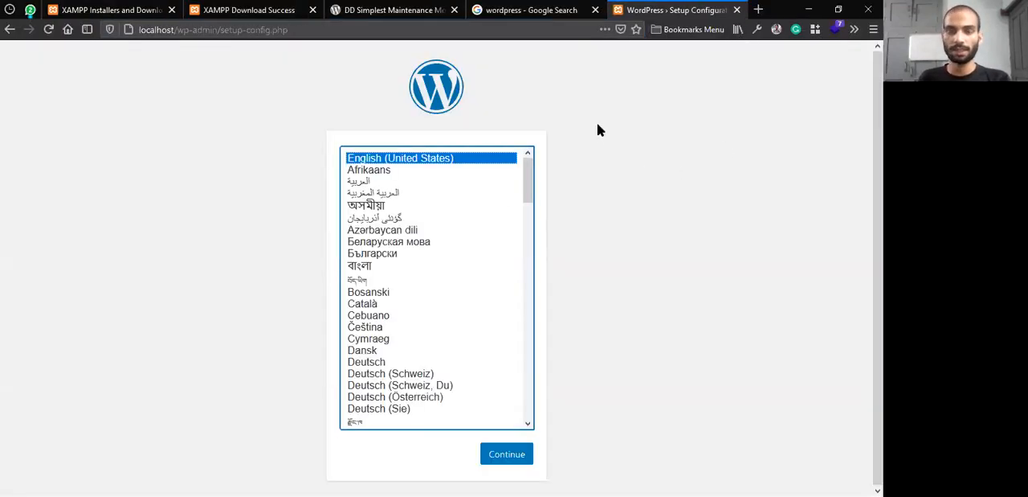
pyautogui.hotkey('alt', 'Tab')
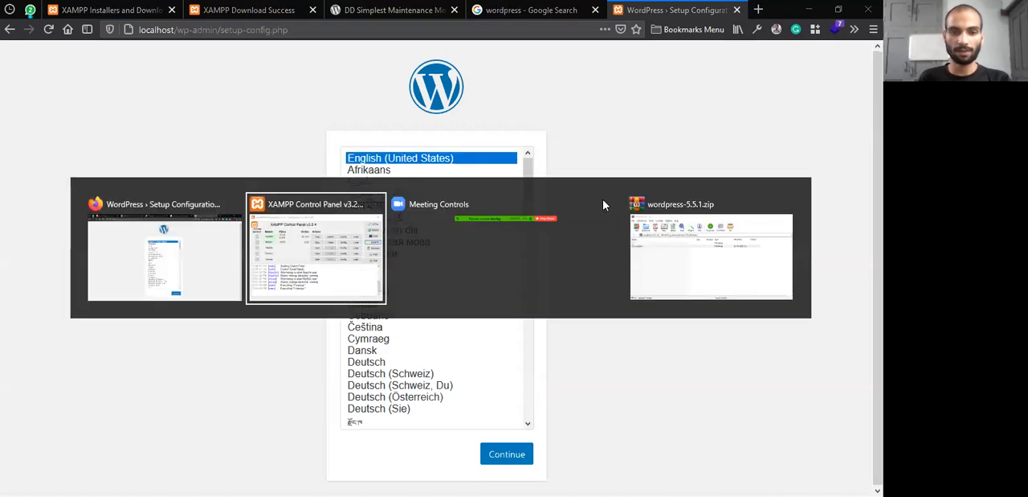
pyautogui.click(157, 273)
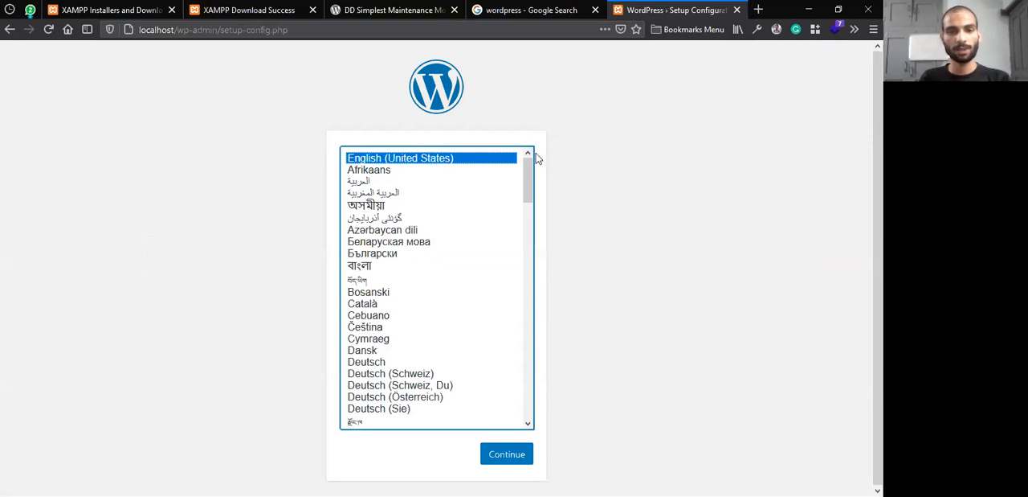
pyautogui.click(501, 457)
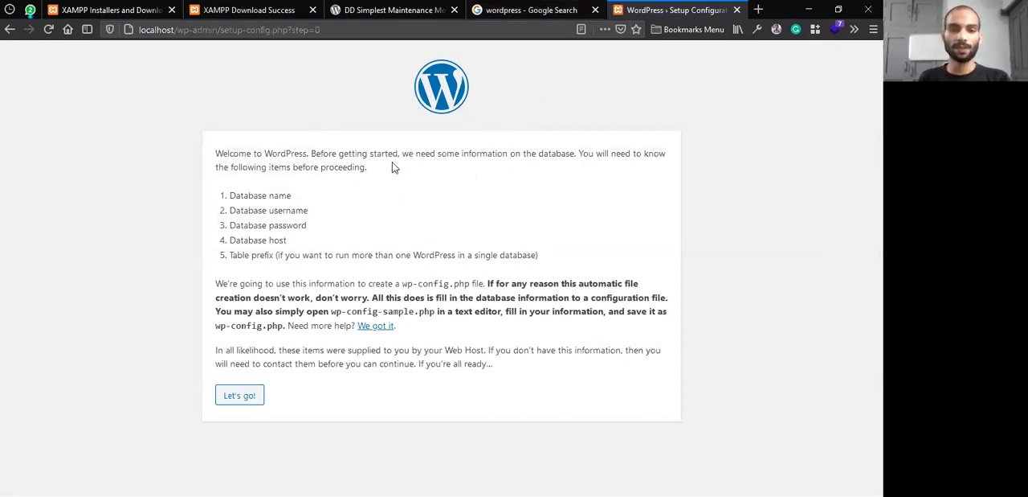
# Read the WordPress welcome text and its list of required database details, from database name to table prefix
pyautogui.moveTo(311, 153); pyautogui.dragTo(373, 174)
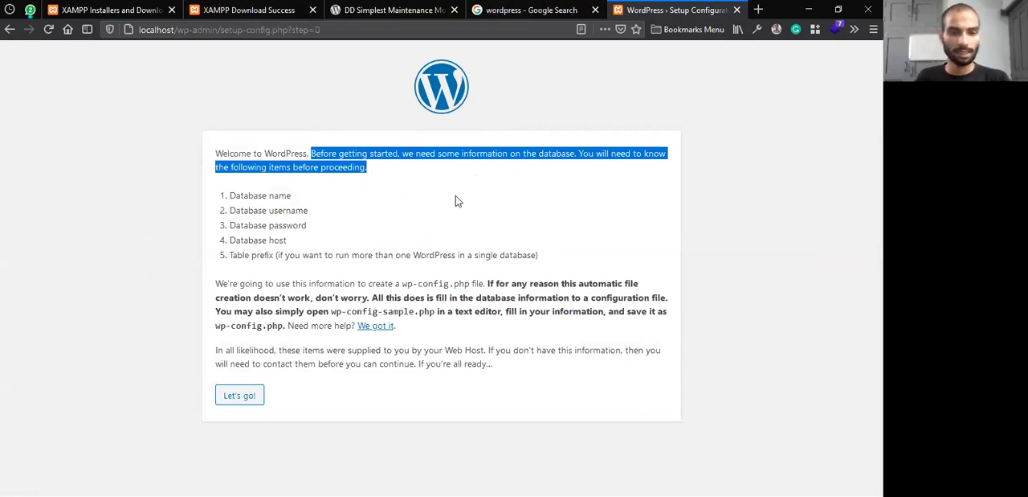
pyautogui.click(524, 197)
pyautogui.moveTo(217, 156); pyautogui.dragTo(400, 153)
pyautogui.click(432, 148)
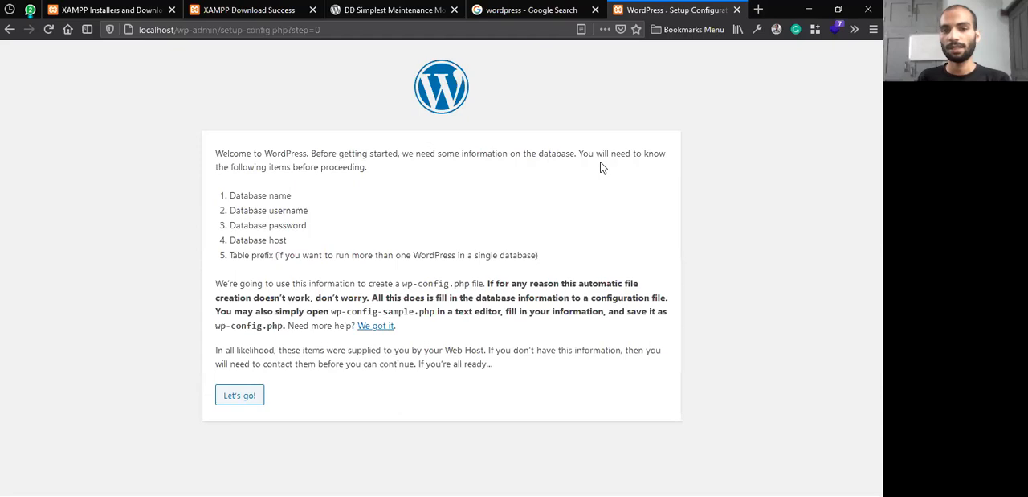
pyautogui.moveTo(580, 150); pyautogui.dragTo(605, 172)
pyautogui.click(314, 212)
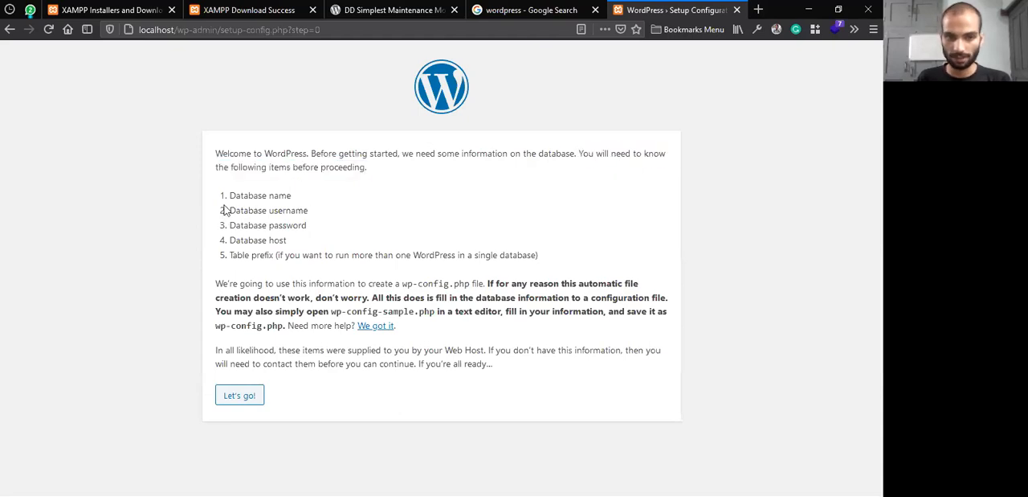
pyautogui.moveTo(232, 197)
pyautogui.mouseDown()
pyautogui.moveTo(292, 194)
pyautogui.moveTo(229, 211)
pyautogui.mouseUp()
pyautogui.moveTo(308, 227); pyautogui.dragTo(243, 226)
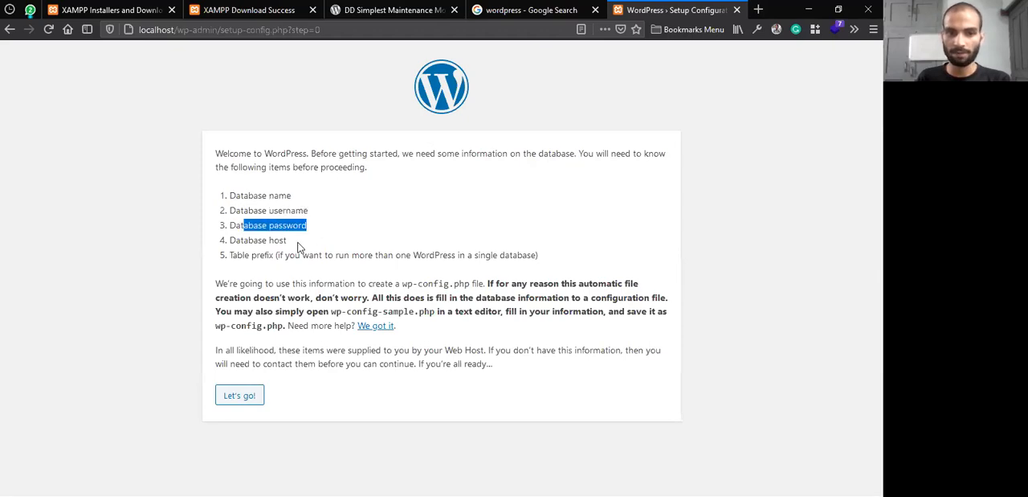
pyautogui.moveTo(298, 247); pyautogui.dragTo(217, 251)
pyautogui.moveTo(299, 254); pyautogui.dragTo(237, 255)
pyautogui.click(345, 245)
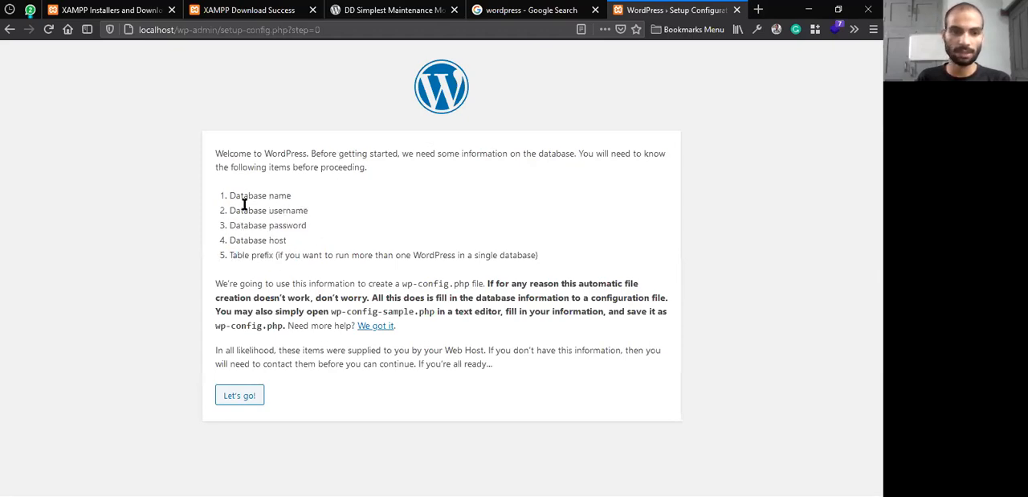
pyautogui.moveTo(548, 259); pyautogui.dragTo(221, 197)
pyautogui.click(530, 256)
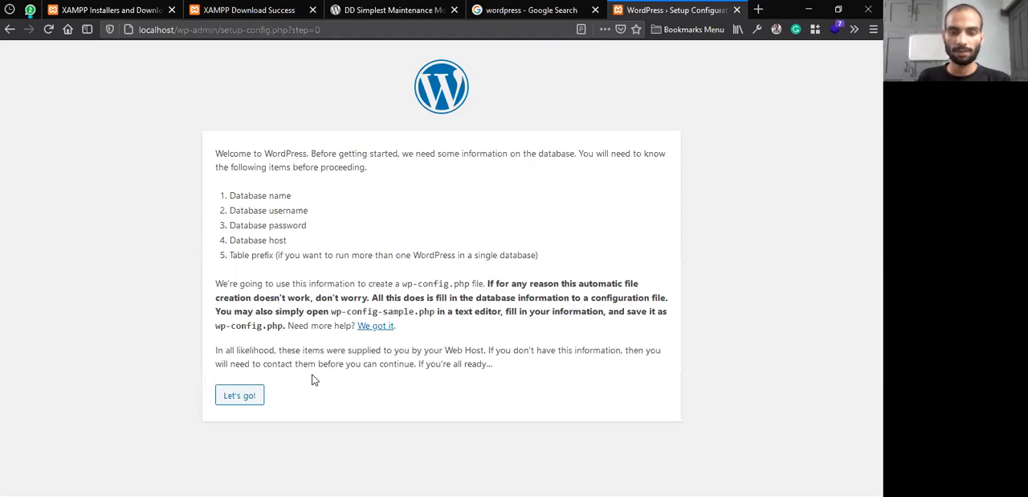
# Proceed to the database connection details form and place the cursor in the Database Name field
pyautogui.click(232, 395)
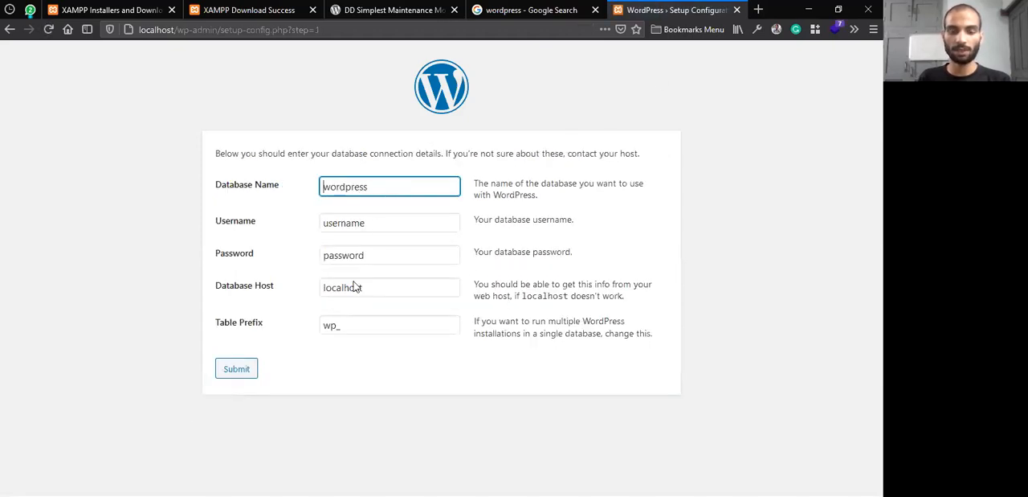
pyautogui.doubleClick(395, 188)
pyautogui.moveTo(393, 188); pyautogui.dragTo(353, 188)
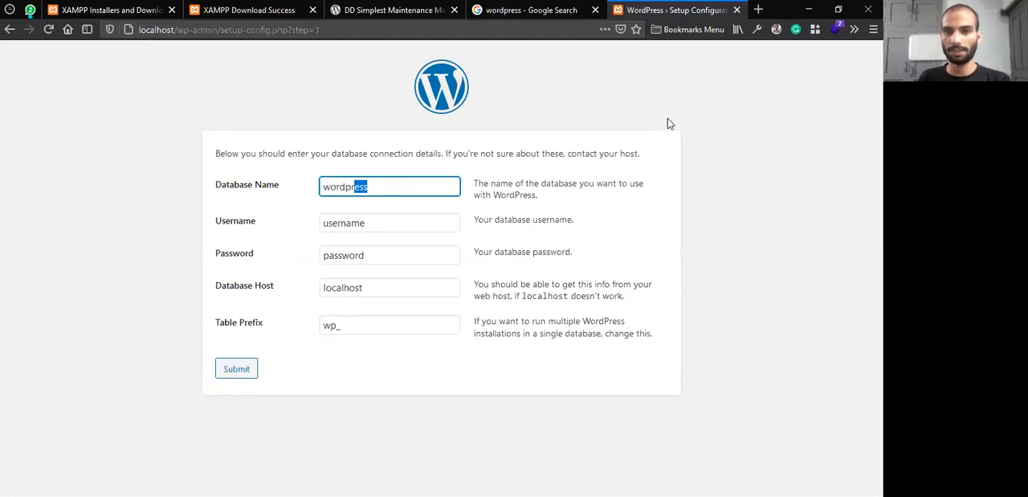
pyautogui.click(389, 190)
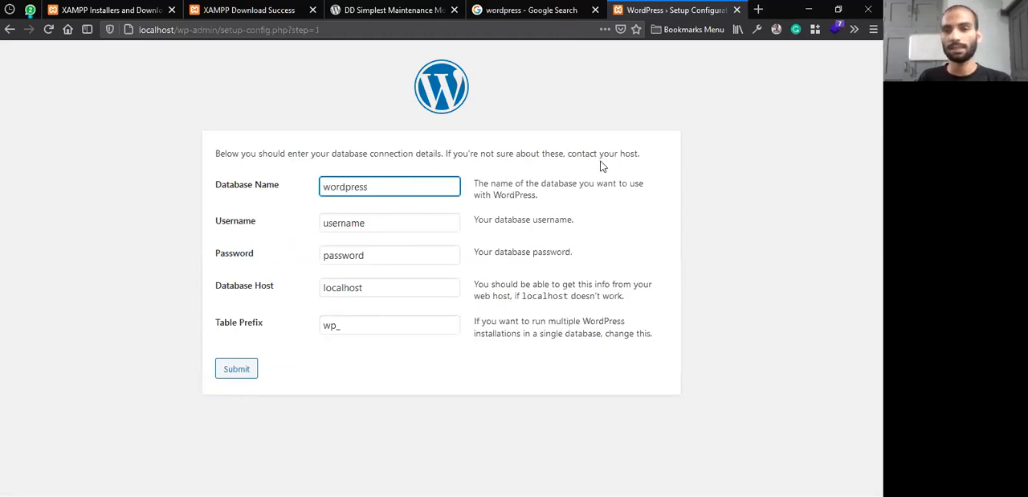
# Open phpMyAdmin in a new browser tab at localhost/phpmyadmin
pyautogui.click(756, 9)
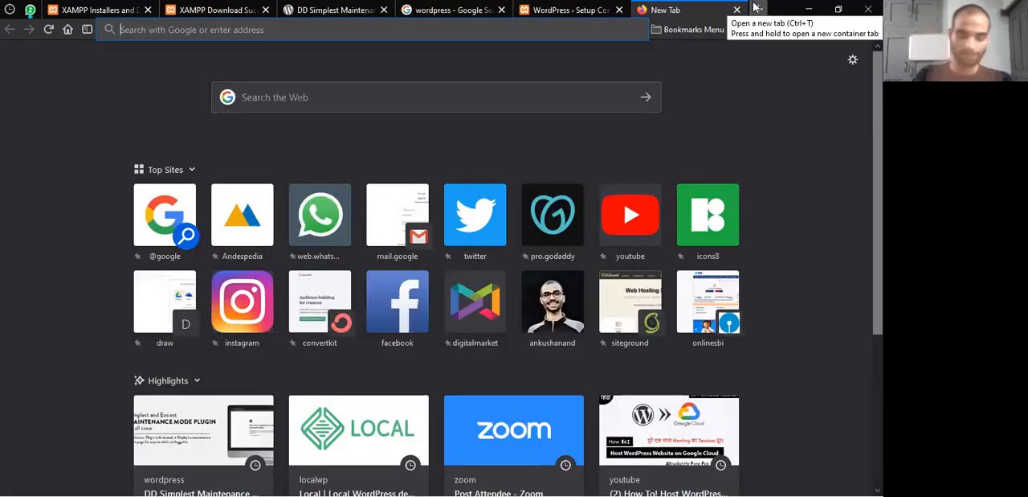
pyautogui.write('localhost/')
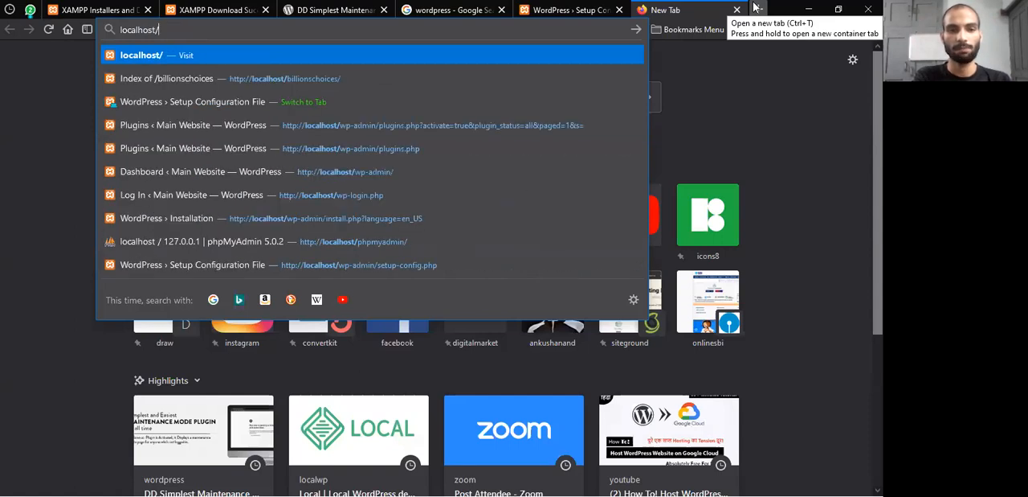
pyautogui.write('phpmyadmin/')
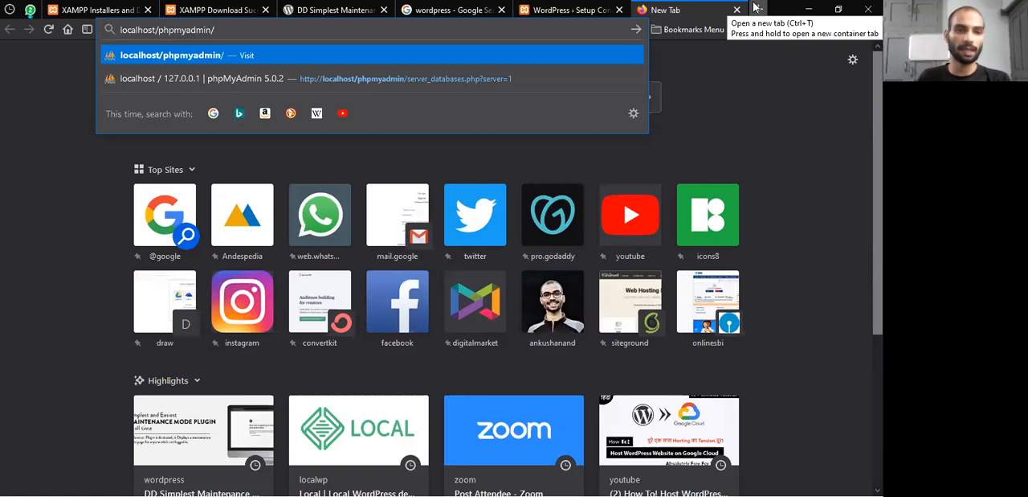
pyautogui.moveTo(156, 30)
pyautogui.mouseDown()
pyautogui.moveTo(192, 30)
pyautogui.moveTo(171, 29)
pyautogui.mouseUp()
pyautogui.click(183, 29)
pyautogui.click(257, 34)
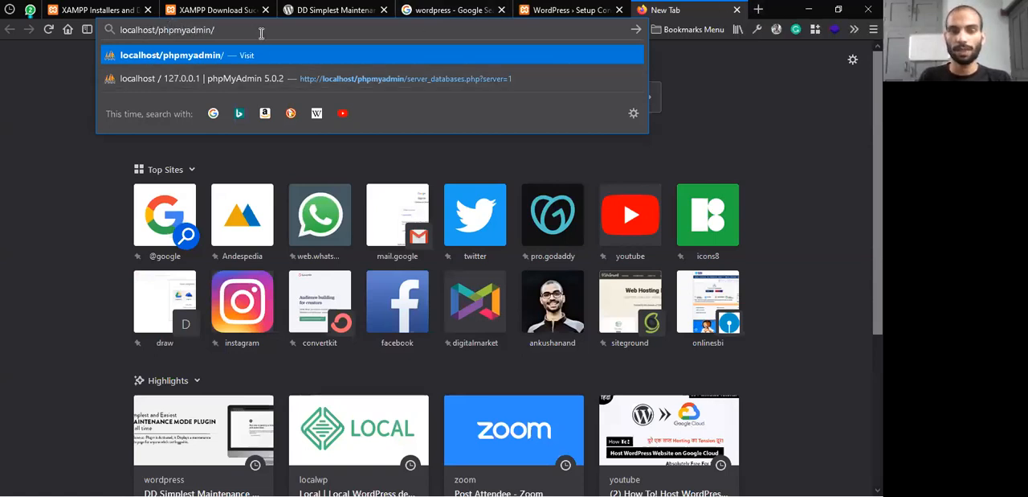
pyautogui.press('Return')
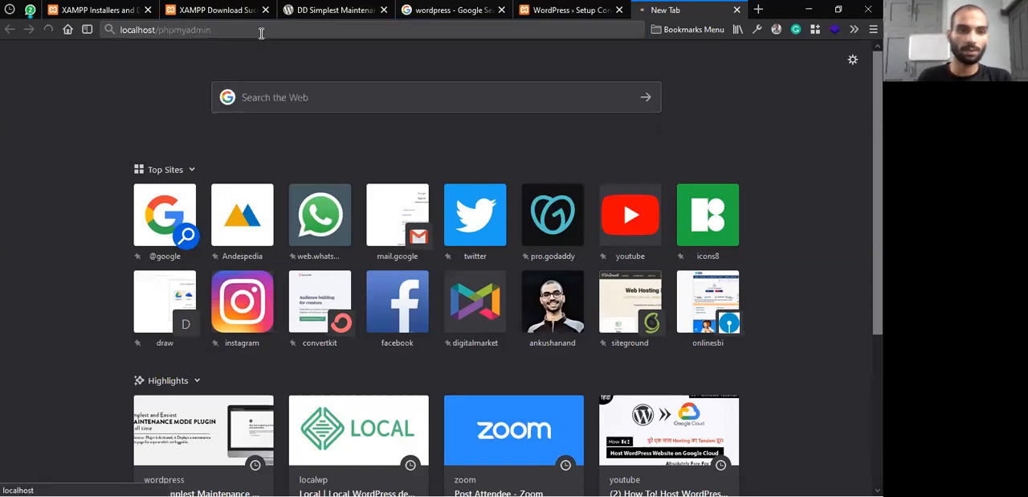
# Switch to the XAMPP Control Panel, launch the MySQL admin page from there, and return to phpMyAdmin in the browser
pyautogui.hotkey('alt', 'Tab')
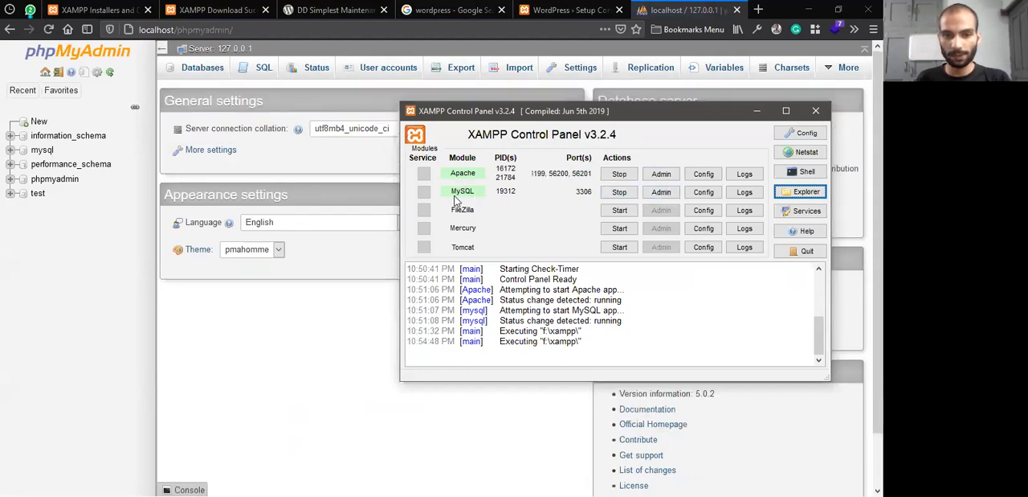
pyautogui.click(672, 193)
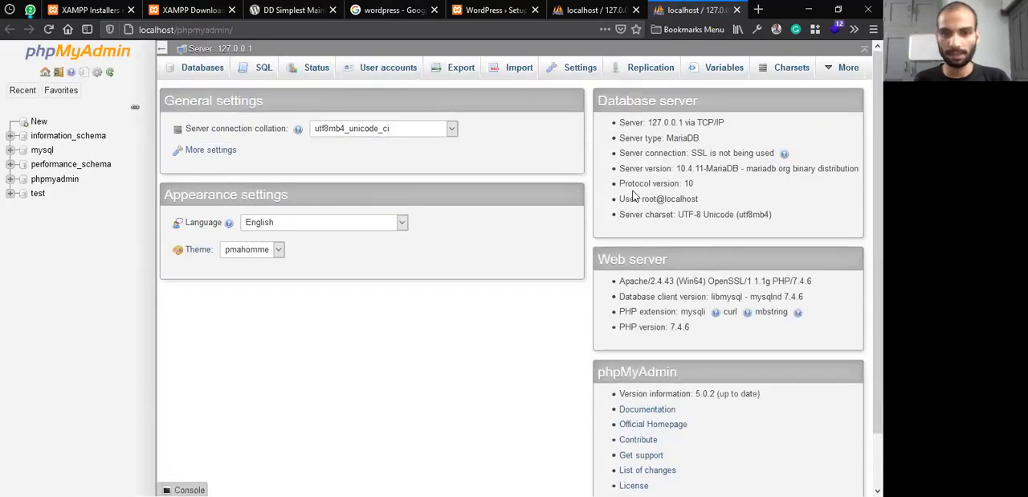
pyautogui.hotkey('alt', 'Tab')
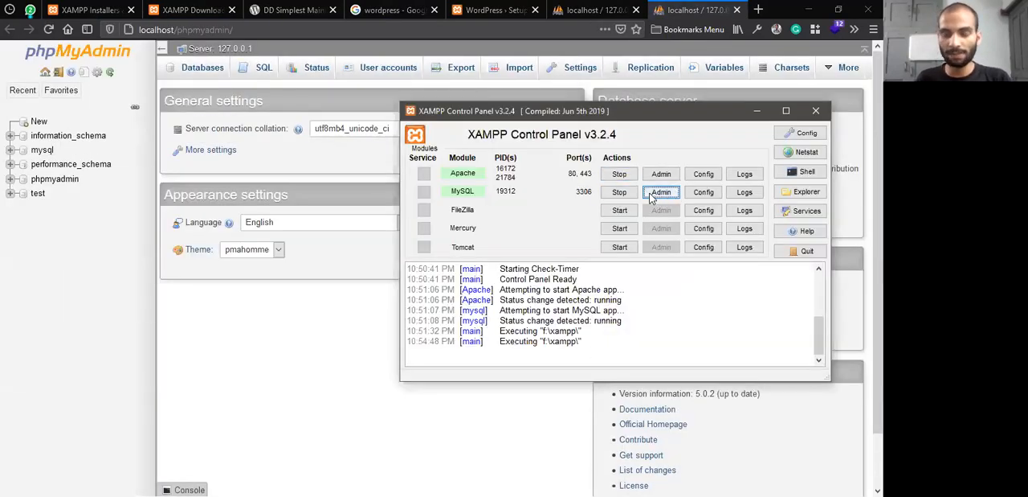
pyautogui.click(673, 8)
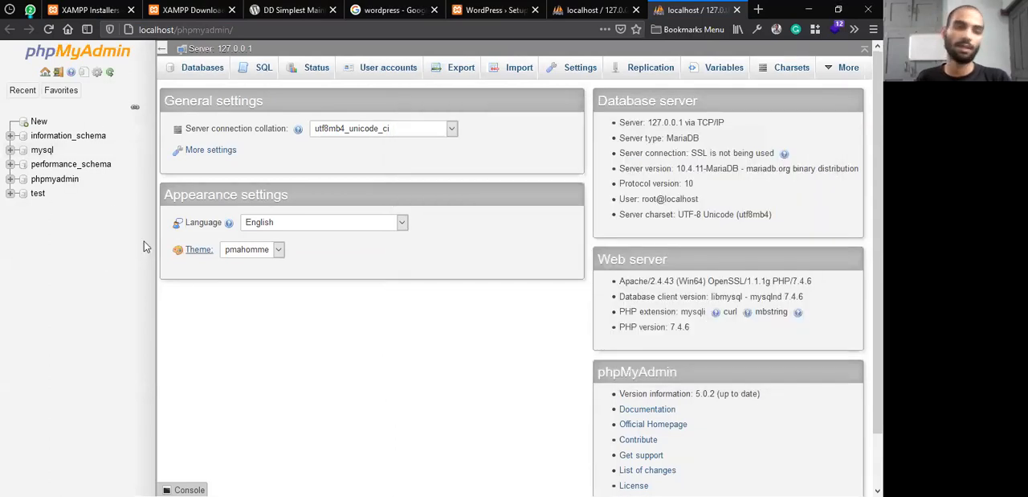
pyautogui.click(250, 31)
pyautogui.click(320, 291)
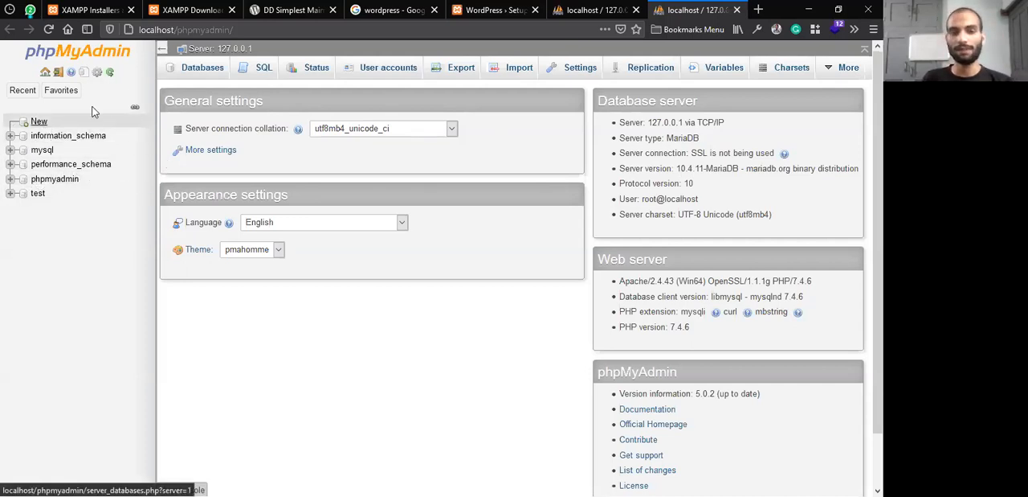
# Create a new database named bcdb in phpMyAdmin with the utf8mb4_general_ci collation
pyautogui.click(41, 125)
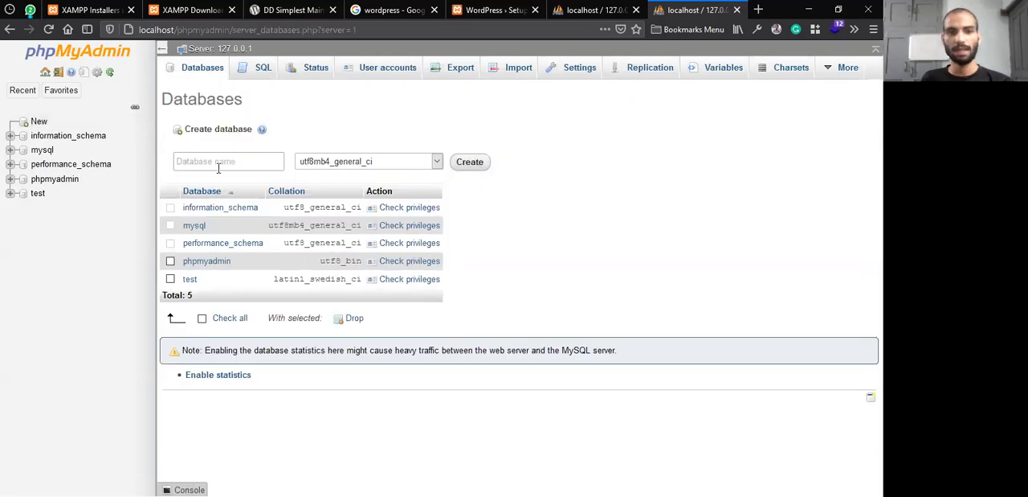
pyautogui.click(210, 154)
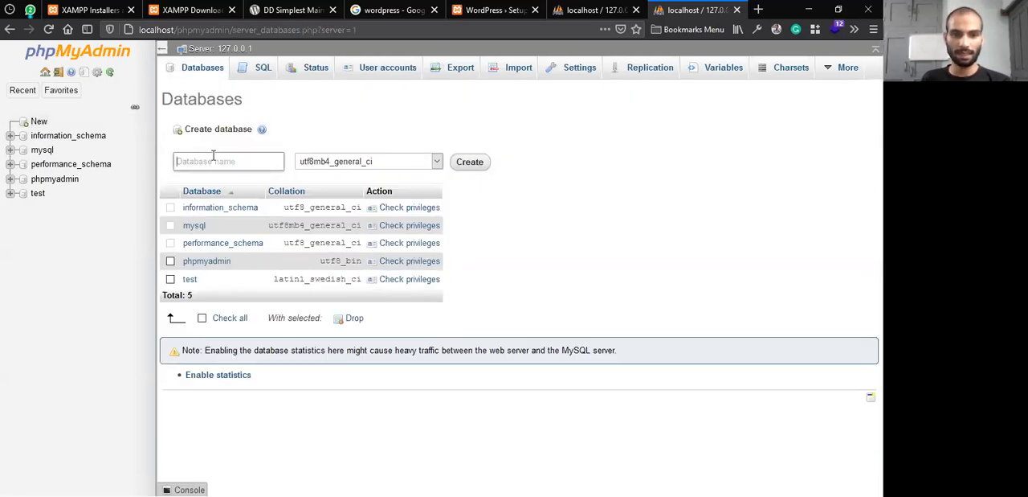
pyautogui.moveTo(175, 116); pyautogui.dragTo(273, 156)
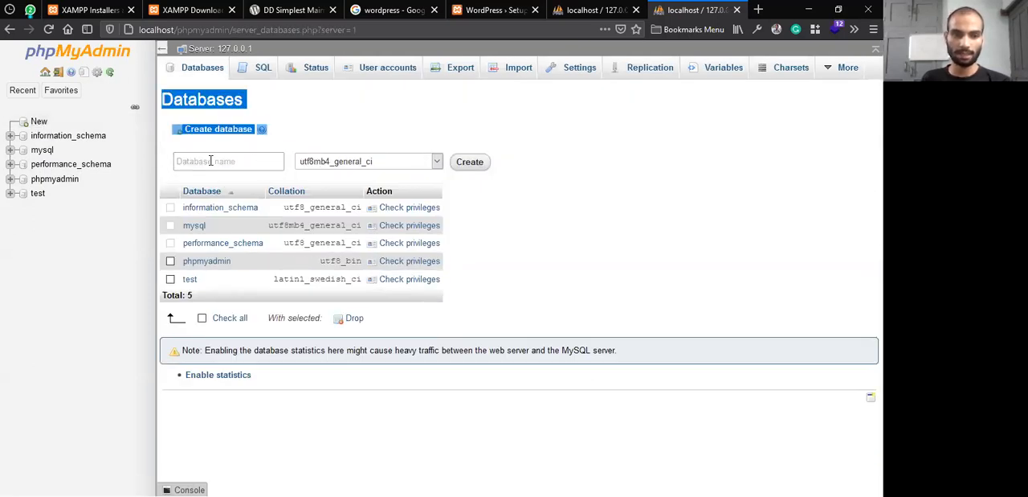
pyautogui.click(515, 312)
pyautogui.click(196, 153)
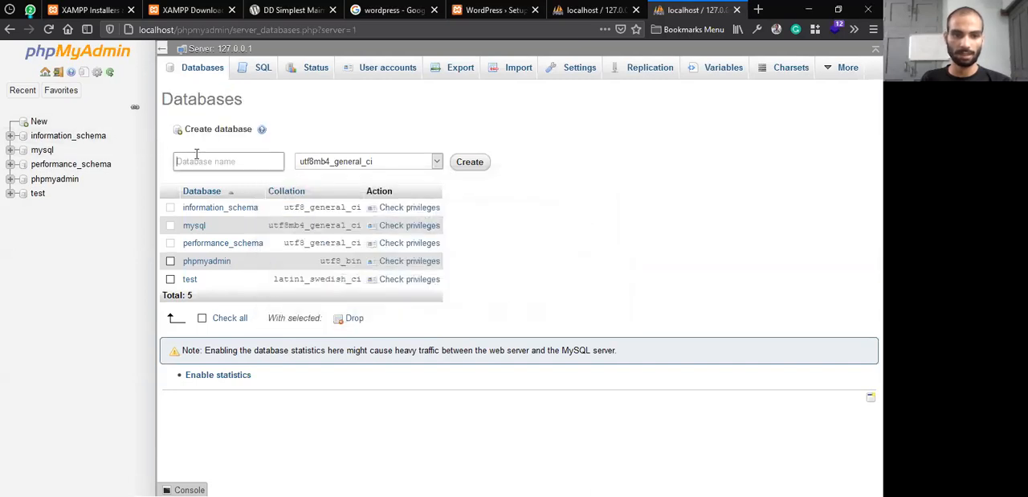
pyautogui.press('Return')
pyautogui.write('bi')
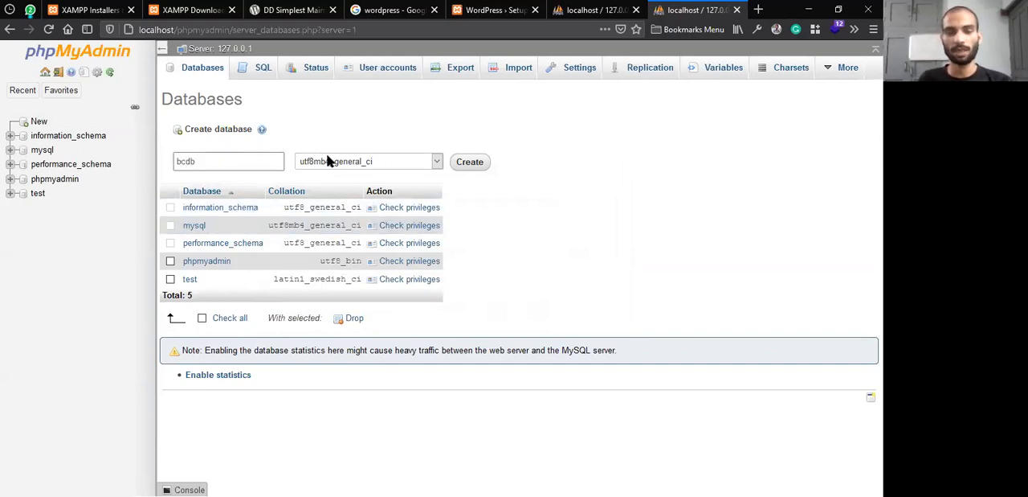
pyautogui.moveTo(251, 159); pyautogui.dragTo(88, 156)
pyautogui.click(409, 125)
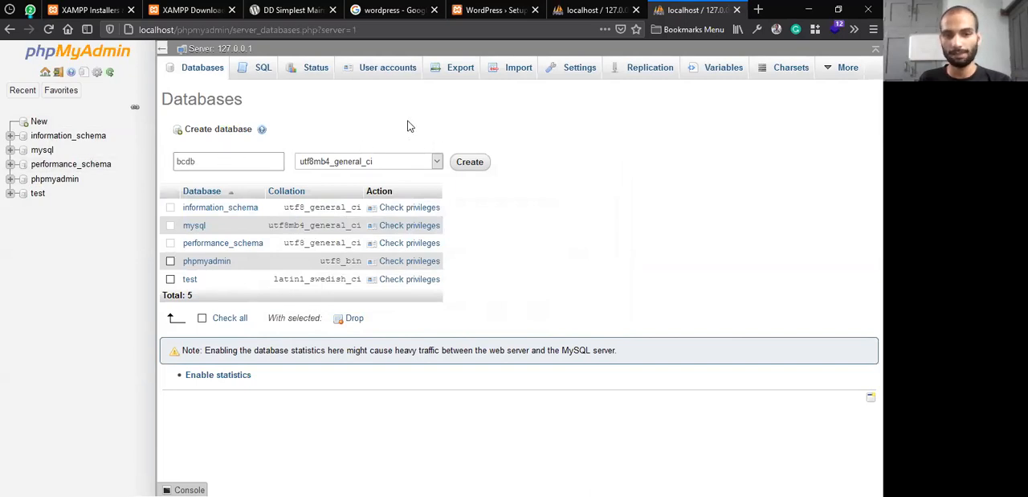
pyautogui.click(474, 163)
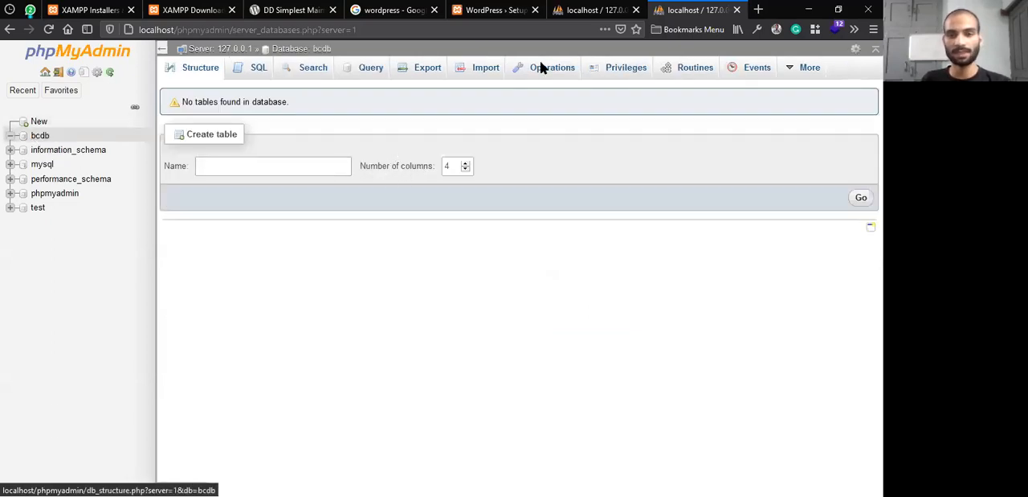
# Return to the WordPress setup form and set the Database Name to bcdb
pyautogui.click(577, 8)
pyautogui.click(495, 12)
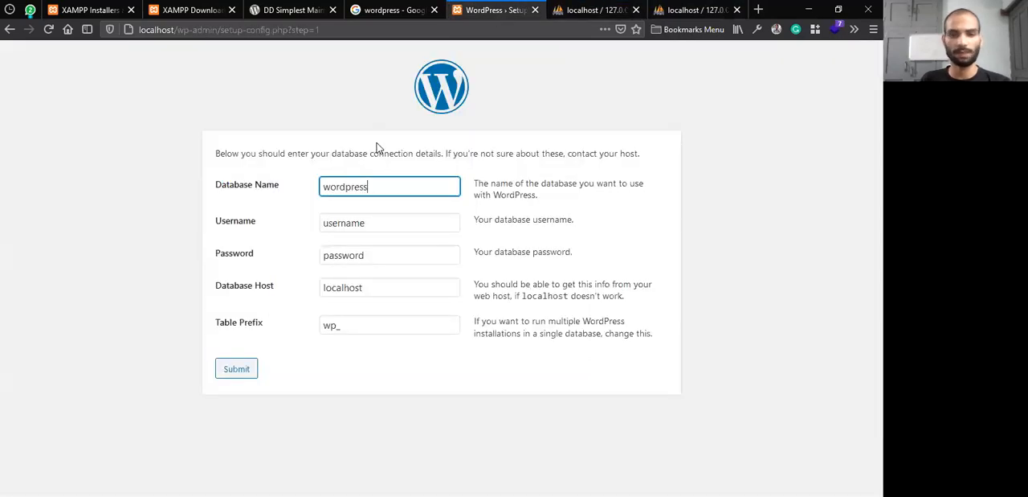
pyautogui.doubleClick(348, 185)
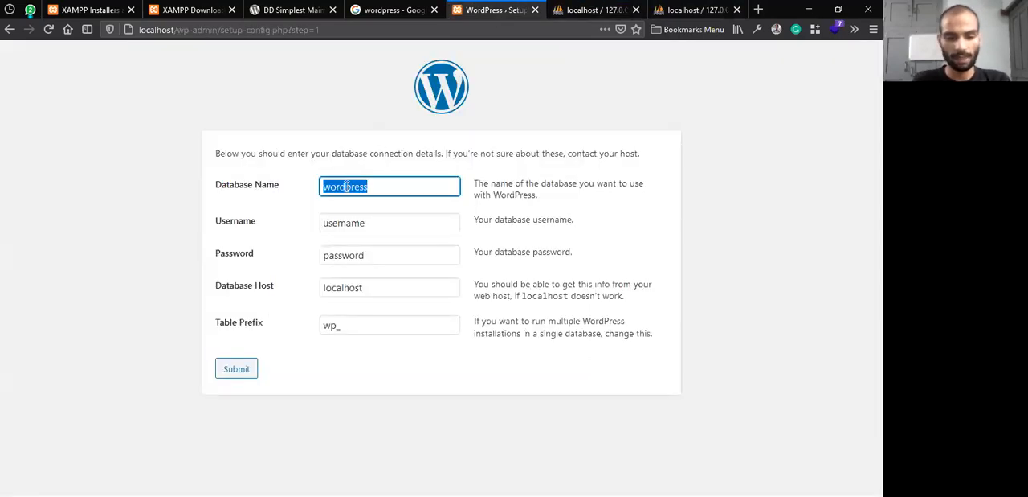
pyautogui.write('bcdb')
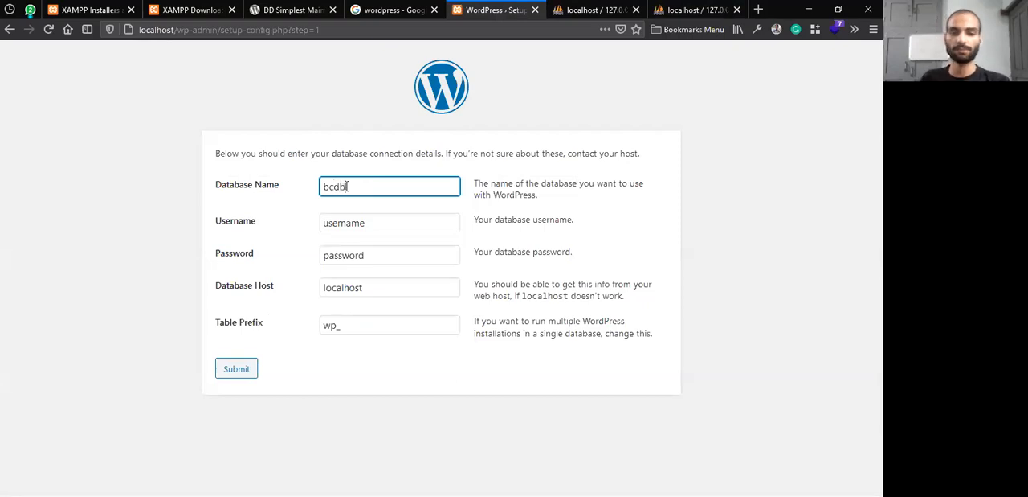
# Clear the default entries for Username, Password and Database Host in the WordPress connection form
pyautogui.doubleClick(388, 224)
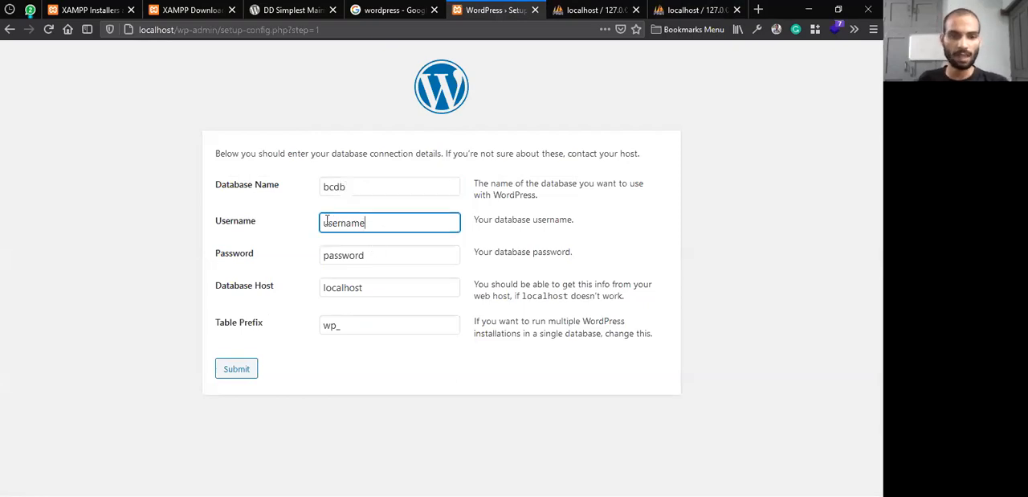
pyautogui.press('BackSpace')
pyautogui.doubleClick(385, 252)
pyautogui.press('BackSpace')
pyautogui.doubleClick(398, 287)
pyautogui.press('BackSpace')
pyautogui.click(384, 344)
# Check the bcdb database page in phpMyAdmin, then set the database Username to root in the WordPress setup form
pyautogui.click(693, 10)
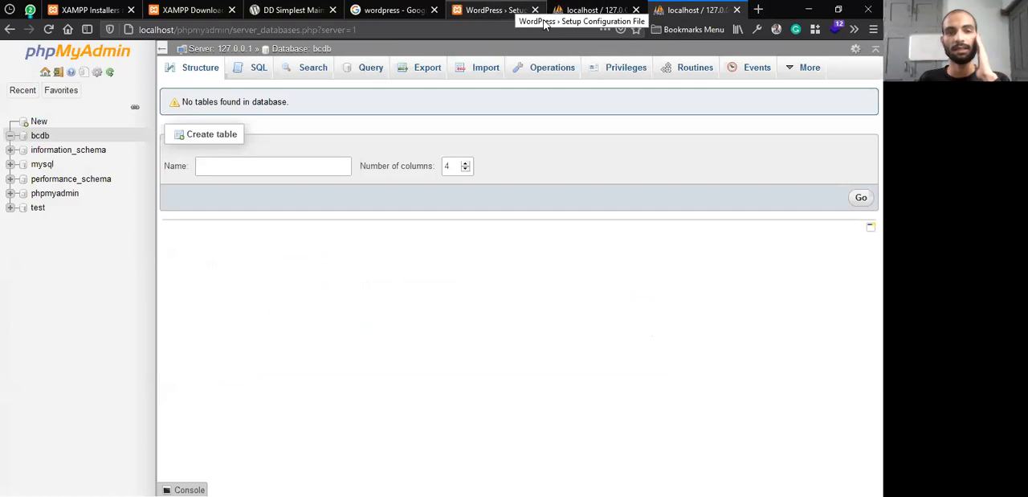
pyautogui.click(55, 91)
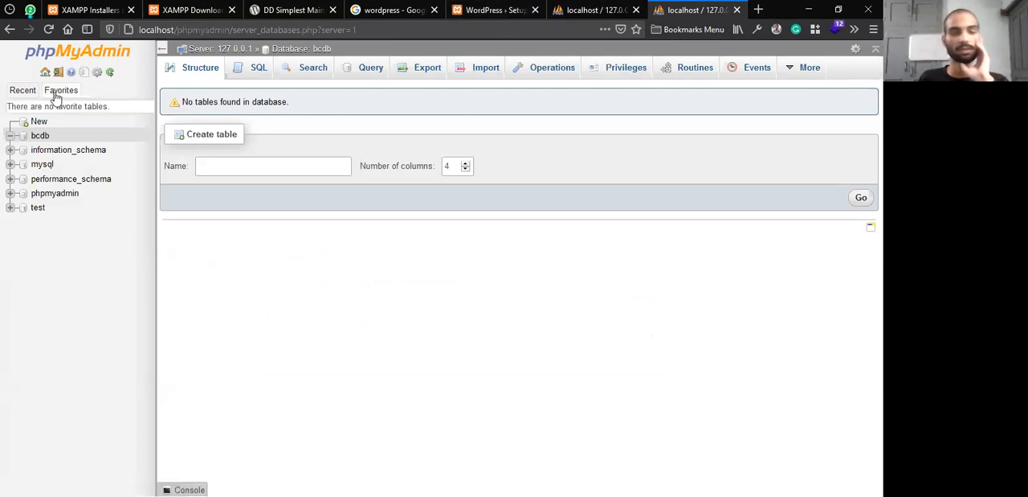
pyautogui.click(490, 10)
pyautogui.click(347, 217)
pyautogui.write('root')
pyautogui.moveTo(359, 223); pyautogui.dragTo(307, 220)
pyautogui.click(369, 255)
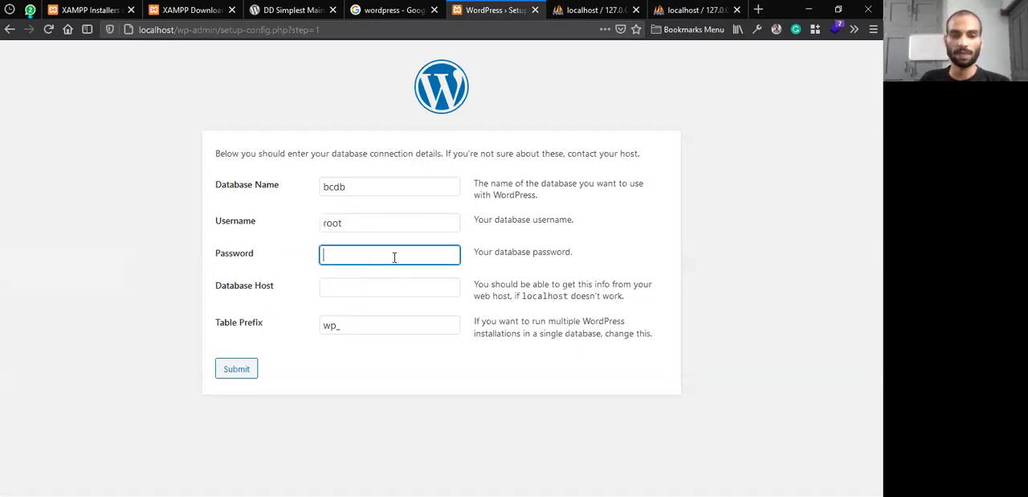
pyautogui.doubleClick(332, 222)
pyautogui.moveTo(332, 223); pyautogui.dragTo(358, 251)
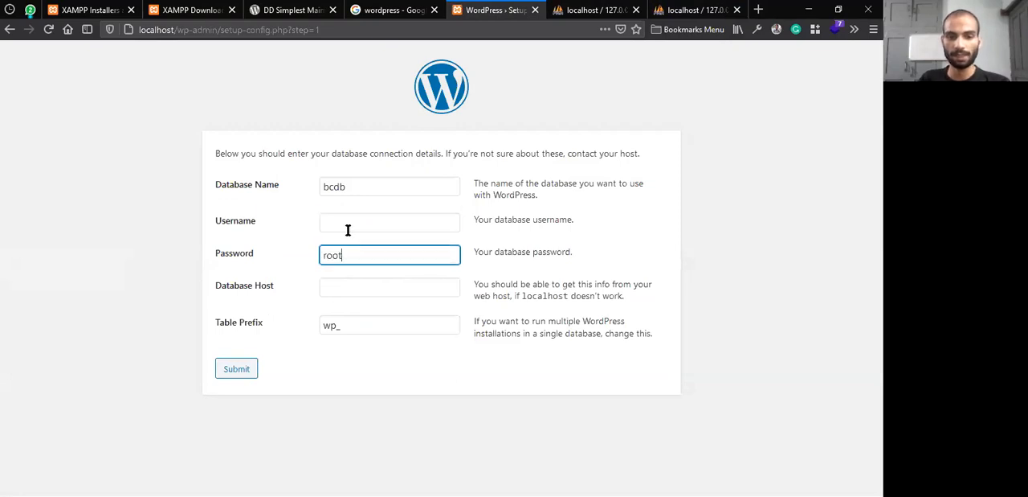
pyautogui.hotkey('ctrl', 'z')
pyautogui.click(352, 220)
pyautogui.hotkey('ctrl', 'z')
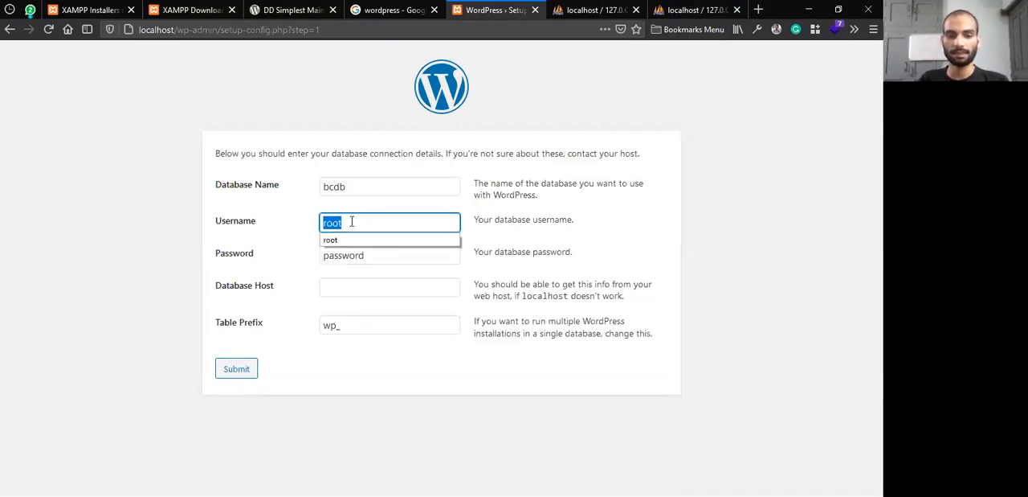
pyautogui.doubleClick(345, 254)
pyautogui.press('BackSpace')
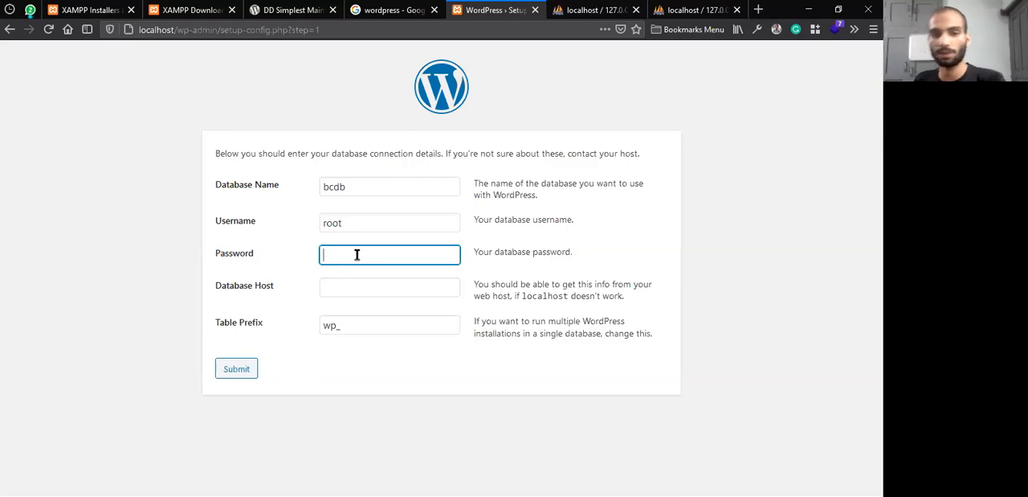
# Review the Database Name, Username and blank Password entries in the connection form
pyautogui.click(363, 225)
pyautogui.moveTo(382, 218); pyautogui.dragTo(321, 222)
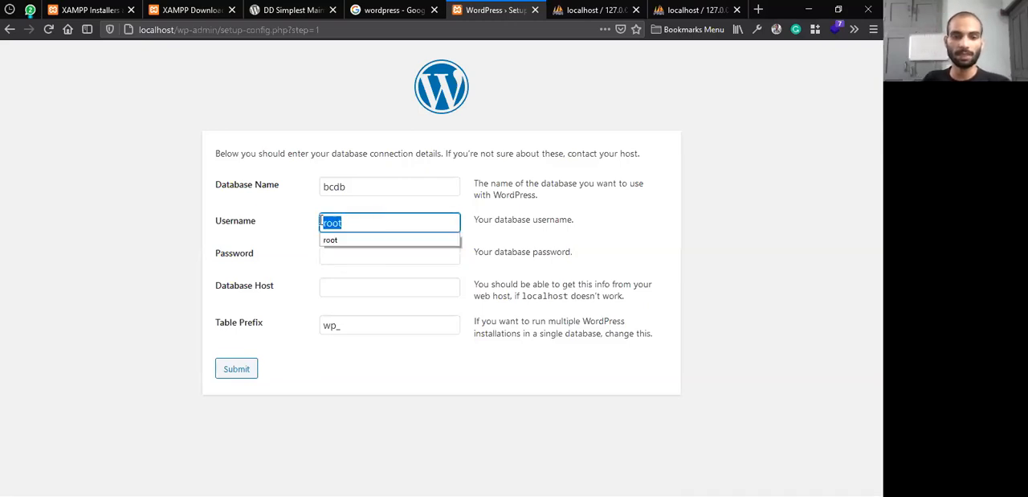
pyautogui.click(350, 252)
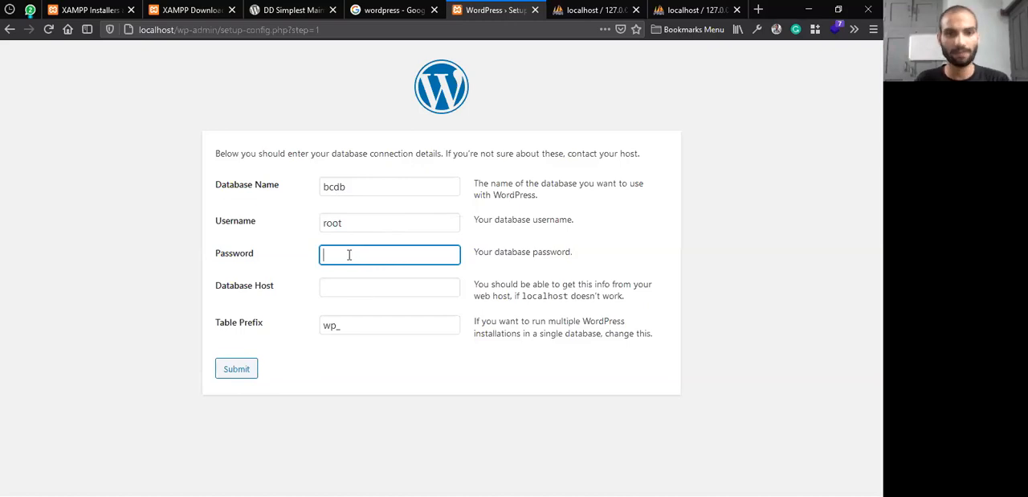
pyautogui.moveTo(358, 225); pyautogui.dragTo(285, 213)
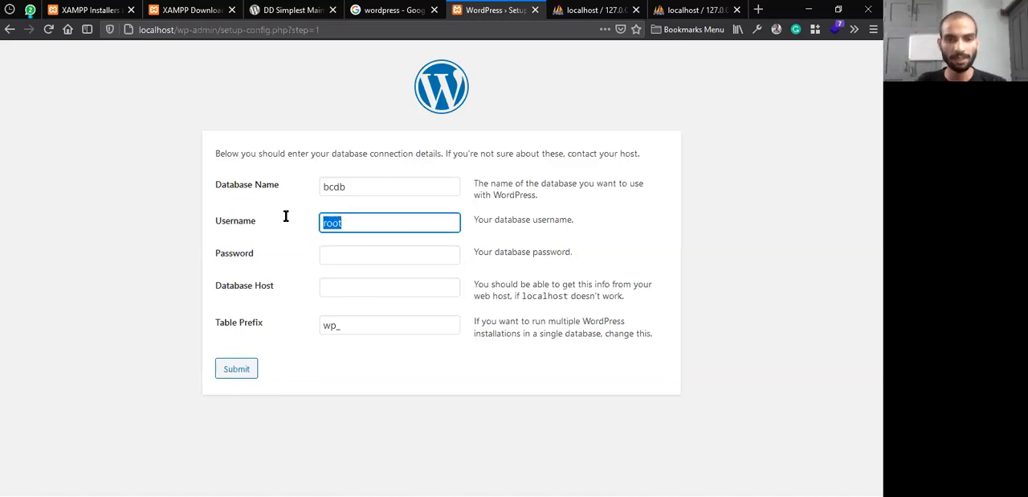
pyautogui.moveTo(361, 184); pyautogui.dragTo(301, 180)
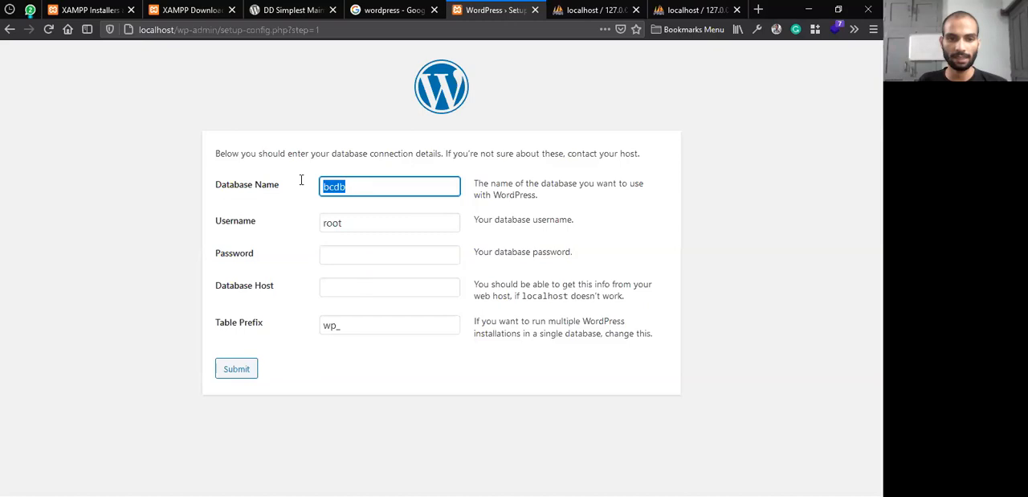
pyautogui.click(346, 223)
pyautogui.moveTo(346, 222); pyautogui.dragTo(307, 216)
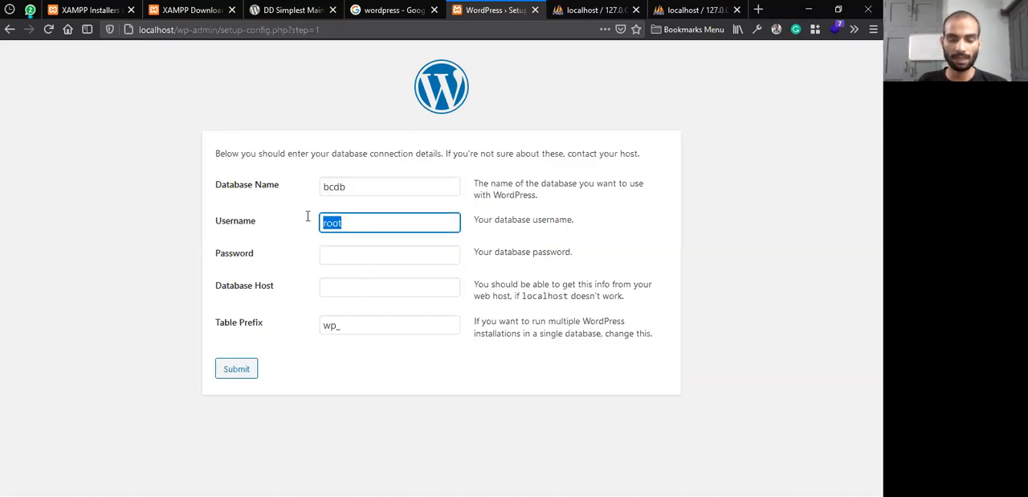
# Set the Database Host to localhost, keeping the Password field blank
pyautogui.click(355, 258)
pyautogui.click(350, 285)
pyautogui.write('localhost')
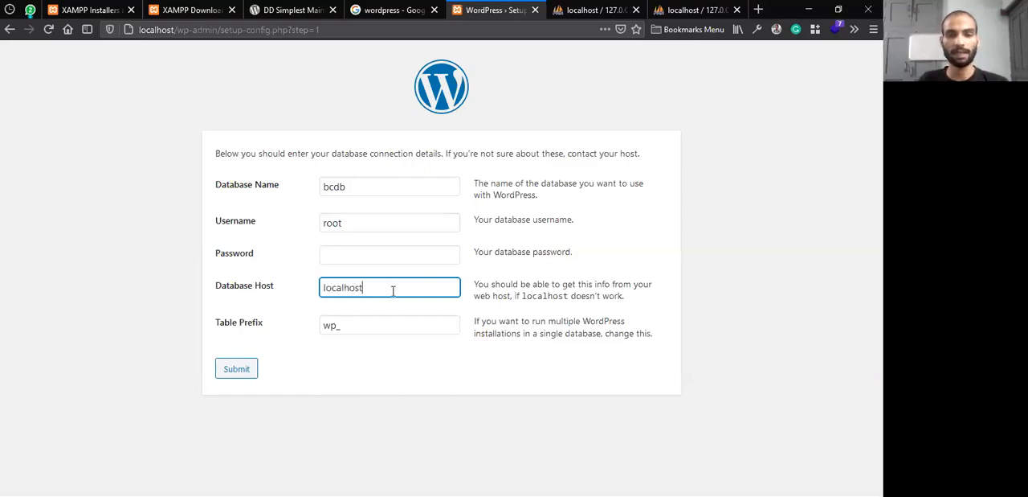
pyautogui.moveTo(393, 287); pyautogui.dragTo(286, 291)
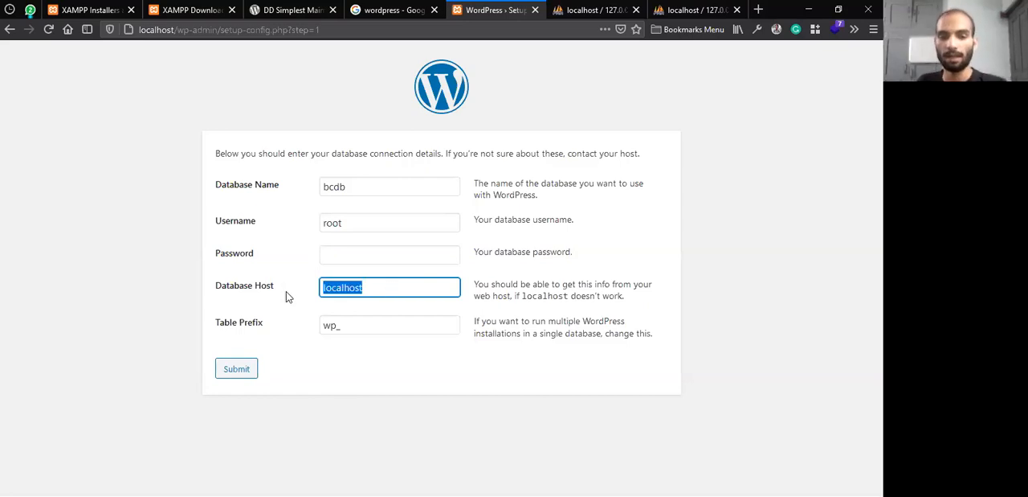
pyautogui.click(395, 290)
pyautogui.moveTo(387, 289); pyautogui.dragTo(305, 280)
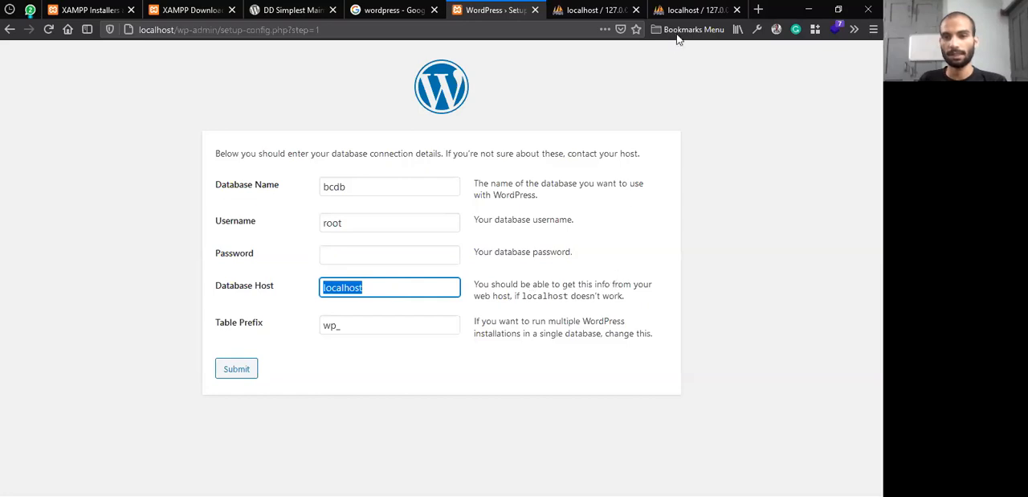
# Check the Apache and MySQL modules in the XAMPP Control Panel, then review the Database Host, Database Name and Table Prefix entries in WordPress setup
pyautogui.hotkey('alt', 'Tab')
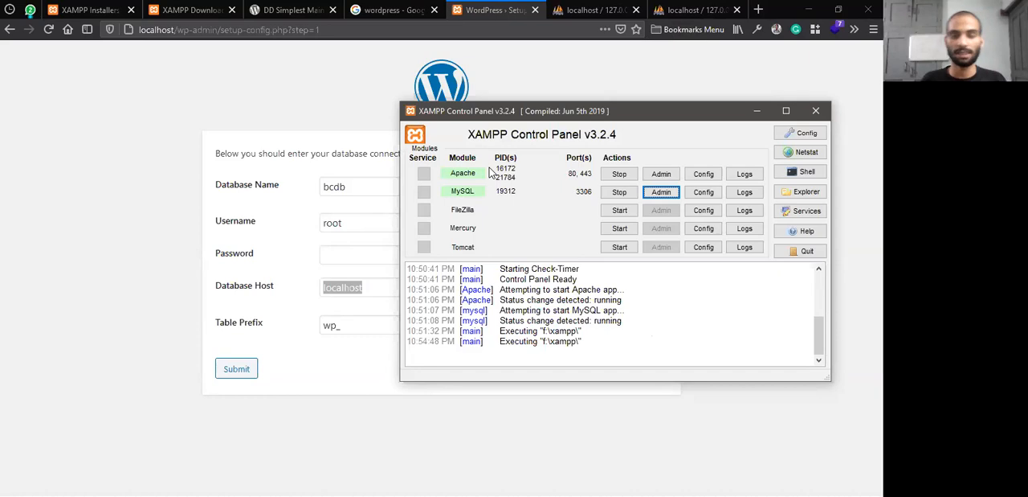
pyautogui.click(336, 291)
pyautogui.moveTo(372, 286); pyautogui.dragTo(283, 294)
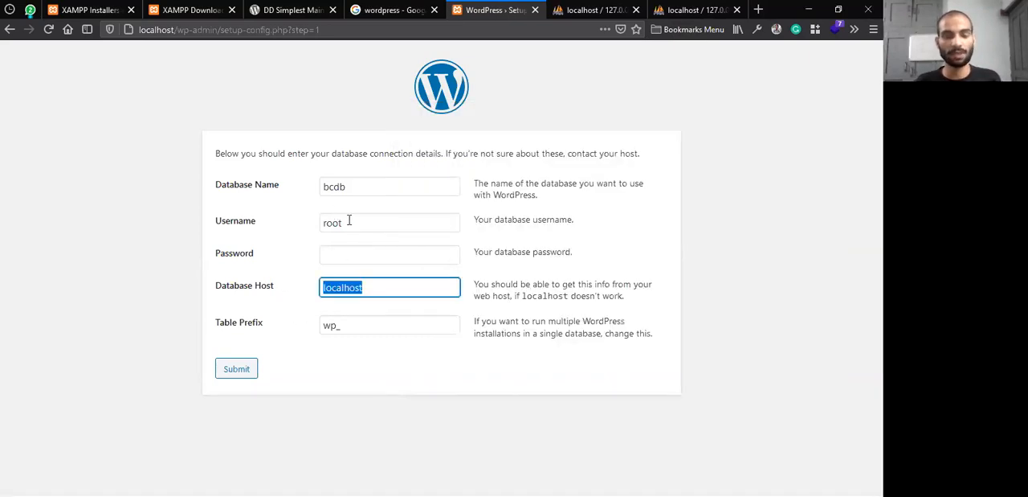
pyautogui.hotkey('alt', 'Tab')
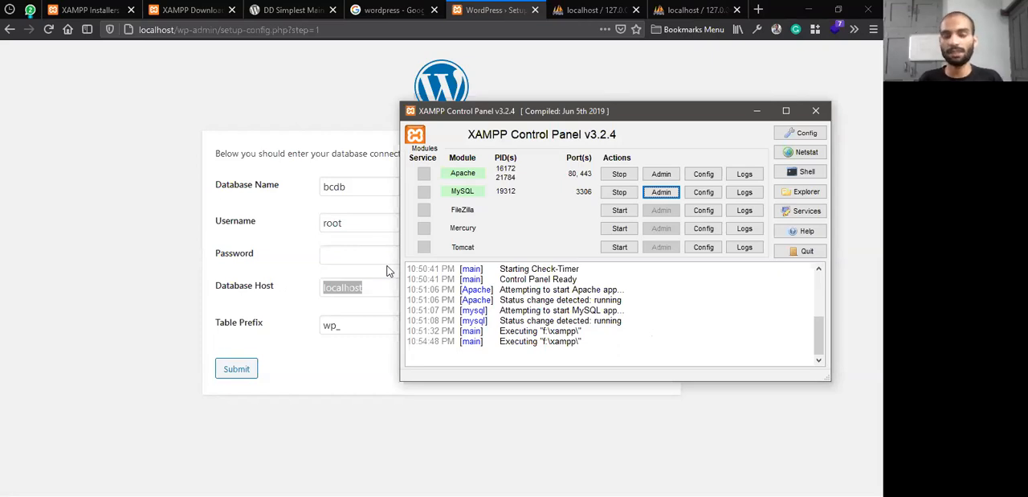
pyautogui.click(378, 286)
pyautogui.moveTo(404, 286); pyautogui.dragTo(288, 293)
pyautogui.click(360, 249)
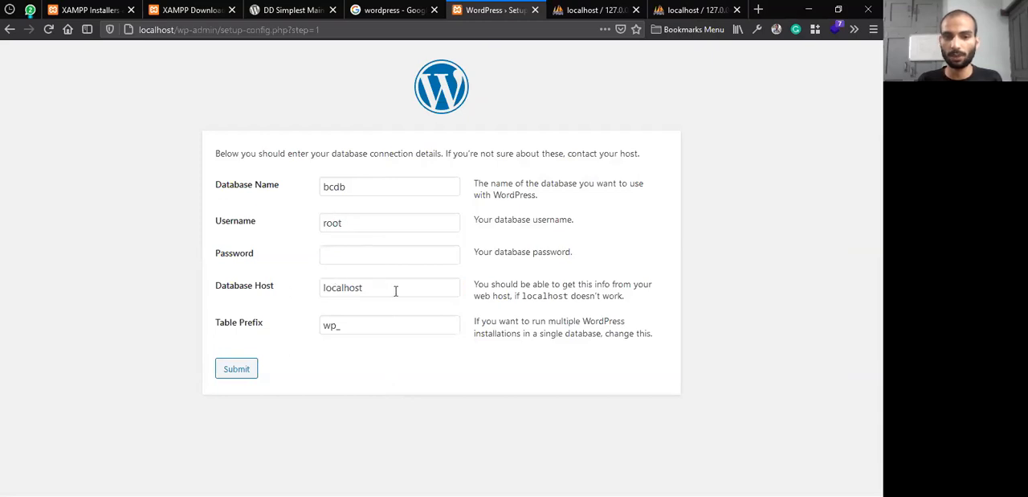
pyautogui.moveTo(396, 289); pyautogui.dragTo(312, 281)
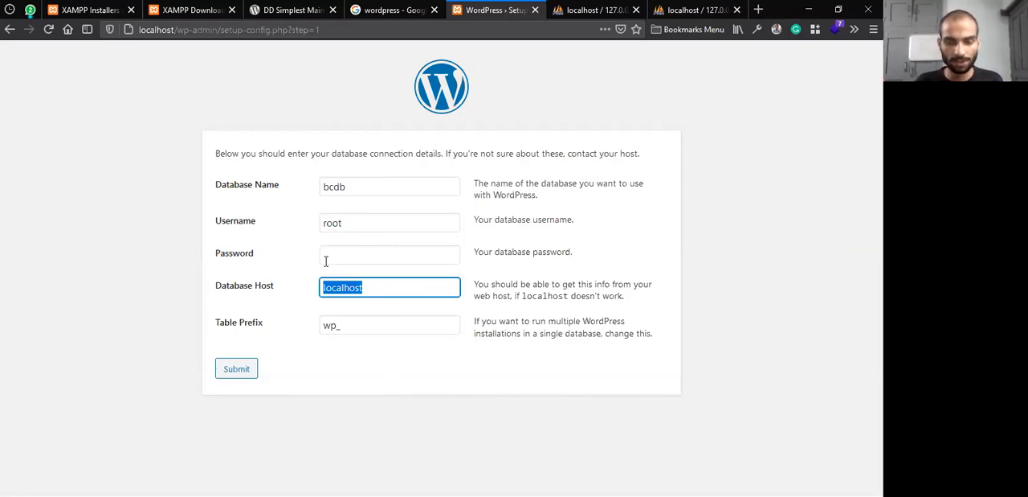
pyautogui.doubleClick(327, 185)
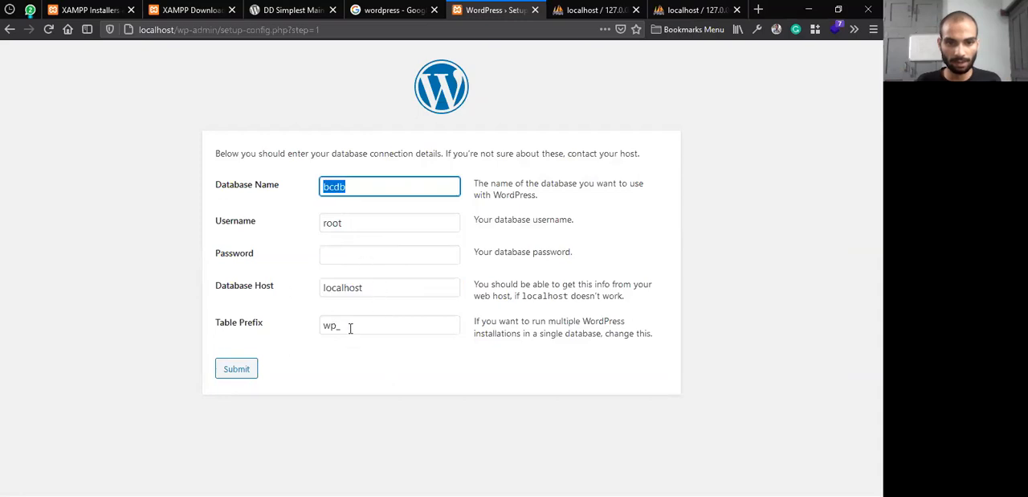
pyautogui.doubleClick(333, 325)
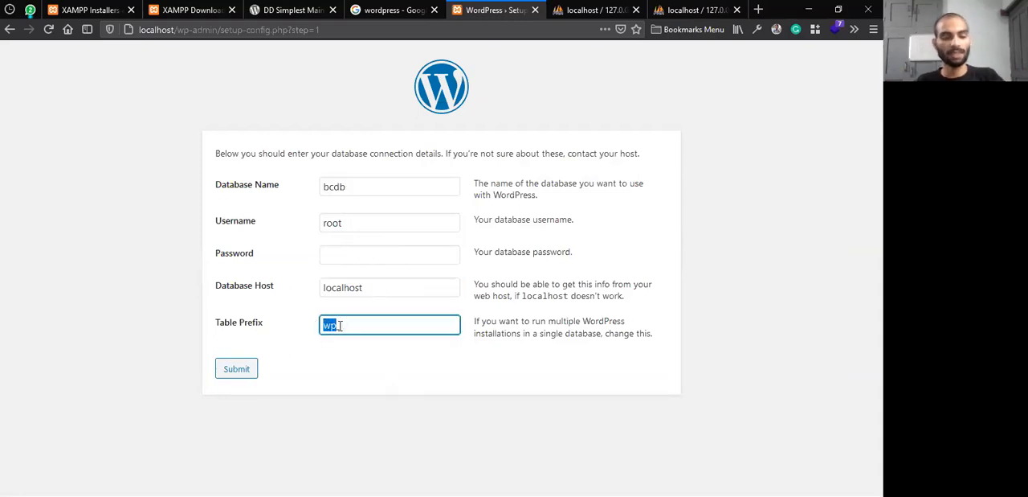
# Examine the table name prefixes in the phpmyadmin database in phpMyAdmin and compare them with the WordPress Table Prefix entry
pyautogui.hotkey('alt', 'Tab')
pyautogui.hotkey('alt', 'Tab')
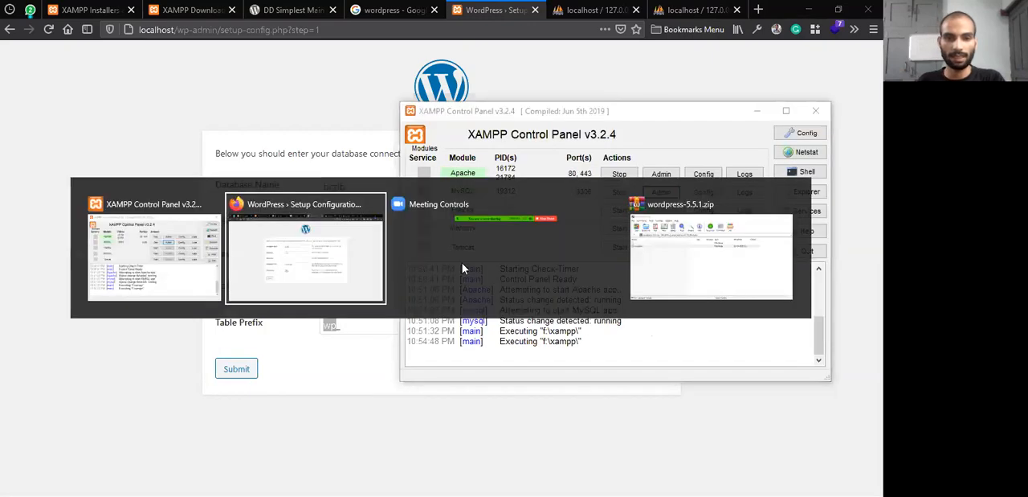
pyautogui.click(126, 247)
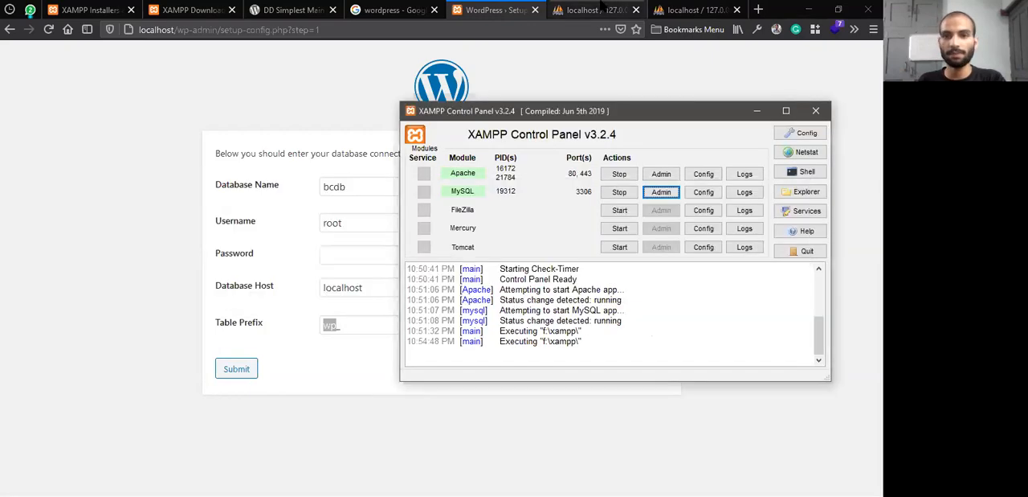
pyautogui.click(601, 6)
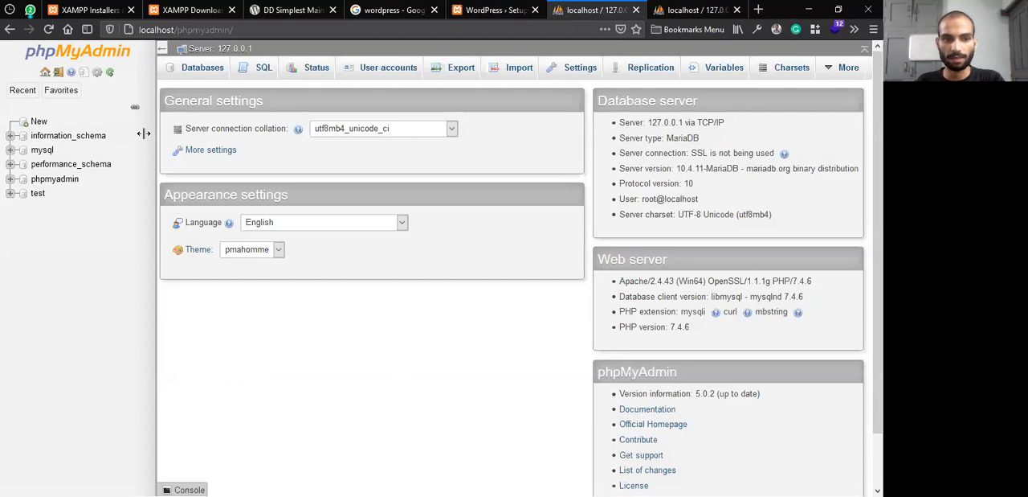
pyautogui.click(39, 195)
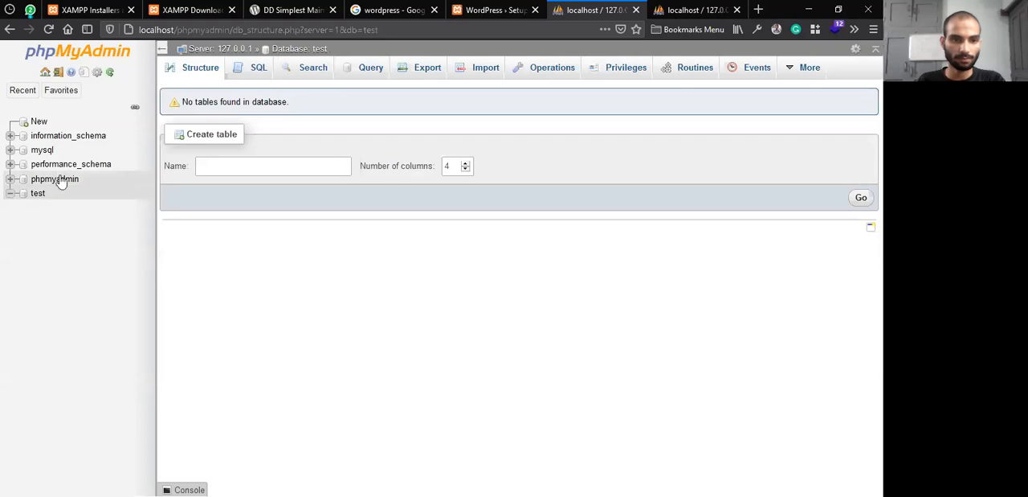
pyautogui.click(59, 175)
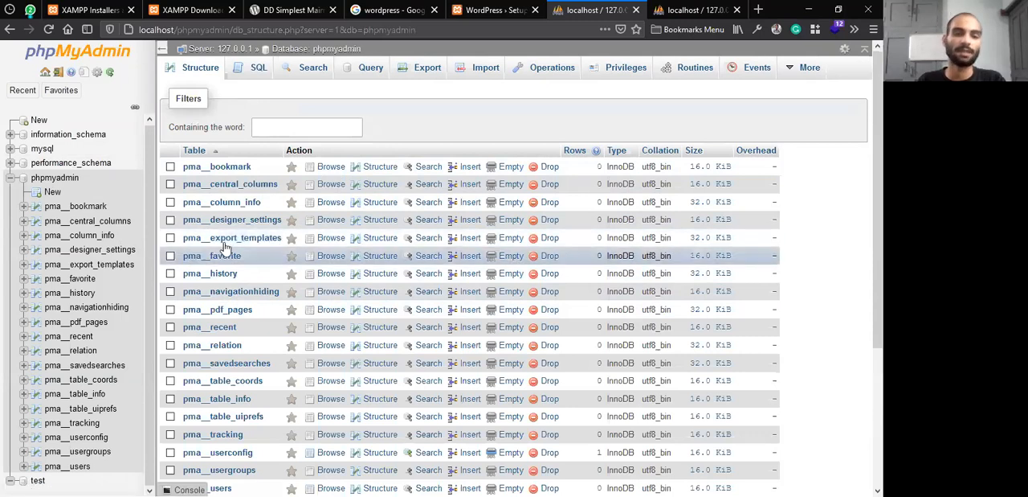
pyautogui.click(490, 9)
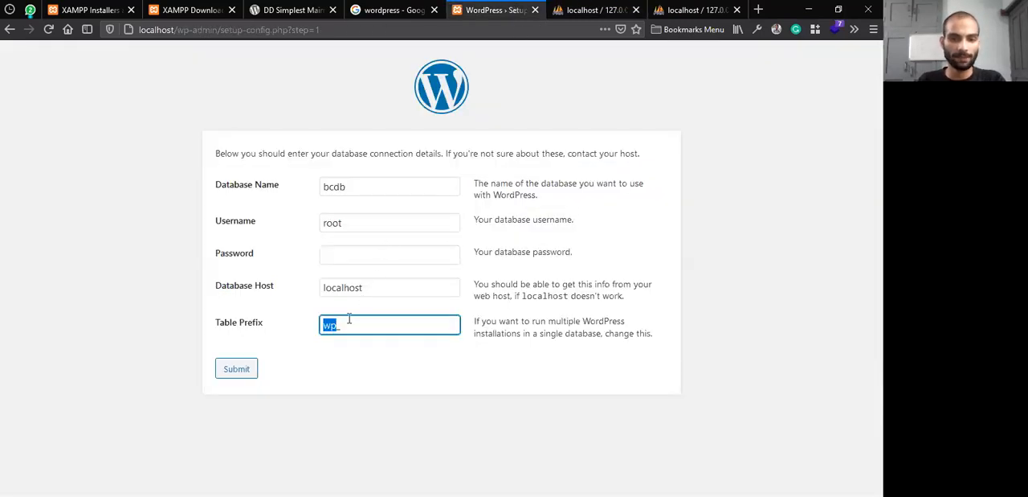
pyautogui.click(593, 9)
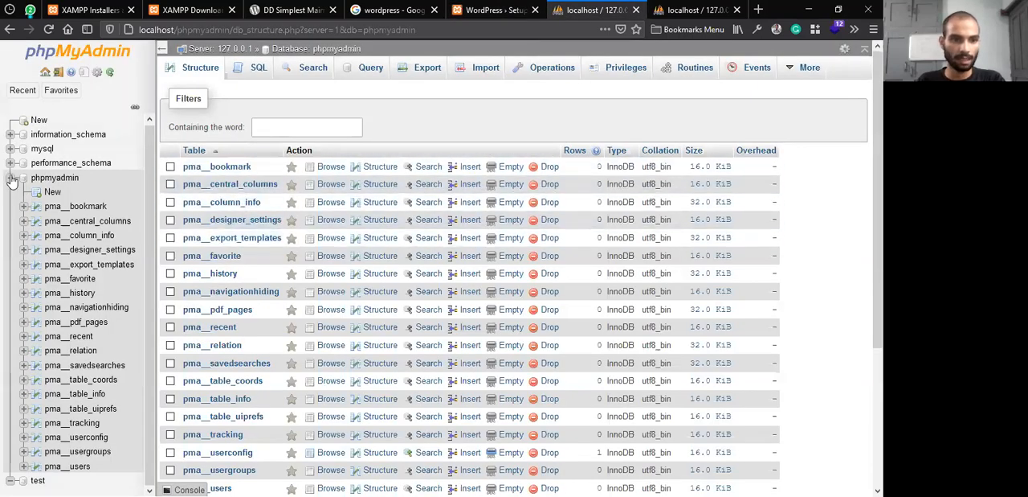
pyautogui.click(514, 10)
pyautogui.click(367, 316)
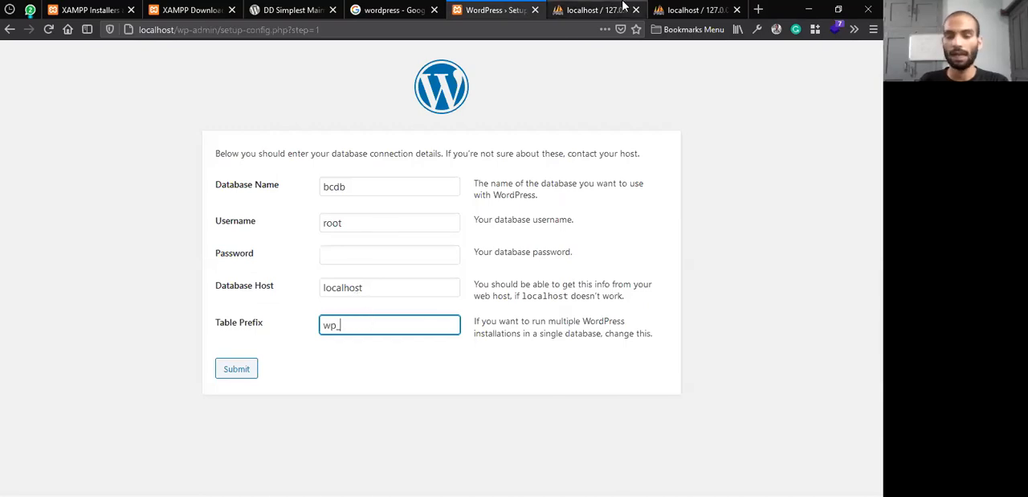
pyautogui.click(623, 7)
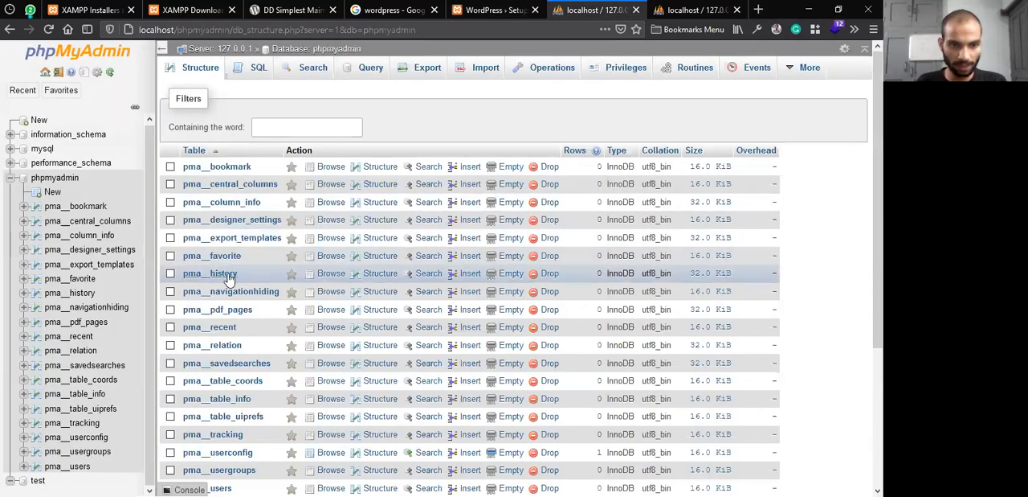
pyautogui.click(490, 10)
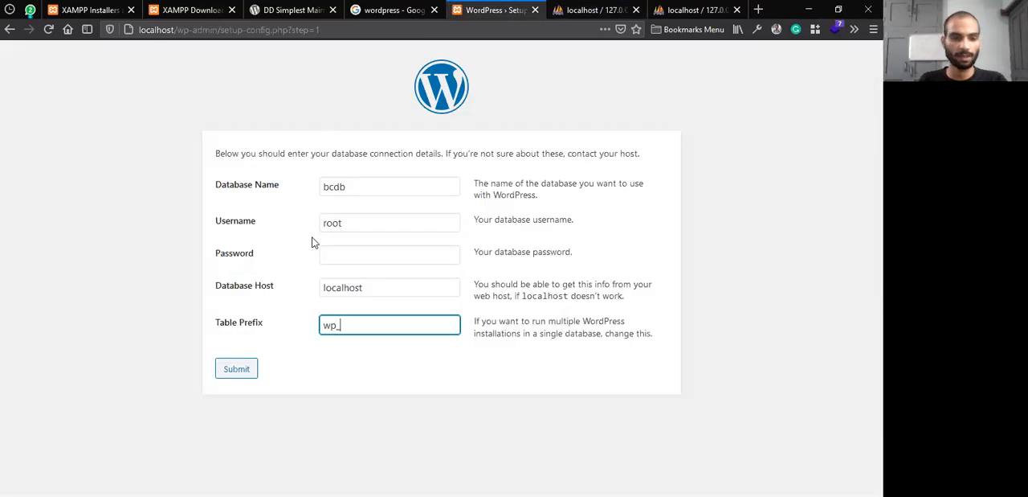
# Set the Table Prefix to bc_ and submit the database connection details
pyautogui.moveTo(340, 324); pyautogui.dragTo(320, 326)
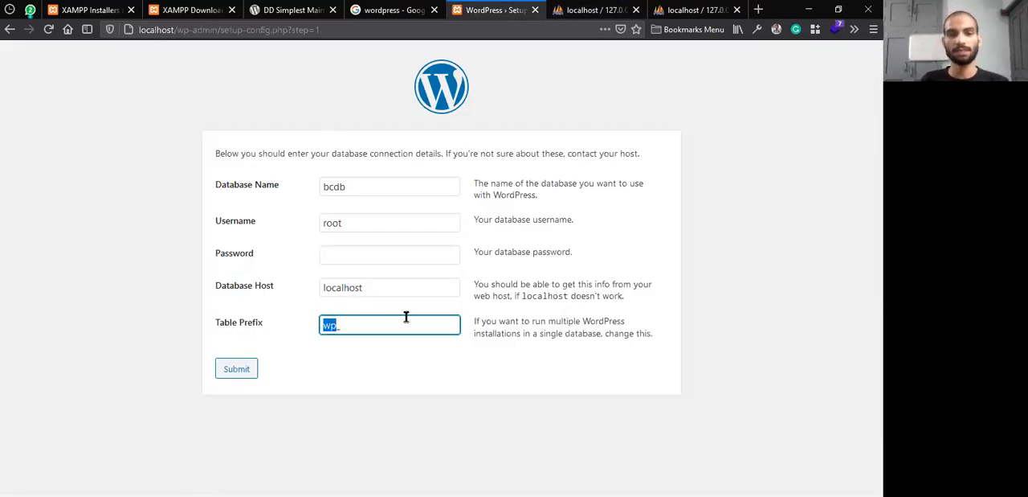
pyautogui.write('b_')
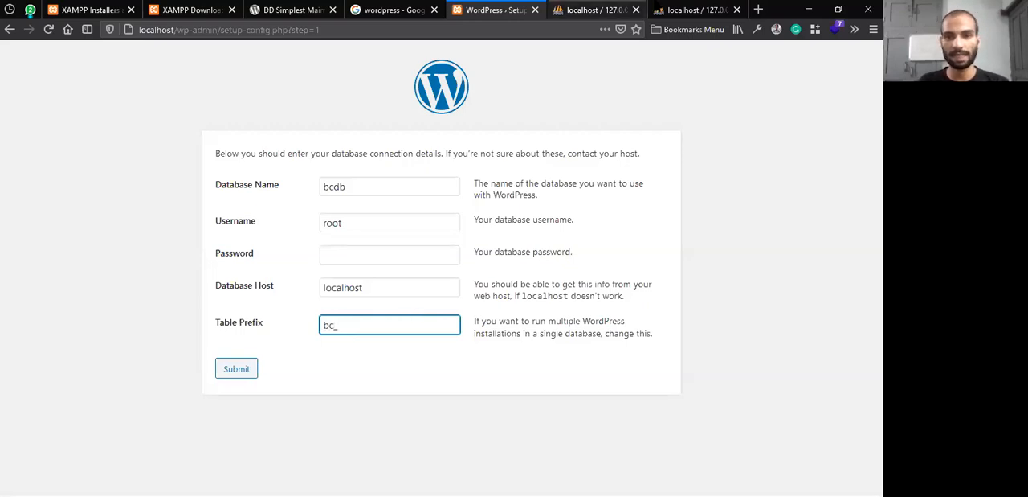
pyautogui.click(595, 9)
pyautogui.click(24, 177)
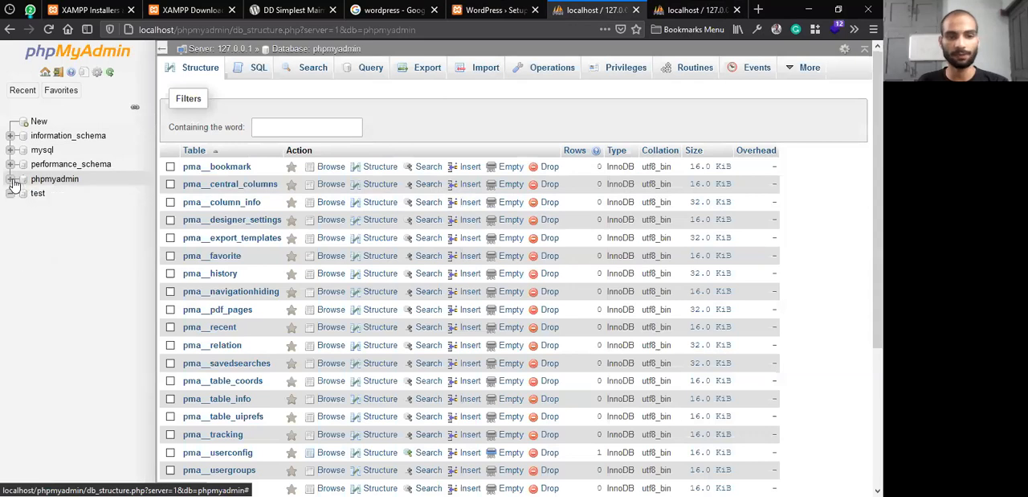
pyautogui.click(490, 10)
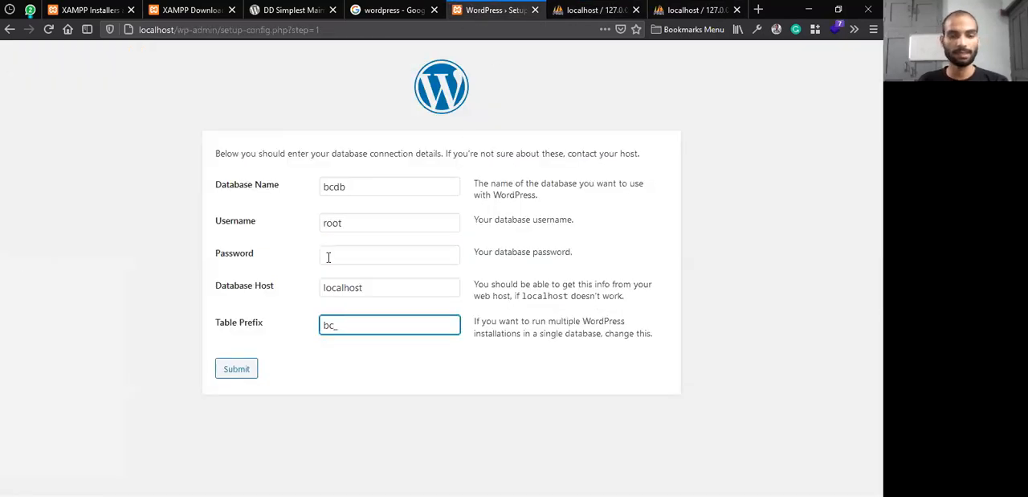
pyautogui.moveTo(340, 329); pyautogui.dragTo(315, 329)
pyautogui.click(351, 331)
pyautogui.click(252, 367)
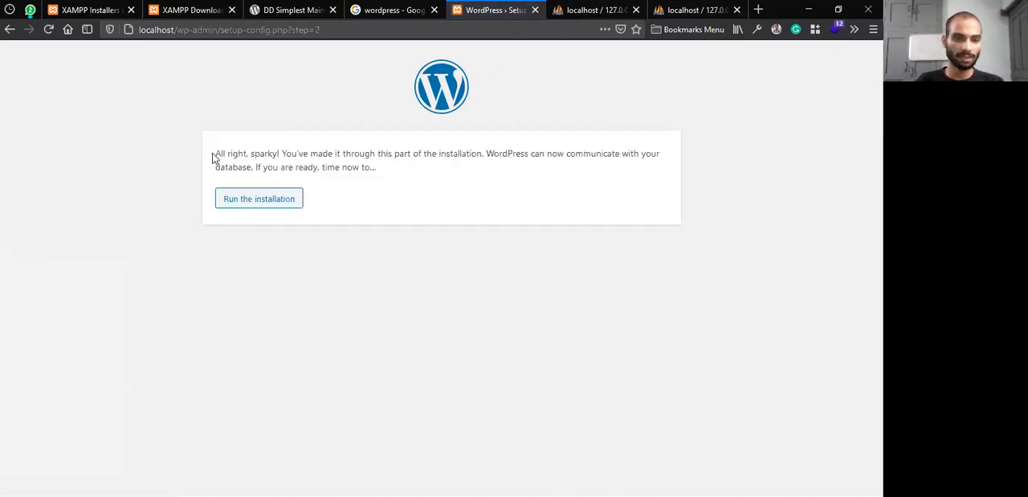
# Read the database connection message and run the WordPress installation
pyautogui.moveTo(216, 156); pyautogui.dragTo(425, 172)
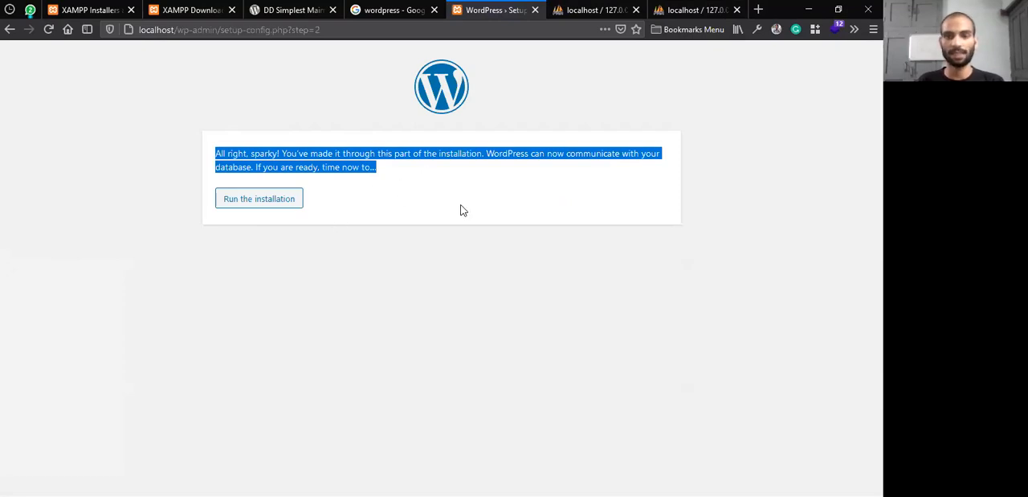
pyautogui.click(407, 206)
pyautogui.moveTo(381, 171); pyautogui.dragTo(207, 152)
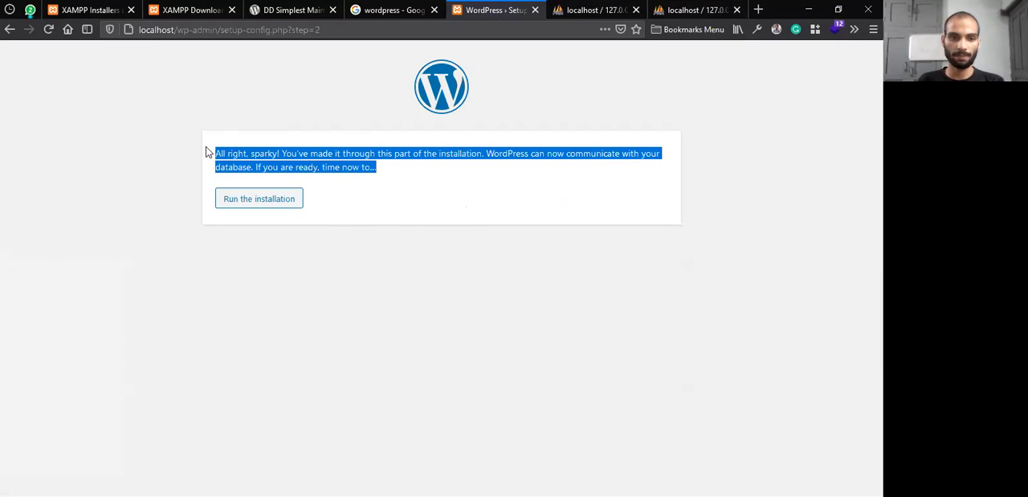
pyautogui.click(315, 148)
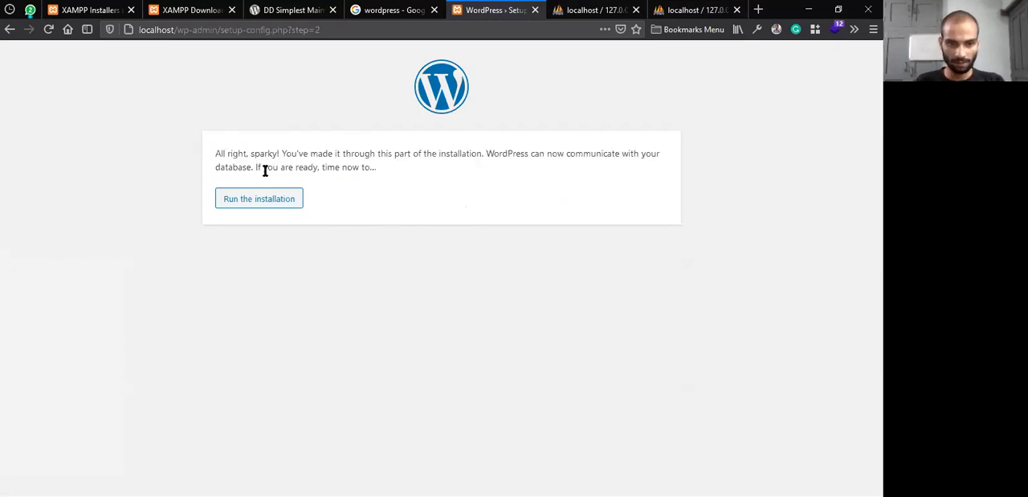
pyautogui.click(287, 199)
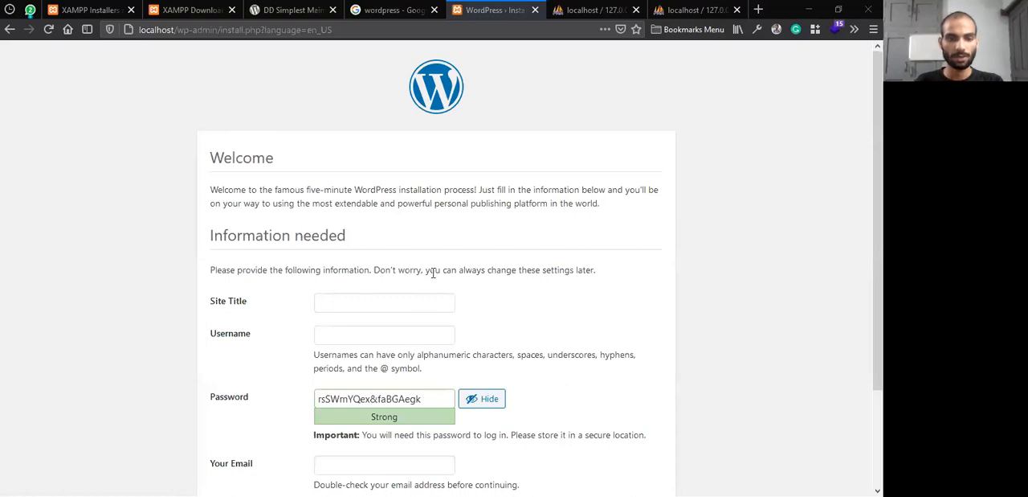
# Set the Site Title to Billions Choices in the WordPress installation form
pyautogui.scroll(-3, 429, 268)
pyautogui.click(322, 184)
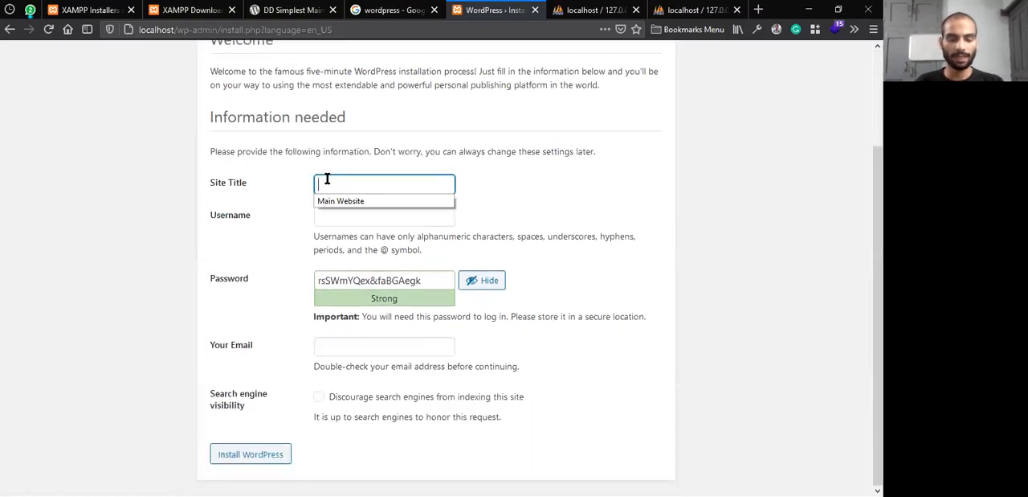
pyautogui.write('B')
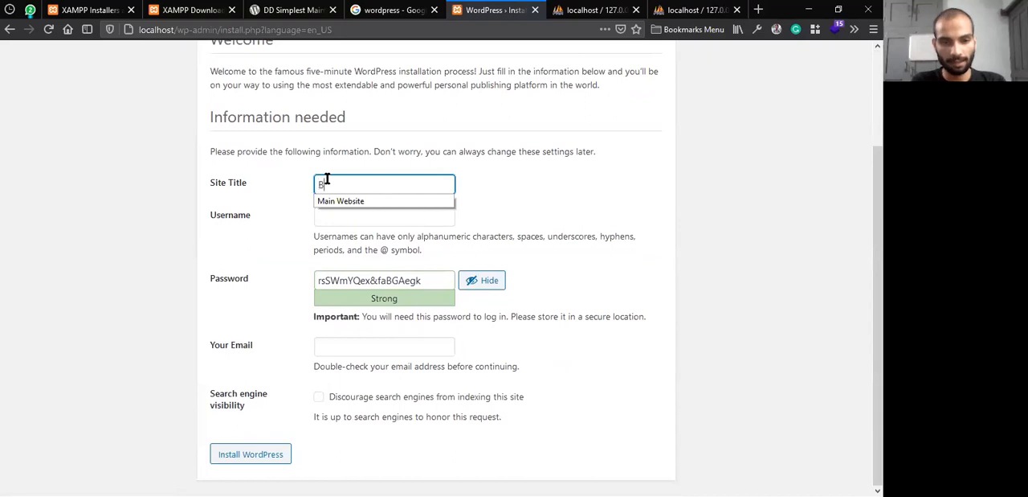
pyautogui.write('illions Choices')
pyautogui.press('Tab')
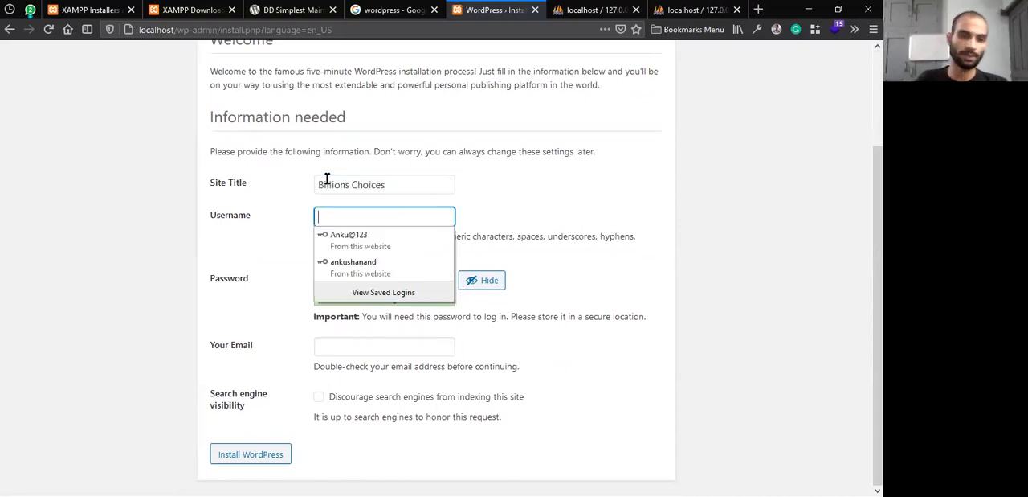
# Fill in the administrator Username and Password from the browser's saved logins, replacing the first username with the other saved one
pyautogui.click(357, 234)
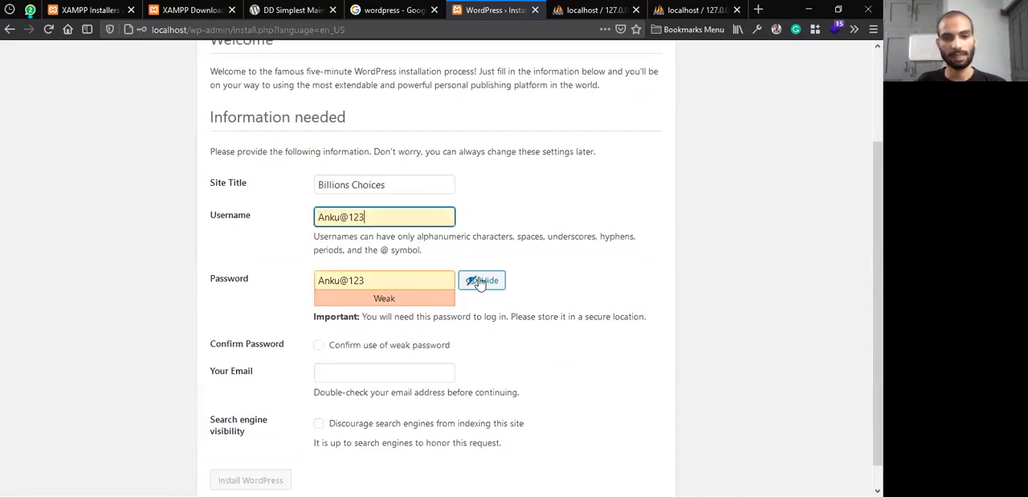
pyautogui.tripleClick(383, 219)
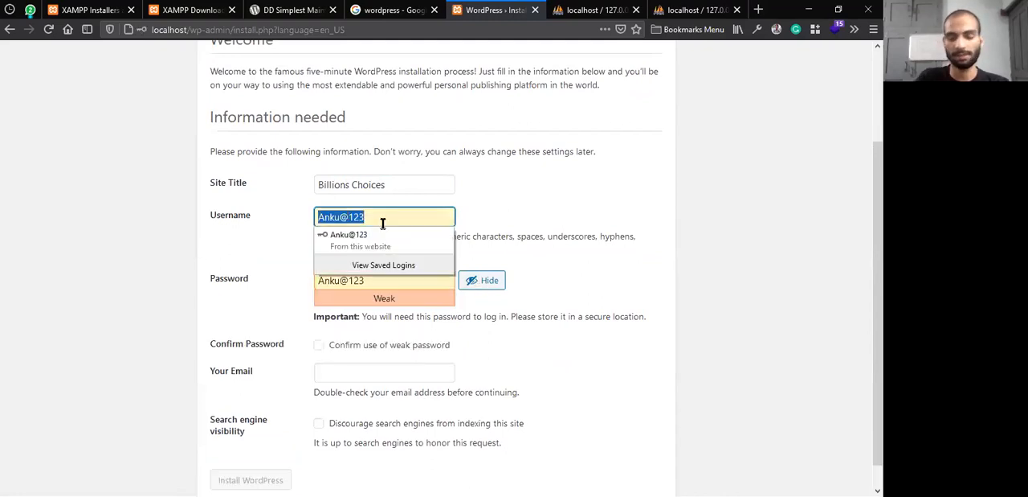
pyautogui.press('BackSpace')
pyautogui.click(432, 265)
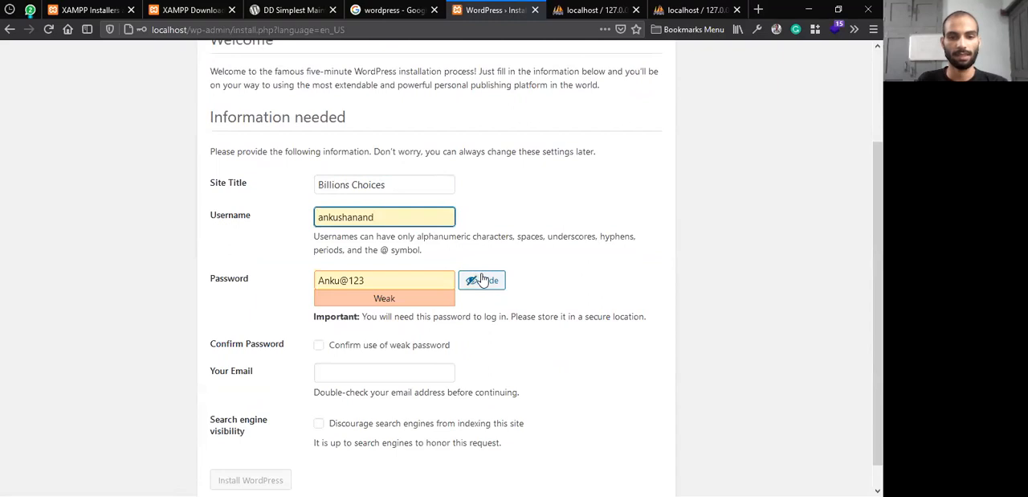
# Mask the administrator password and confirm the use of a weak password
pyautogui.tripleClick(415, 274)
pyautogui.click(413, 273)
pyautogui.moveTo(383, 217); pyautogui.dragTo(311, 227)
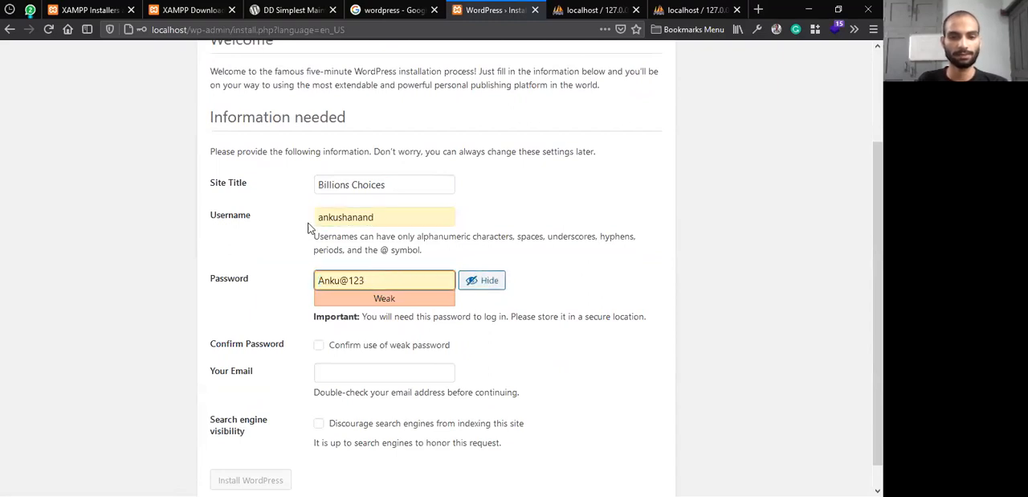
pyautogui.click(406, 273)
pyautogui.click(488, 280)
pyautogui.click(491, 280)
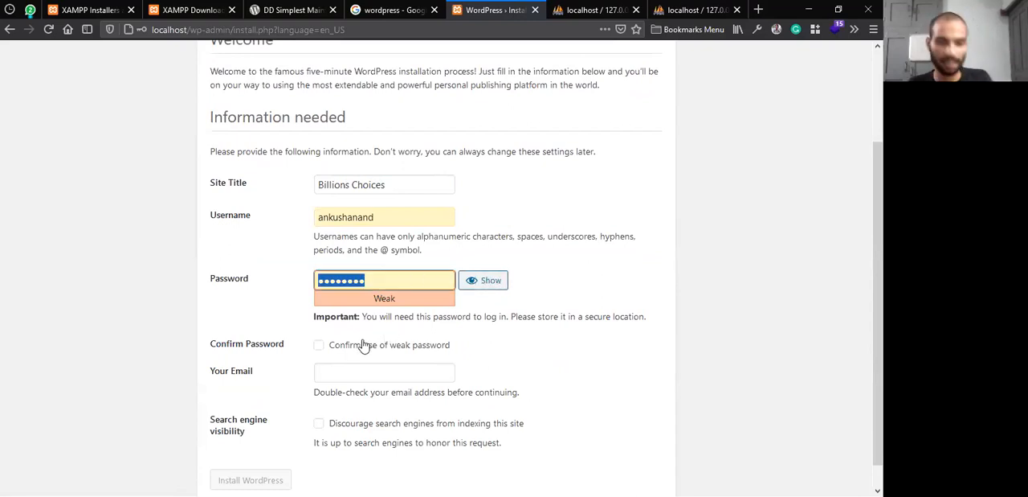
pyautogui.click(319, 345)
pyautogui.moveTo(398, 282); pyautogui.dragTo(312, 279)
pyautogui.click(337, 216)
pyautogui.click(312, 224)
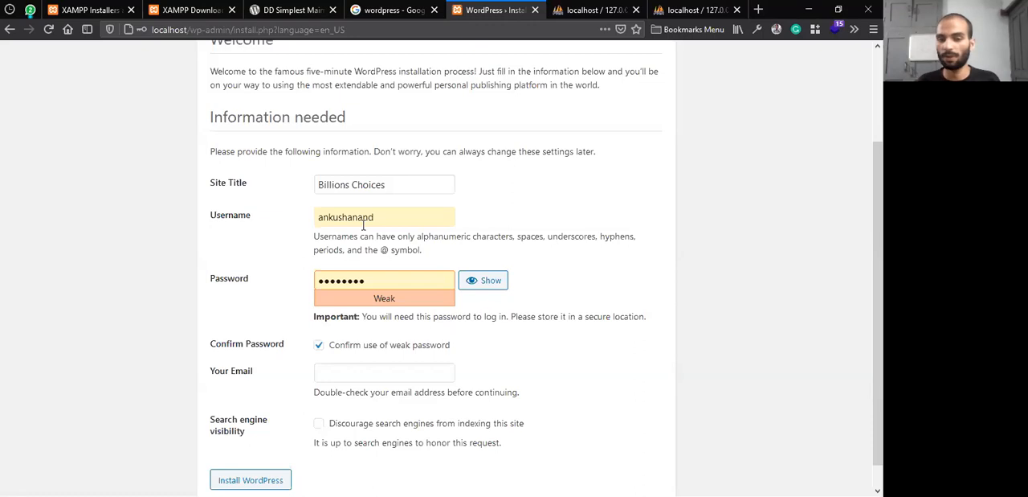
# Reveal the administrator password to check it, mask it again, and review the username and password fields
pyautogui.doubleClick(382, 277)
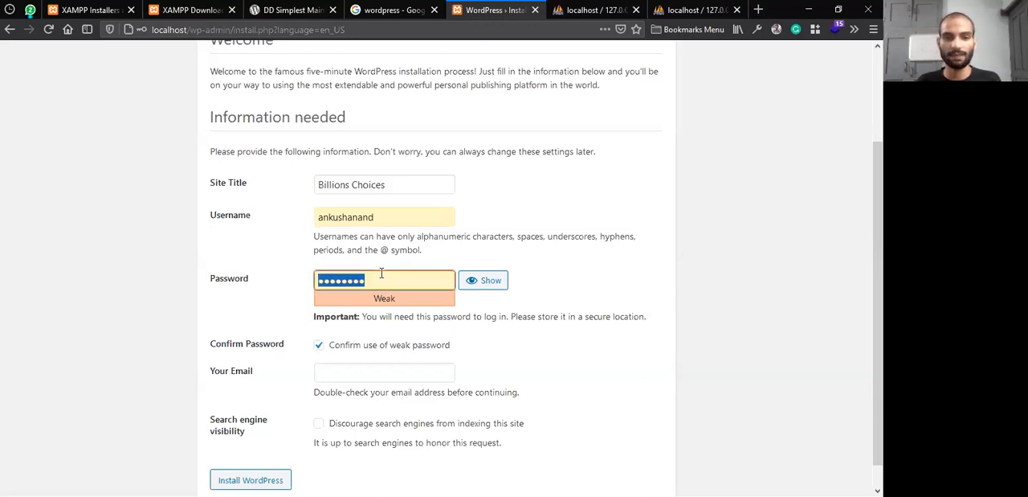
pyautogui.click(480, 278)
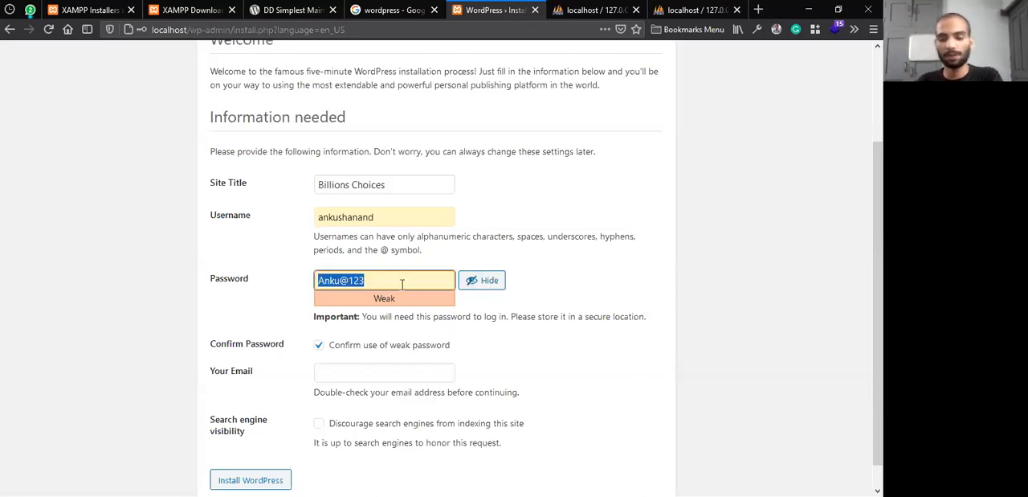
pyautogui.click(482, 280)
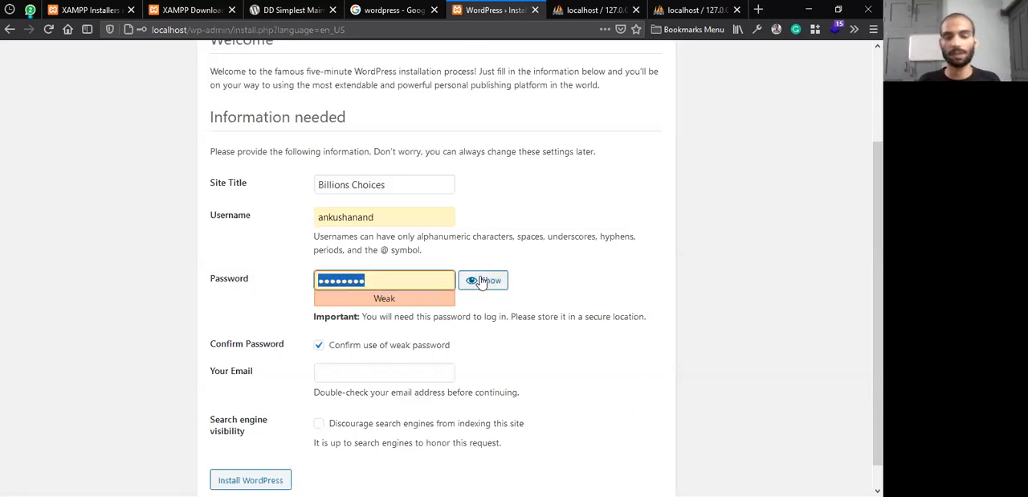
pyautogui.moveTo(402, 221); pyautogui.dragTo(212, 219)
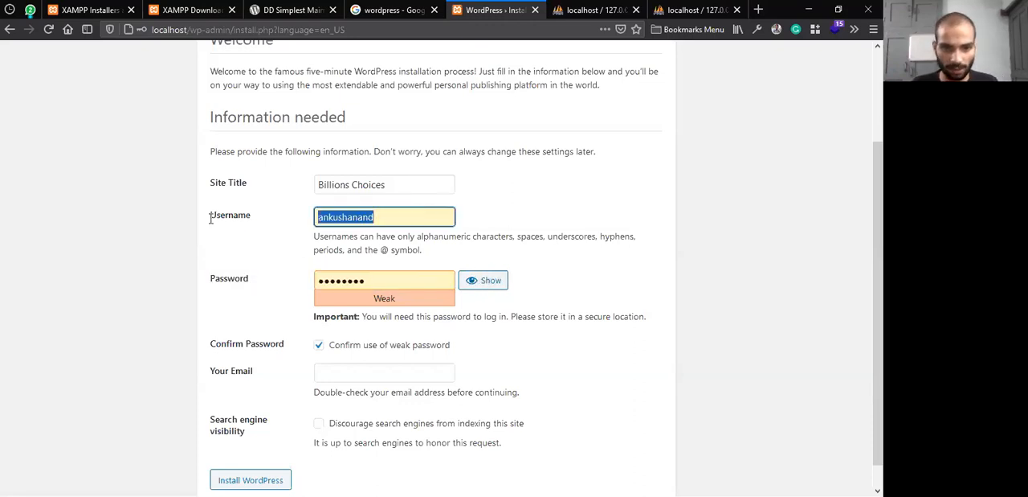
pyautogui.doubleClick(353, 279)
# Fill in the administrator's email address using the second saved suggestion and check the entry
pyautogui.click(374, 373)
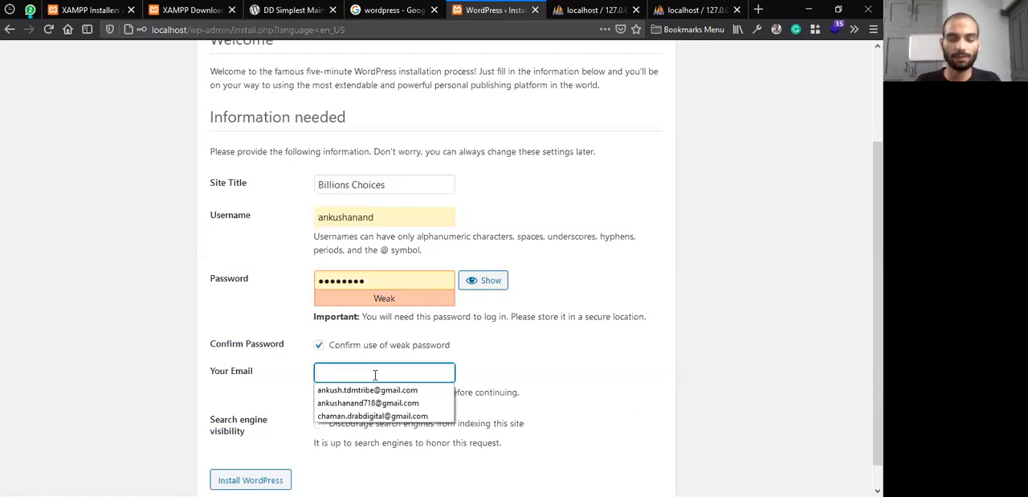
pyautogui.click(390, 403)
pyautogui.moveTo(452, 375); pyautogui.dragTo(293, 388)
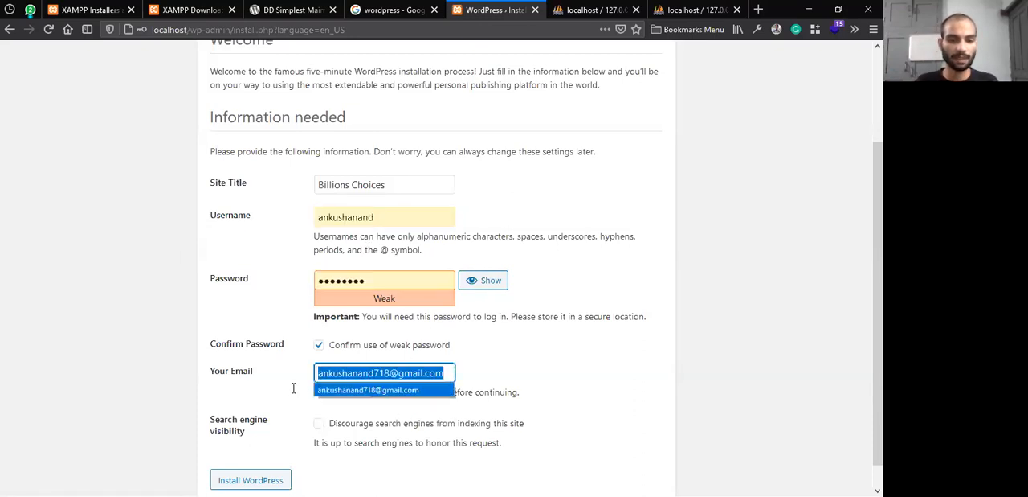
pyautogui.click(604, 344)
# Review the search engine visibility option, leave it unchecked, and install WordPress
pyautogui.scroll(-1, 551, 344)
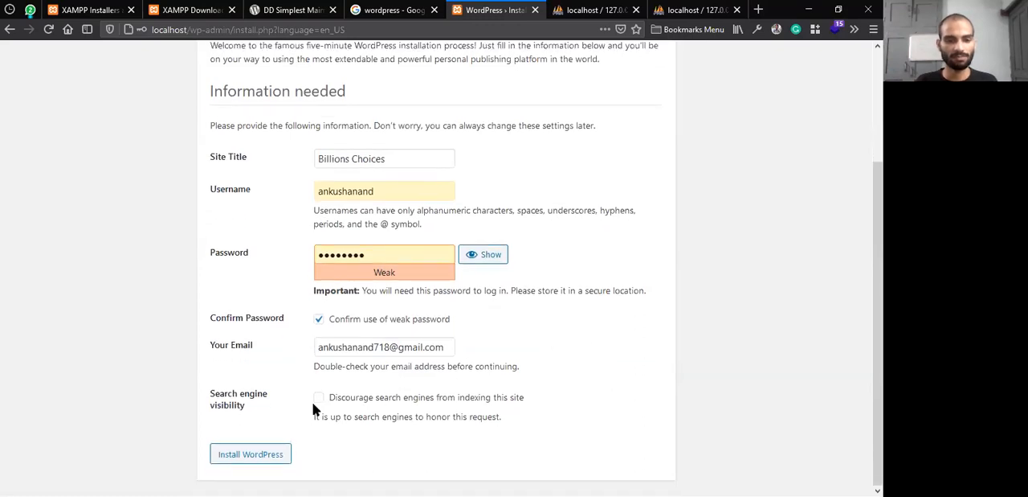
pyautogui.moveTo(506, 418); pyautogui.dragTo(316, 430)
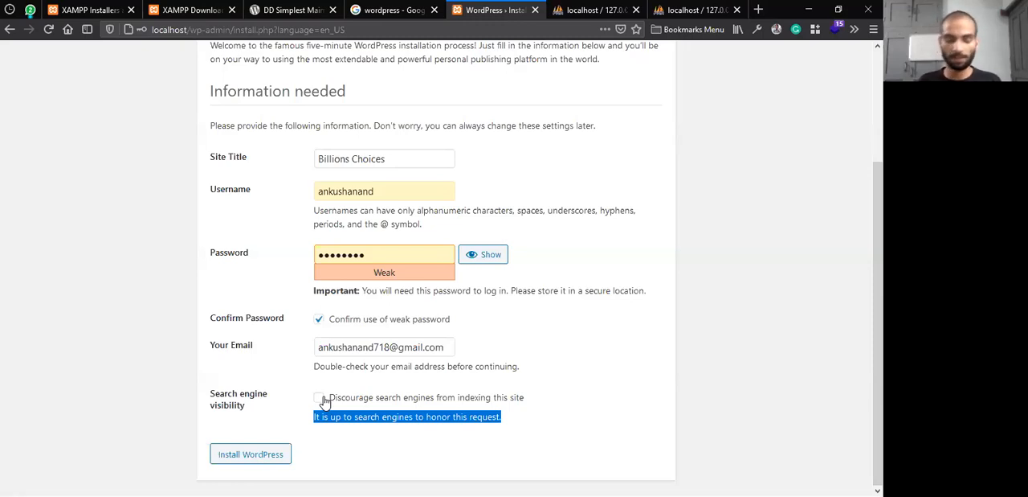
pyautogui.click(282, 423)
pyautogui.click(234, 461)
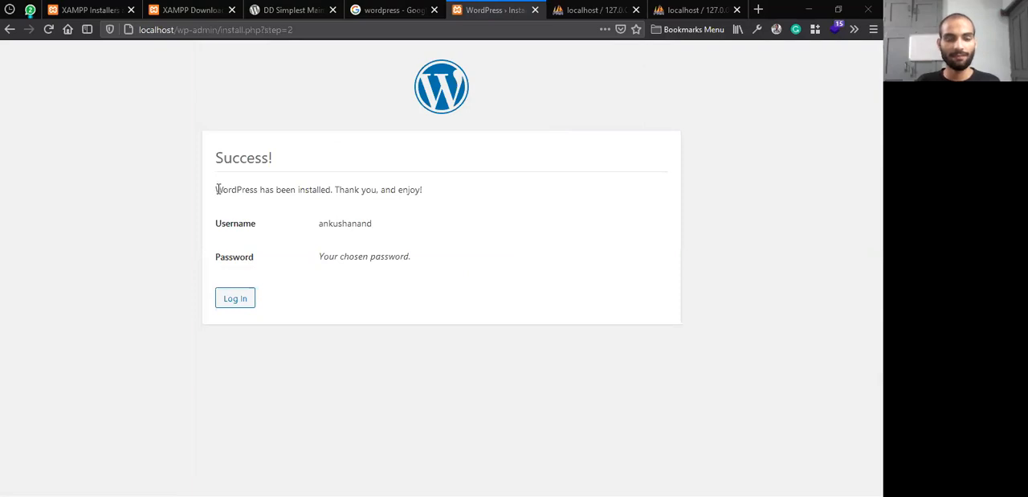
# Read the installation success message and log in to the site with the saved administrator username and password
pyautogui.moveTo(217, 189); pyautogui.dragTo(485, 238)
pyautogui.click(432, 191)
pyautogui.click(484, 237)
pyautogui.click(235, 299)
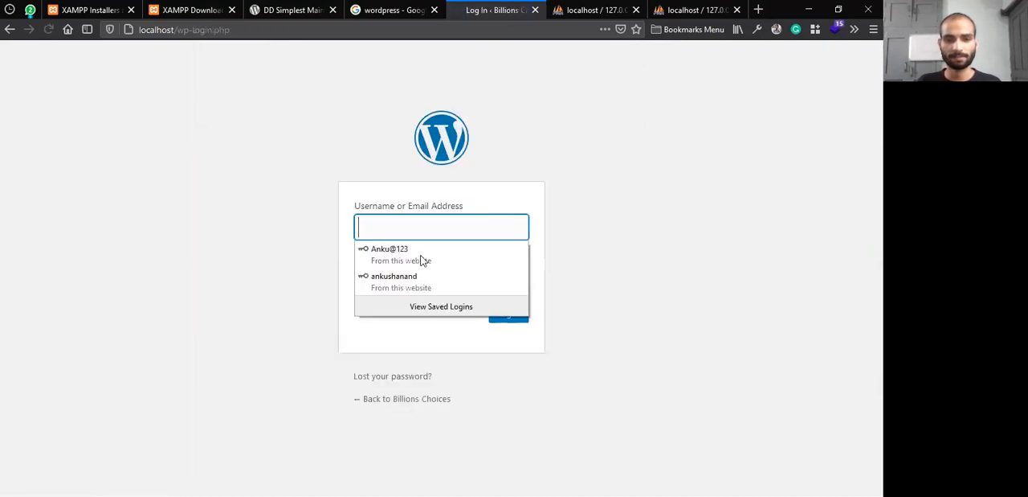
pyautogui.click(409, 280)
pyautogui.click(389, 314)
pyautogui.click(515, 316)
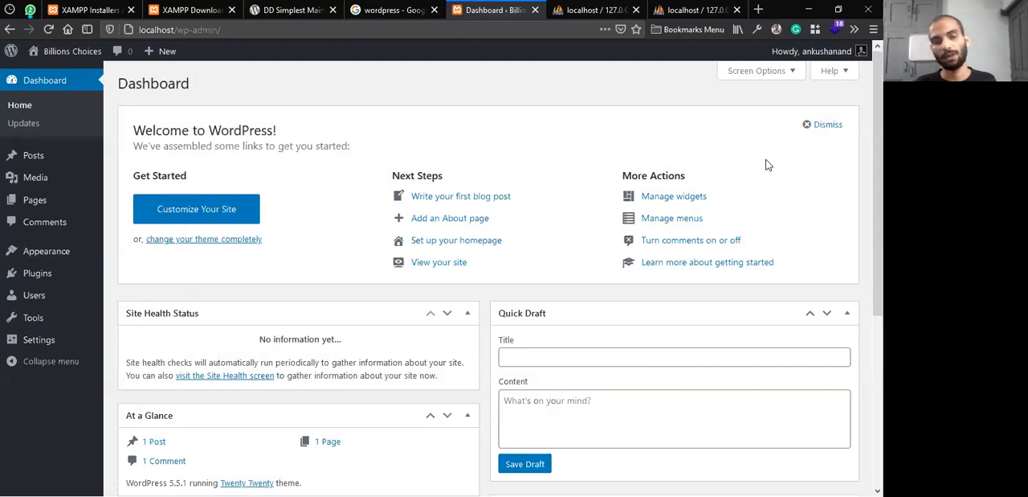
# Open the list of installed plugins and look at the DD Simplest Maintenance Mode entry
pyautogui.moveTo(86, 253)
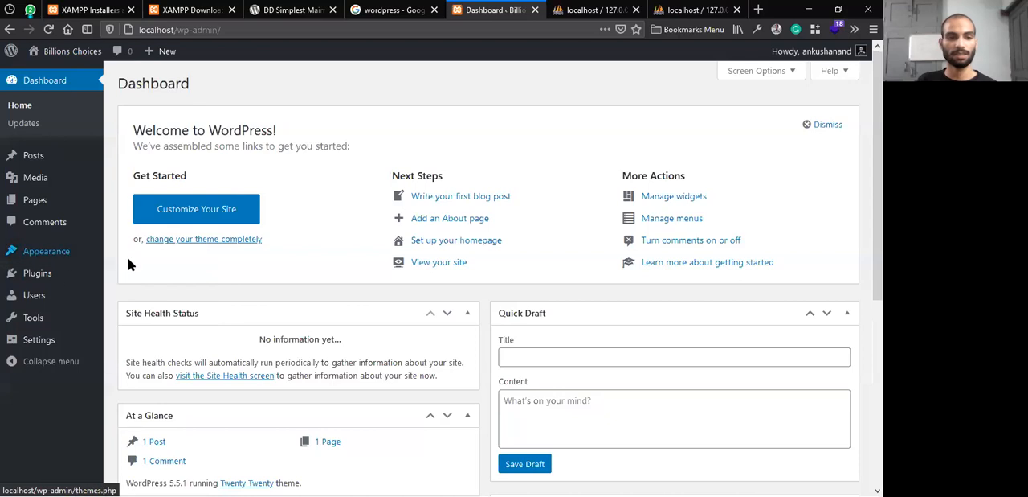
pyautogui.click(34, 278)
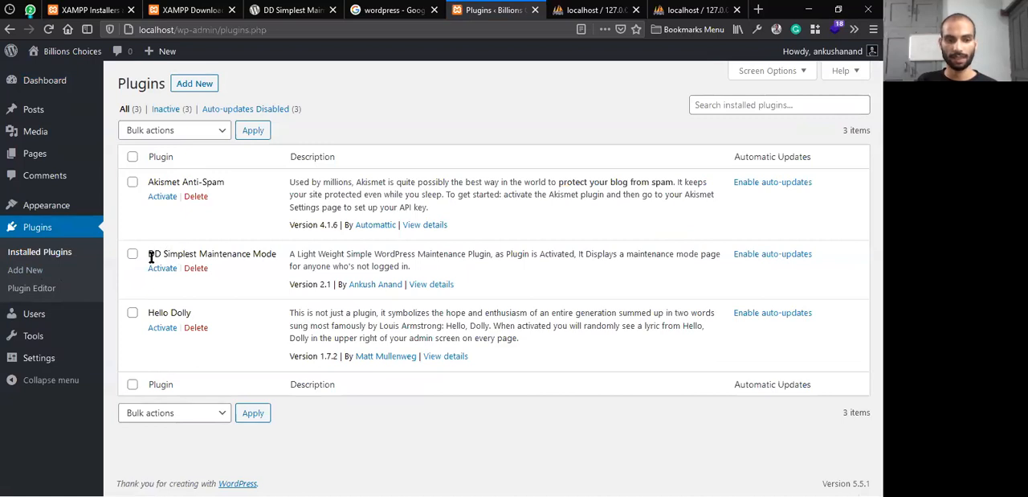
pyautogui.moveTo(148, 254); pyautogui.dragTo(279, 251)
pyautogui.hotkey('alt', 'Tab')
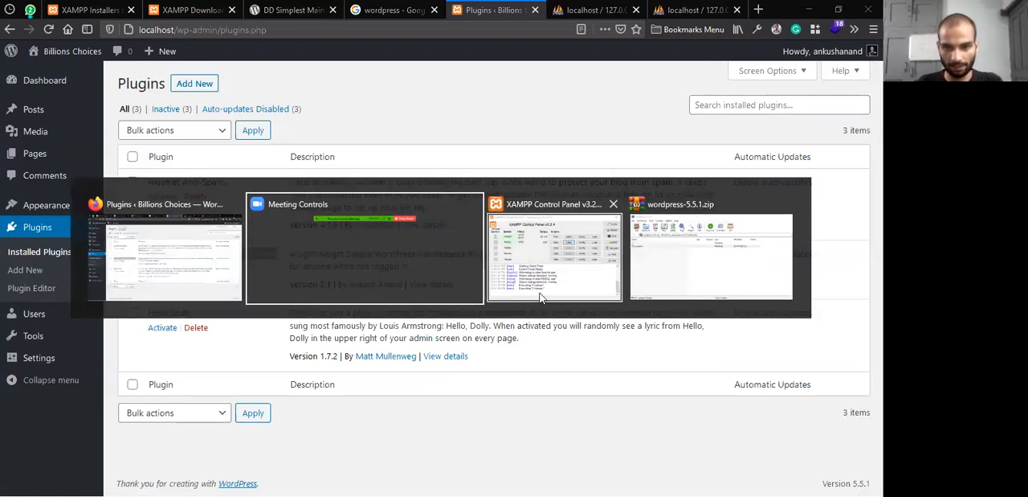
pyautogui.click(150, 250)
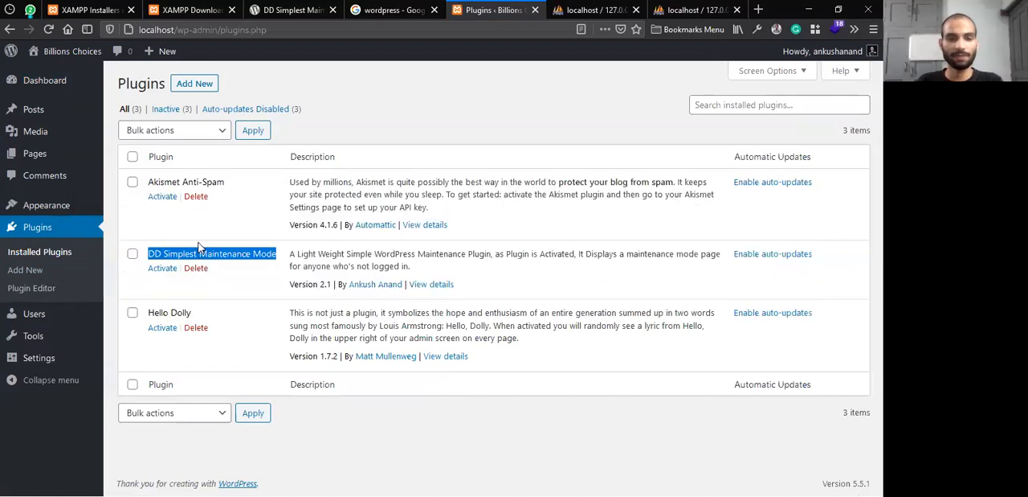
# View the site's installed themes and return to the list of installed plugins
pyautogui.click(51, 203)
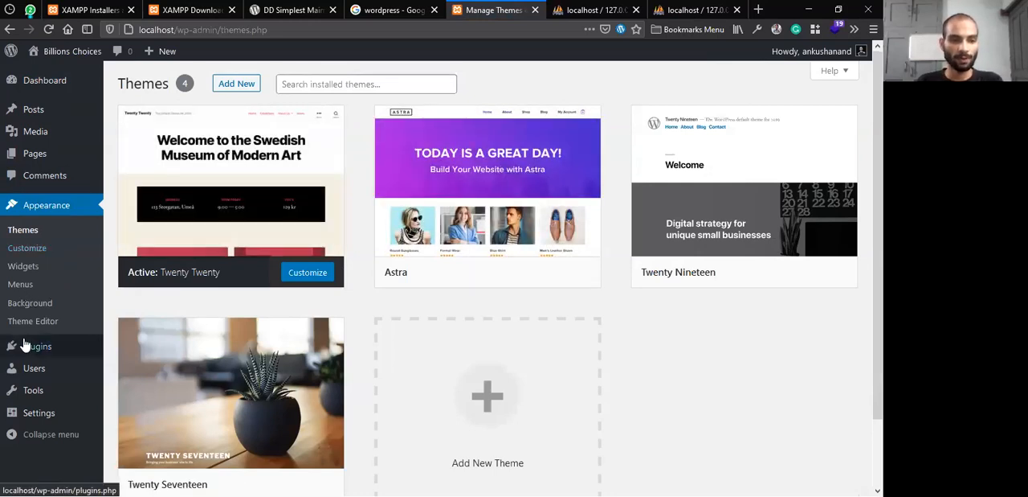
pyautogui.moveTo(24, 344)
pyautogui.click(152, 353)
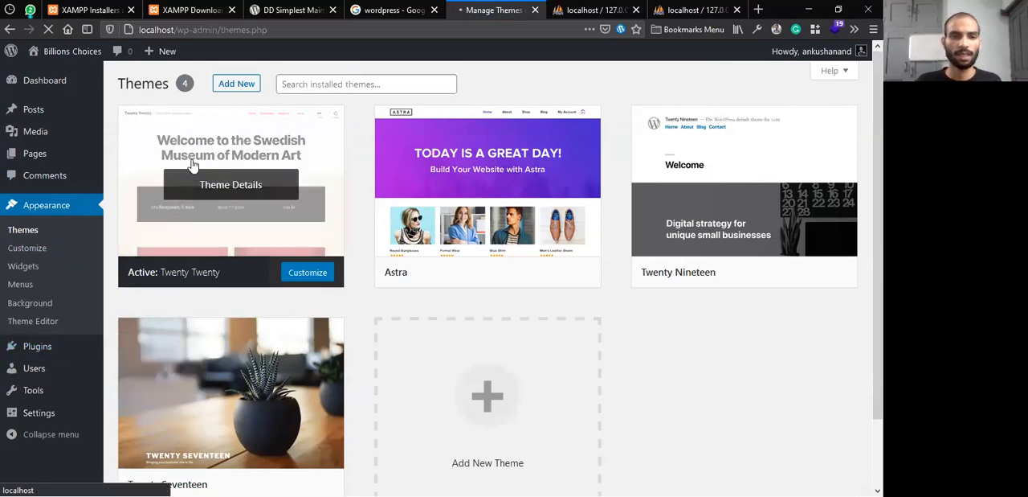
pyautogui.moveTo(45, 347)
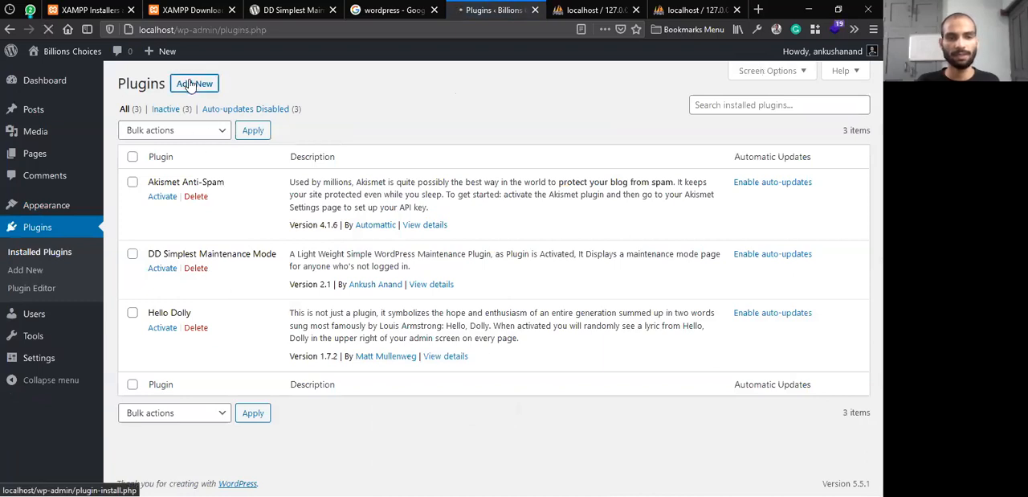
# Install the Contact Form 7 plugin from the recommended plugins in the plugin directory
pyautogui.click(191, 83)
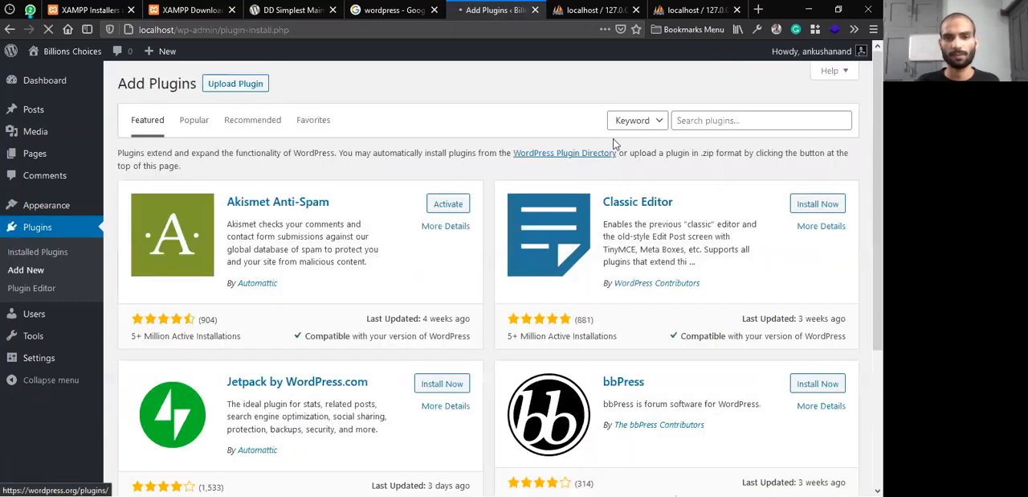
pyautogui.click(683, 122)
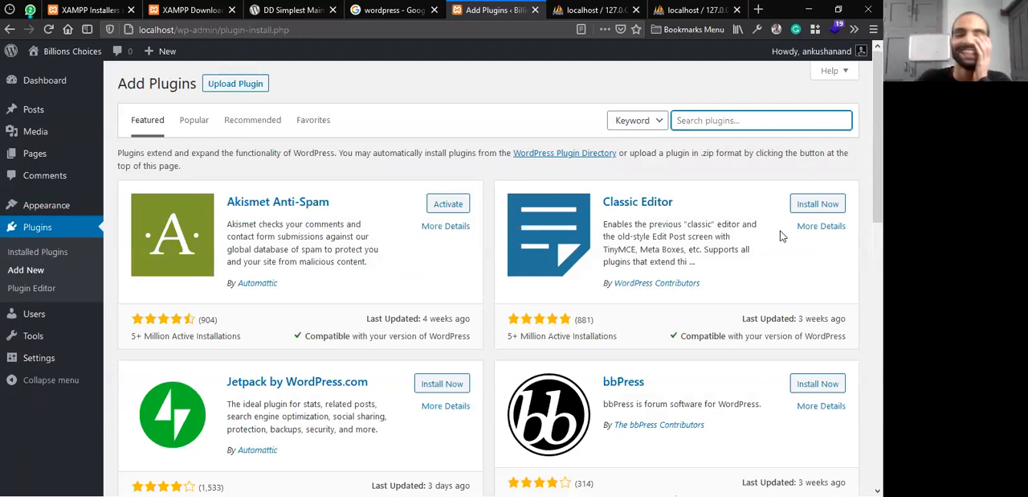
pyautogui.click(255, 127)
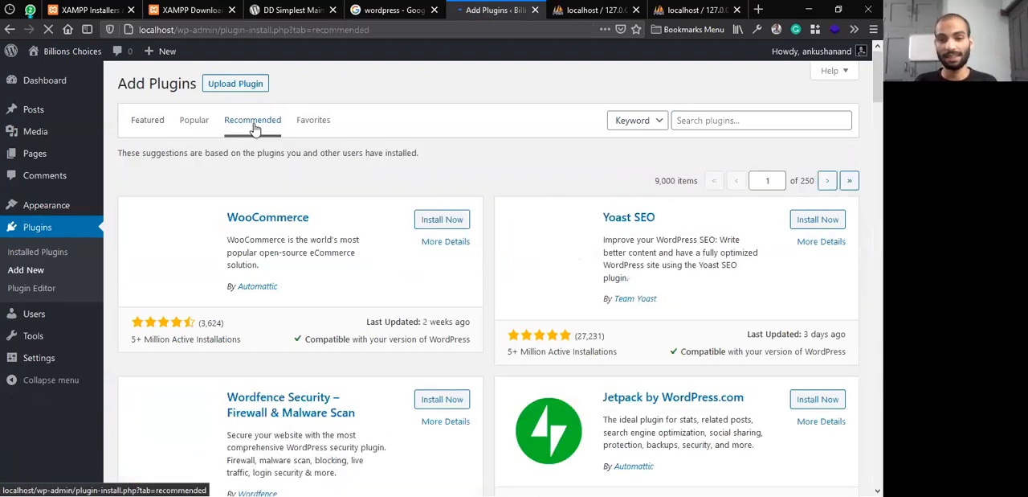
pyautogui.scroll(-5, 644, 235)
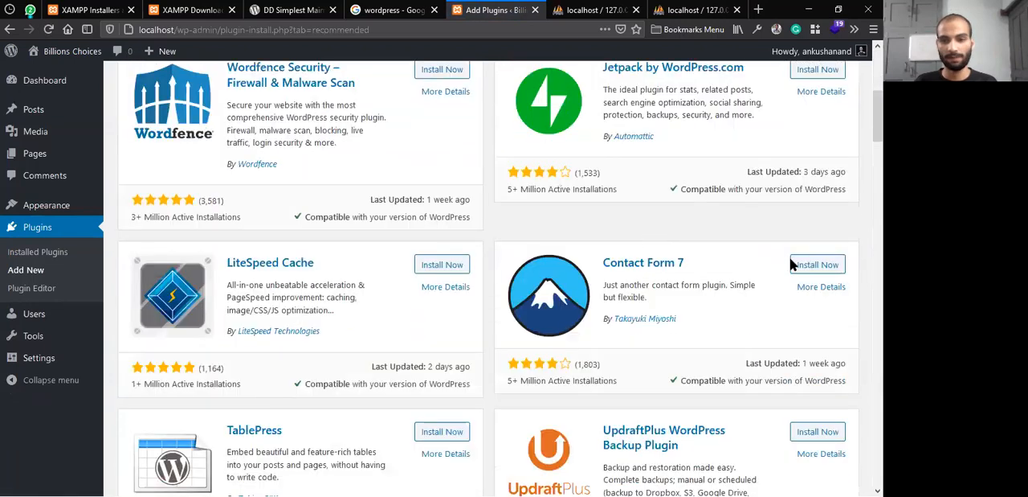
pyautogui.click(821, 267)
# Examine the Contact Form 7 listing's name, description and active installations while the plugin installs
pyautogui.moveTo(704, 258); pyautogui.dragTo(600, 263)
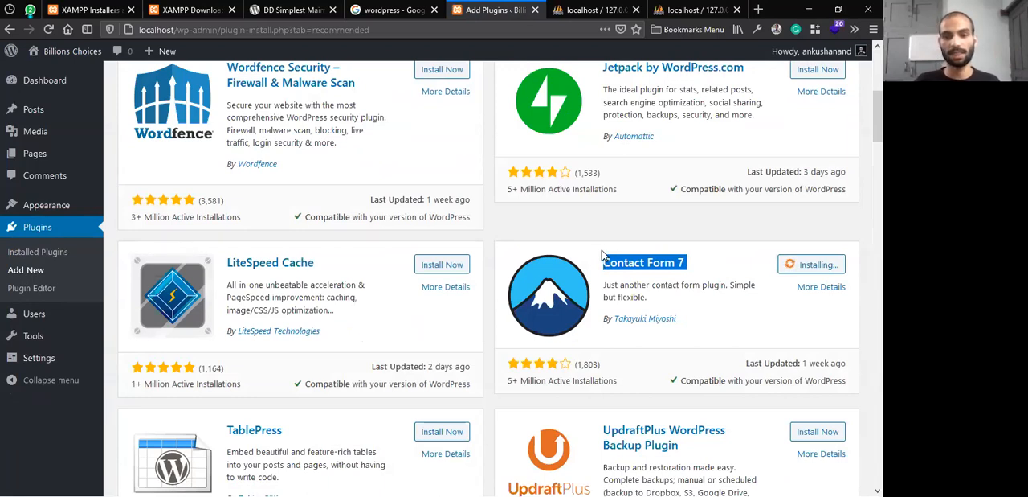
pyautogui.click(667, 304)
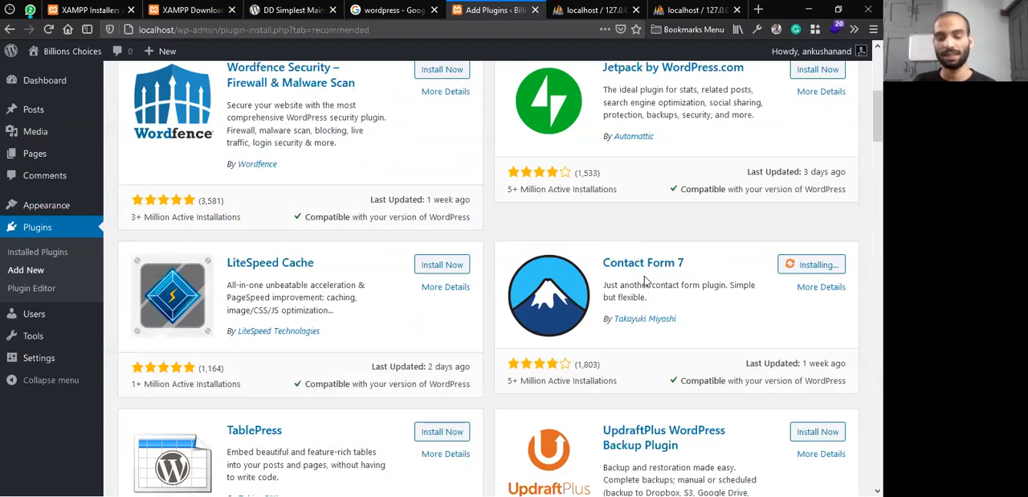
pyautogui.moveTo(689, 262); pyautogui.dragTo(603, 269)
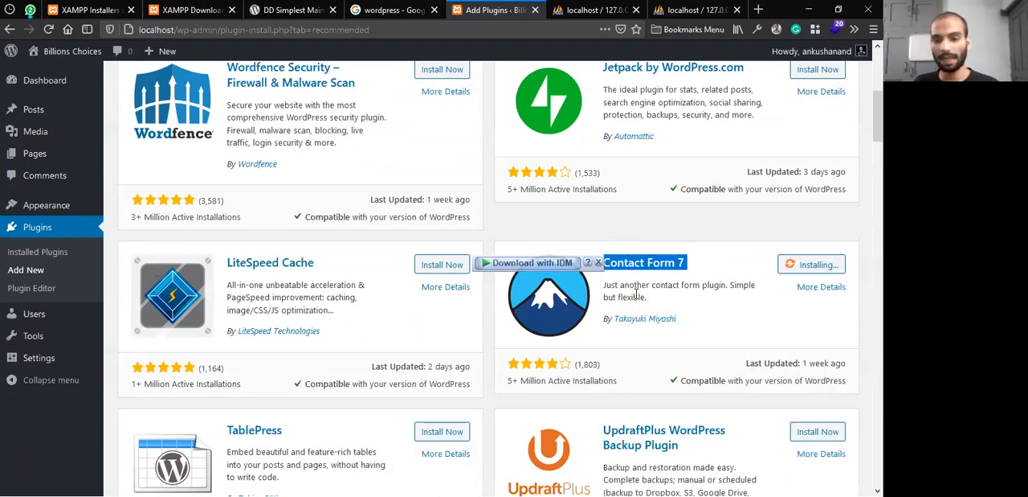
pyautogui.click(634, 296)
pyautogui.tripleClick(636, 294)
pyautogui.doubleClick(636, 296)
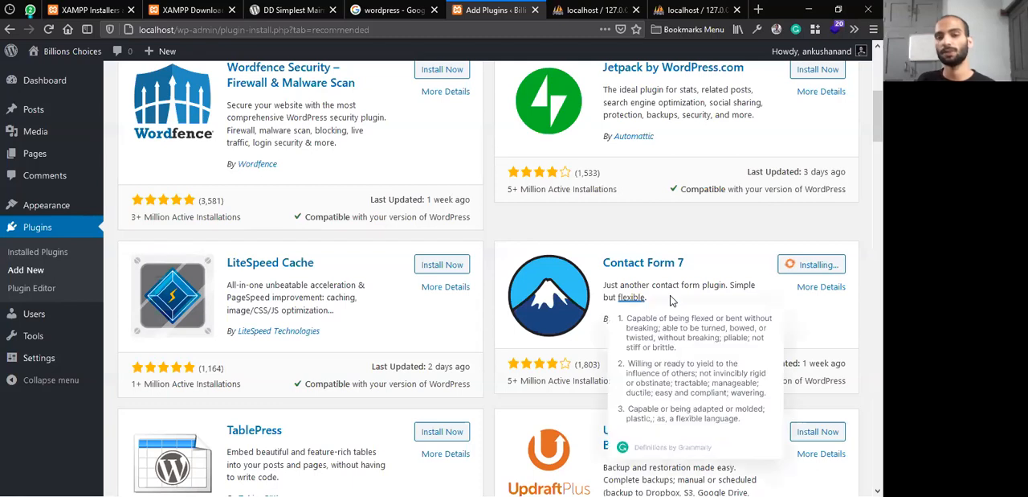
pyautogui.doubleClick(625, 285)
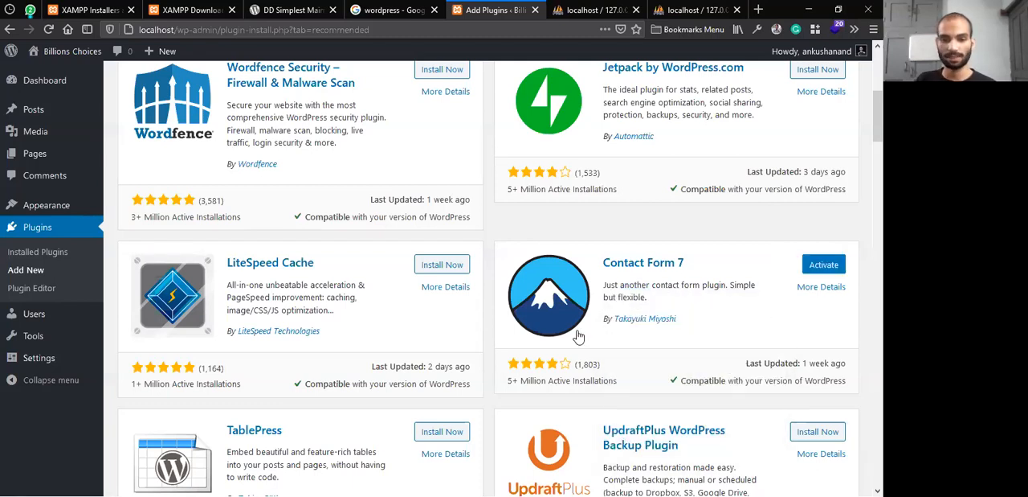
pyautogui.moveTo(510, 383); pyautogui.dragTo(542, 391)
pyautogui.hotkey('ctrl', 'a')
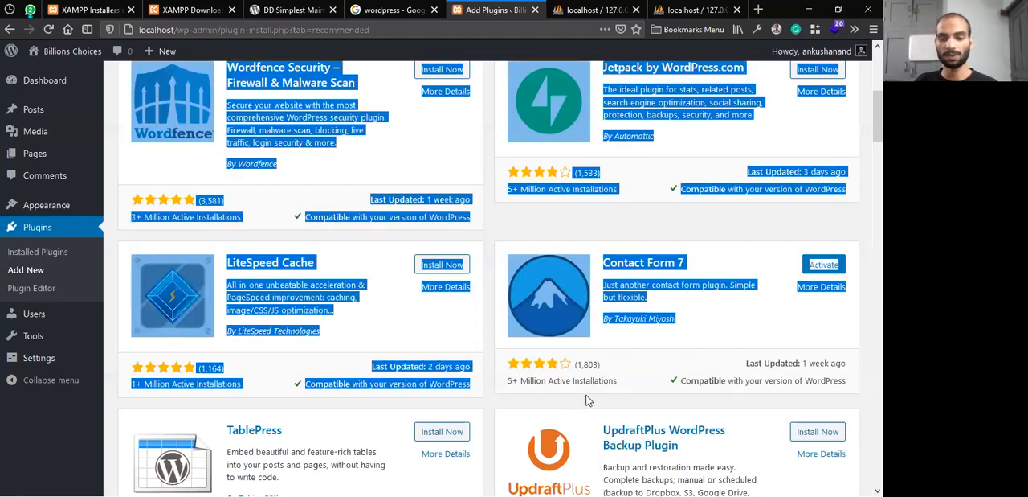
pyautogui.click(640, 371)
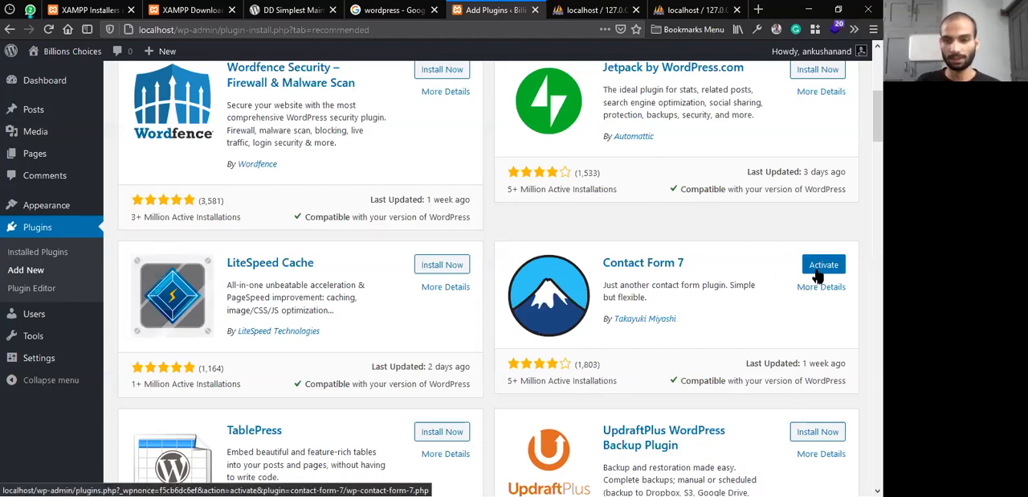
# Browse the other recommended plugins as far as Site Kit by Google and examine its listing
pyautogui.scroll(-5, 818, 276)
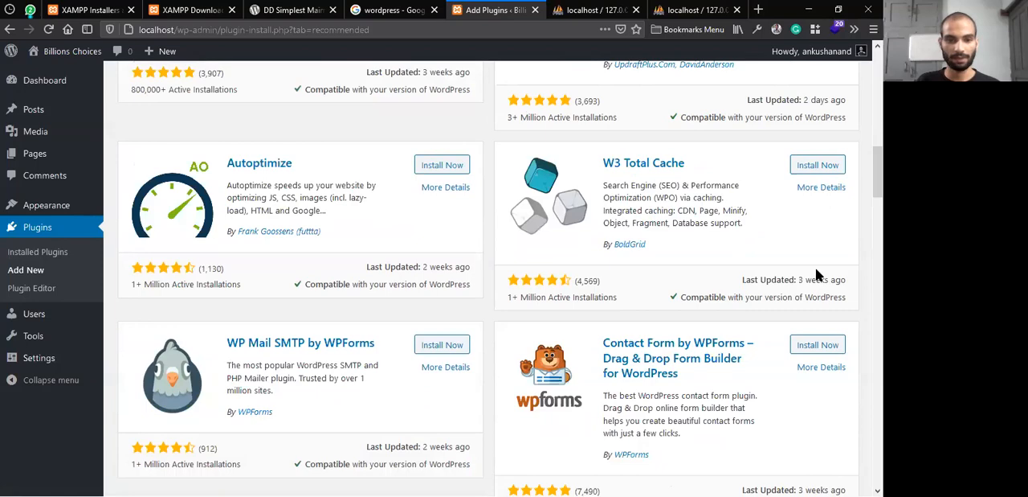
pyautogui.scroll(-5, 815, 267)
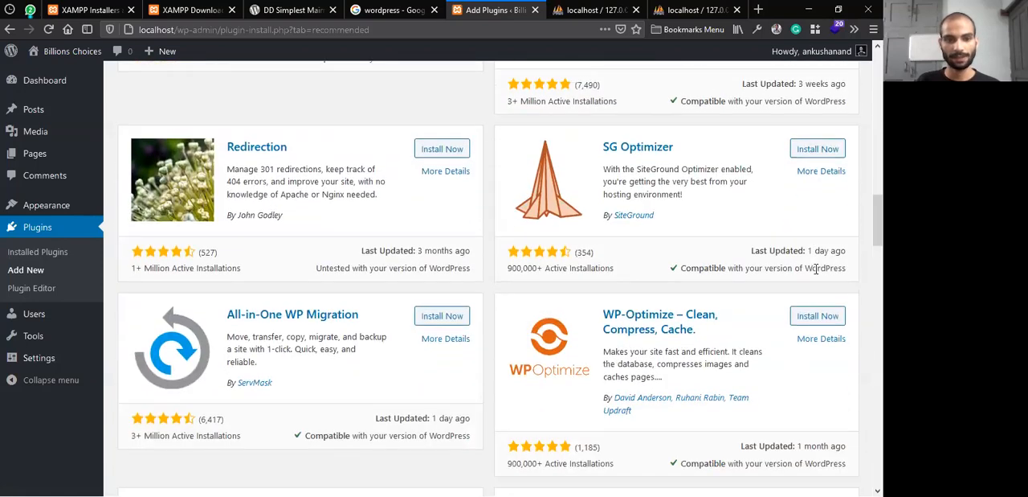
pyautogui.scroll(-4, 815, 270)
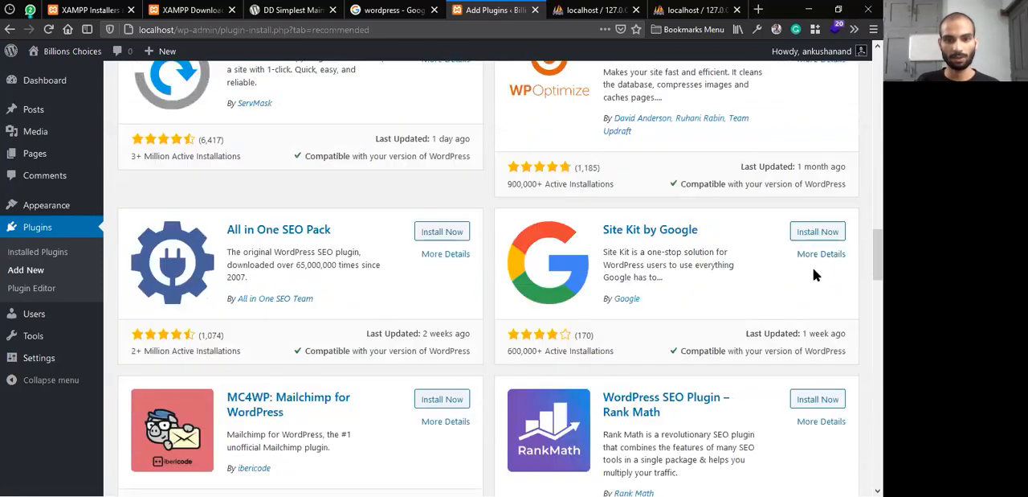
pyautogui.scroll(-1, 813, 276)
pyautogui.moveTo(705, 189); pyautogui.dragTo(609, 199)
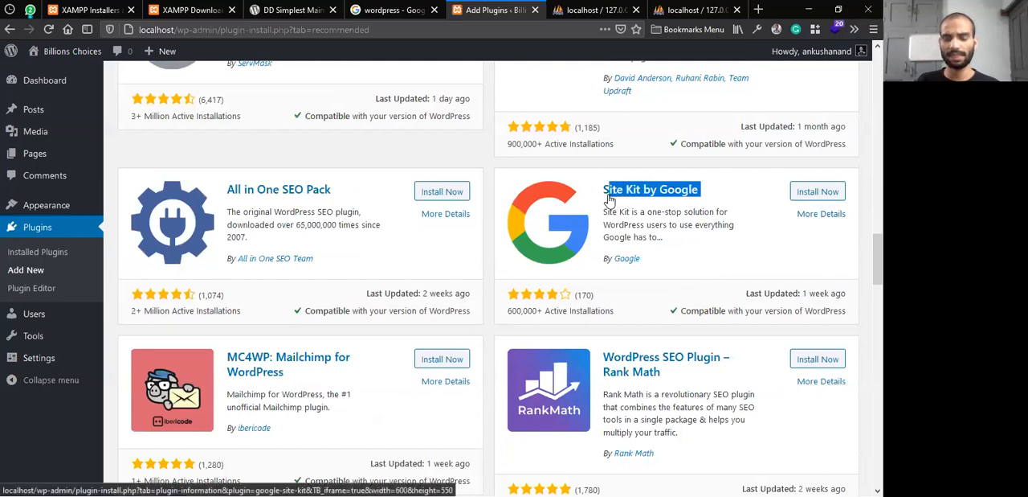
pyautogui.click(697, 251)
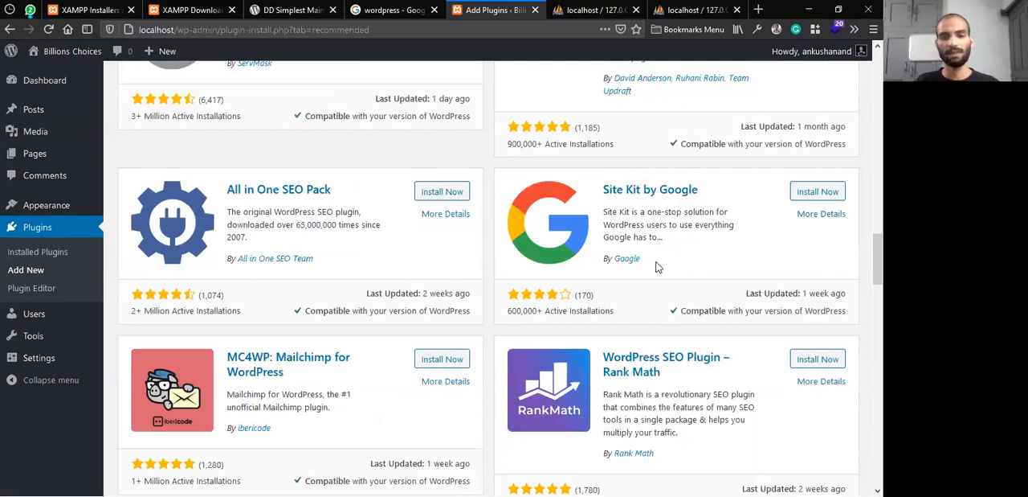
pyautogui.scroll(3, 659, 267)
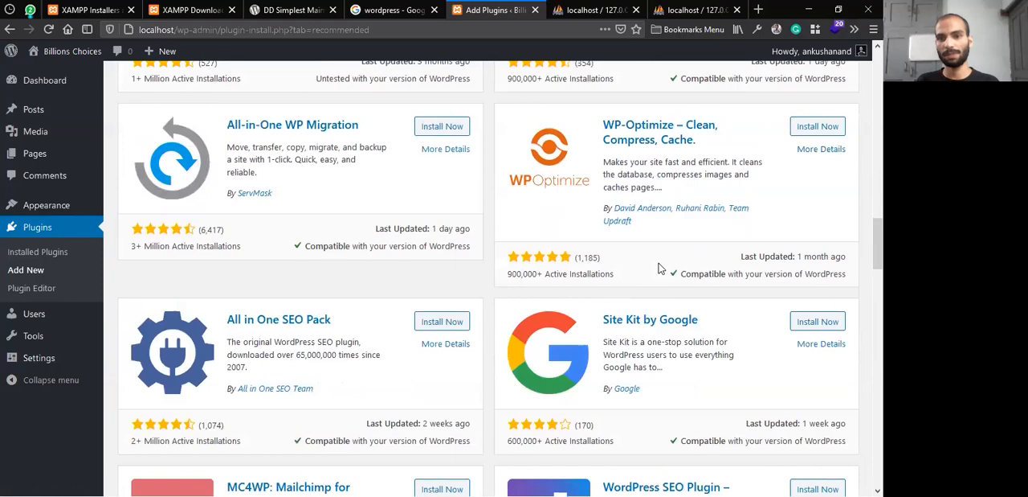
# Return to the Contact Form 7 listing among the recommended plugins and activate the plugin
pyautogui.scroll(2, 659, 267)
pyautogui.scroll(6, 662, 265)
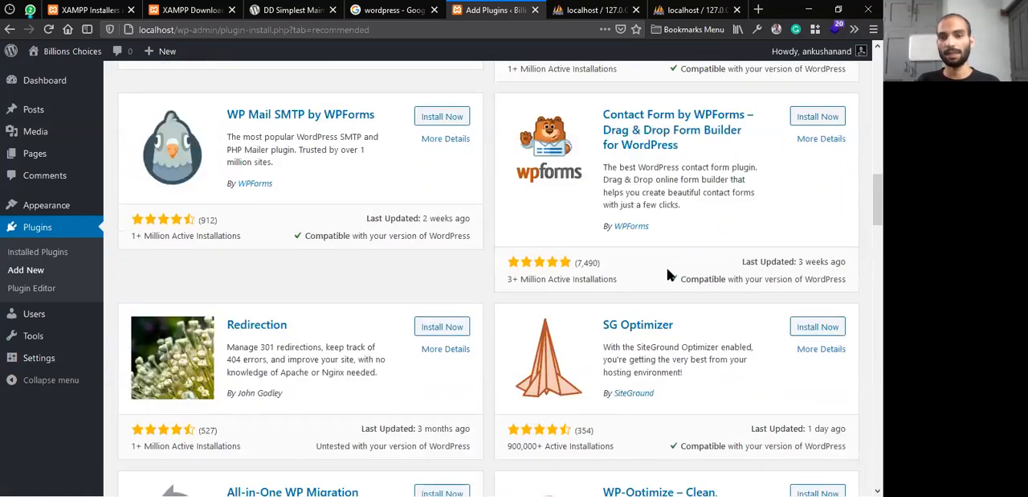
pyautogui.scroll(2, 749, 278)
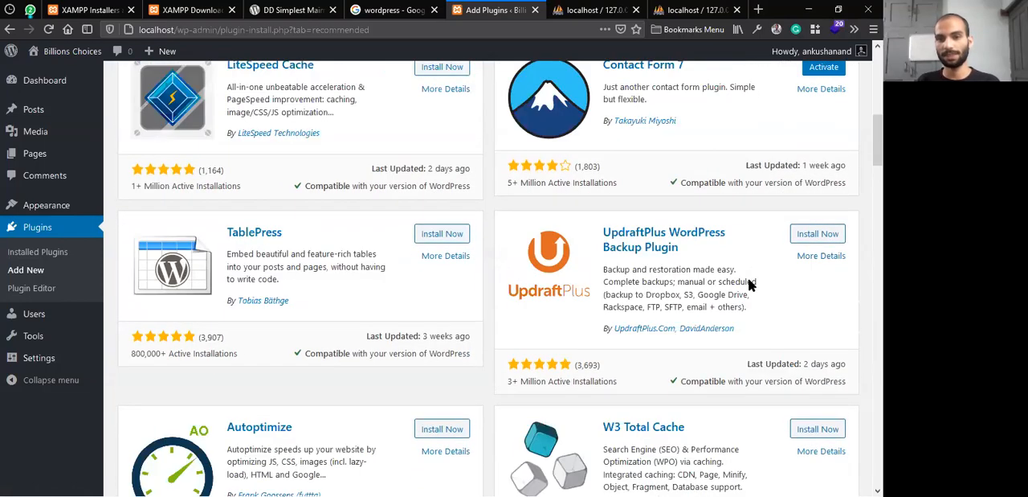
pyautogui.scroll(3, 820, 387)
pyautogui.click(828, 396)
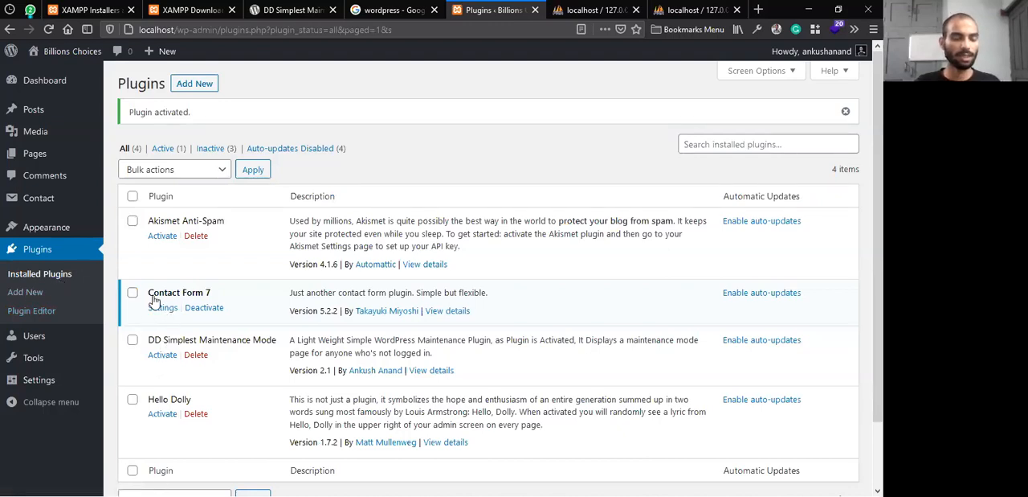
# Delete the DD Simplest Maintenance Mode, Hello Dolly and Akismet Anti-Spam plugins, and reload the list of installed plugins
pyautogui.click(196, 355)
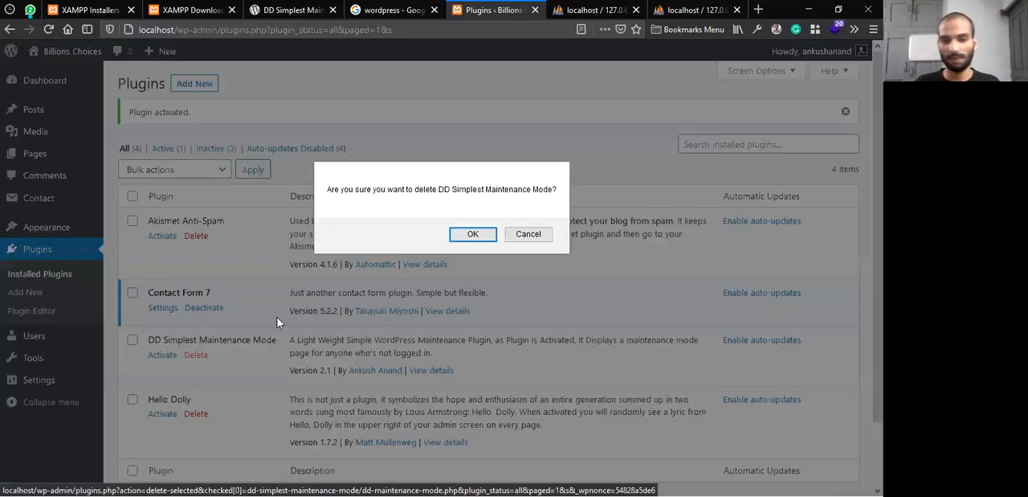
pyautogui.click(492, 233)
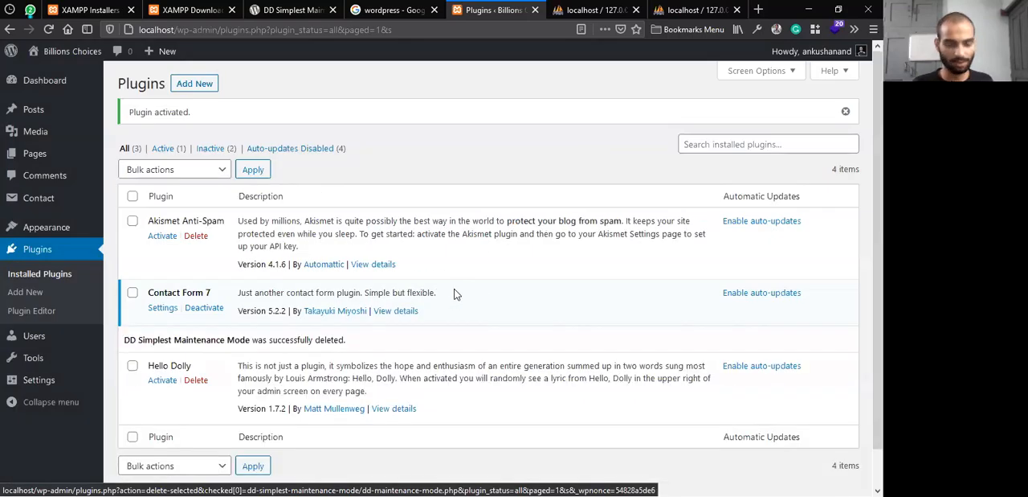
pyautogui.click(197, 380)
pyautogui.click(424, 238)
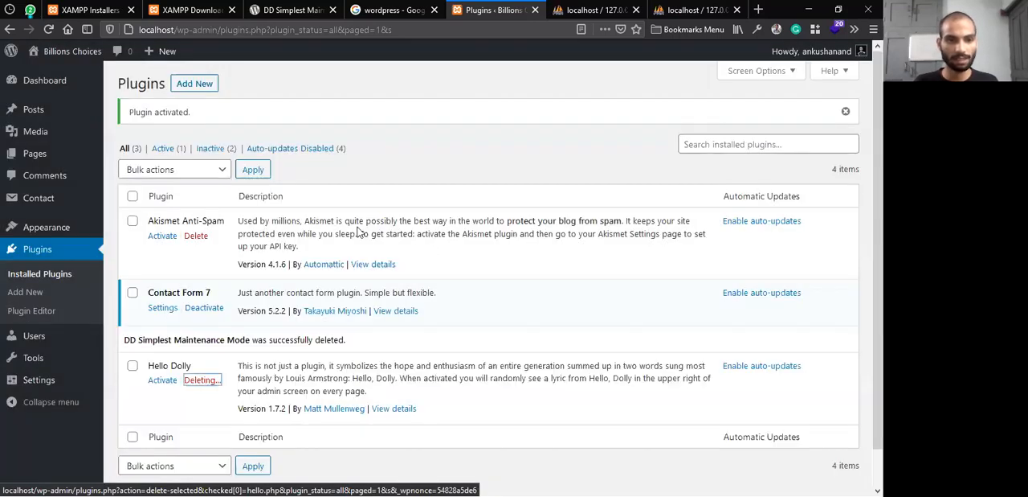
pyautogui.click(202, 240)
pyautogui.click(450, 236)
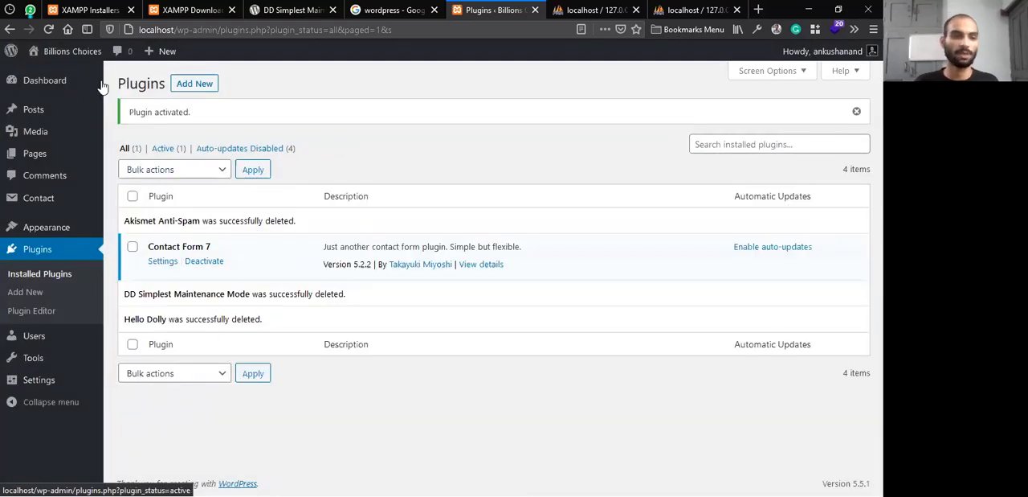
pyautogui.click(49, 29)
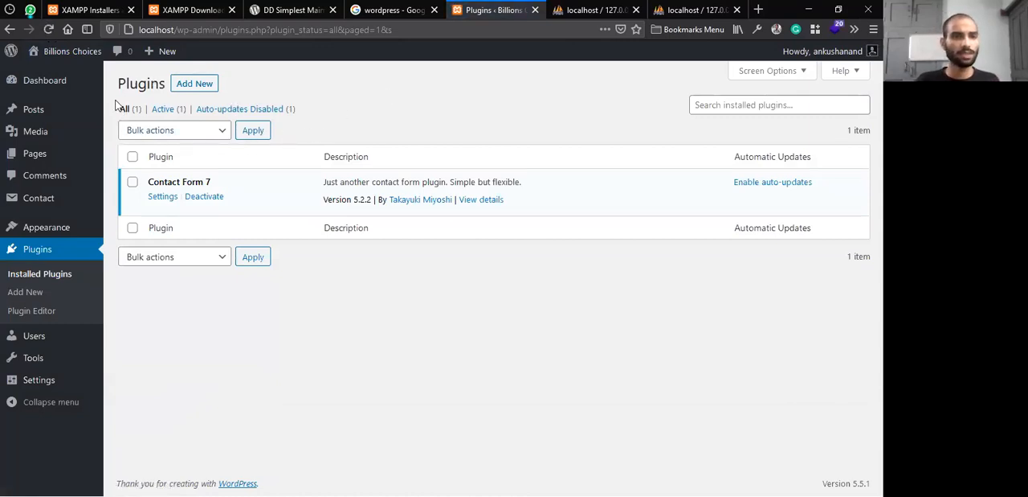
# Visit the site's front page, and go back to the admin dashboard through the address localhost/wp-admin
pyautogui.click(50, 71)
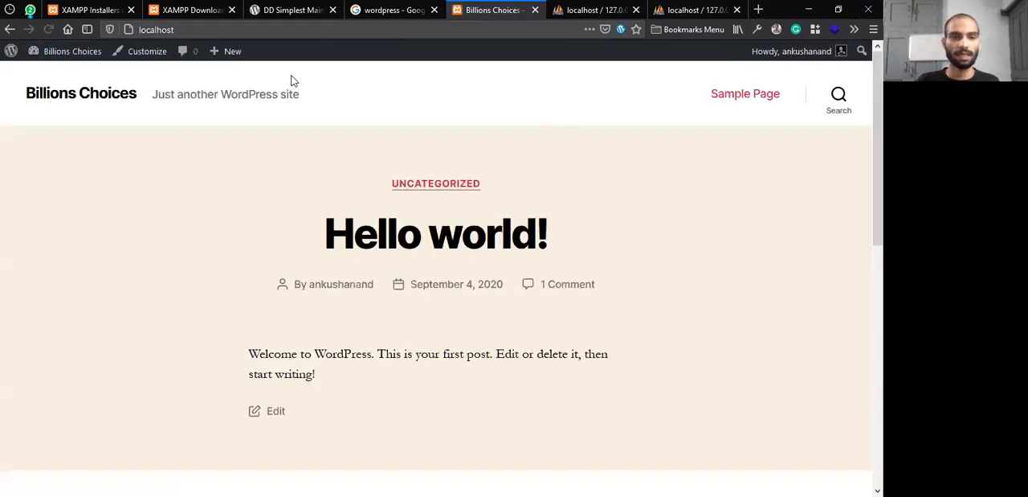
pyautogui.click(180, 29)
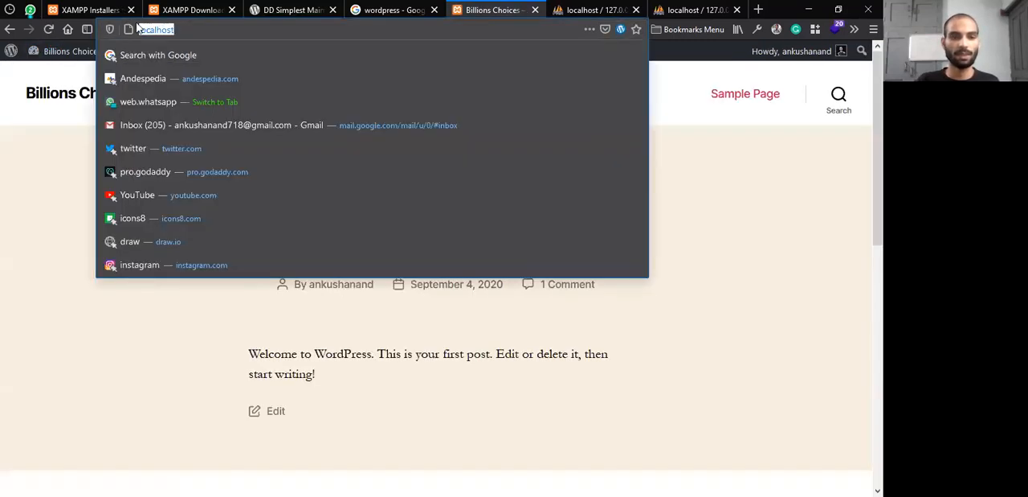
pyautogui.write('/wp-ad')
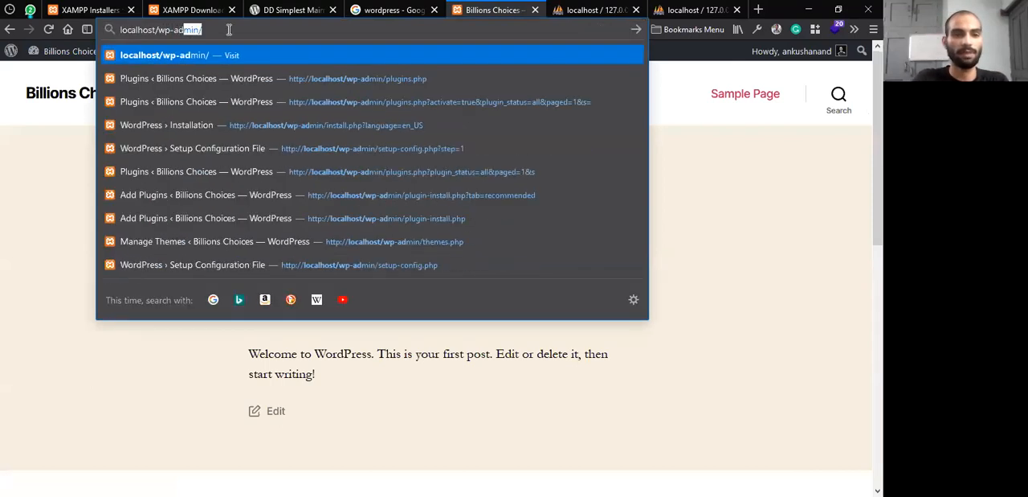
pyautogui.press('Return')
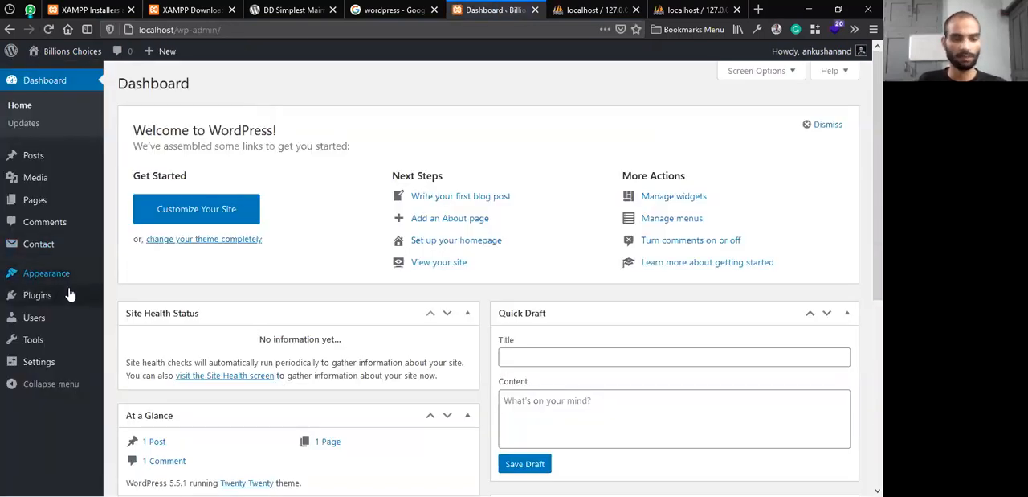
# View the installed plugins and the page for adding plugins, and return to the site's front page
pyautogui.moveTo(64, 275)
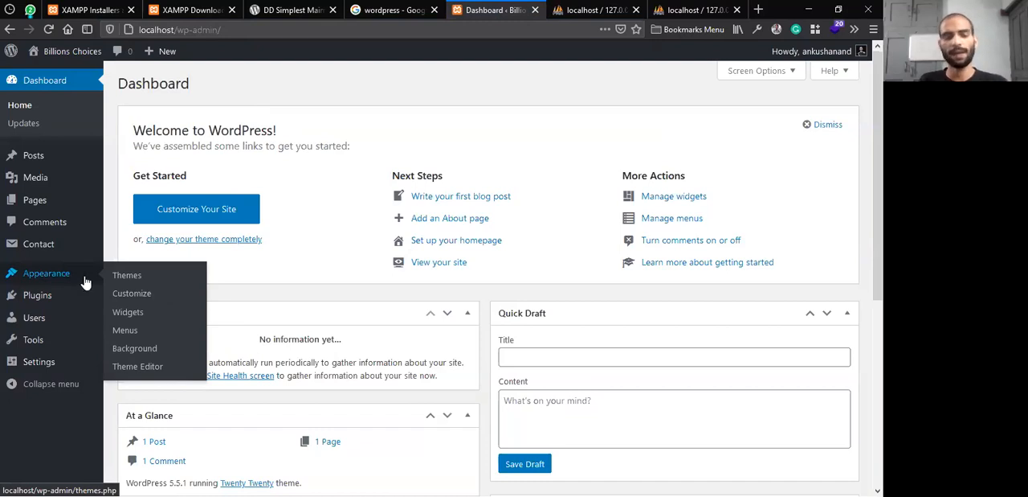
pyautogui.moveTo(74, 309)
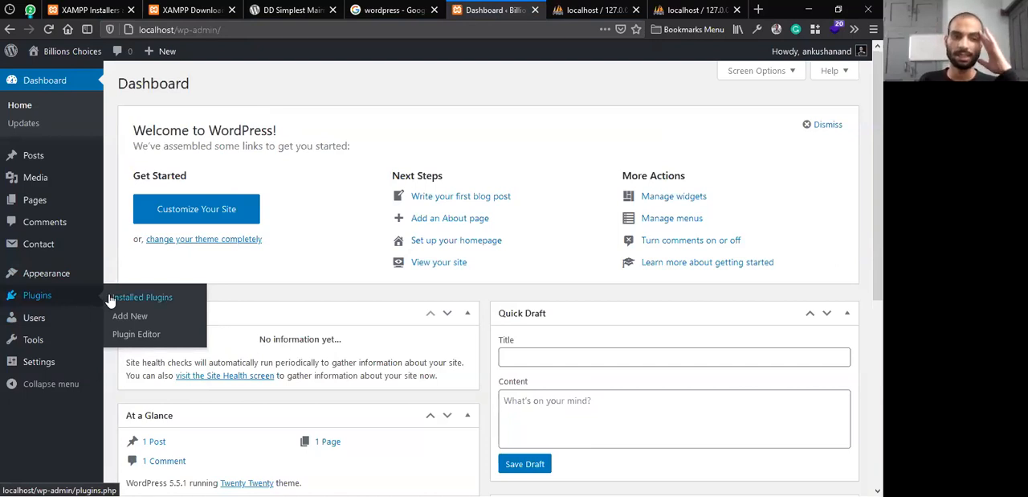
pyautogui.click(113, 298)
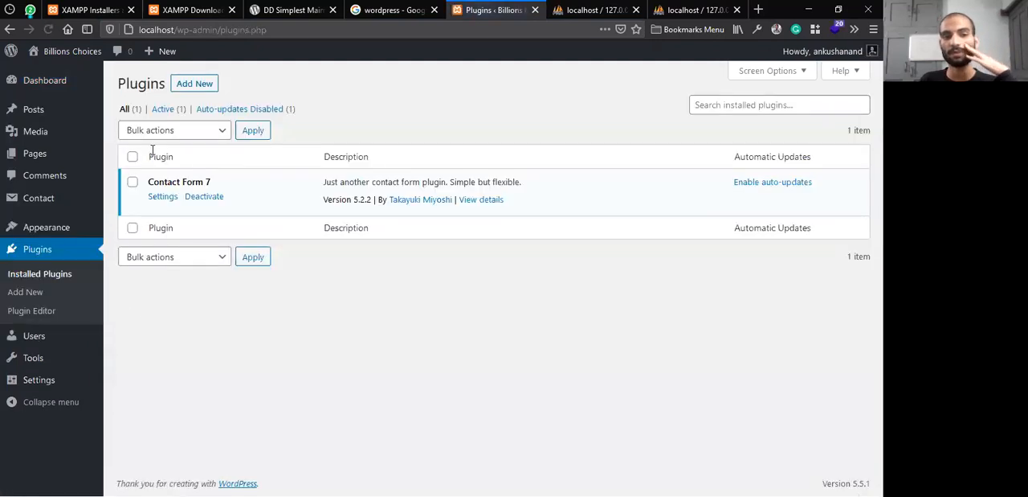
pyautogui.click(194, 87)
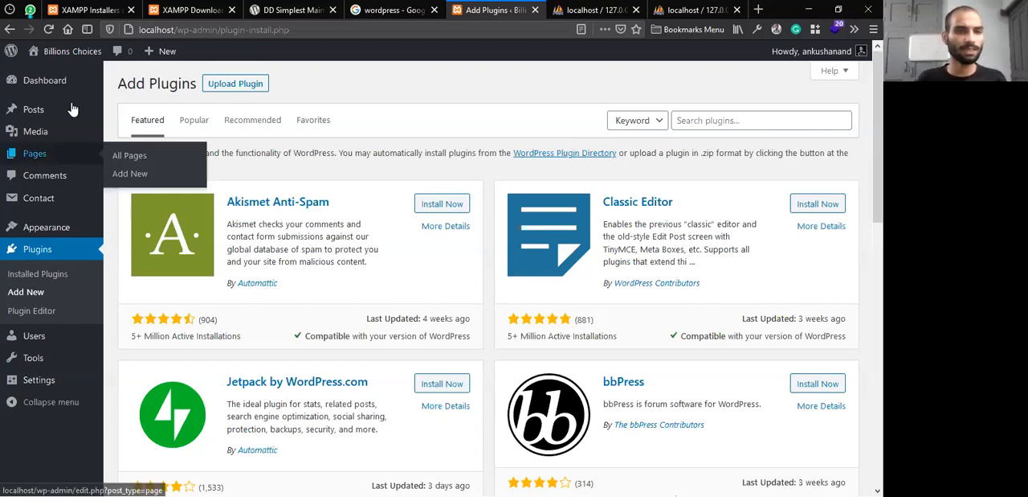
pyautogui.moveTo(64, 57)
pyautogui.click(49, 74)
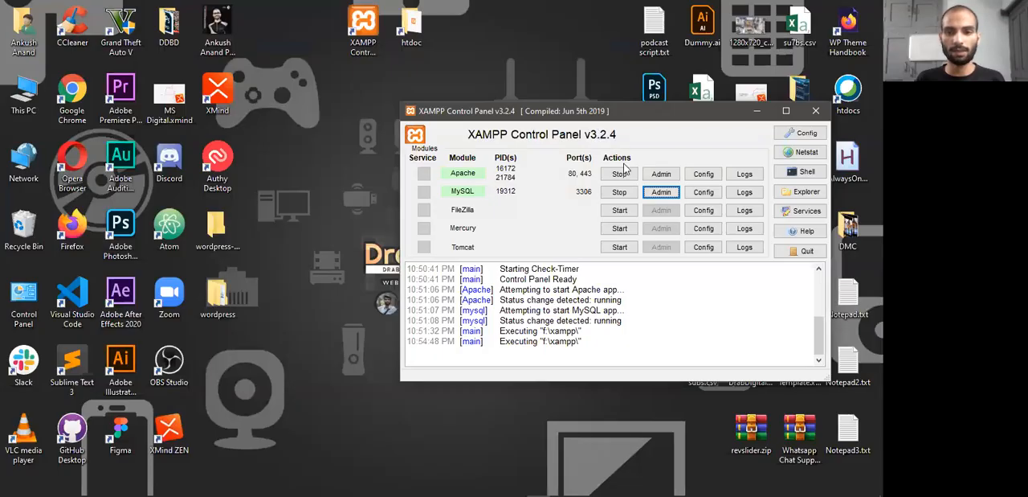
# Switch to the XAMPP Control Panel, stop the Apache and MySQL modules, and close the control panel
pyautogui.click(620, 174)
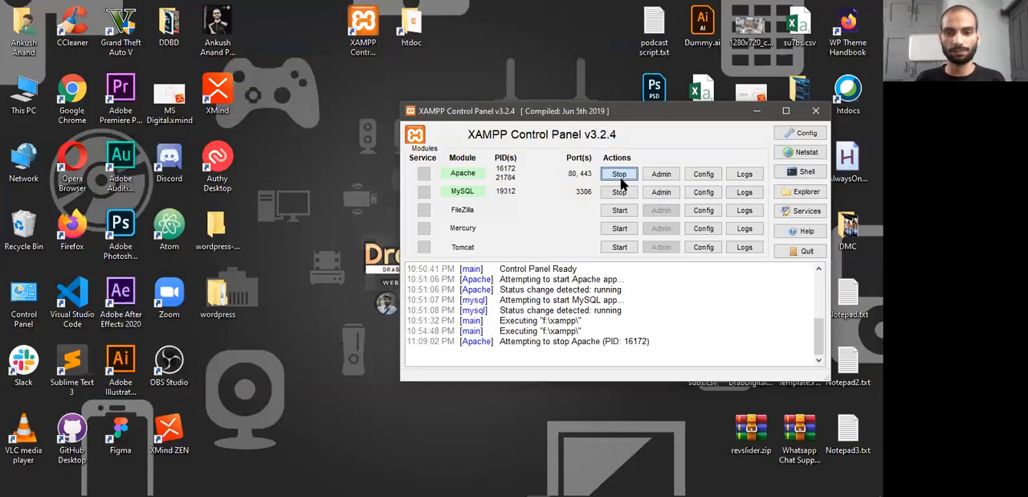
pyautogui.click(620, 192)
pyautogui.moveTo(736, 105); pyautogui.dragTo(650, 91)
pyautogui.click(671, 97)
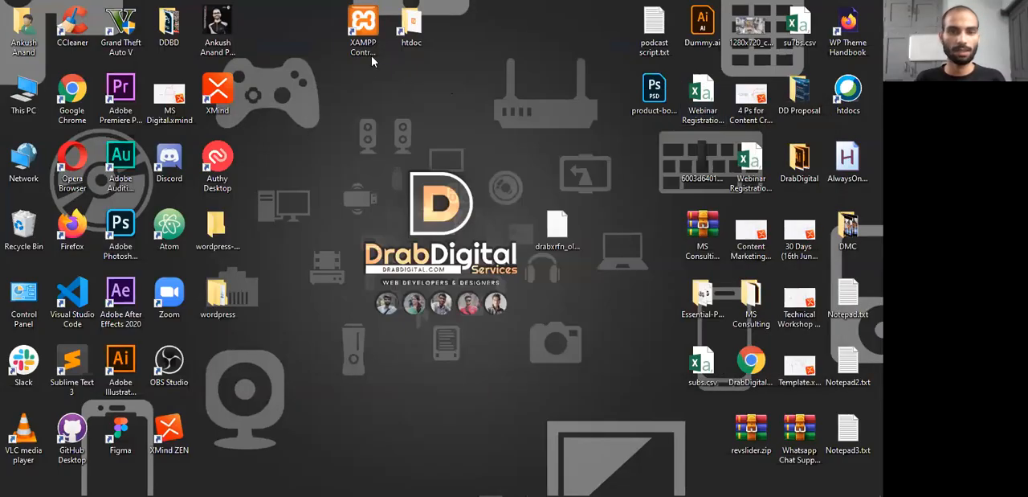
# Launch the XAMPP Control Panel again from the desktop and bring up the overview of open windows
pyautogui.doubleClick(365, 50)
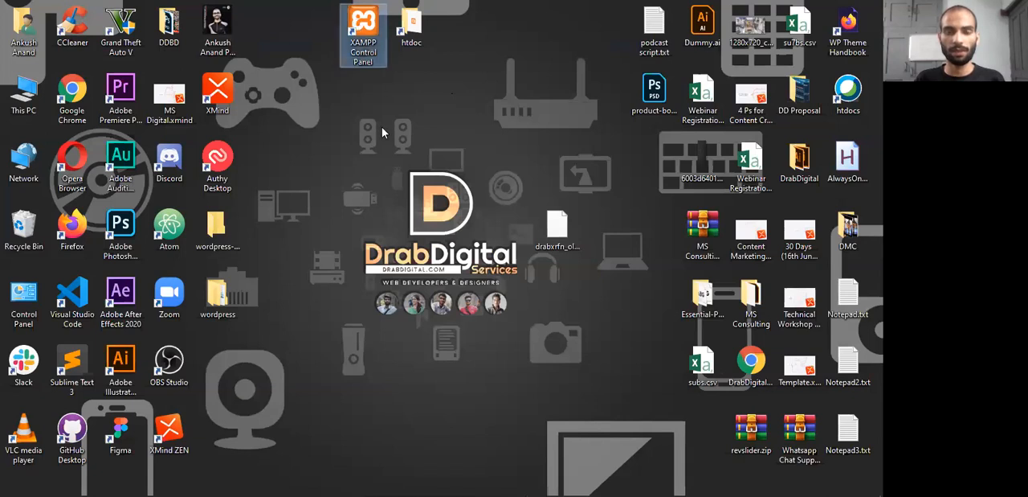
pyautogui.hotkey('alt', 'Tab')
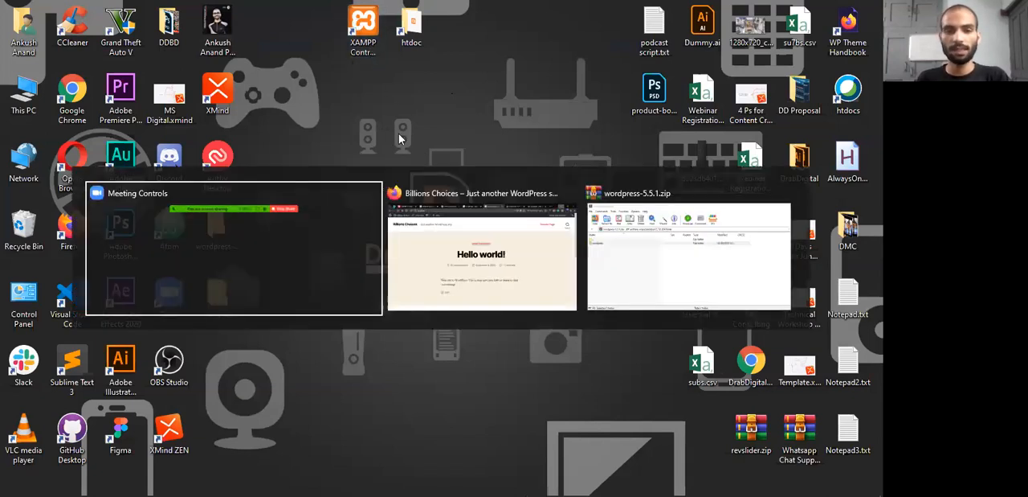
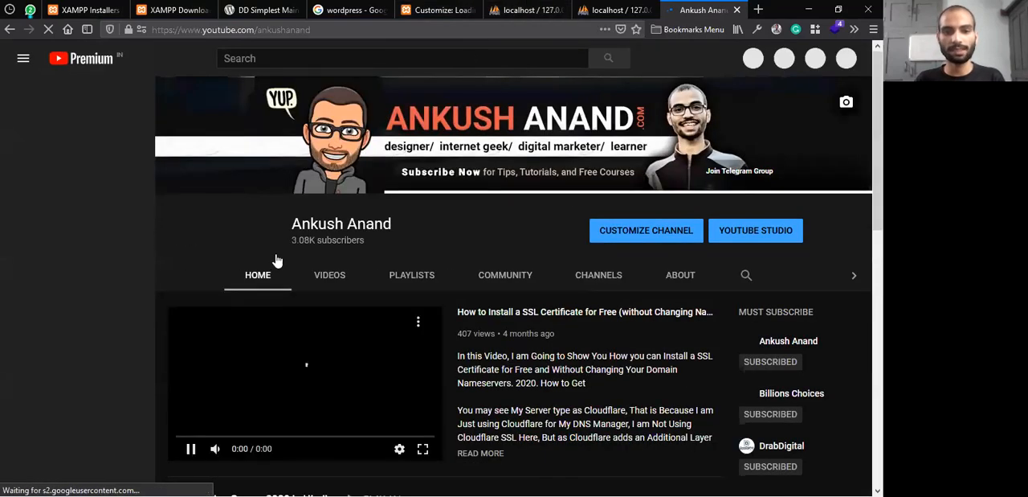
# View the Full Blogging Course 2020 in Hindi playlist on the YouTube channel, and close its tab
pyautogui.scroll(-4, 339, 259)
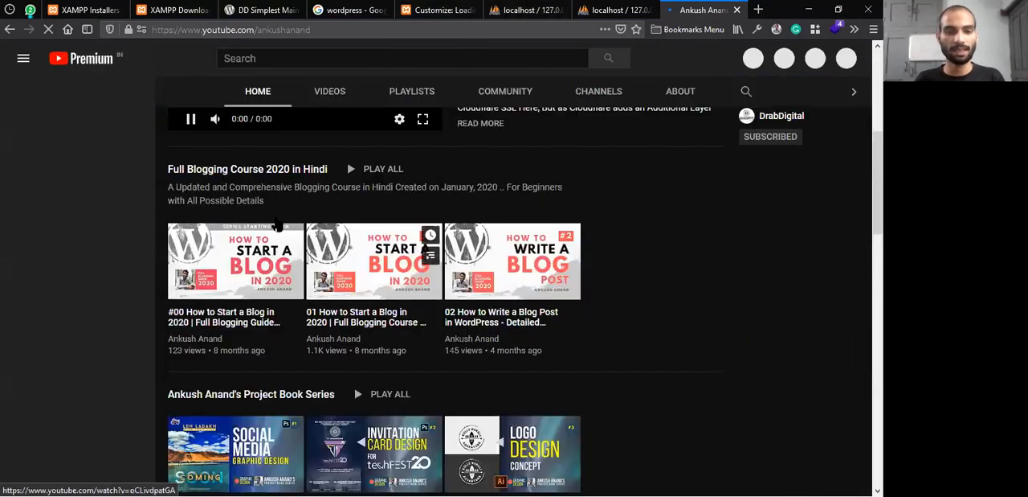
pyautogui.click(298, 172)
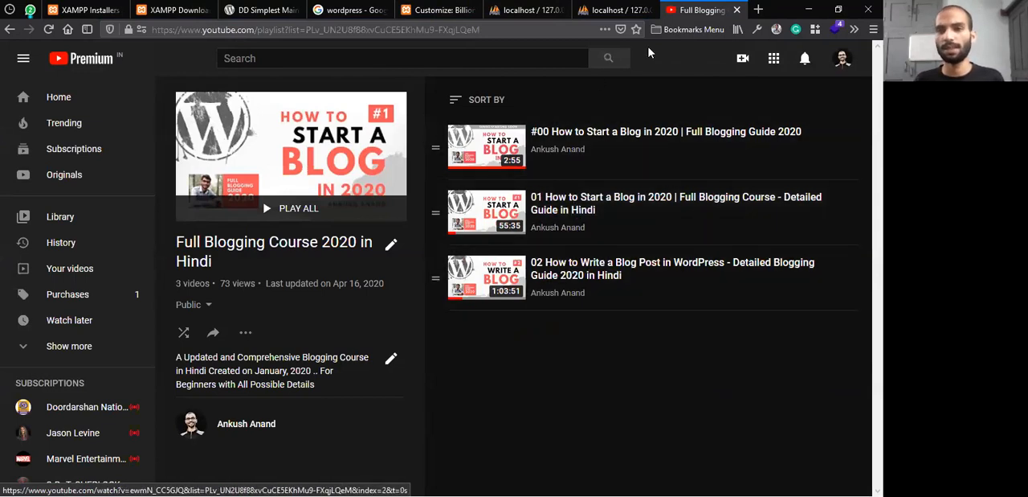
pyautogui.click(738, 9)
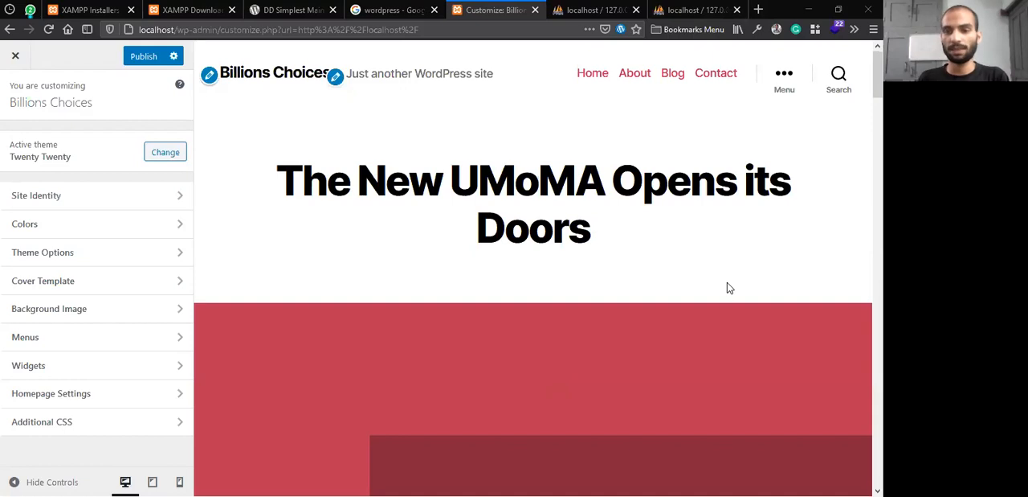
# Minimize the browser and open the htdocs folder from the desktop
pyautogui.click(809, 8)
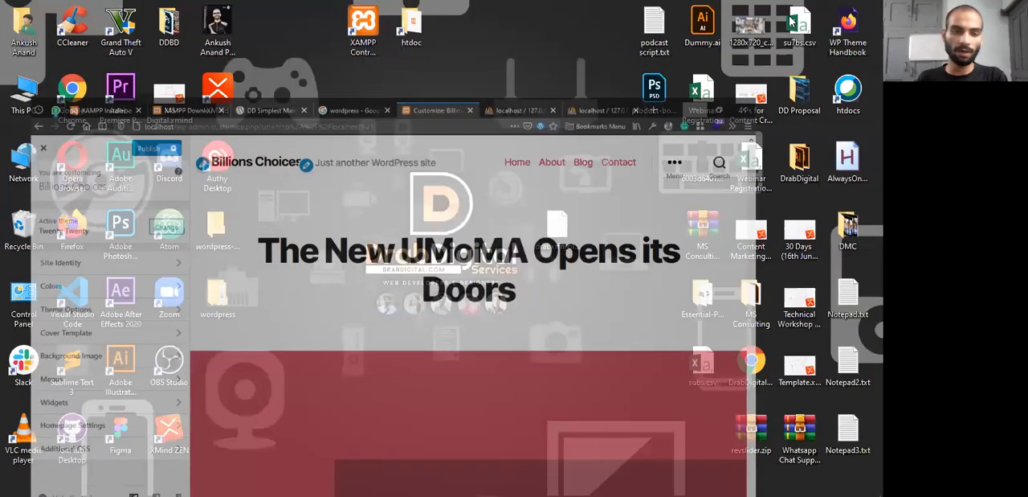
pyautogui.hotkey('alt', 'Tab')
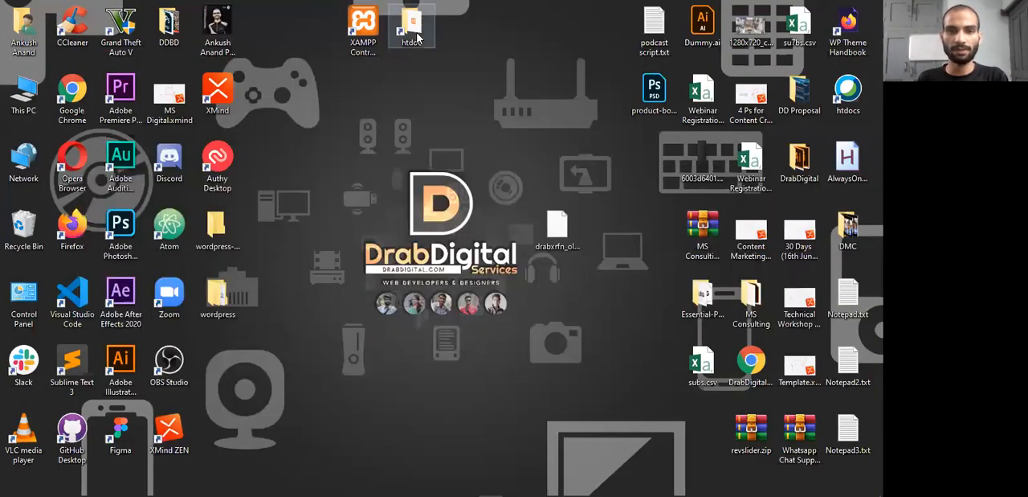
pyautogui.doubleClick(417, 37)
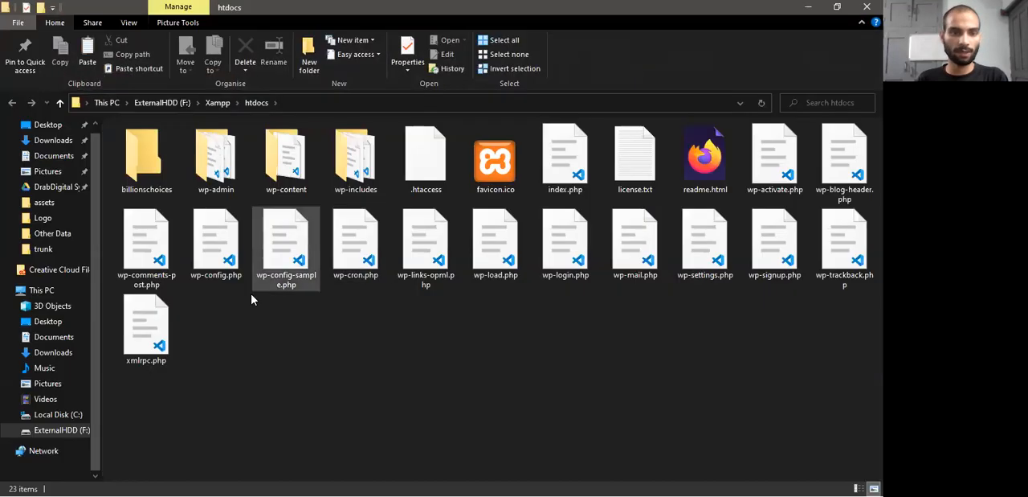
pyautogui.moveTo(134, 414); pyautogui.dragTo(747, 125)
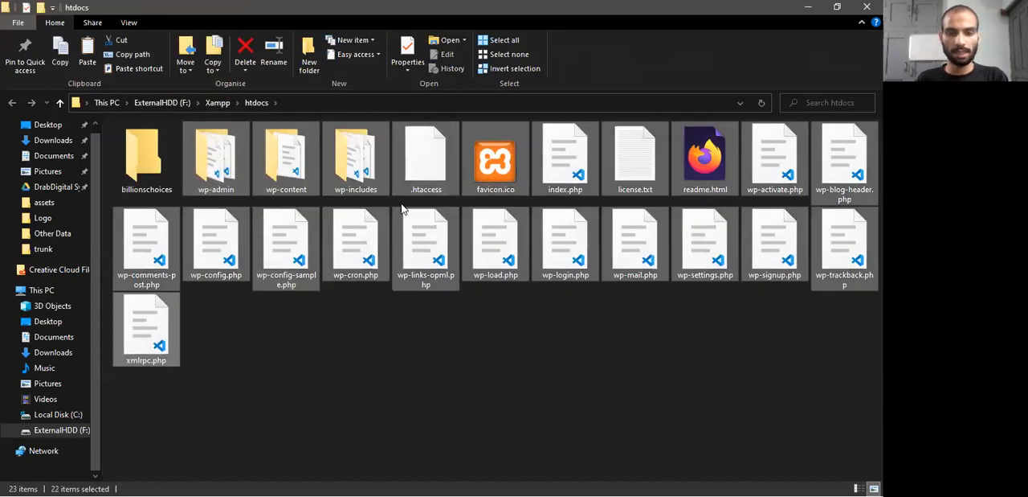
pyautogui.click(334, 366)
pyautogui.click(212, 165)
pyautogui.keyDown('shift'); pyautogui.click(157, 317); pyautogui.keyUp('shift')
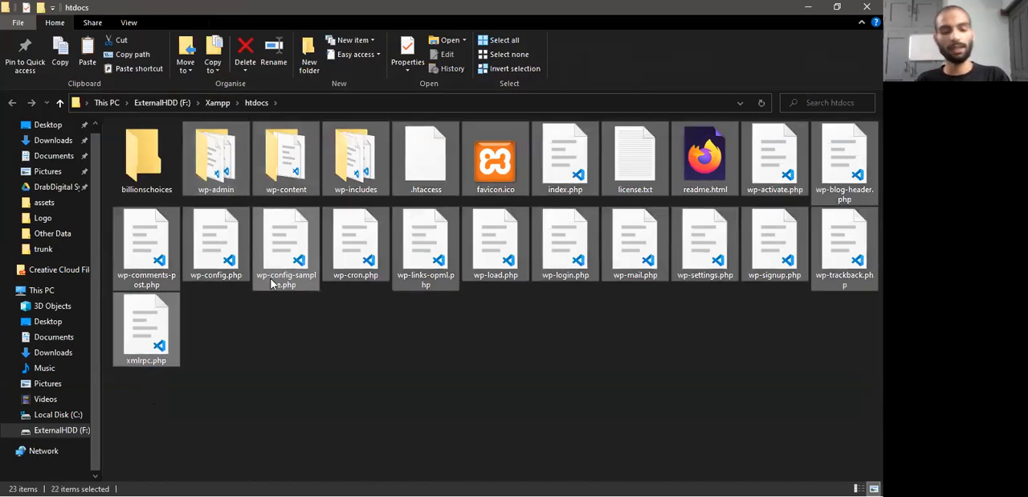
pyautogui.click(442, 381)
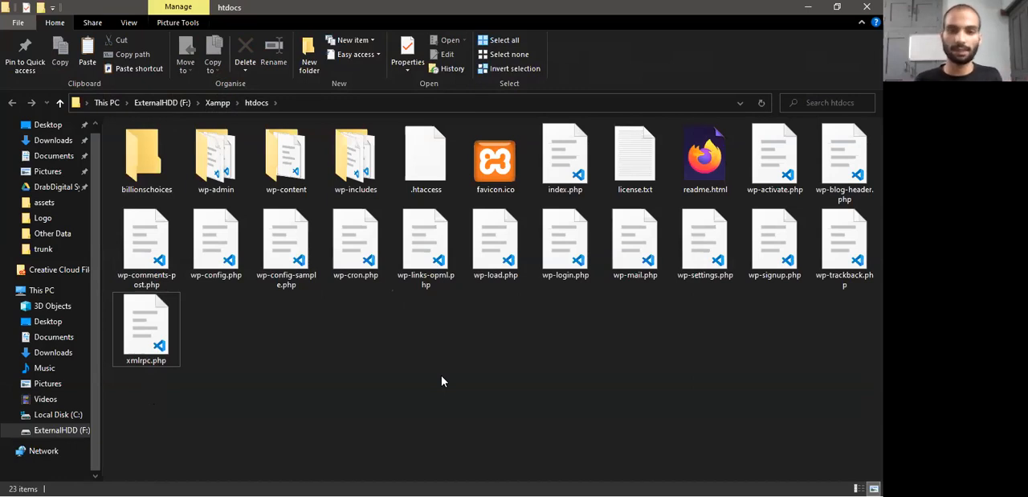
# Move all WordPress files and folders from htdocs into the billionschoices subfolder
pyautogui.click(232, 185)
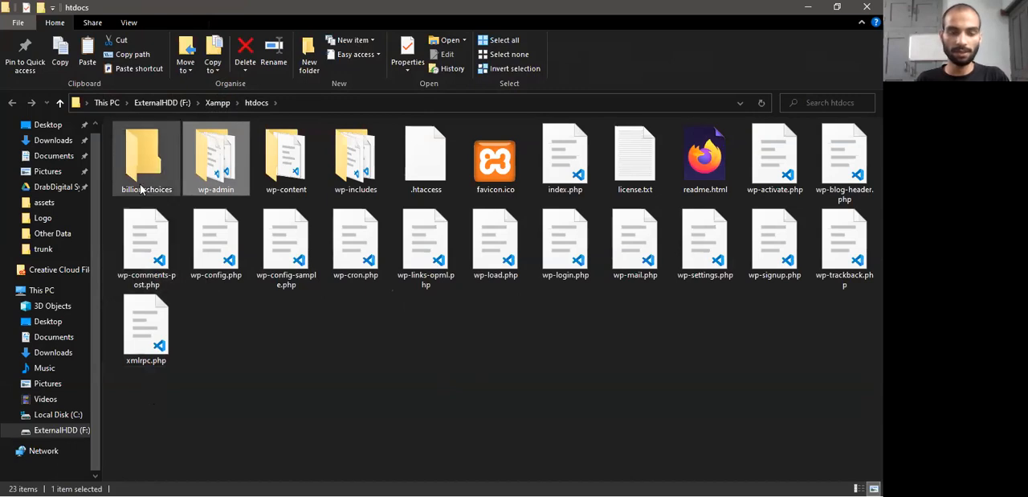
pyautogui.keyDown('shift'); pyautogui.click(167, 302); pyautogui.keyUp('shift')
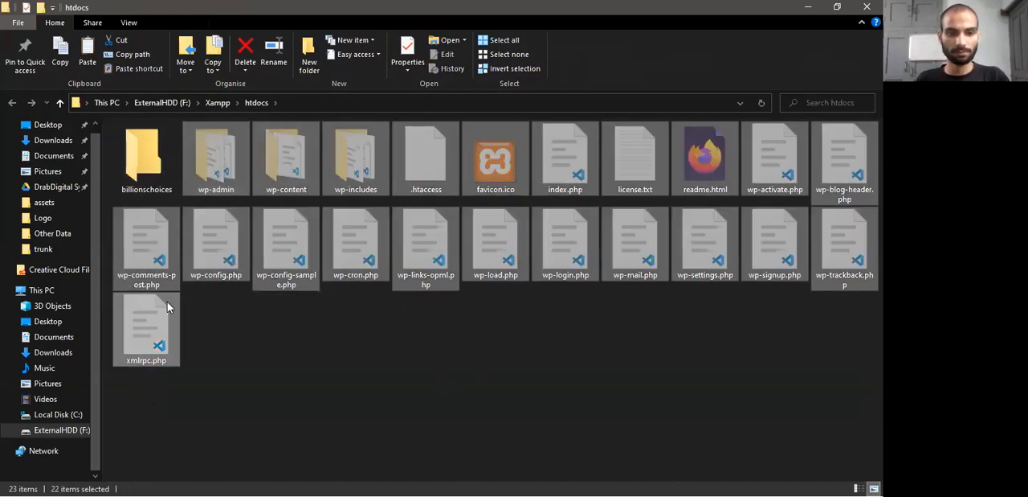
pyautogui.doubleClick(164, 175)
pyautogui.hotkey('ctrl', 'v')
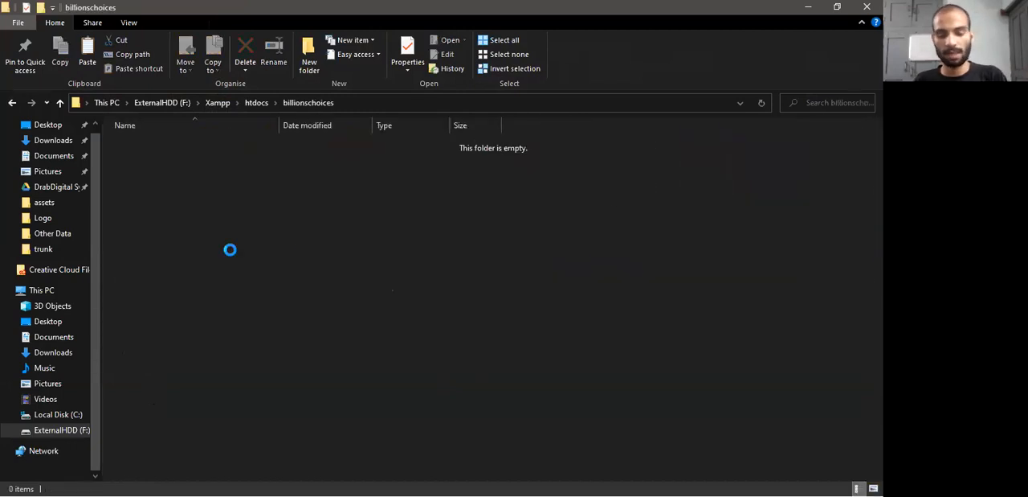
pyautogui.click(308, 299)
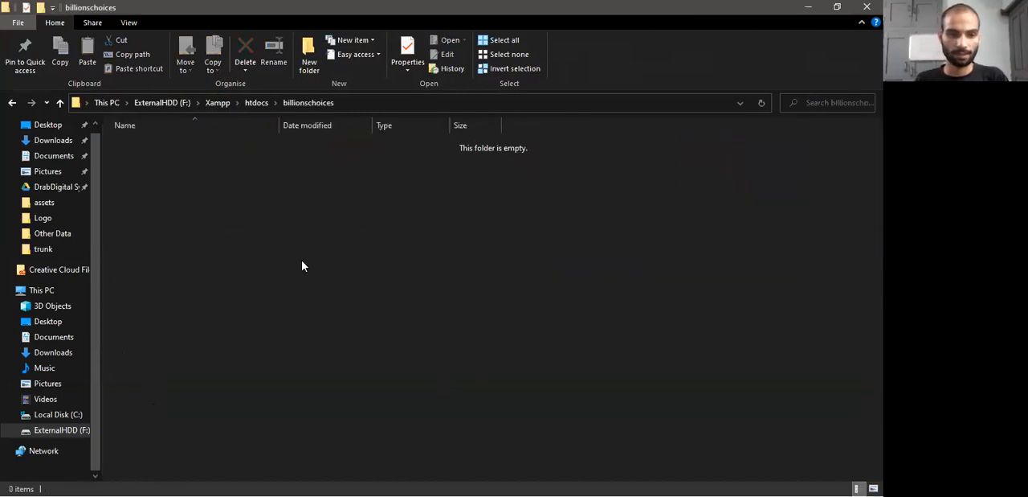
# Go back to the htdocs folder to check what is left in it
pyautogui.click(258, 103)
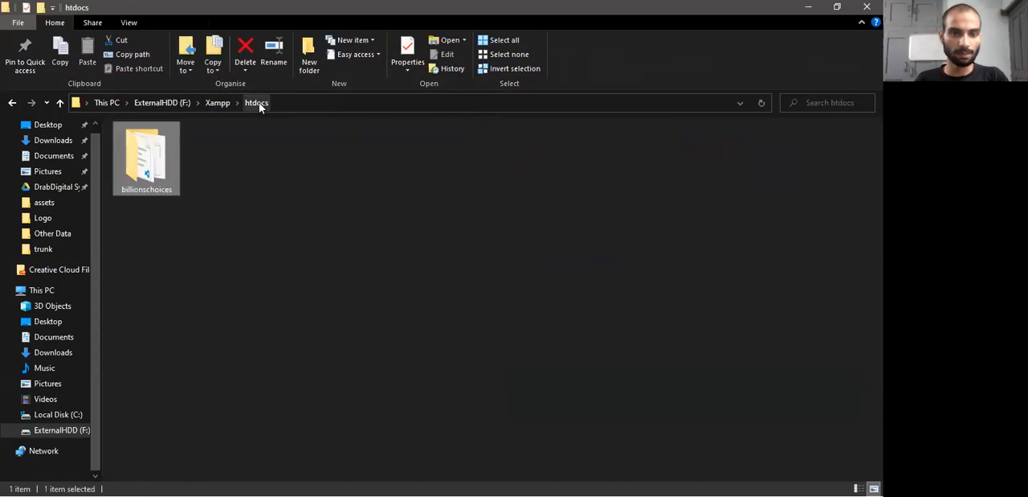
pyautogui.click(209, 225)
pyautogui.moveTo(326, 193); pyautogui.dragTo(334, 232)
pyautogui.moveTo(281, 181); pyautogui.dragTo(707, 360)
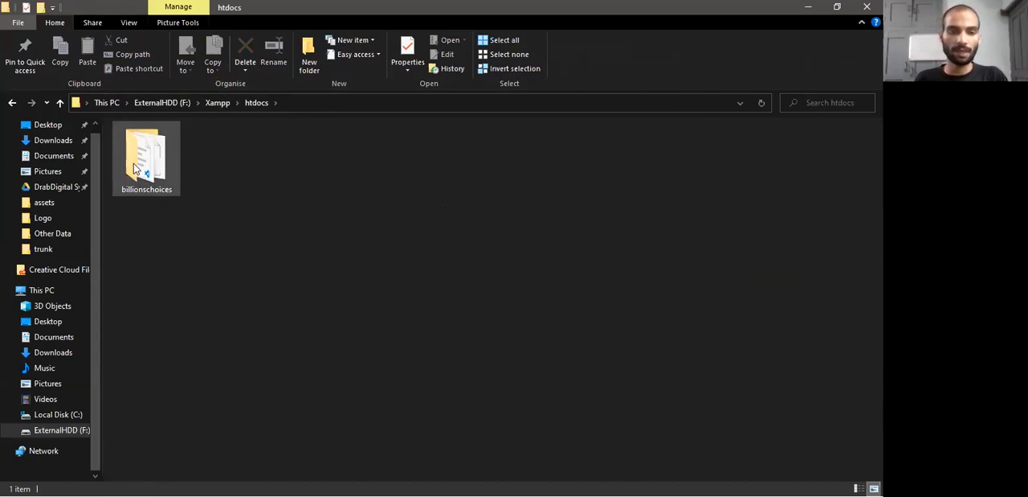
# Open the billionschoices folder, examine its full path, and select all the WordPress files in it
pyautogui.doubleClick(156, 175)
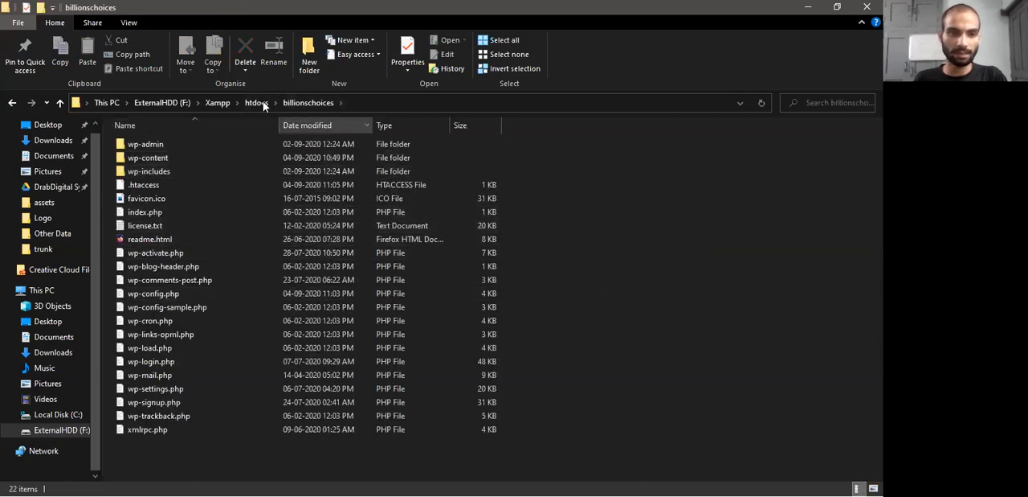
pyautogui.click(349, 102)
pyautogui.click(144, 103)
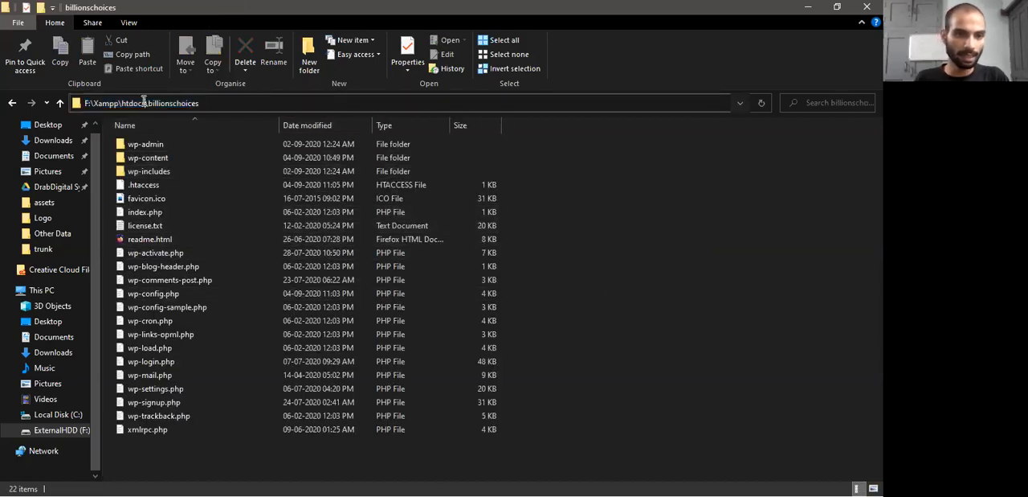
pyautogui.moveTo(130, 102); pyautogui.dragTo(225, 106)
pyautogui.press('Escape')
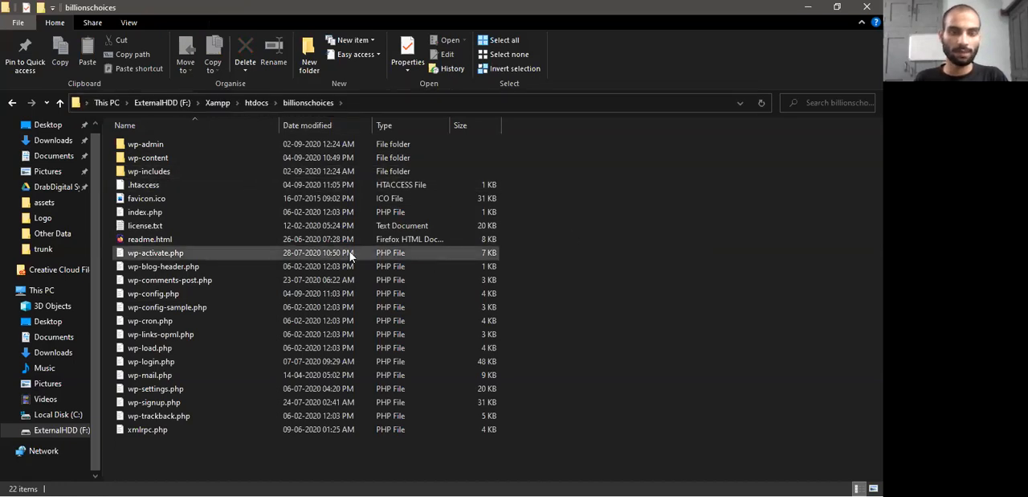
pyautogui.click(178, 430)
pyautogui.hotkey('ctrl', 'a')
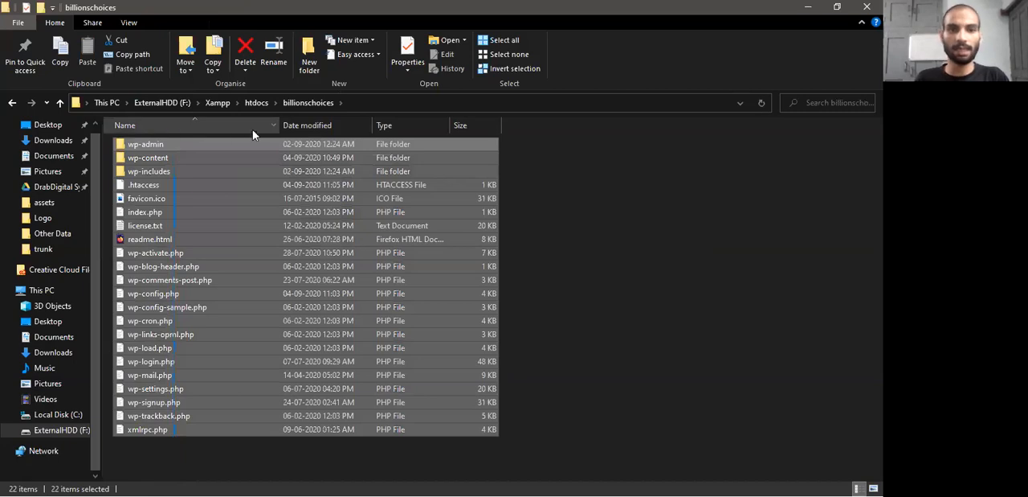
# Switch to Firefox and load localhost/billionschoices/ in a new tab
pyautogui.hotkey('alt', 'Tab')
pyautogui.hotkey('alt', 'Tab')
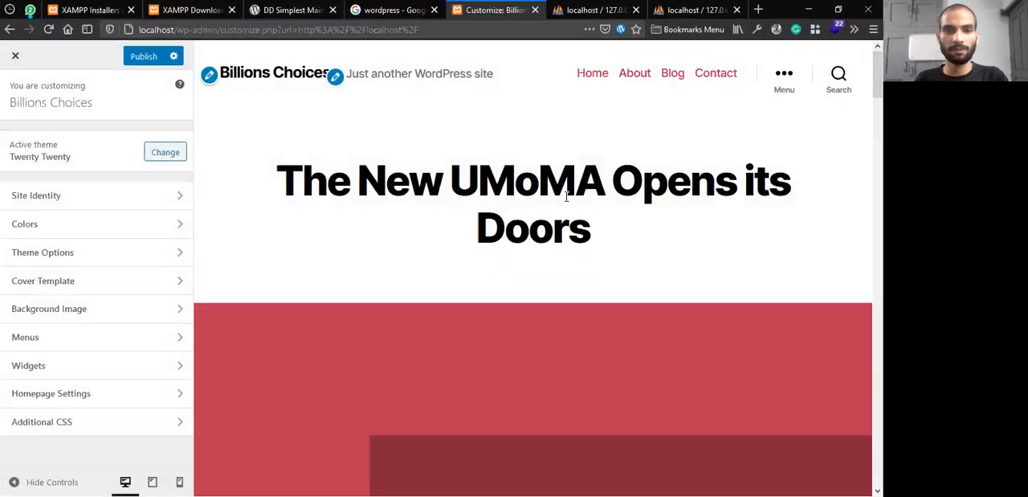
pyautogui.click(697, 8)
pyautogui.click(451, 27)
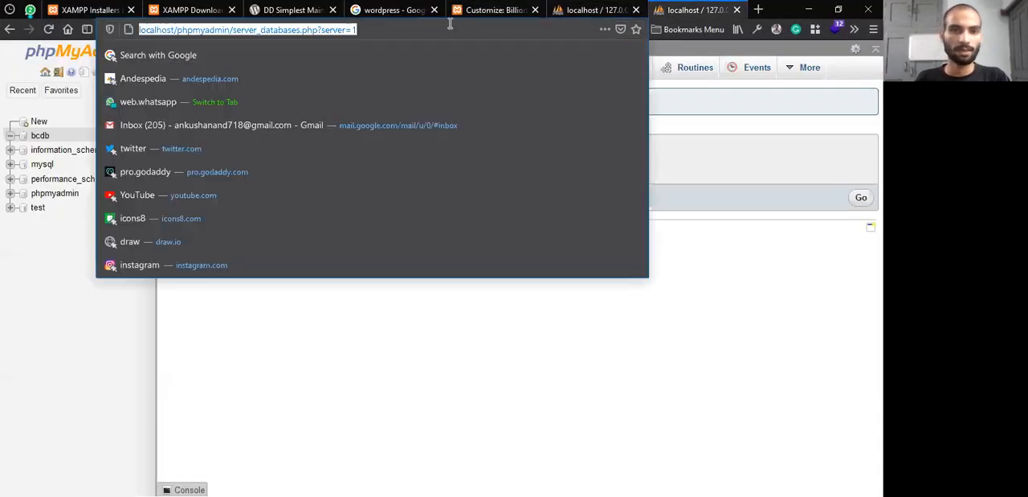
pyautogui.click(753, 9)
pyautogui.write('l')
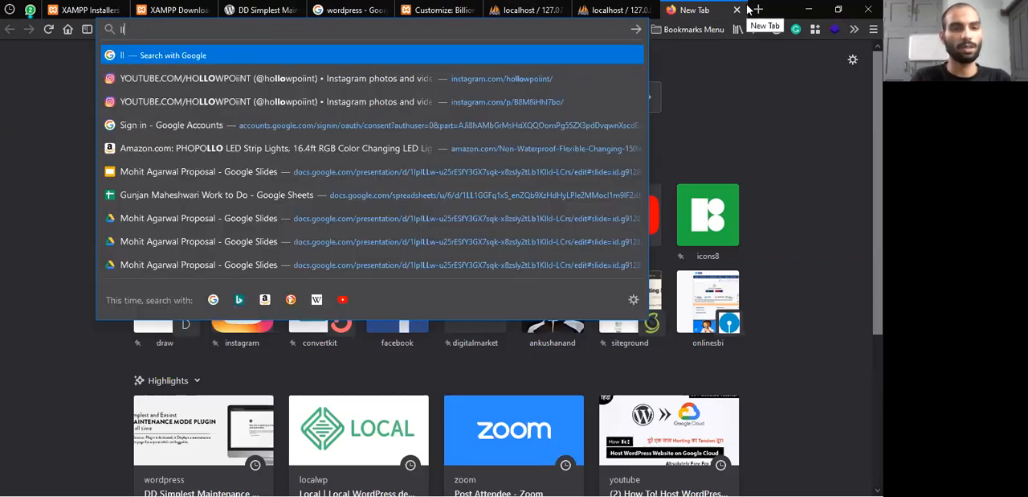
pyautogui.write('ocalhost/ph')
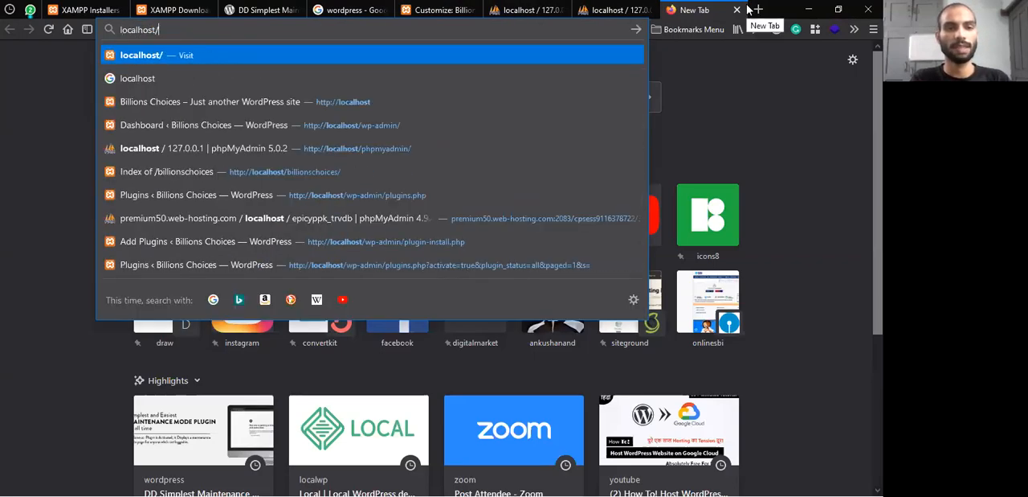
pyautogui.press('BackSpace')
pyautogui.press('BackSpace')
pyautogui.press('BackSpace')
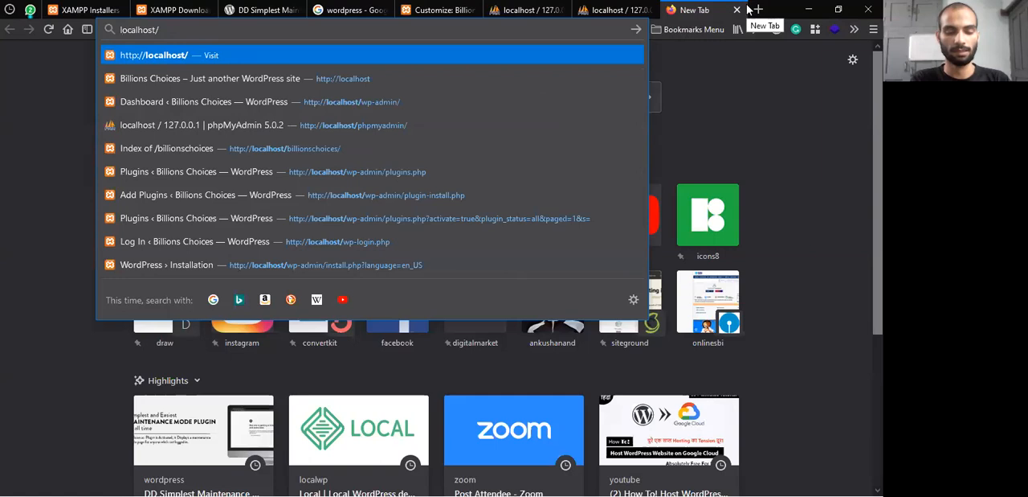
pyautogui.write('bi')
pyautogui.press('Return')
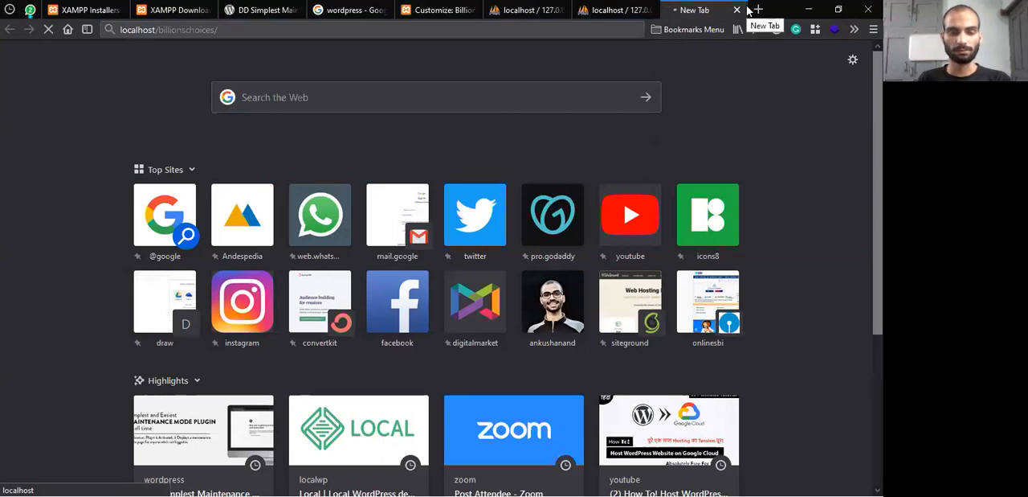
# Check the page at localhost/billionschoices/ against the files in the billionschoices and htdocs folders
pyautogui.hotkey('alt', 'Tab')
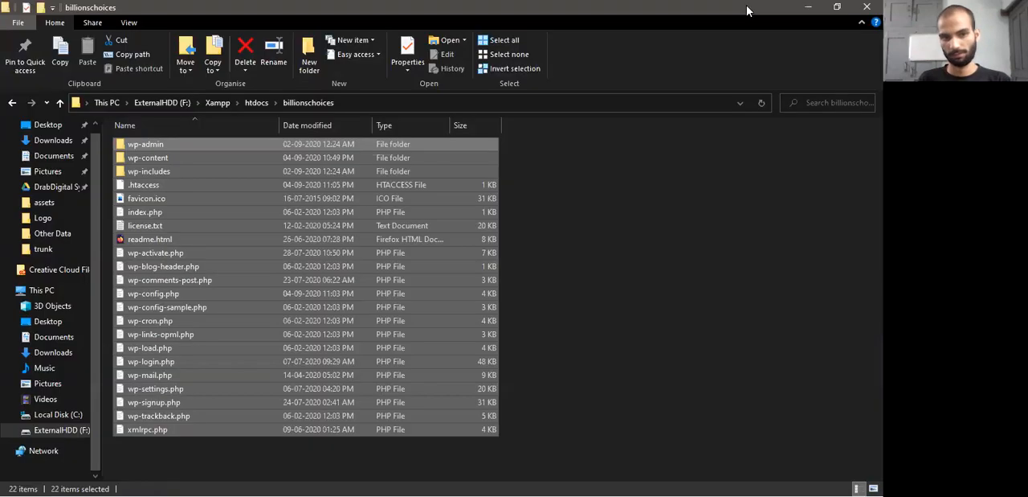
pyautogui.hotkey('alt', 'Tab')
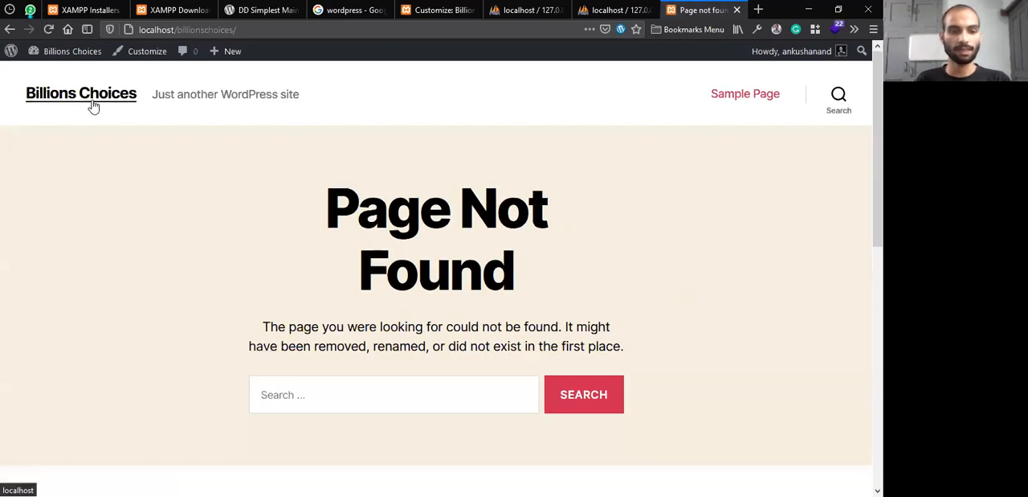
pyautogui.click(532, 8)
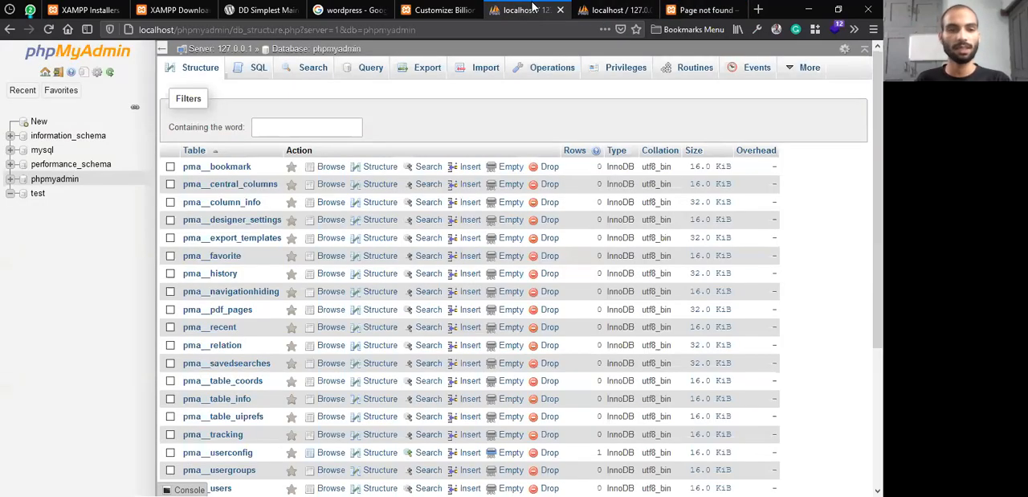
pyautogui.click(719, 8)
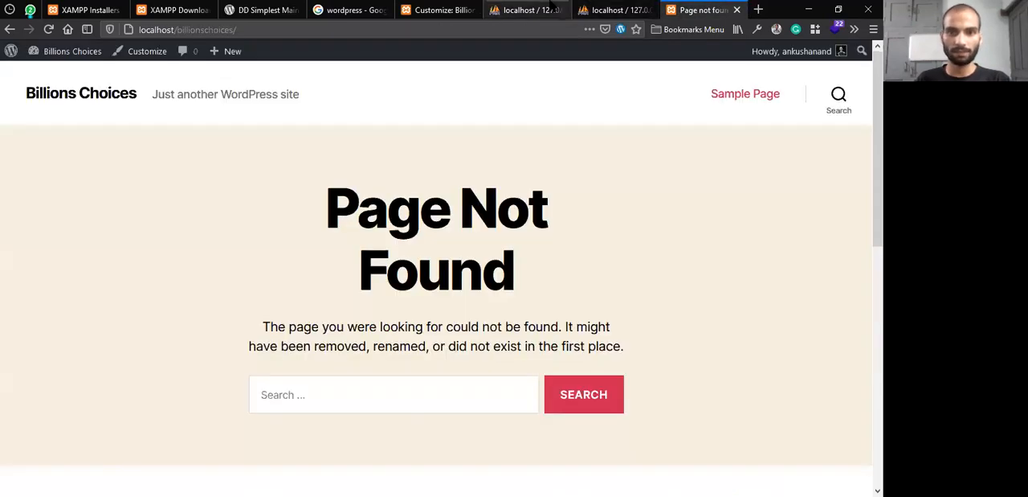
pyautogui.hotkey('alt', 'Tab')
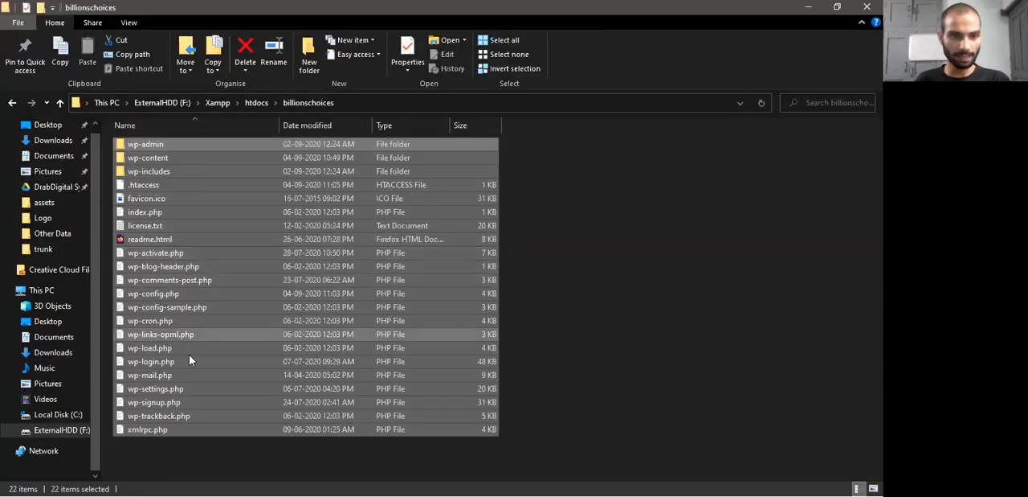
pyautogui.click(256, 102)
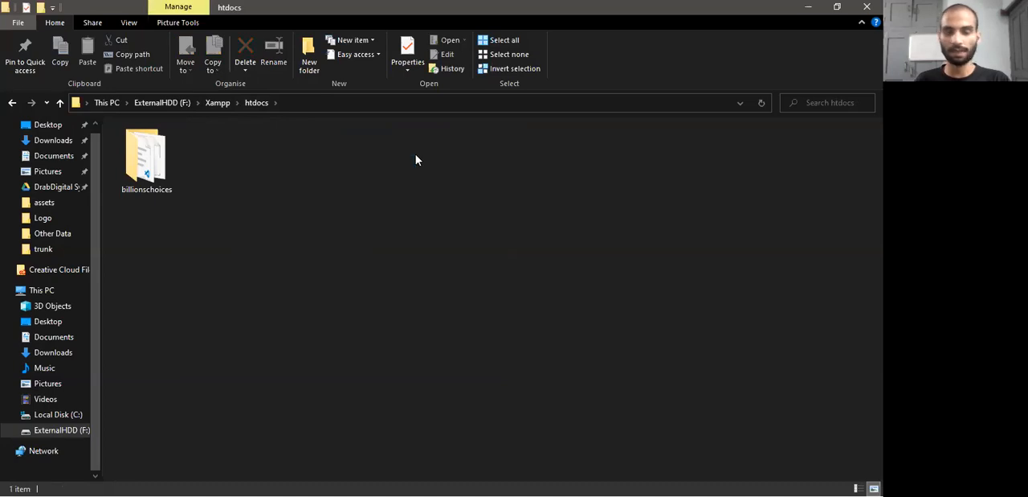
pyautogui.hotkey('alt', 'Tab')
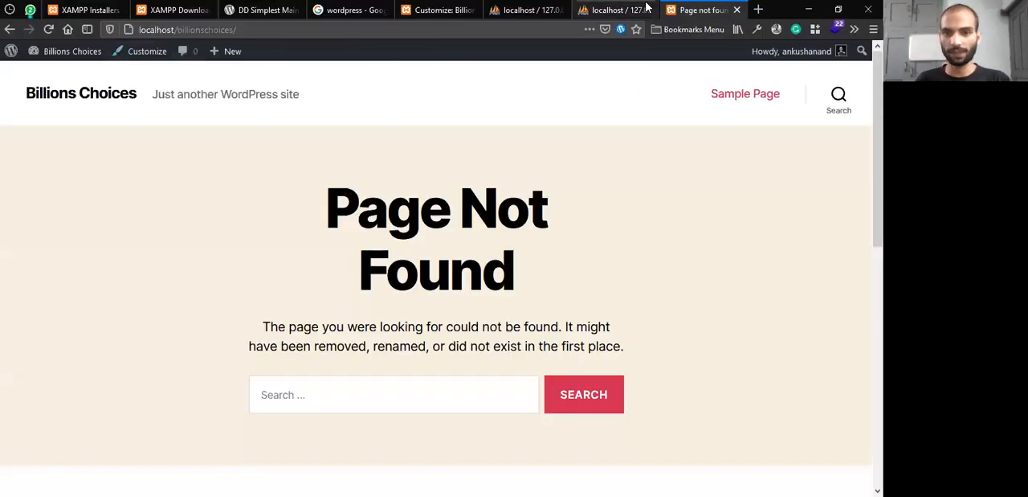
# Open the bcdb database in phpMyAdmin and examine its list of tables
pyautogui.click(615, 10)
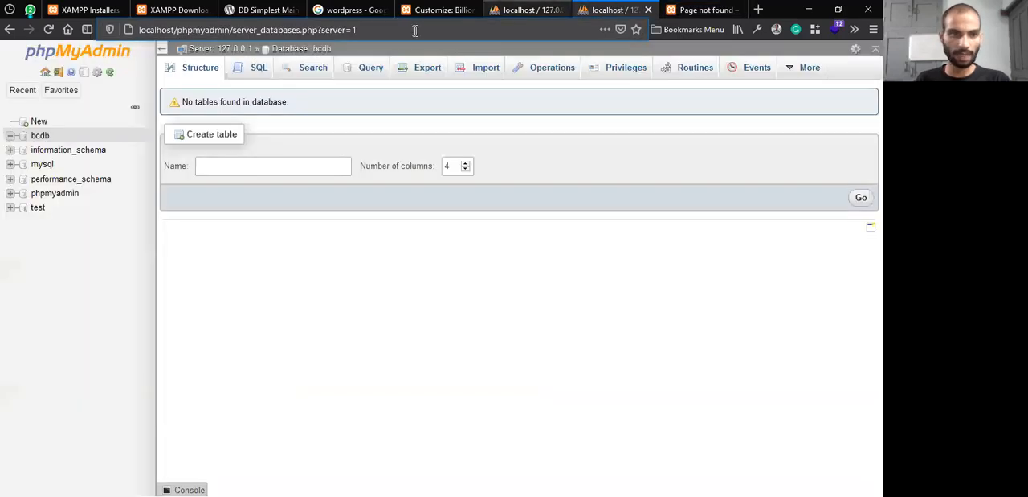
pyautogui.click(40, 135)
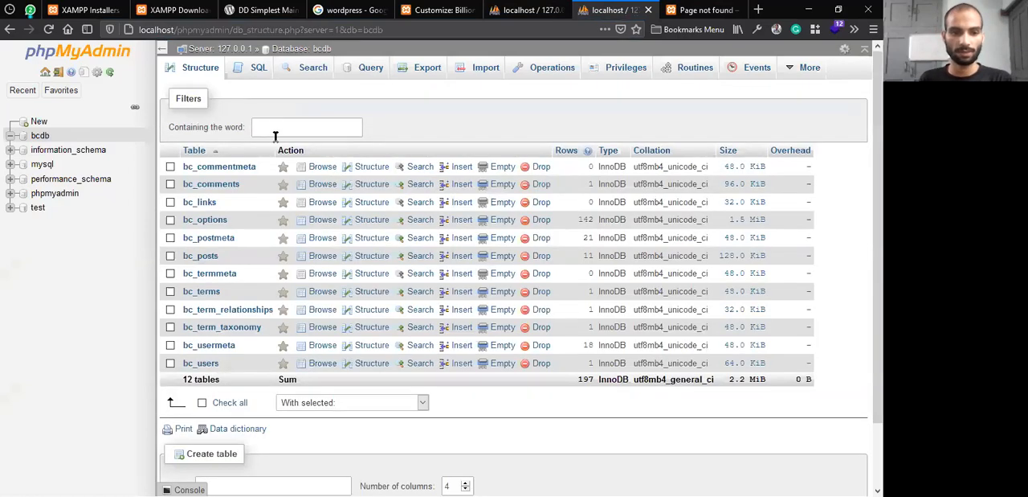
pyautogui.scroll(-2, 251, 240)
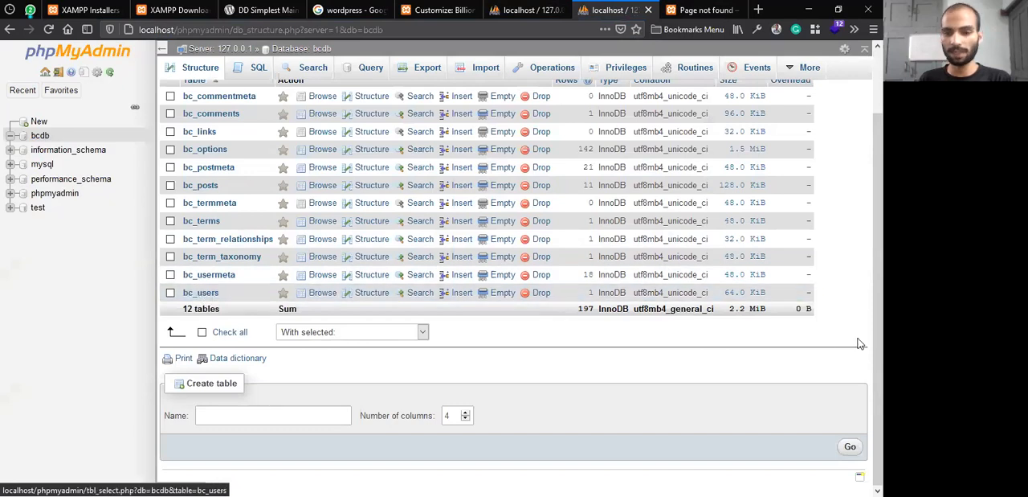
# Examine the rows and column structure of the bc_links table, and return to the bcdb table list
pyautogui.scroll(2, 209, 233)
pyautogui.click(199, 202)
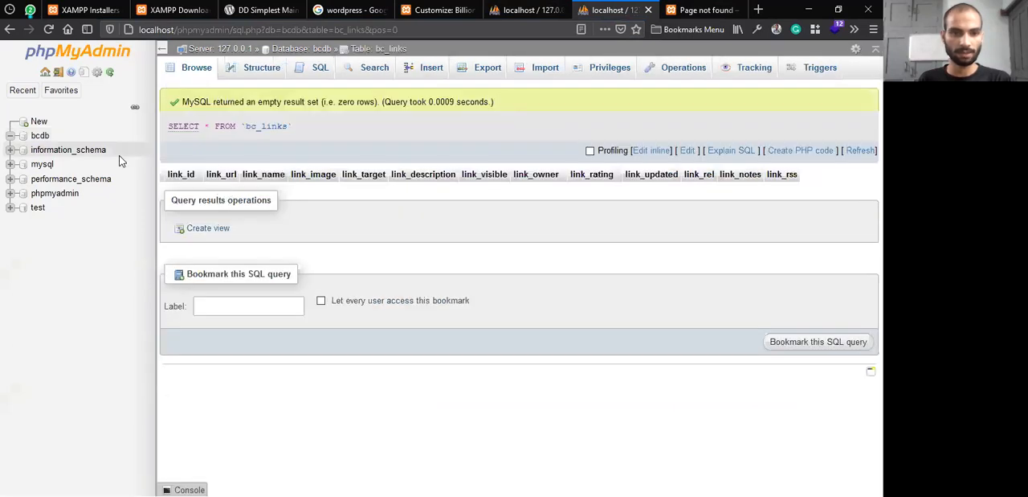
pyautogui.click(249, 71)
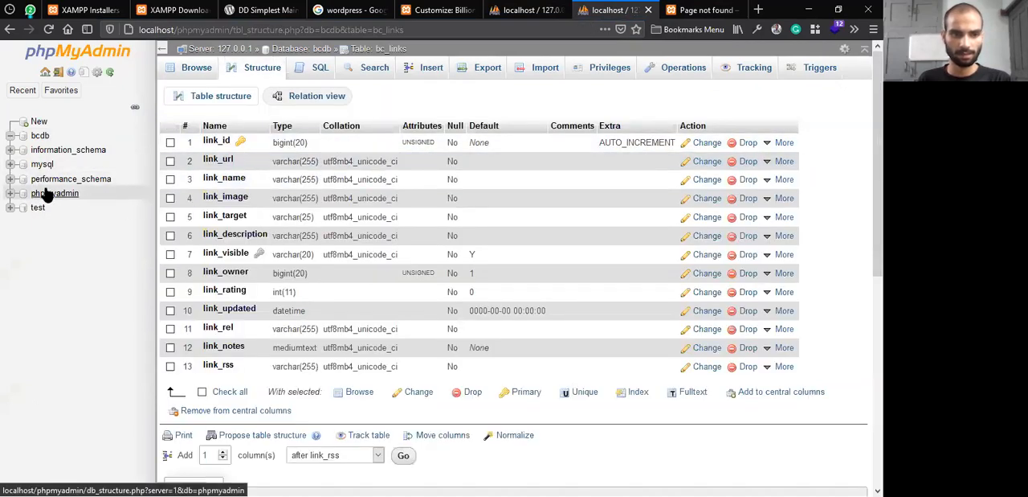
pyautogui.click(37, 136)
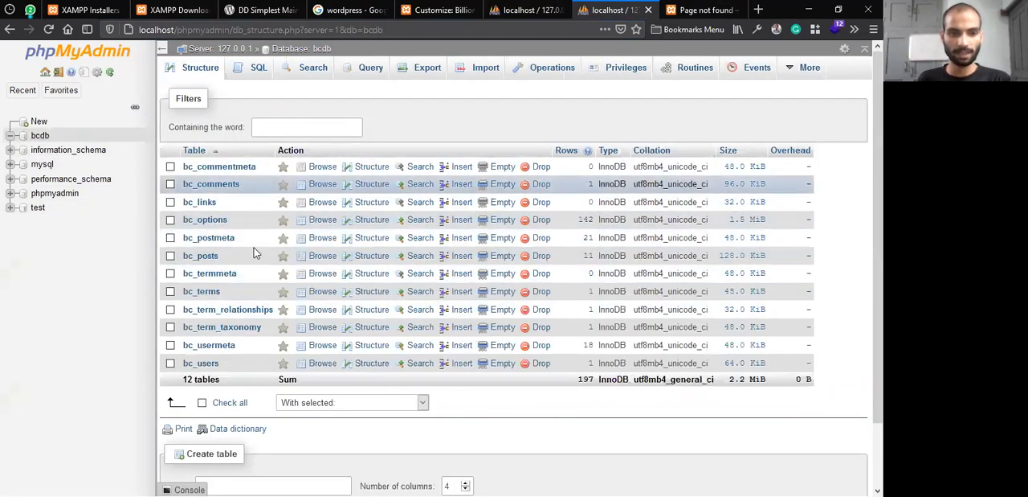
pyautogui.click(205, 220)
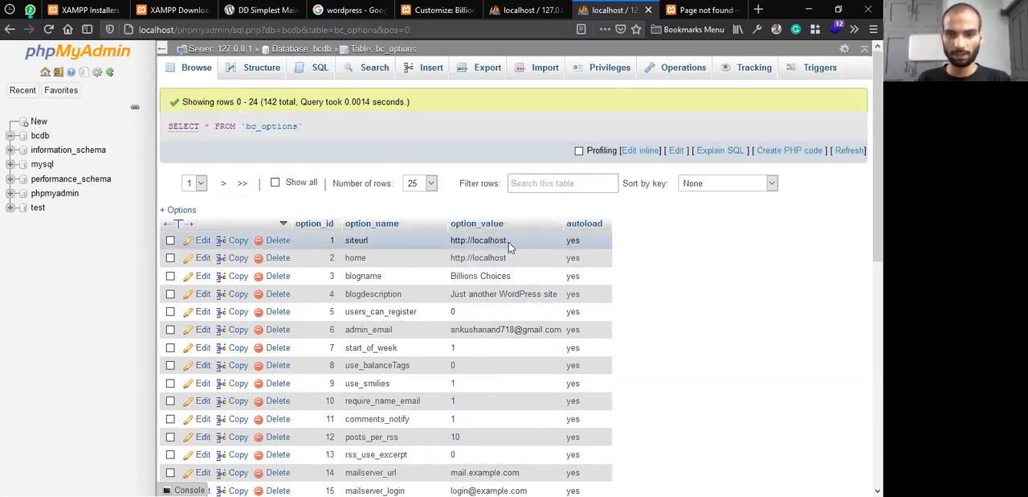
pyautogui.doubleClick(508, 242)
pyautogui.doubleClick(516, 239)
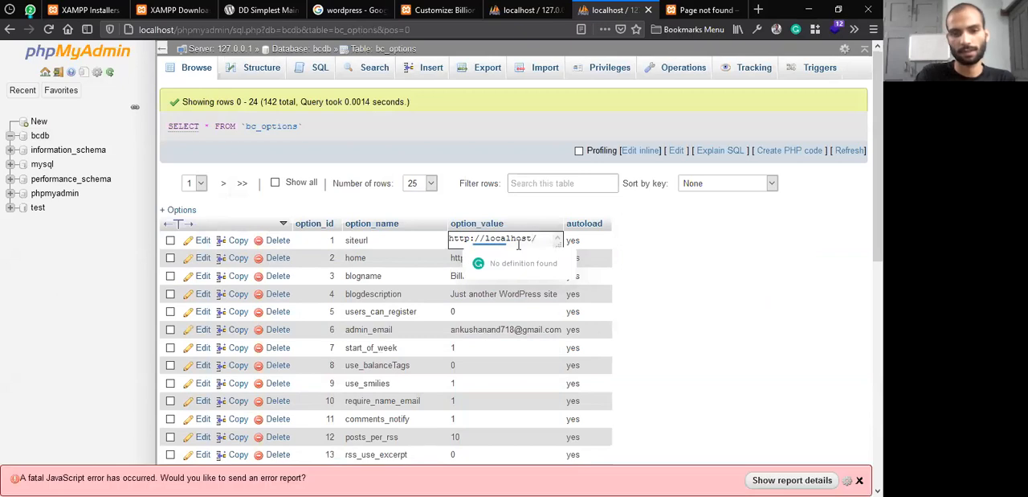
pyautogui.write('billi')
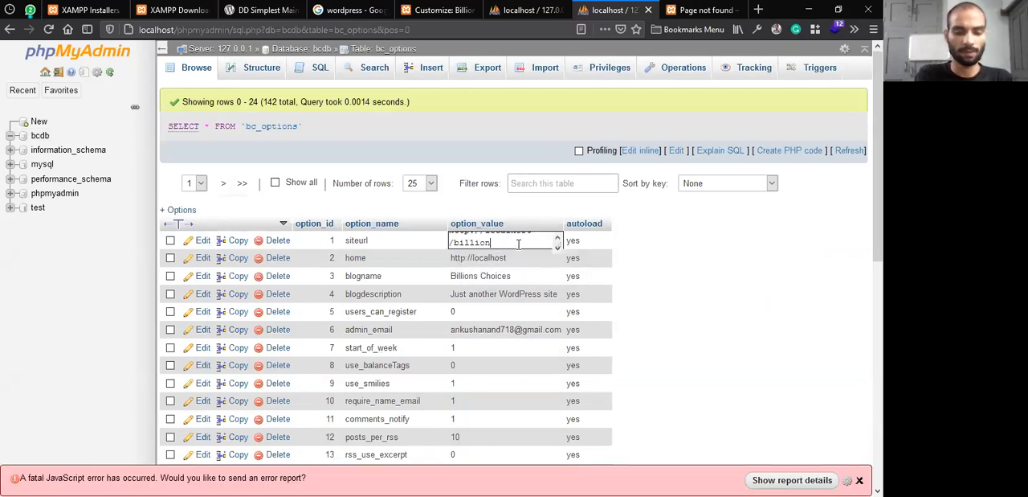
pyautogui.press('BackSpace')
pyautogui.press('BackSpace')
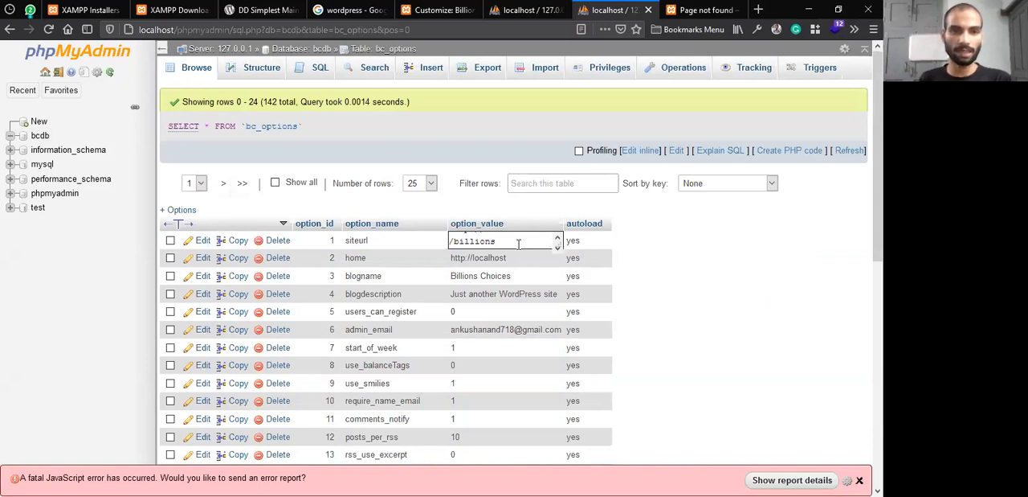
# Check the Page Not Found page's address against the siteurl value, and return to phpMyAdmin
pyautogui.click(693, 10)
pyautogui.click(263, 27)
pyautogui.moveTo(263, 28); pyautogui.dragTo(137, 29)
pyautogui.moveTo(249, 30); pyautogui.dragTo(105, 38)
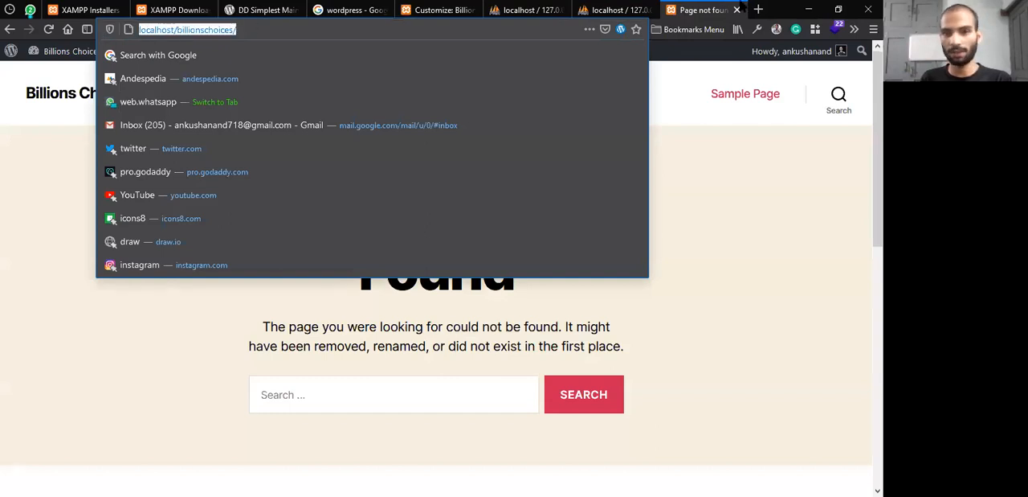
pyautogui.click(621, 9)
pyautogui.click(695, 9)
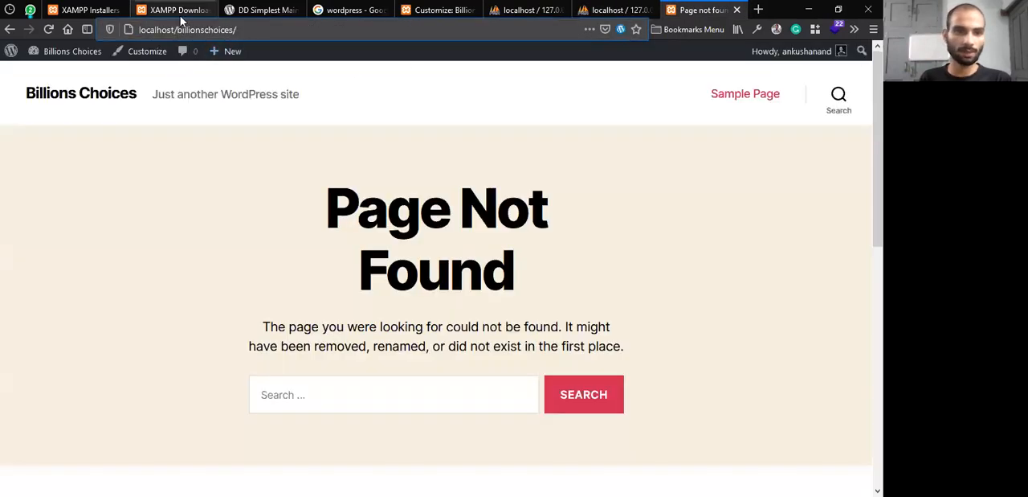
pyautogui.moveTo(175, 28); pyautogui.dragTo(97, 24)
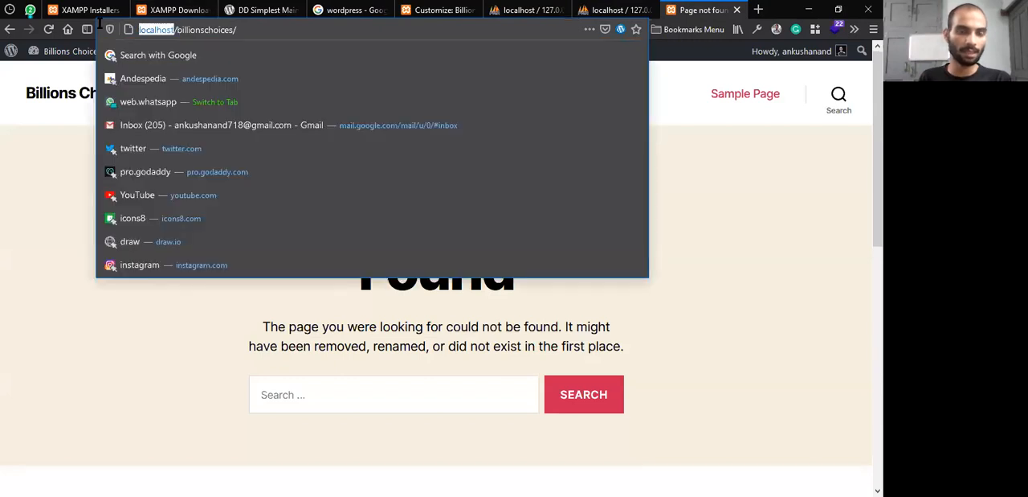
pyautogui.moveTo(247, 30); pyautogui.dragTo(106, 29)
pyautogui.click(510, 5)
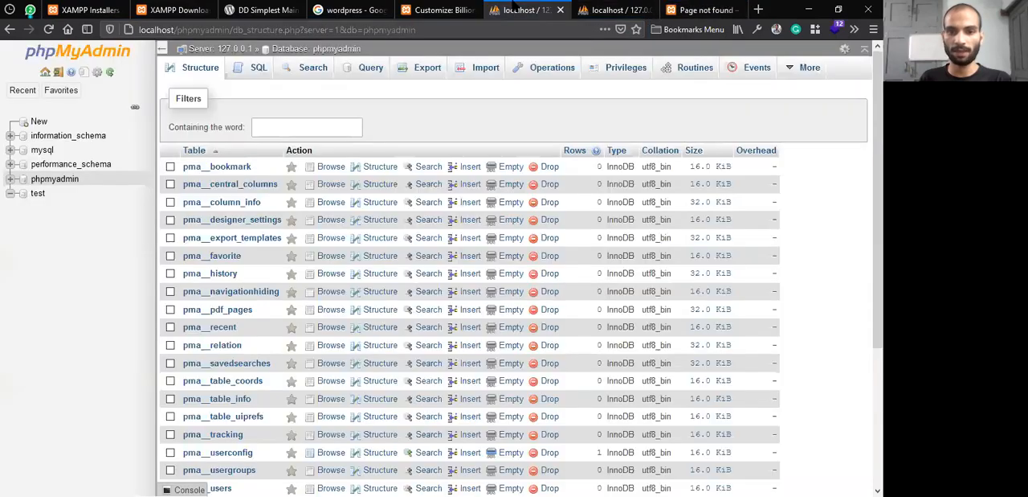
# Copy the inner wordpress folder from the desktop's wordpress folder into the Xampp htdocs folder
pyautogui.click(809, 9)
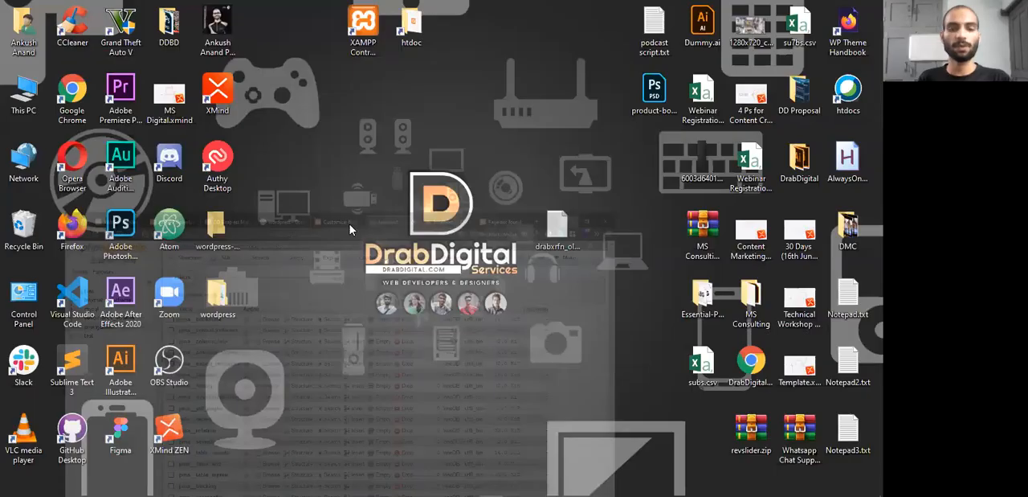
pyautogui.hotkey('alt', 'Tab')
pyautogui.click(201, 290)
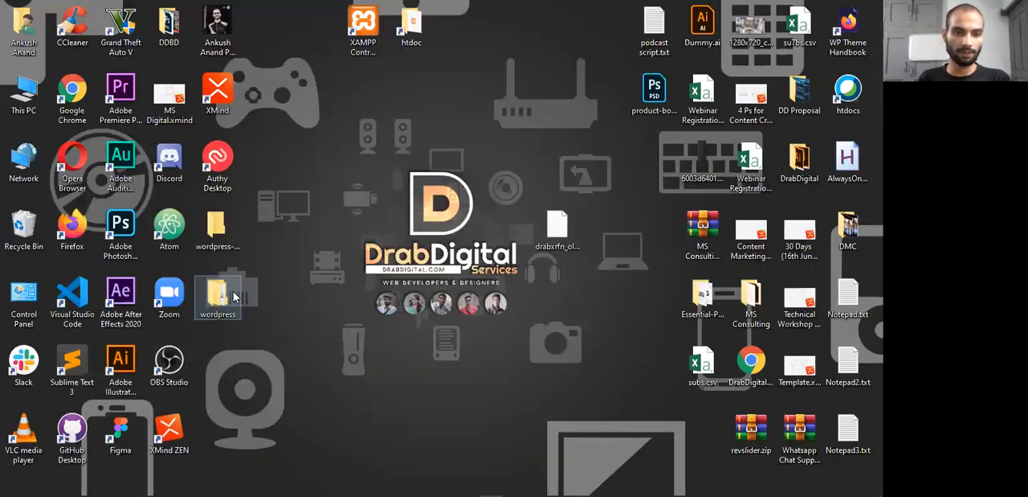
pyautogui.doubleClick(217, 293)
pyautogui.click(185, 173)
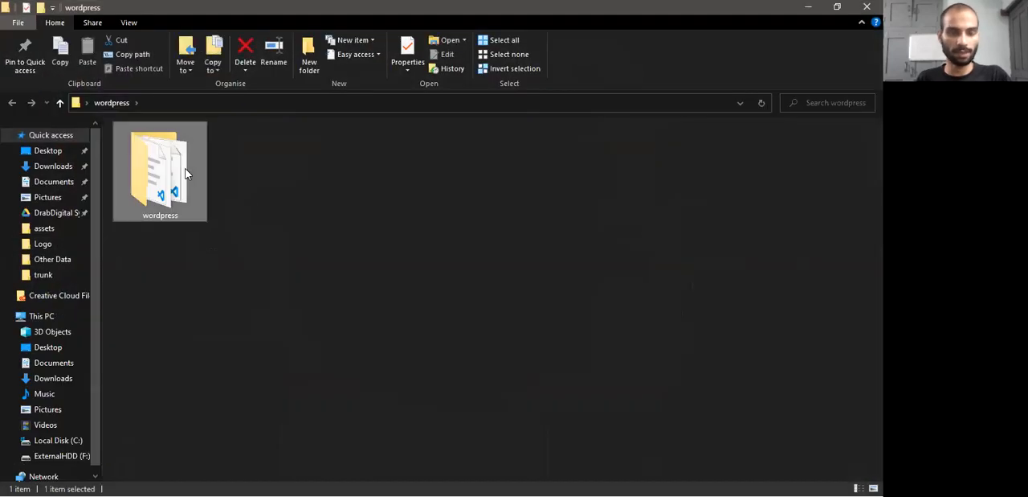
pyautogui.hotkey('alt', 'Tab')
pyautogui.hotkey('alt', 'Tab')
pyautogui.hotkey('alt', 'Tab')
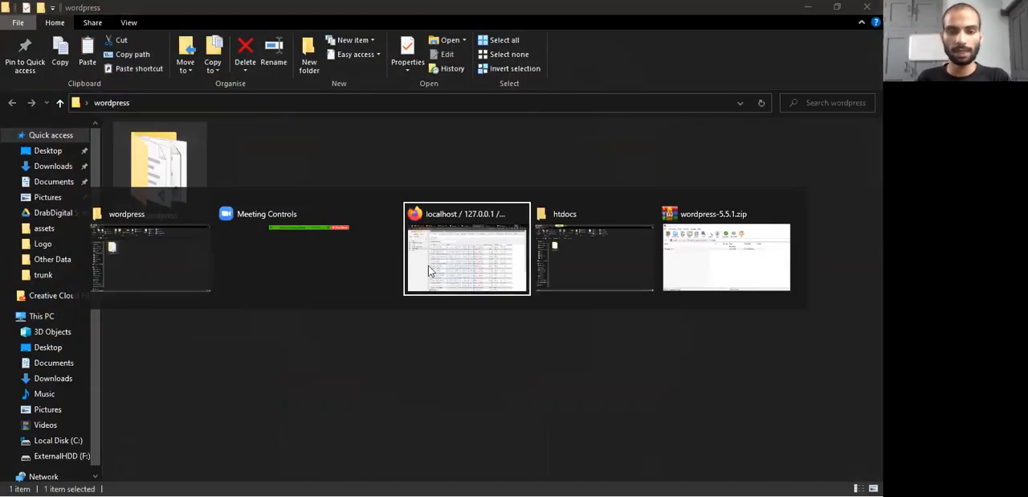
pyautogui.click(379, 296)
pyautogui.hotkey('ctrl', 'v')
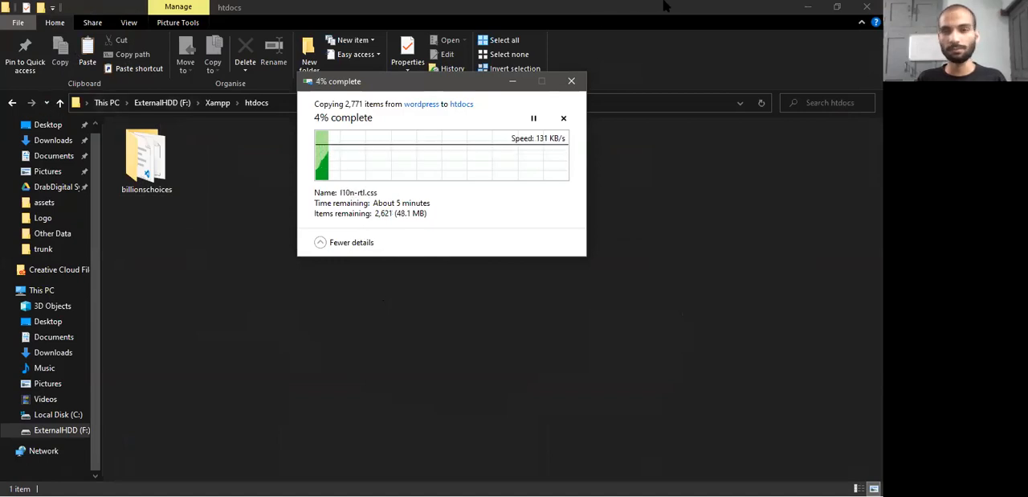
pyautogui.click(806, 7)
pyautogui.hotkey('alt', 'Tab')
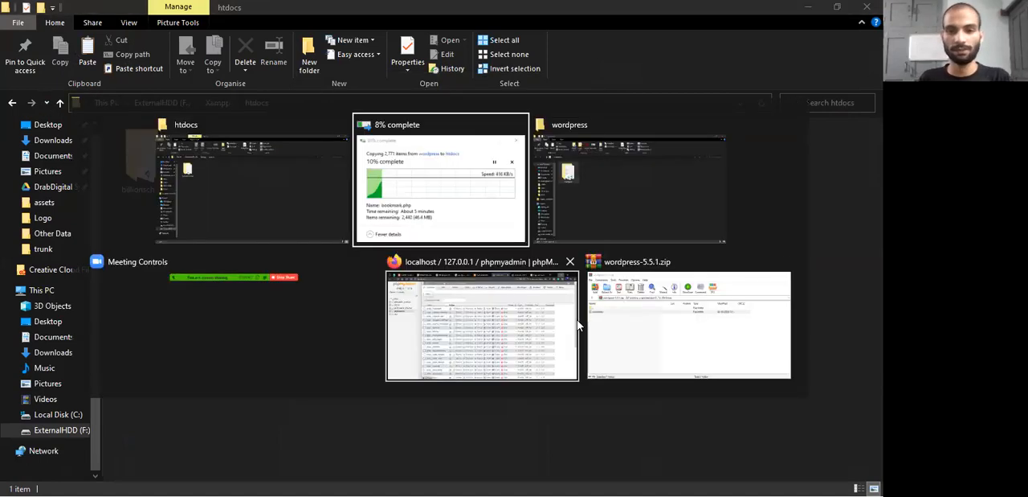
pyautogui.hotkey('alt', 'Tab')
pyautogui.click(498, 331)
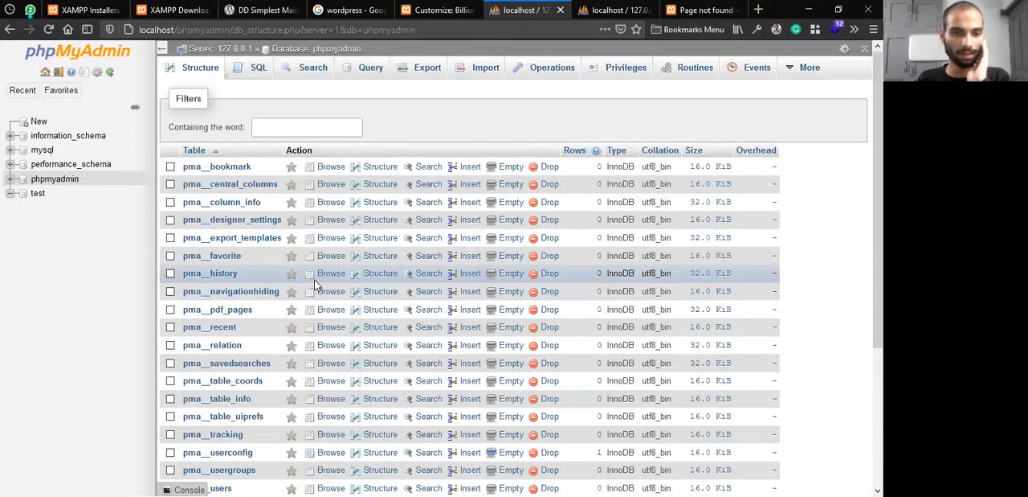
pyautogui.click(560, 10)
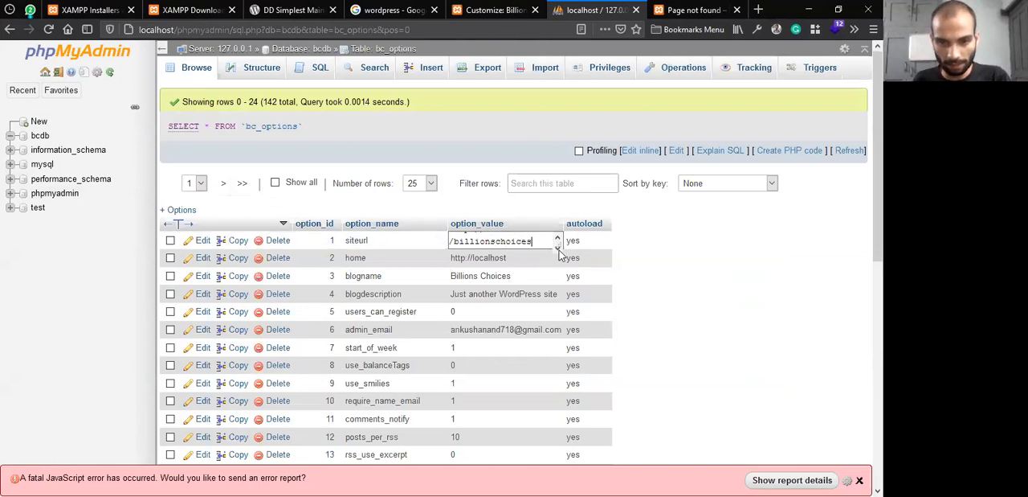
pyautogui.moveTo(559, 245); pyautogui.dragTo(560, 274)
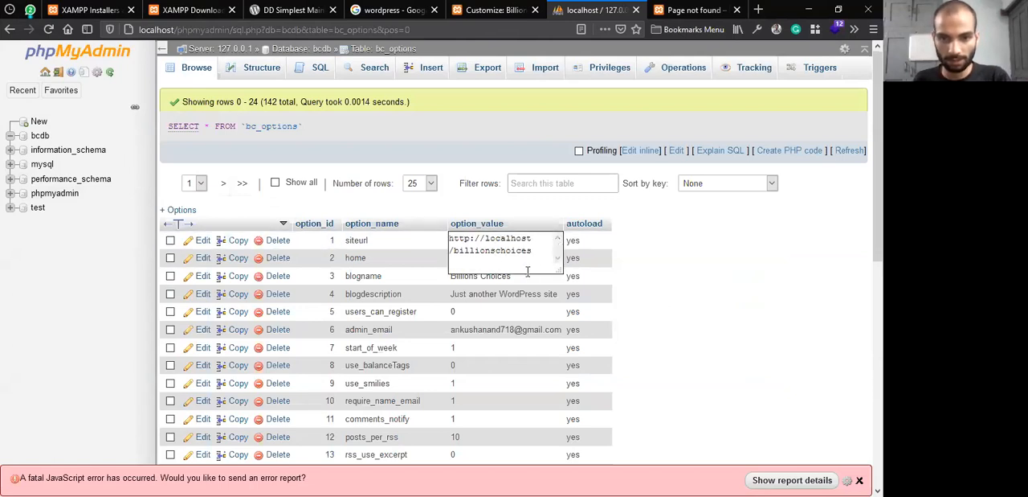
pyautogui.press('Return')
# Copy the address localhost/billionschoices/ from the Page Not Found page and return to the bc_options table
pyautogui.click(689, 9)
pyautogui.click(241, 29)
pyautogui.hotkey('ctrl', 'c')
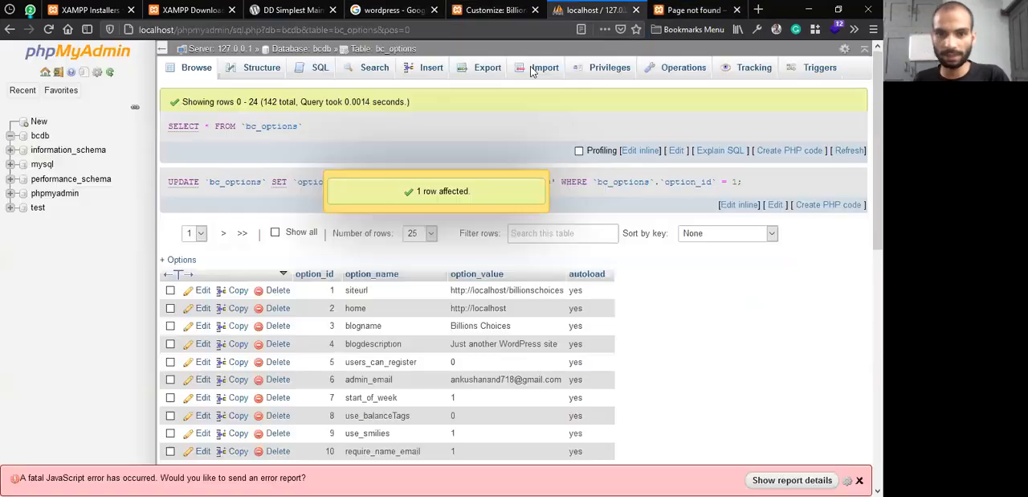
pyautogui.click(595, 10)
pyautogui.doubleClick(519, 310)
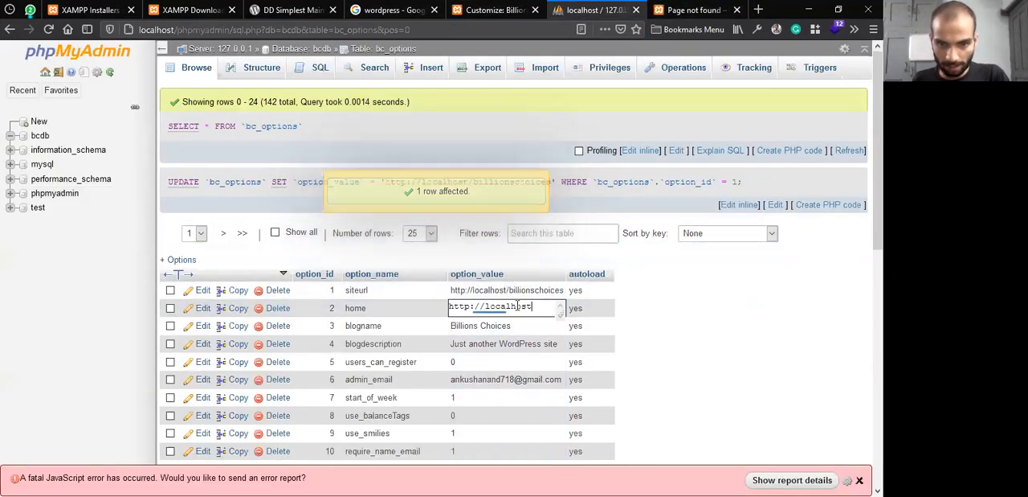
pyautogui.hotkey('ctrl', 'a')
pyautogui.click(492, 306)
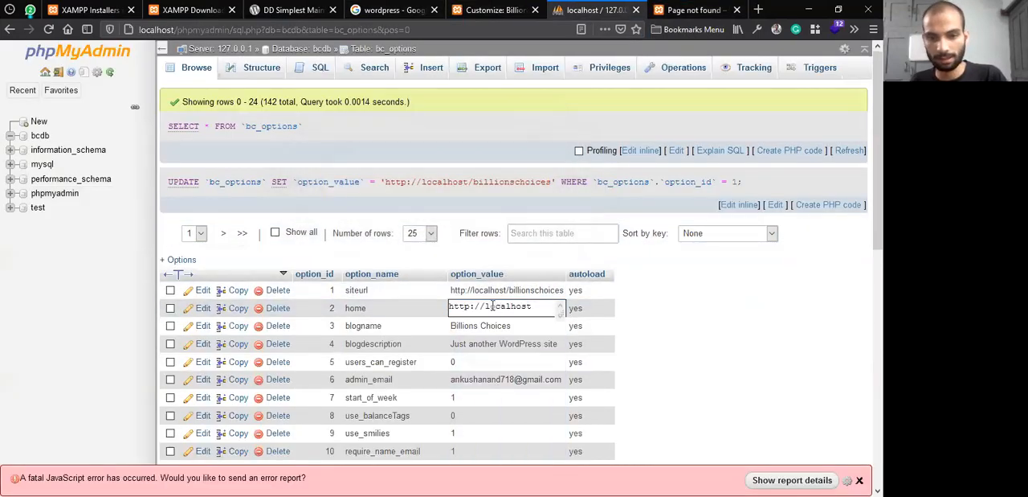
pyautogui.doubleClick(488, 306)
pyautogui.doubleClick(488, 306)
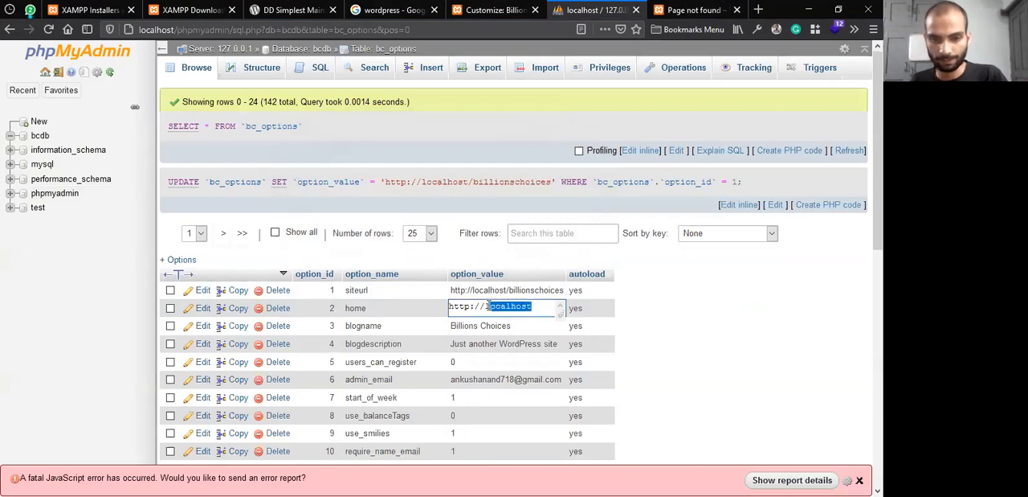
pyautogui.hotkey('ctrl', 'v')
pyautogui.scroll(1, 493, 311)
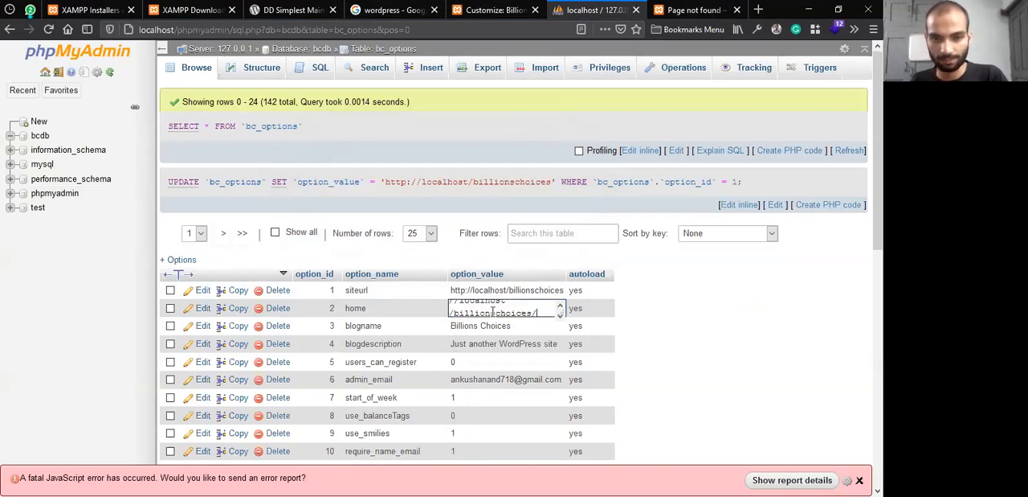
pyautogui.scroll(-2, 493, 312)
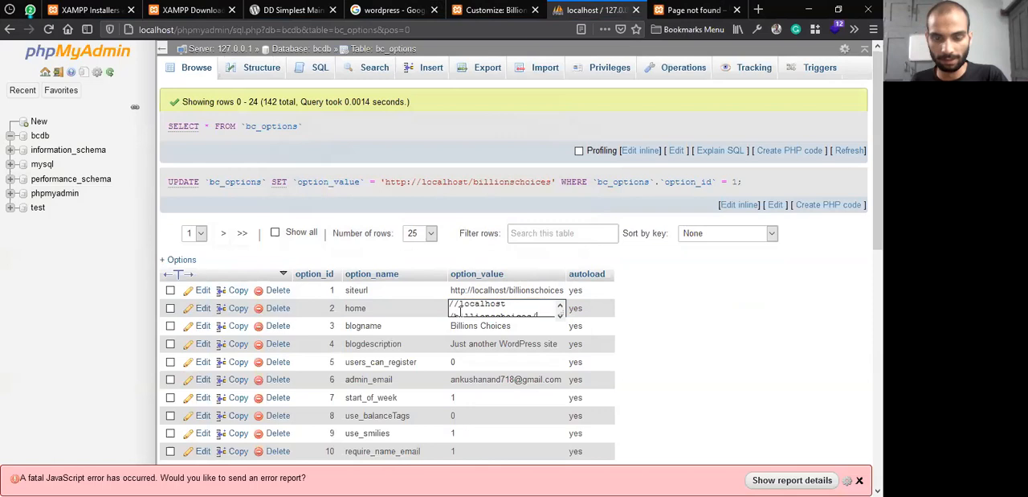
pyautogui.hotkey('ctrl', 'z')
pyautogui.moveTo(562, 314); pyautogui.dragTo(576, 376)
pyautogui.click(529, 327)
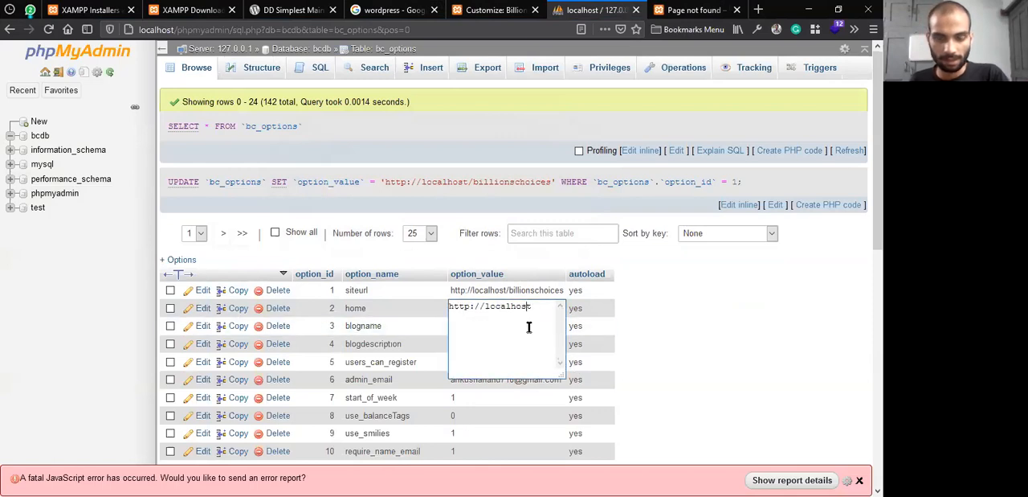
pyautogui.hotkey('ctrl', 'a')
pyautogui.hotkey('ctrl', 'v')
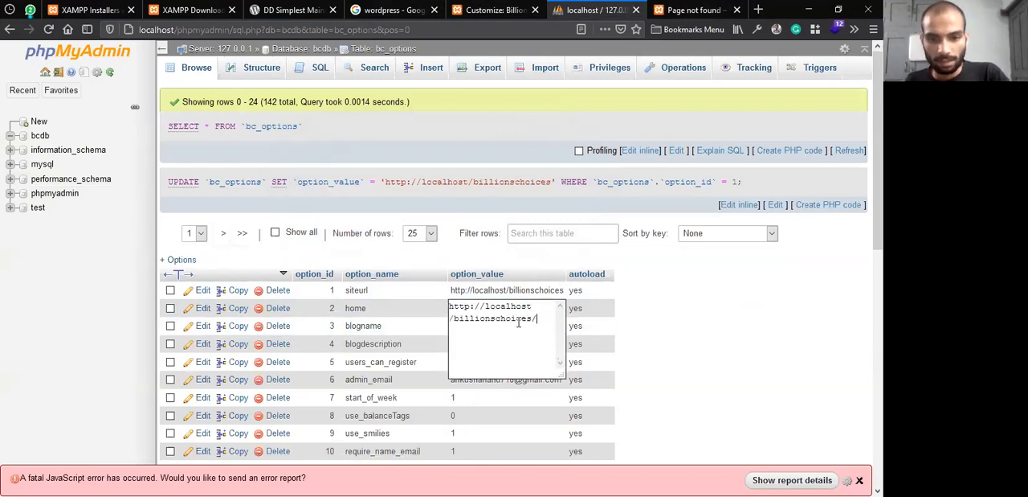
pyautogui.click(640, 341)
# Open the Billions Choices home page through its site title and examine the page at localhost/billionschoices/
pyautogui.click(687, 10)
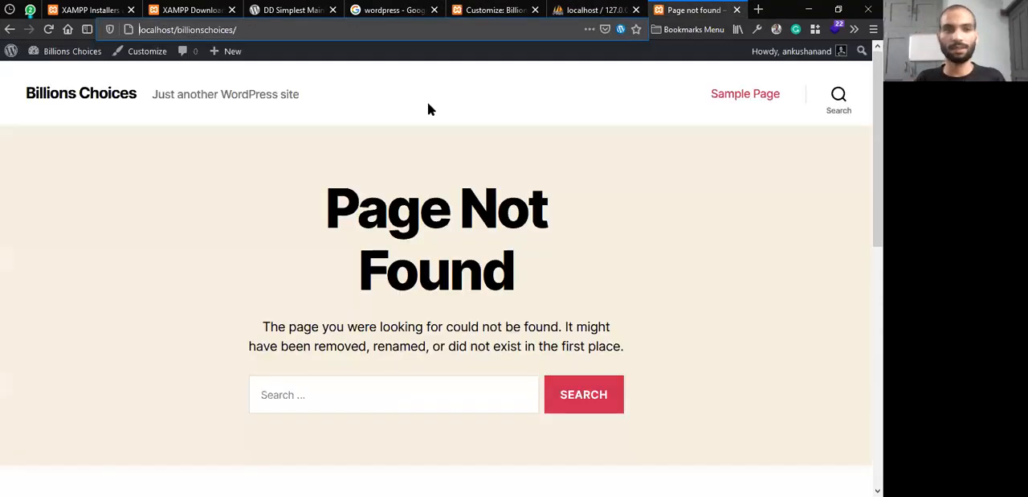
pyautogui.click(73, 101)
pyautogui.click(72, 126)
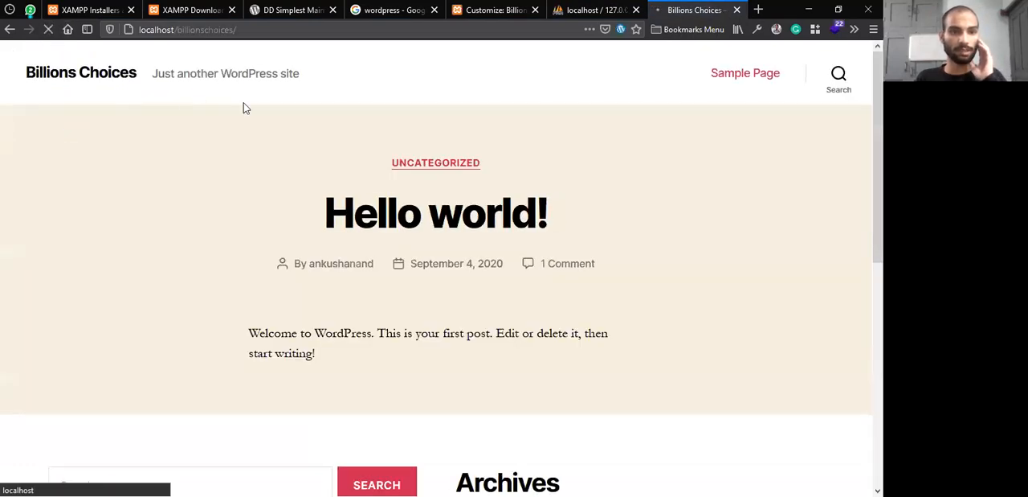
pyautogui.click(127, 77)
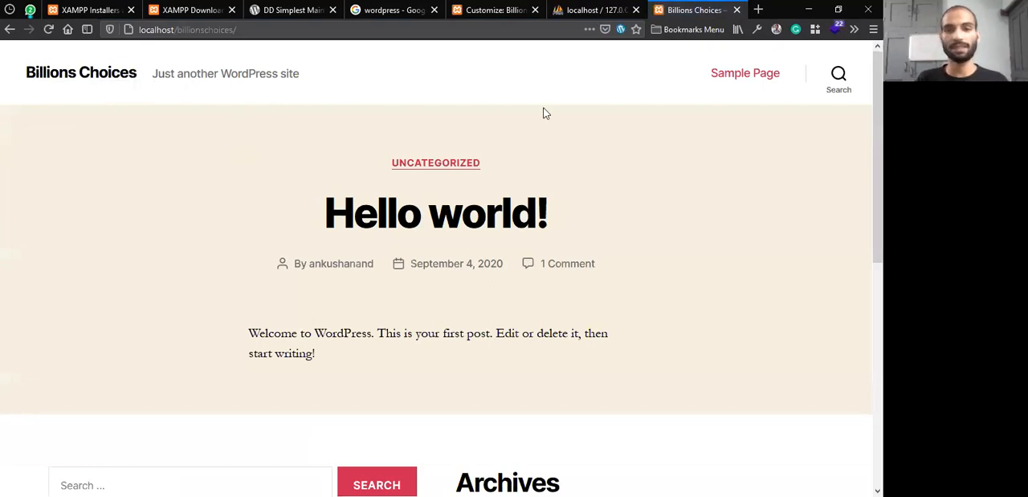
pyautogui.scroll(-3, 666, 238)
pyautogui.hotkey('ctrl', 'l')
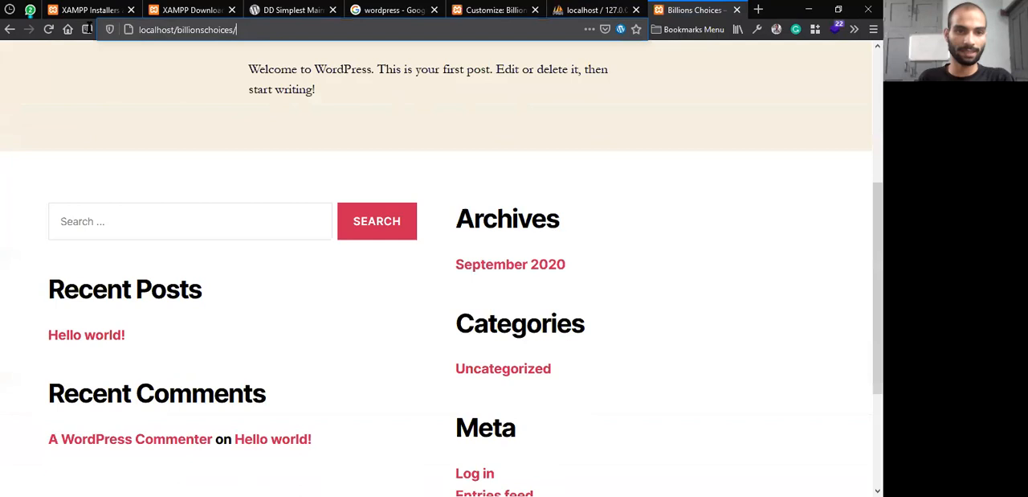
# Check the progress of the wordpress folder copy and switch to the htdocs folder in File Explorer
pyautogui.hotkey('alt', 'Tab')
pyautogui.hotkey('alt', 'Tab')
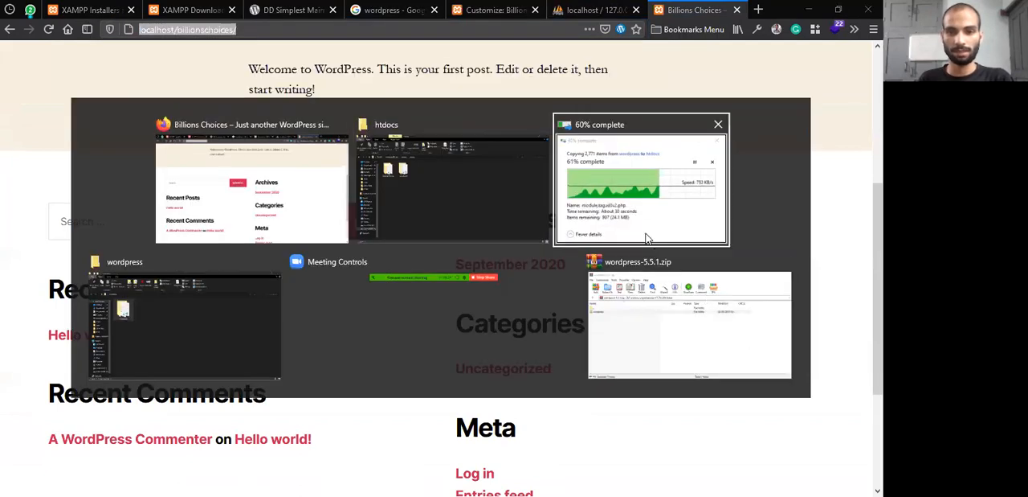
pyautogui.hotkey('alt', 'Tab')
pyautogui.hotkey('alt', 'Tab')
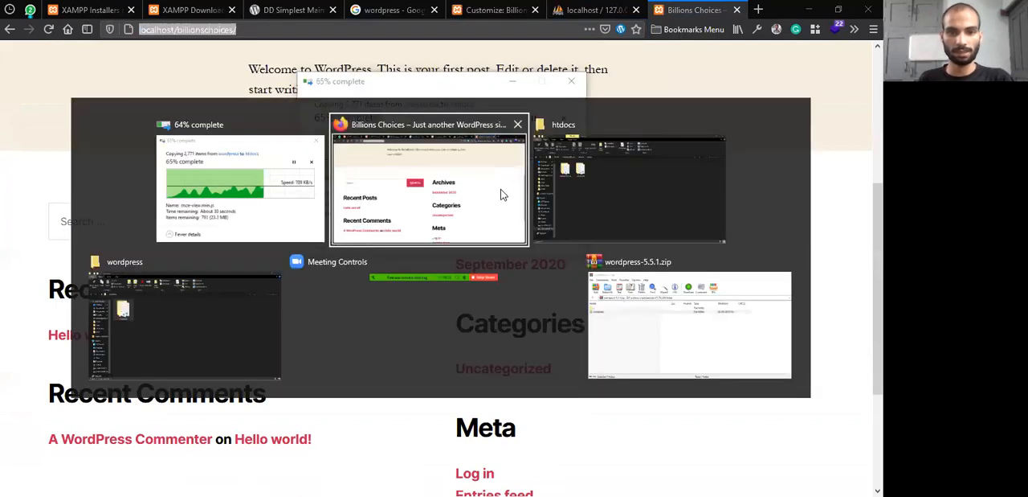
pyautogui.moveTo(138, 245); pyautogui.dragTo(235, 267)
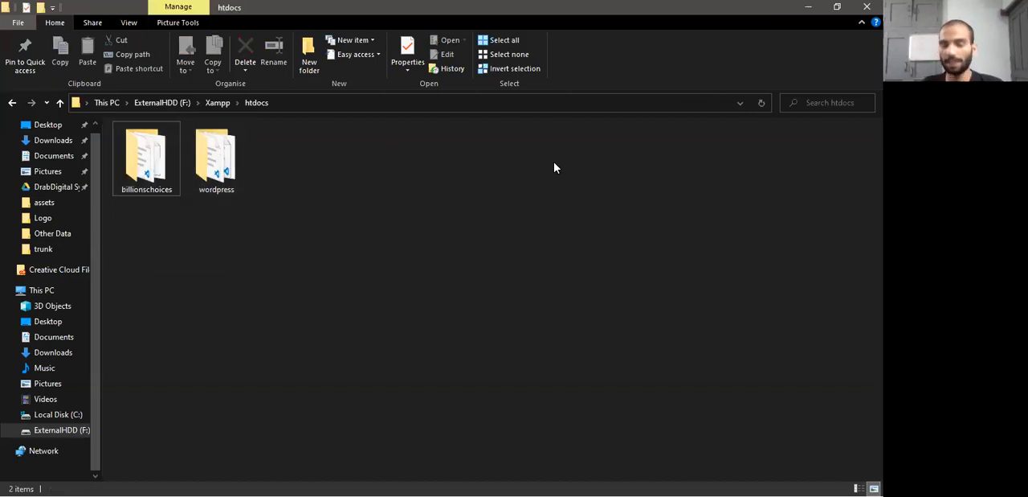
# Switch to the Billions Choices site in the browser and examine the billionschoices subfolder part of its address
pyautogui.hotkey('alt', 'Tab')
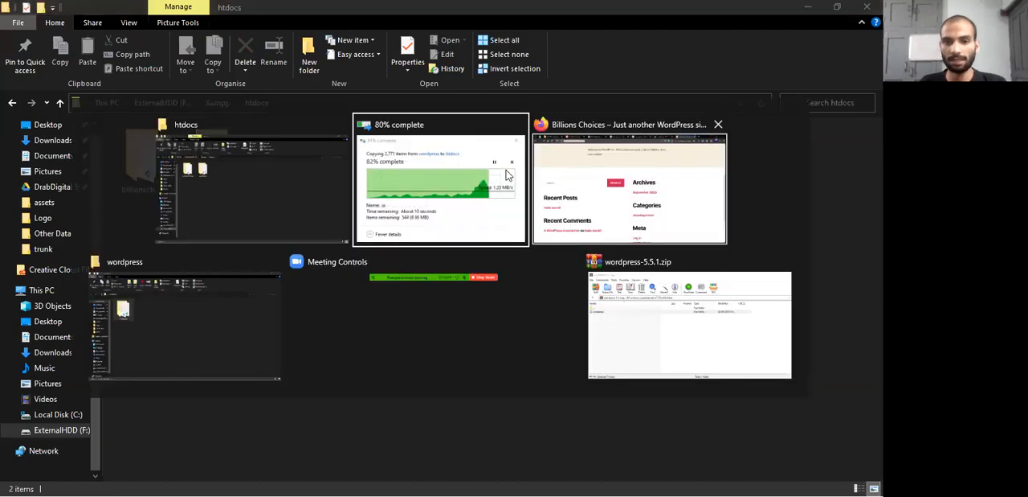
pyautogui.click(626, 188)
pyautogui.click(175, 30)
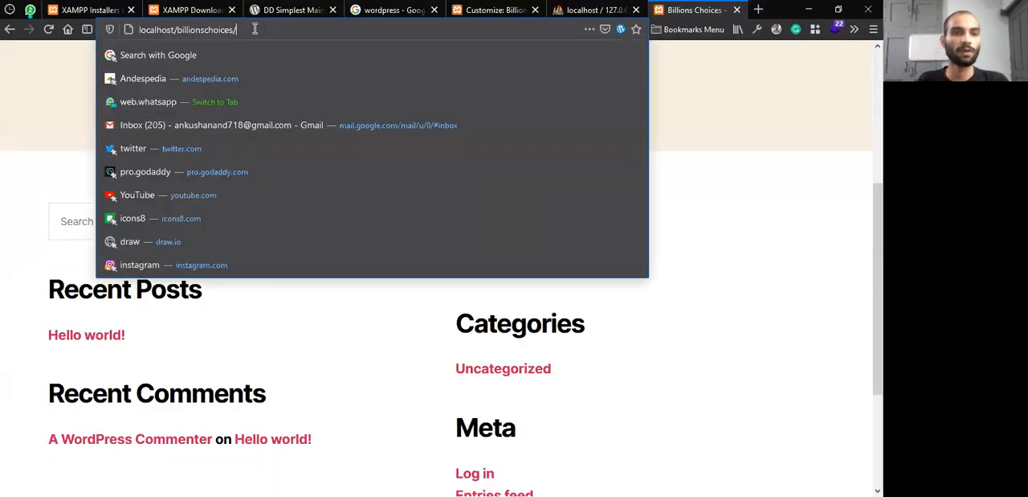
pyautogui.moveTo(179, 32); pyautogui.dragTo(263, 21)
pyautogui.click(156, 31)
pyautogui.moveTo(177, 26); pyautogui.dragTo(257, 27)
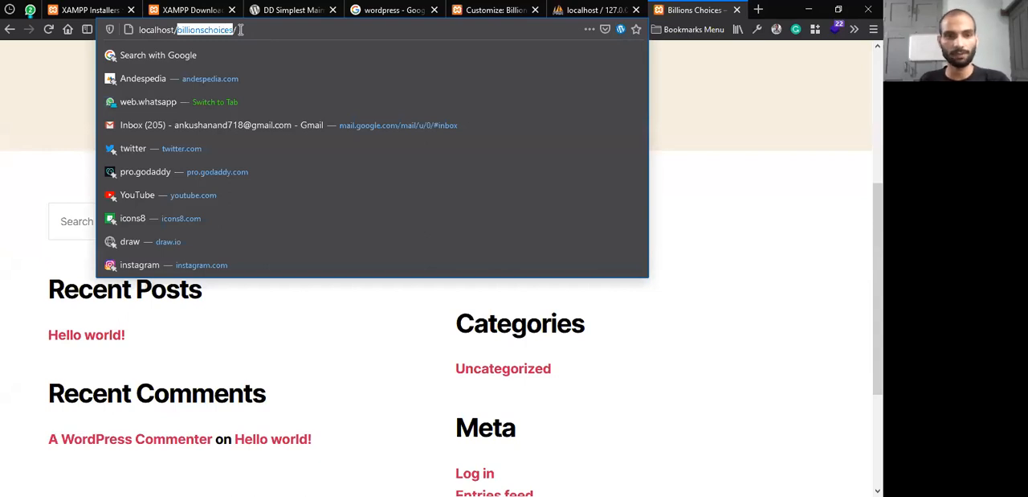
# Go back to the htdocs folder and inspect the contents of the copied wordpress folder
pyautogui.hotkey('alt', 'Tab')
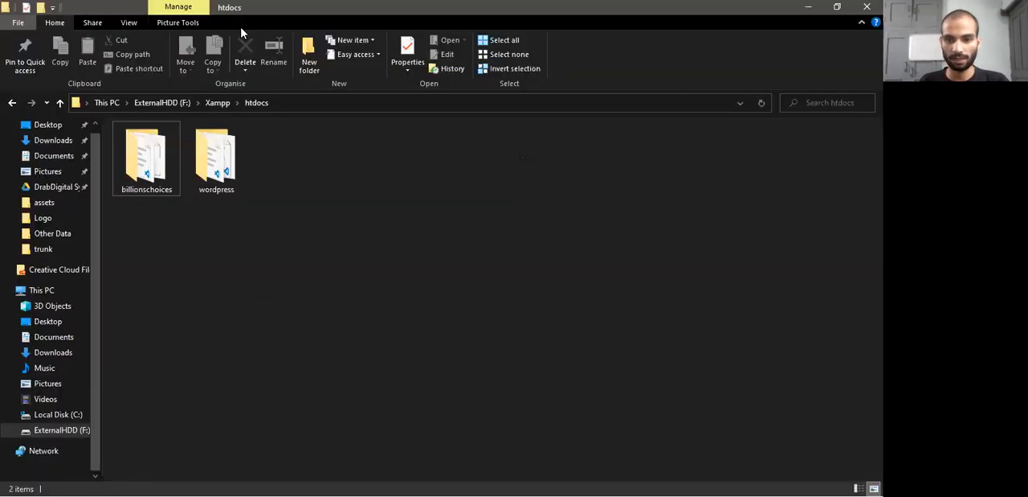
pyautogui.hotkey('alt', 'Tab')
pyautogui.click(338, 215)
pyautogui.hotkey('alt', 'Tab')
pyautogui.click(204, 192)
pyautogui.click(315, 182)
pyautogui.click(222, 153)
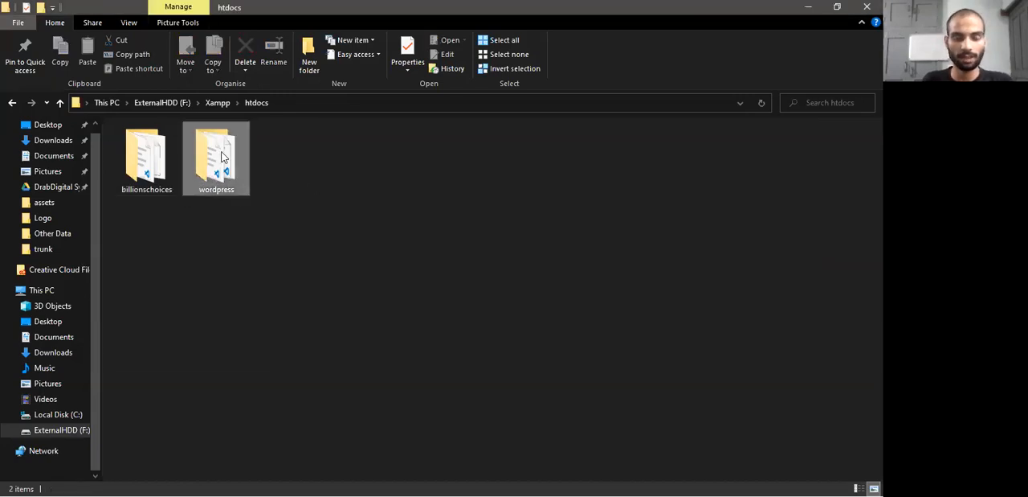
pyautogui.doubleClick(222, 156)
pyautogui.moveTo(184, 428); pyautogui.dragTo(134, 153)
pyautogui.click(256, 102)
# Rename the wordpress folder in htdocs to mysite
pyautogui.click(232, 197)
pyautogui.click(232, 191)
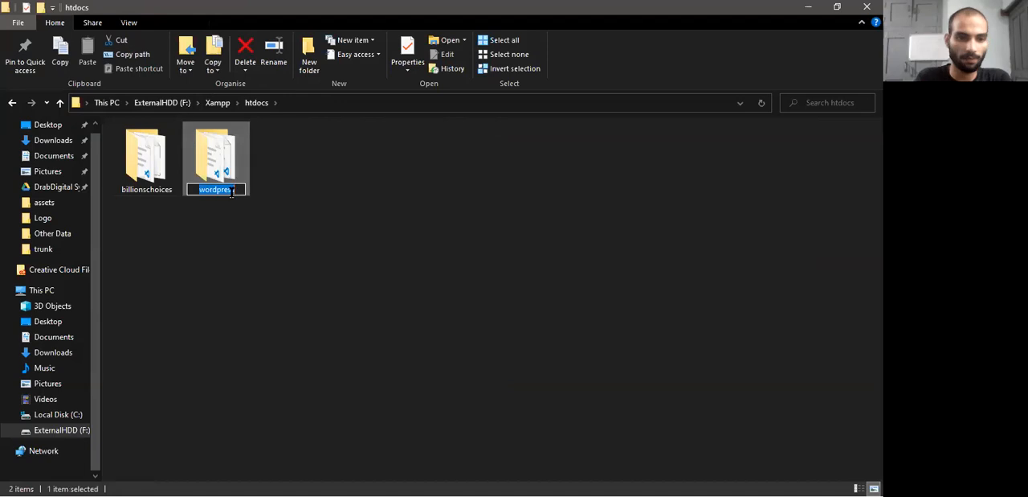
pyautogui.write('mysite')
pyautogui.press('Return')
pyautogui.click(304, 195)
# Switch to Firefox and open localhost/mysite in a new tab
pyautogui.hotkey('alt', 'Tab')
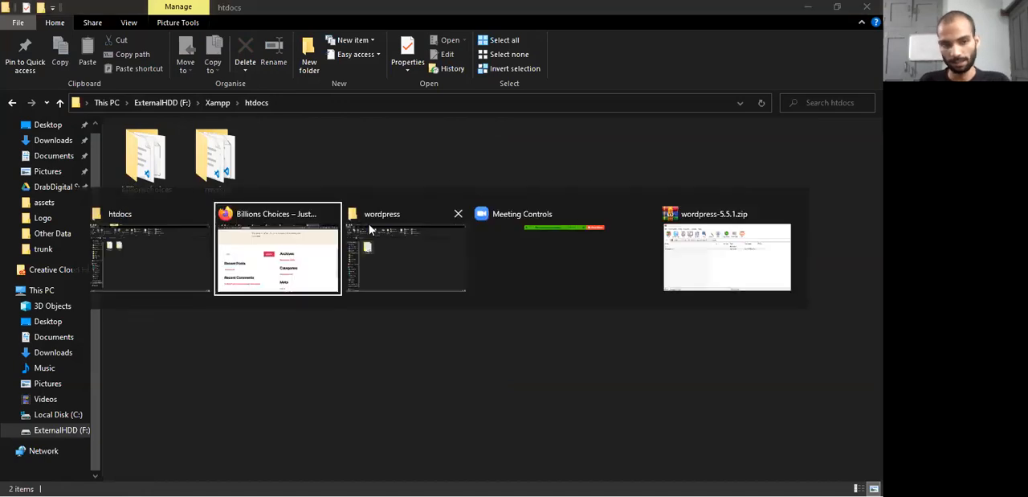
pyautogui.click(759, 8)
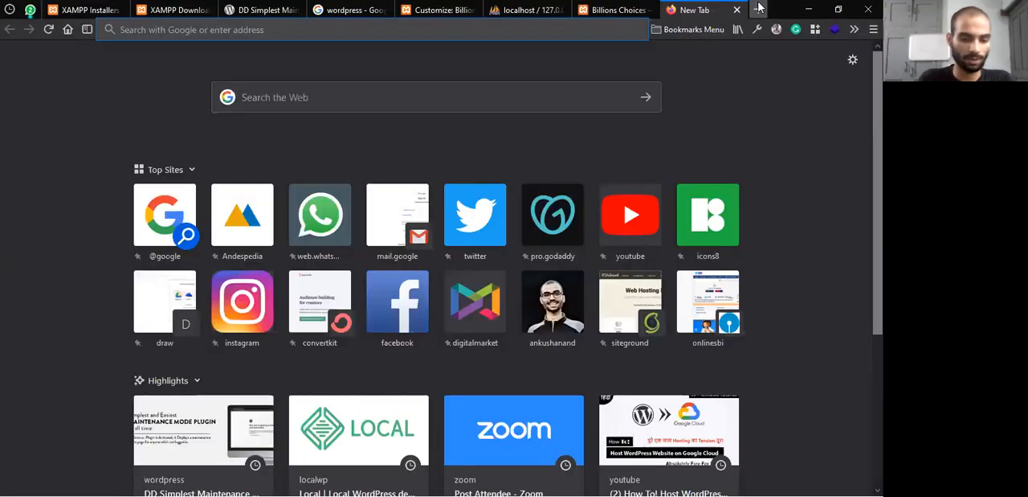
pyautogui.write('localhost')
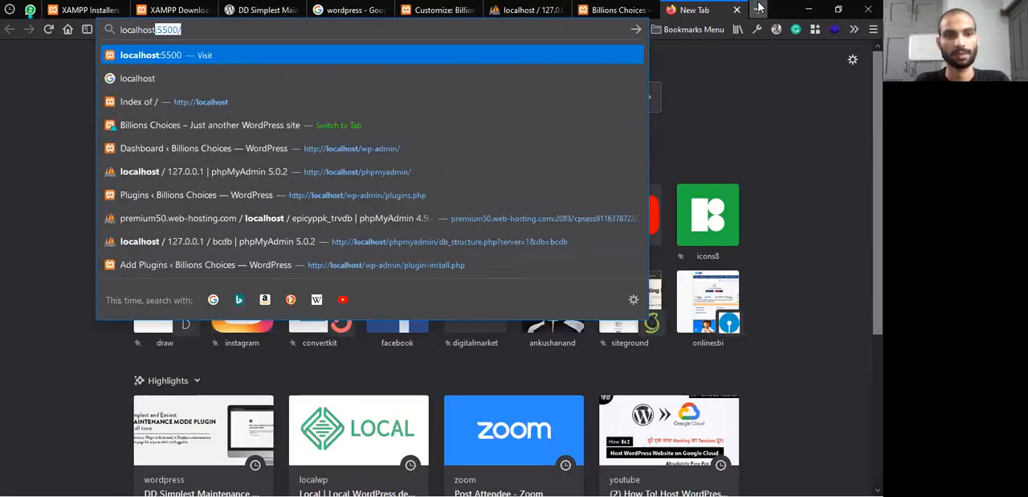
pyautogui.write('/mysite')
pyautogui.press('Return')
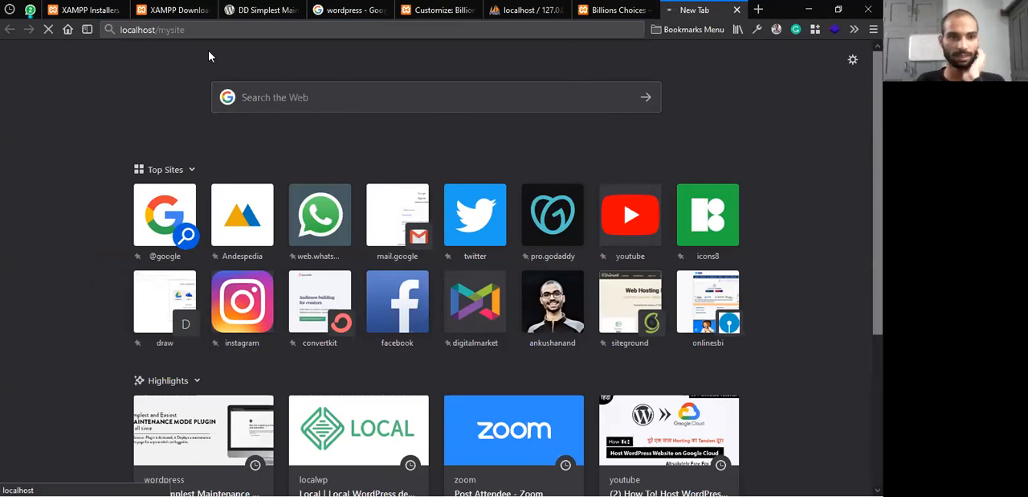
pyautogui.click(193, 29)
pyautogui.click(189, 158)
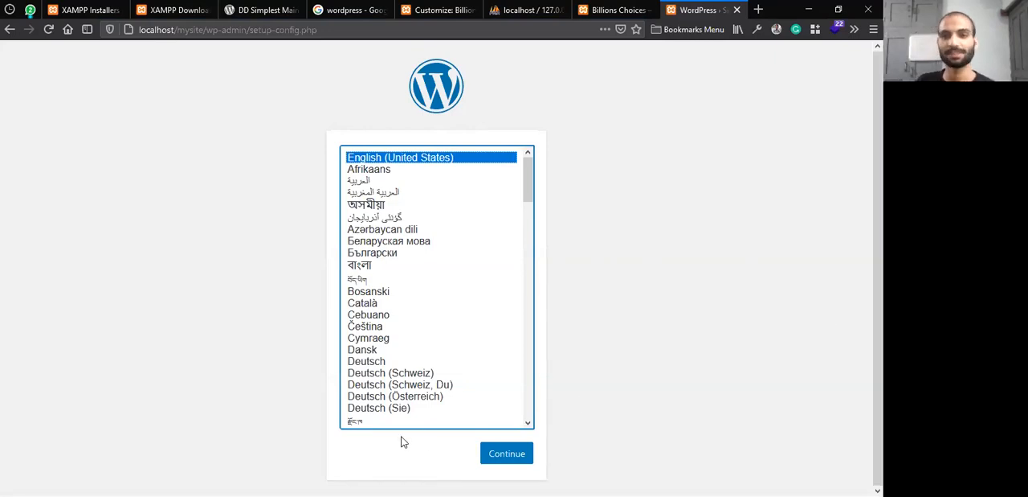
# Continue the WordPress setup in English (United States) and review the list of required database details
pyautogui.press('Return')
pyautogui.moveTo(230, 201); pyautogui.dragTo(314, 240)
pyautogui.click(313, 235)
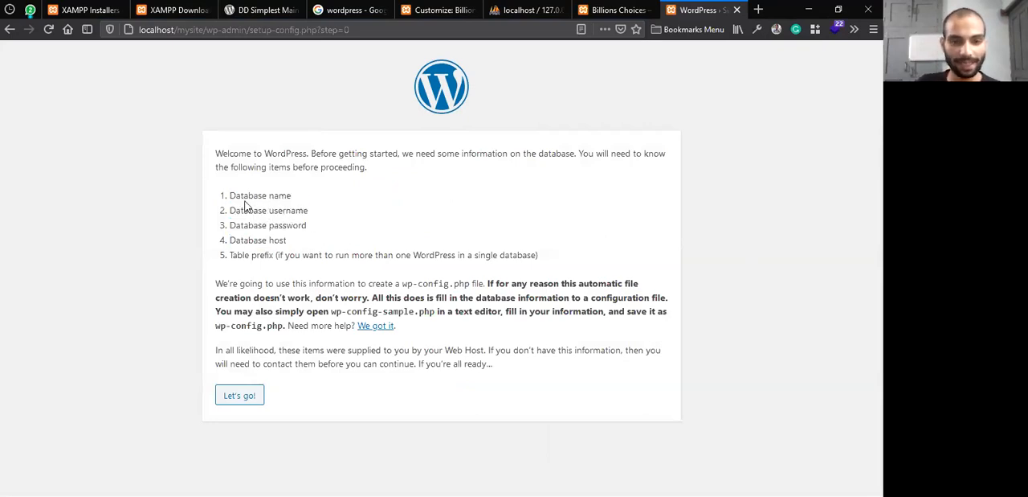
pyautogui.moveTo(230, 192); pyautogui.dragTo(549, 265)
pyautogui.click(496, 235)
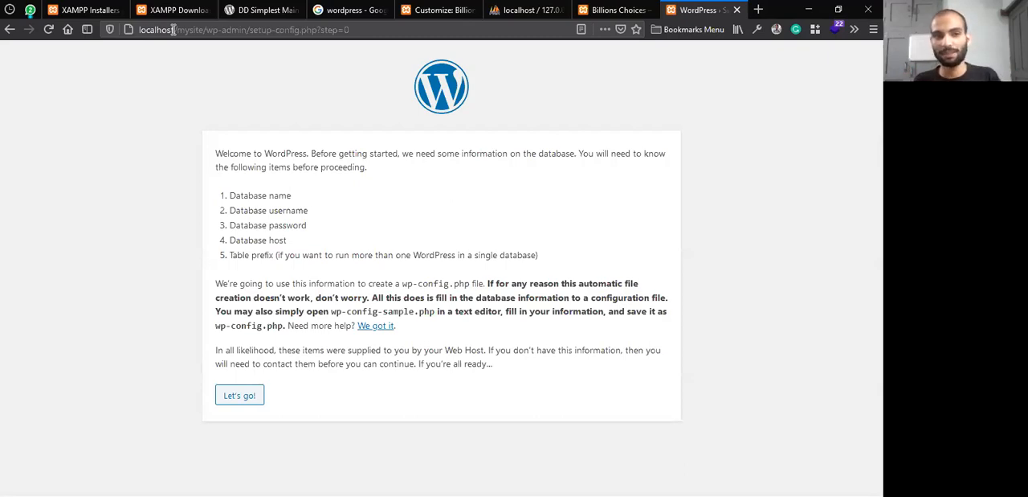
# Check the localhost part of the setup address and proceed to the database connection form
pyautogui.moveTo(172, 30); pyautogui.dragTo(133, 33)
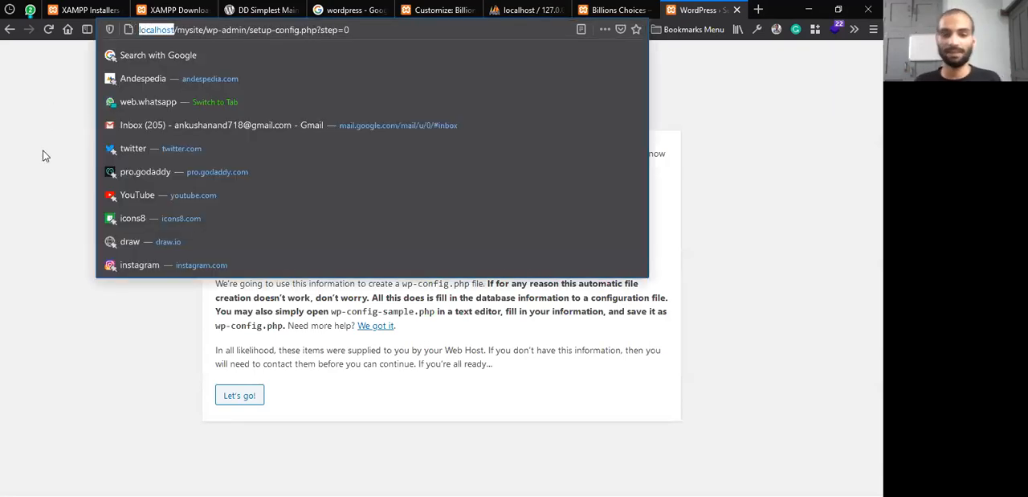
pyautogui.click(181, 320)
pyautogui.moveTo(230, 196); pyautogui.dragTo(287, 241)
pyautogui.click(258, 397)
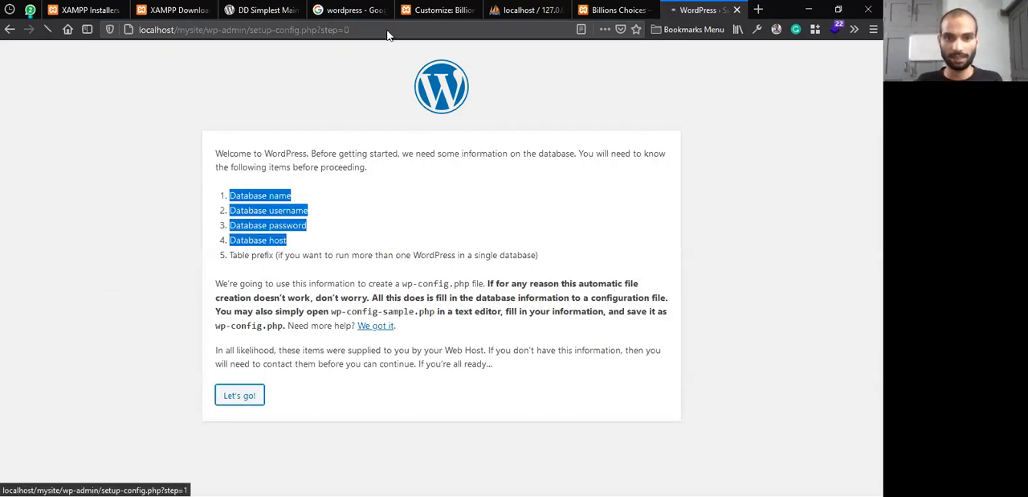
# Create a new database named mysitedb in phpMyAdmin with the utf8mb4_general_ci collation
pyautogui.click(526, 10)
pyautogui.click(38, 123)
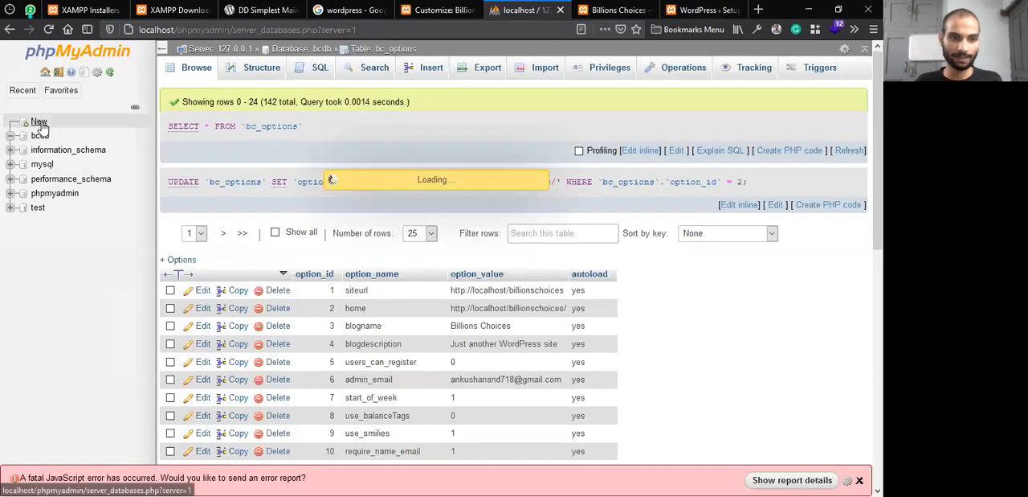
pyautogui.click(252, 158)
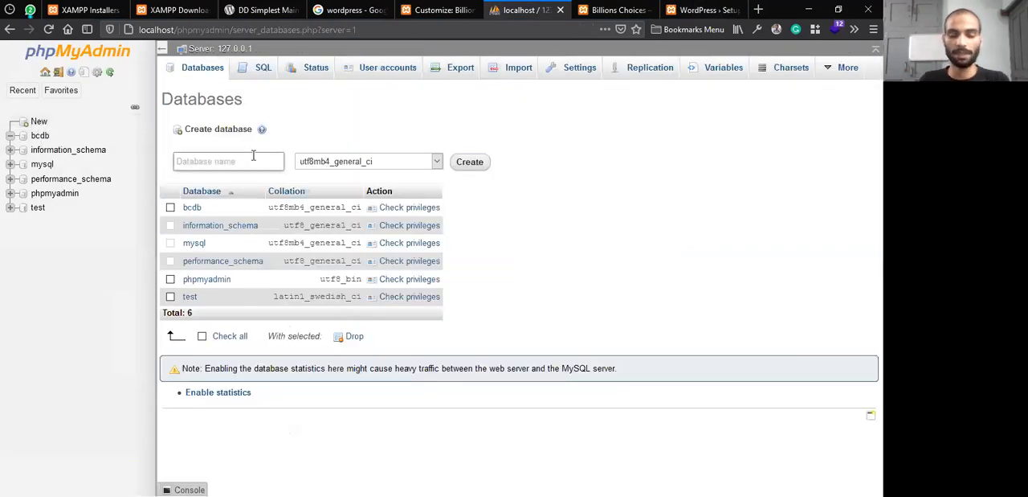
pyautogui.write('mysitedb')
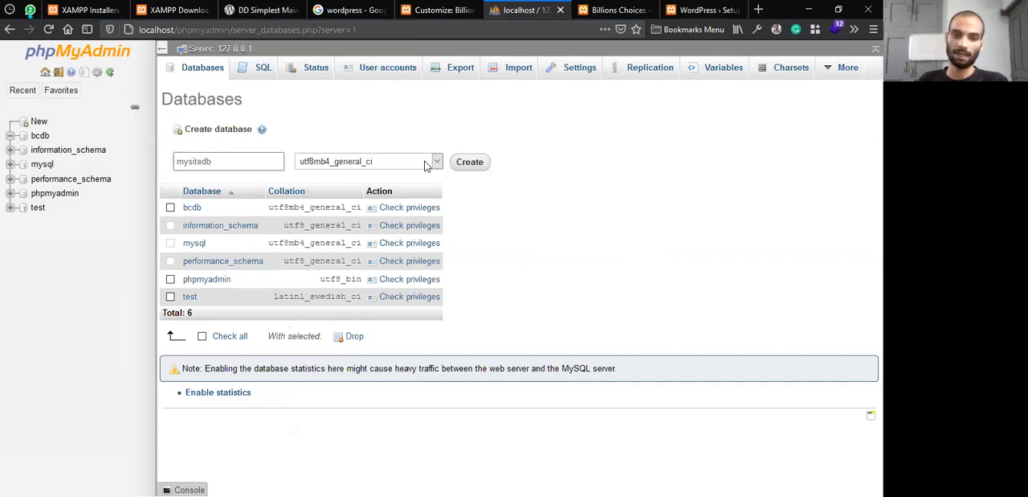
pyautogui.click(470, 162)
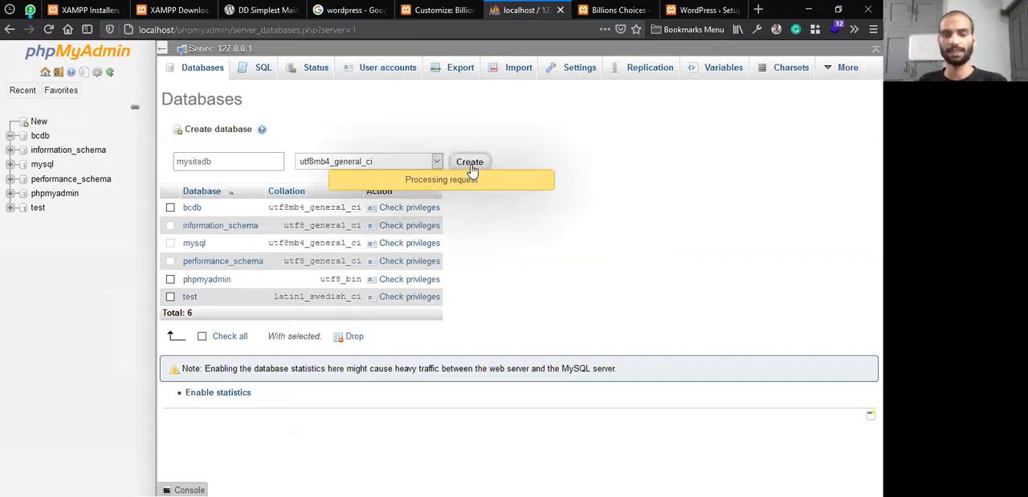
# Return to the WordPress setup form and set the database name to mysitedb
pyautogui.click(618, 9)
pyautogui.click(699, 9)
pyautogui.doubleClick(348, 181)
pyautogui.press('BackSpace')
pyautogui.click(349, 181)
pyautogui.write('mysitedb')
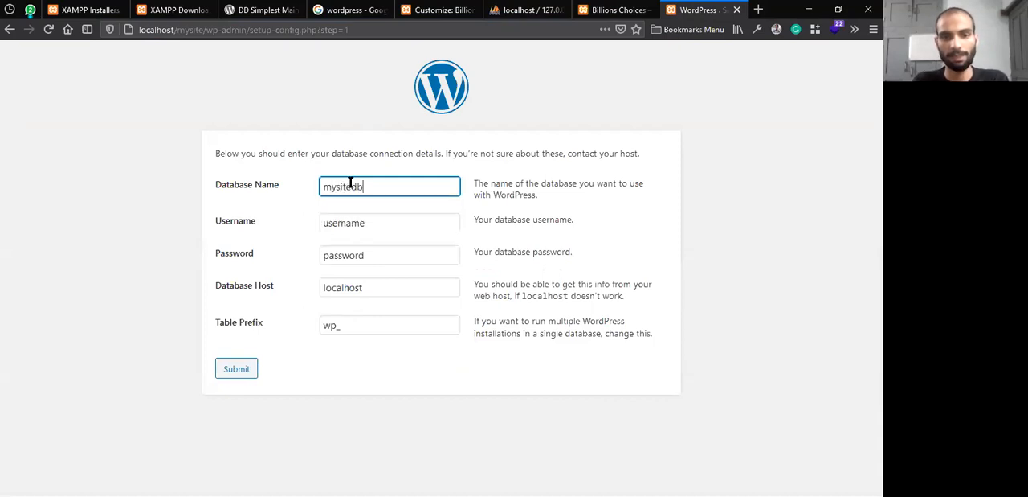
# Set the database username to root and leave the database password empty
pyautogui.press('Tab')
pyautogui.press('BackSpace')
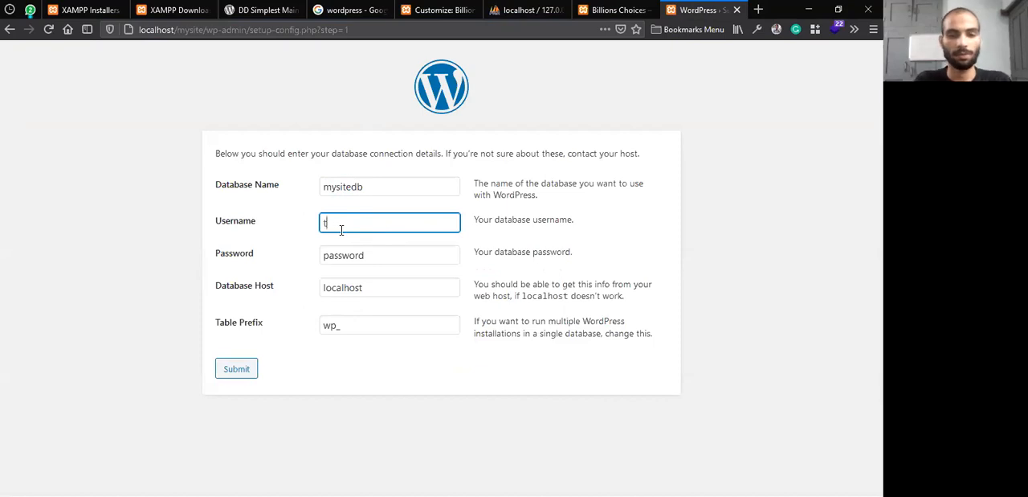
pyautogui.write('root')
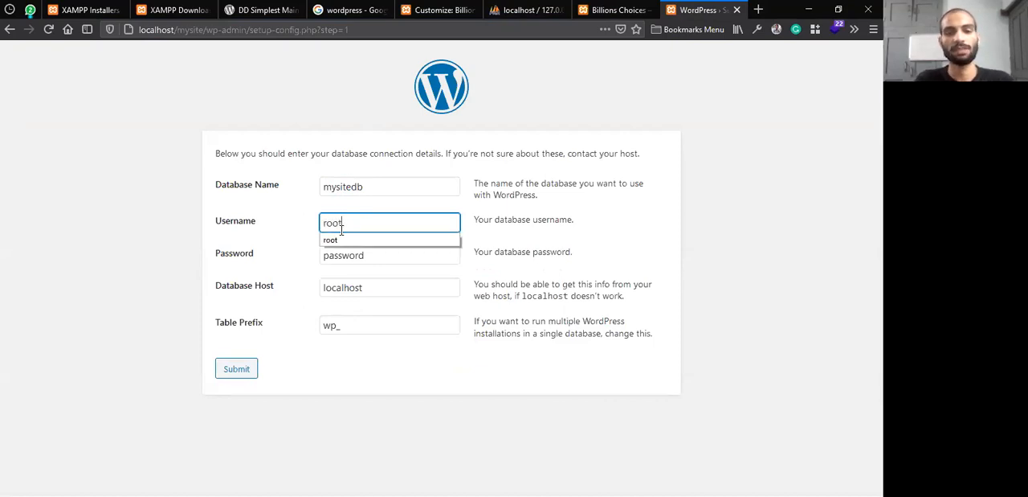
pyautogui.click(309, 239)
pyautogui.doubleClick(355, 253)
pyautogui.press('BackSpace')
pyautogui.click(366, 278)
# Set the table prefix to mysite_ and submit the database connection details
pyautogui.doubleClick(333, 326)
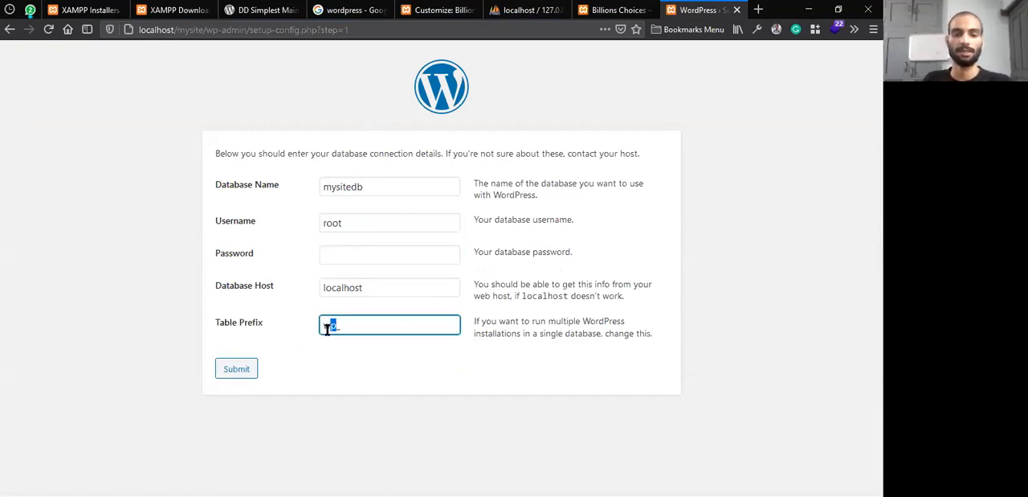
pyautogui.write('ms_')
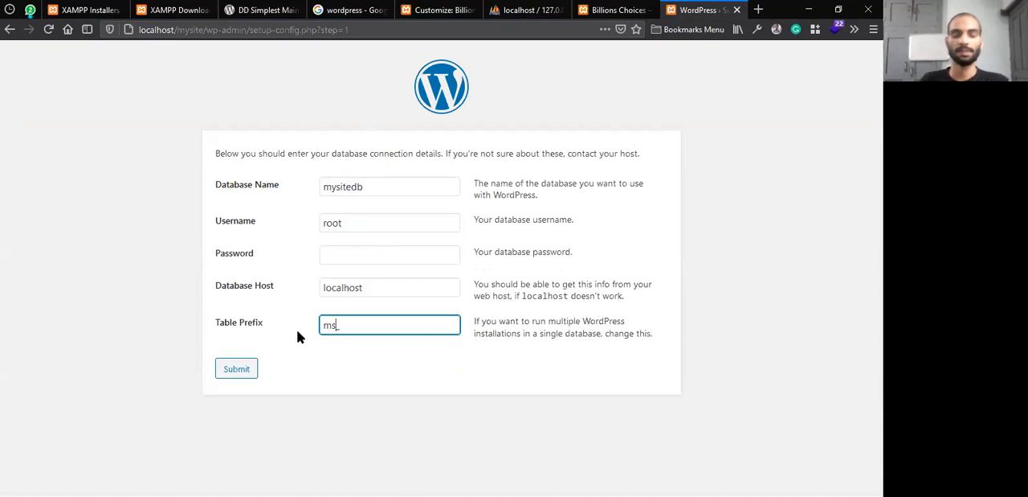
pyautogui.press('BackSpace')
pyautogui.write('y_')
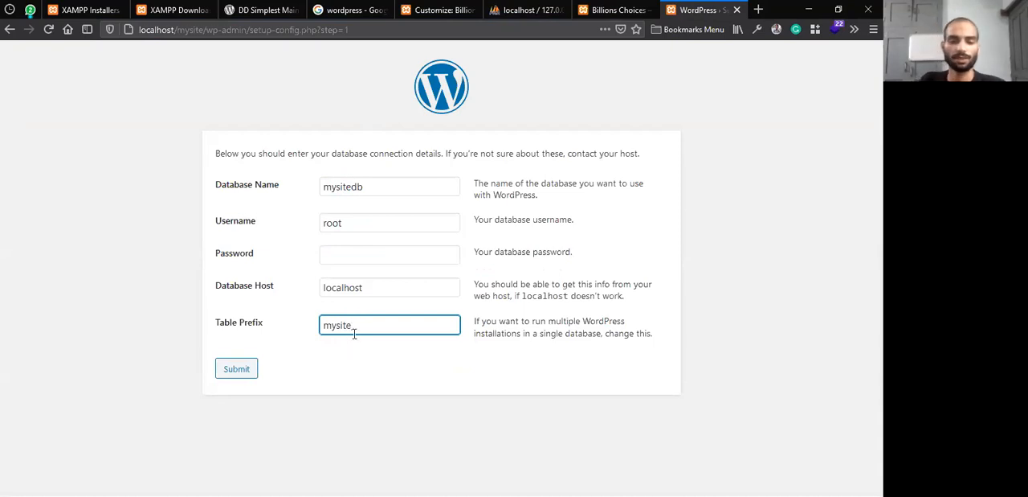
pyautogui.moveTo(354, 325); pyautogui.dragTo(332, 324)
pyautogui.click(343, 324)
pyautogui.moveTo(352, 326); pyautogui.dragTo(321, 325)
pyautogui.click(381, 381)
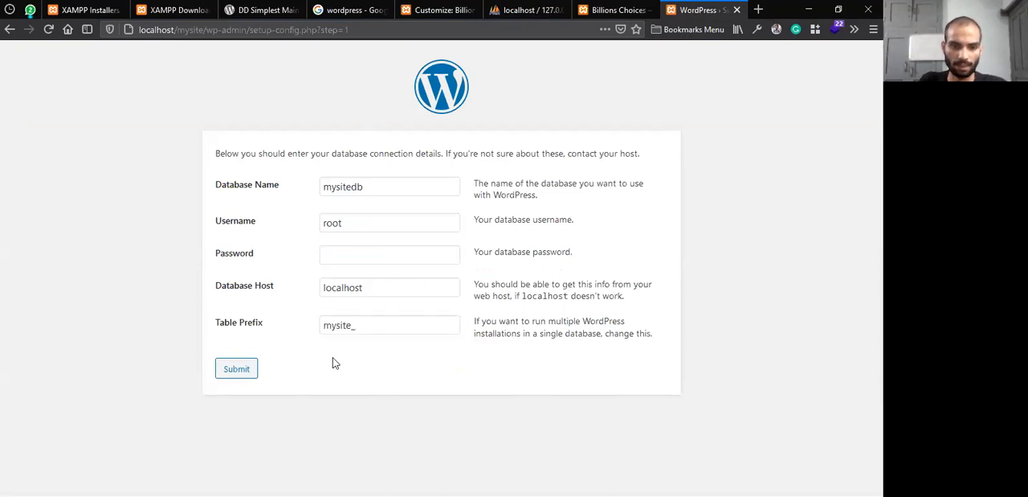
pyautogui.click(246, 370)
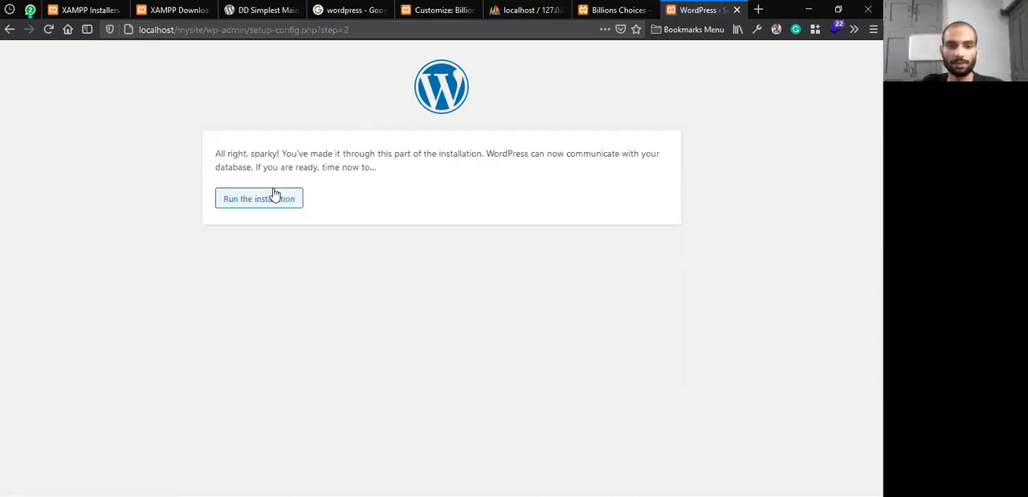
# Run the WordPress installation and set the site title to Main Website
pyautogui.click(274, 198)
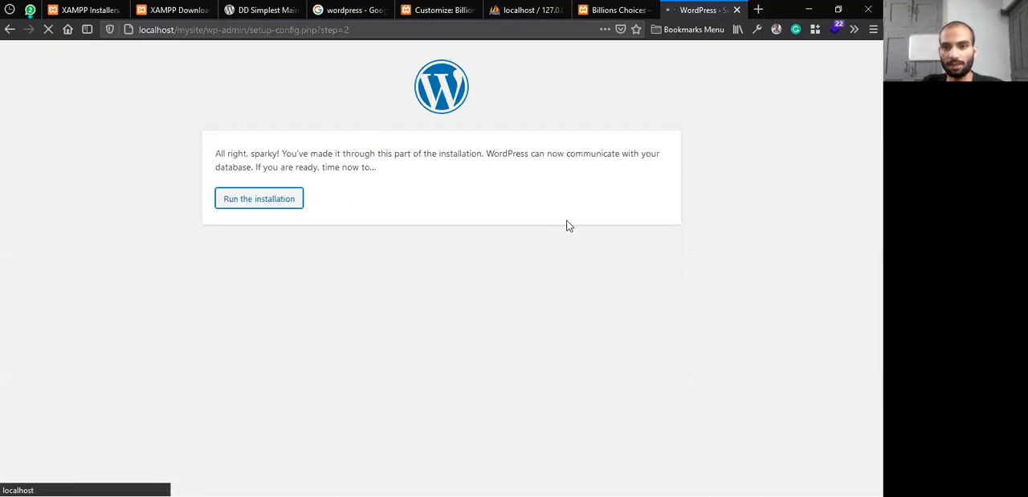
pyautogui.click(340, 297)
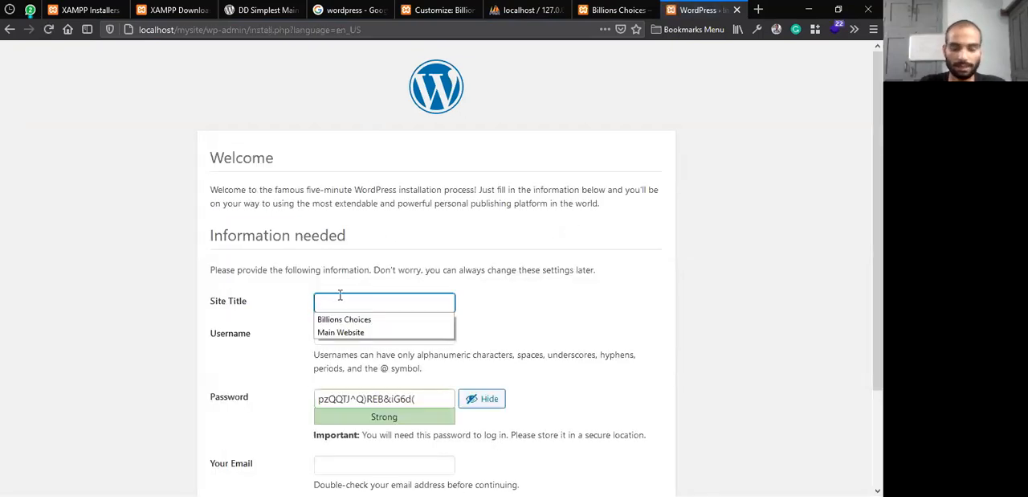
pyautogui.click(329, 332)
# Fill in the saved admin username and password, allow the weak password, enter the contact e-mail, and install WordPress
pyautogui.click(331, 334)
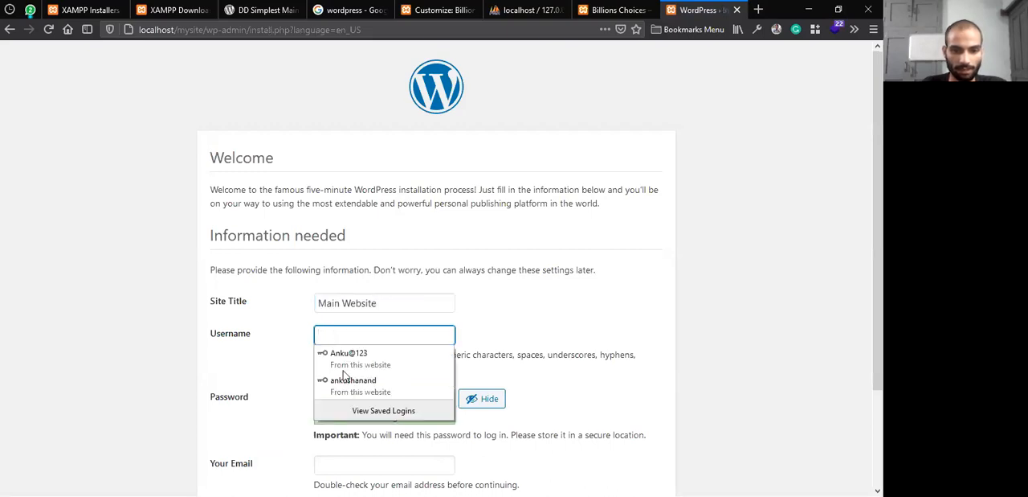
pyautogui.click(343, 376)
pyautogui.scroll(-3, 345, 338)
pyautogui.click(349, 319)
pyautogui.click(356, 344)
pyautogui.click(357, 365)
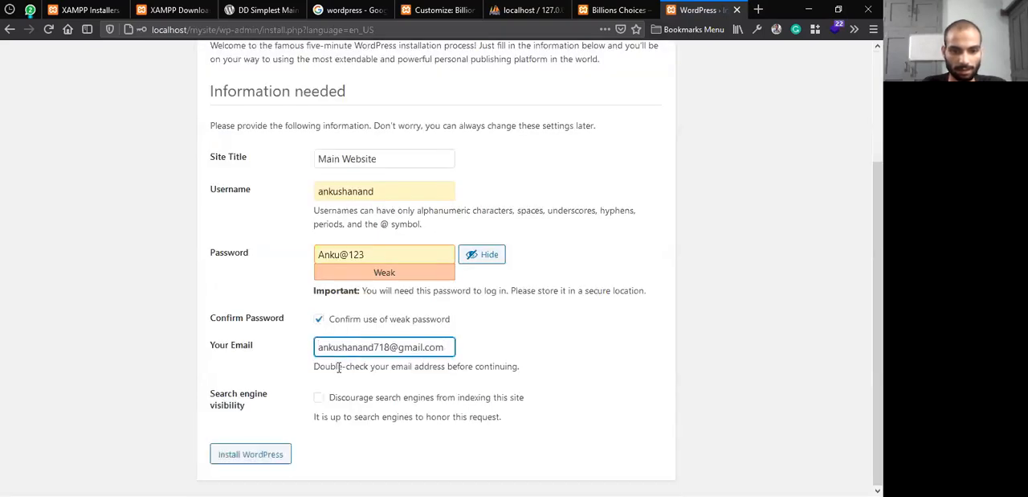
pyautogui.click(276, 448)
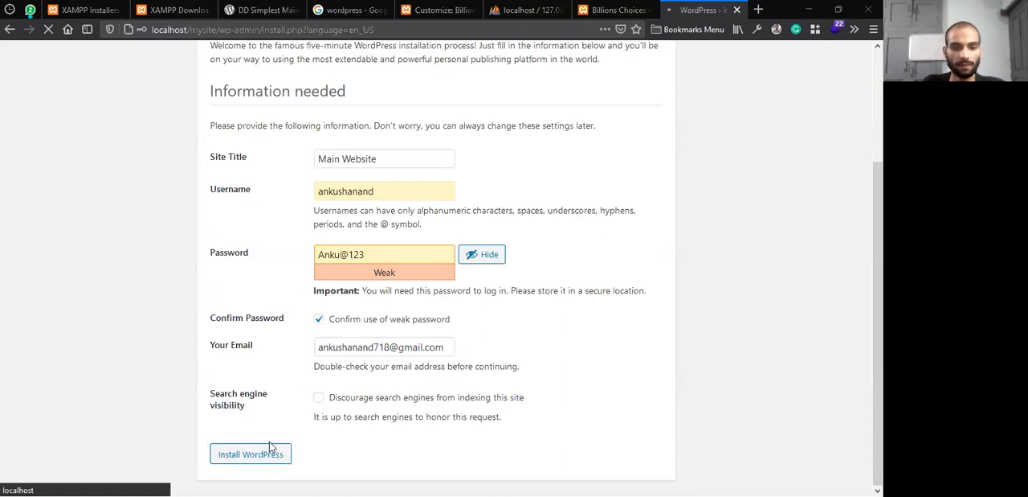
# Compare the running mysite installation with the existing Billions Choices site in the other tab
pyautogui.scroll(3, 593, 218)
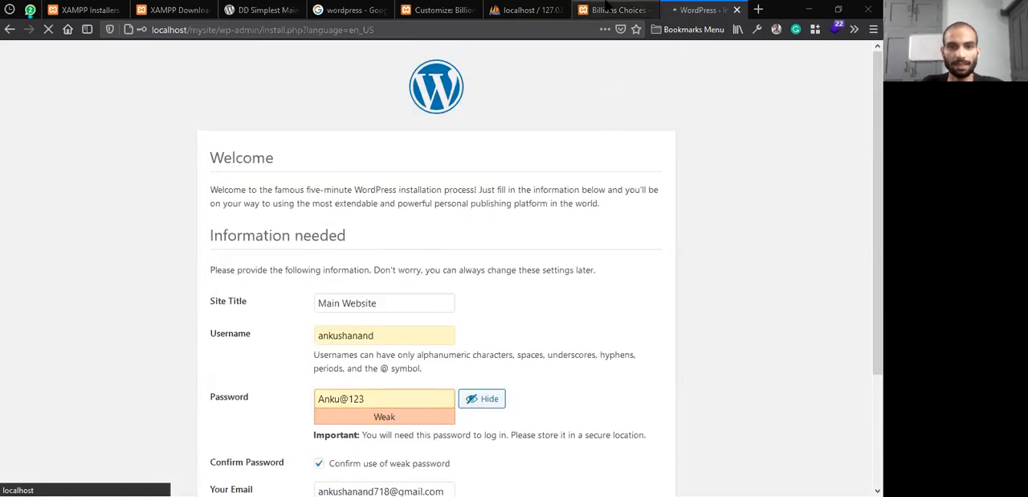
pyautogui.click(611, 9)
pyautogui.click(687, 11)
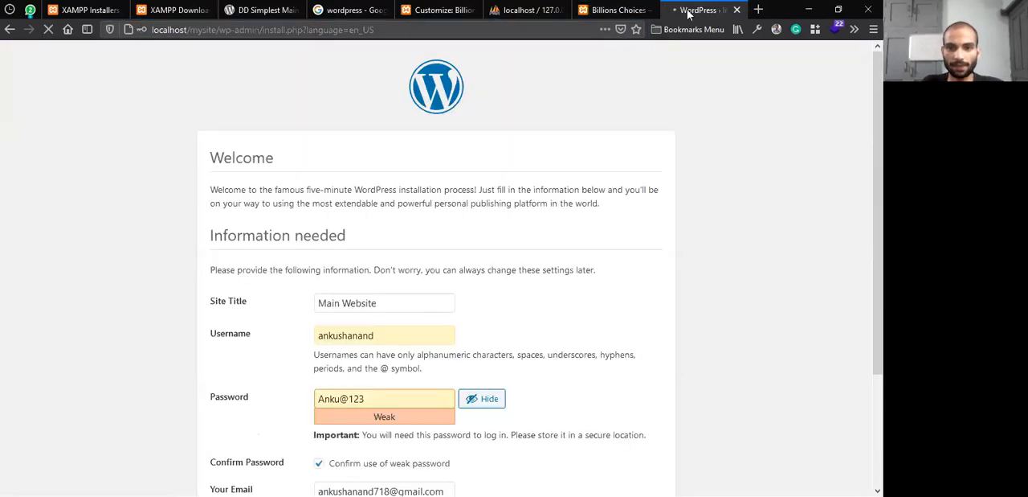
pyautogui.click(630, 9)
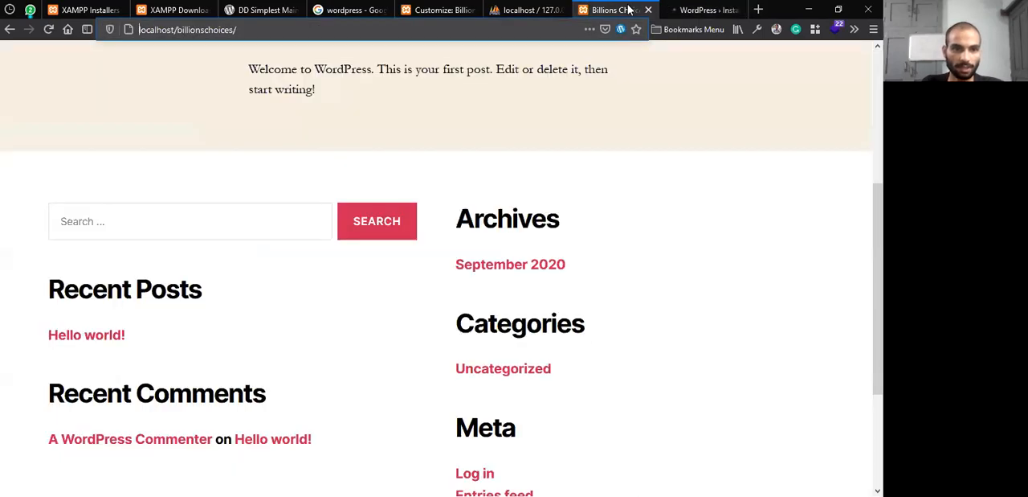
# Log in to the mysite dashboard, replacing the prefilled credentials with the saved admin username and its password
pyautogui.click(702, 10)
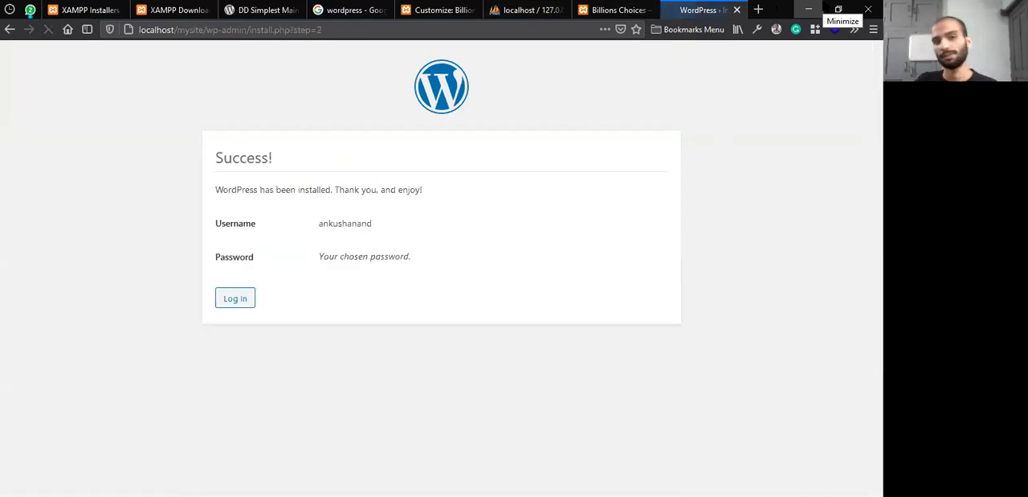
pyautogui.click(237, 299)
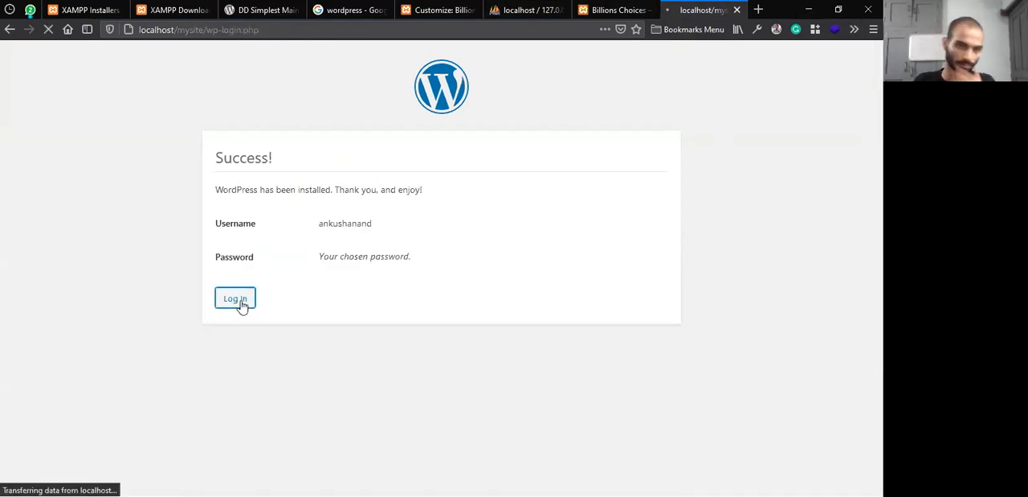
pyautogui.click(404, 251)
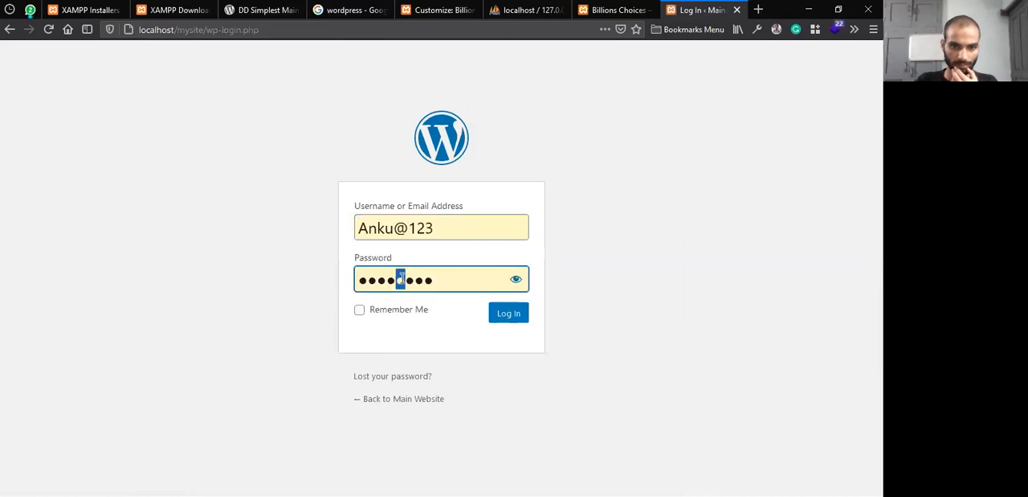
pyautogui.tripleClick(443, 220)
pyautogui.press('BackSpace')
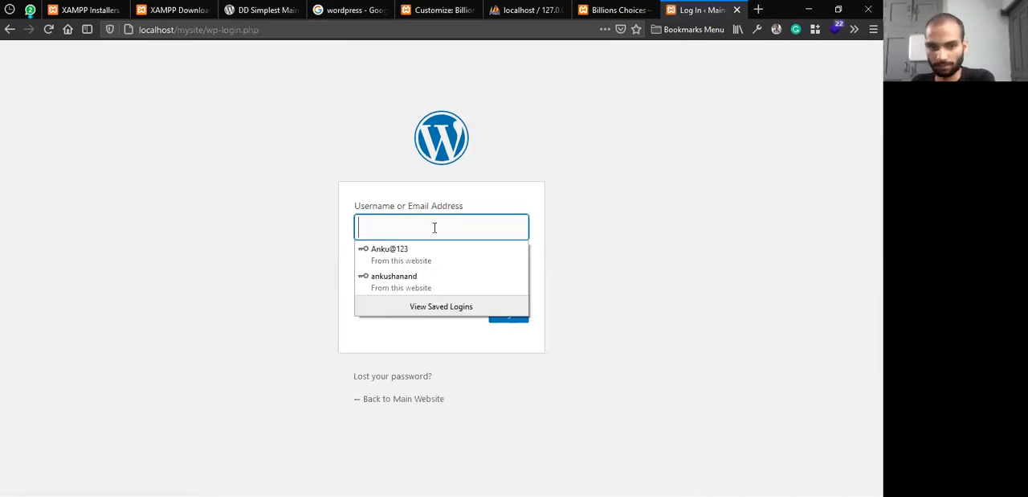
pyautogui.click(424, 277)
pyautogui.tripleClick(425, 279)
pyautogui.press('BackSpace')
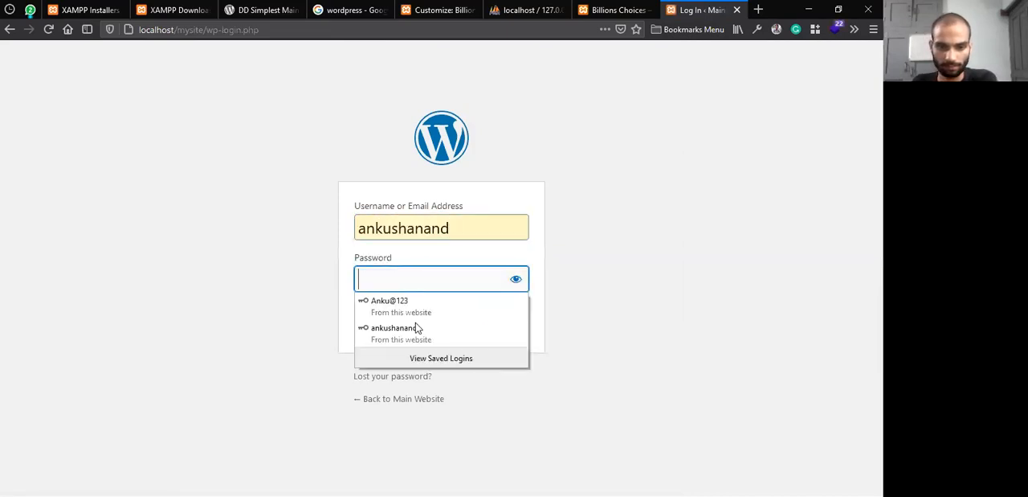
pyautogui.click(417, 327)
pyautogui.click(390, 314)
pyautogui.click(509, 320)
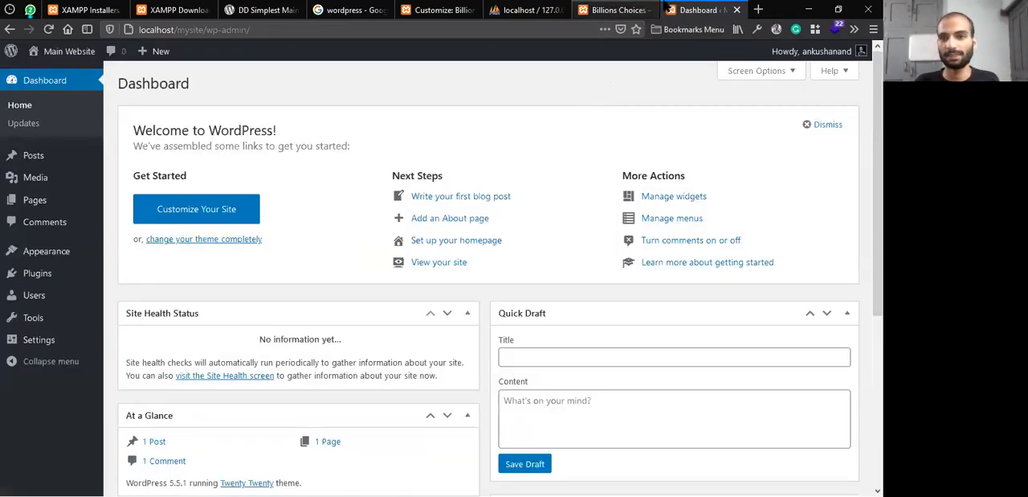
# Activate the Astra theme on the Main Website and start its Starter Templates setup
pyautogui.moveTo(57, 51)
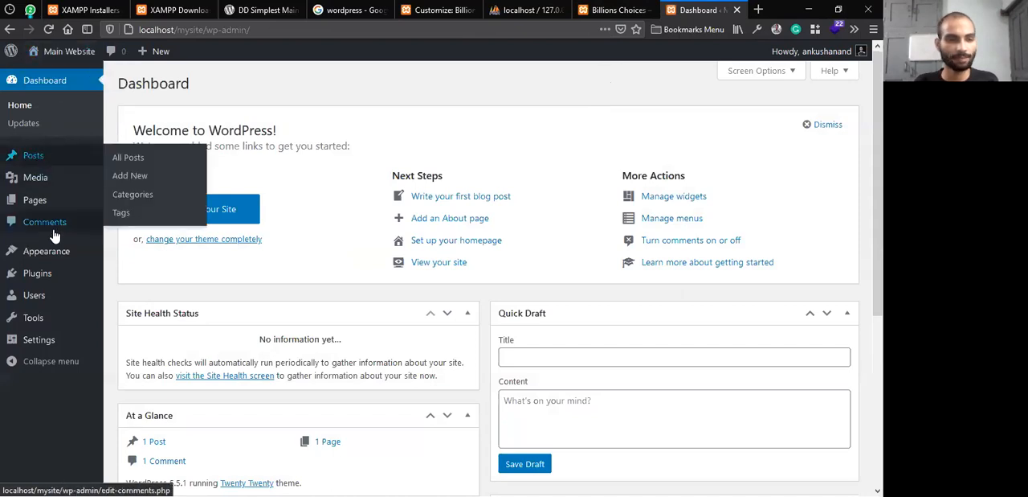
pyautogui.moveTo(49, 252)
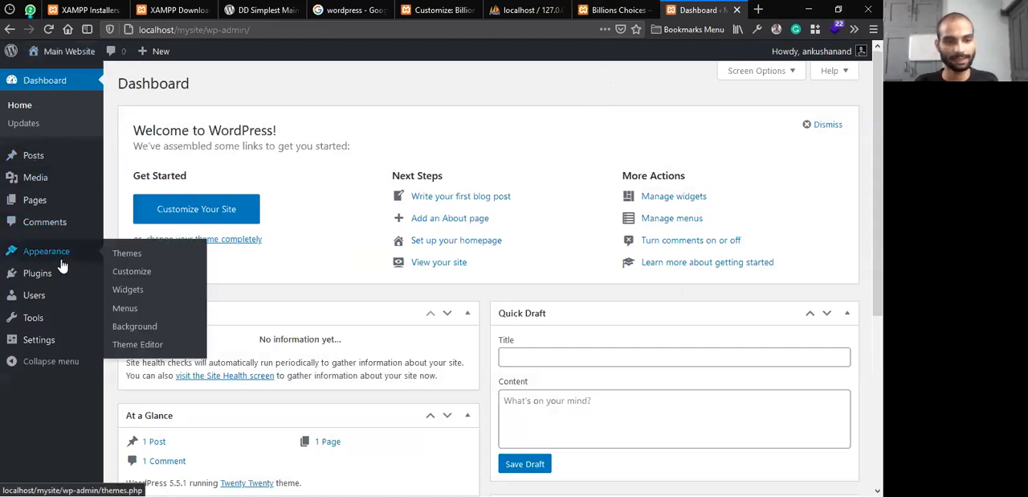
pyautogui.click(138, 264)
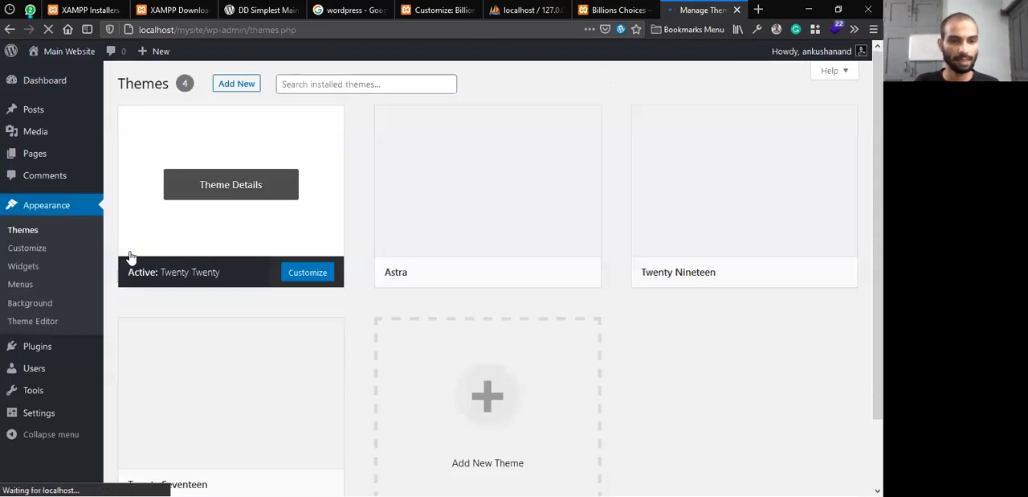
pyautogui.moveTo(461, 202)
pyautogui.click(495, 274)
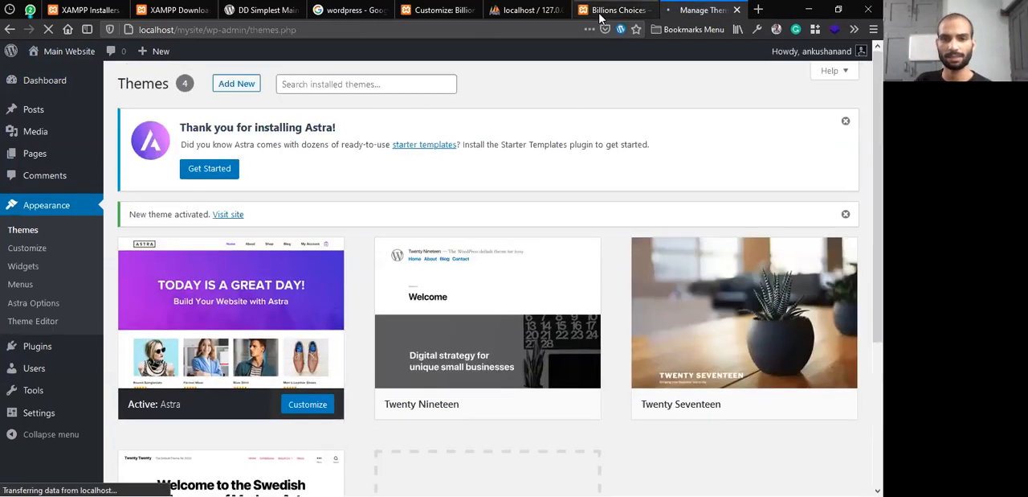
pyautogui.click(239, 169)
# Load the Billions Choices admin page at localhost/billionschoices/wp-admin
pyautogui.click(617, 10)
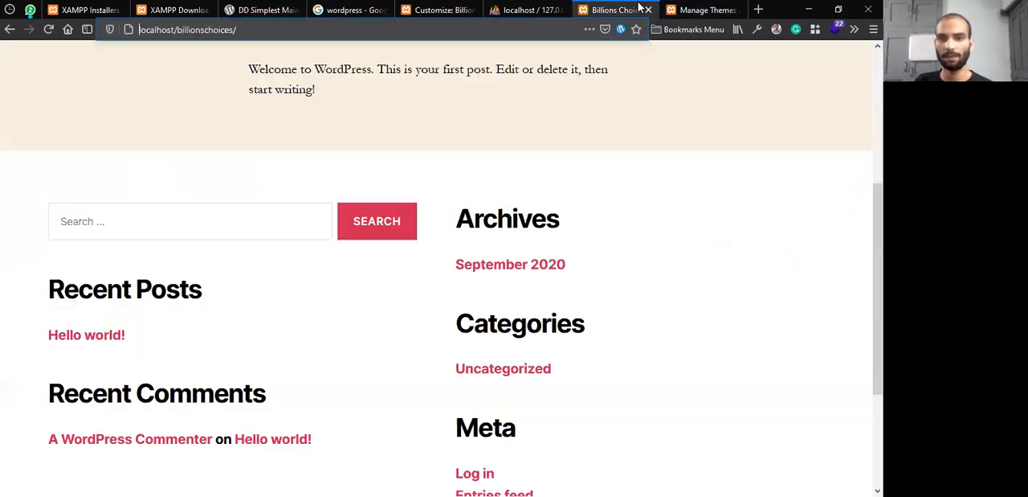
pyautogui.scroll(5, 402, 198)
pyautogui.click(275, 30)
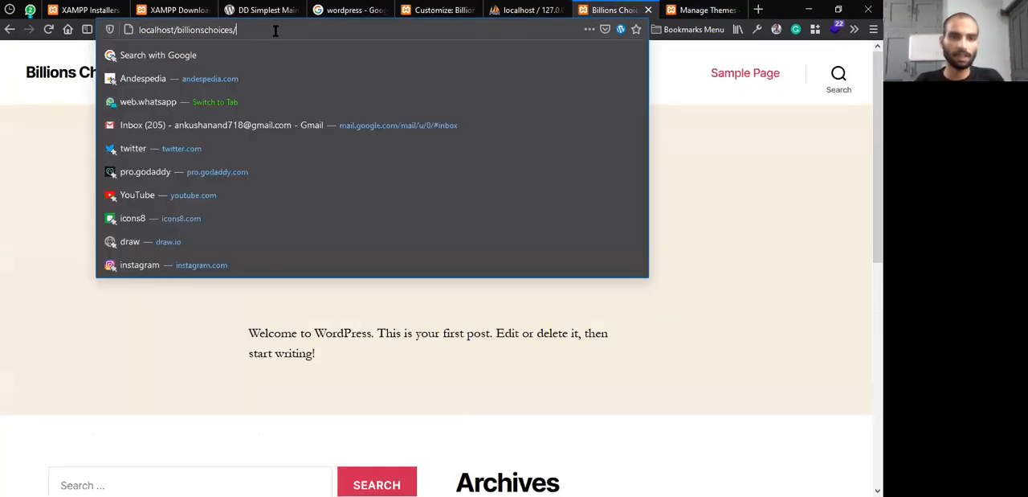
pyautogui.write('wp-ad')
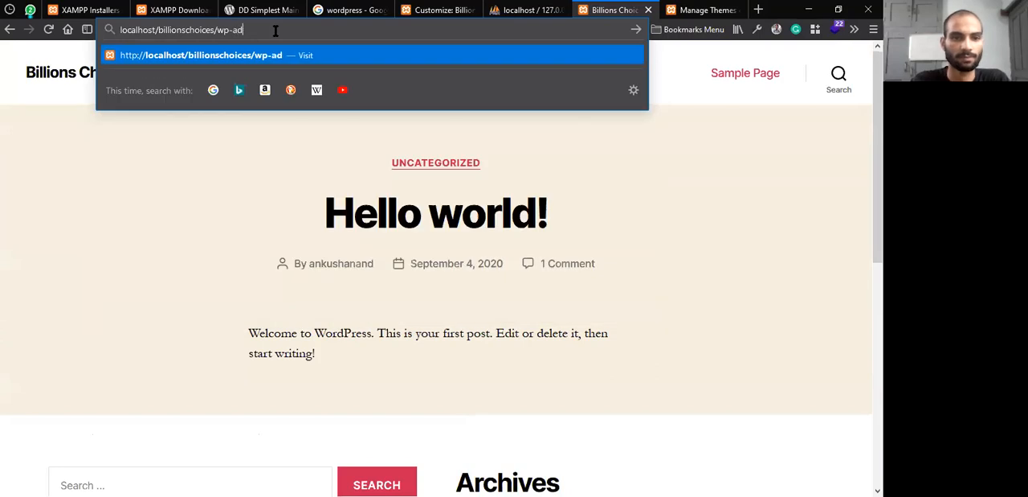
pyautogui.write('min')
pyautogui.press('Return')
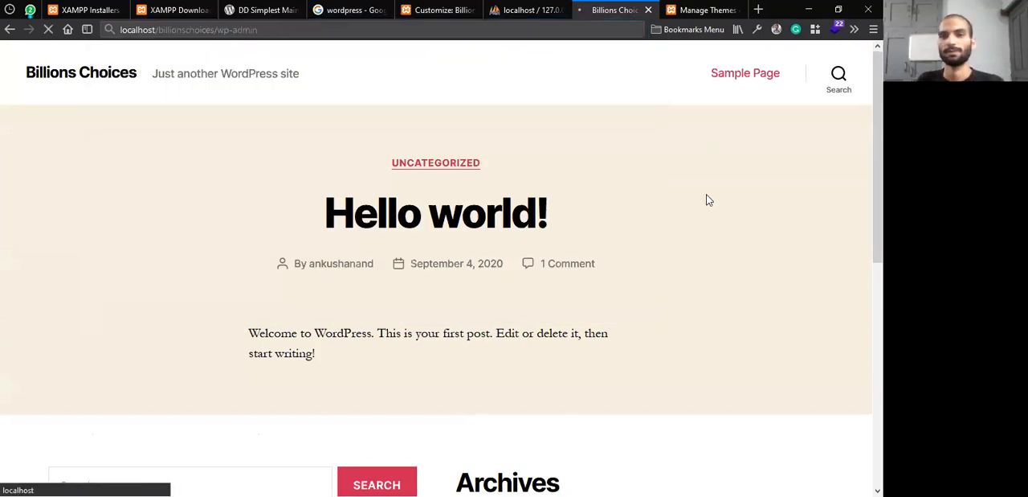
# Switch to phpMyAdmin and collapse the table list of the bcdb database
pyautogui.click(683, 7)
pyautogui.click(631, 8)
pyautogui.click(535, 9)
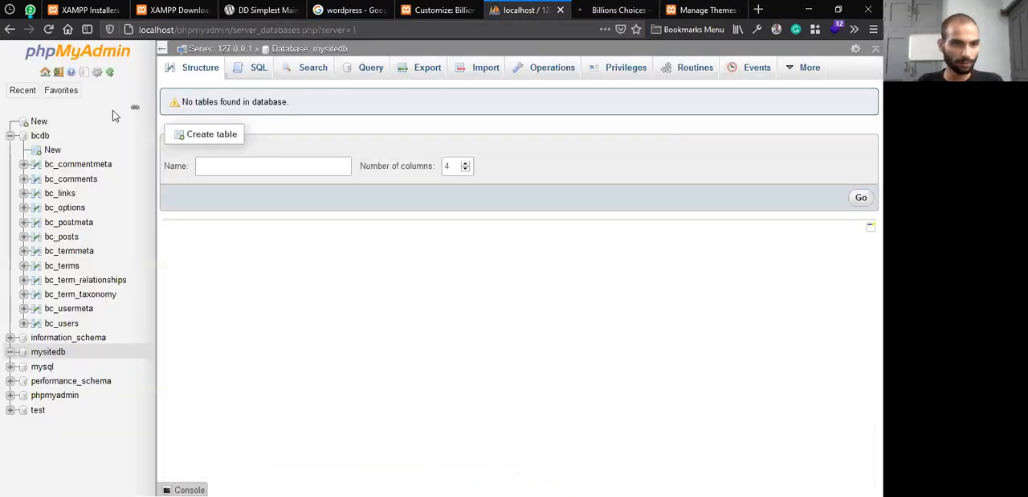
pyautogui.click(10, 135)
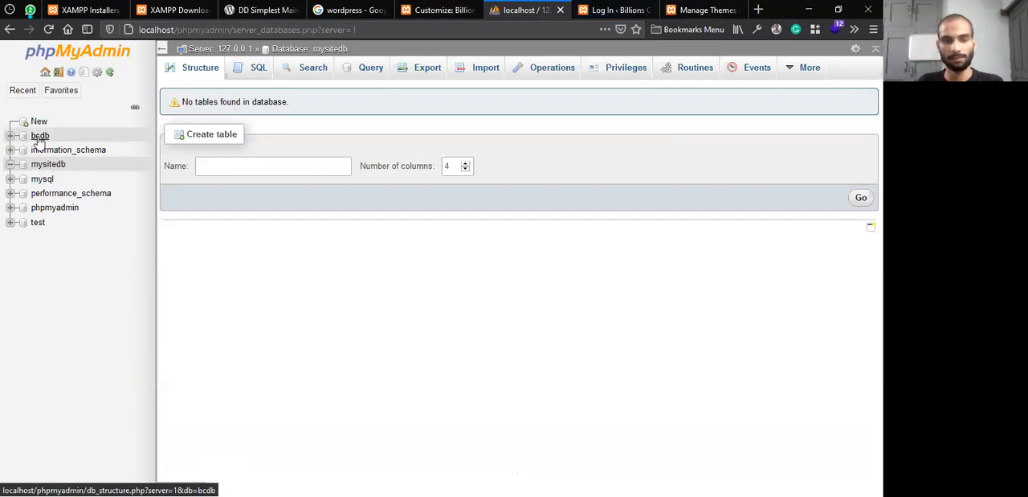
# Log in to the Billions Choices dashboard with the saved admin username and password
pyautogui.click(604, 8)
pyautogui.click(394, 228)
pyautogui.click(393, 279)
pyautogui.click(389, 310)
pyautogui.click(390, 311)
pyautogui.click(515, 317)
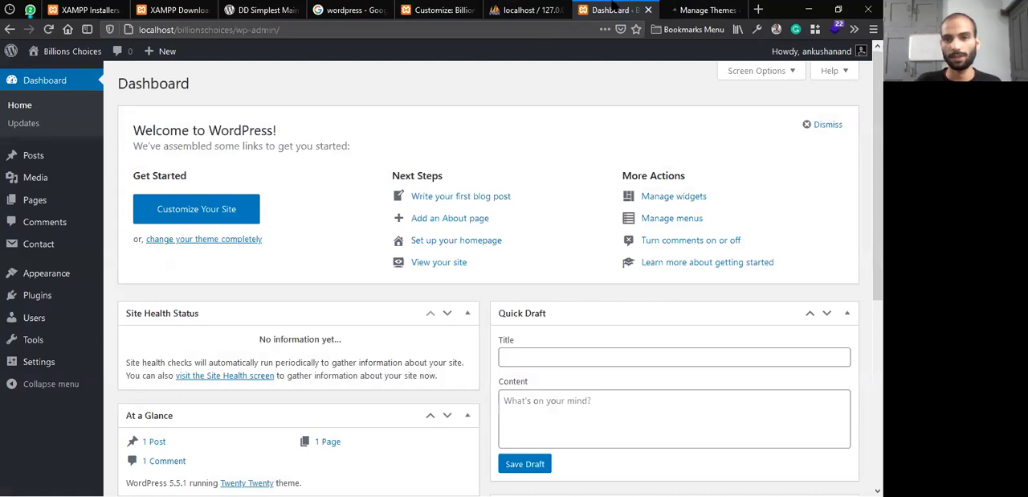
# Activate the Astra theme on the Billions Choices site
pyautogui.click(684, 6)
pyautogui.click(623, 8)
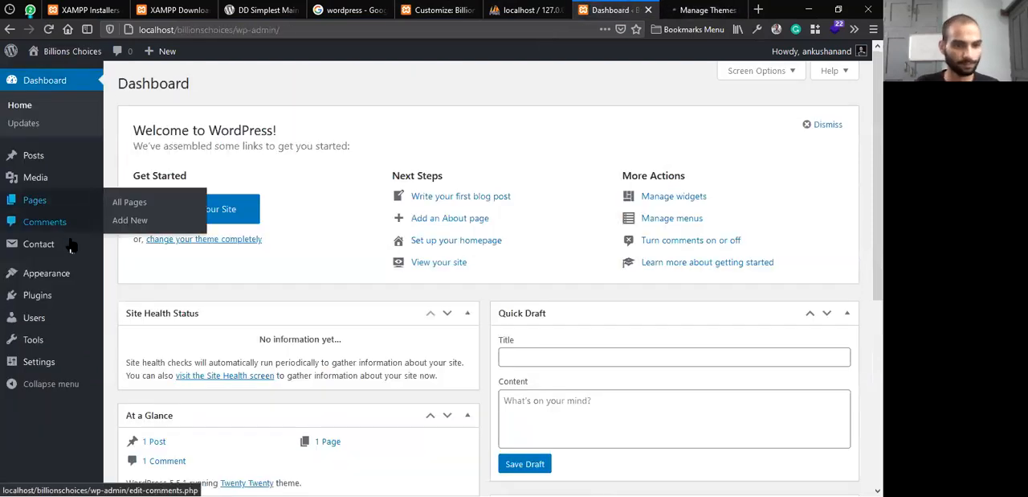
pyautogui.moveTo(74, 275)
pyautogui.click(136, 275)
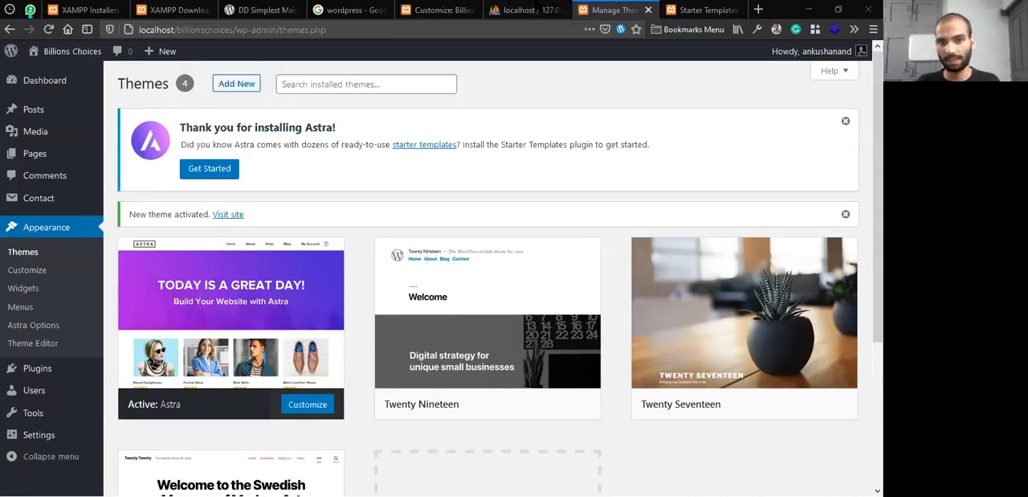
# Examine the tables of the mysitedb database in phpMyAdmin and browse the mysite_comments table
pyautogui.click(530, 8)
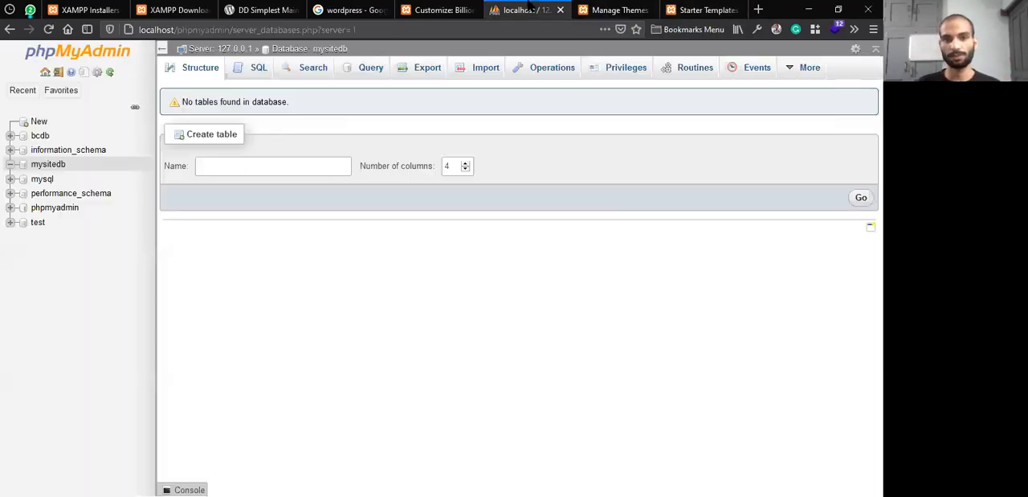
pyautogui.click(53, 165)
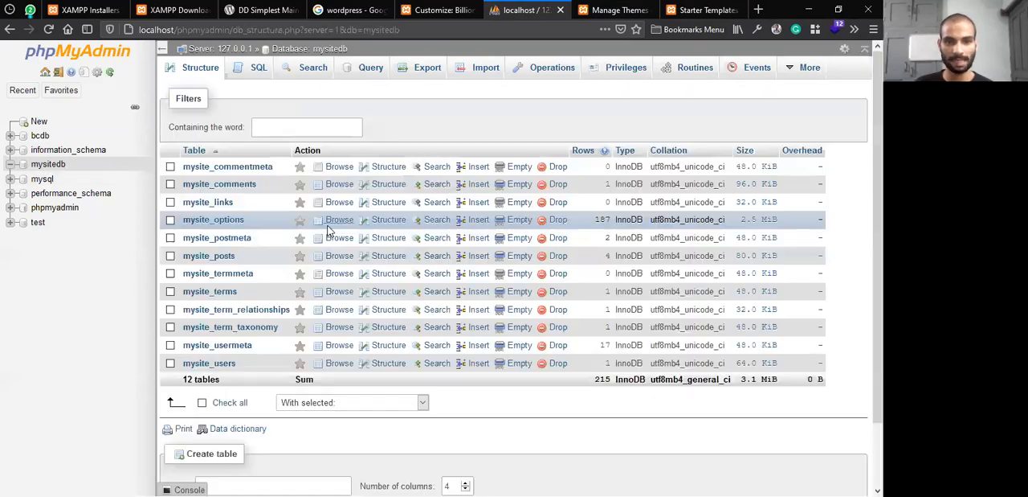
pyautogui.click(217, 186)
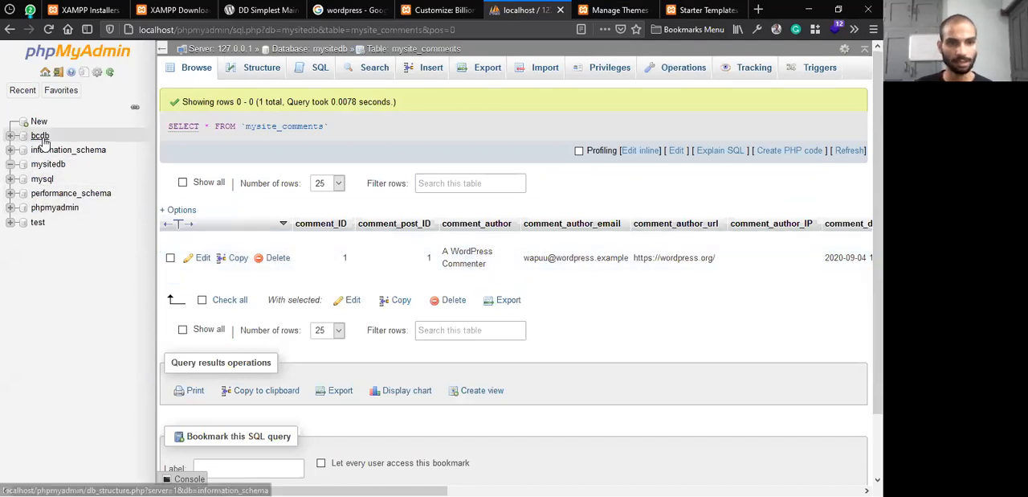
# Choose Elementor as the page builder for the Main Website's starter templates
pyautogui.click(612, 9)
pyautogui.click(703, 9)
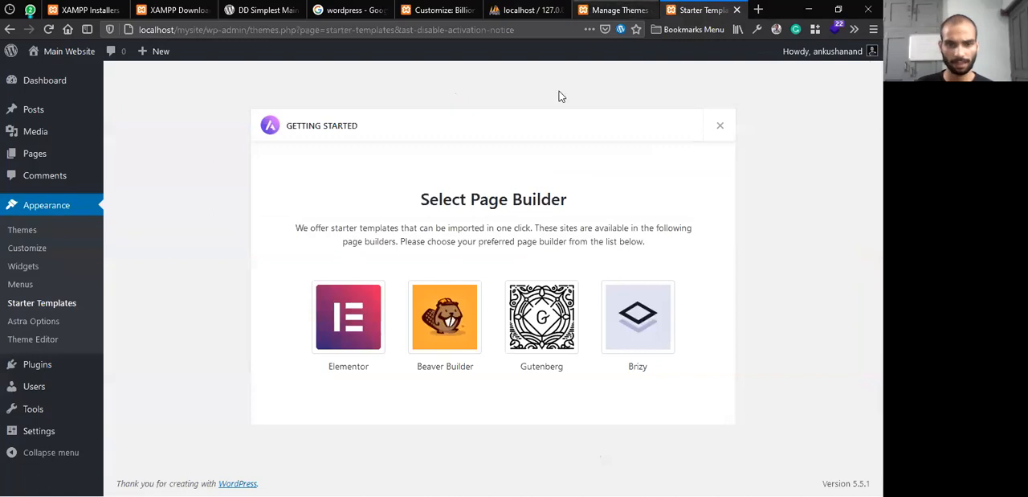
pyautogui.click(359, 312)
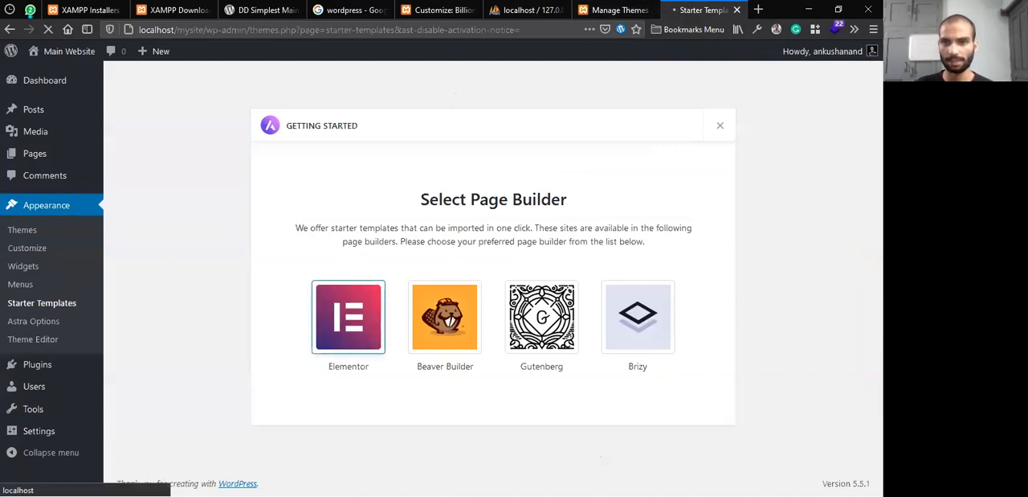
pyautogui.click(611, 10)
pyautogui.click(723, 9)
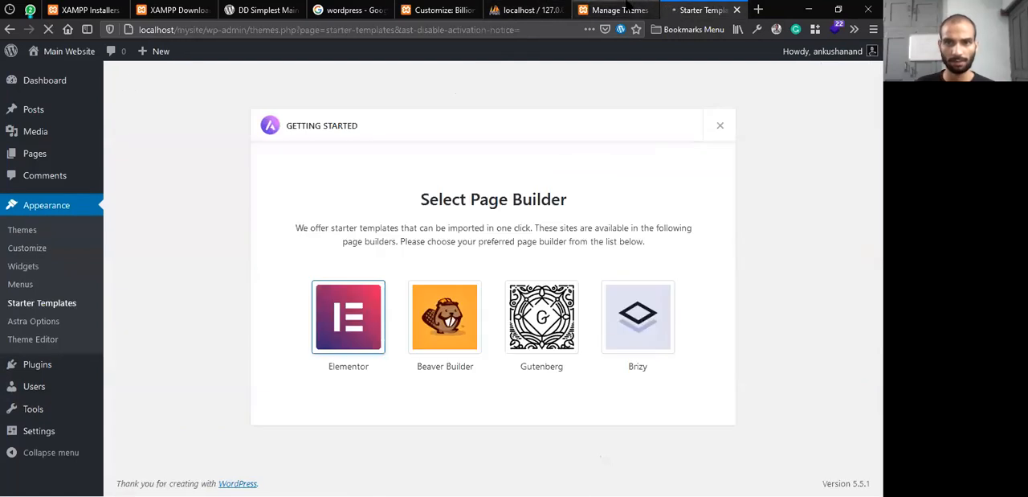
pyautogui.click(615, 9)
# Browse the records of the mysite_posts table in mysitedb, then return to the database's table overview
pyautogui.click(545, 10)
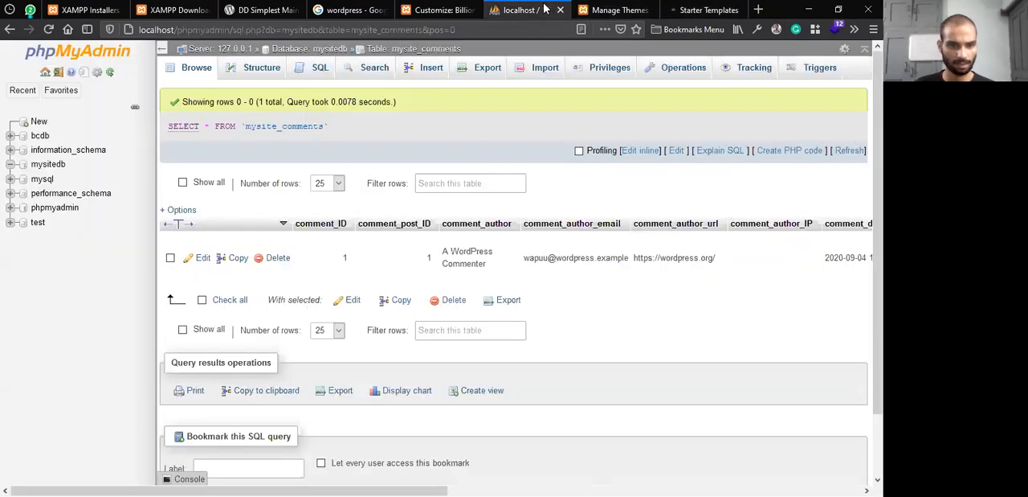
pyautogui.click(45, 165)
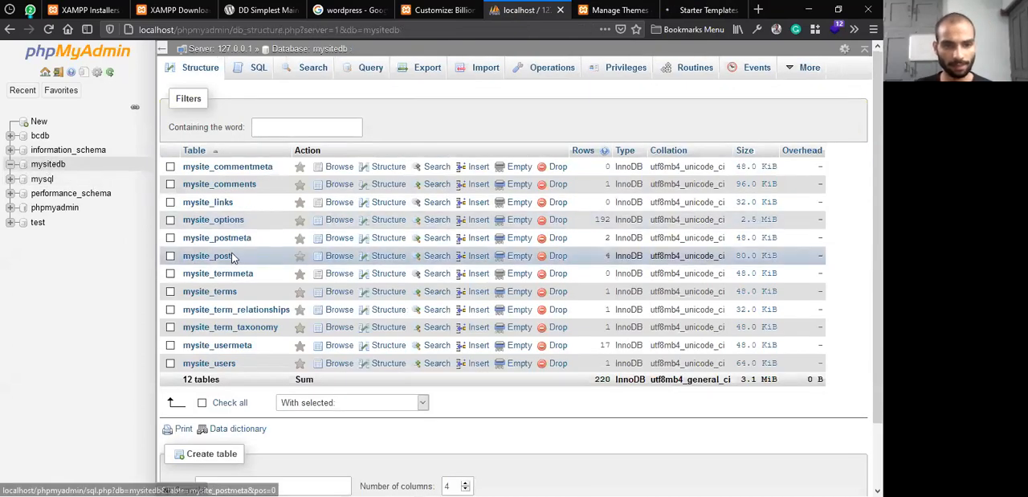
pyautogui.click(232, 257)
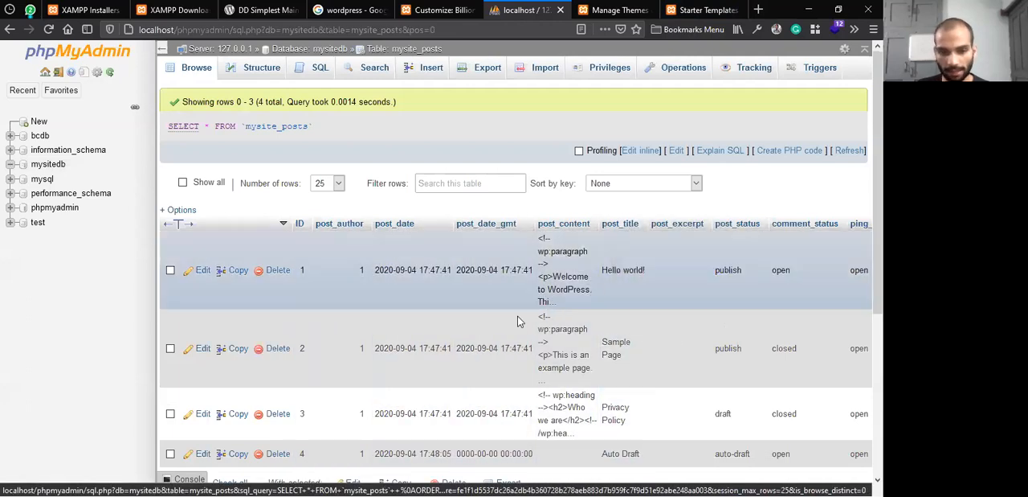
pyautogui.scroll(-2, 375, 311)
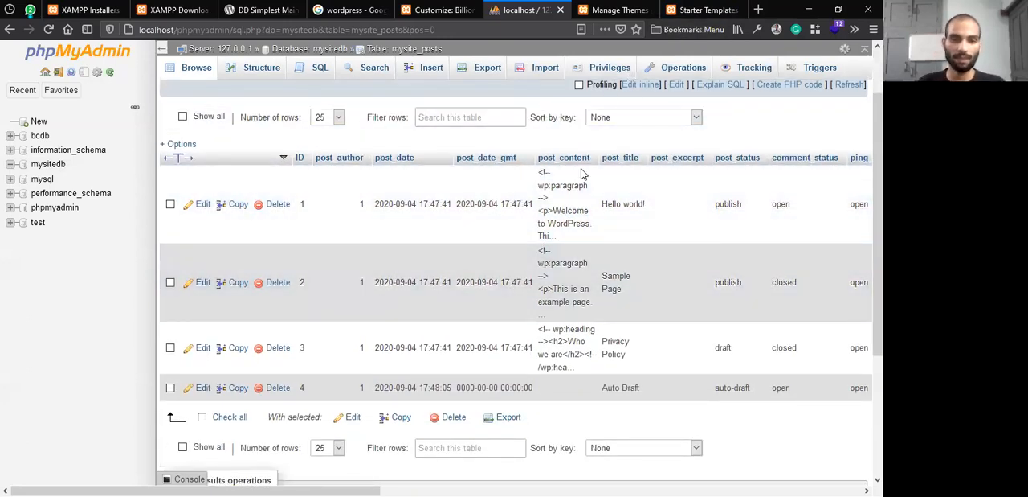
pyautogui.scroll(2, 450, 337)
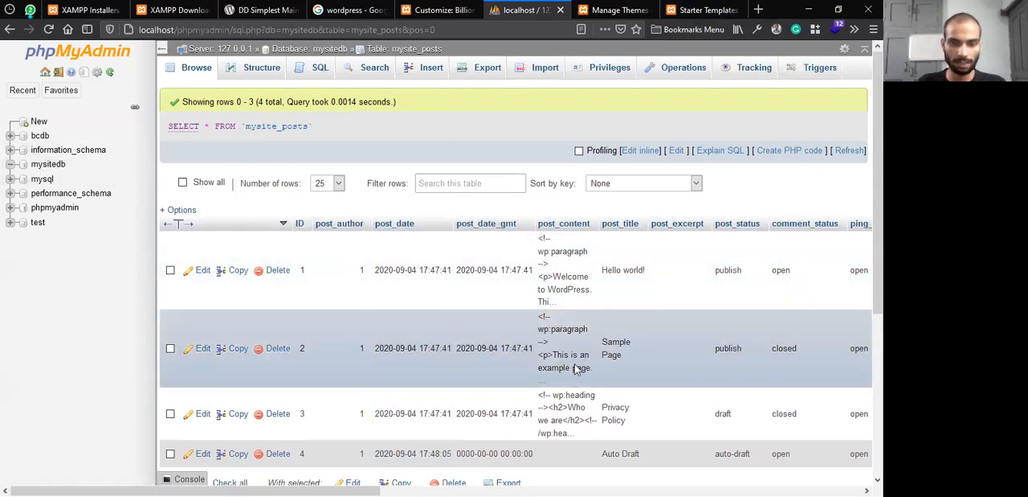
pyautogui.click(289, 49)
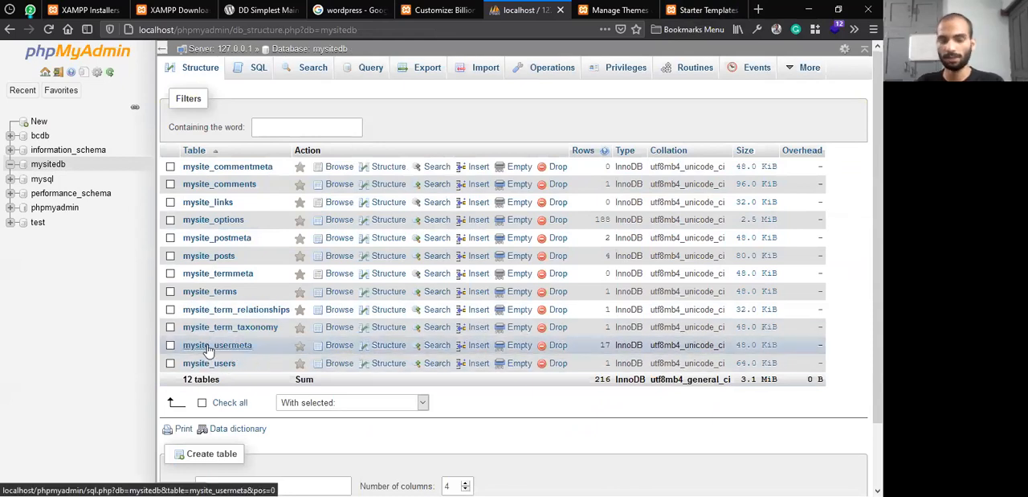
# Open the Outdoor Adventure starter template on the Main Website and bring up its import options
pyautogui.click(634, 8)
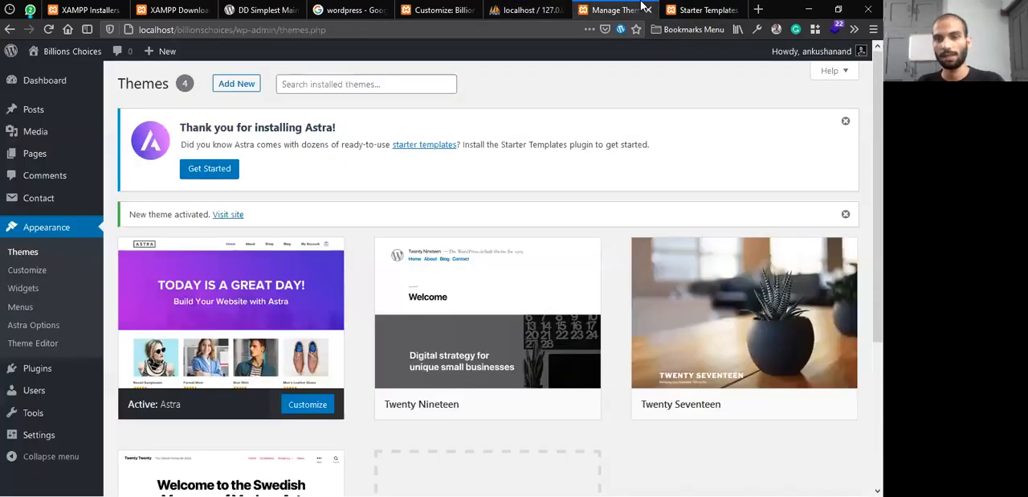
pyautogui.click(693, 9)
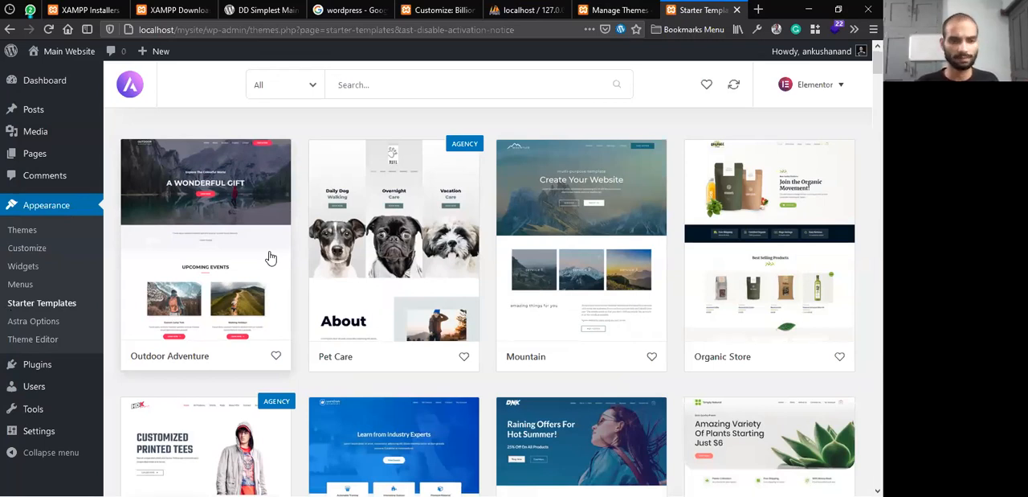
pyautogui.click(226, 239)
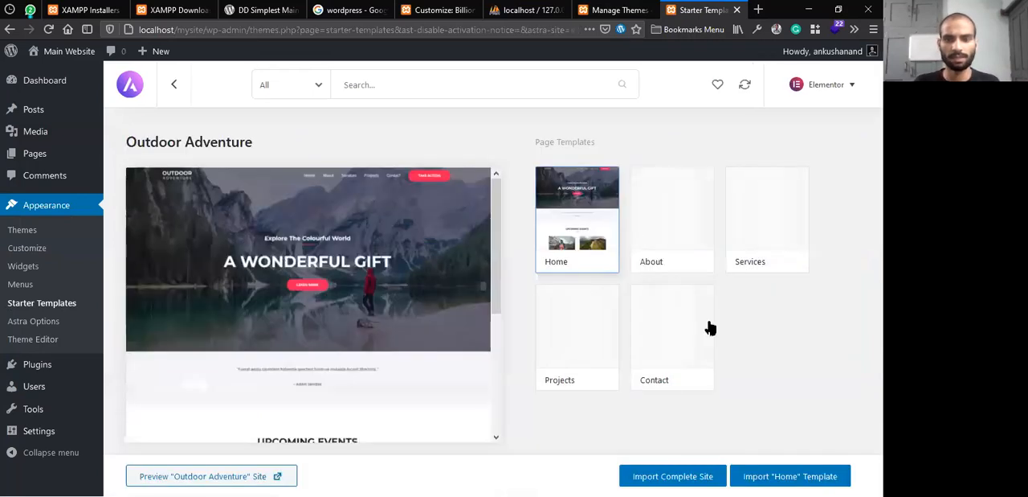
pyautogui.click(773, 474)
# Start installing and activating the Starter Templates plugin on the Billions Choices site from Astra's getting-started notice
pyautogui.click(623, 10)
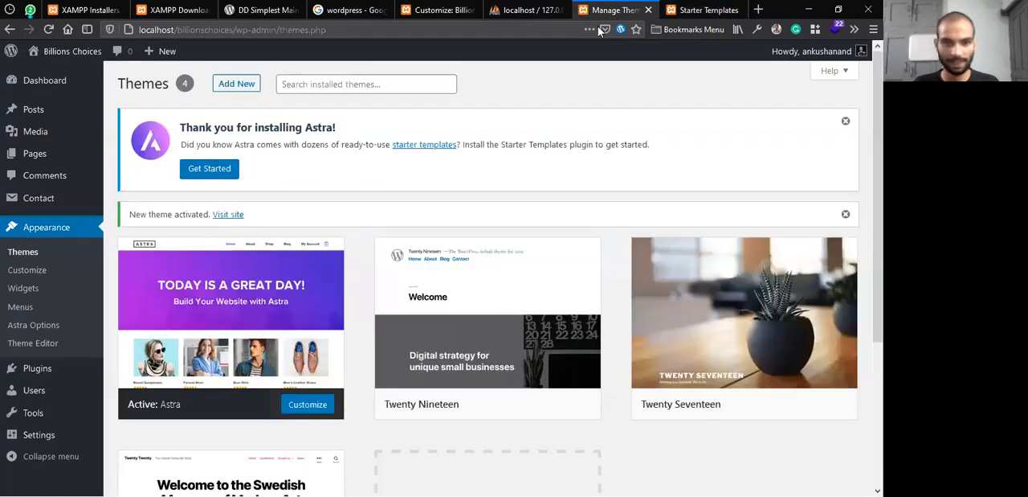
pyautogui.click(201, 171)
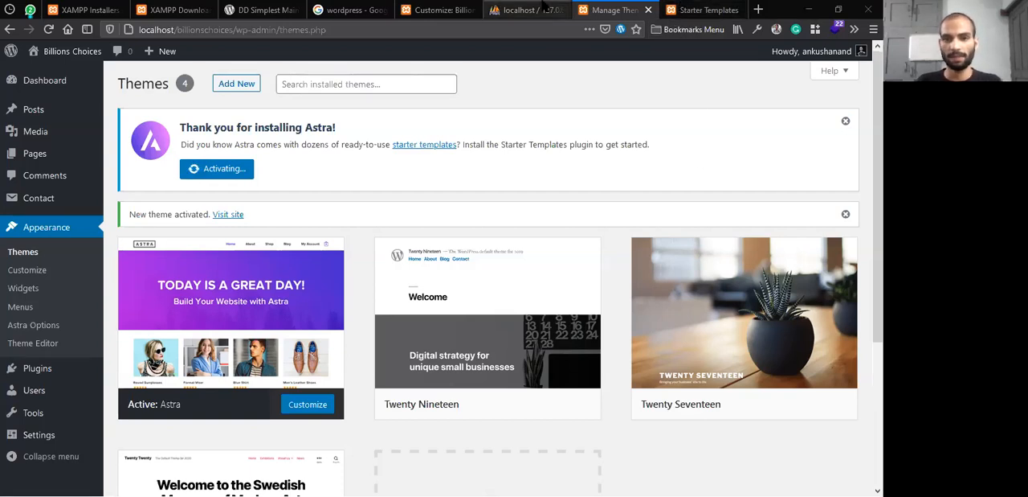
# Review the mysitedb database in phpMyAdmin and browse the records of its mysite_options table
pyautogui.click(524, 9)
pyautogui.moveTo(232, 29); pyautogui.dragTo(178, 29)
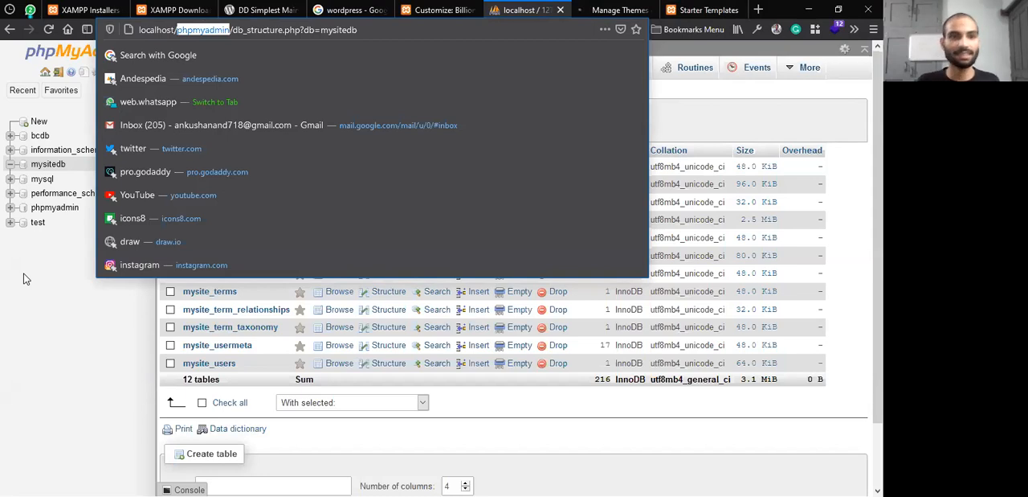
pyautogui.click(57, 222)
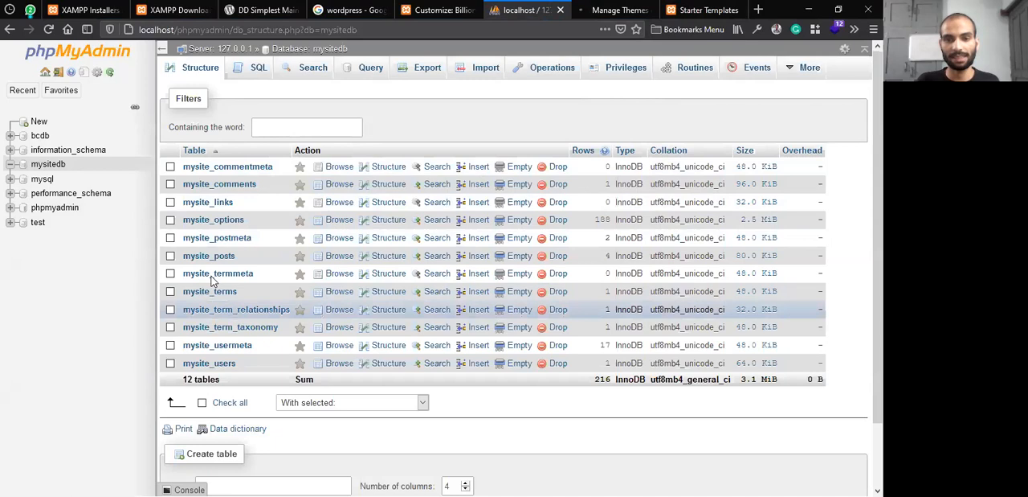
pyautogui.click(251, 70)
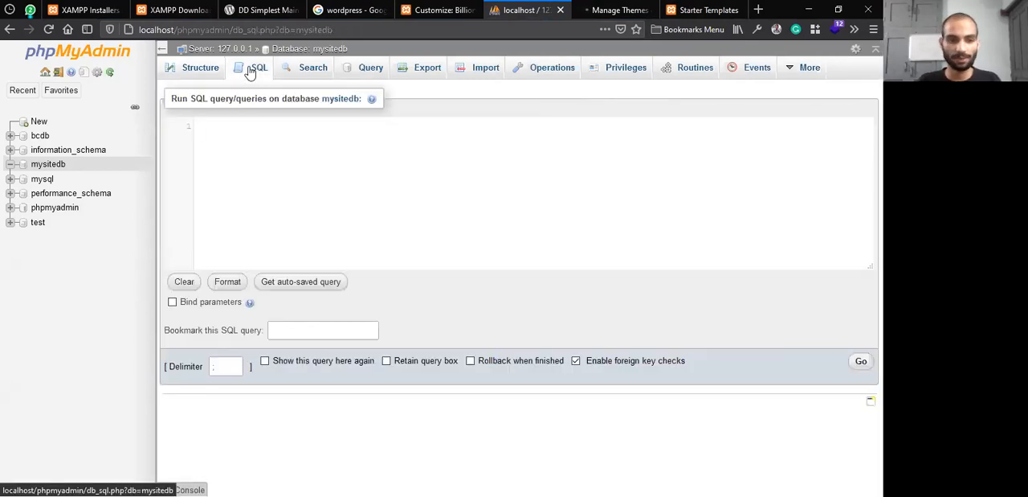
pyautogui.click(199, 67)
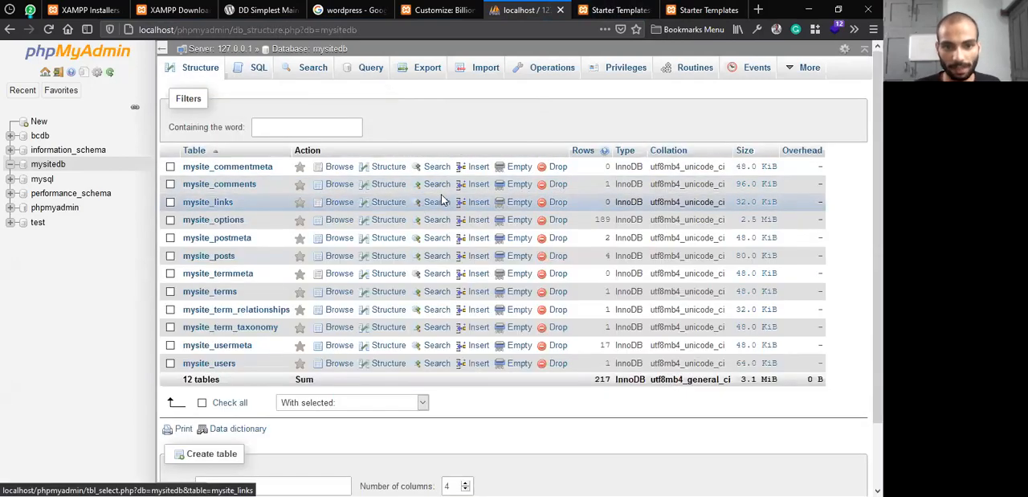
pyautogui.click(227, 220)
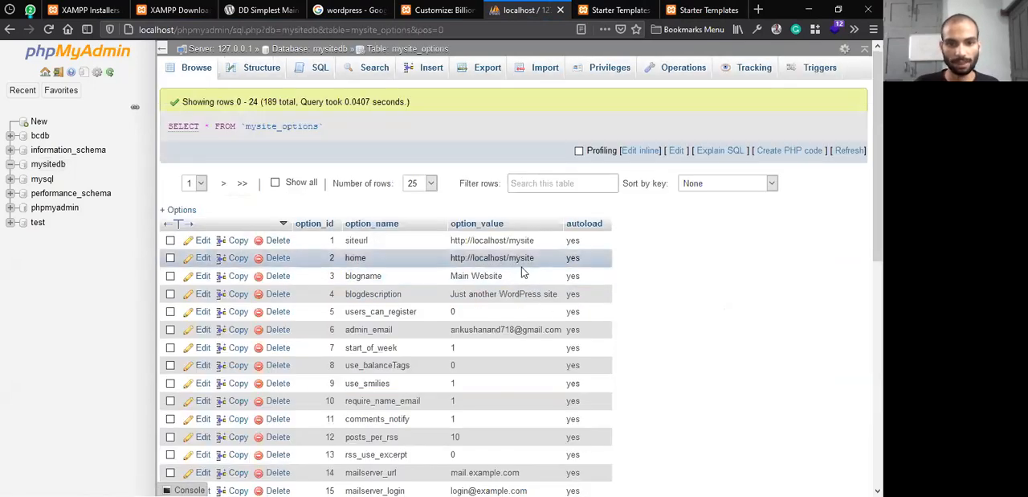
# Change the blogdescription value in the mysite_options table to "This is my first site" and save the record
pyautogui.scroll(-2, 522, 273)
pyautogui.doubleClick(482, 162)
pyautogui.doubleClick(475, 162)
pyautogui.tripleClick(476, 163)
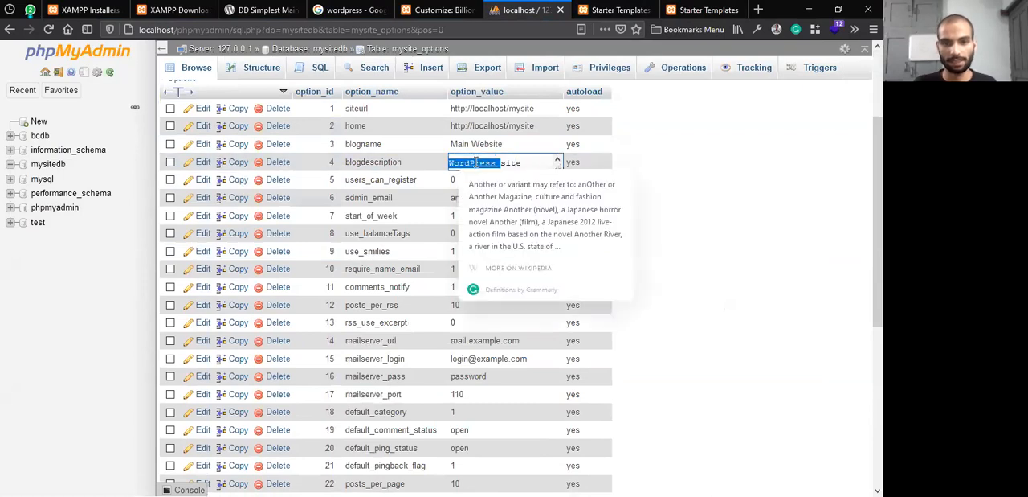
pyautogui.click(544, 162)
pyautogui.moveTo(559, 168); pyautogui.dragTo(562, 212)
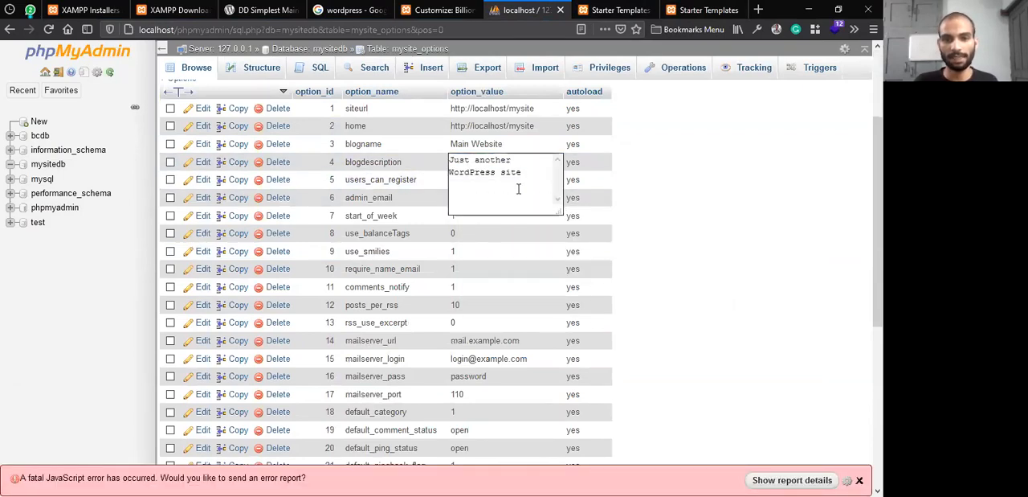
pyautogui.hotkey('ctrl', 'a')
pyautogui.write('This')
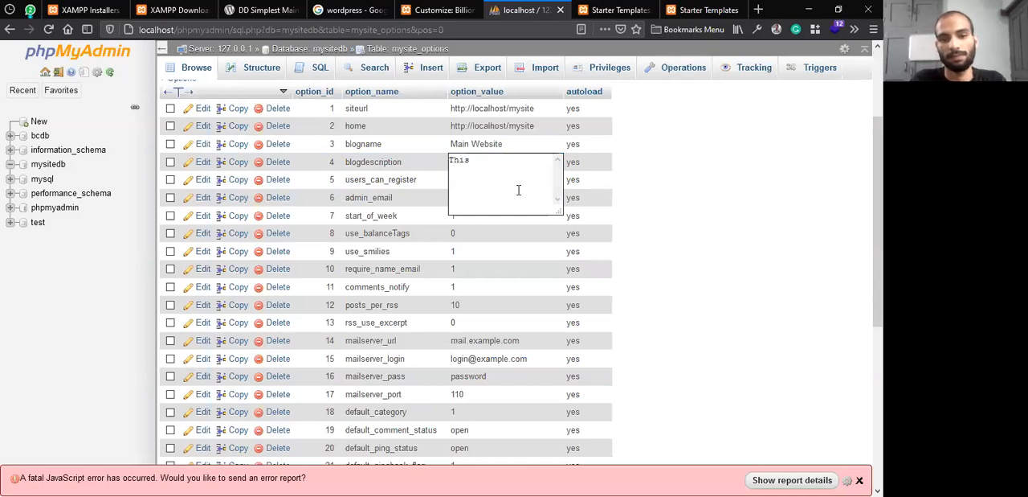
pyautogui.write(' is my first site')
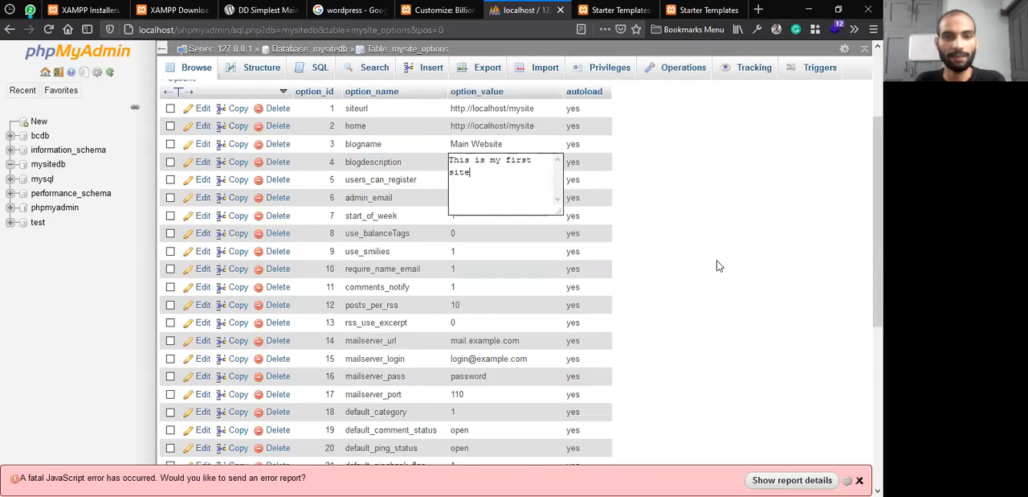
pyautogui.scroll(-3, 725, 257)
pyautogui.scroll(6, 563, 233)
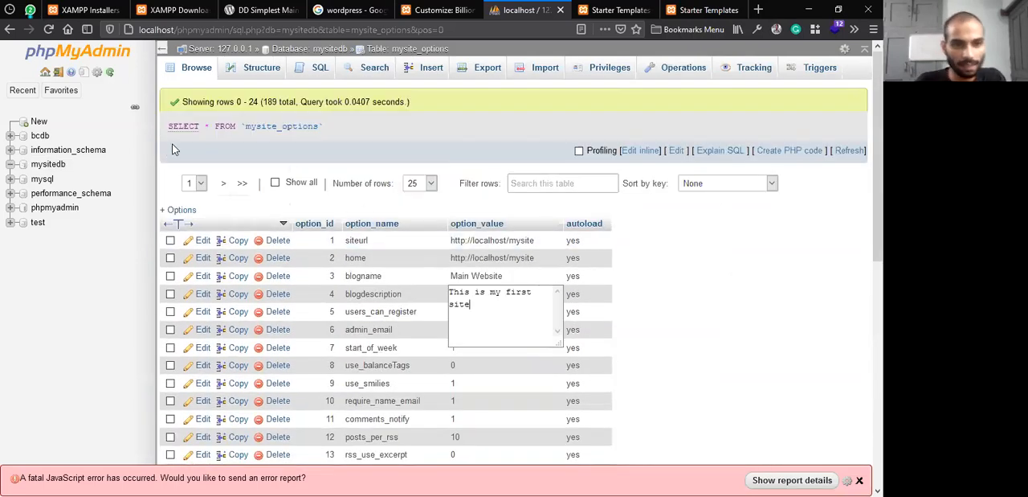
pyautogui.moveTo(336, 129); pyautogui.dragTo(167, 126)
pyautogui.click(521, 334)
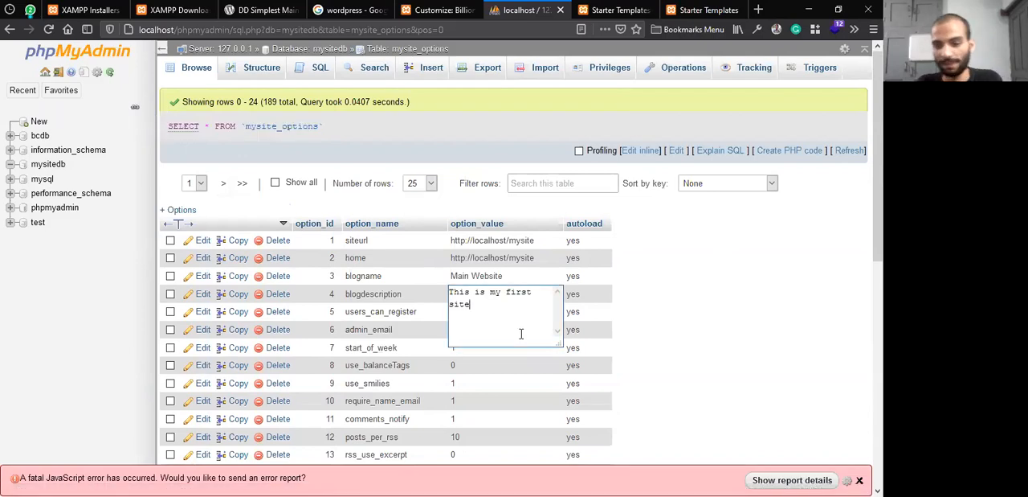
pyautogui.press('Return')
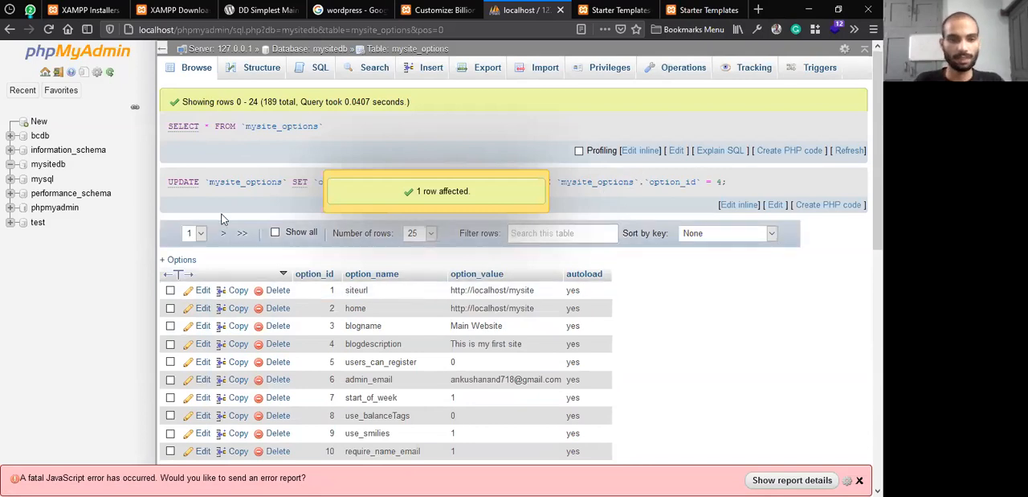
# Examine the SQL UPDATE statement that phpMyAdmin generated for the blogdescription edit
pyautogui.moveTo(747, 183); pyautogui.dragTo(171, 130)
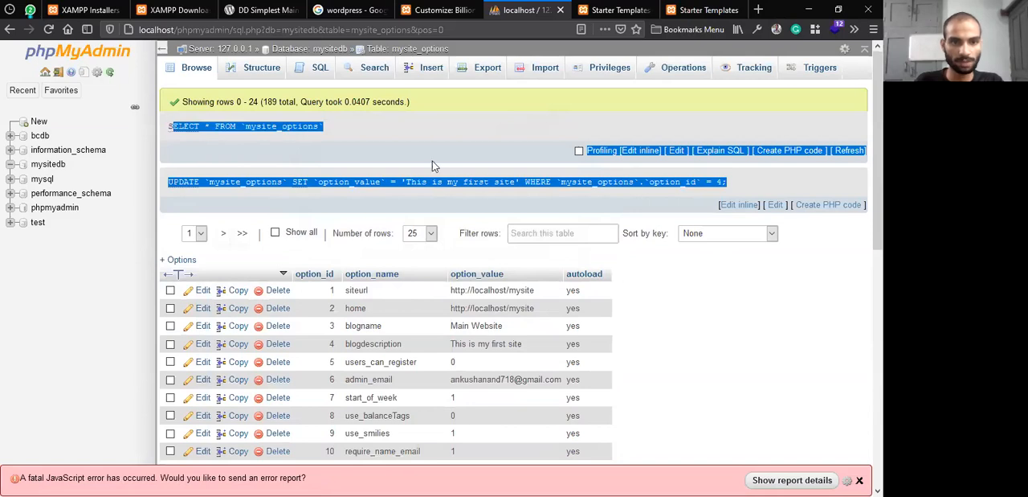
pyautogui.click(171, 130)
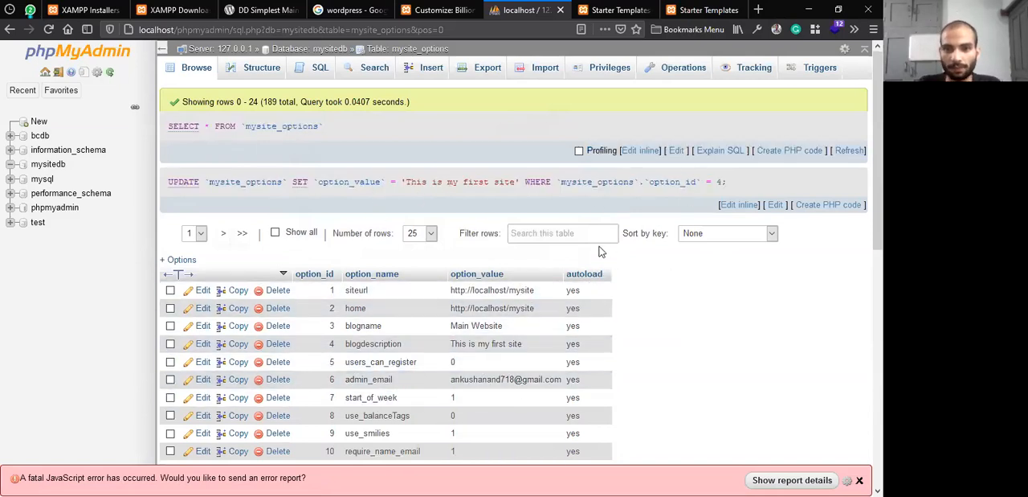
pyautogui.scroll(-1, 509, 329)
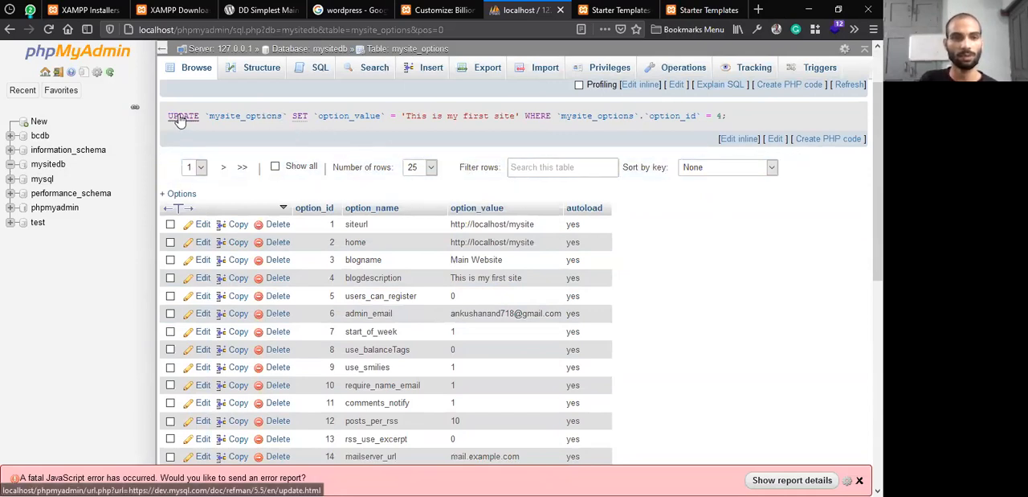
pyautogui.moveTo(169, 116); pyautogui.dragTo(736, 108)
pyautogui.click(732, 287)
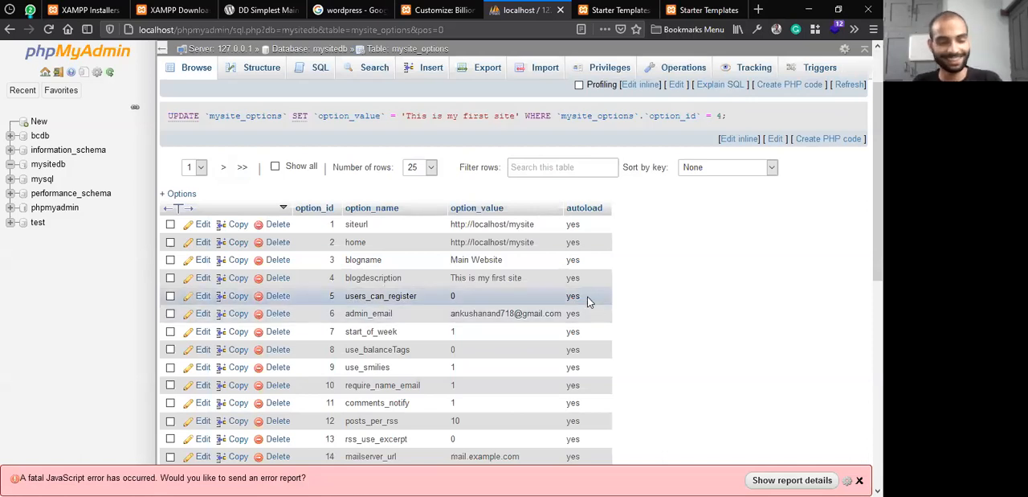
pyautogui.click(8, 486)
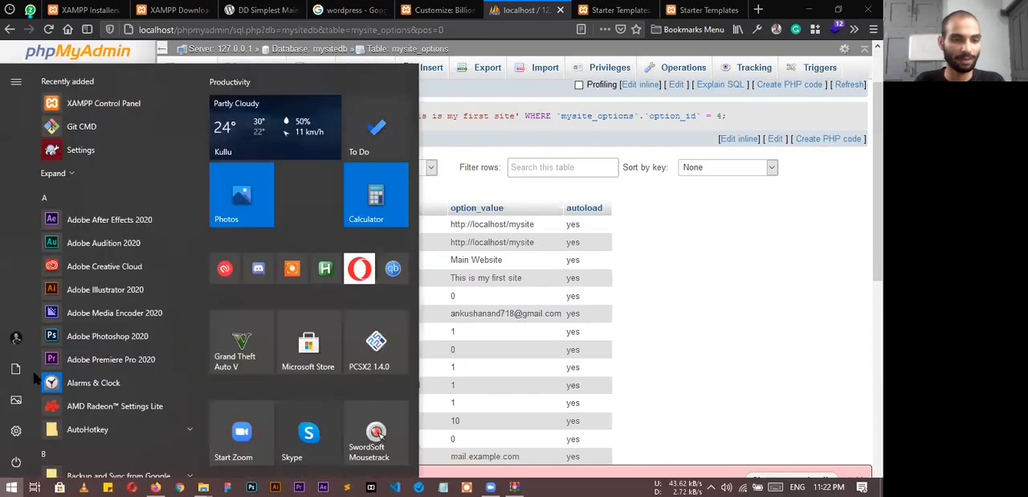
pyautogui.rightClick(8, 486)
pyautogui.click(434, 228)
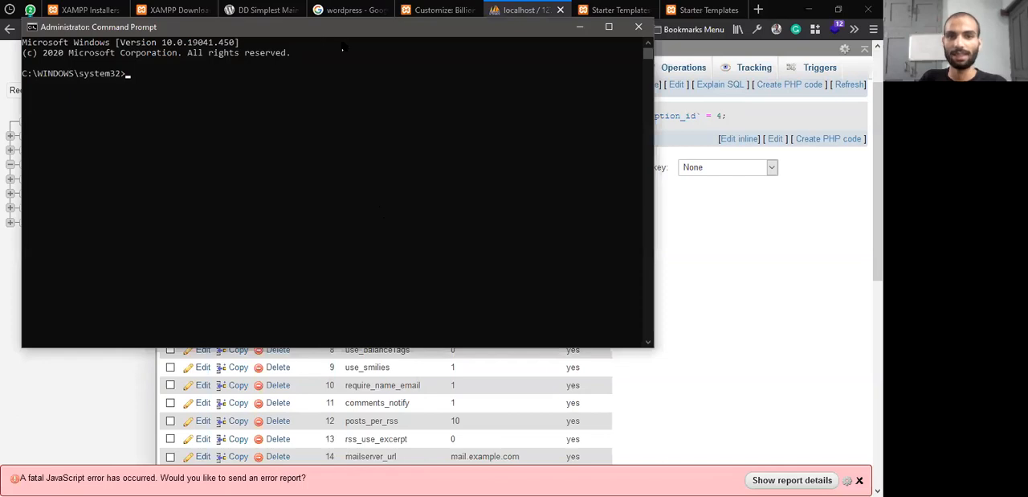
pyautogui.moveTo(331, 28); pyautogui.dragTo(535, 185)
pyautogui.click(480, 271)
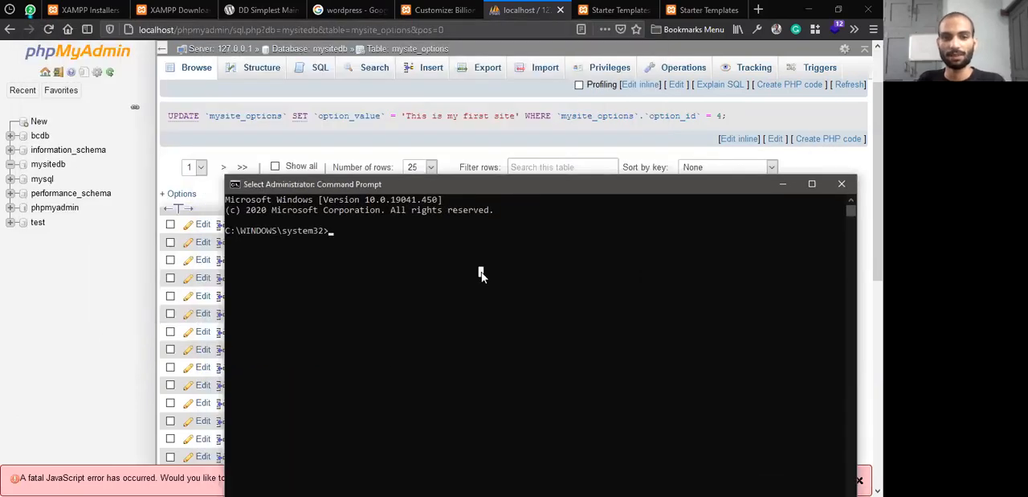
pyautogui.write('http://localhost/billionschoices/')
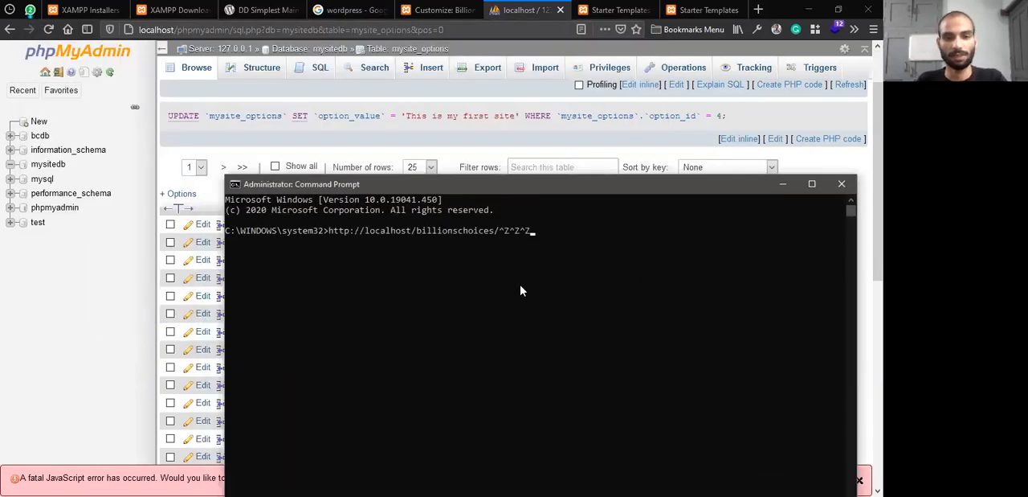
pyautogui.press('Escape')
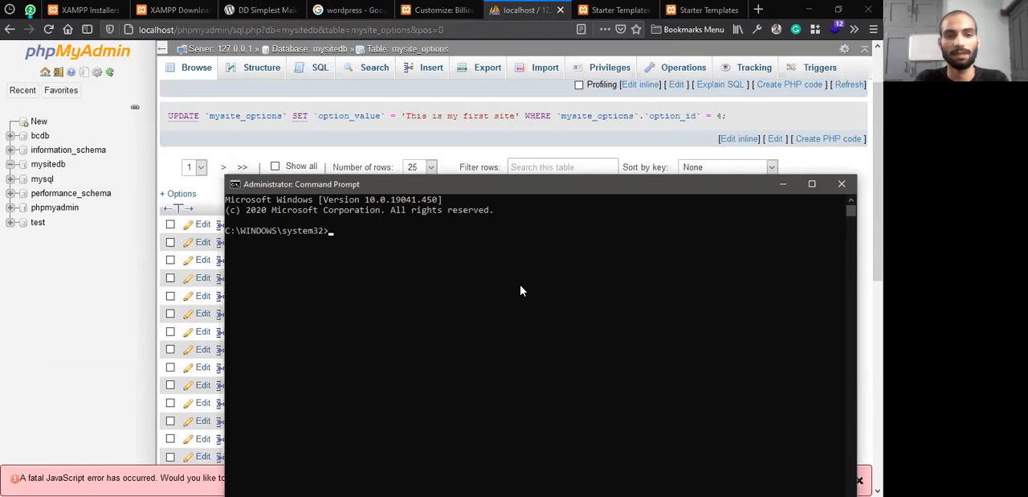
pyautogui.click(841, 184)
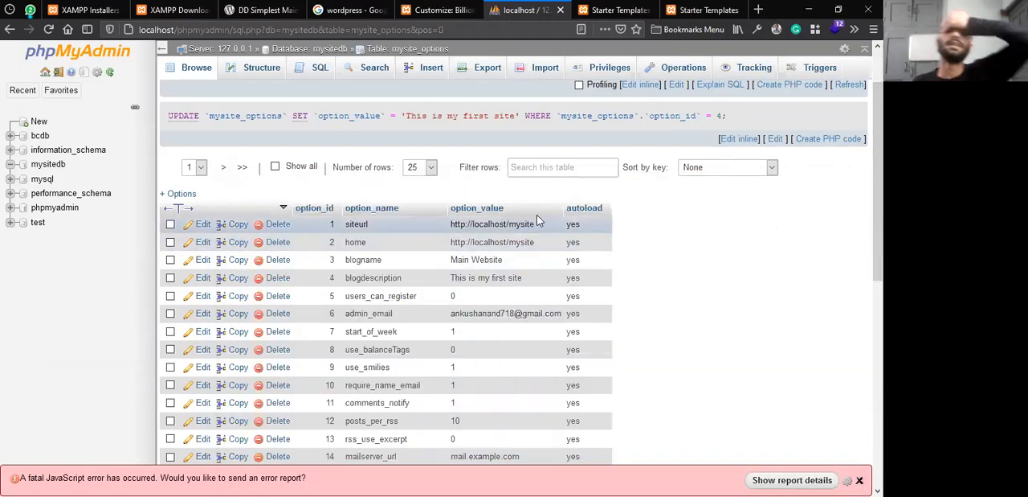
pyautogui.moveTo(232, 30); pyautogui.dragTo(452, 49)
pyautogui.click(684, 271)
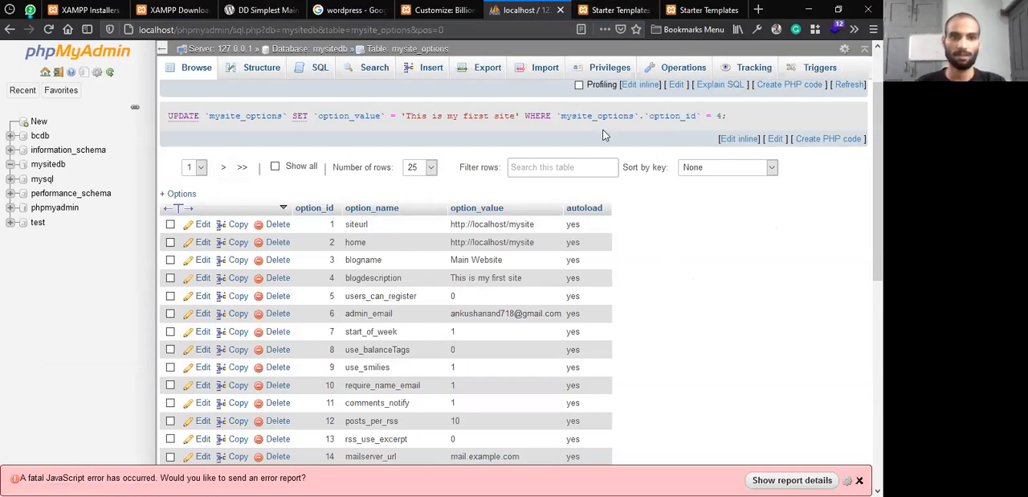
pyautogui.hotkey('alt', 'Tab')
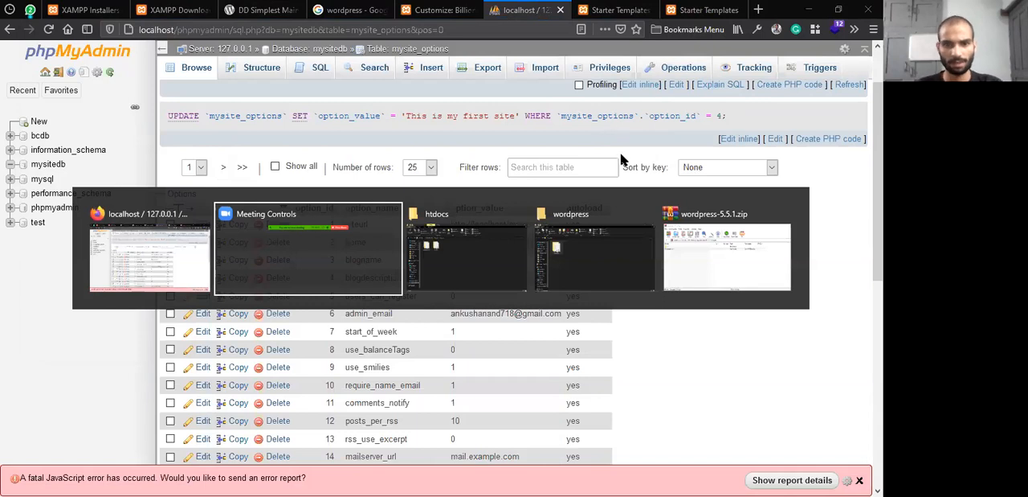
pyautogui.press('Tab')
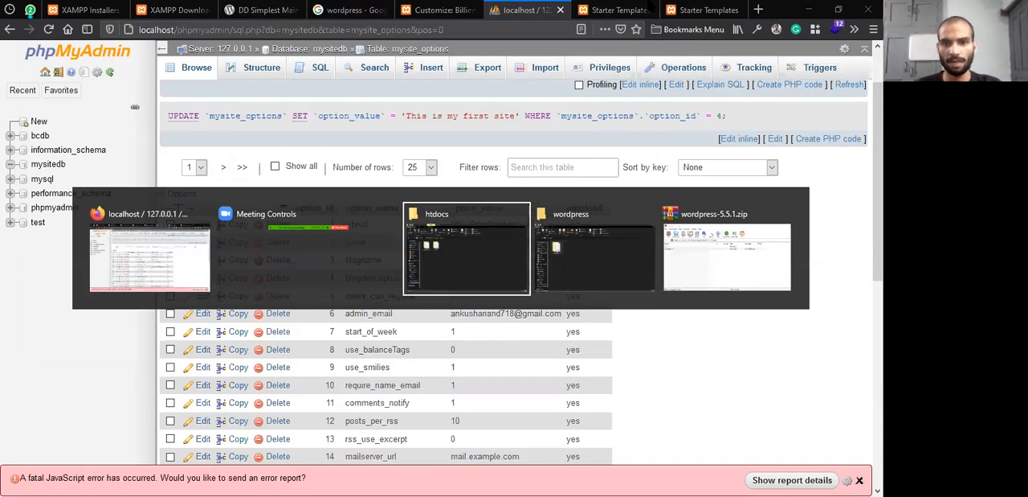
# Choose Elementor as the page builder for the Billions Choices site's starter templates
pyautogui.click(627, 8)
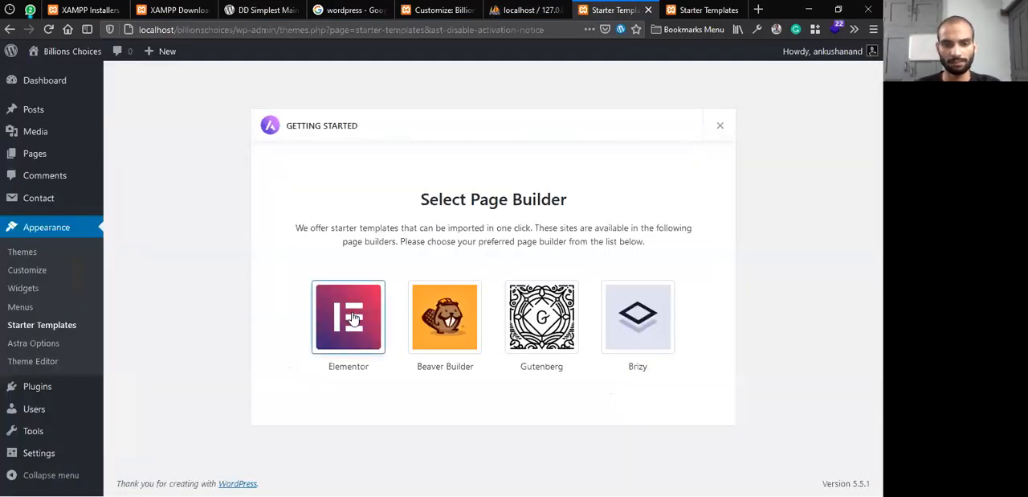
pyautogui.click(631, 339)
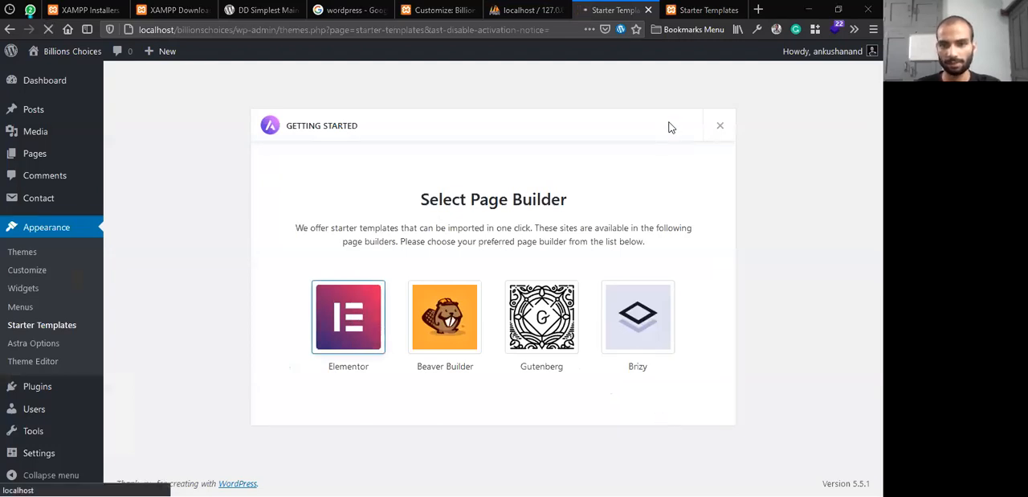
# Import Outdoor Adventure into the Main Website with customizer settings, widgets, required plugins and content, without deleting a previously imported site
pyautogui.click(683, 9)
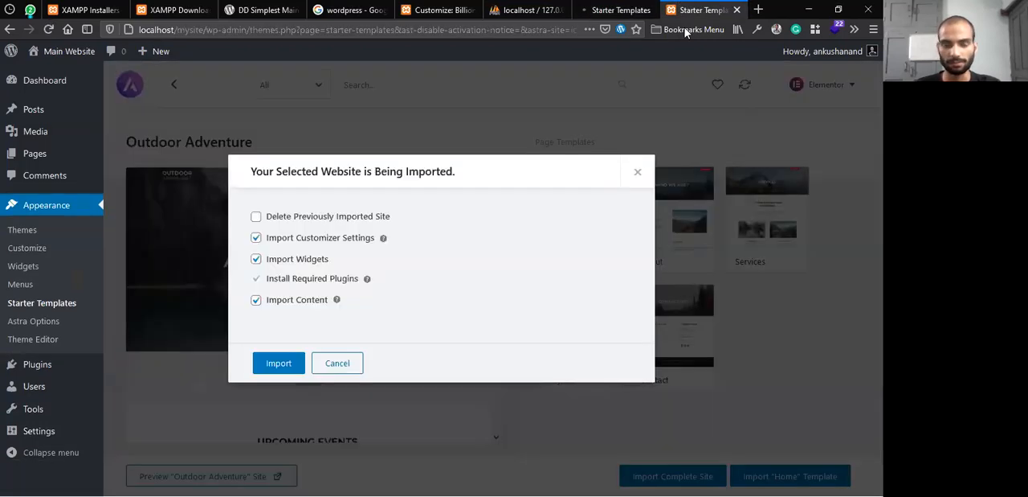
pyautogui.click(298, 219)
pyautogui.click(298, 219)
pyautogui.click(288, 365)
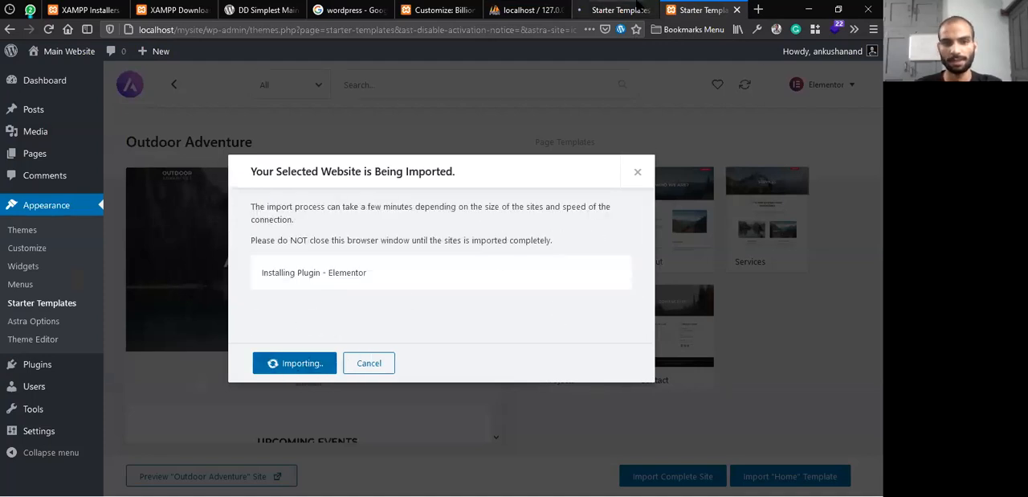
# Import Brandstore into the Billions Choices site with customizer settings, widgets, required plugins and content, without deleting a previously imported site
pyautogui.click(615, 10)
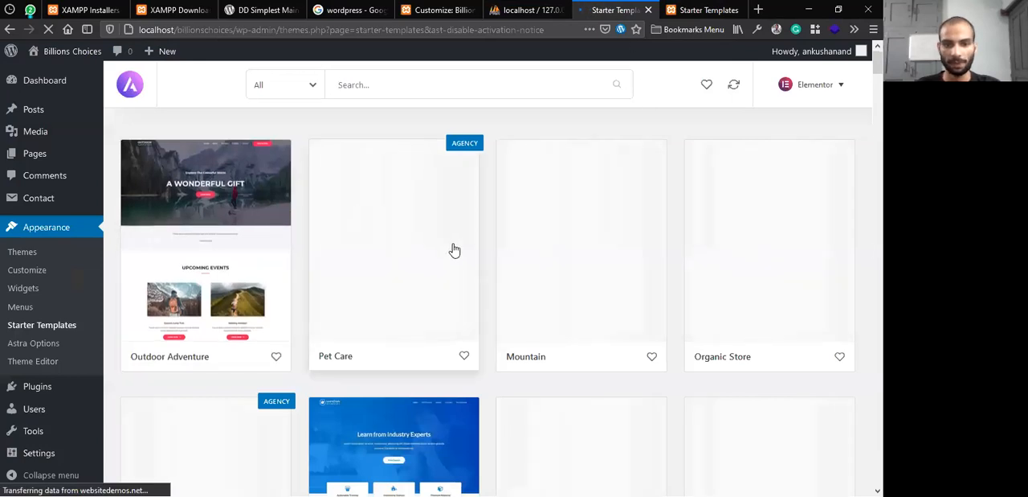
pyautogui.scroll(-2, 452, 248)
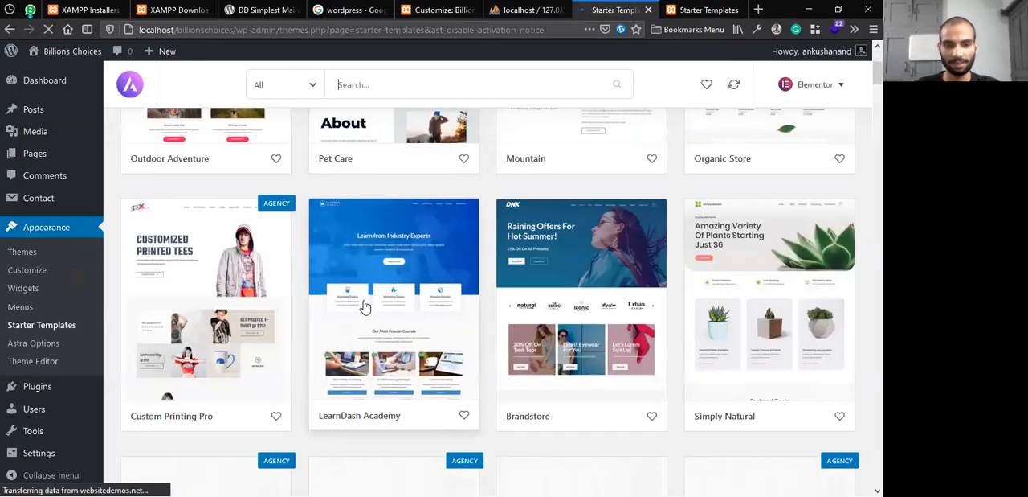
pyautogui.scroll(-2, 321, 290)
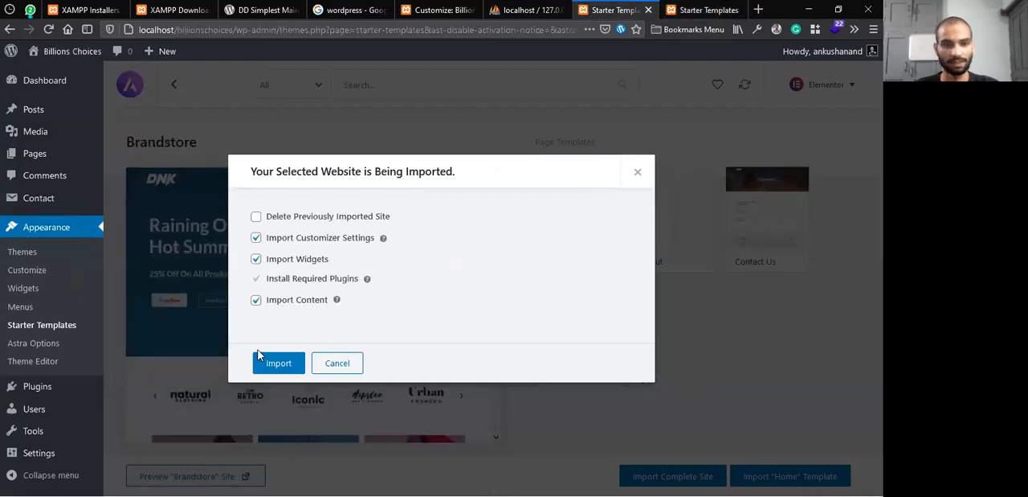
pyautogui.click(286, 364)
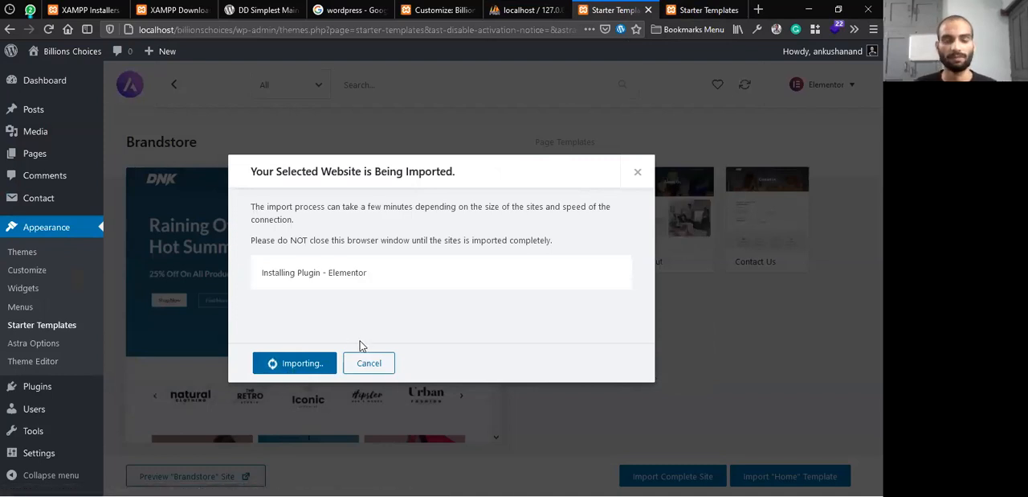
# Examine the localhost/billionschoices part of the site's address, including its localhost host name
pyautogui.moveTo(233, 30); pyautogui.dragTo(87, 64)
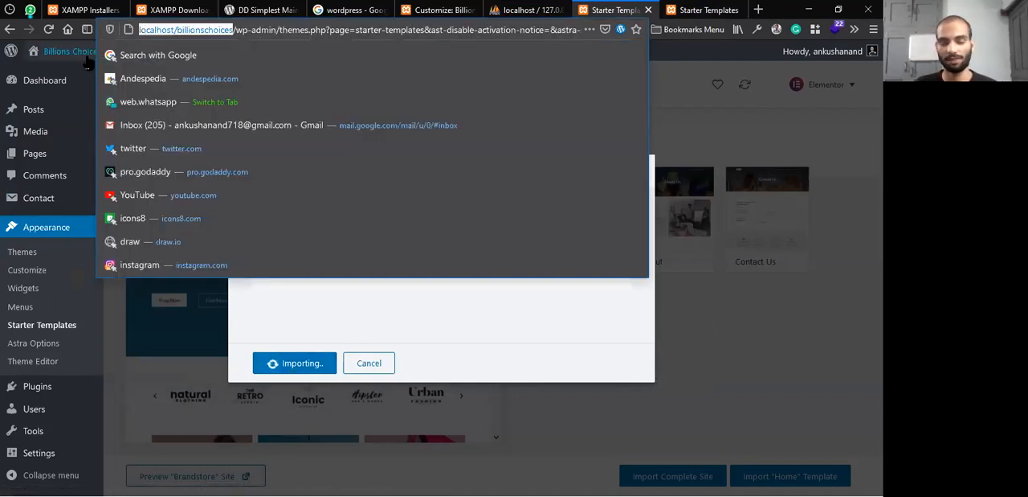
pyautogui.click(435, 337)
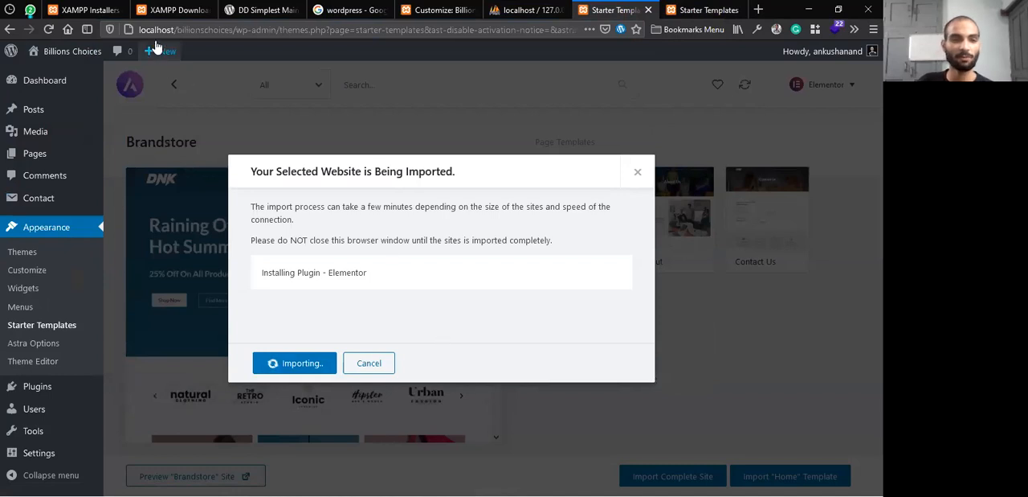
pyautogui.moveTo(172, 29); pyautogui.dragTo(134, 26)
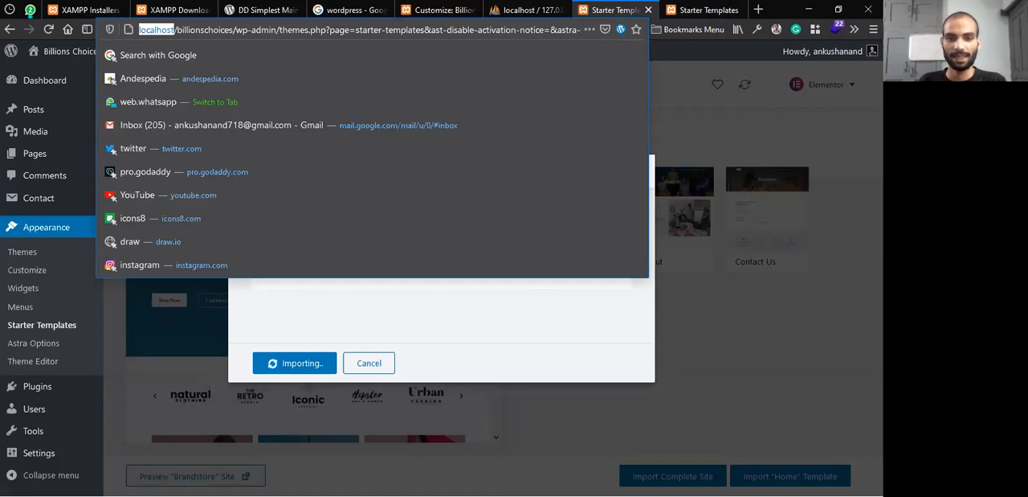
# Check the progress of the Outdoor Adventure import on the Main Website
pyautogui.hotkey('alt', 'Tab')
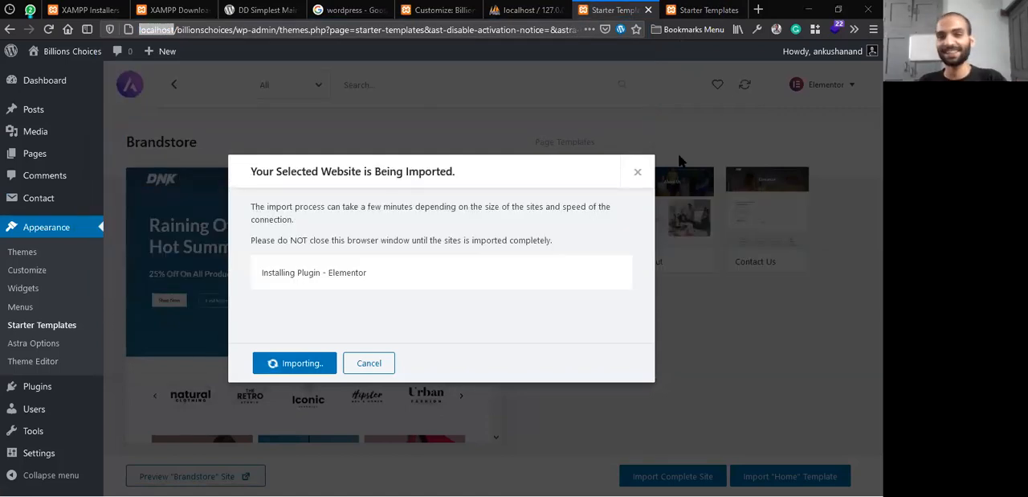
pyautogui.hotkey('ctrl', 'Tab')
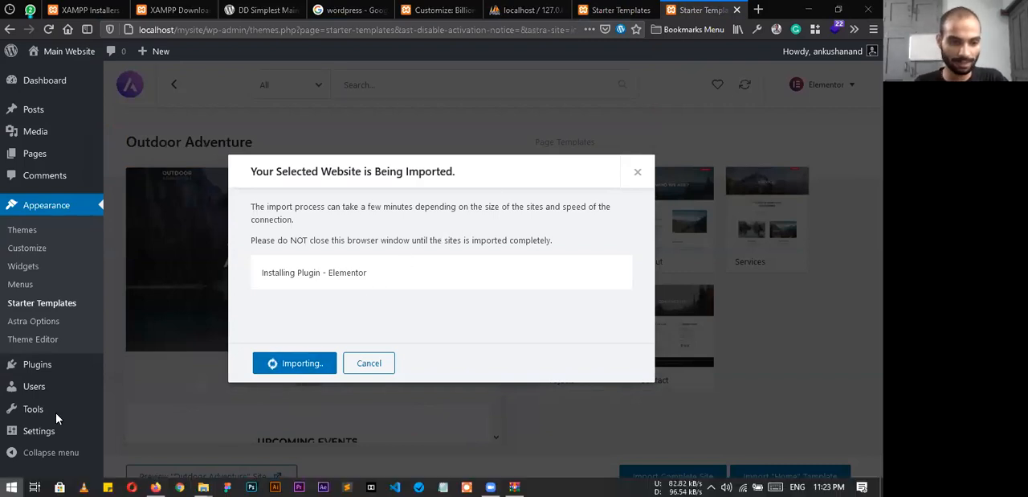
pyautogui.press('super')
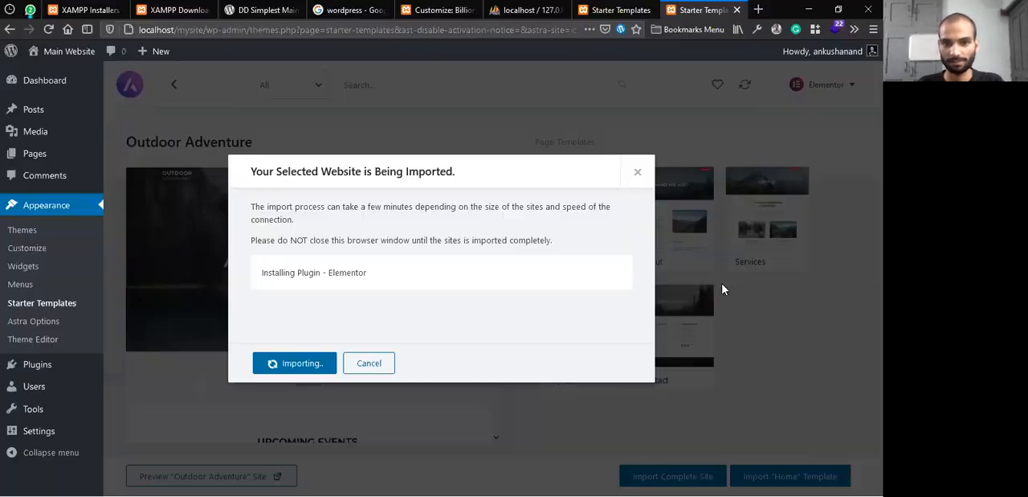
pyautogui.hotkey('alt', 'Tab')
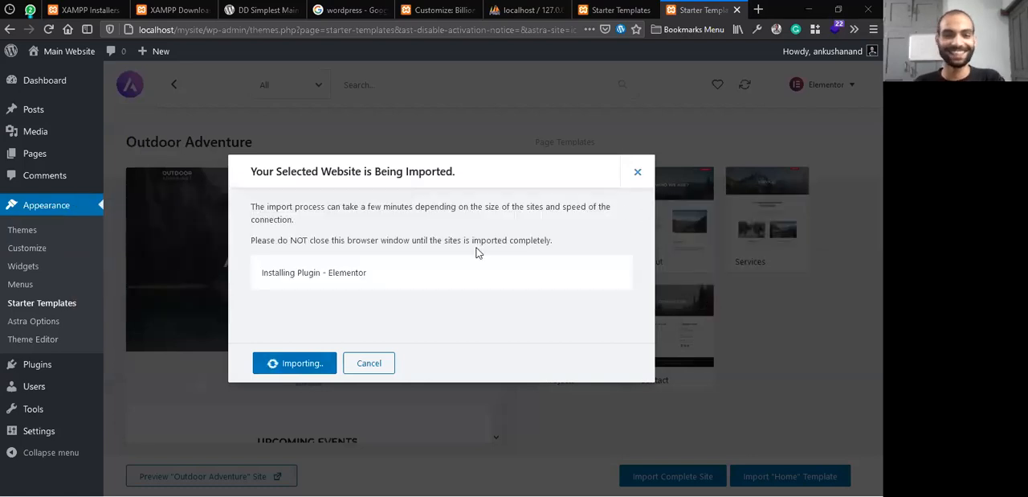
# Set the browser aside and view the Xampp htdocs folder in File Explorer
pyautogui.click(655, 6)
pyautogui.click(683, 5)
pyautogui.click(808, 7)
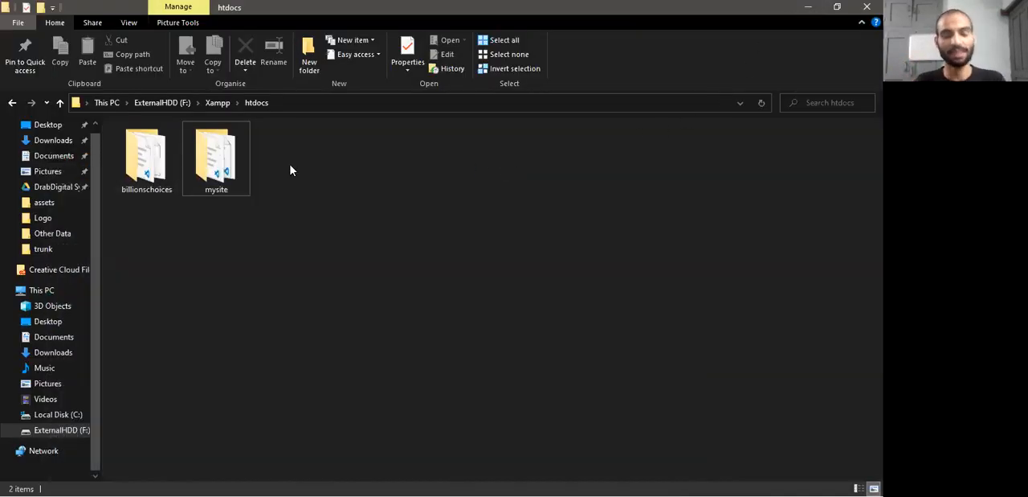
pyautogui.scroll(1, 52, 313)
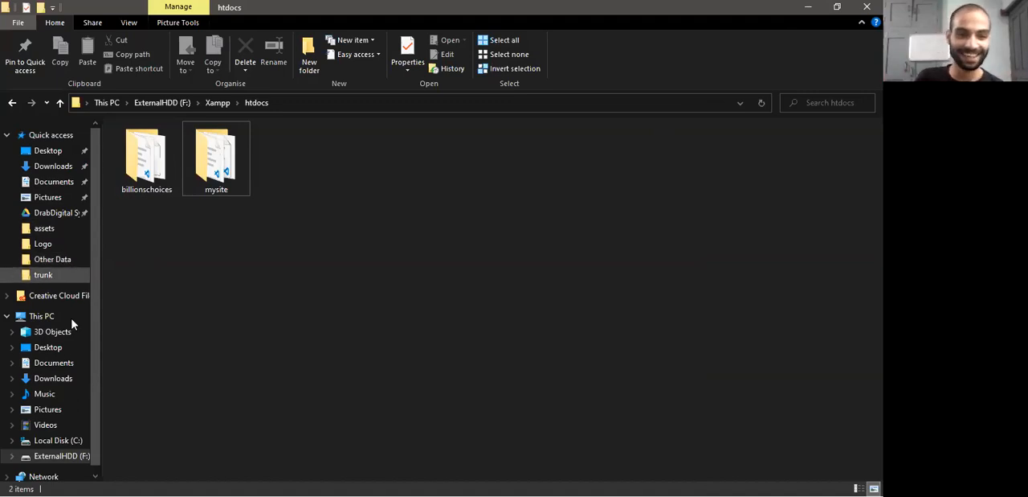
pyautogui.scroll(-1, 77, 387)
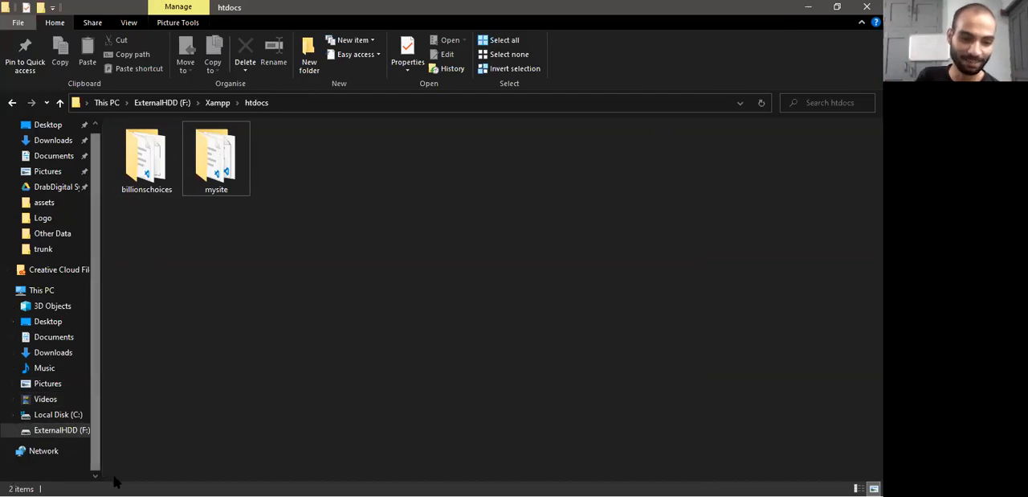
pyautogui.click(9, 485)
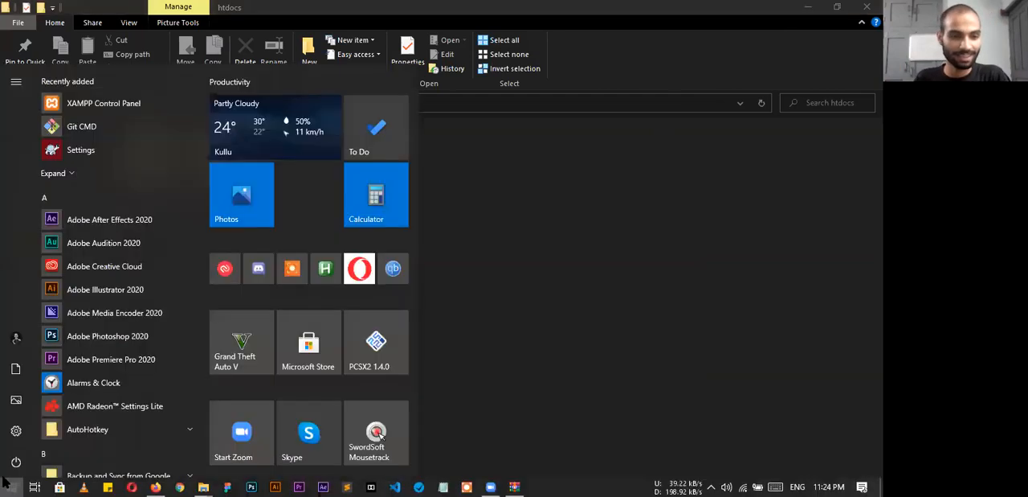
pyautogui.rightClick(10, 484)
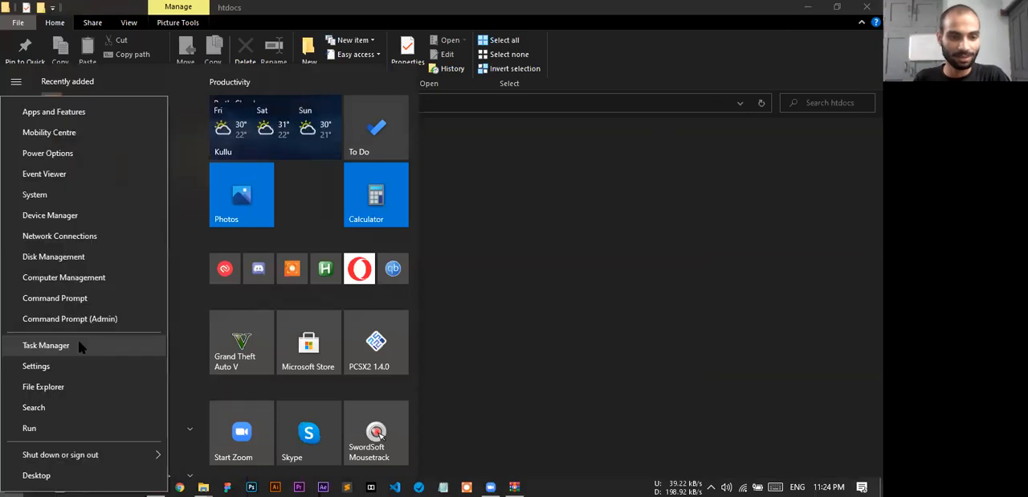
pyautogui.click(199, 384)
pyautogui.scroll(-5, 126, 380)
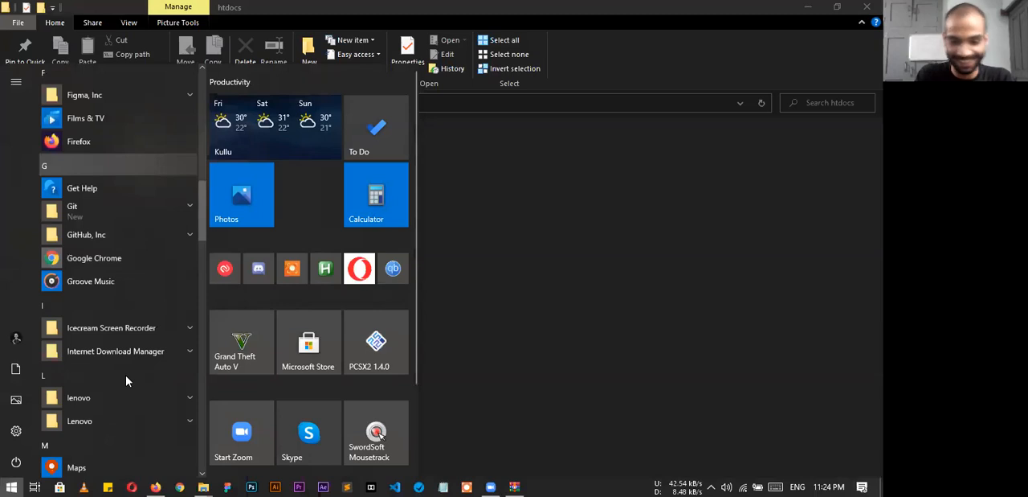
pyautogui.press('Escape')
# Search Windows for Notepad, launch it and reposition its window over File Explorer
pyautogui.press('super')
pyautogui.write('note')
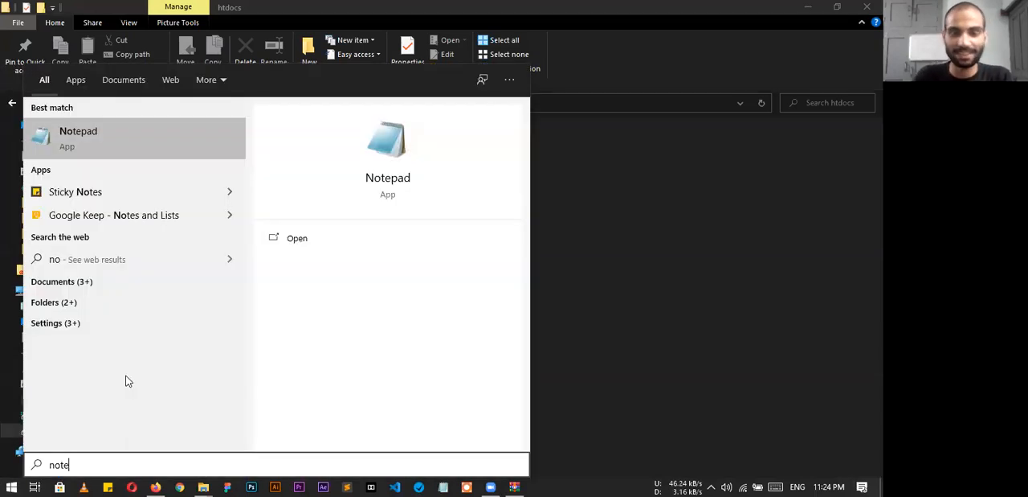
pyautogui.press('Return')
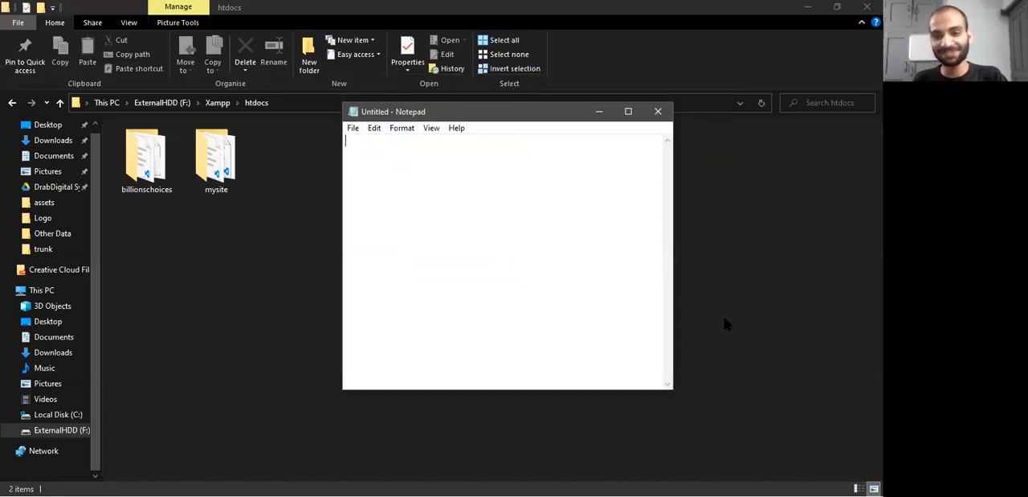
pyautogui.hotkey('alt', 'Tab')
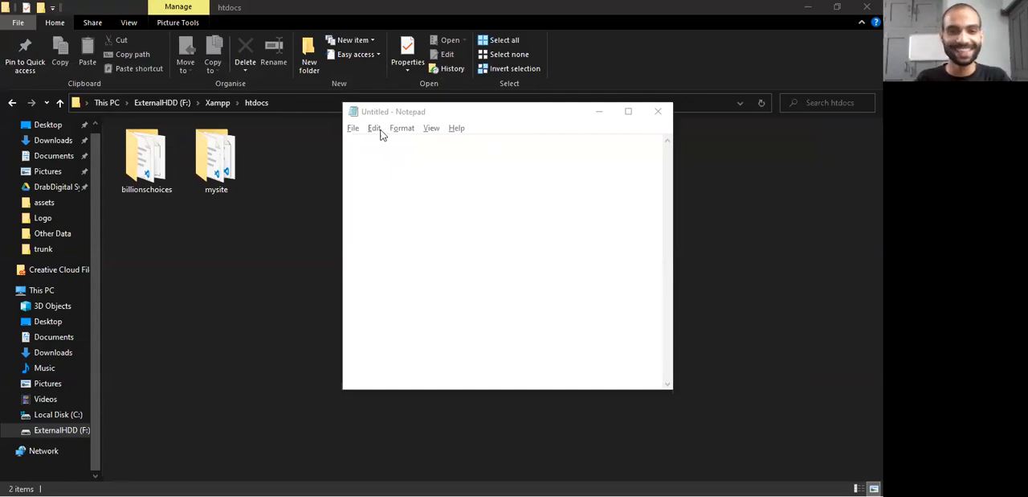
pyautogui.click(354, 128)
pyautogui.click(357, 110)
pyautogui.moveTo(397, 119); pyautogui.dragTo(428, 101)
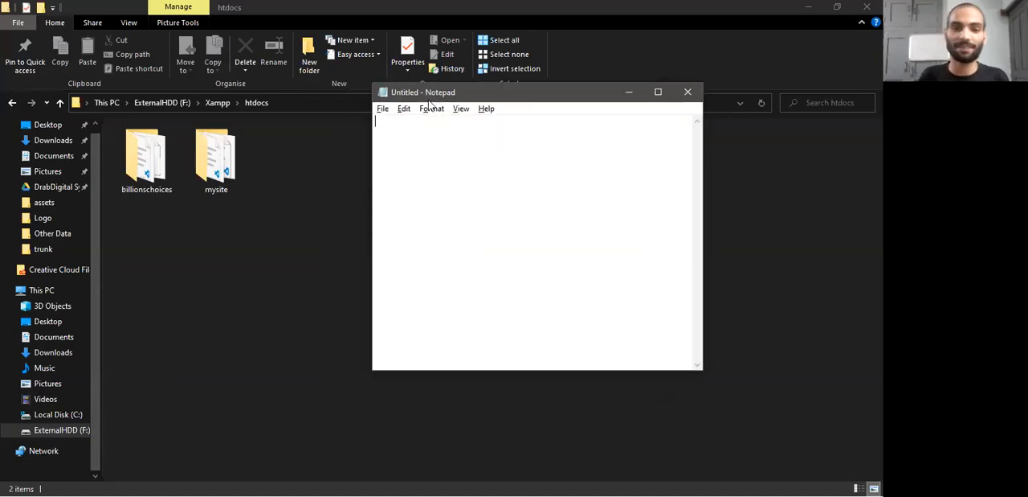
# Bring up Notepad's Open dialog, move it clear of the Notepad window and enlarge it
pyautogui.click(382, 108)
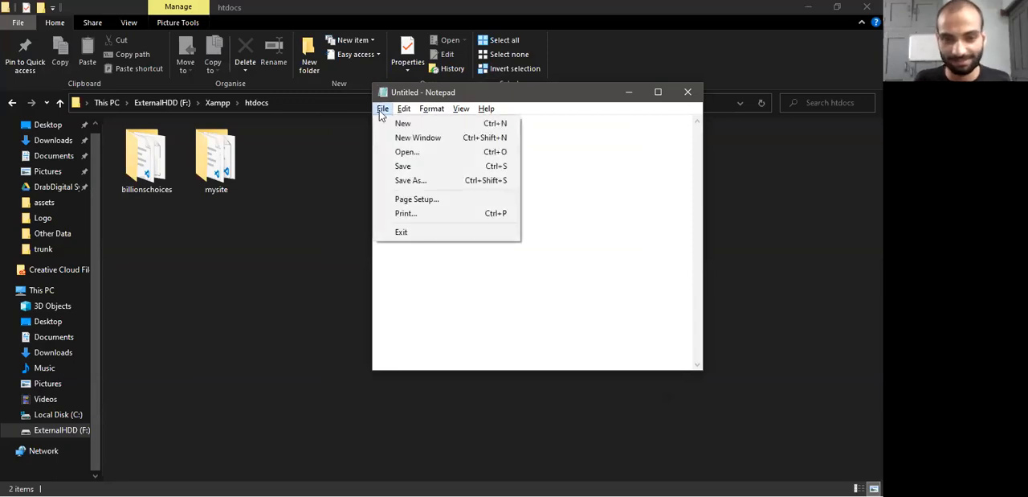
pyautogui.click(401, 153)
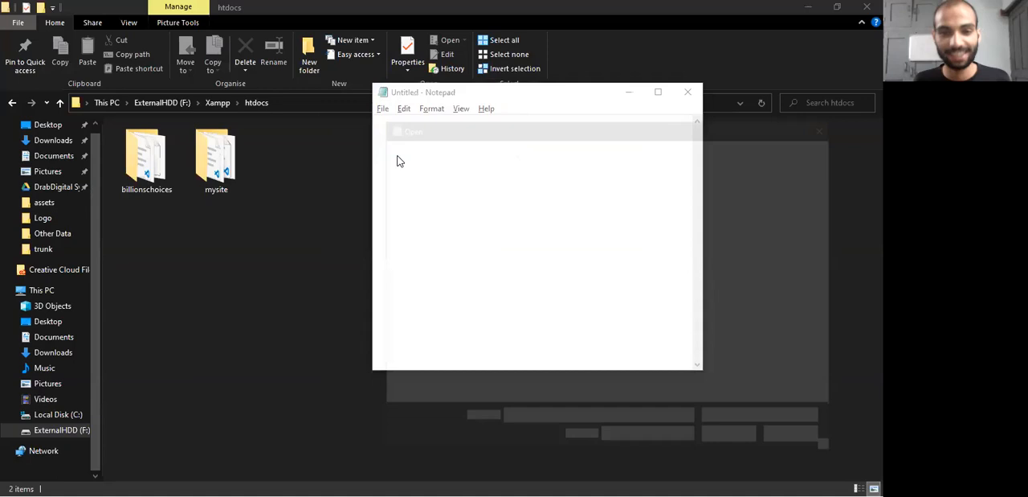
pyautogui.moveTo(459, 133); pyautogui.dragTo(195, 84)
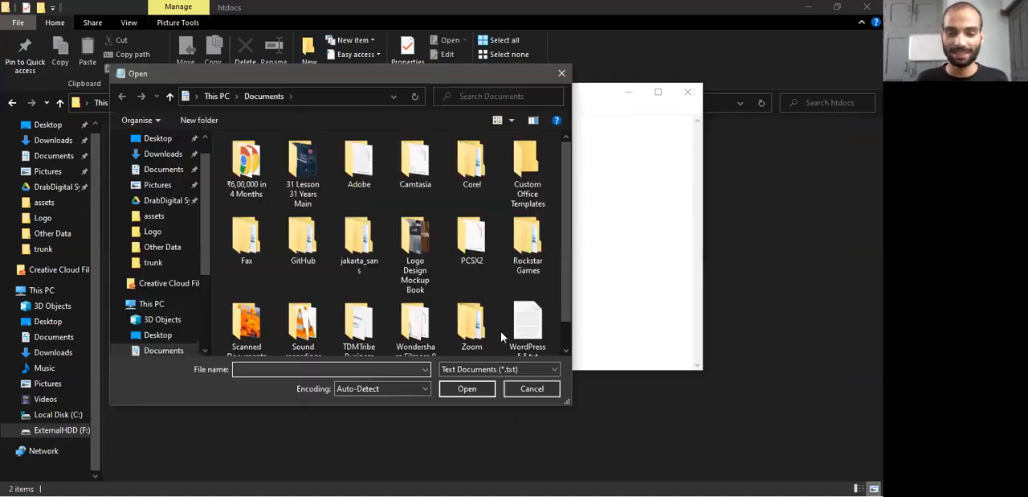
pyautogui.moveTo(568, 399); pyautogui.dragTo(620, 466)
pyautogui.scroll(-2, 161, 306)
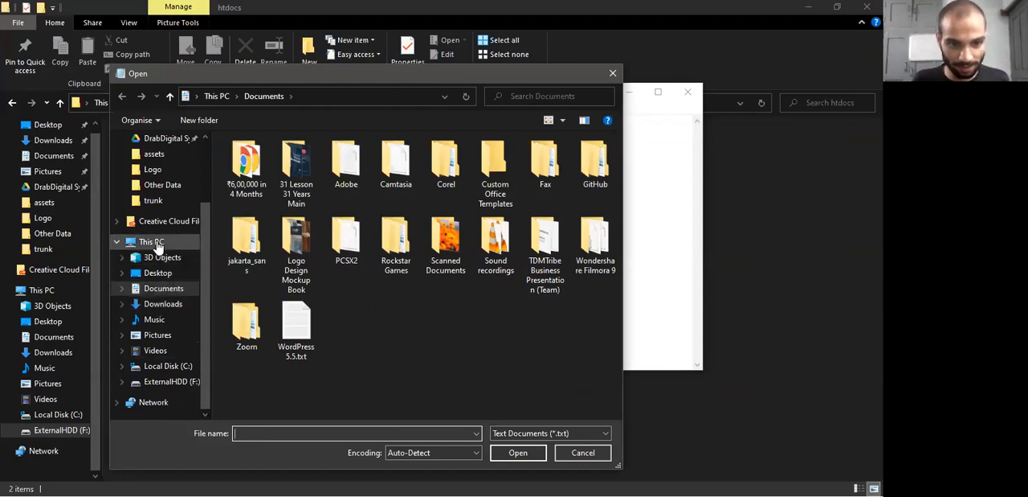
# Browse to the System32 folder inside C:\Windows in the Open dialog
pyautogui.click(179, 368)
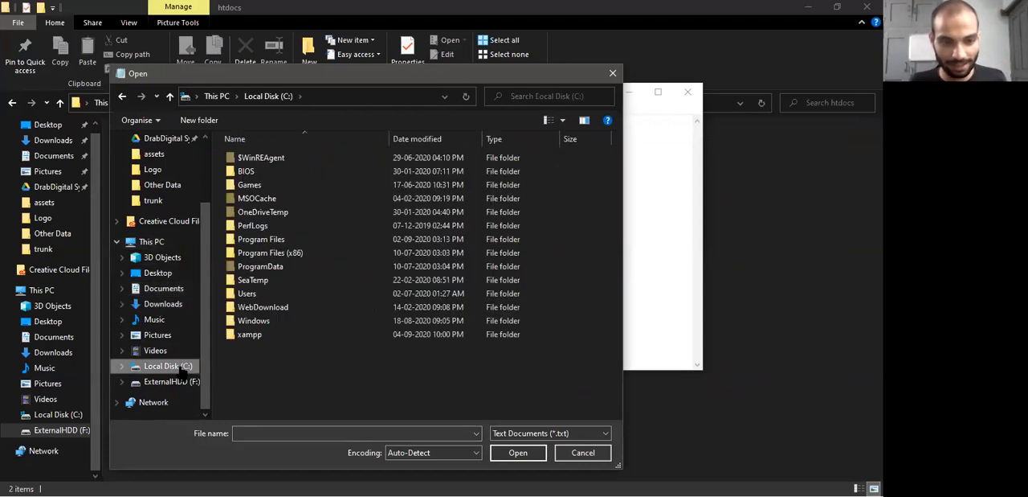
pyautogui.doubleClick(253, 321)
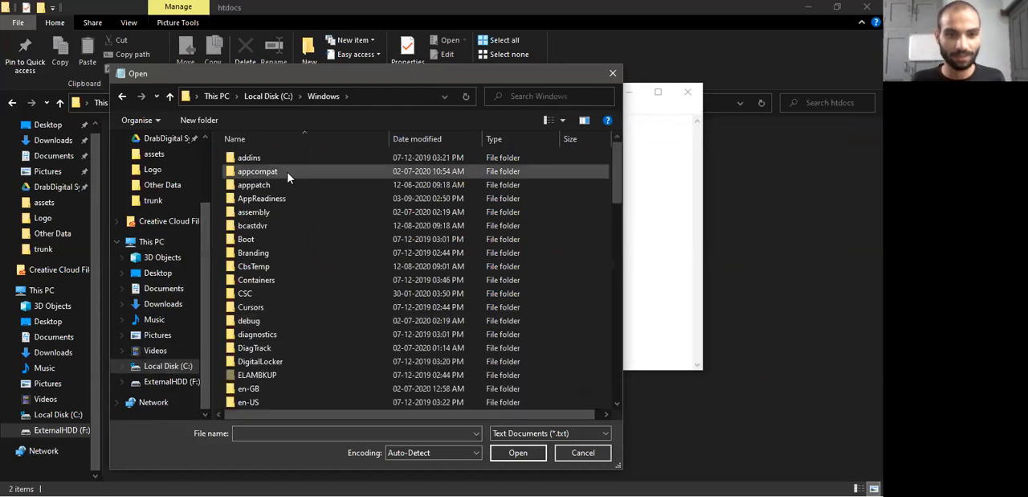
pyautogui.scroll(-1, 273, 305)
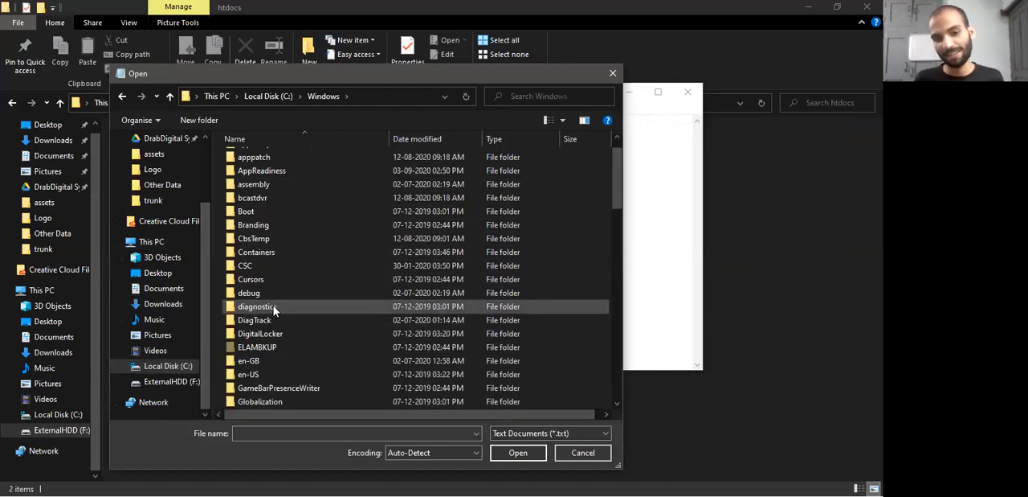
pyautogui.scroll(-5, 273, 306)
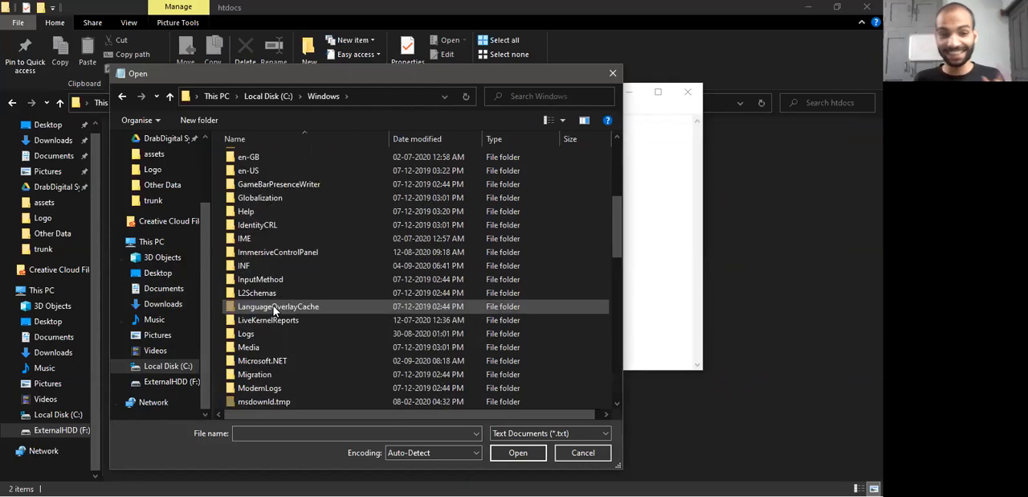
pyautogui.scroll(-1, 273, 306)
pyautogui.scroll(-1, 273, 305)
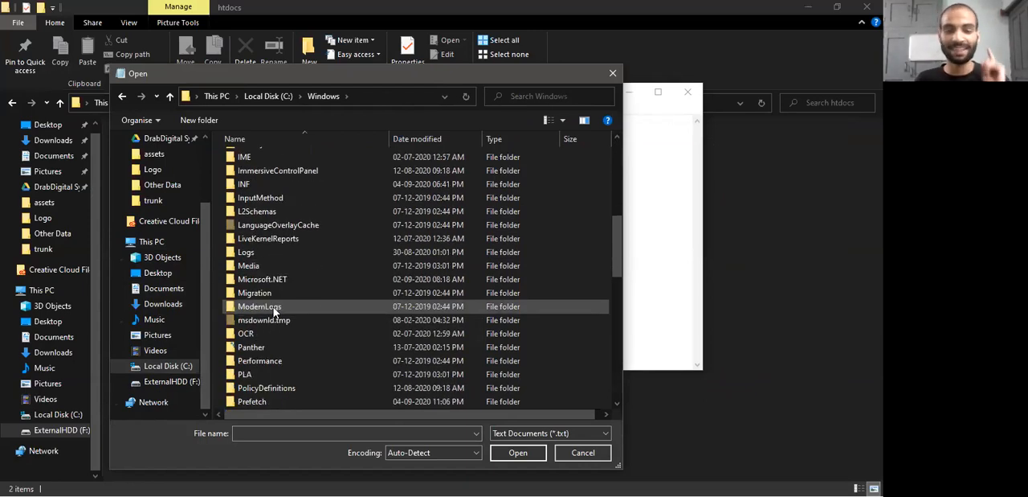
pyautogui.scroll(-7, 273, 309)
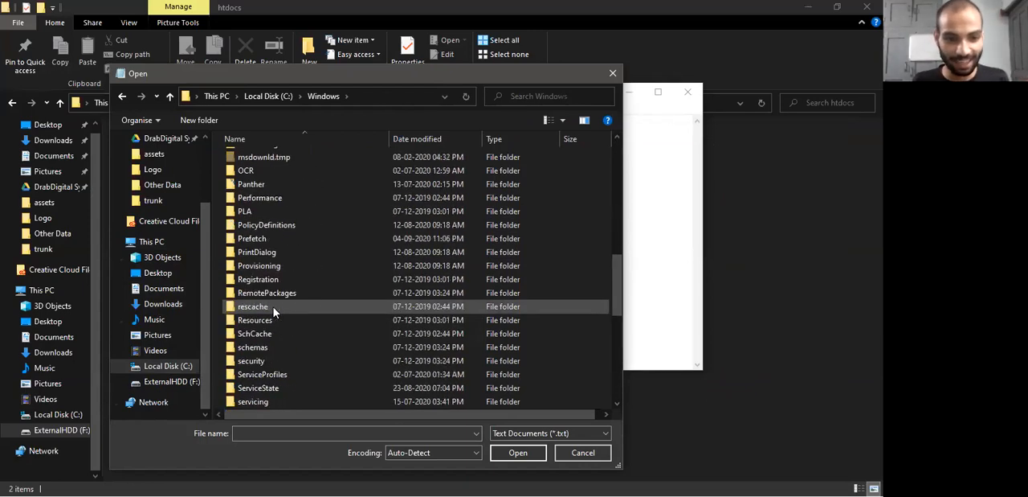
pyautogui.scroll(-2, 273, 309)
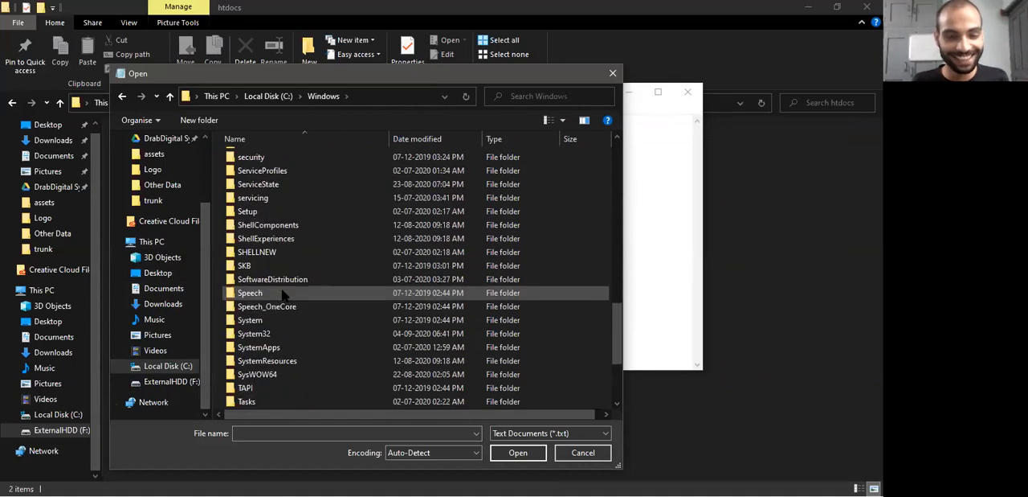
pyautogui.scroll(-1, 265, 301)
pyautogui.doubleClick(278, 294)
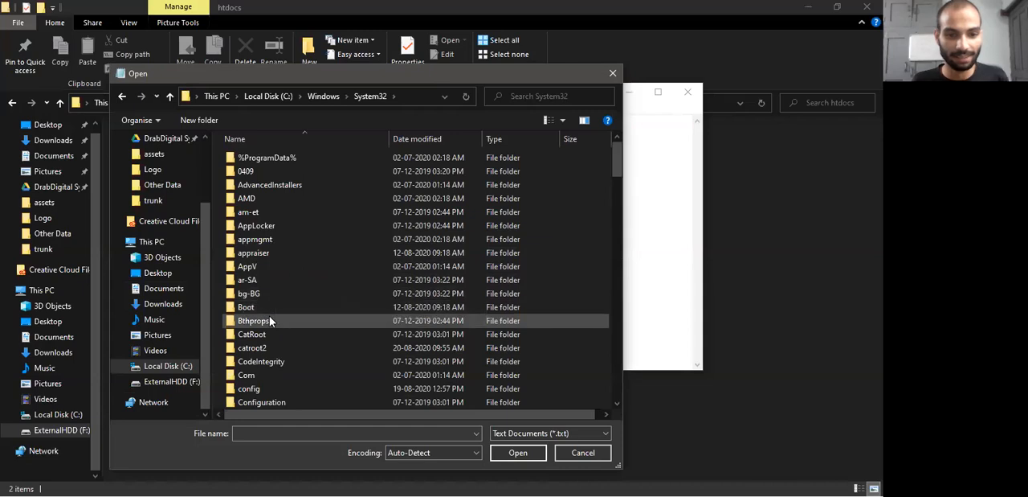
# Open the drivers folder within System32 and go into its etc subfolder
pyautogui.scroll(-7, 269, 315)
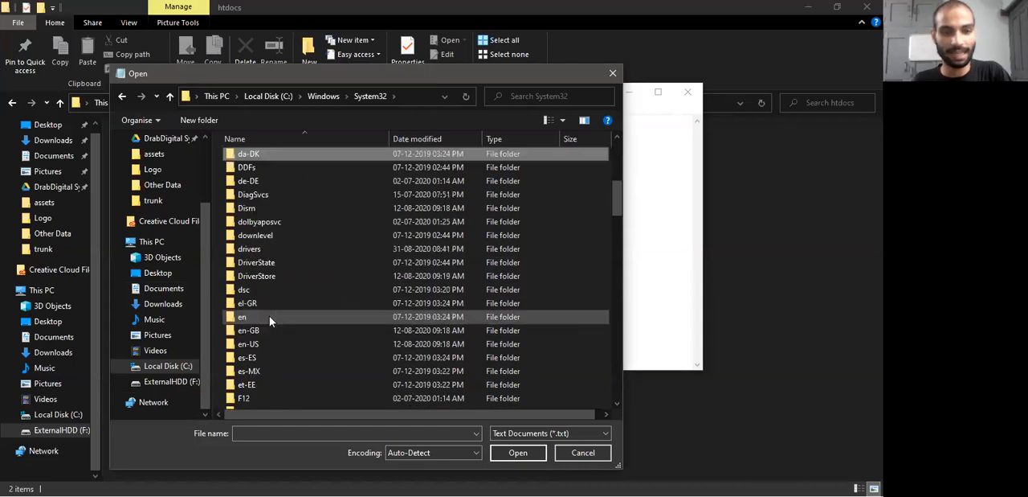
pyautogui.doubleClick(260, 247)
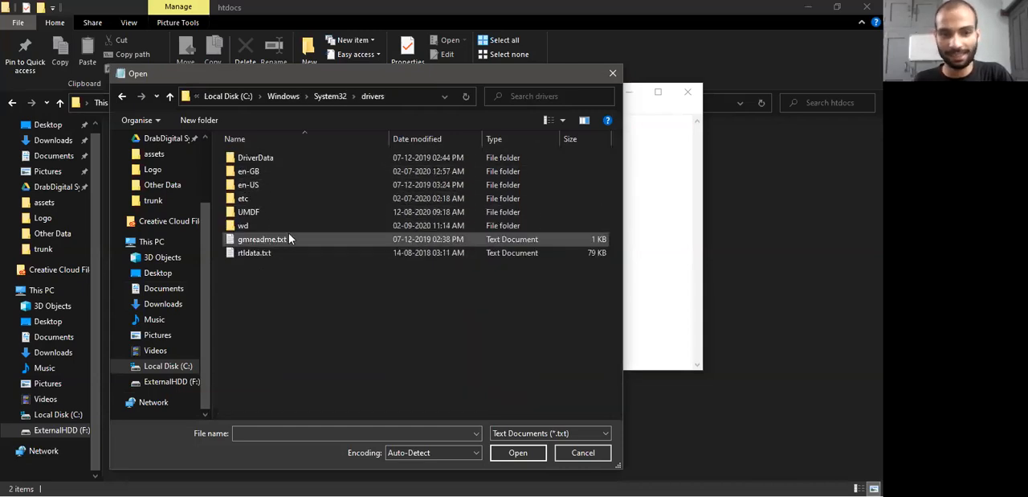
pyautogui.doubleClick(263, 201)
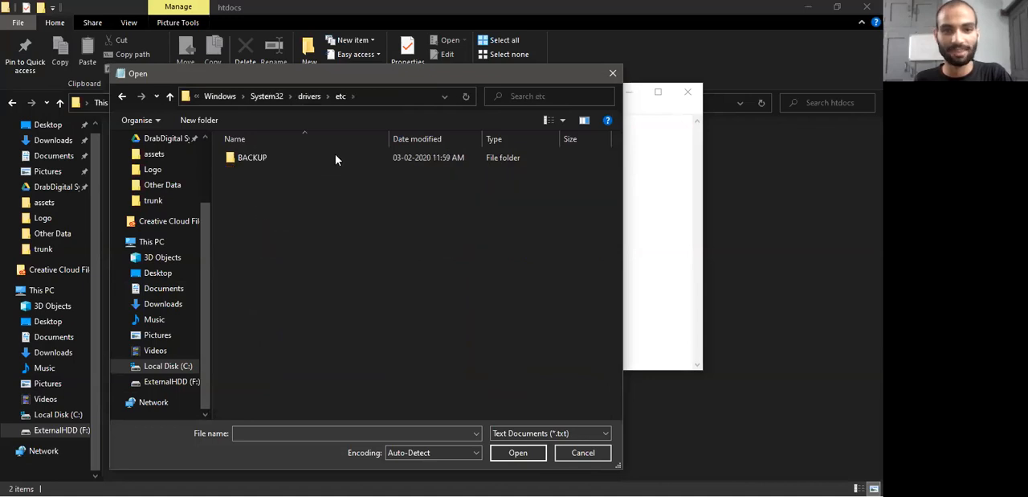
# Switch the file type filter to All Files and back to Text Documents, and trace the folder path down to etc
pyautogui.click(537, 433)
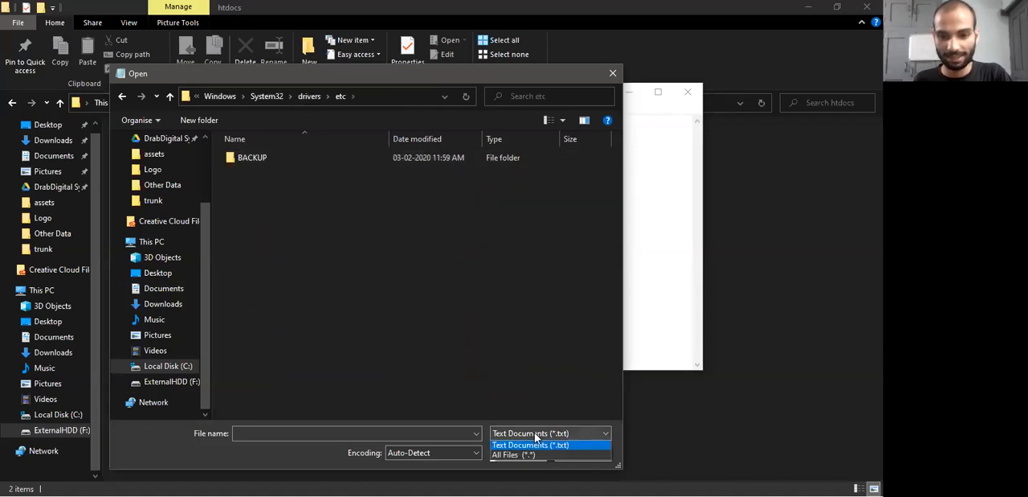
pyautogui.click(519, 454)
pyautogui.click(550, 433)
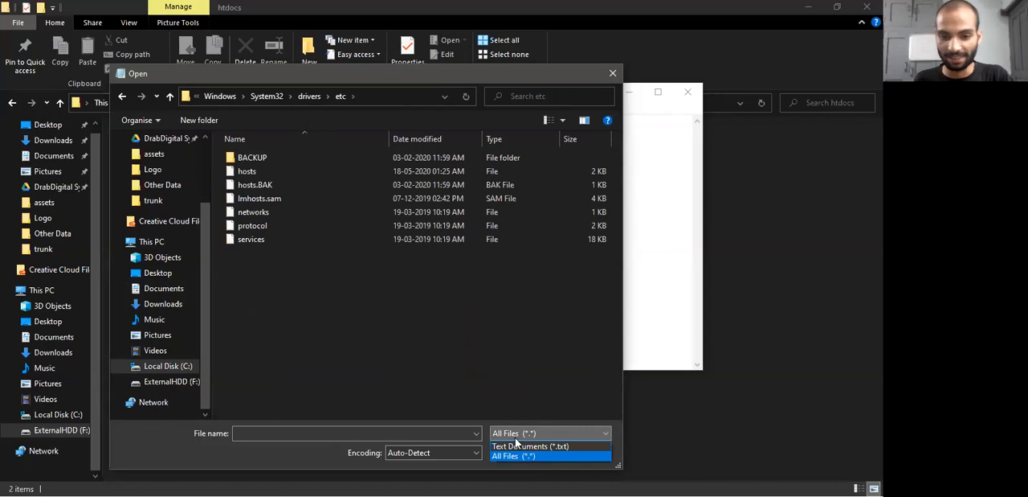
pyautogui.click(522, 442)
pyautogui.click(363, 97)
pyautogui.click(227, 96)
pyautogui.moveTo(248, 96); pyautogui.dragTo(300, 98)
pyautogui.click(280, 98)
pyautogui.moveTo(331, 96); pyautogui.dragTo(309, 92)
pyautogui.click(291, 234)
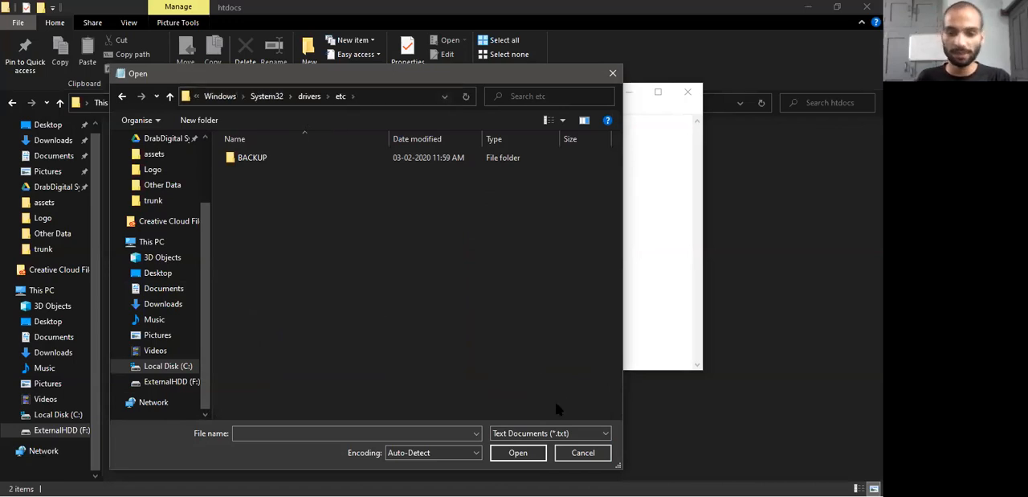
# List All Files in the etc folder and open the hosts file
pyautogui.click(523, 433)
pyautogui.click(514, 455)
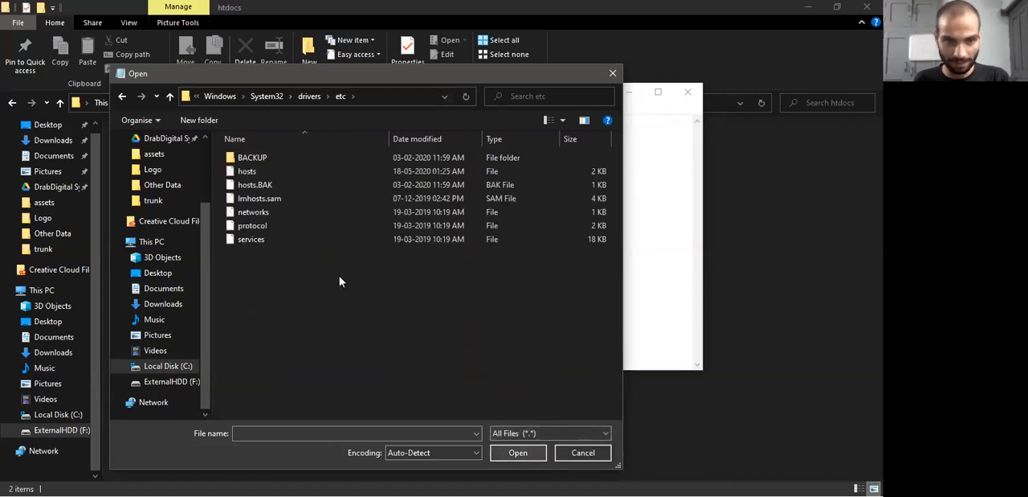
pyautogui.doubleClick(258, 172)
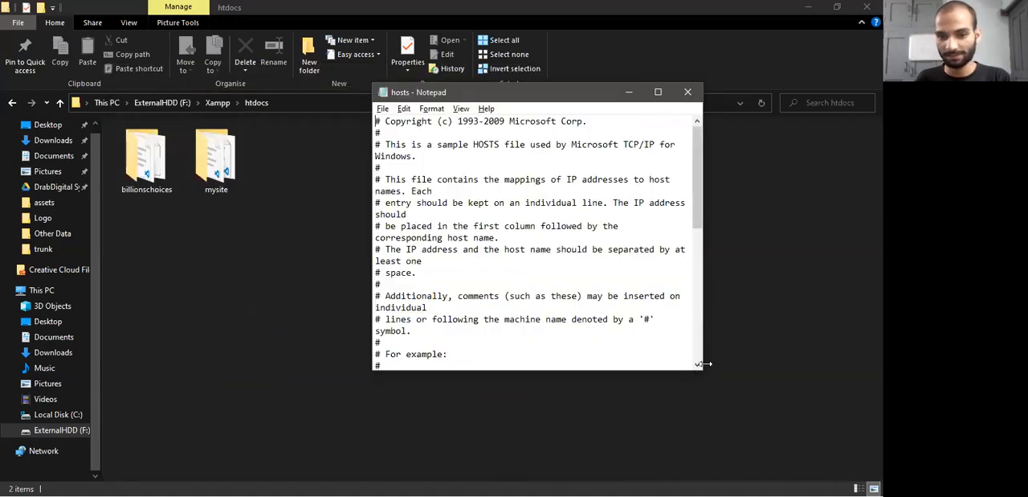
# Enlarge the Notepad window and look through the entries of the hosts file
pyautogui.moveTo(704, 366); pyautogui.dragTo(749, 367)
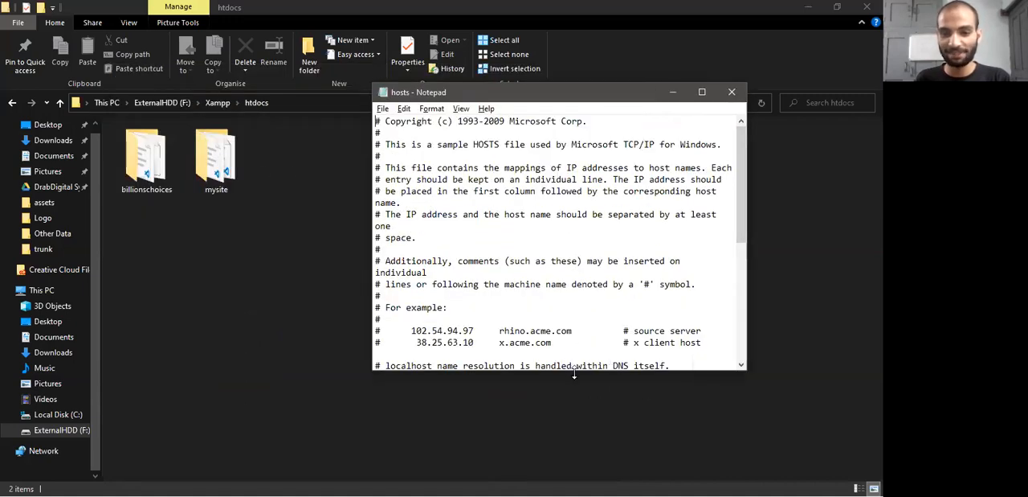
pyautogui.moveTo(575, 369); pyautogui.dragTo(574, 429)
pyautogui.scroll(-5, 538, 306)
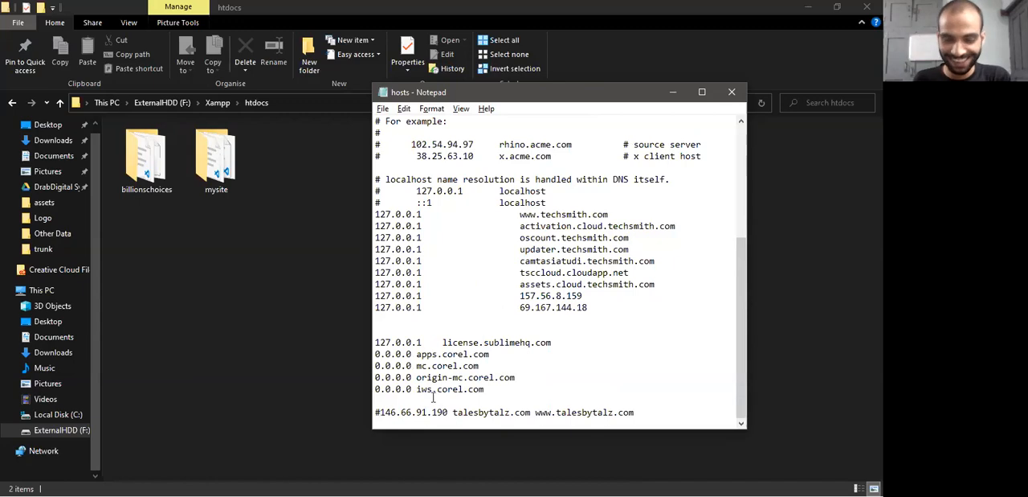
pyautogui.scroll(1, 439, 261)
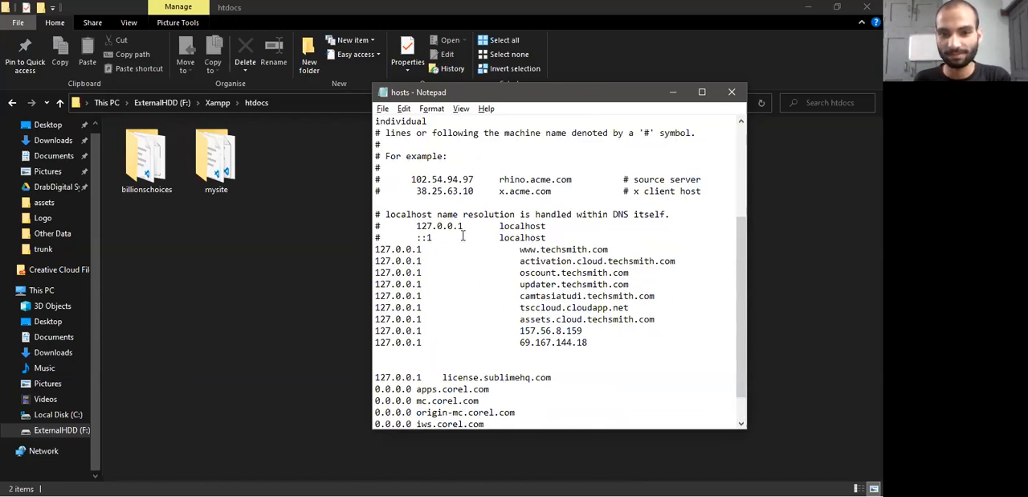
pyautogui.scroll(-1, 470, 246)
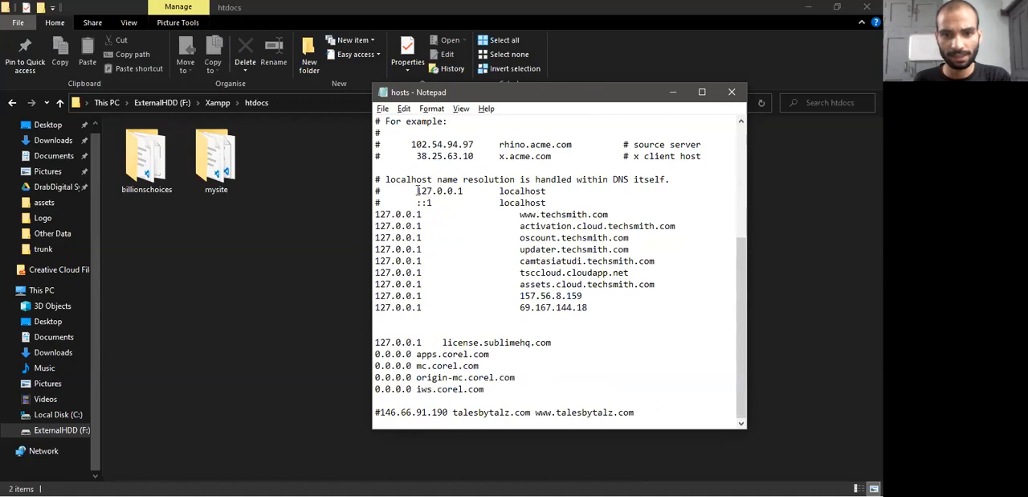
# Copy the commented 127.0.0.1 localhost line and paste it at the end of the hosts file after blank lines
pyautogui.moveTo(577, 186); pyautogui.dragTo(366, 191)
pyautogui.hotkey('ctrl', 'c')
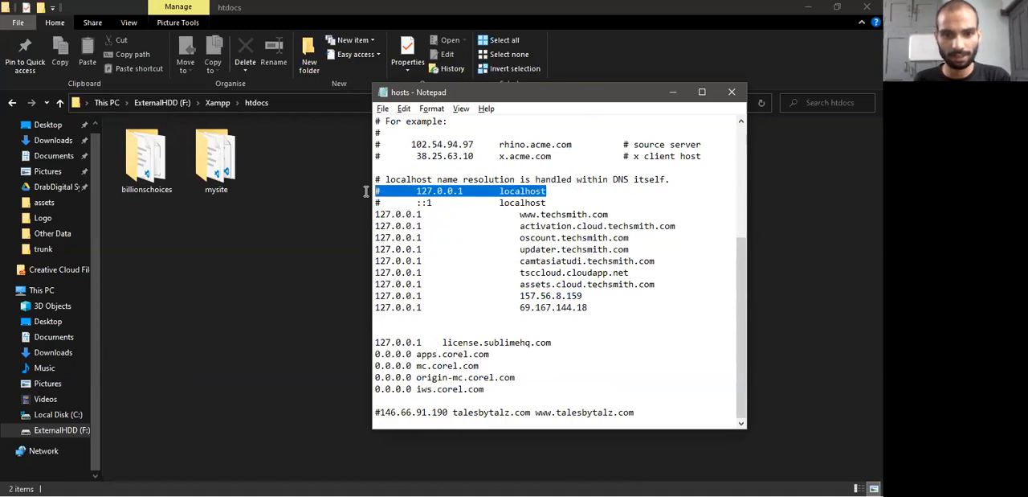
pyautogui.click(623, 413)
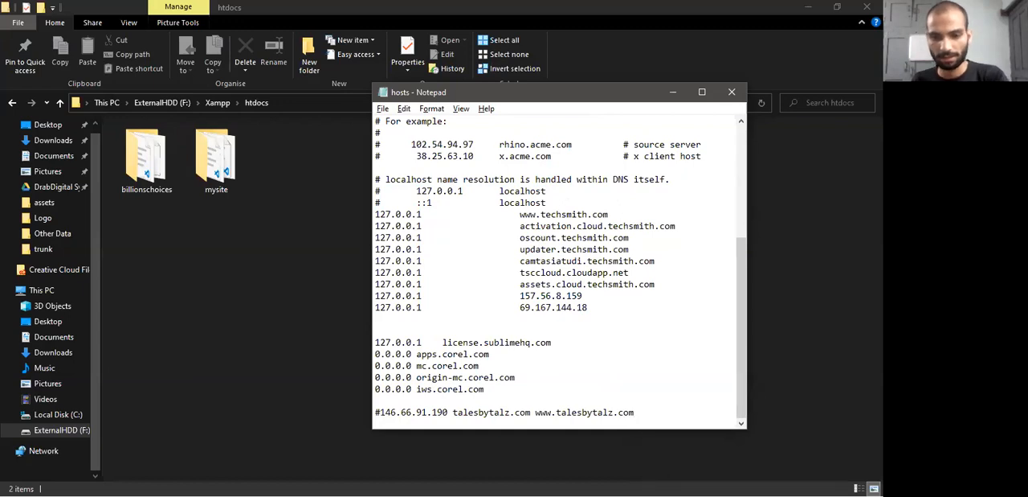
pyautogui.press('Return')
pyautogui.press('Return')
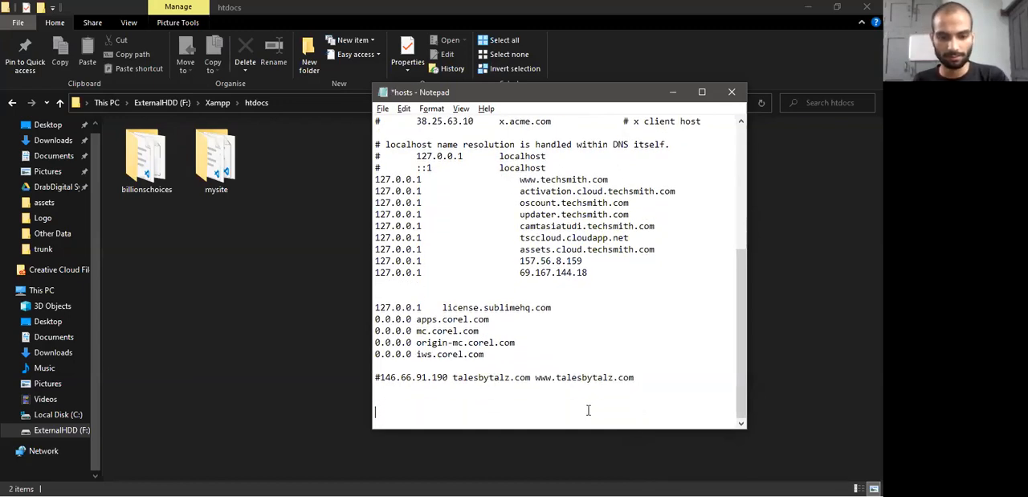
pyautogui.hotkey('ctrl', 'v')
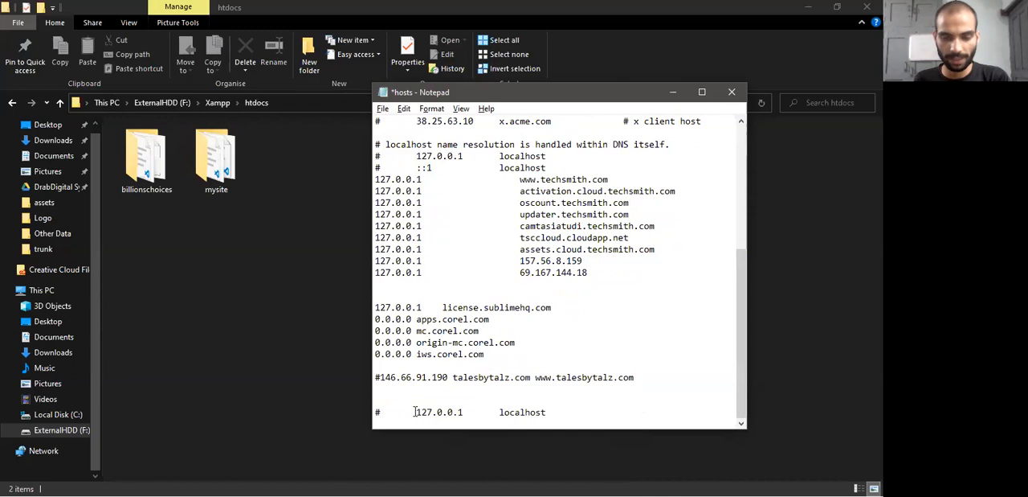
# Uncomment the pasted 127.0.0.1 line, replace its host name with facebook.com and try to save the hosts file
pyautogui.moveTo(382, 412); pyautogui.dragTo(372, 413)
pyautogui.press('Delete')
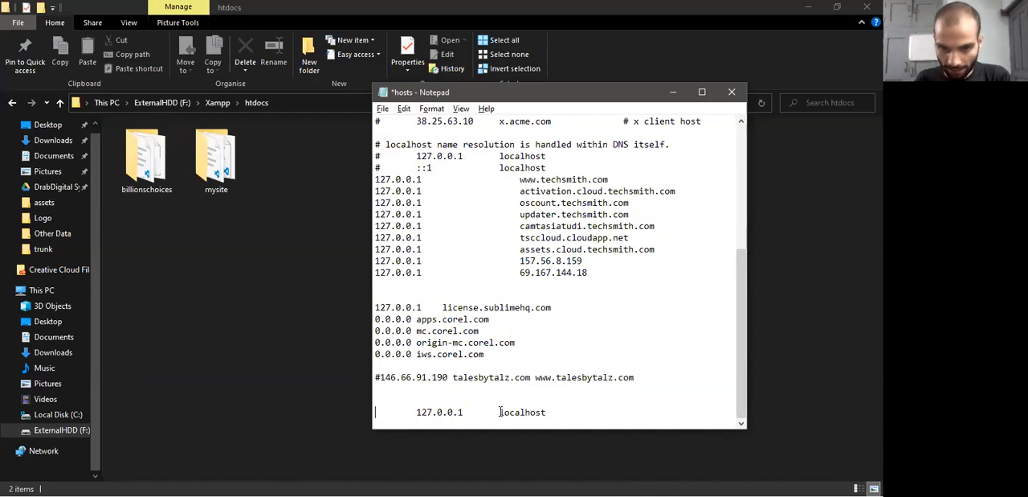
pyautogui.moveTo(501, 411); pyautogui.dragTo(568, 408)
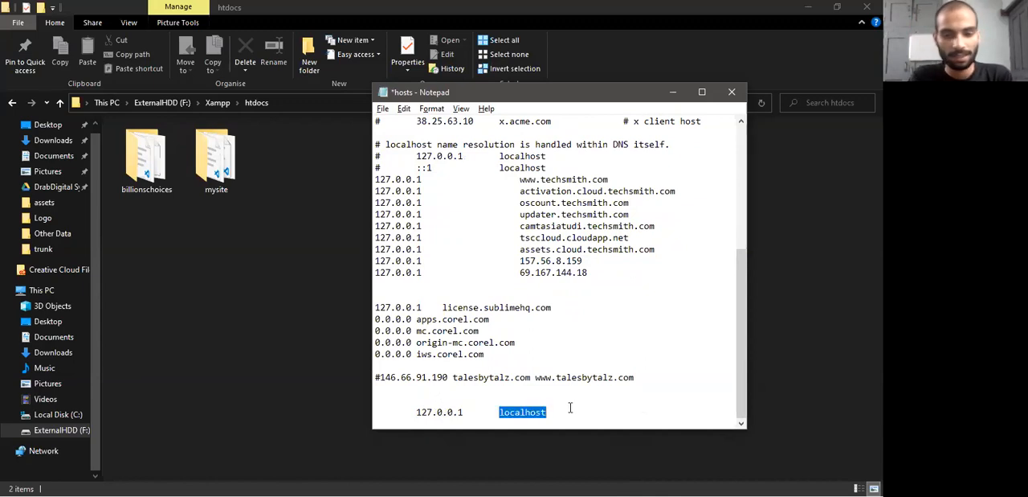
pyautogui.write('facebook.com')
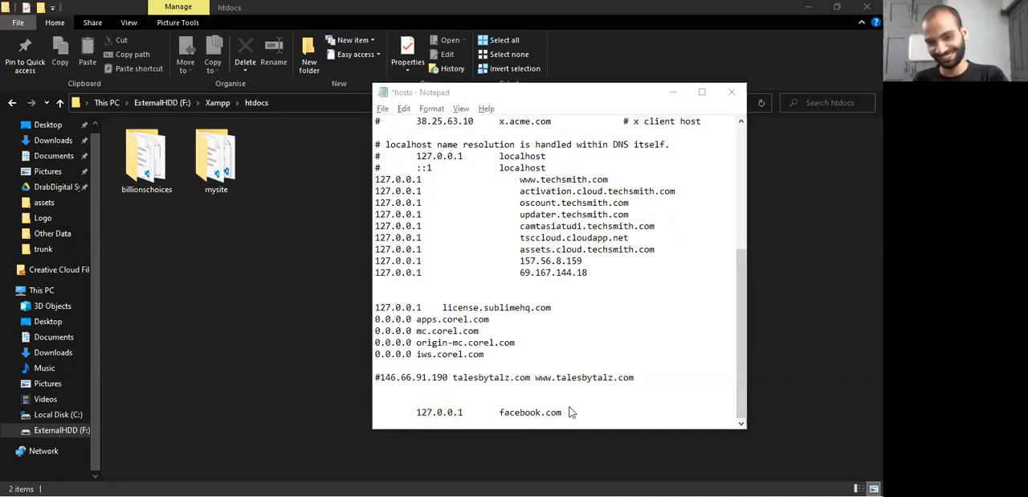
pyautogui.hotkey('ctrl', 's')
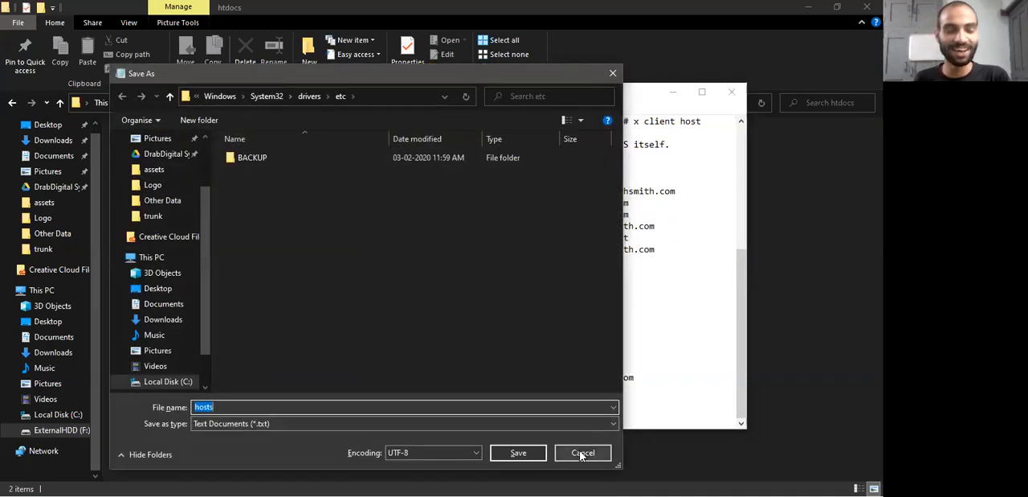
pyautogui.click(583, 455)
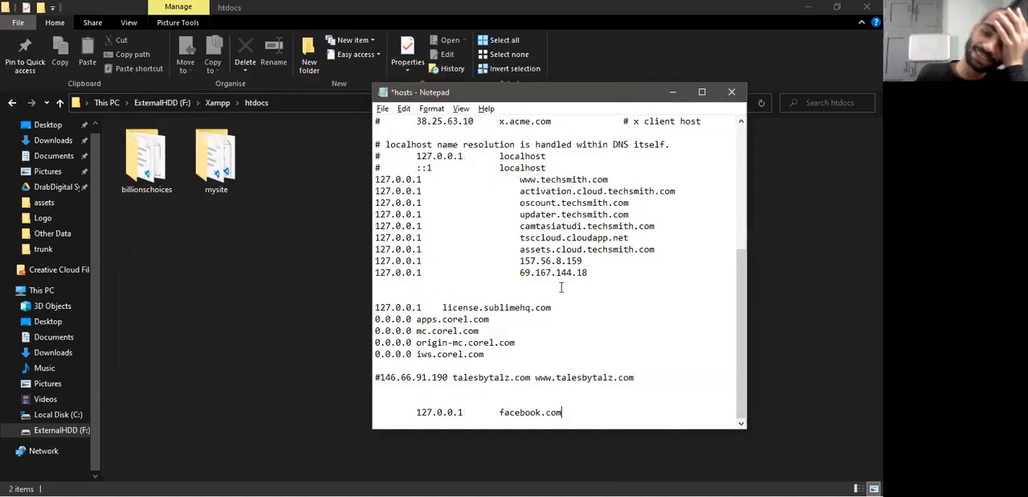
# Show the full path of the etc folder in the Open dialog, cancel it and close Notepad without saving the changes
pyautogui.click(383, 109)
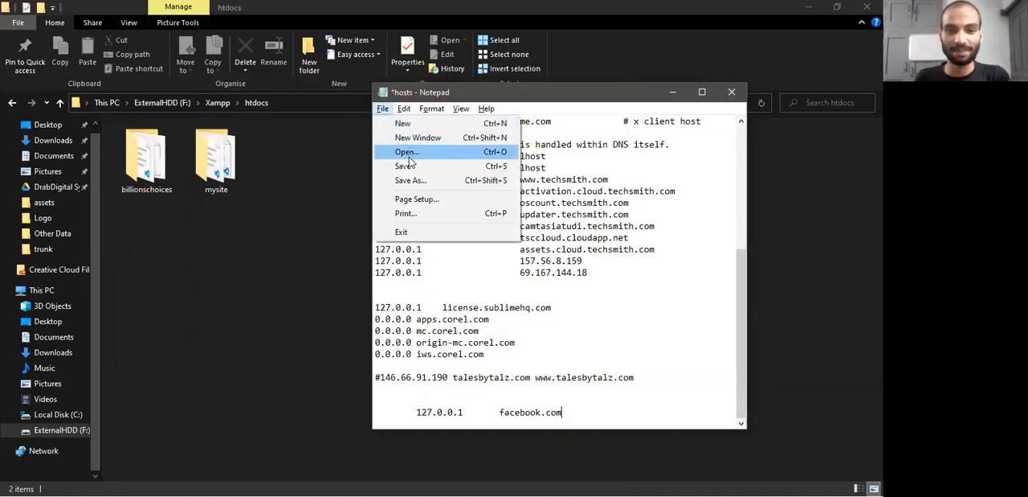
pyautogui.click(412, 143)
pyautogui.click(454, 264)
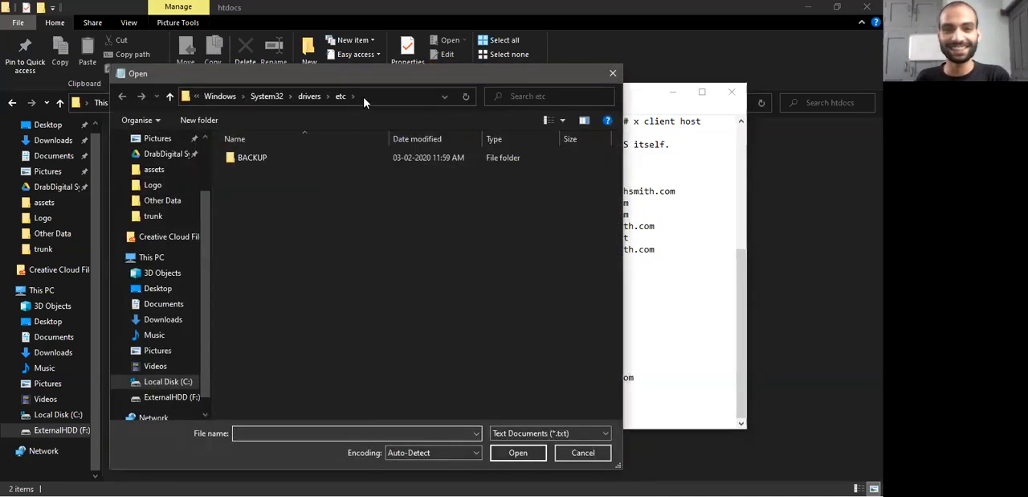
pyautogui.click(368, 95)
pyautogui.hotkey('ctrl', 'c')
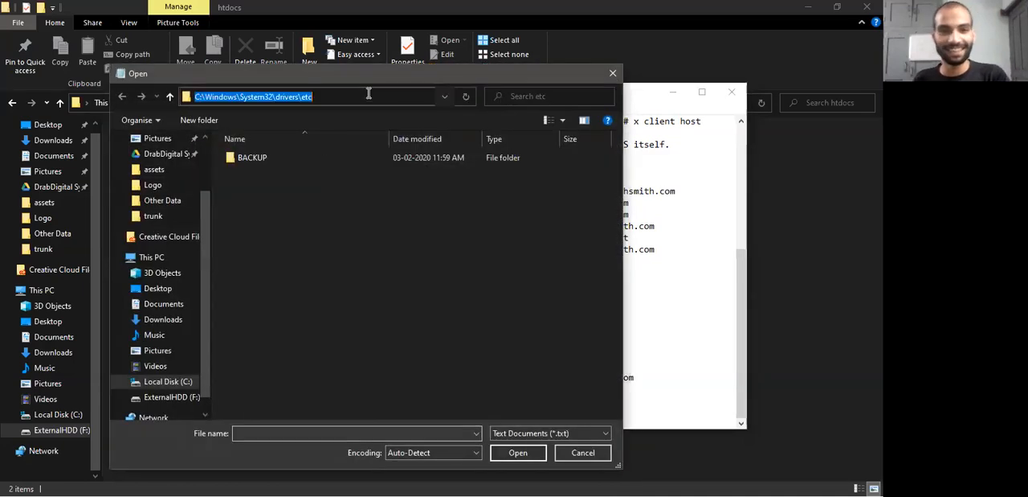
pyautogui.click(583, 452)
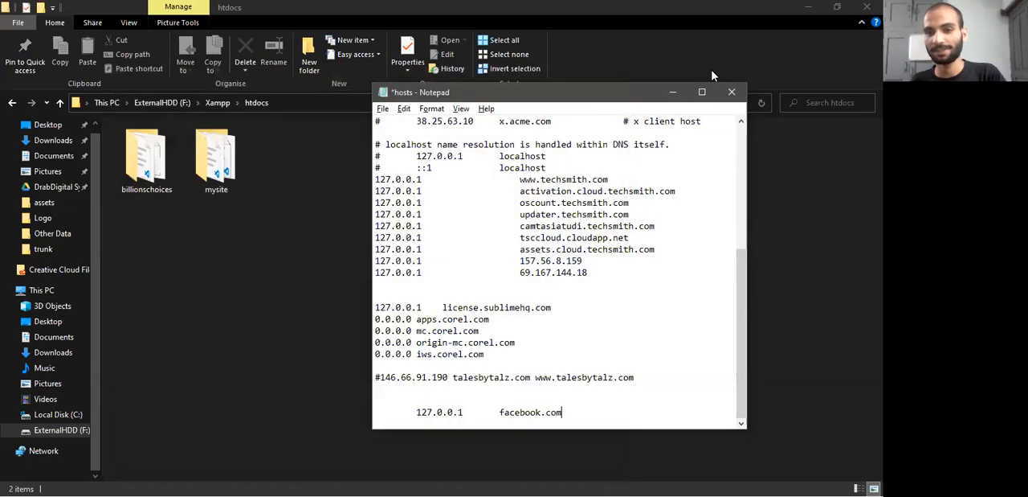
pyautogui.click(731, 92)
pyautogui.click(478, 267)
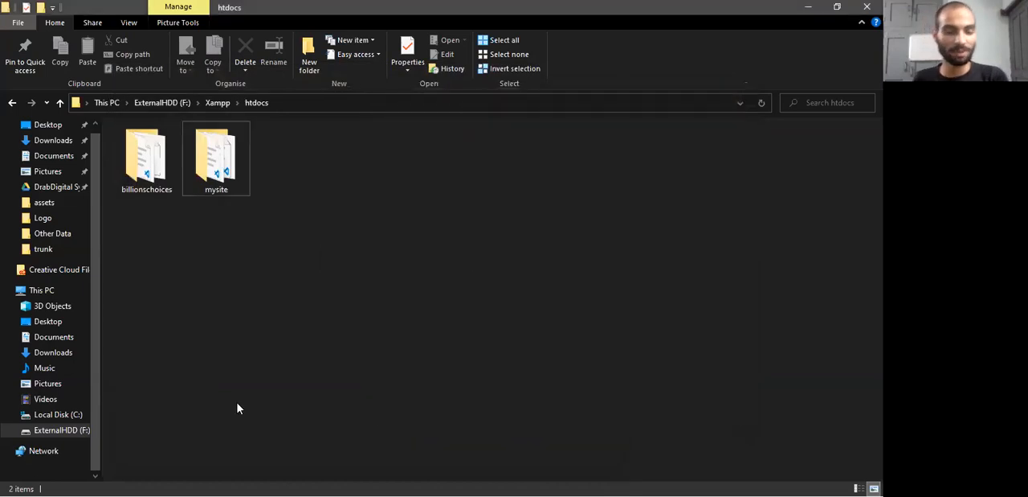
# Search Windows for Notepad and run it as administrator
pyautogui.click(15, 480)
pyautogui.moveTo(13, 482)
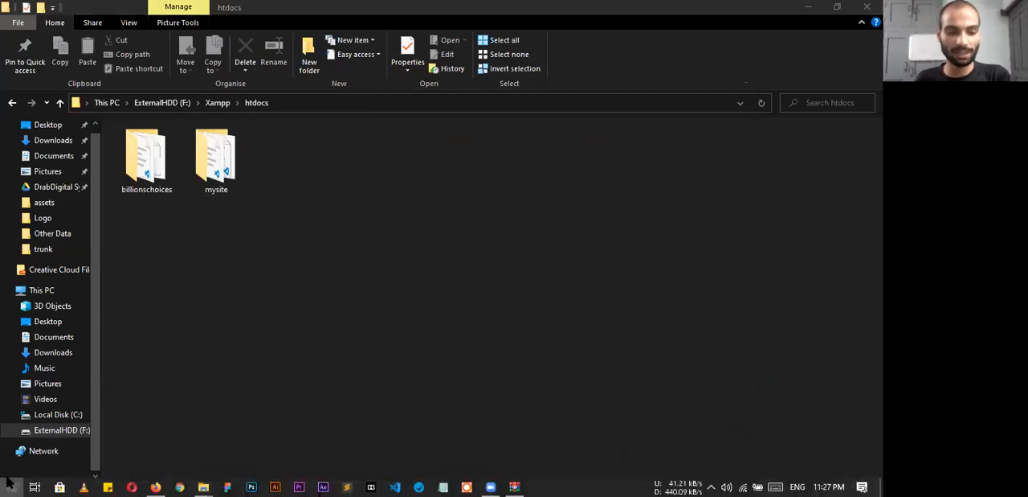
pyautogui.click(10, 482)
pyautogui.click(11, 484)
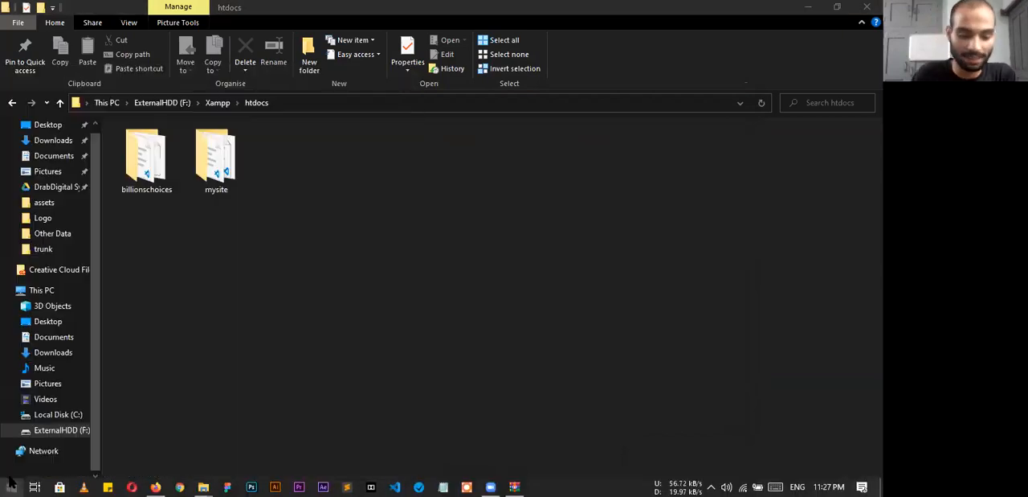
pyautogui.click(12, 484)
pyautogui.write('note')
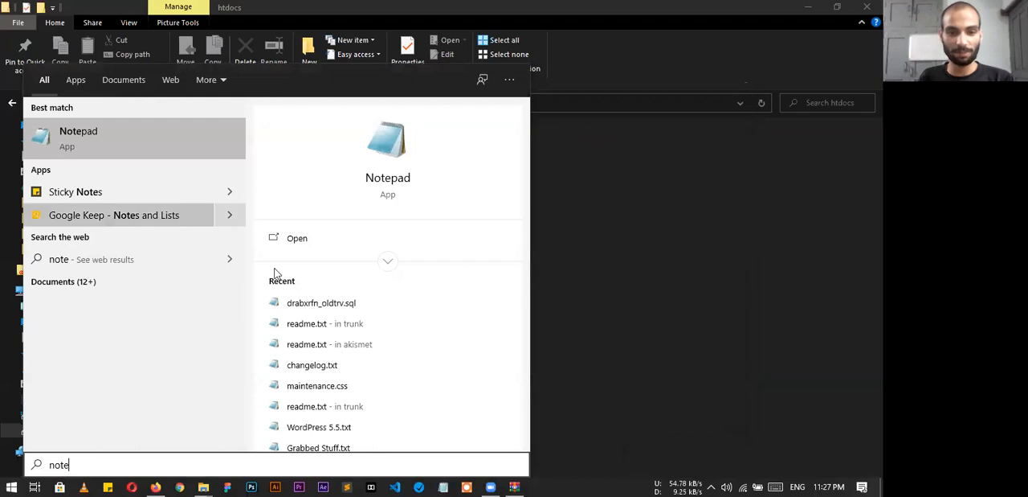
pyautogui.click(387, 260)
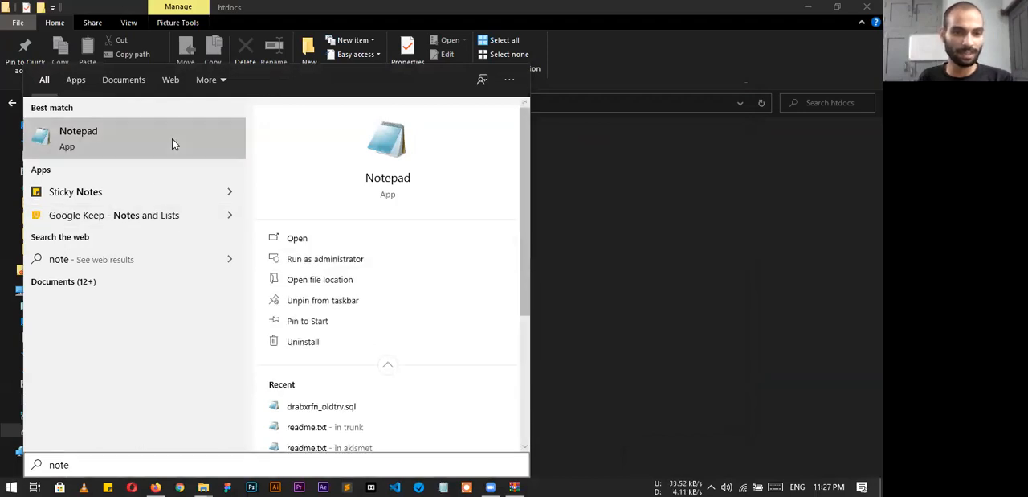
pyautogui.rightClick(172, 141)
pyautogui.click(227, 154)
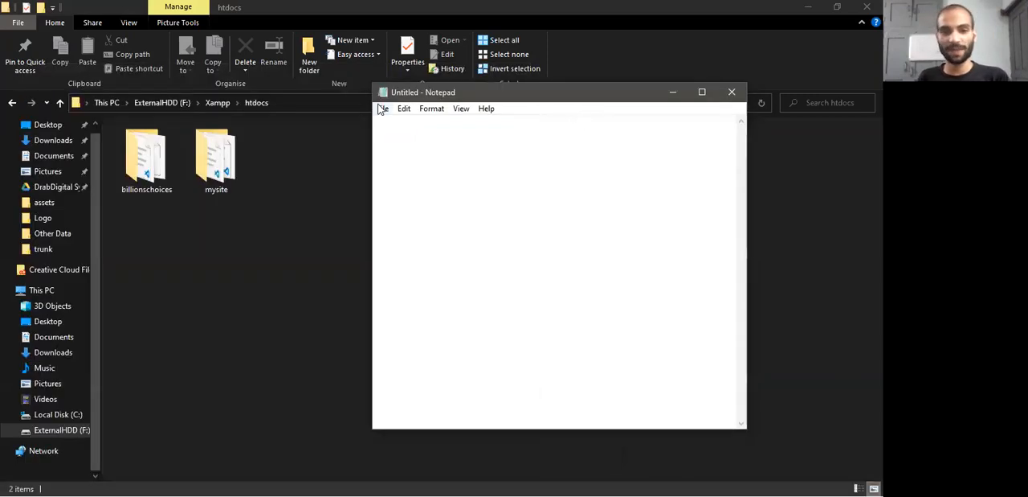
# Show all file types in the Windows\System32\drivers\etc folder and open the hosts file in Notepad
pyautogui.click(383, 108)
pyautogui.click(411, 153)
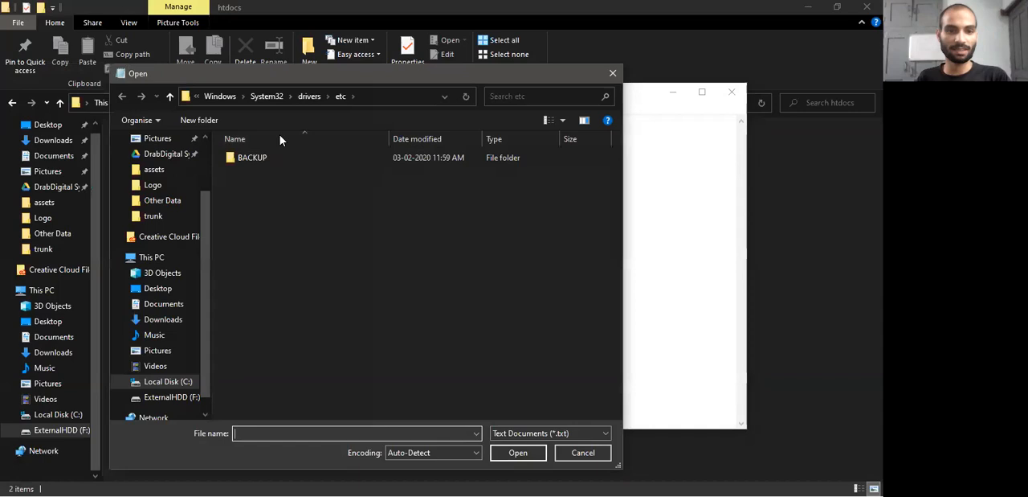
pyautogui.click(561, 432)
pyautogui.click(554, 459)
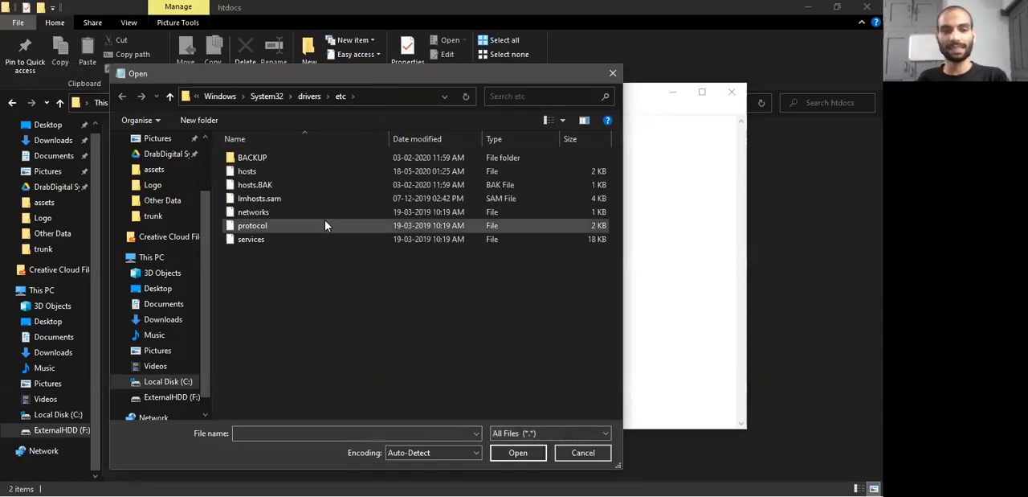
pyautogui.doubleClick(297, 171)
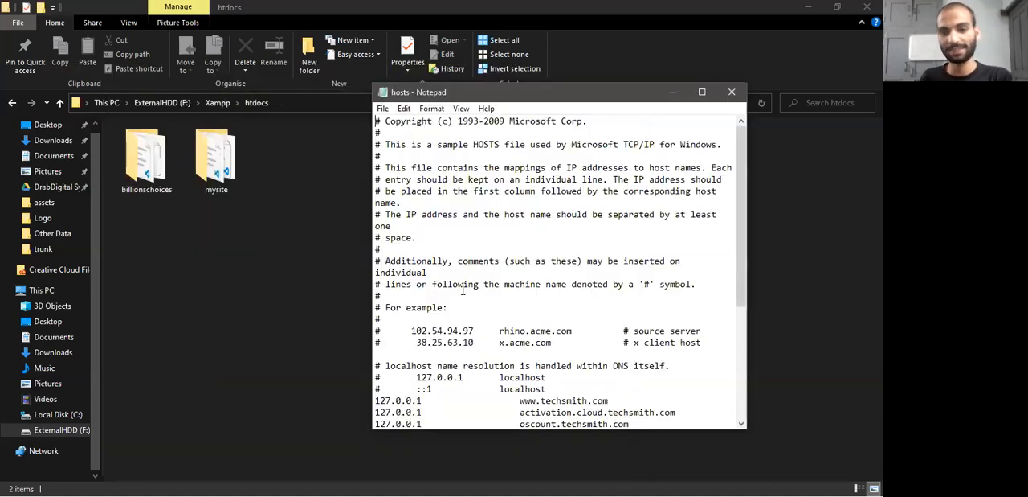
pyautogui.scroll(-5, 462, 286)
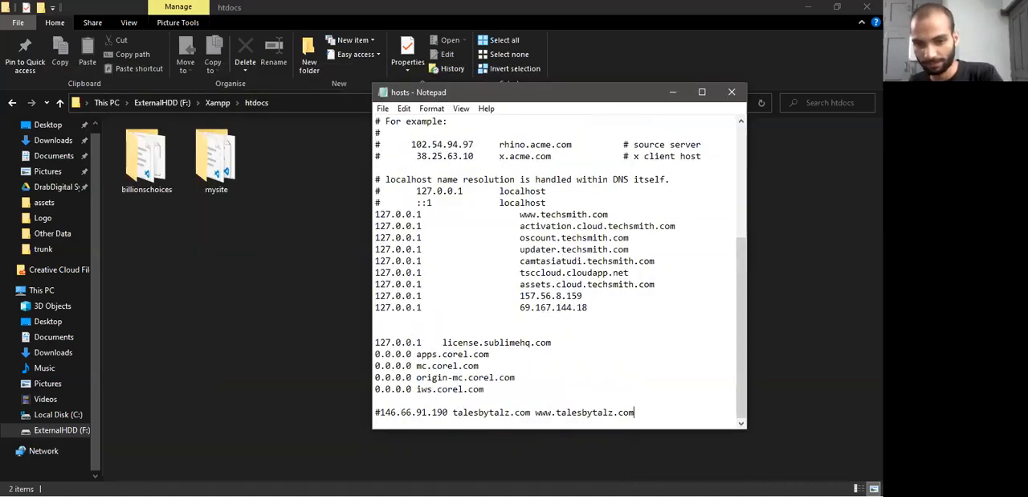
pyautogui.press('Return')
pyautogui.press('Return')
pyautogui.press('Return')
pyautogui.press('Return')
pyautogui.hotkey('ctrl', 'v')
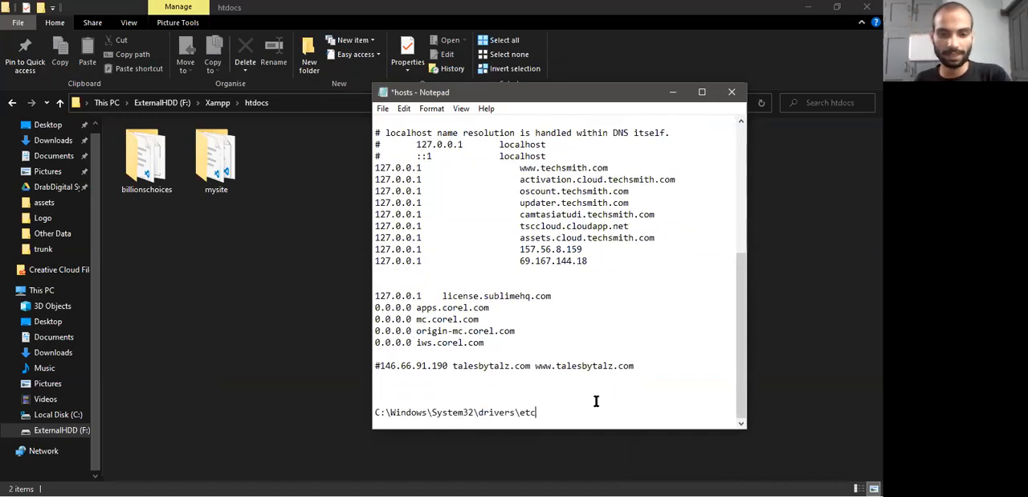
pyautogui.hotkey('ctrl', 'z')
# Copy the 127.0.0.1 line for 69.167.144.18 and paste it at the end of the hosts file after blank lines
pyautogui.moveTo(589, 307); pyautogui.dragTo(368, 306)
pyautogui.hotkey('ctrl', 'c')
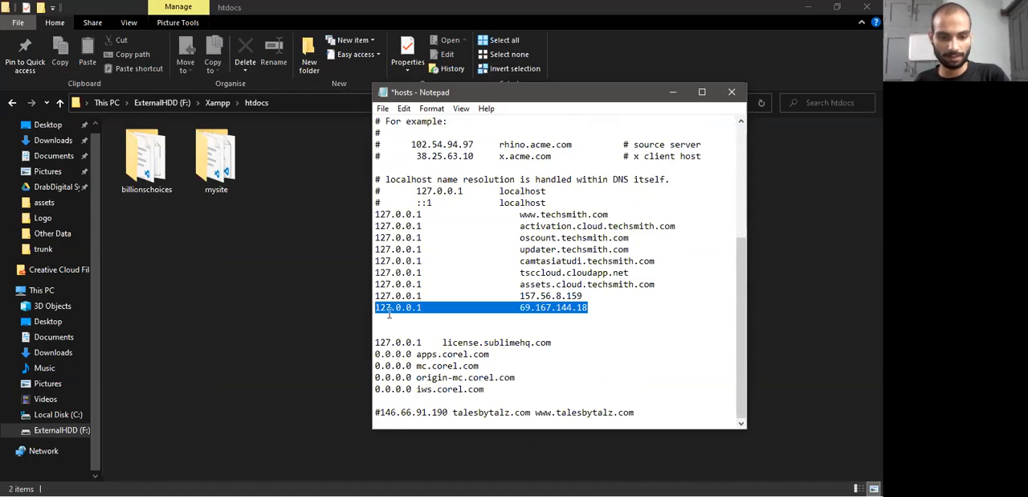
pyautogui.click(434, 423)
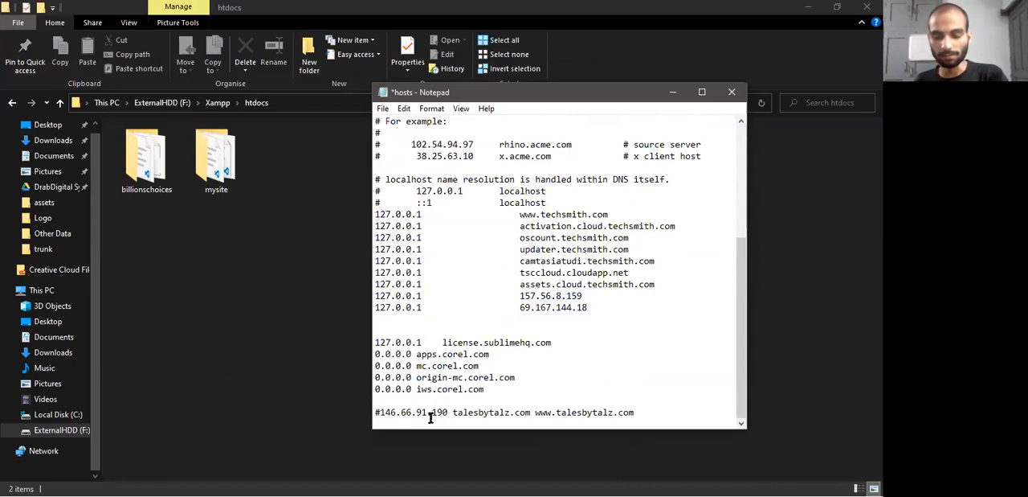
pyautogui.press('Return')
pyautogui.press('Return')
pyautogui.press('Return')
pyautogui.hotkey('ctrl', 'v')
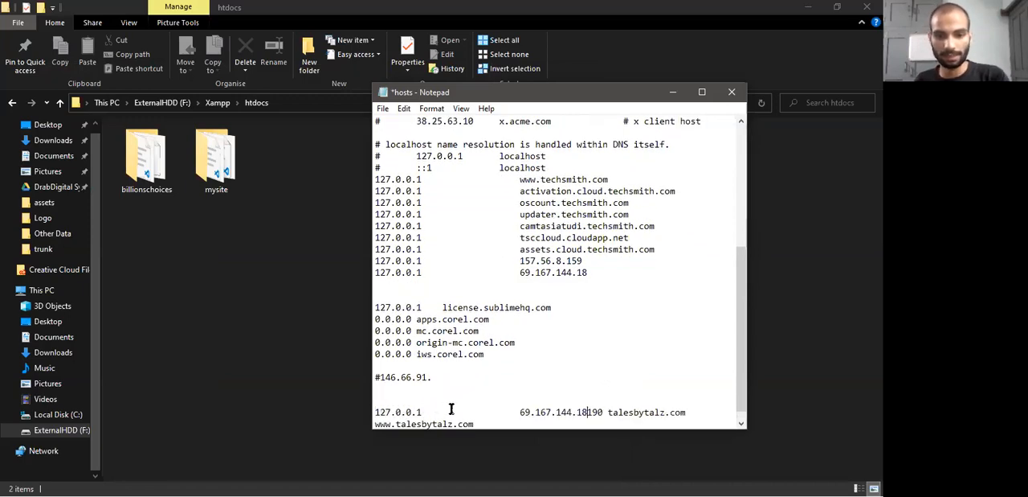
pyautogui.hotkey('ctrl', 'z')
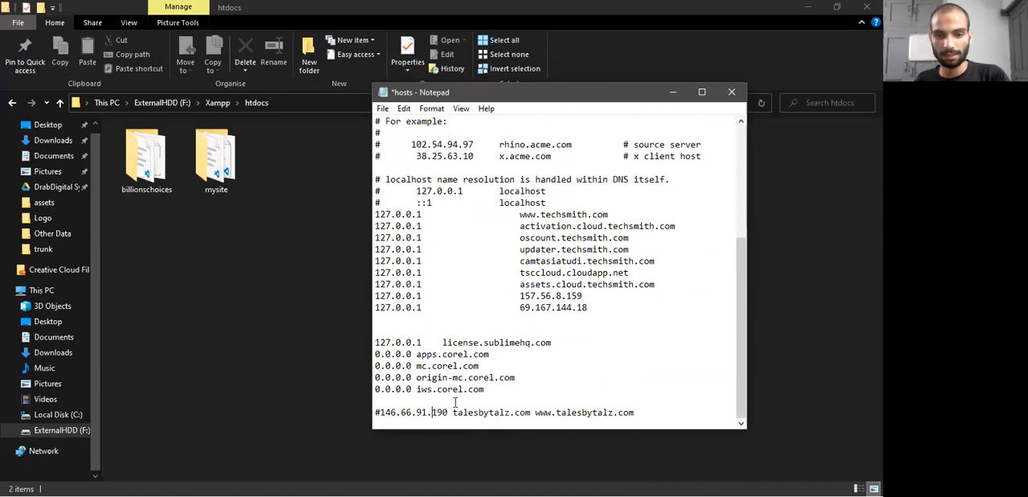
pyautogui.click(659, 419)
pyautogui.press('Return')
pyautogui.press('Return')
pyautogui.press('Return')
pyautogui.press('Return')
pyautogui.press('Return')
pyautogui.press('Return')
pyautogui.press('Return')
pyautogui.press('Return')
pyautogui.press('Return')
pyautogui.press('Return')
pyautogui.press('Return')
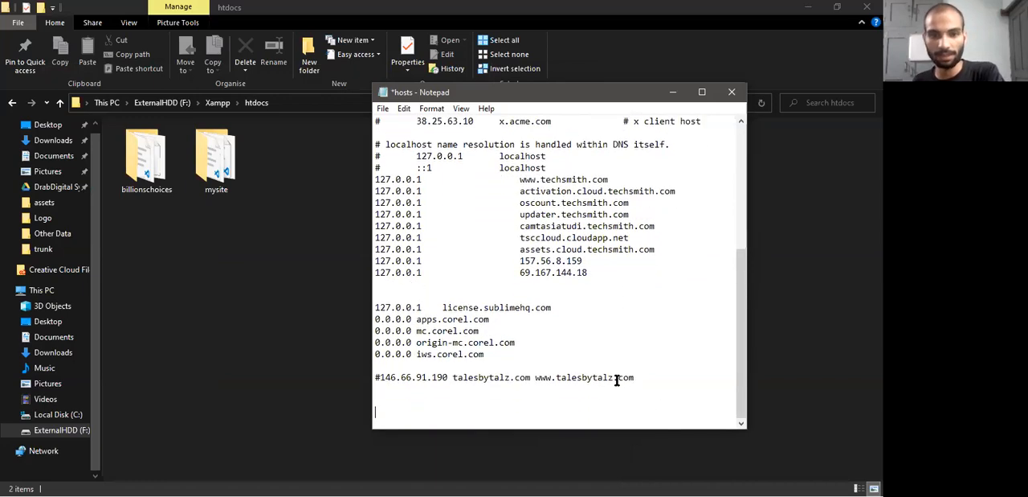
pyautogui.hotkey('ctrl', 'v')
# Replace the host name in the pasted 127.0.0.1 line with facebook.com and save the hosts file
pyautogui.moveTo(428, 355); pyautogui.dragTo(363, 355)
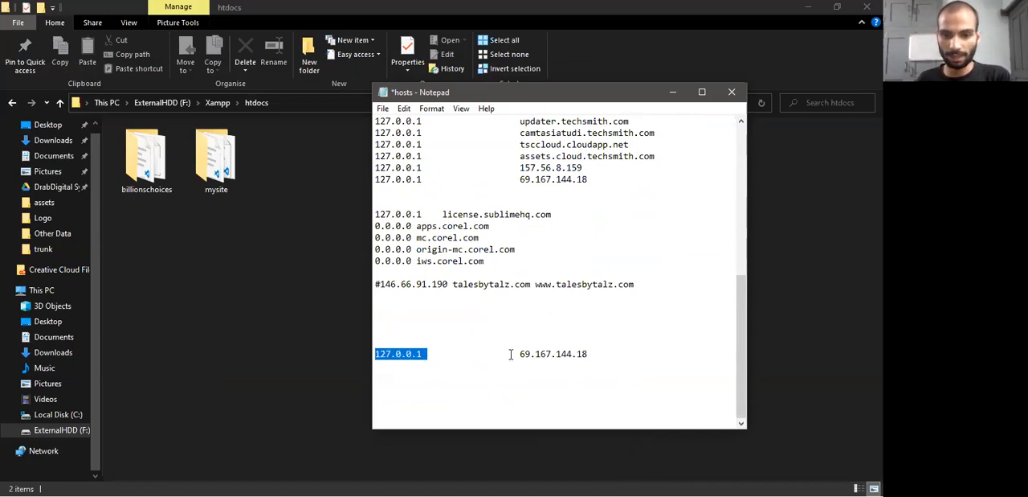
pyautogui.doubleClick(572, 357)
pyautogui.write('facebook')
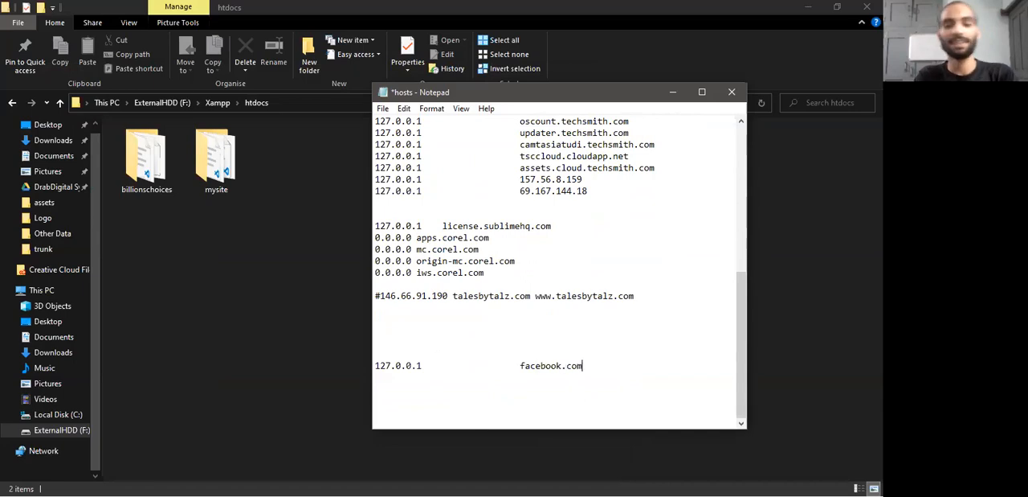
# Switch to Firefox and load facebook.com in a new tab to test the hosts mapping
pyautogui.hotkey('alt', 'Tab')
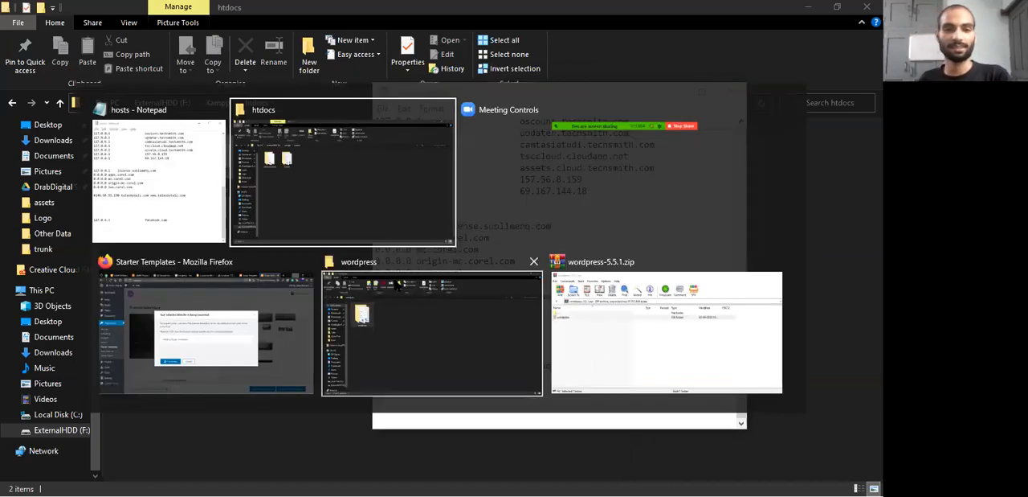
pyautogui.click(249, 328)
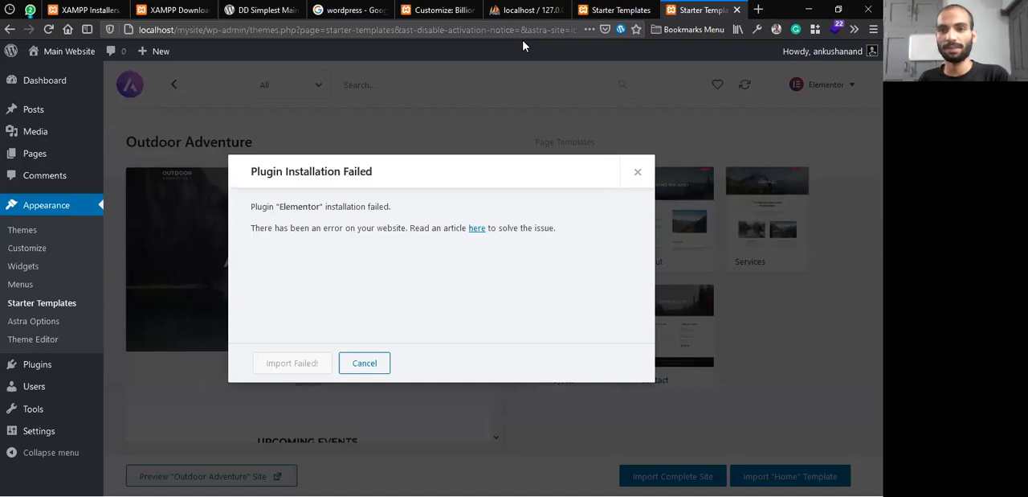
pyautogui.click(758, 10)
pyautogui.write('fac')
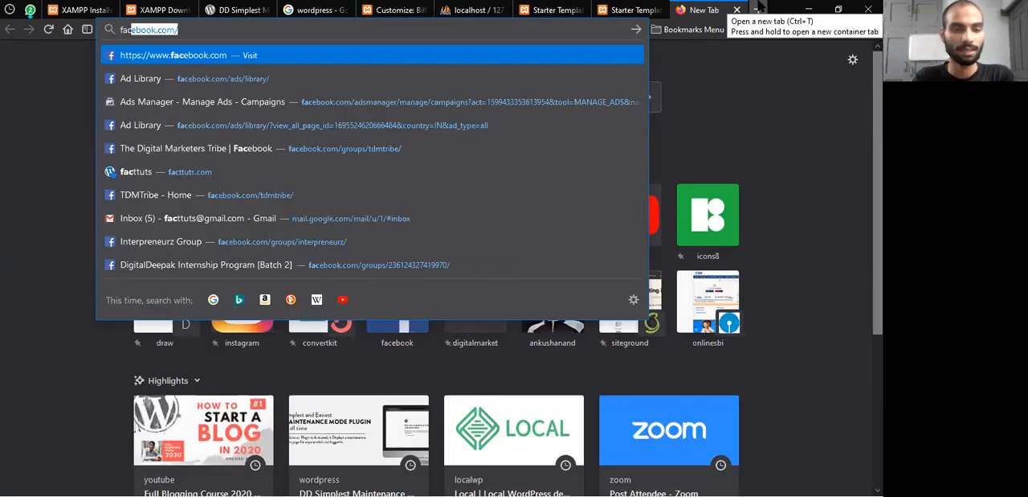
pyautogui.press('Return')
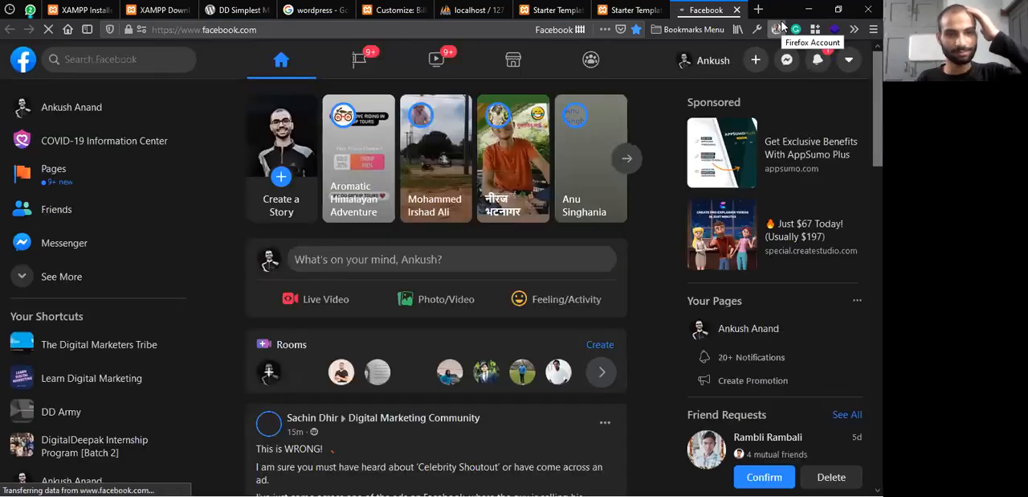
# Switch back to Notepad, look through the saved hosts entries and close the file
pyautogui.hotkey('alt', 'Tab')
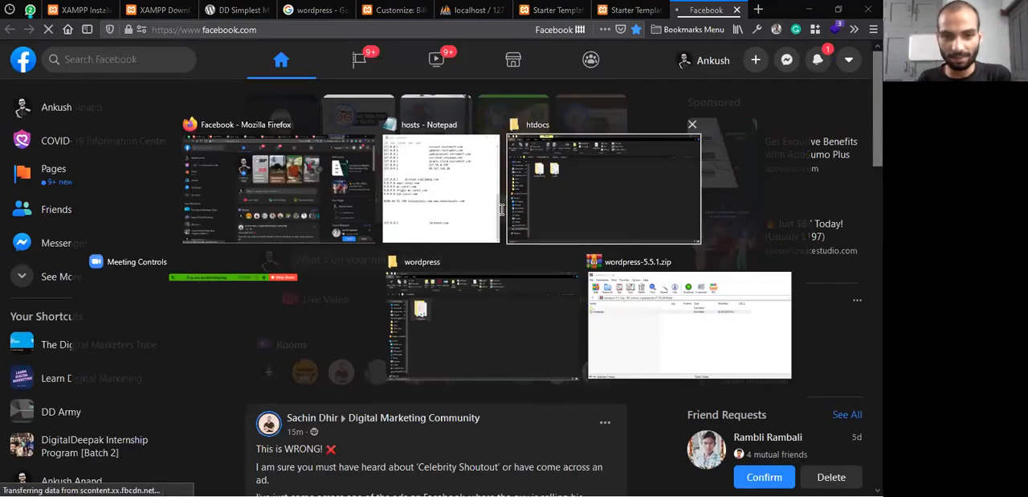
pyautogui.scroll(3, 513, 216)
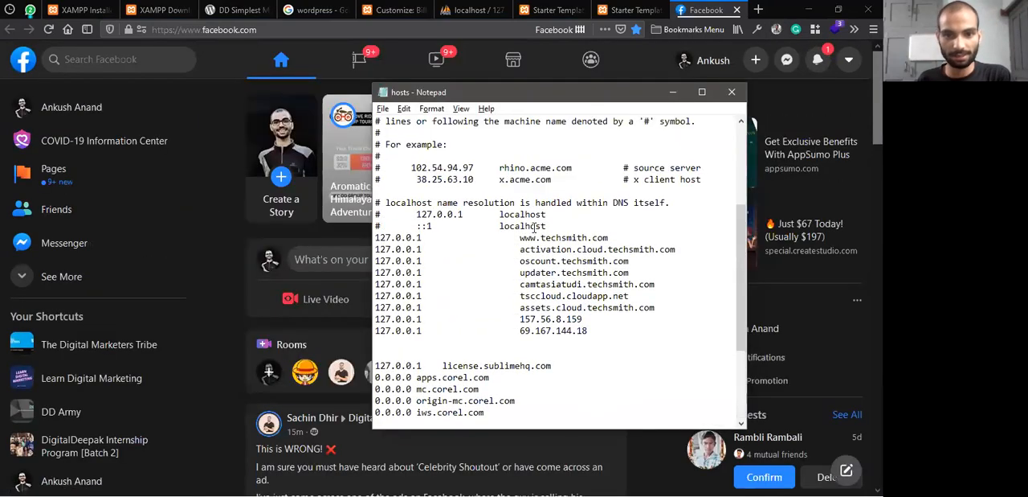
pyautogui.scroll(-3, 543, 226)
pyautogui.scroll(3, 544, 226)
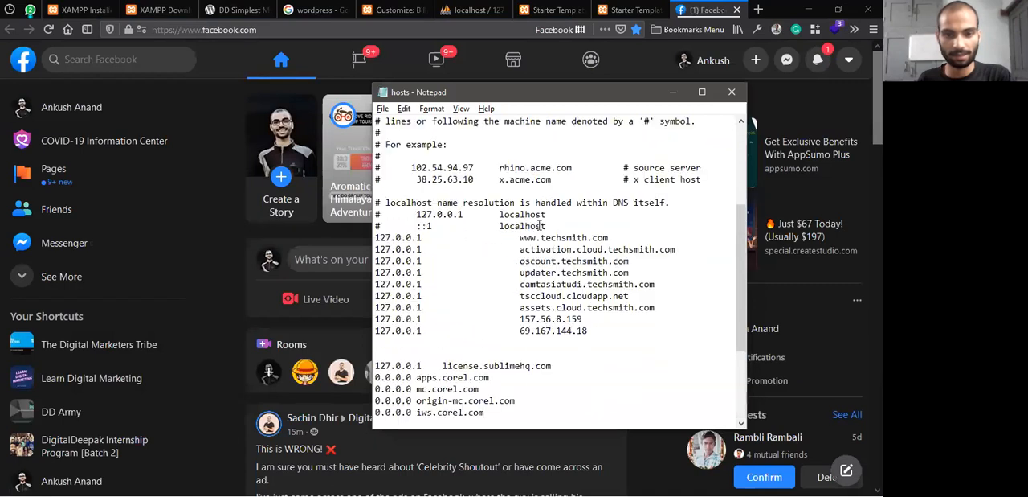
pyautogui.scroll(3, 540, 223)
pyautogui.scroll(-7, 540, 223)
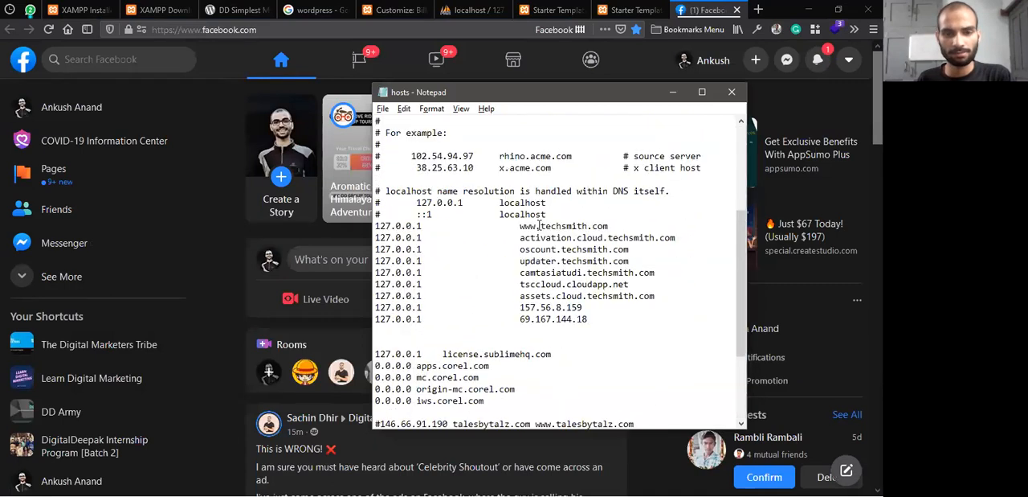
pyautogui.click(732, 93)
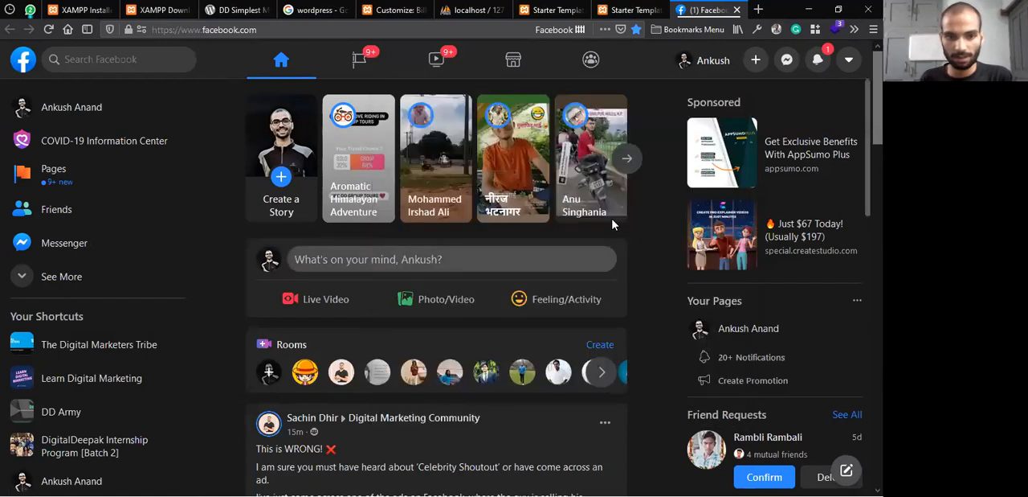
# Switch to File Explorer and go to the folder C:\Windows\System32\drivers\etc using the path from the clipboard history
pyautogui.hotkey('alt', 'Tab')
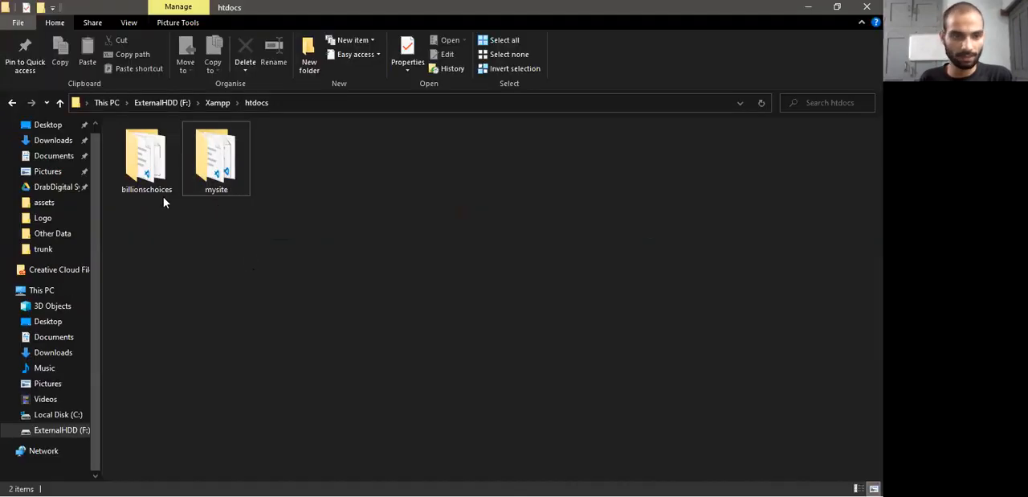
pyautogui.click(320, 102)
pyautogui.hotkey('ctrl', 'v')
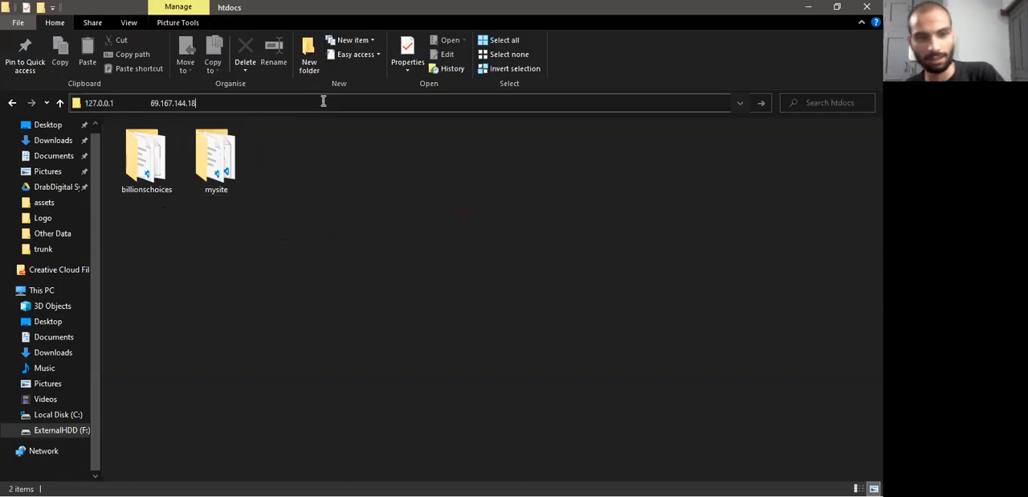
pyautogui.hotkey('ctrl', 'z')
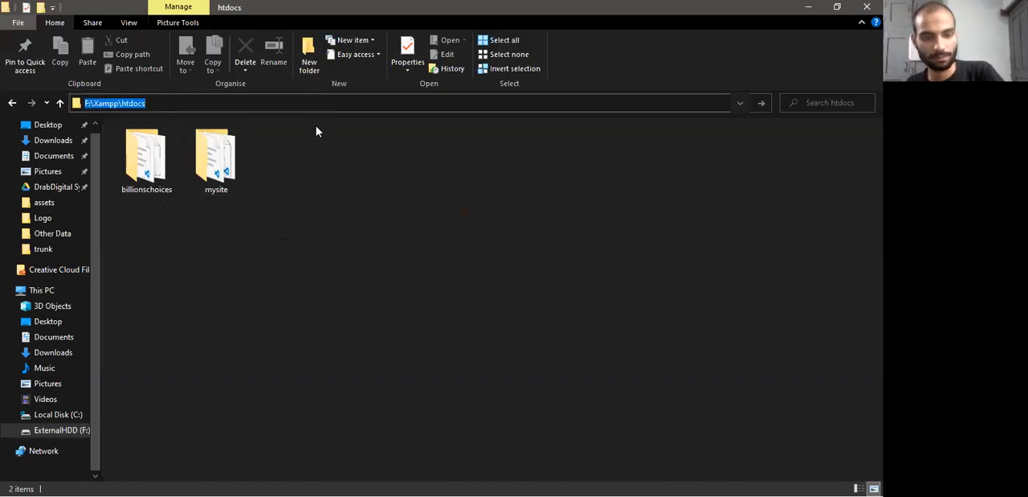
pyautogui.press('super+v')
pyautogui.click(185, 225)
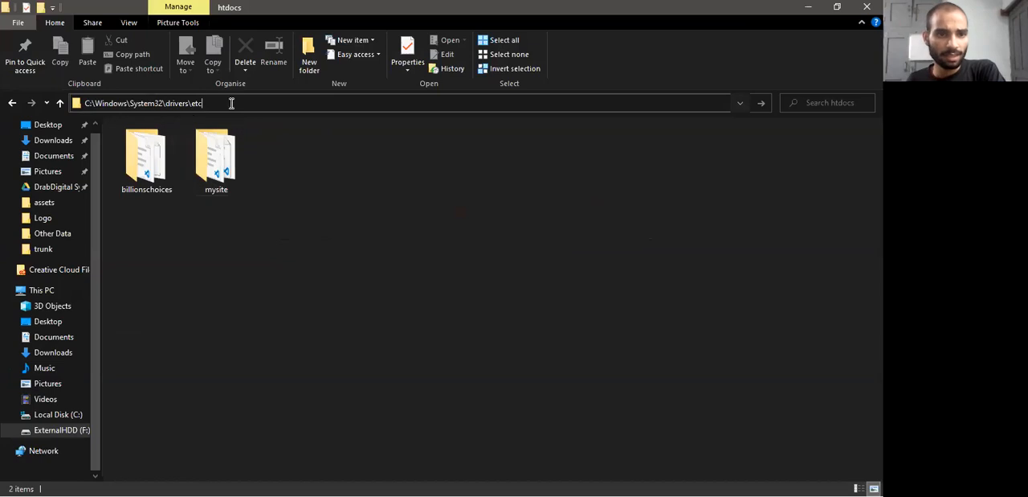
pyautogui.press('Return')
# Open the hosts file from the etc folder with Notepad and check the entry at its end
pyautogui.doubleClick(150, 157)
pyautogui.rightClick(150, 157)
pyautogui.click(193, 170)
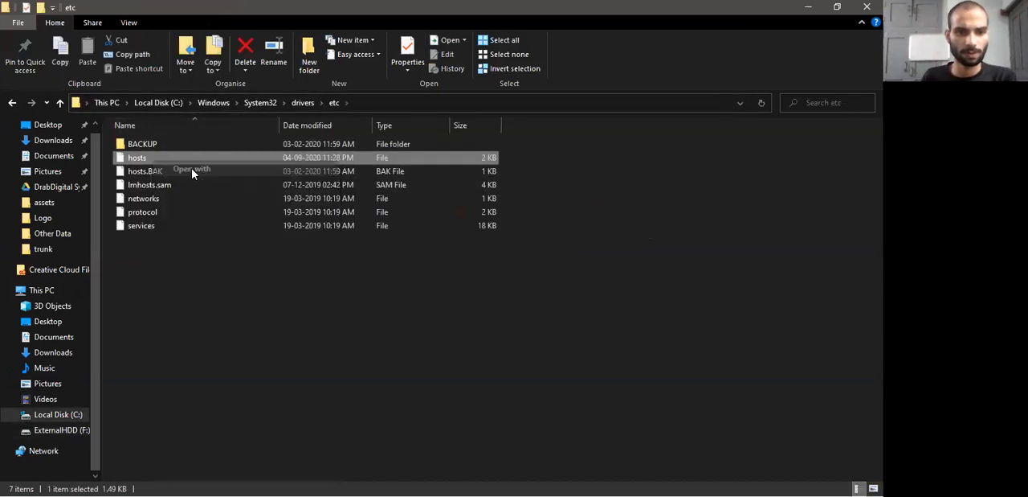
pyautogui.scroll(-3, 384, 277)
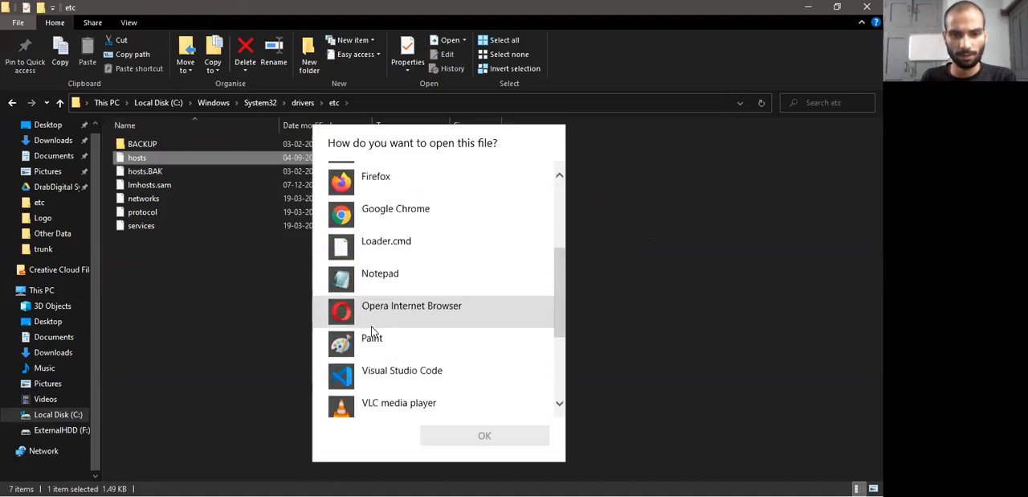
pyautogui.click(384, 278)
pyautogui.click(484, 434)
pyautogui.scroll(-4, 511, 354)
pyautogui.scroll(-5, 511, 355)
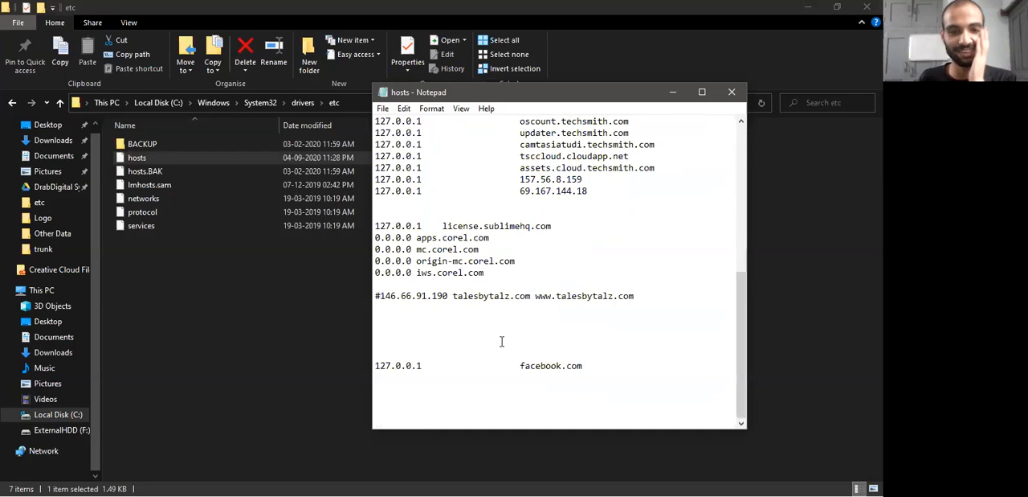
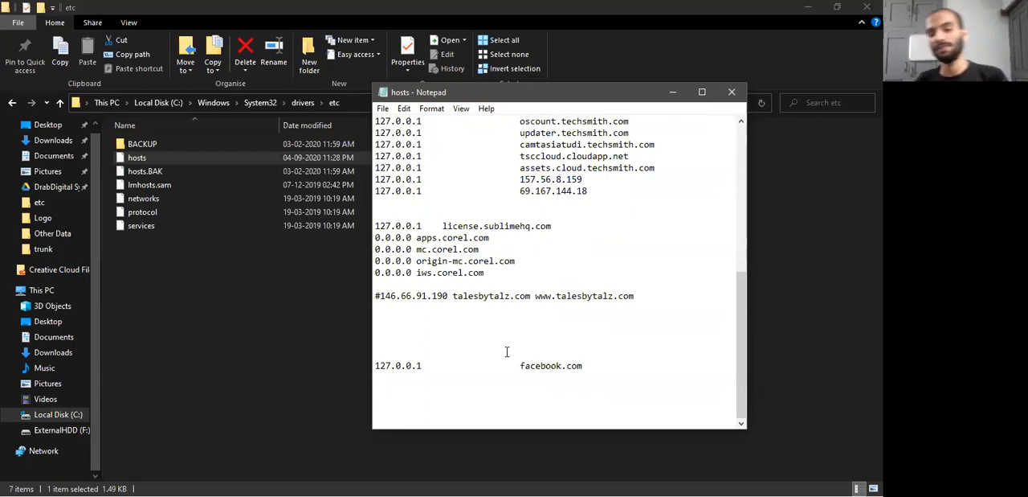
pyautogui.hotkey('alt', 'Tab')
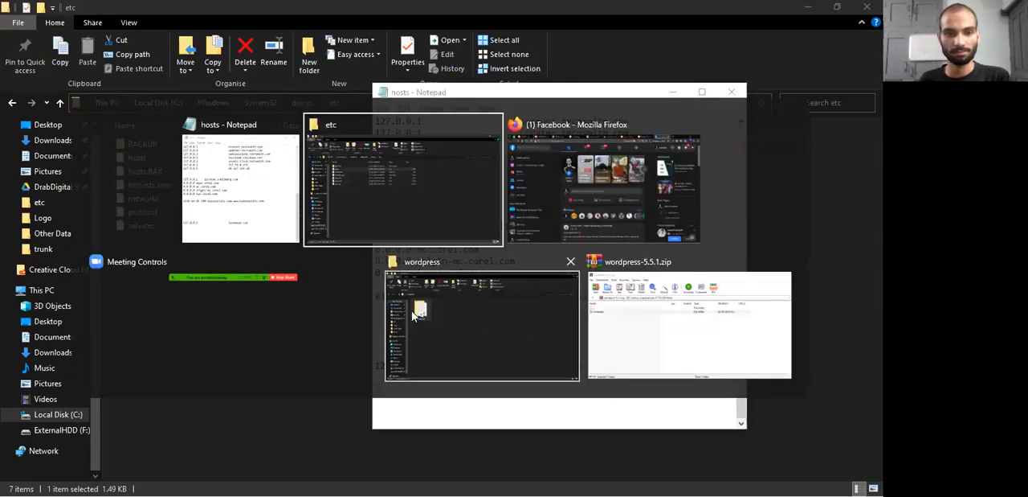
pyautogui.click(376, 204)
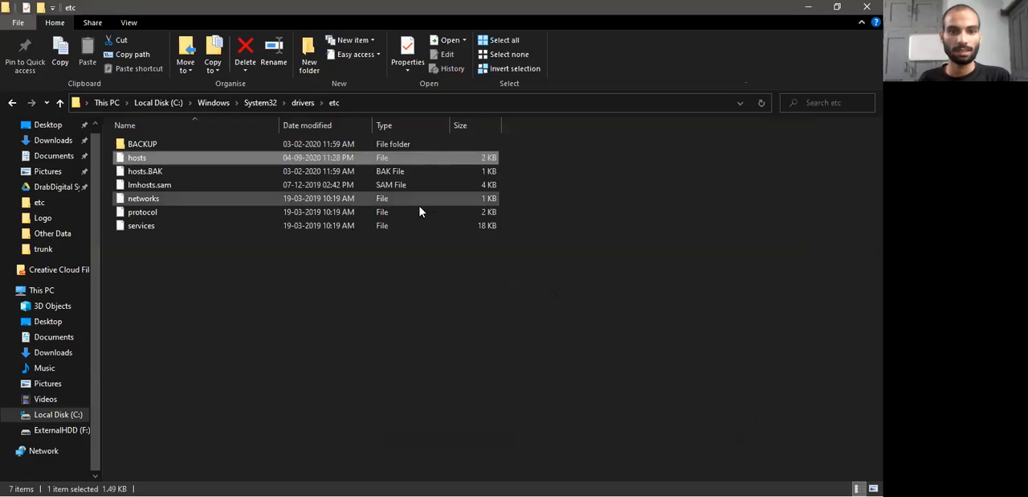
pyautogui.hotkey('alt', 'Tab')
pyautogui.click(513, 235)
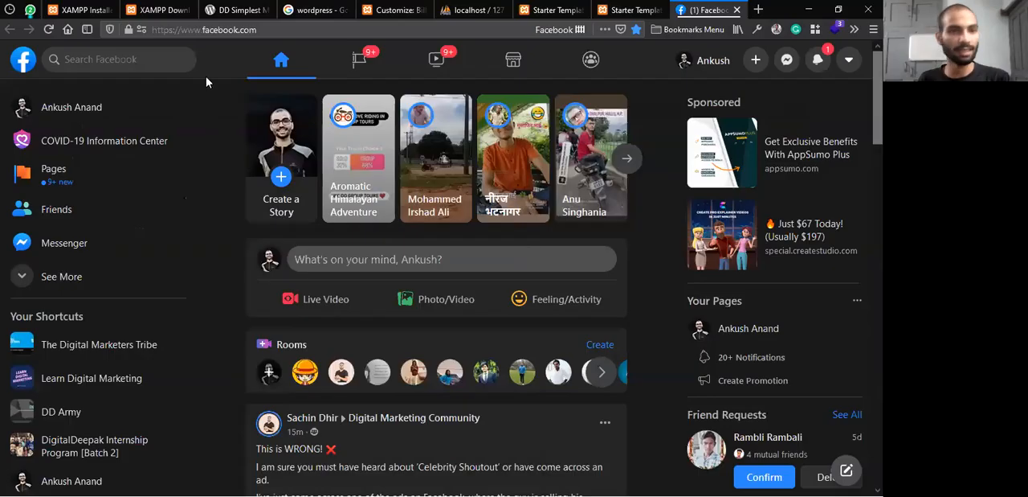
pyautogui.click(203, 31)
pyautogui.doubleClick(183, 30)
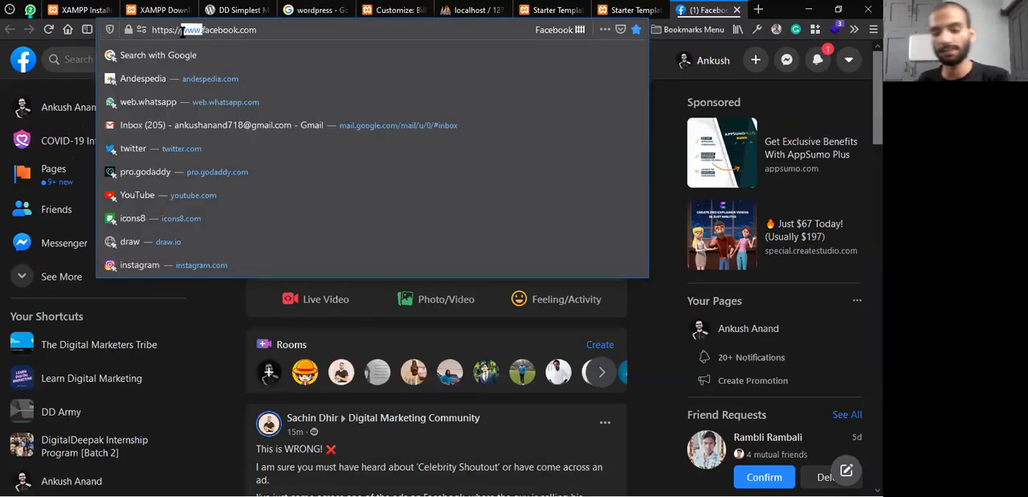
pyautogui.press('BackSpace')
pyautogui.press('Return')
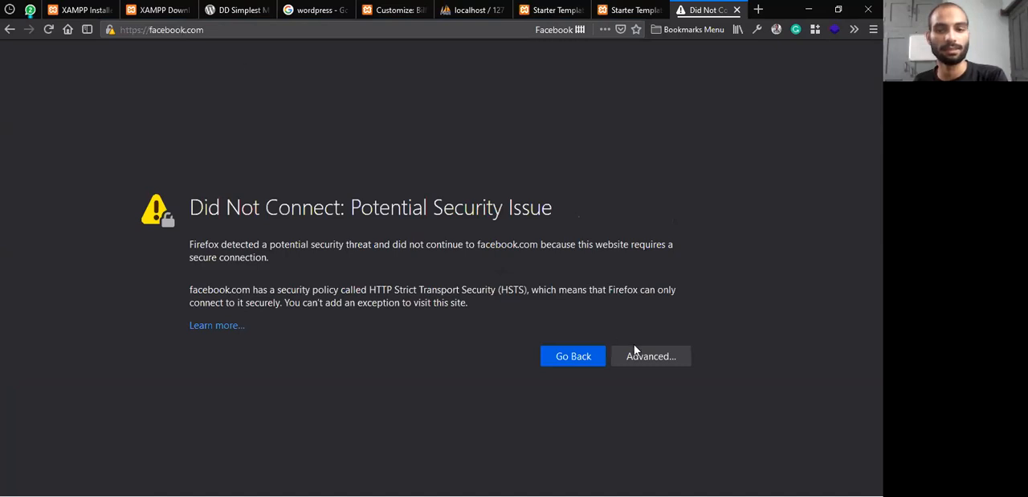
# Examine the advanced certificate details of the facebook.com security warning and reload the address
pyautogui.click(645, 355)
pyautogui.scroll(-3, 413, 372)
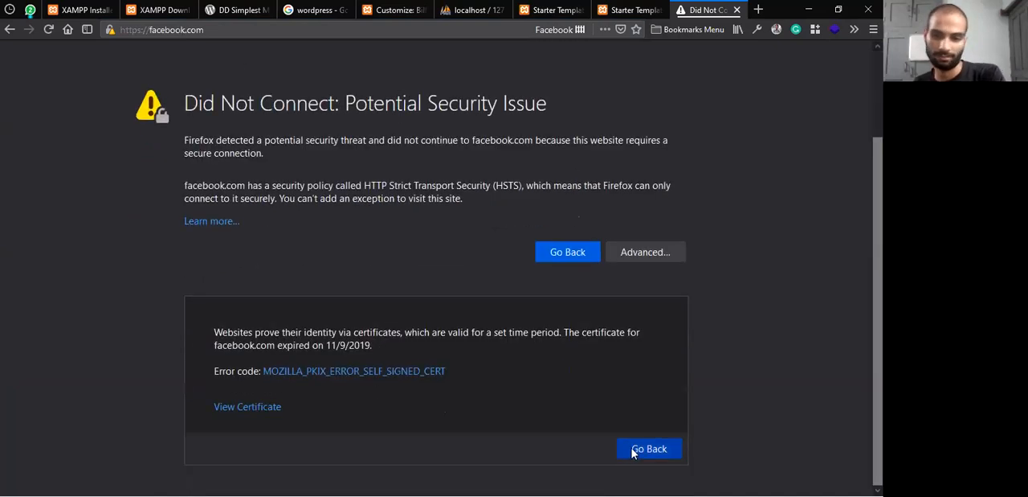
pyautogui.moveTo(249, 404); pyautogui.dragTo(326, 390)
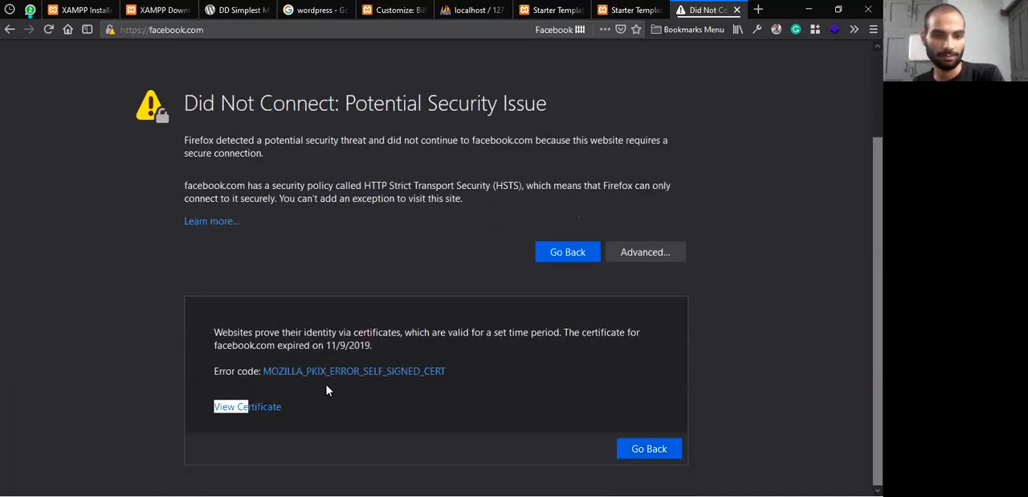
pyautogui.scroll(3, 434, 368)
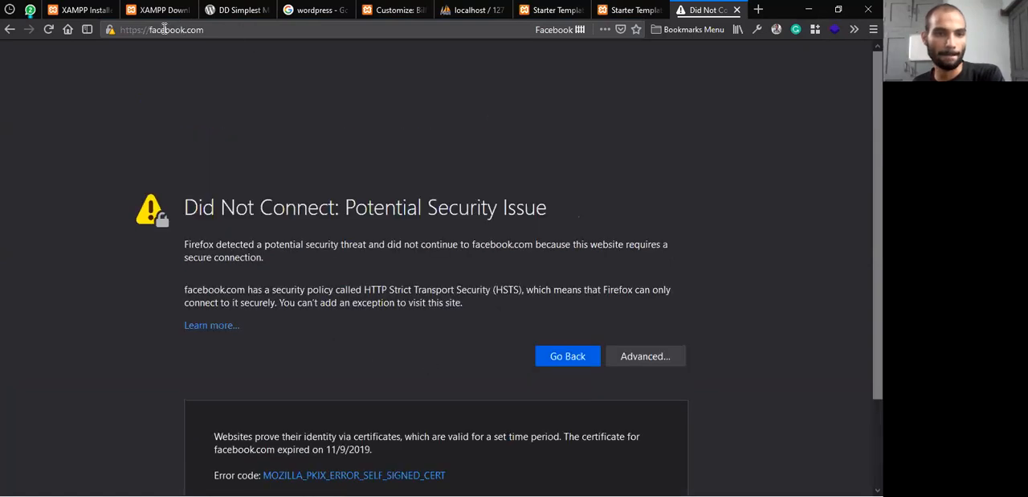
pyautogui.click(164, 29)
pyautogui.press('Return')
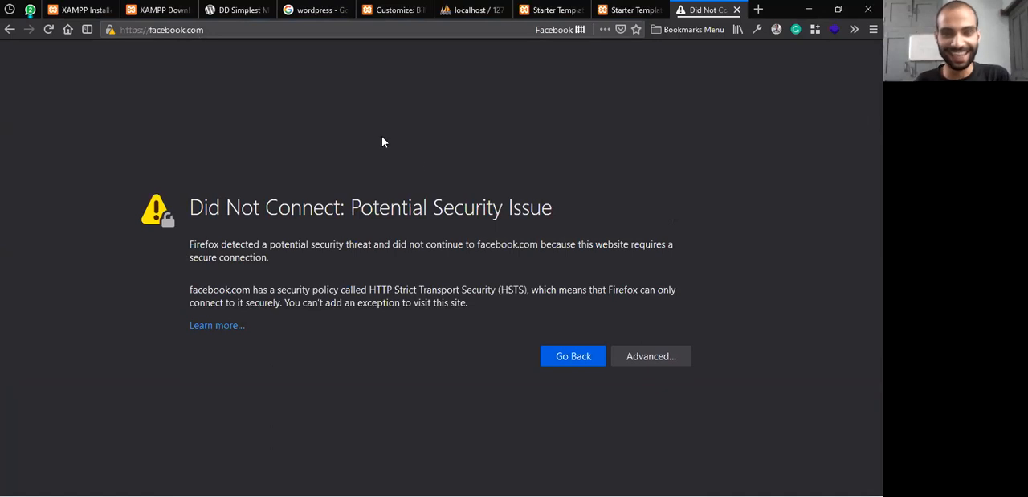
# Minimise the open hosts file window and launch a new Notepad as administrator
pyautogui.hotkey('alt', 'Tab')
pyautogui.hotkey('alt', 'Tab')
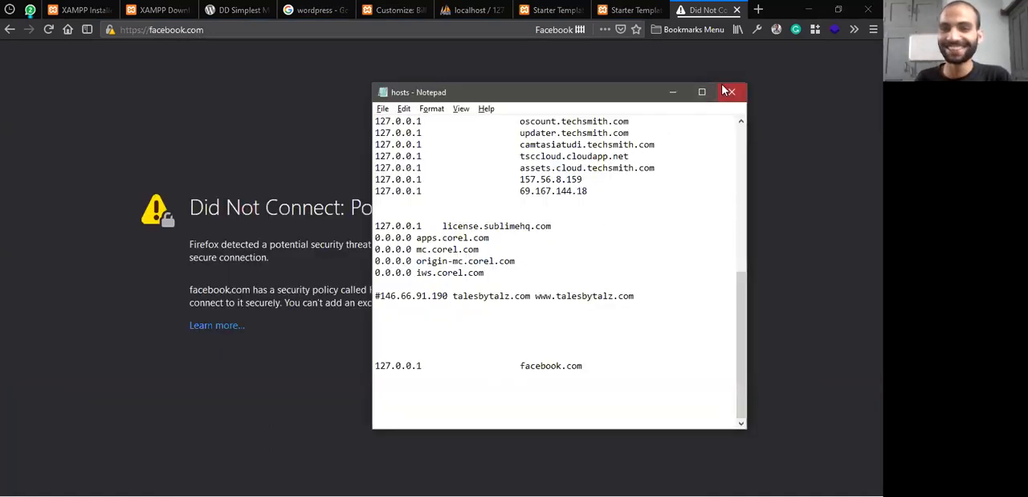
pyautogui.click(673, 92)
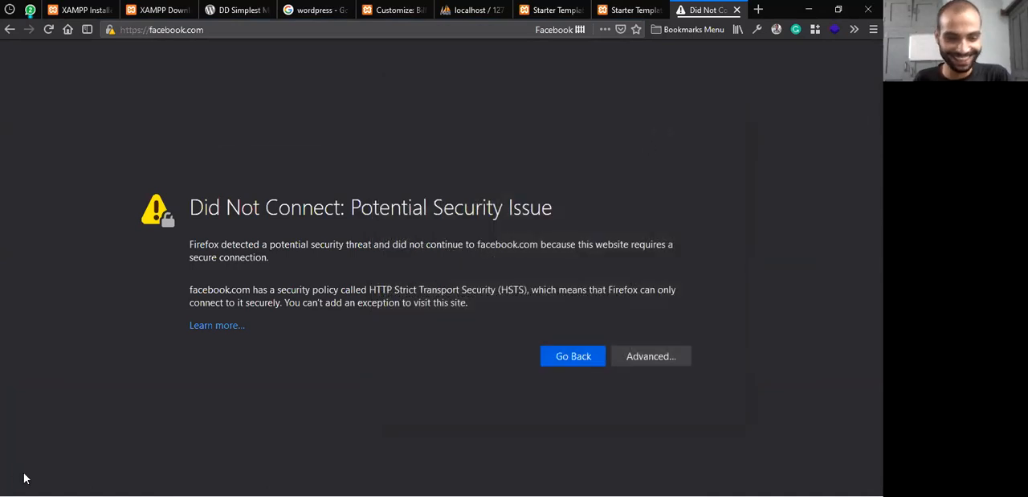
pyautogui.moveTo(6, 486)
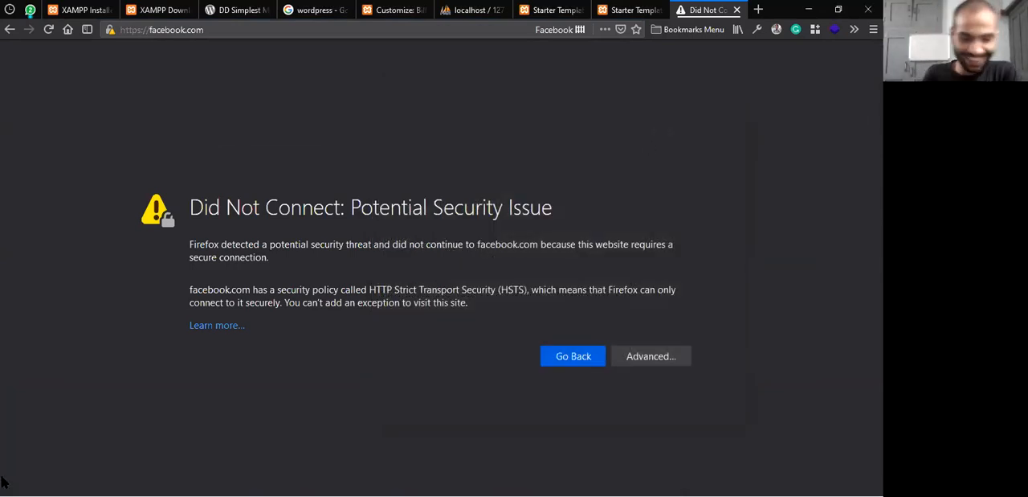
pyautogui.click(7, 486)
pyautogui.write('note')
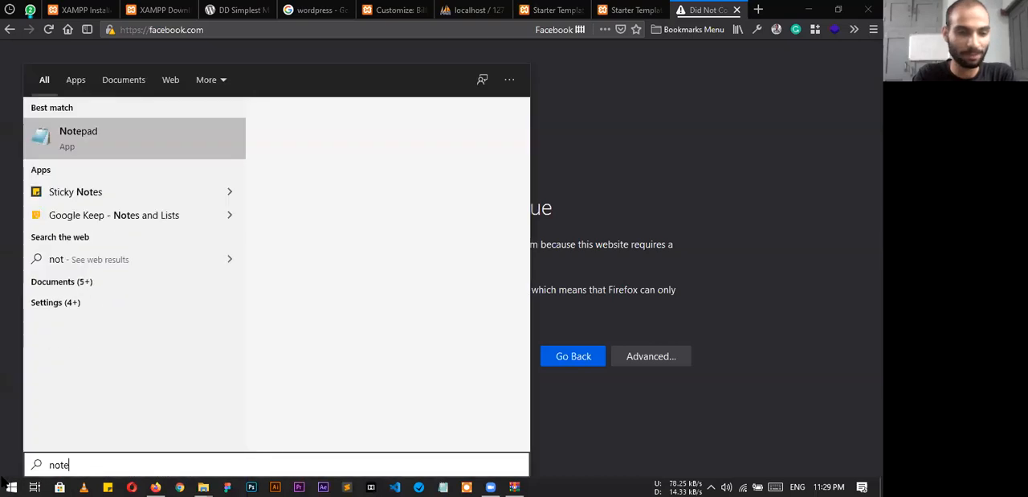
pyautogui.rightClick(142, 130)
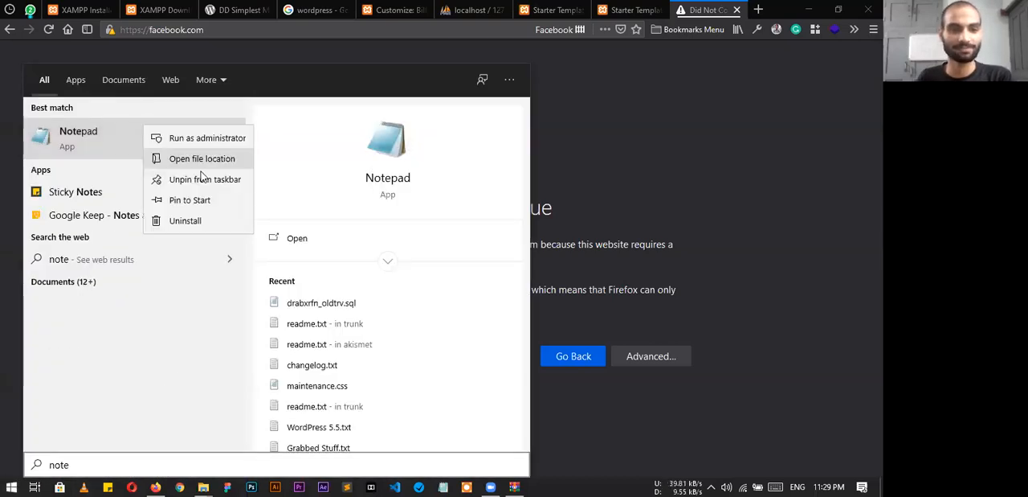
pyautogui.click(324, 184)
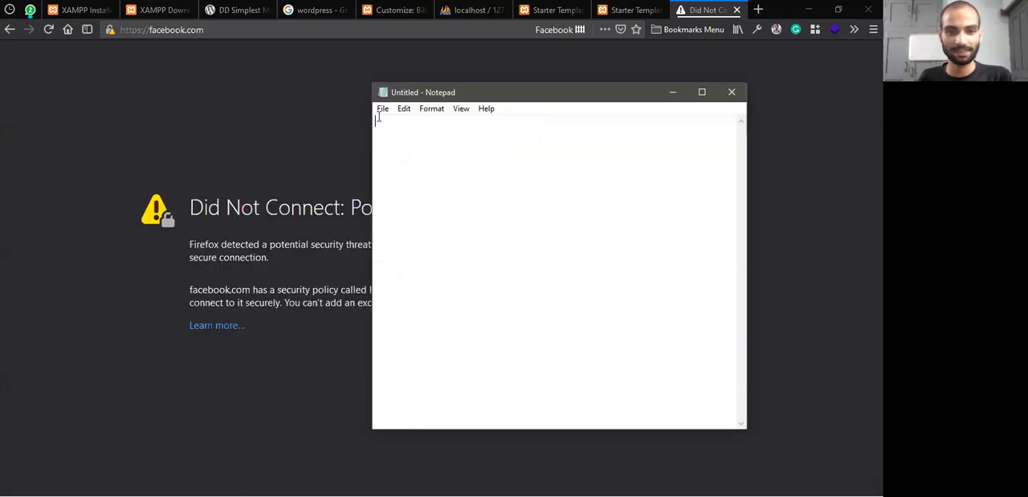
# Show all file types in the System32\drivers\etc folder and open the hosts file in Notepad
pyautogui.click(382, 109)
pyautogui.click(418, 152)
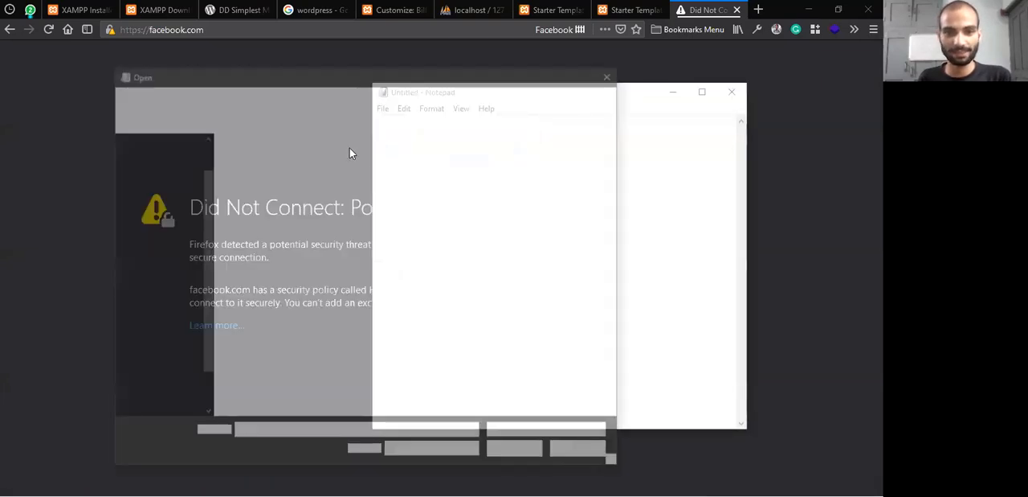
pyautogui.click(551, 433)
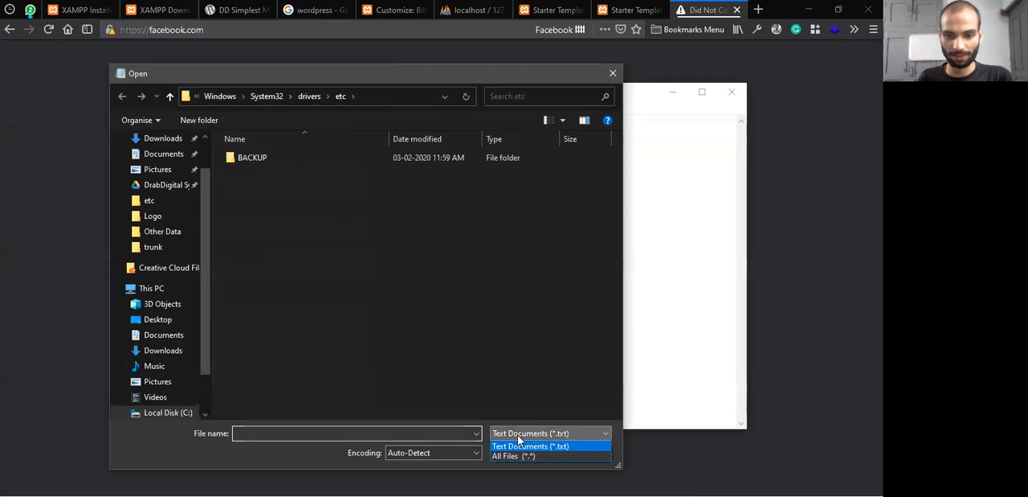
pyautogui.click(525, 452)
pyautogui.click(249, 174)
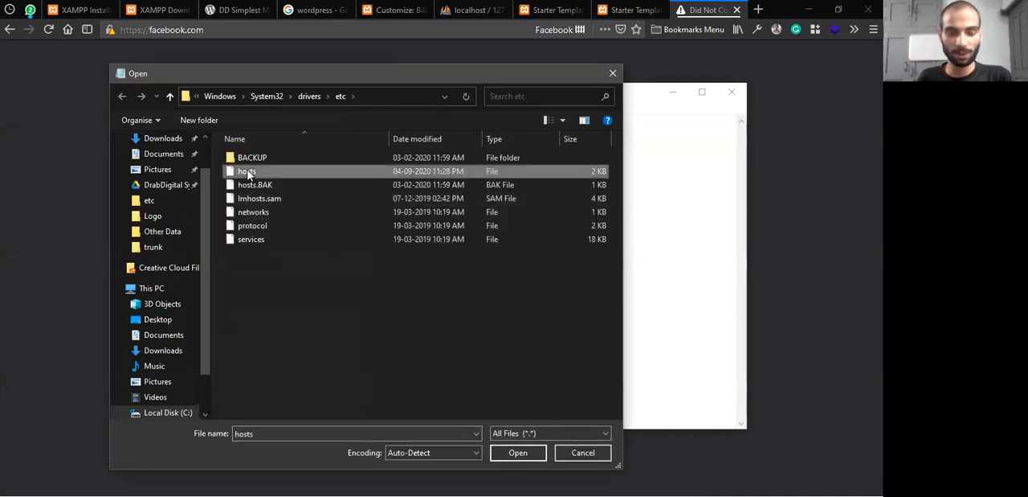
pyautogui.doubleClick(253, 174)
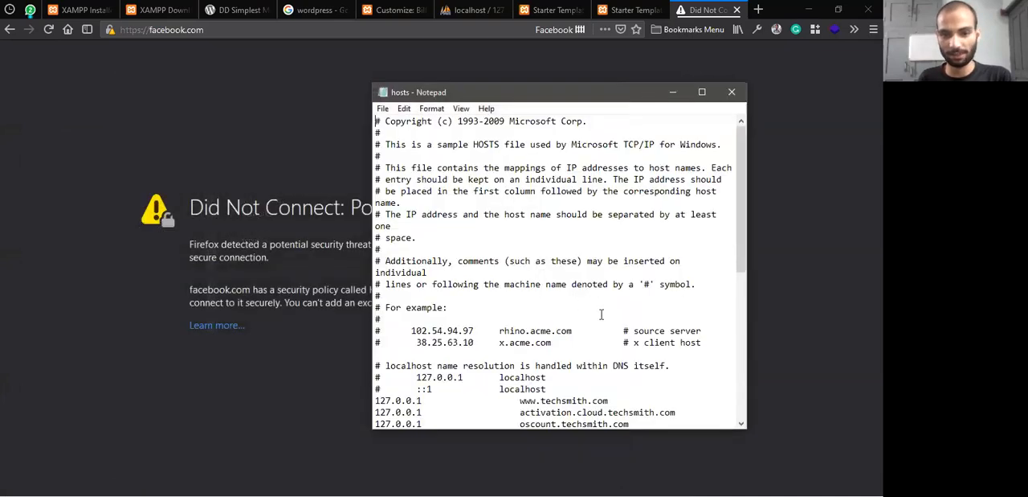
pyautogui.scroll(-9, 596, 310)
pyautogui.moveTo(546, 372); pyautogui.dragTo(376, 366)
pyautogui.click(382, 374)
pyautogui.moveTo(603, 368); pyautogui.dragTo(379, 363)
pyautogui.click(501, 368)
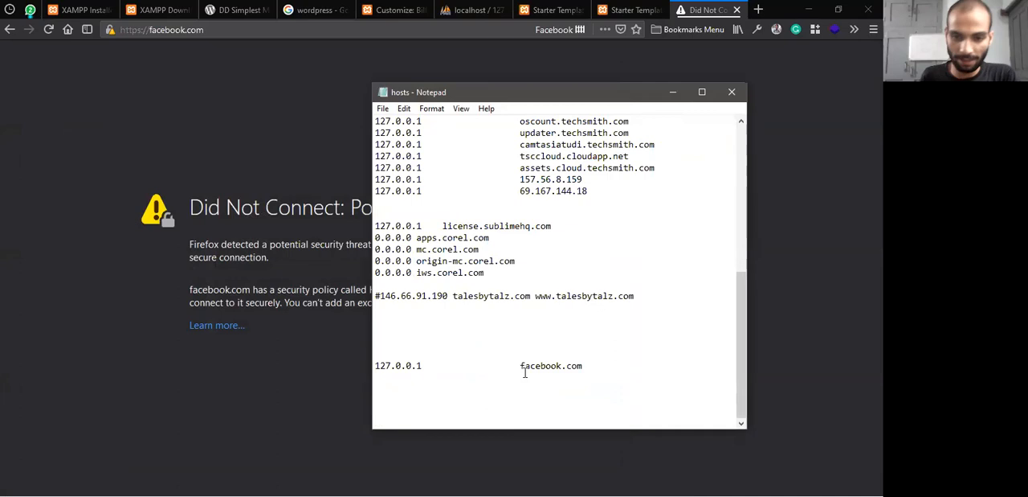
pyautogui.write('www.')
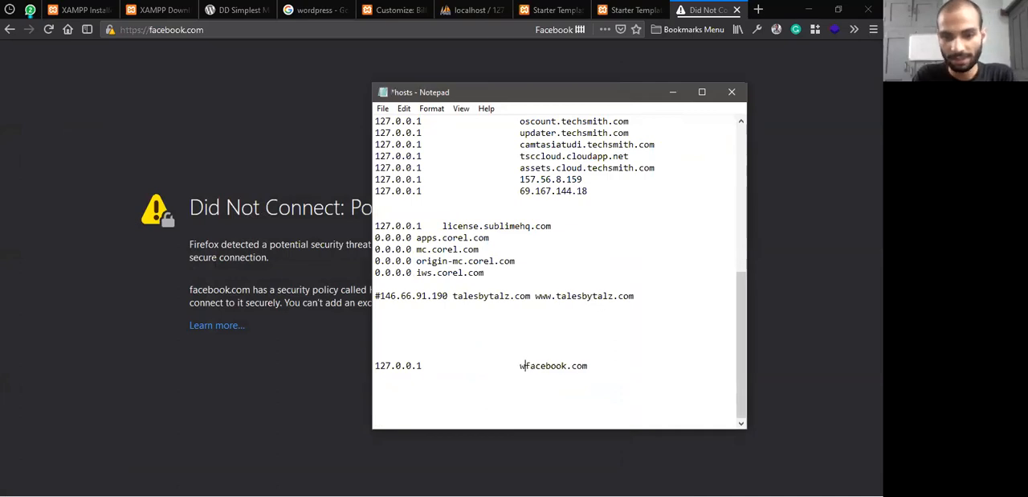
pyautogui.hotkey('ctrl', 's')
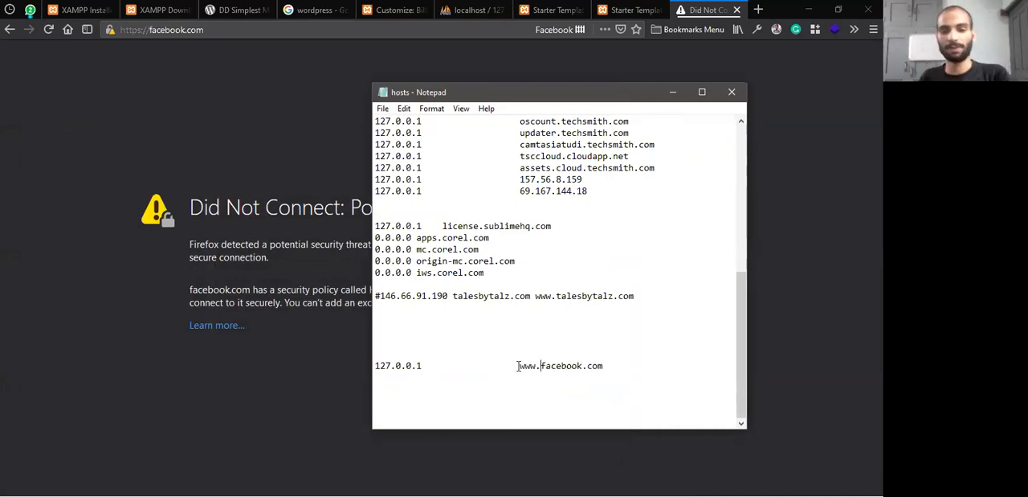
pyautogui.click(49, 29)
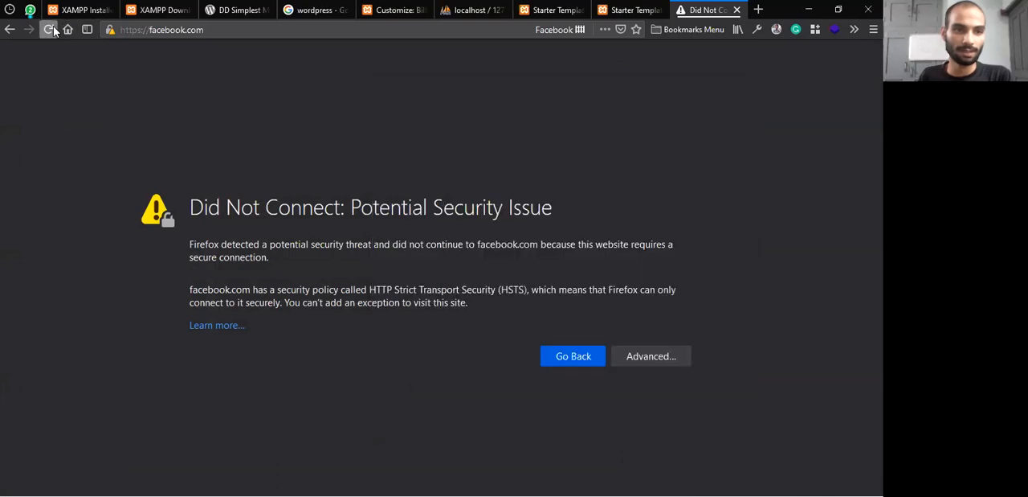
pyautogui.click(153, 32)
pyautogui.click(152, 31)
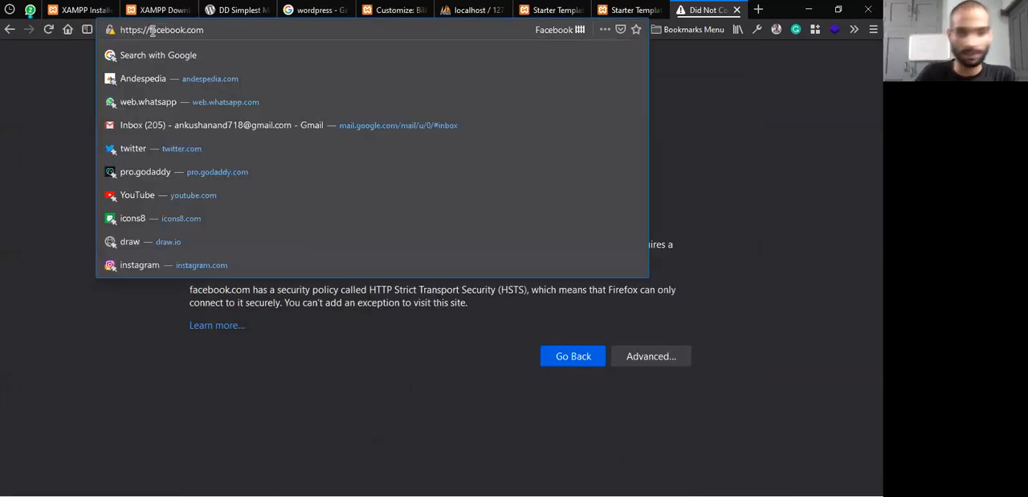
pyautogui.write('www.')
pyautogui.press('Return')
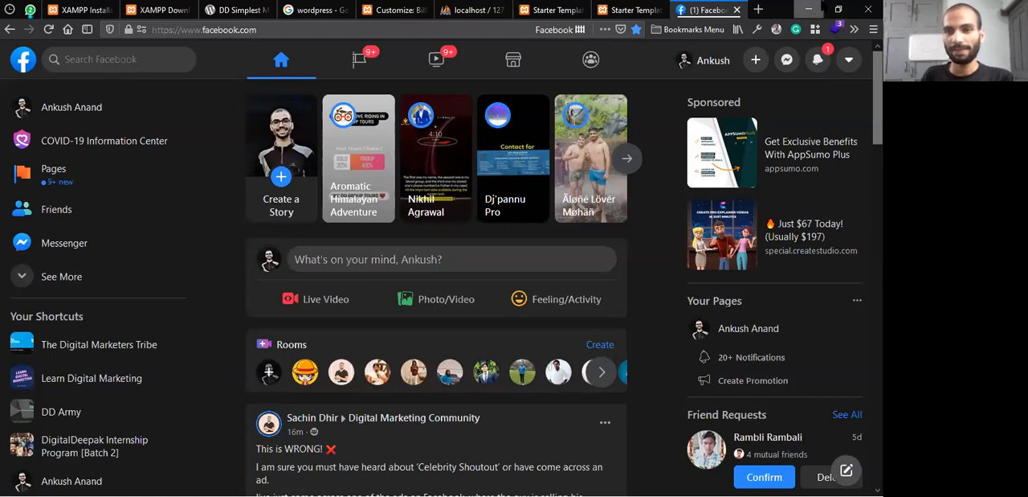
pyautogui.click(873, 29)
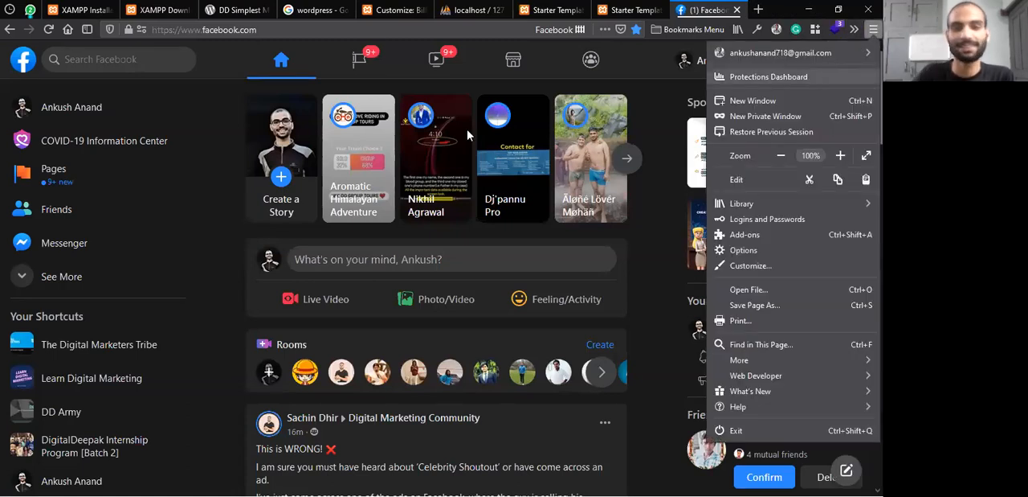
pyautogui.hotkey('ctrl', 'shift', 'p')
pyautogui.write('www.facebook.com/')
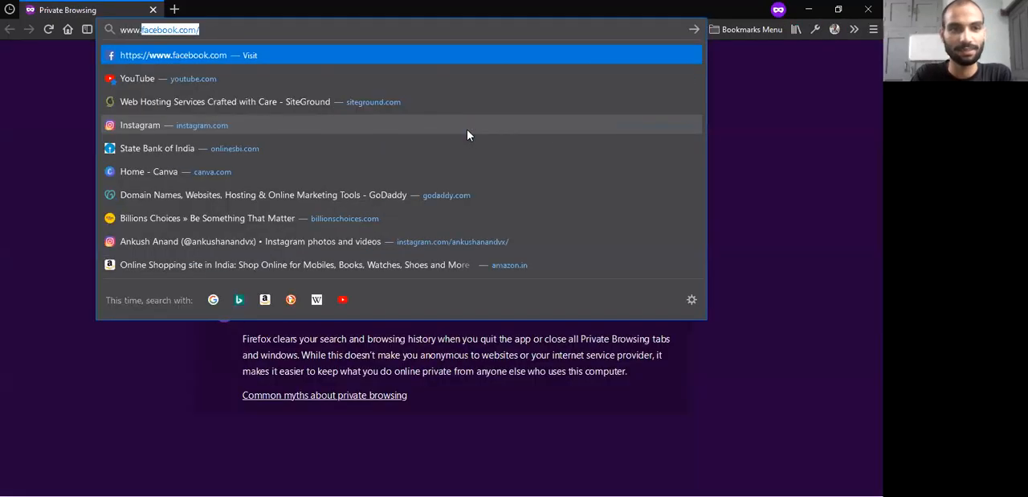
pyautogui.press('Return')
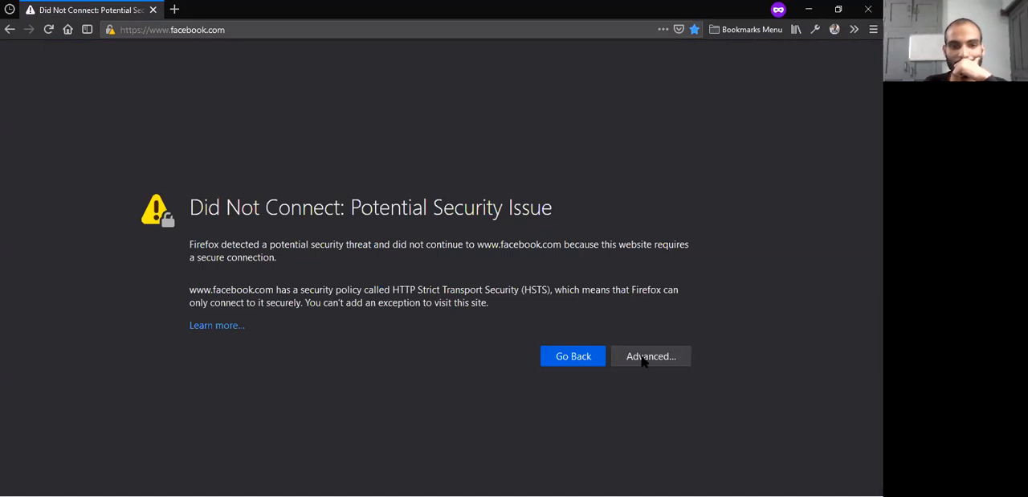
pyautogui.click(139, 29)
pyautogui.press('BackSpace')
pyautogui.press('Return')
pyautogui.click(110, 30)
pyautogui.click(582, 304)
pyautogui.click(665, 359)
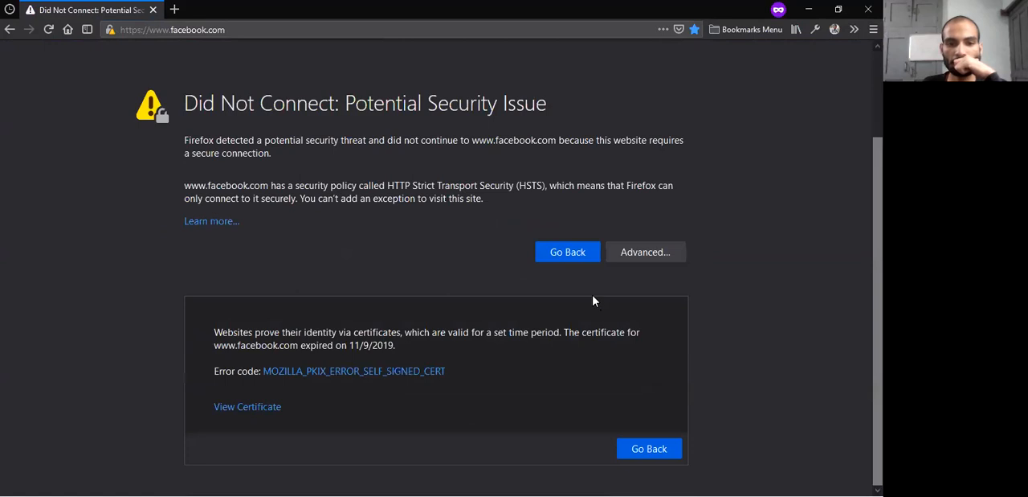
pyautogui.click(137, 30)
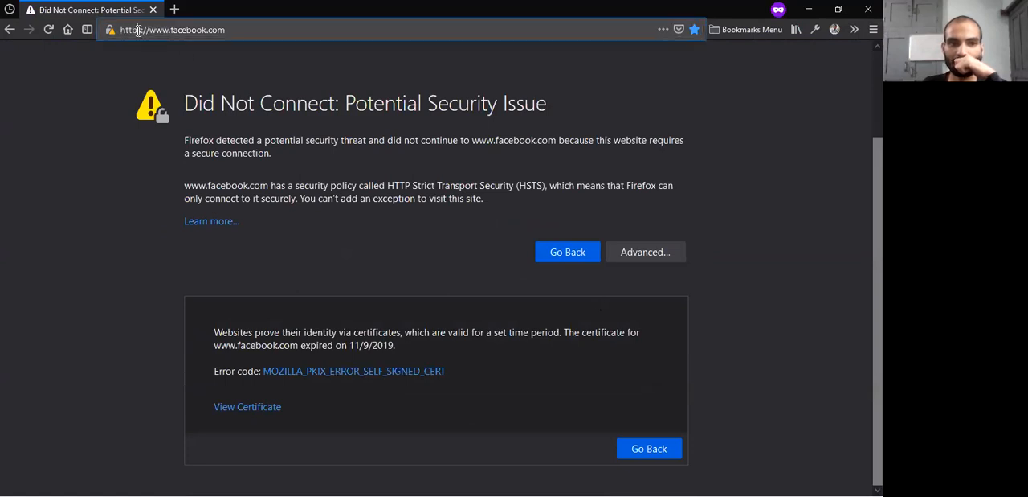
pyautogui.press('BackSpace')
pyautogui.press('Return')
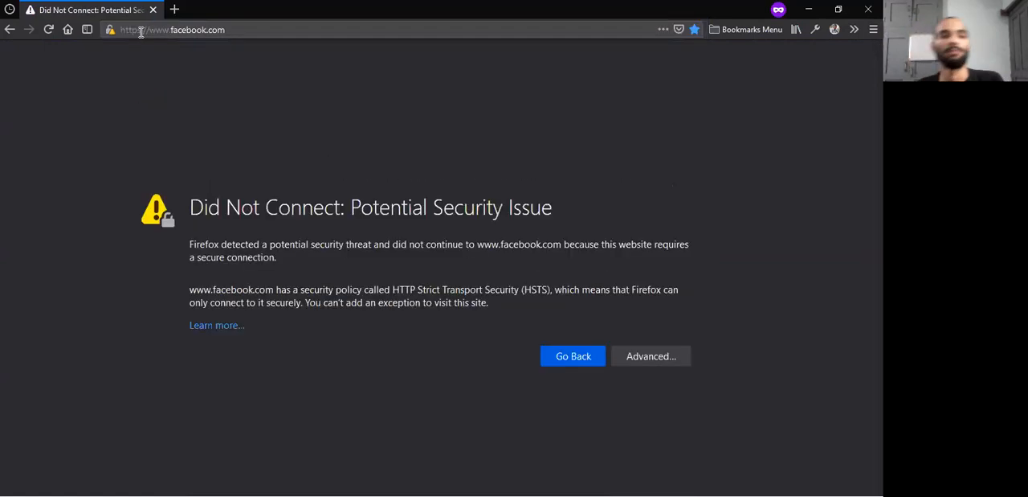
# In Notepad, replace facebook in the last hosts entry with the site owner's full name, save and close the file
pyautogui.hotkey('alt', 'Tab')
pyautogui.hotkey('alt', 'Tab')
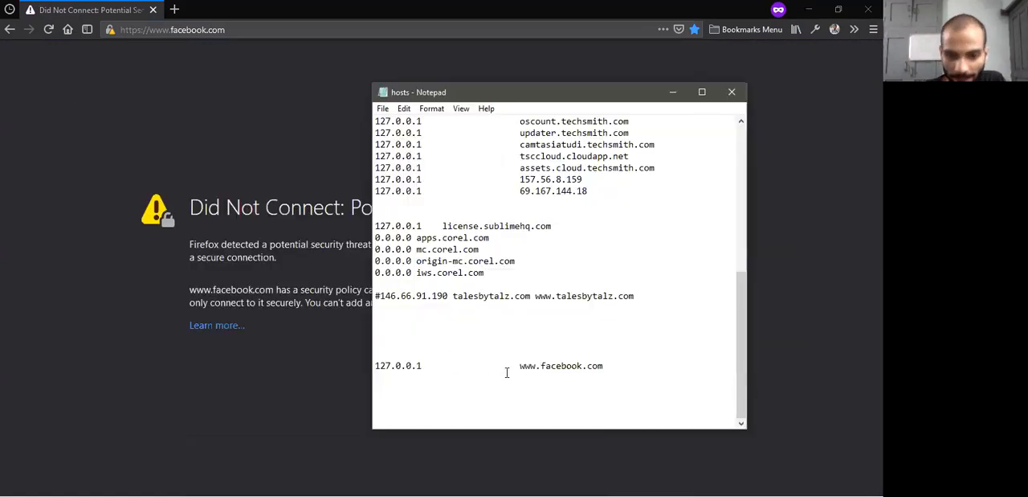
pyautogui.doubleClick(558, 367)
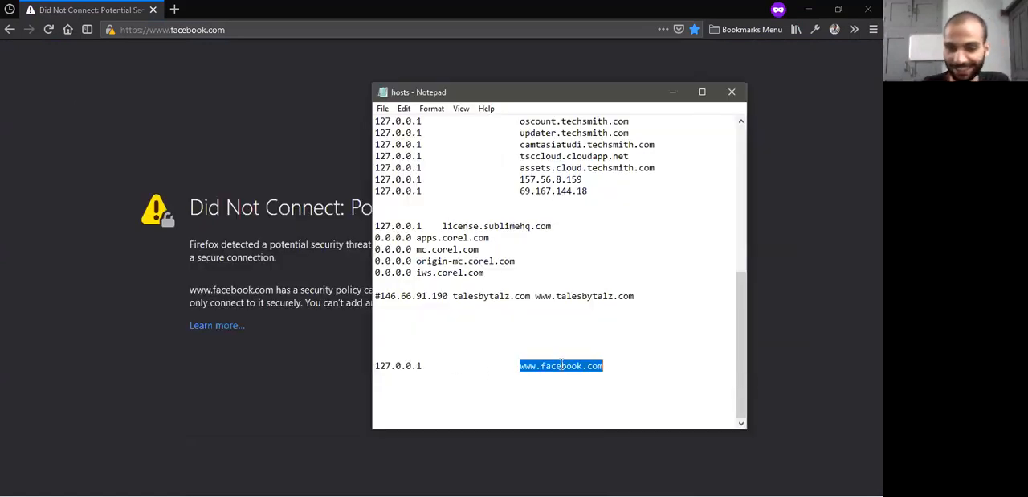
pyautogui.click(560, 364)
pyautogui.moveTo(584, 357); pyautogui.dragTo(541, 366)
pyautogui.hotkey('ctrl', 'a')
pyautogui.hotkey('ctrl', 's')
pyautogui.hotkey('alt', 'F4')
# In the private Firefox window, load the https www address containing the site owner's full name and continue past the certificate warning
pyautogui.doubleClick(180, 29)
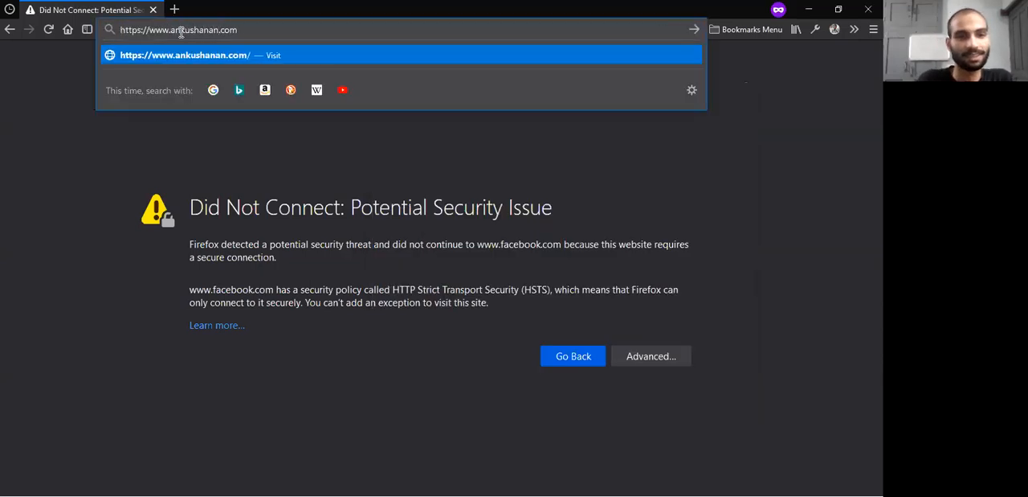
pyautogui.press('Return')
pyautogui.click(638, 352)
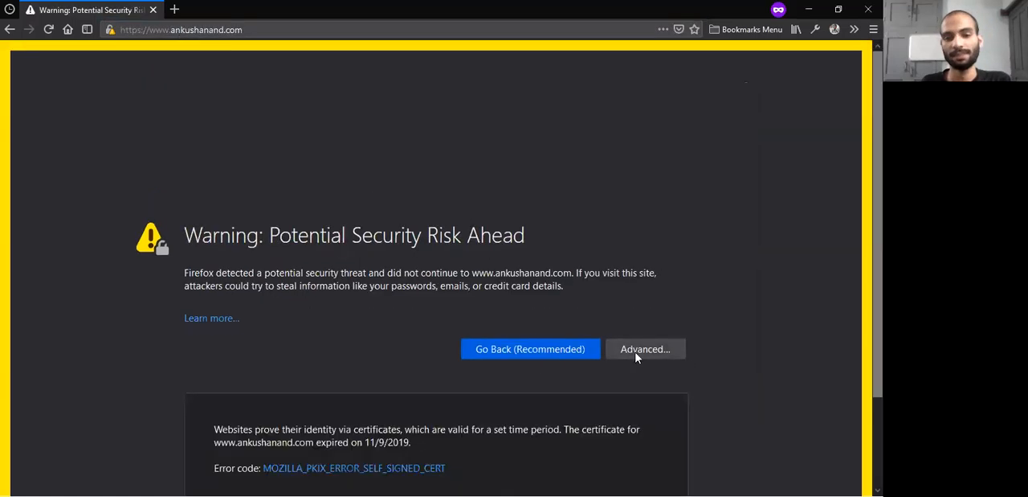
pyautogui.scroll(-2, 447, 305)
pyautogui.click(596, 438)
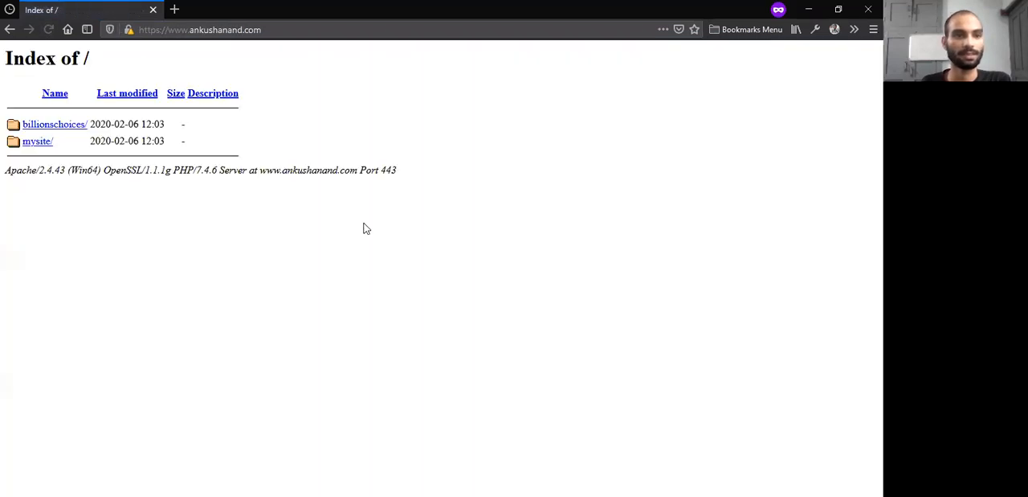
# Open the billionschoices site from the directory index and inspect its full address
pyautogui.click(72, 125)
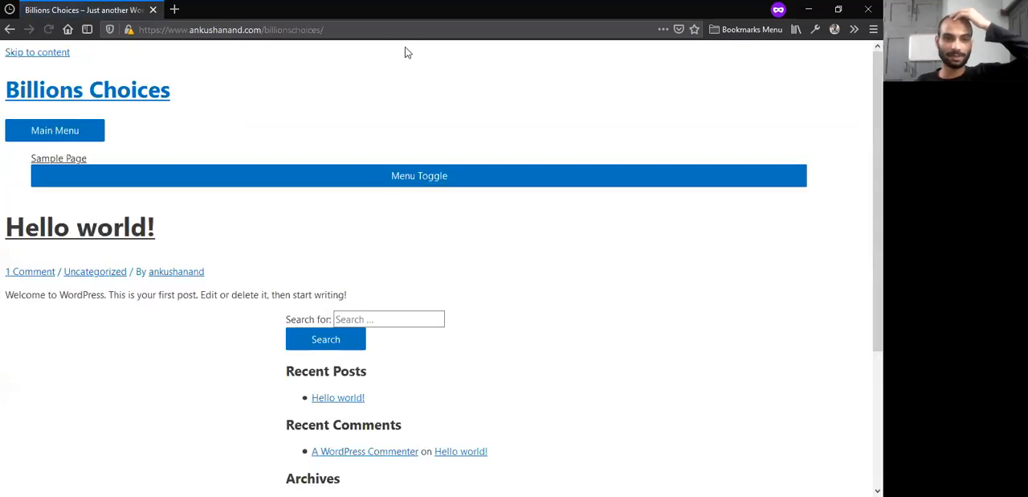
pyautogui.moveTo(359, 30); pyautogui.dragTo(125, 17)
pyautogui.click(231, 28)
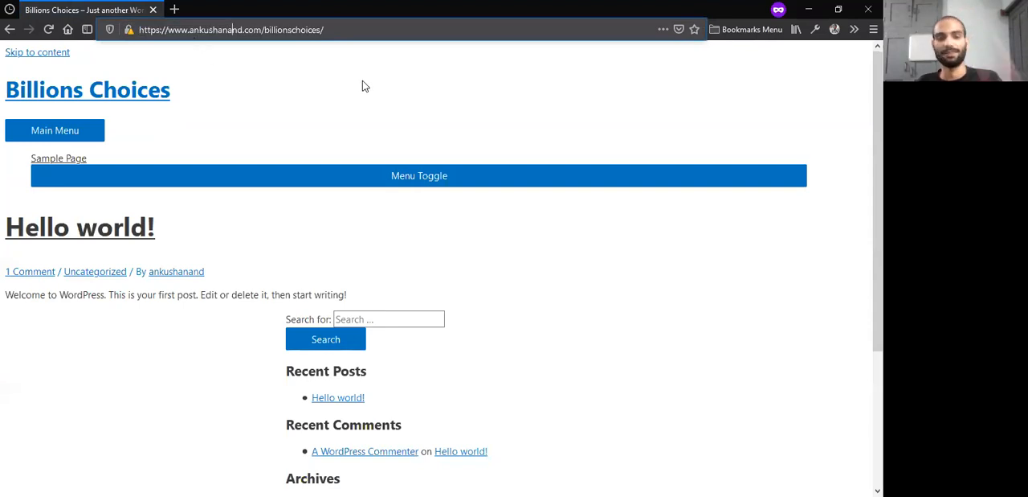
pyautogui.hotkey('alt', 'Tab')
pyautogui.click(580, 356)
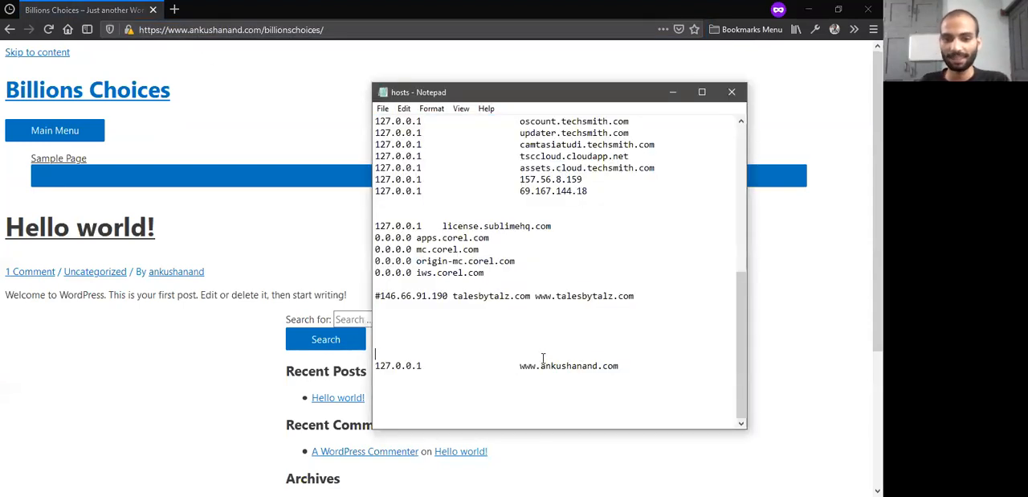
pyautogui.moveTo(541, 369); pyautogui.dragTo(520, 366)
pyautogui.press('BackSpace')
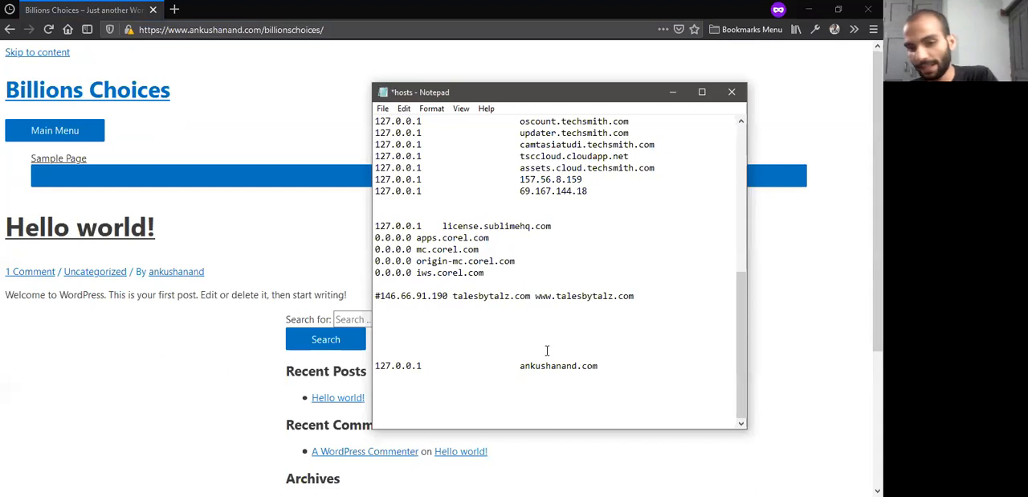
pyautogui.hotkey('ctrl', 's')
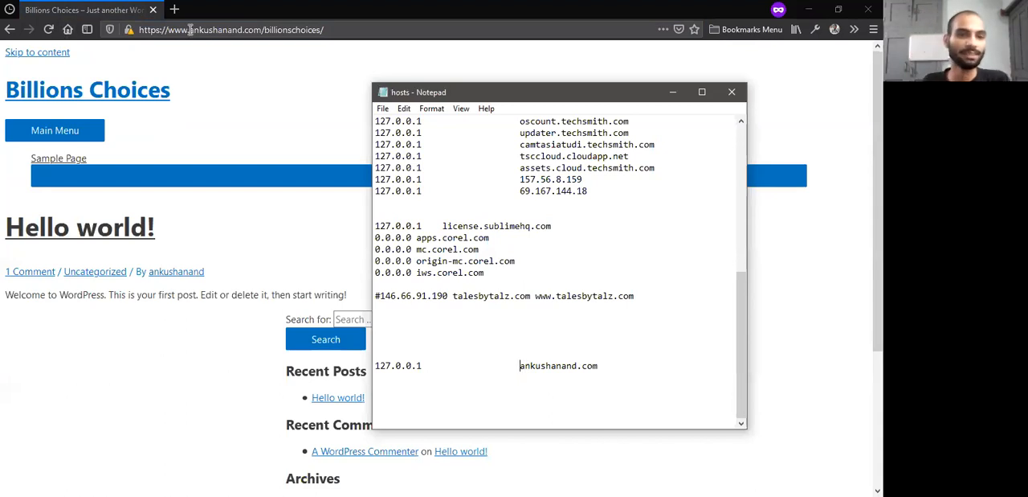
pyautogui.moveTo(193, 29); pyautogui.dragTo(167, 29)
pyautogui.press('BackSpace')
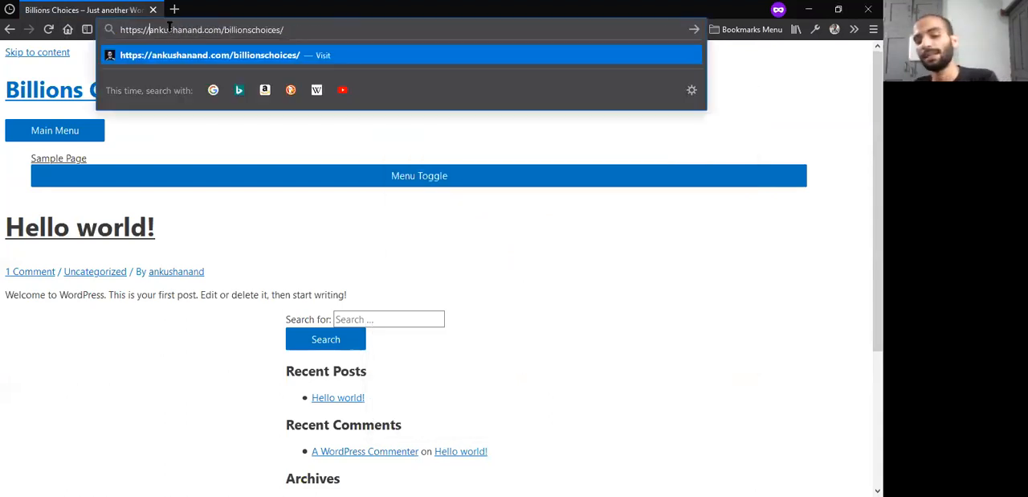
pyautogui.press('Return')
pyautogui.moveTo(143, 31); pyautogui.dragTo(137, 30)
pyautogui.press('BackSpace')
pyautogui.press('Return')
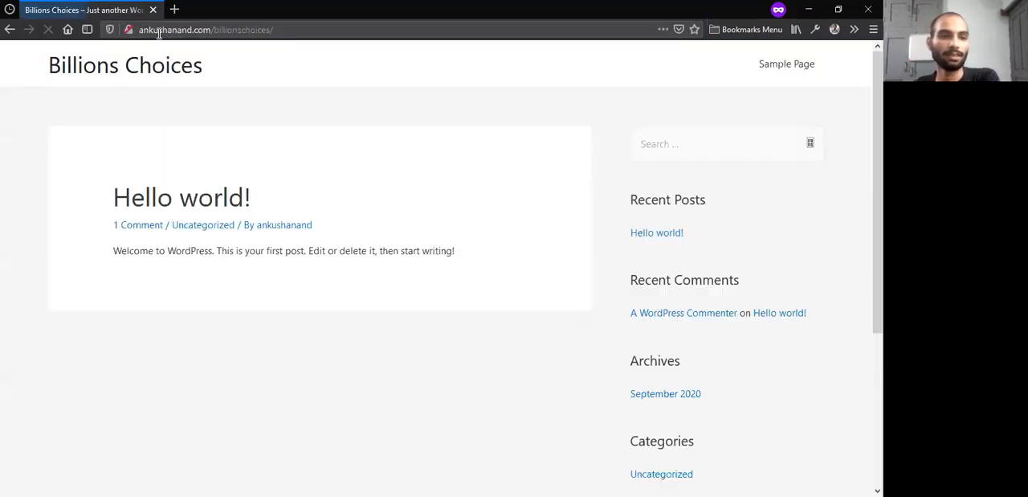
pyautogui.click(147, 29)
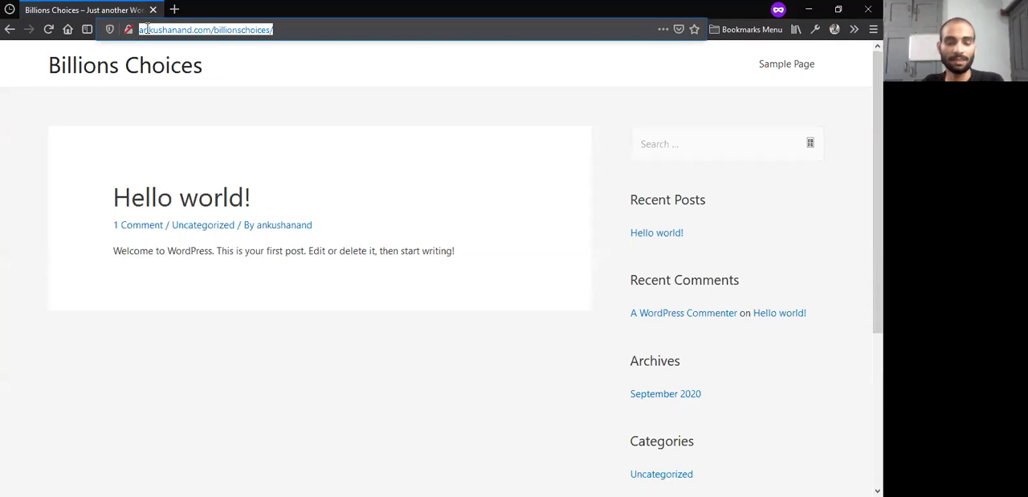
# In the Notepad hosts file, duplicate the last 127.0.0.1 entry below a blank line, change its domain to facebook.com and save
pyautogui.hotkey('alt', 'Tab')
pyautogui.moveTo(611, 367); pyautogui.dragTo(385, 366)
pyautogui.hotkey('ctrl', 'c')
pyautogui.click(431, 384)
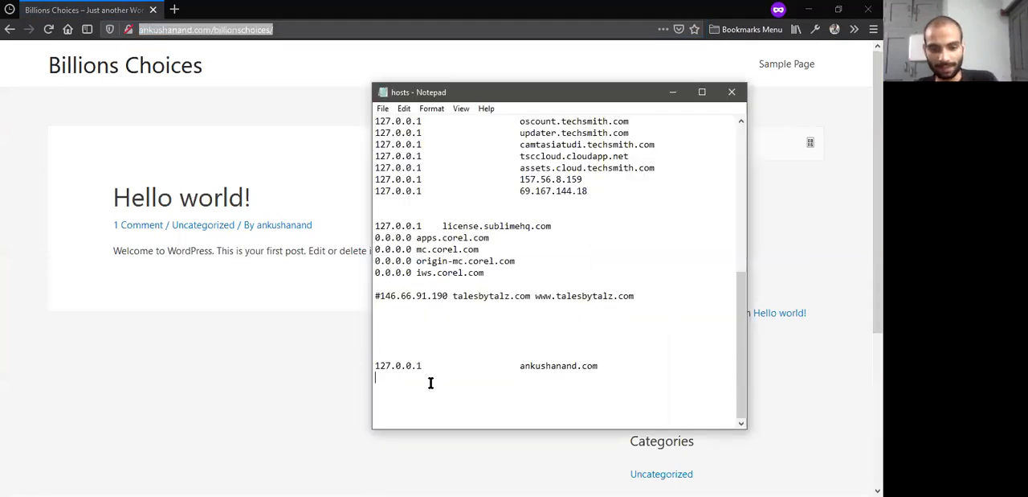
pyautogui.press('Return')
pyautogui.hotkey('ctrl', 'v')
pyautogui.doubleClick(536, 400)
pyautogui.click(537, 400)
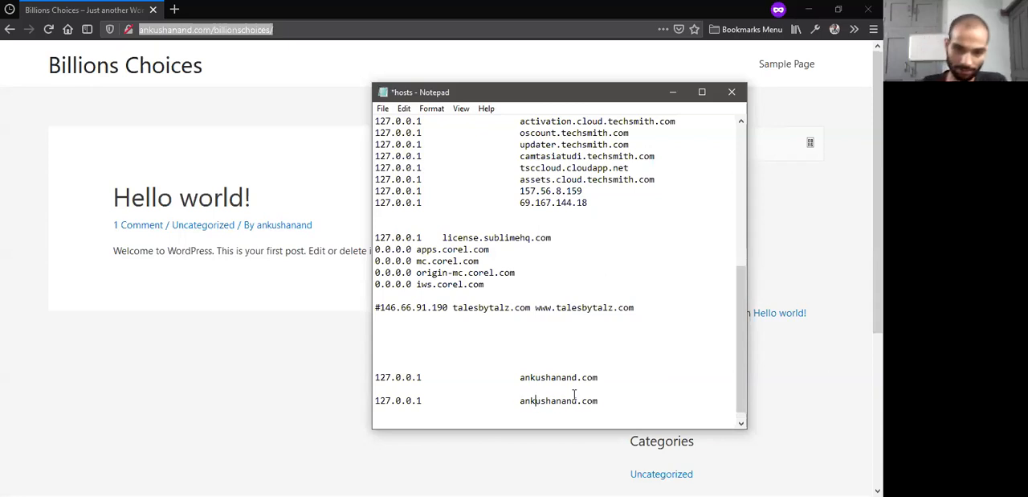
pyautogui.moveTo(556, 399); pyautogui.dragTo(528, 400)
pyautogui.write('facebook')
pyautogui.hotkey('ctrl', 's')
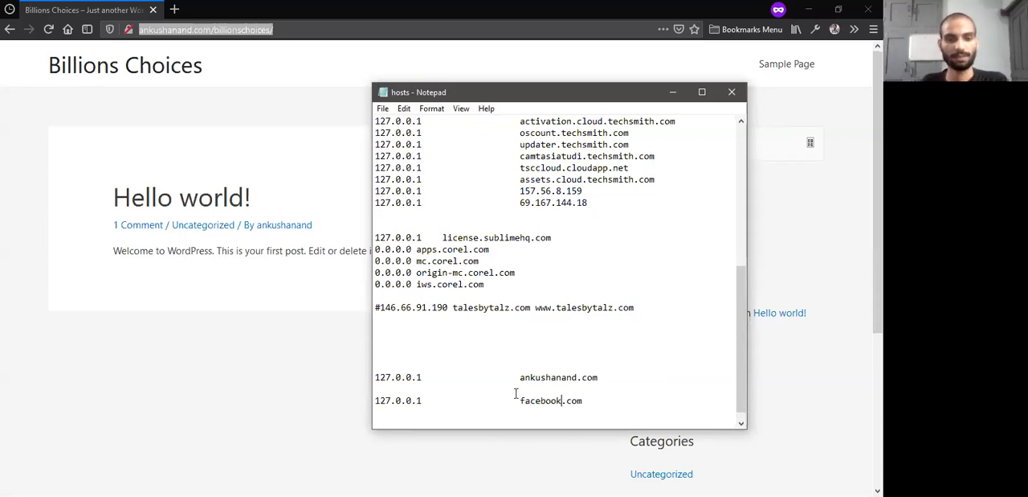
# In Firefox, load facebook.com/billionschoices/ and examine the security warning's advanced details
pyautogui.click(220, 78)
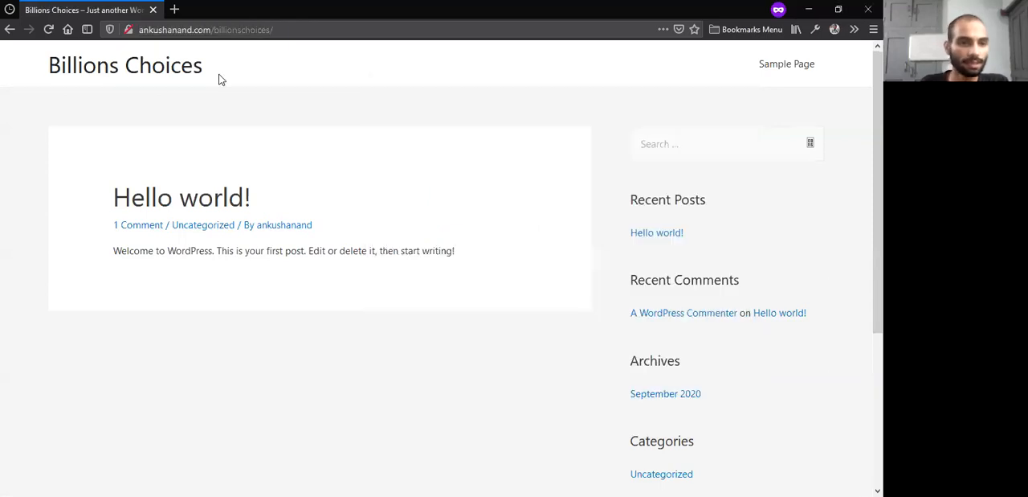
pyautogui.doubleClick(176, 29)
pyautogui.write('facebook')
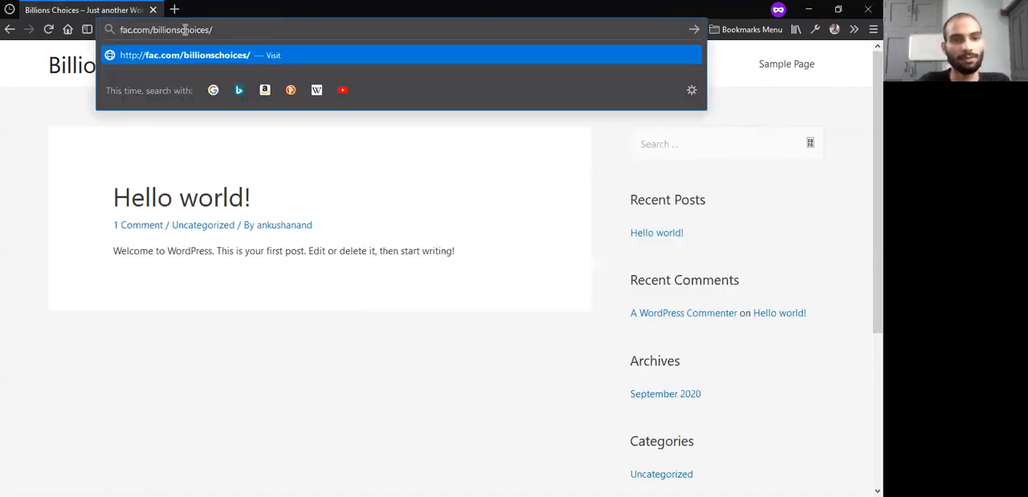
pyautogui.press('Return')
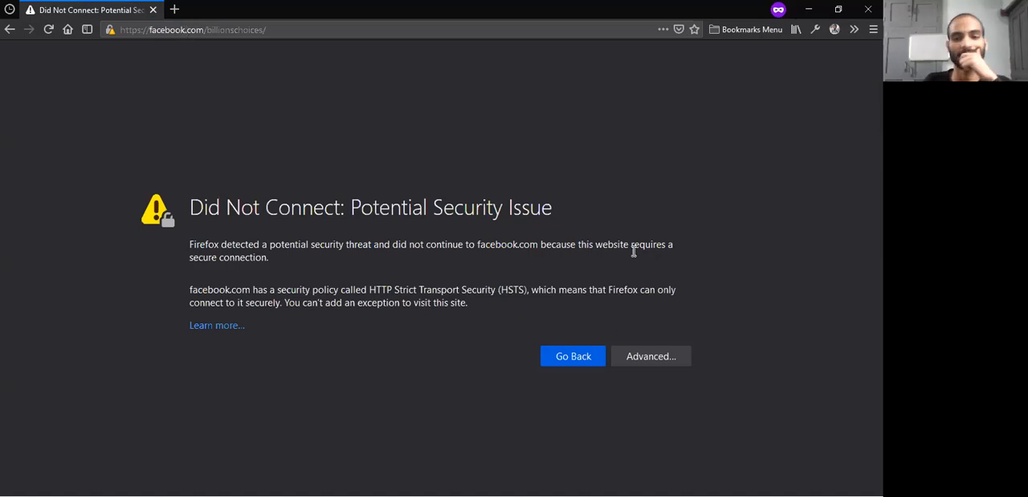
pyautogui.click(647, 354)
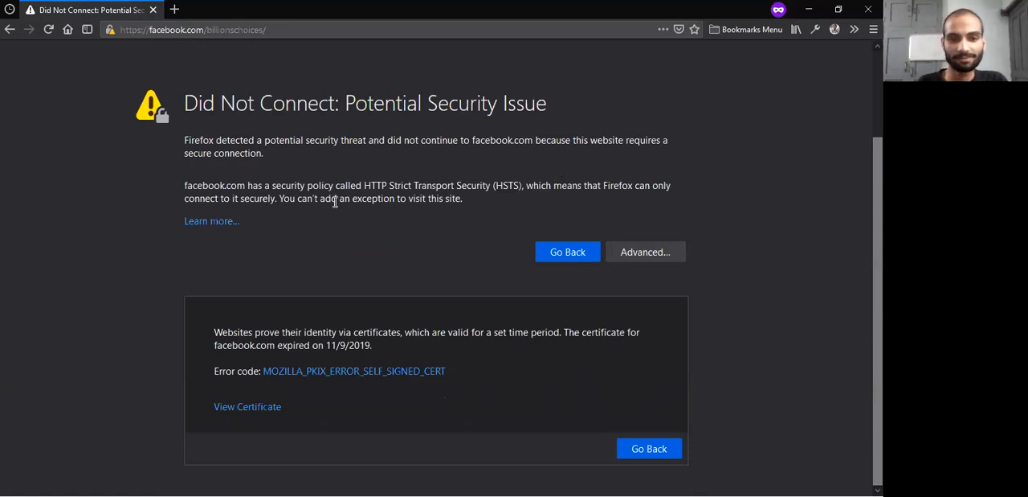
pyautogui.scroll(2, 343, 199)
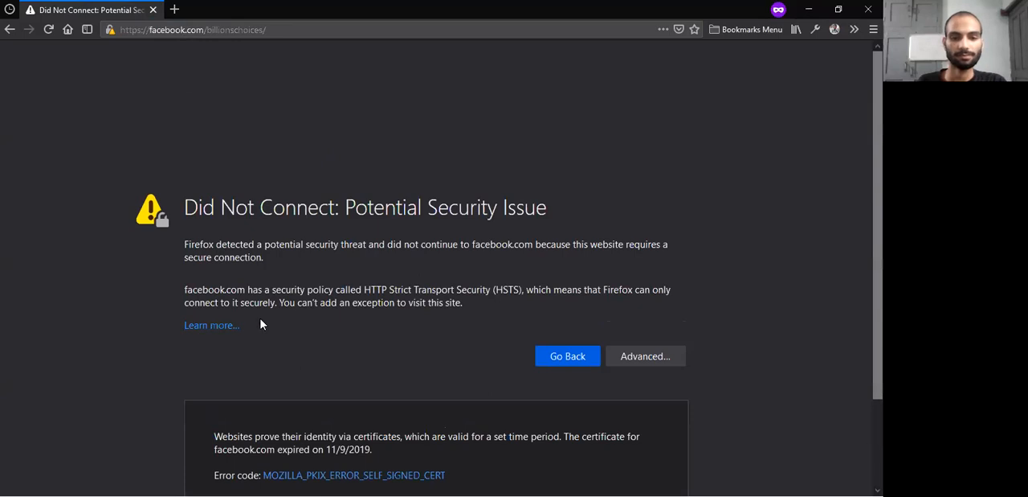
pyautogui.scroll(-2, 321, 303)
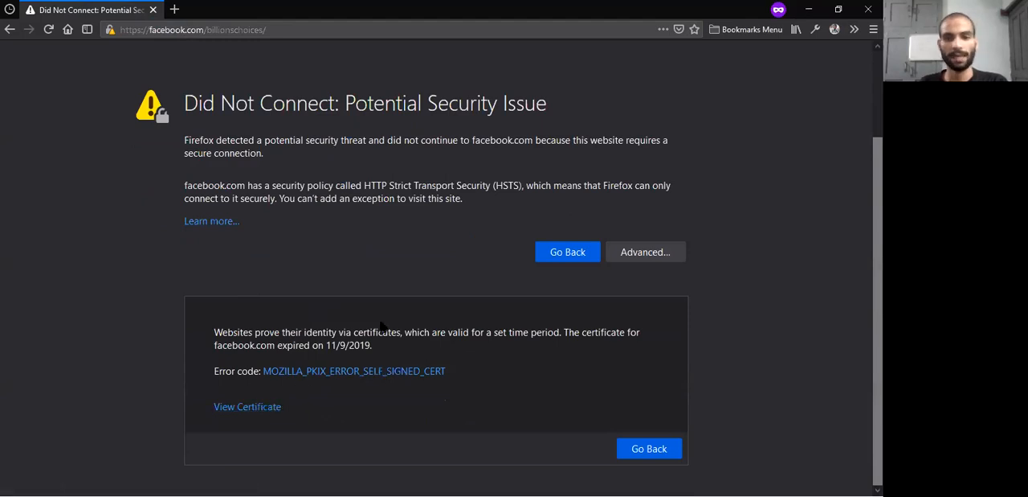
pyautogui.hotkey('alt', 'Tab')
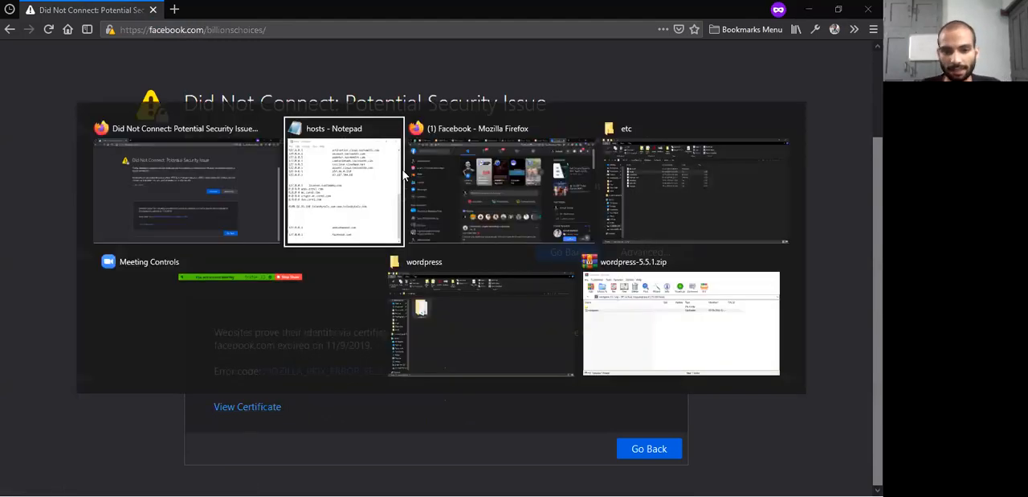
pyautogui.doubleClick(547, 399)
pyautogui.click(548, 400)
pyautogui.moveTo(561, 401); pyautogui.dragTo(535, 400)
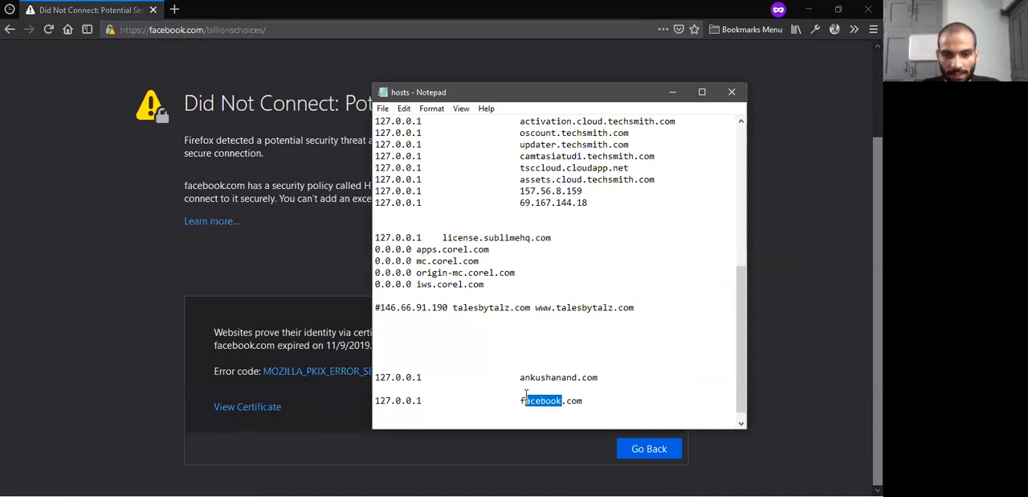
pyautogui.click(521, 400)
pyautogui.hotkey('shift', 'Home')
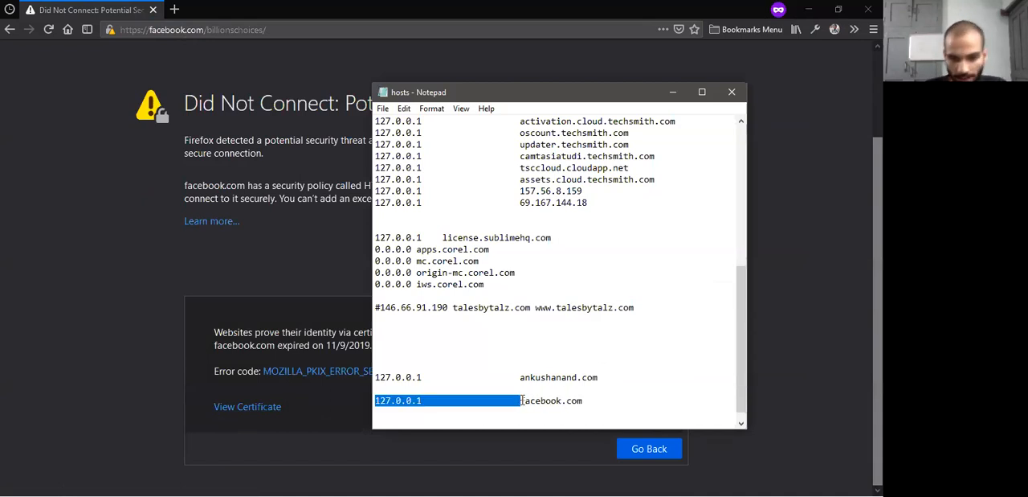
pyautogui.click(521, 400)
pyautogui.write('https:')
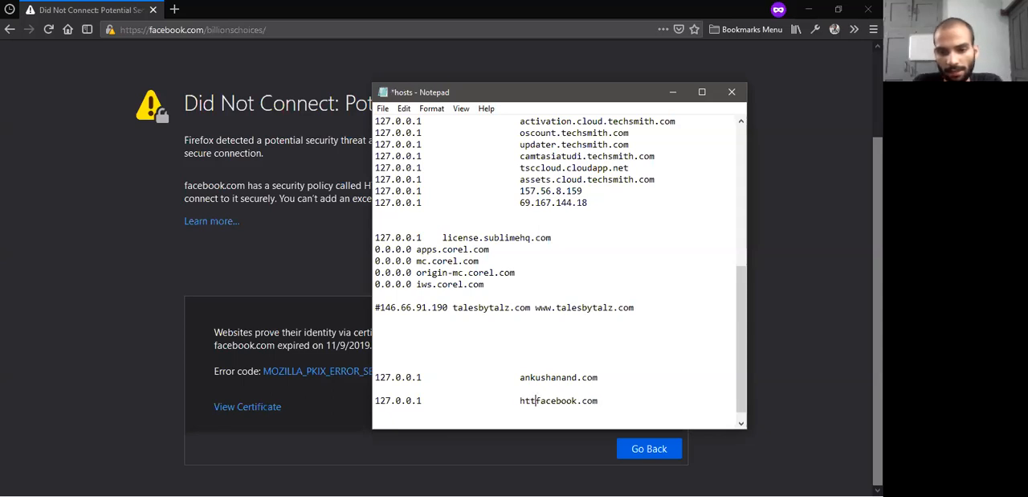
pyautogui.write('//')
pyautogui.hotkey('ctrl', 's')
# Reload facebook.com/billionschoices/ in Firefox and view the security warning's advanced details again
pyautogui.click(49, 29)
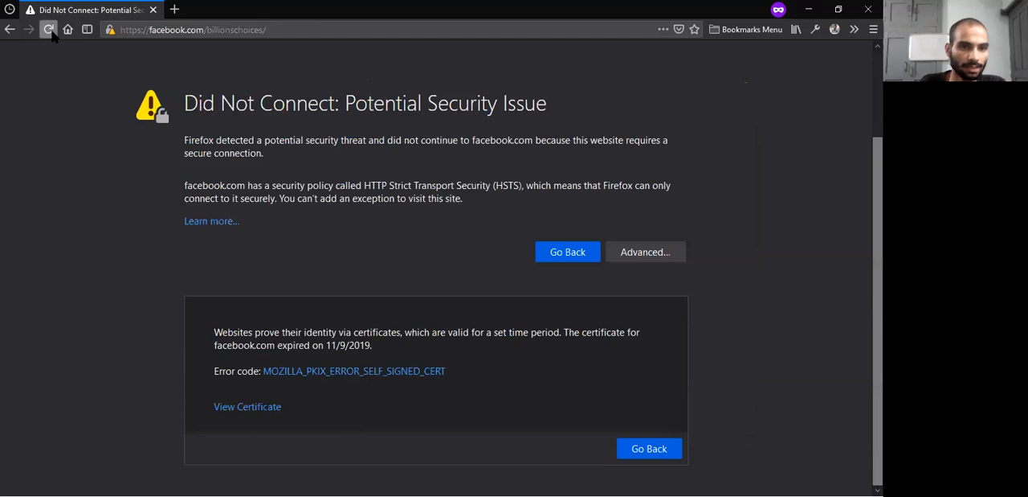
pyautogui.click(50, 30)
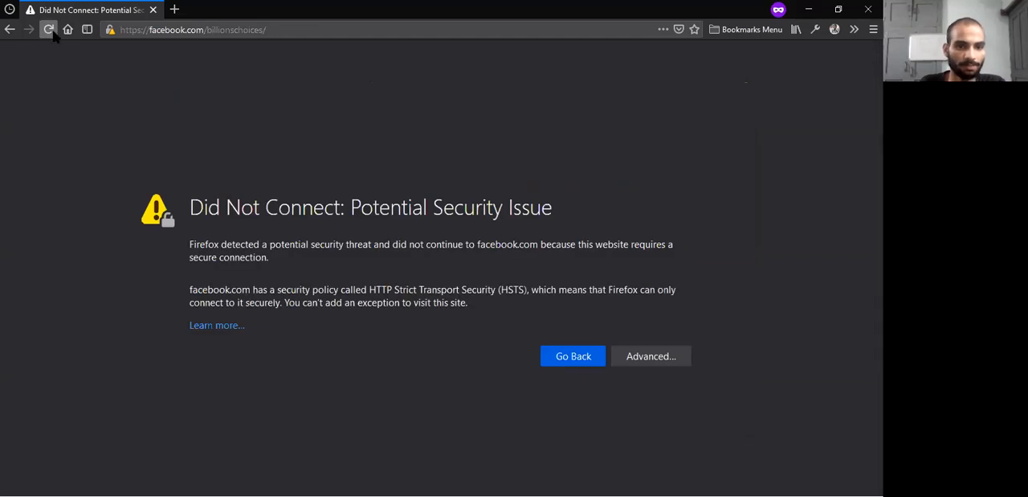
pyautogui.click(645, 356)
pyautogui.scroll(-2, 615, 329)
pyautogui.hotkey('alt', 'Tab')
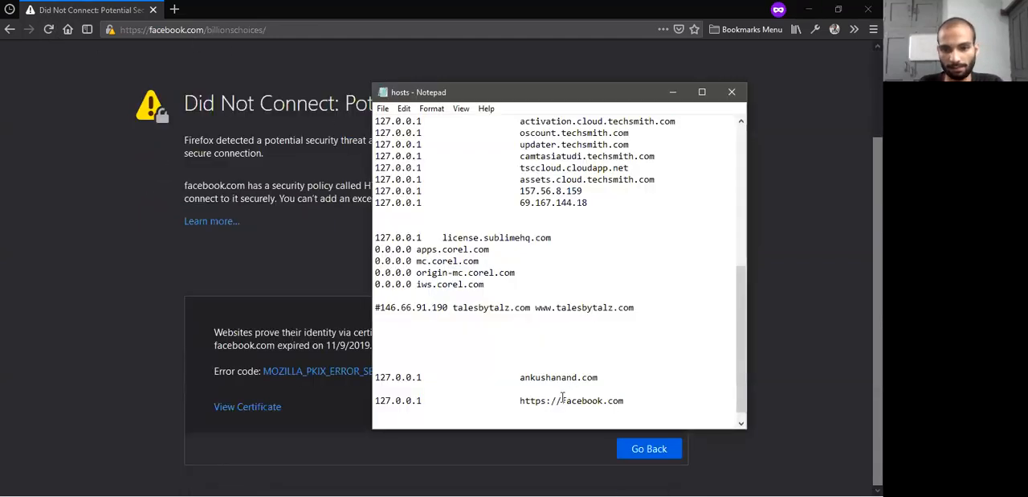
pyautogui.press('BackSpace')
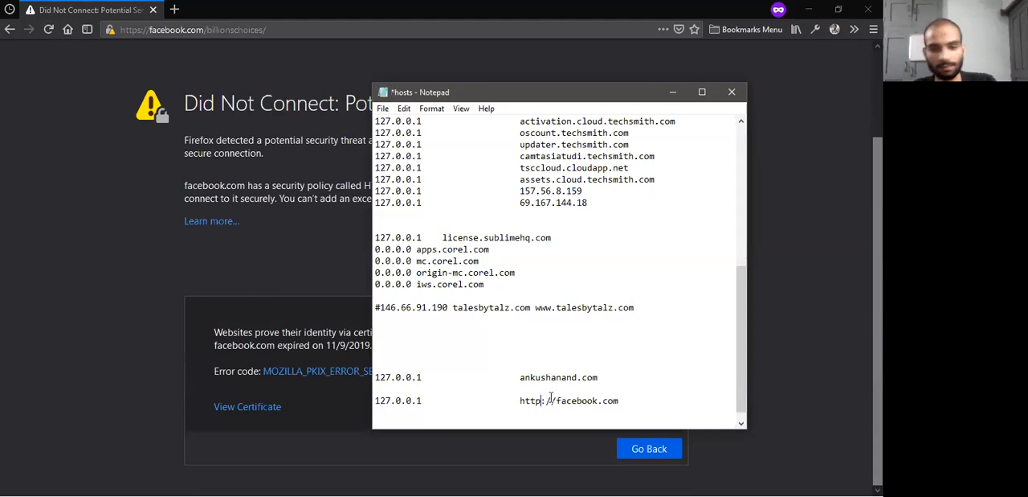
pyautogui.click(49, 30)
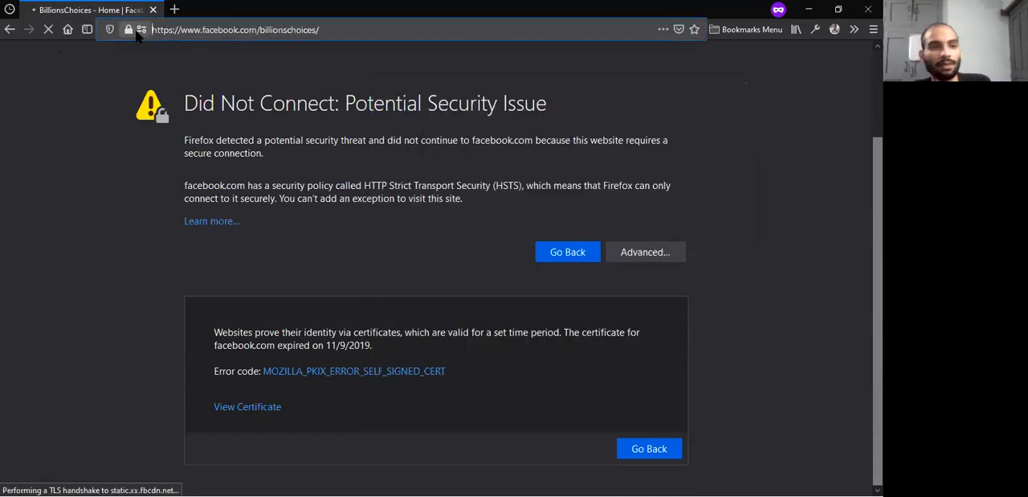
pyautogui.click(171, 29)
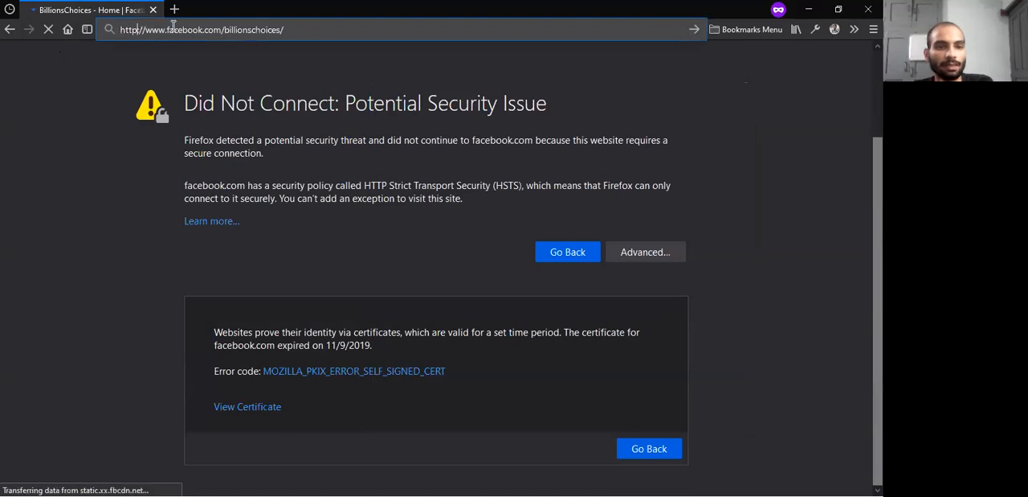
pyautogui.press('Return')
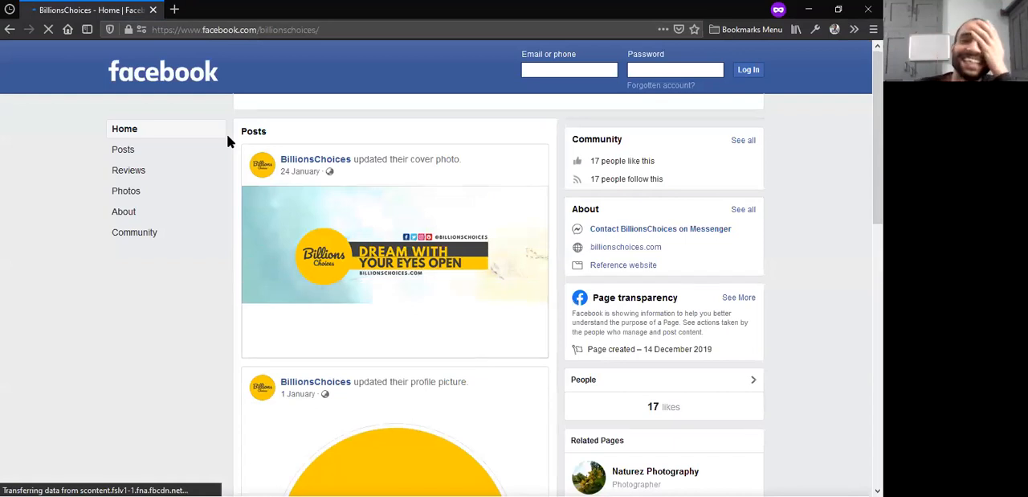
pyautogui.moveTo(205, 27); pyautogui.dragTo(173, 24)
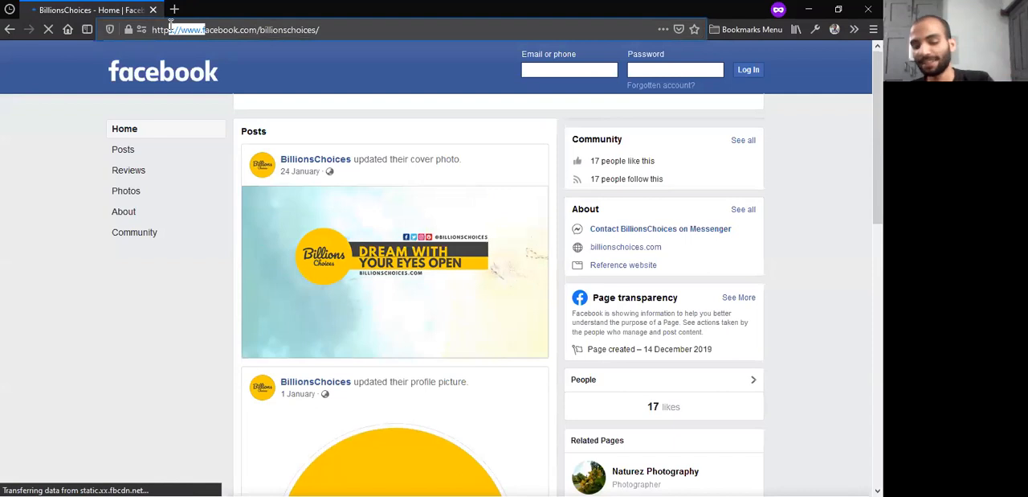
pyautogui.moveTo(173, 25); pyautogui.dragTo(201, 27)
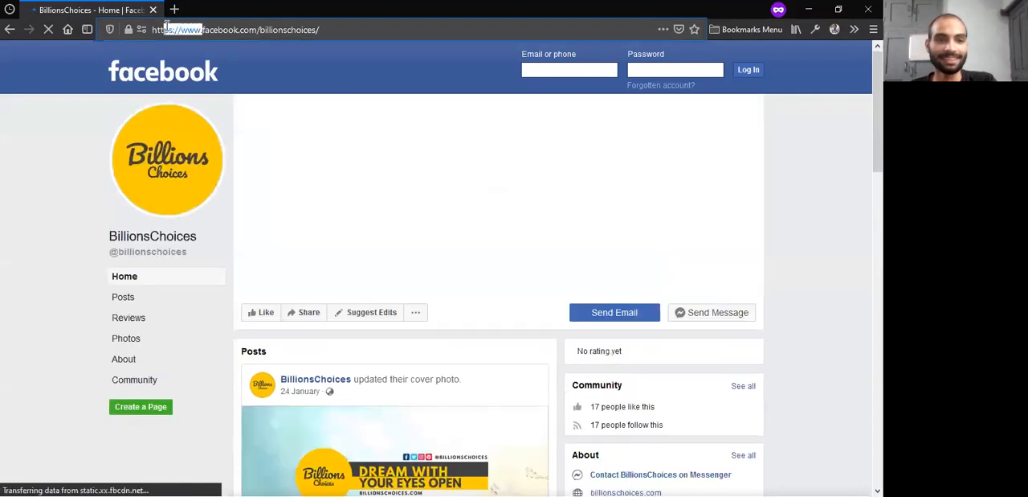
pyautogui.click(171, 30)
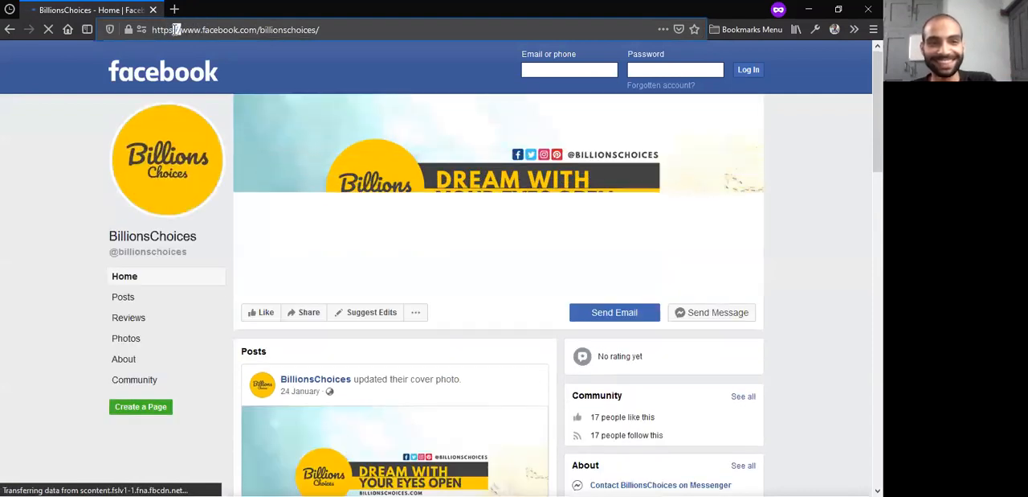
pyautogui.press('BackSpace')
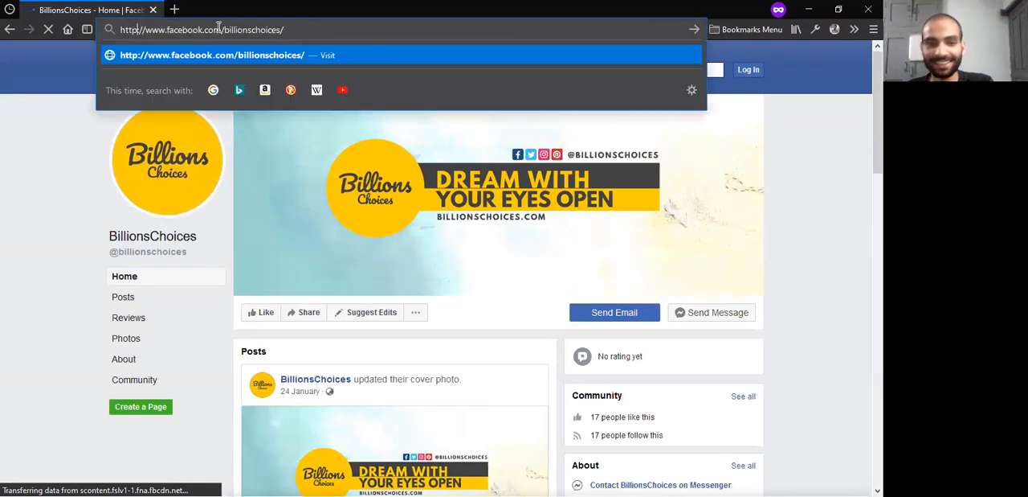
pyautogui.moveTo(166, 31); pyautogui.dragTo(148, 31)
pyautogui.press('BackSpace')
pyautogui.press('Return')
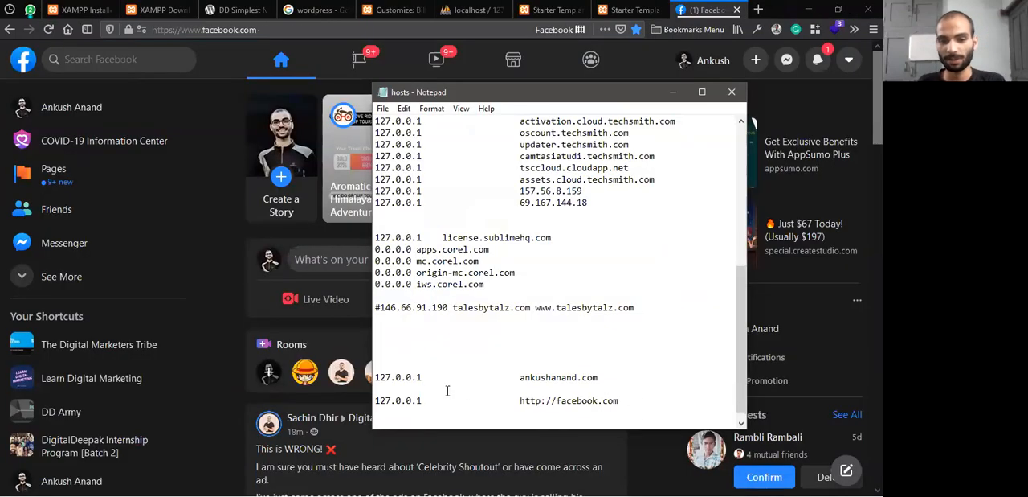
# In the Notepad hosts file, replace the domain in the last 127.0.0.1 entry with billionschoices.com and save the file
pyautogui.keyDown('shift'); pyautogui.click(381, 387); pyautogui.keyUp('shift')
pyautogui.write('\\\\')
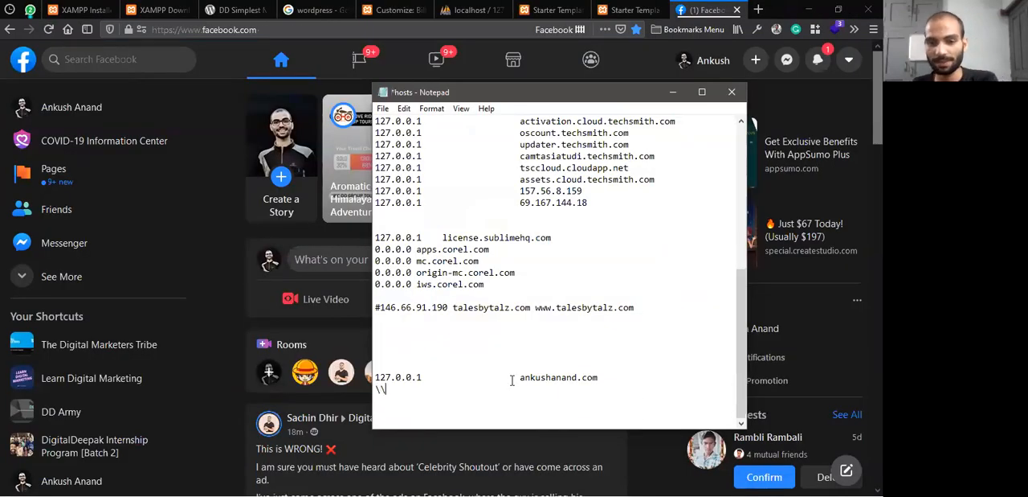
pyautogui.press('BackSpace')
pyautogui.press('BackSpace')
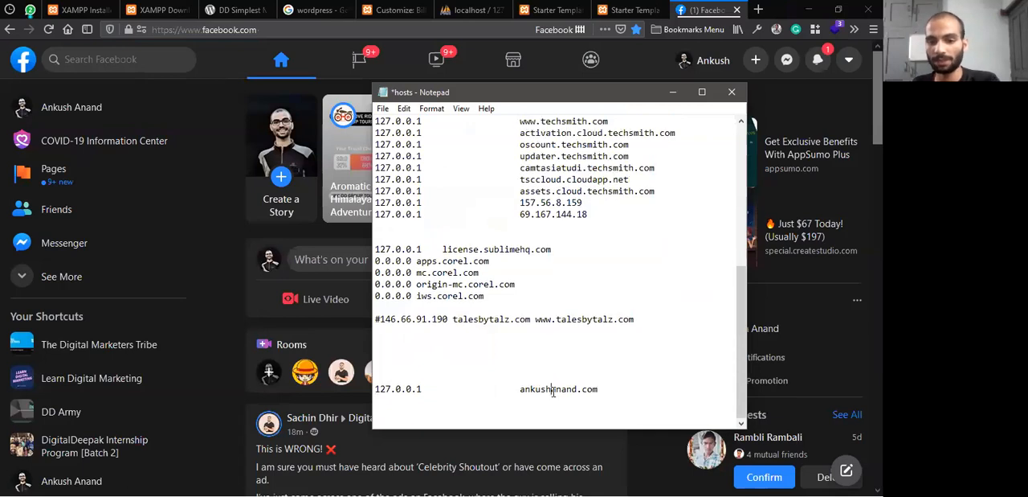
pyautogui.doubleClick(553, 392)
pyautogui.click(551, 390)
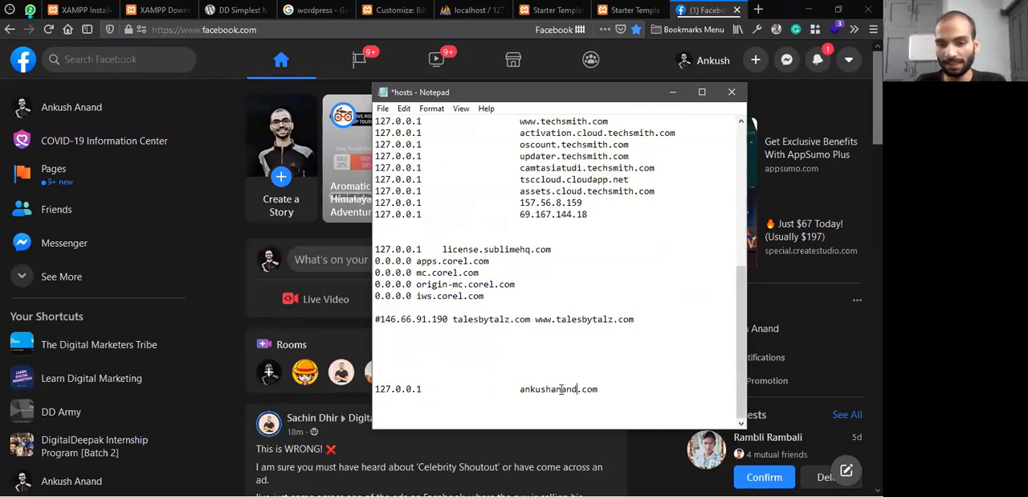
pyautogui.moveTo(578, 389); pyautogui.dragTo(521, 389)
pyautogui.write('billionschoic')
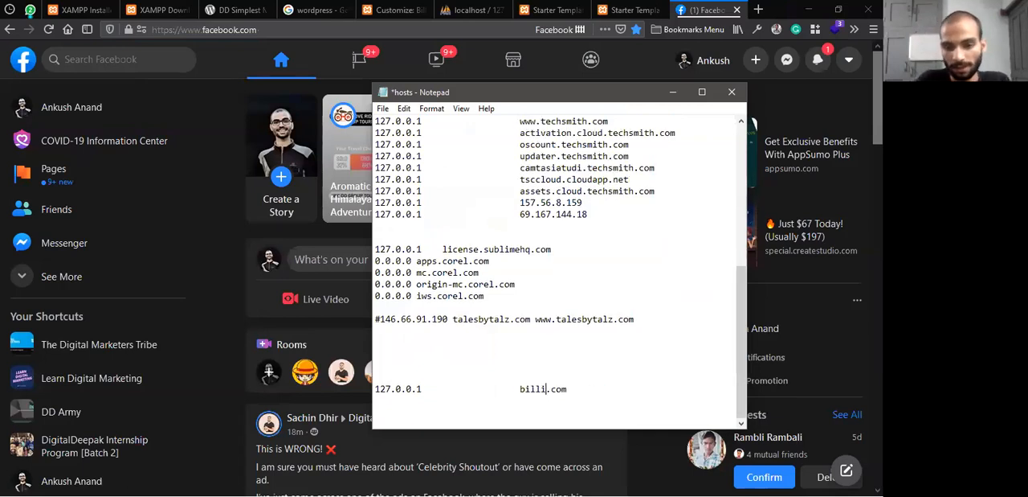
pyautogui.write('es')
pyautogui.hotkey('ctrl', 's')
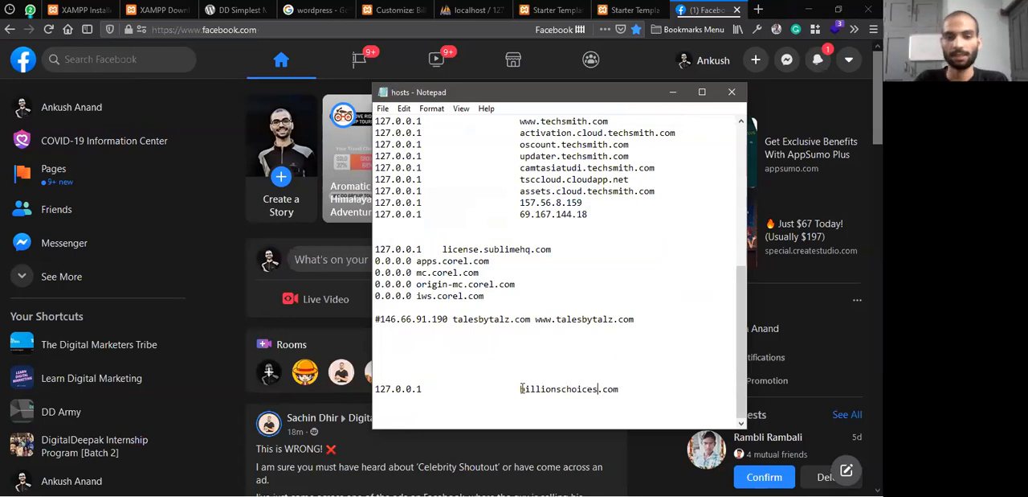
# In Firefox, close the Facebook tab and load billionschoices.com in a new tab
pyautogui.click(736, 9)
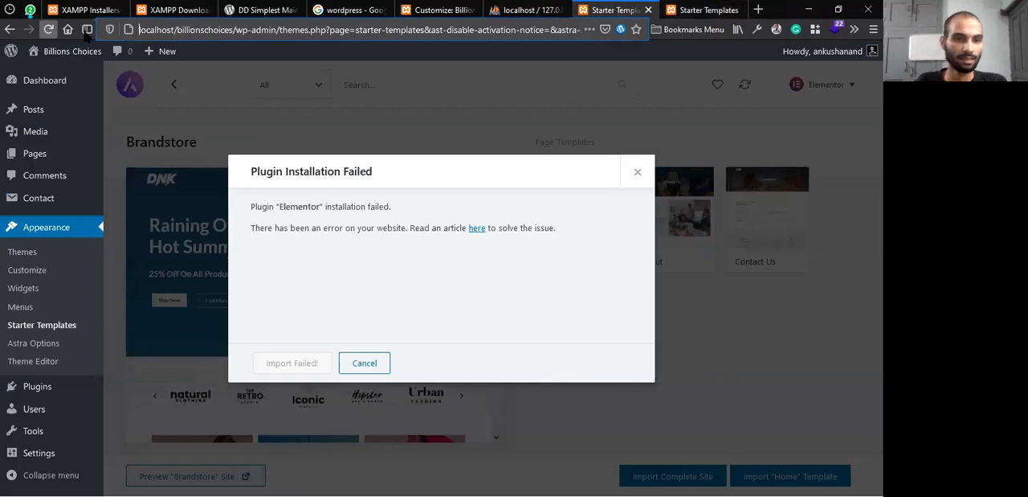
pyautogui.click(760, 9)
pyautogui.write('billionschoices.com/')
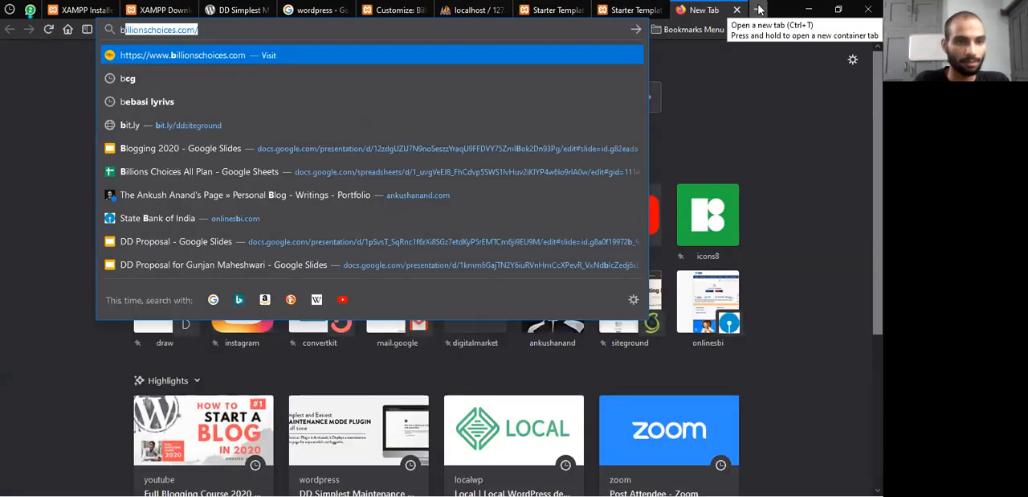
pyautogui.press('Return')
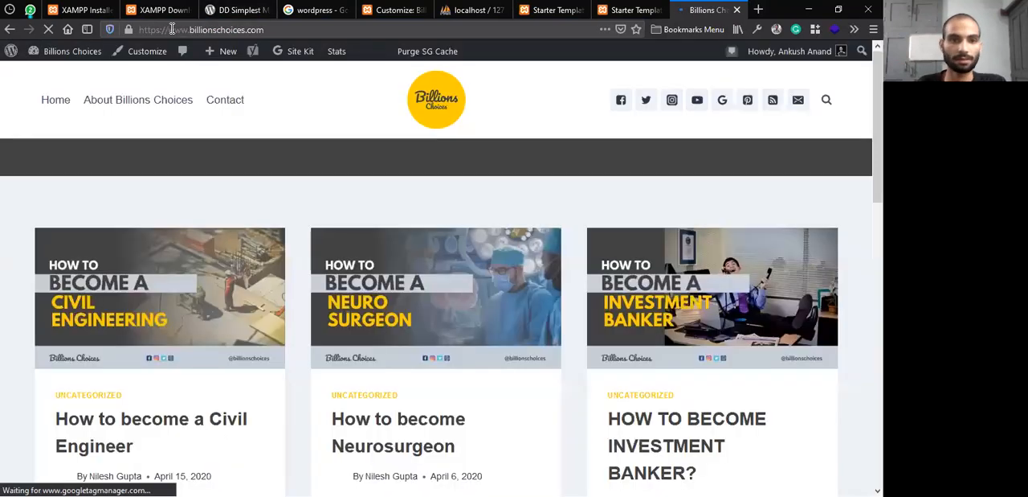
pyautogui.moveTo(189, 31); pyautogui.dragTo(167, 30)
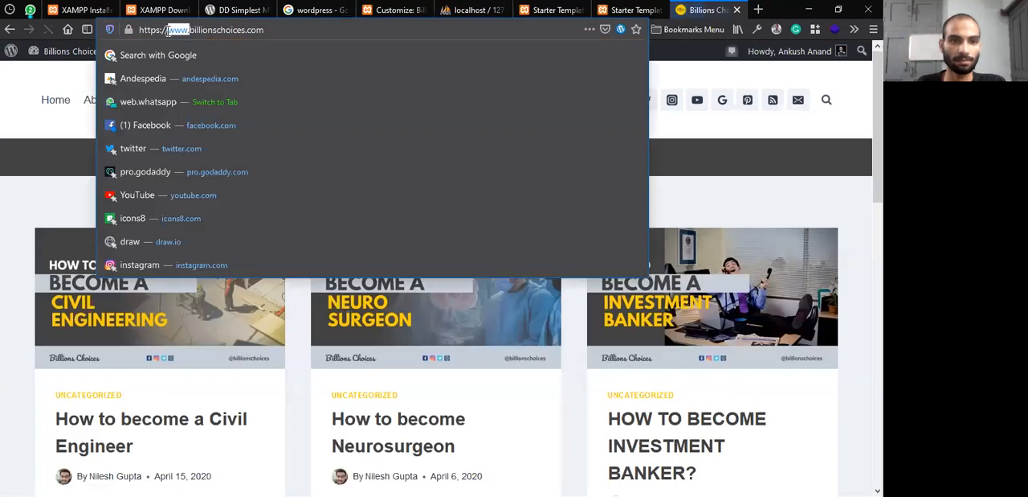
pyautogui.press('BackSpace')
pyautogui.press('BackSpace')
pyautogui.press('BackSpace')
pyautogui.press('BackSpace')
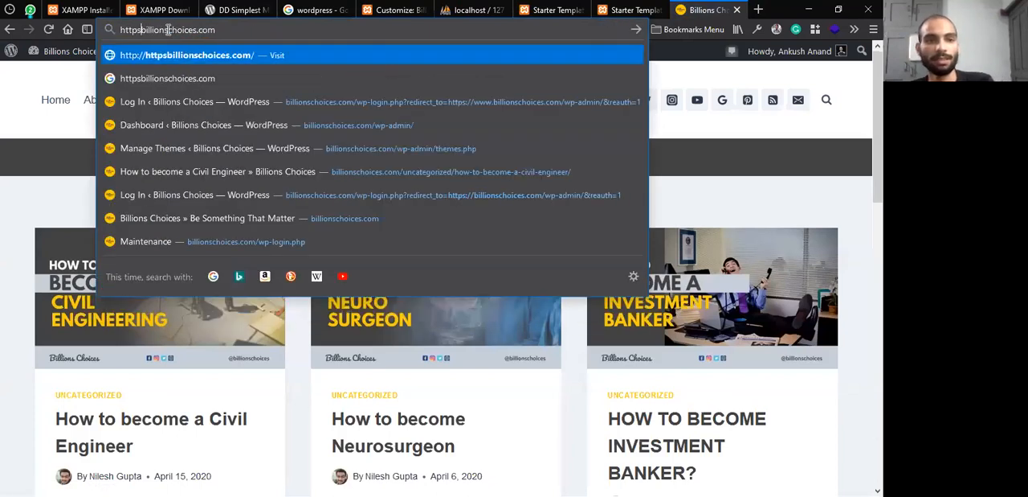
pyautogui.press('BackSpace')
pyautogui.press('BackSpace')
pyautogui.press('BackSpace')
pyautogui.press('BackSpace')
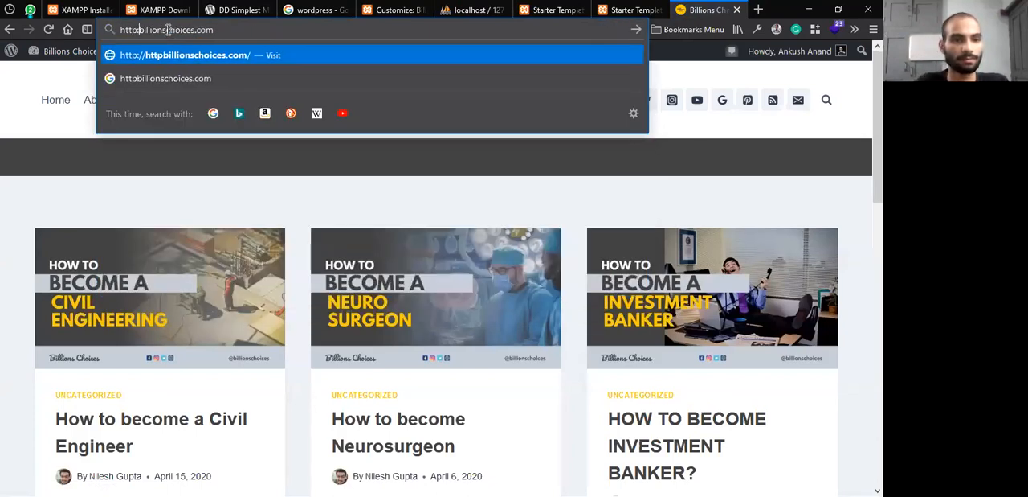
pyautogui.press('Return')
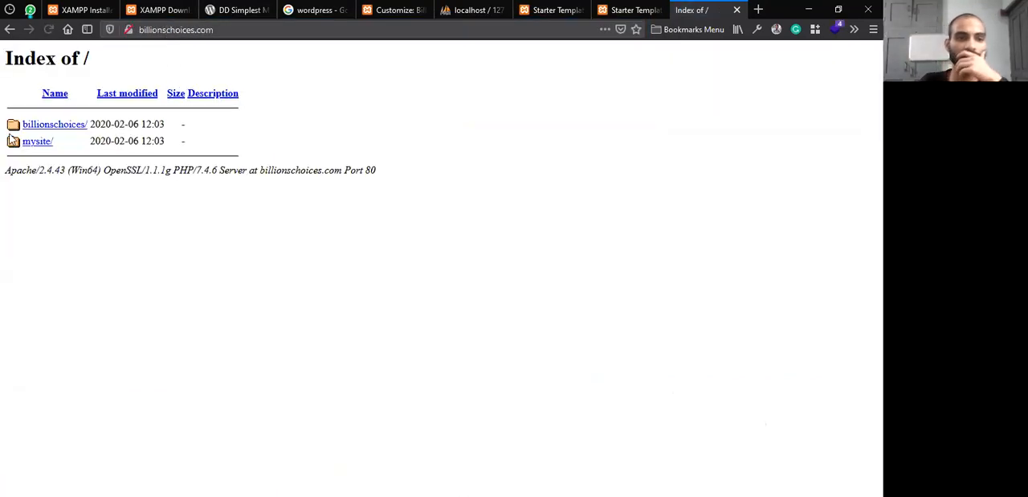
# Open the billionschoices/ folder from the index listing, check the site and its address, and return to the listing
pyautogui.click(32, 125)
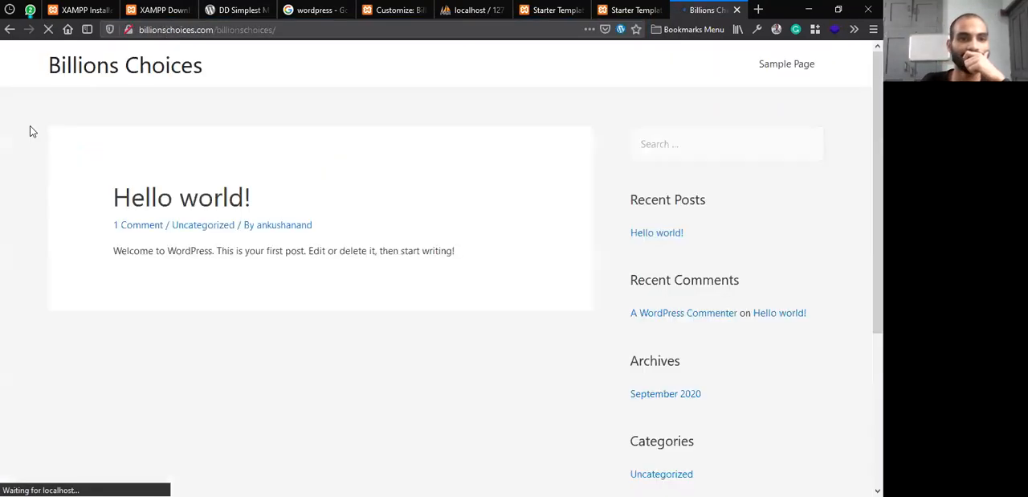
pyautogui.click(148, 30)
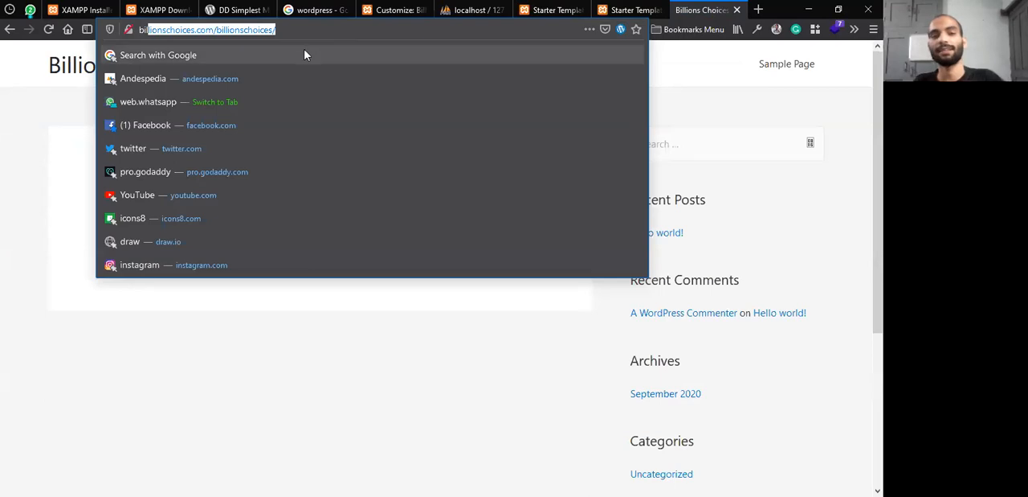
pyautogui.click(301, 50)
pyautogui.click(419, 140)
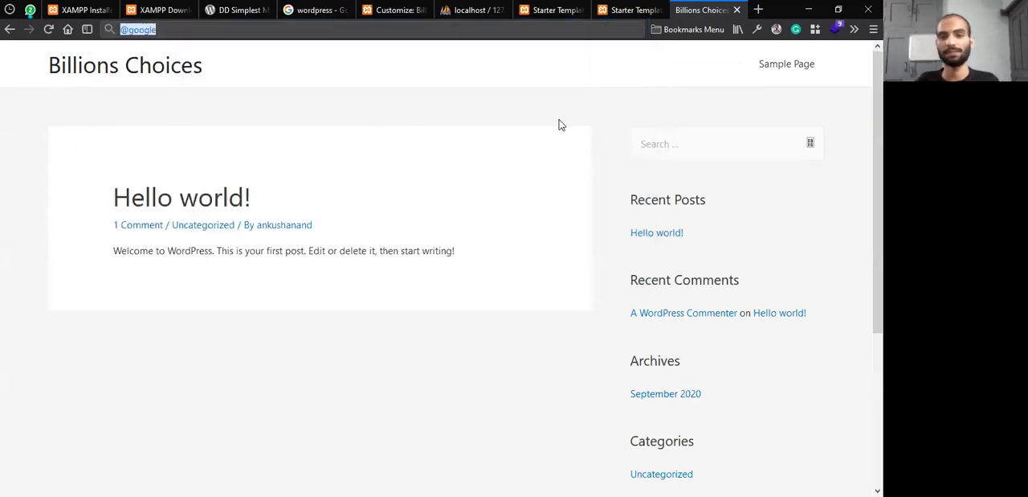
pyautogui.click(10, 29)
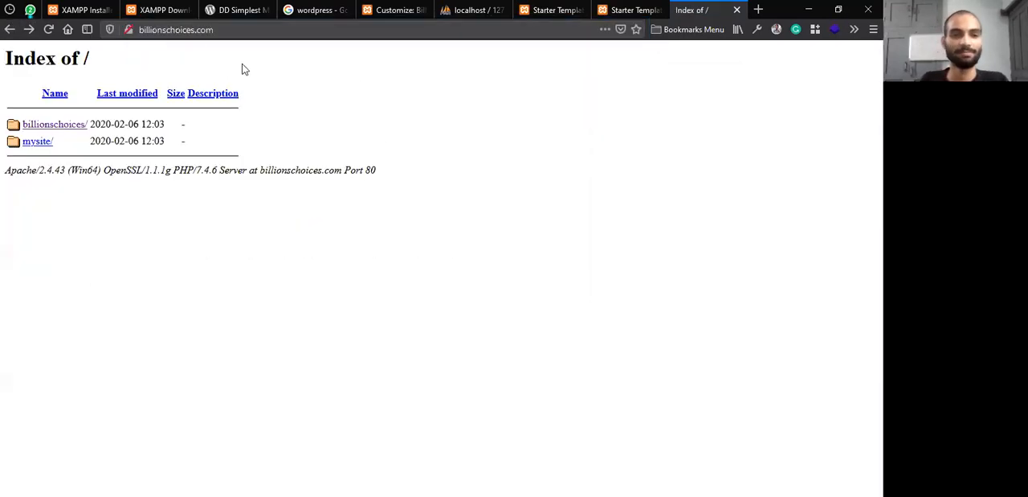
pyautogui.click(265, 30)
pyautogui.click(711, 266)
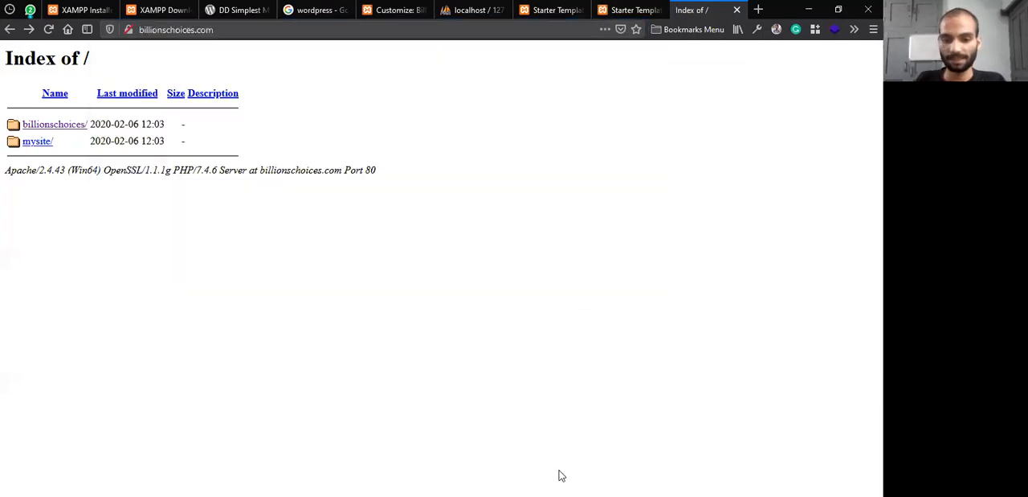